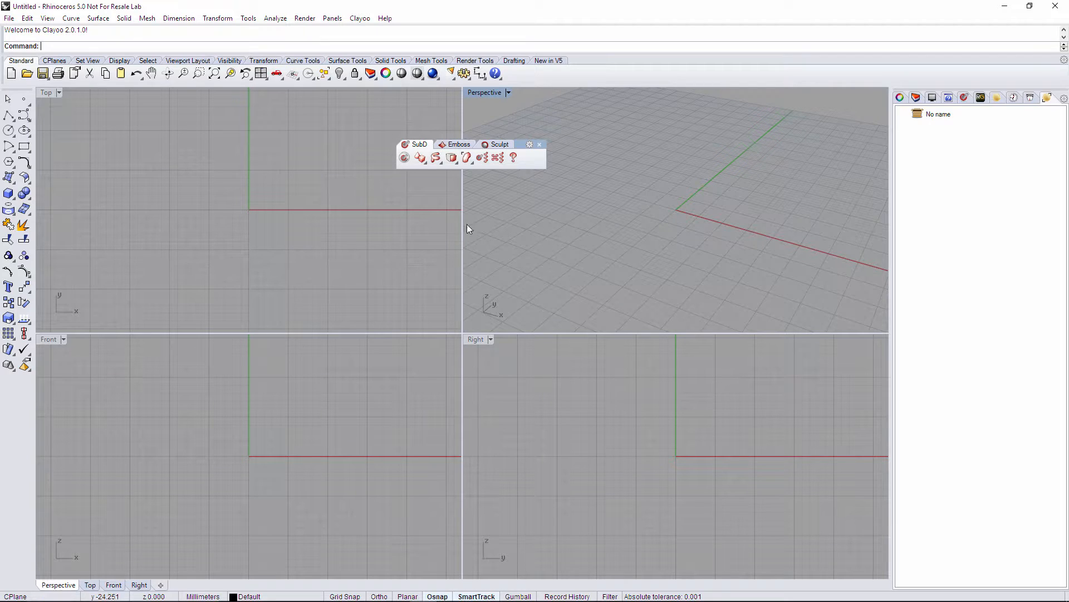
# Create a Clayoo blueprint using hand_side as the side image and hand_top as the top image.
pyautogui.click(436, 158)
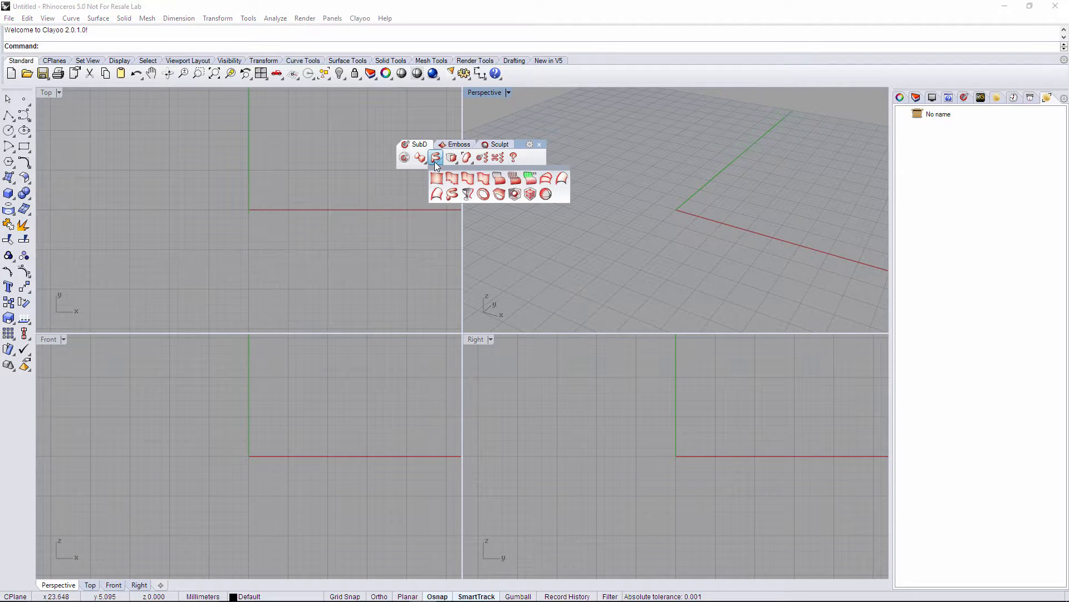
pyautogui.click(516, 194)
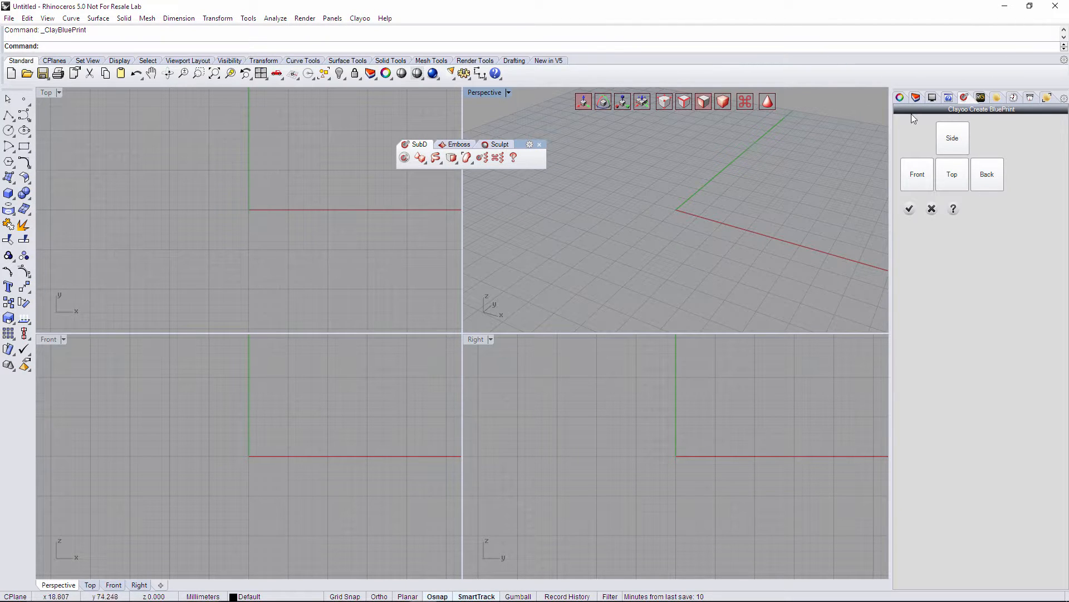
pyautogui.click(952, 132)
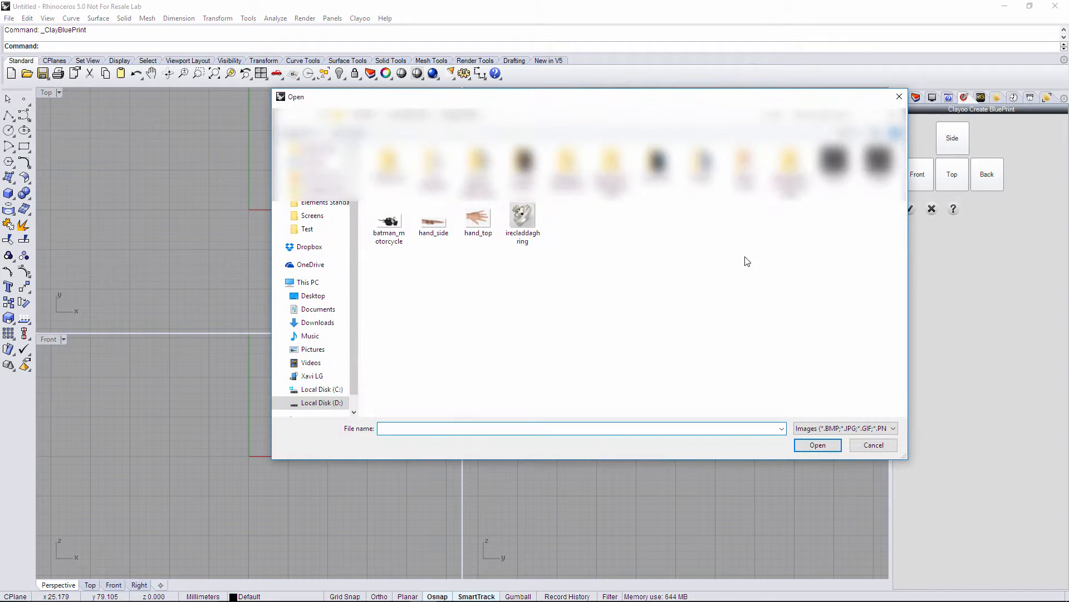
pyautogui.doubleClick(432, 223)
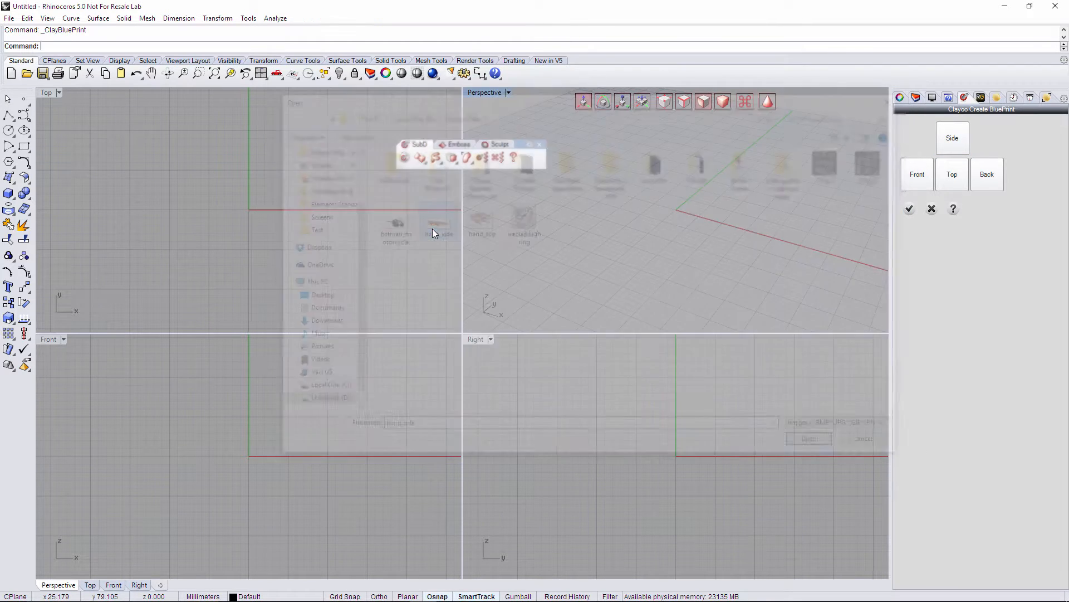
pyautogui.click(953, 174)
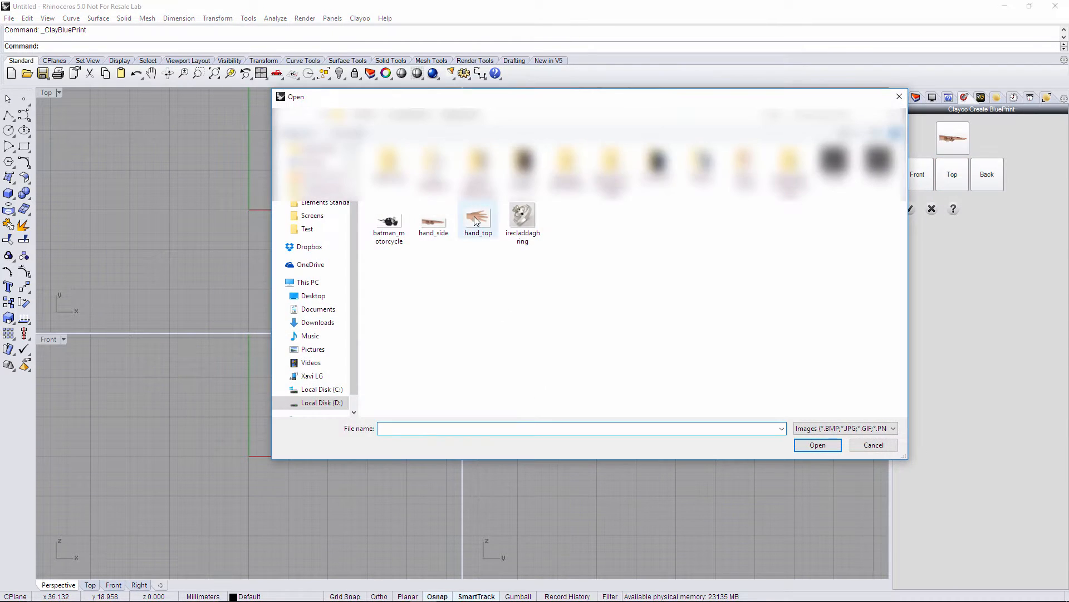
pyautogui.doubleClick(475, 217)
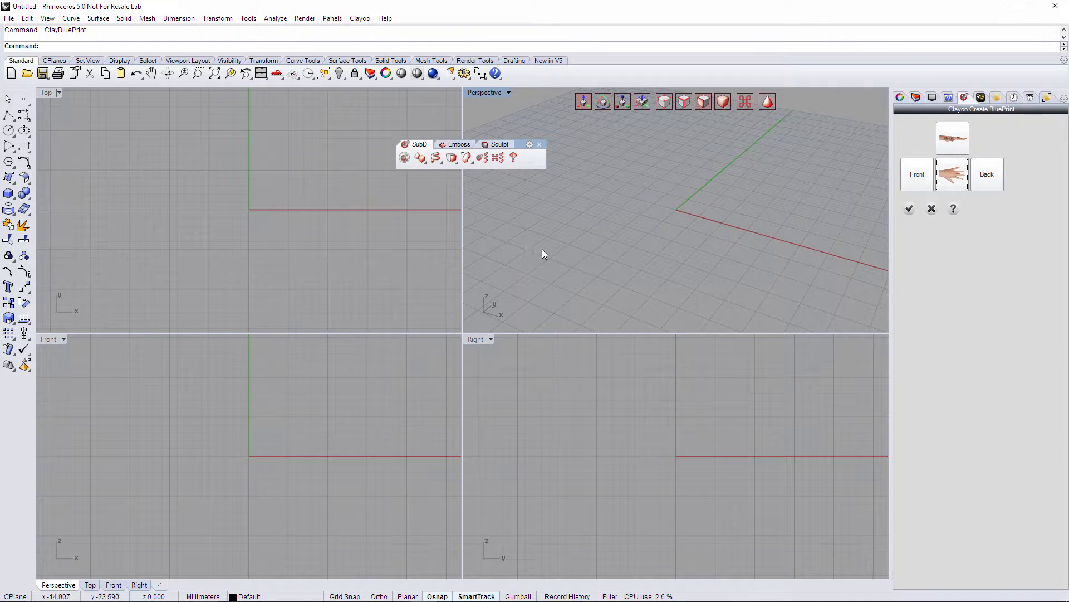
pyautogui.click(910, 209)
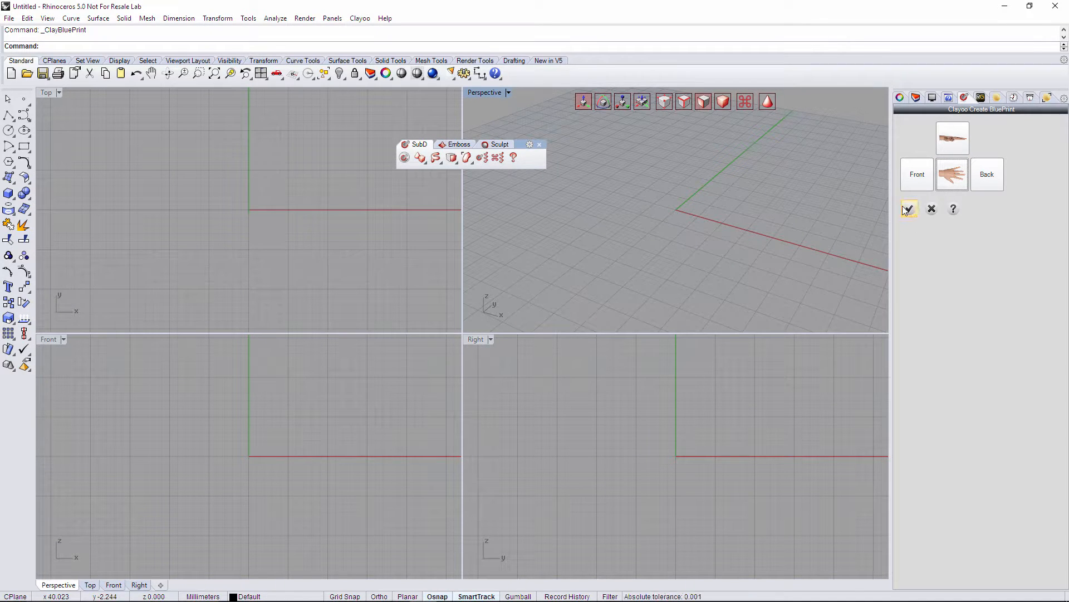
# Enable the gumball for the blueprint mesh and scale the blueprint down uniformly in the Perspective view.
pyautogui.scroll(-5, 727, 219)
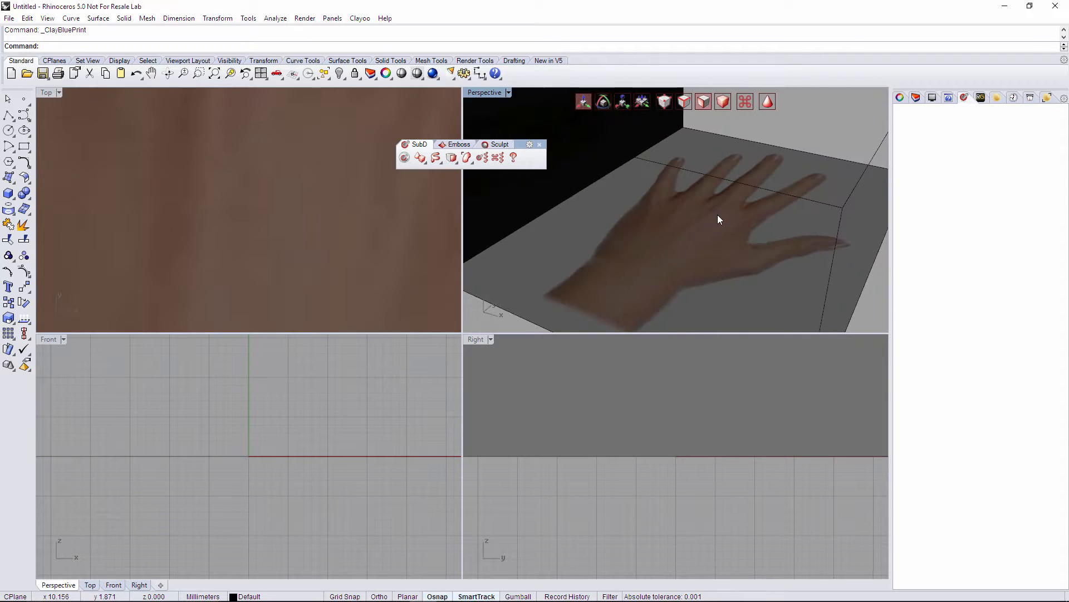
pyautogui.doubleClick(497, 94)
pyautogui.scroll(-8, 609, 253)
pyautogui.moveTo(610, 253); pyautogui.dragTo(578, 347, button='right')
pyautogui.click(577, 346)
pyautogui.click(519, 596)
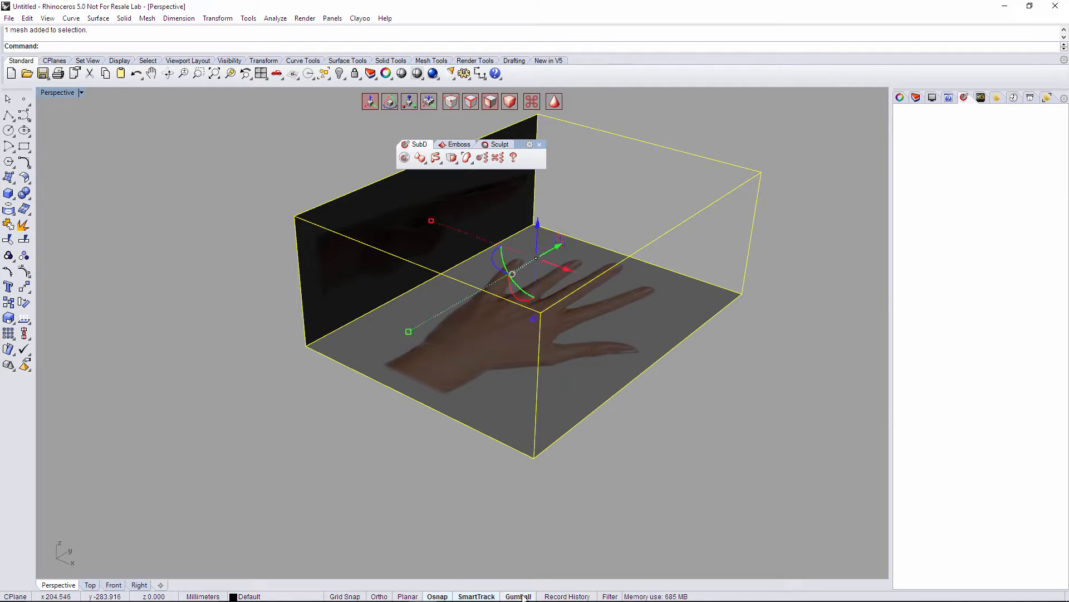
pyautogui.keyDown('shift'); pyautogui.moveTo(408, 333); pyautogui.dragTo(523, 262); pyautogui.keyUp('shift')
pyautogui.keyDown('shift'); pyautogui.moveTo(523, 287); pyautogui.dragTo(513, 327, button='right'); pyautogui.keyUp('shift')
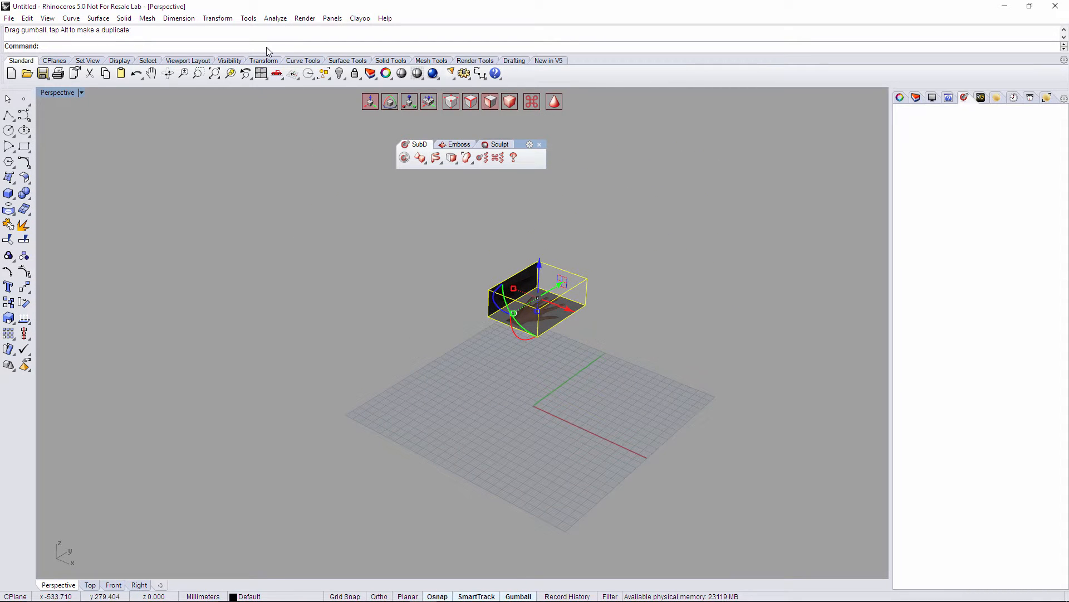
# Move the selected blueprint to the origin with the GotoCenter command.
pyautogui.write('GotoCenter')
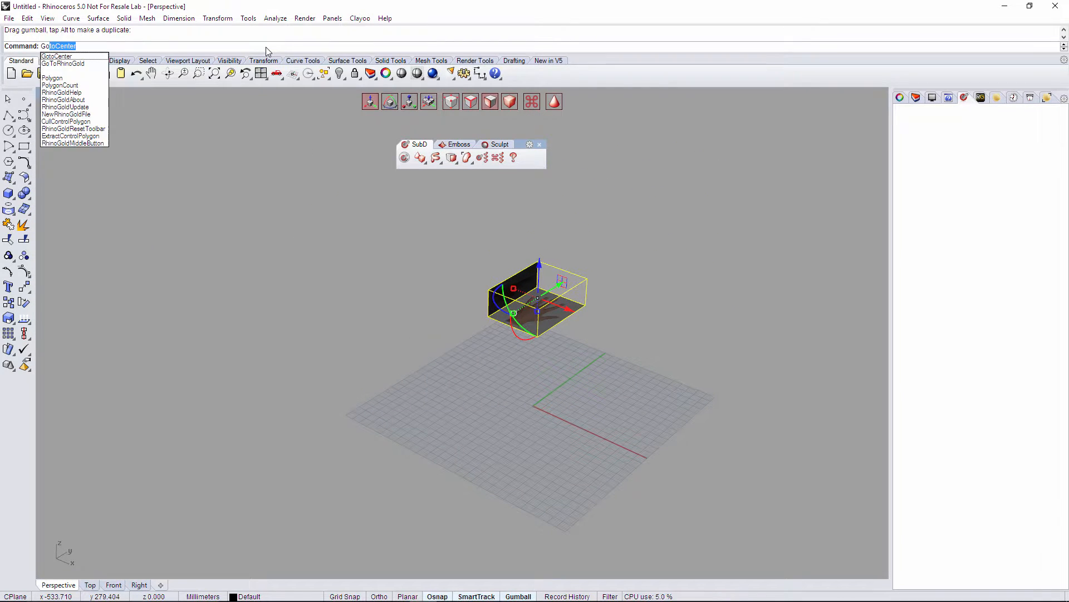
pyautogui.press('Return')
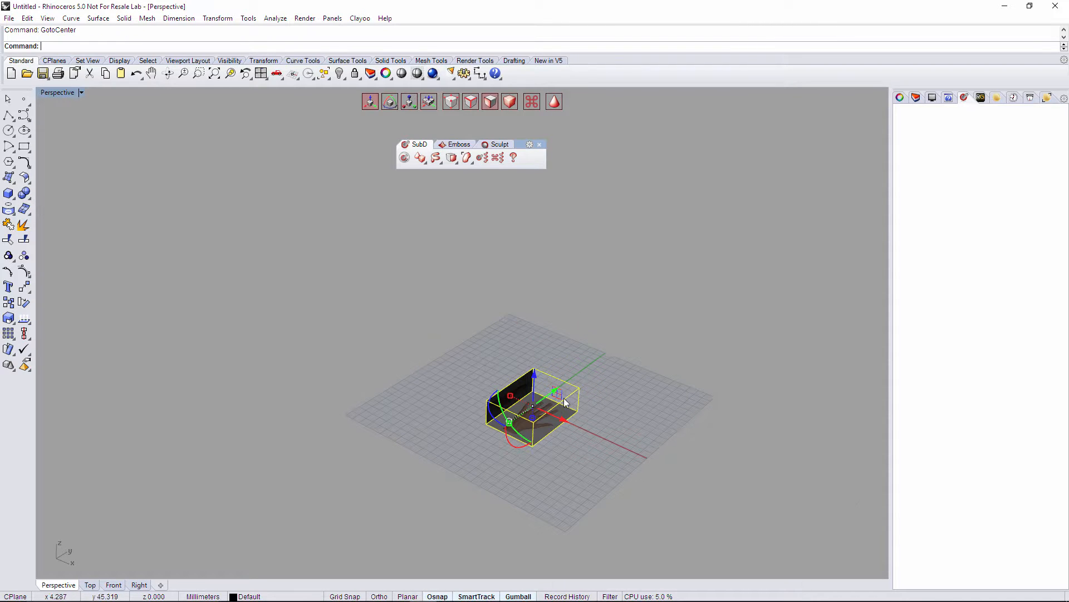
pyautogui.scroll(10, 564, 398)
pyautogui.scroll(5, 516, 389)
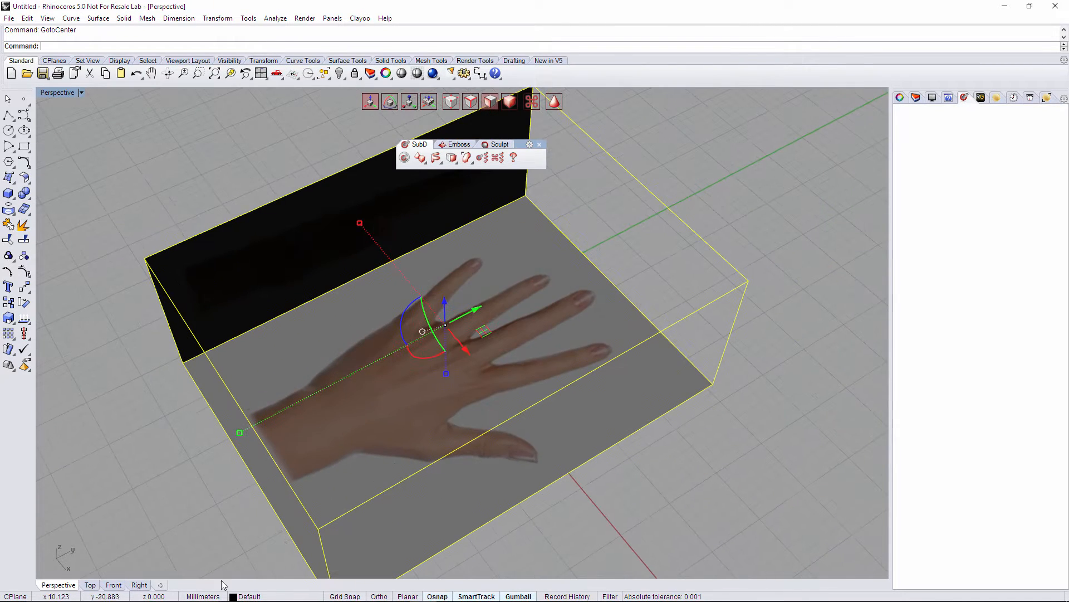
# Lock the hand blueprint mesh in the Top view with the Lock command.
pyautogui.click(92, 584)
pyautogui.click(728, 301)
pyautogui.scroll(-4, 723, 283)
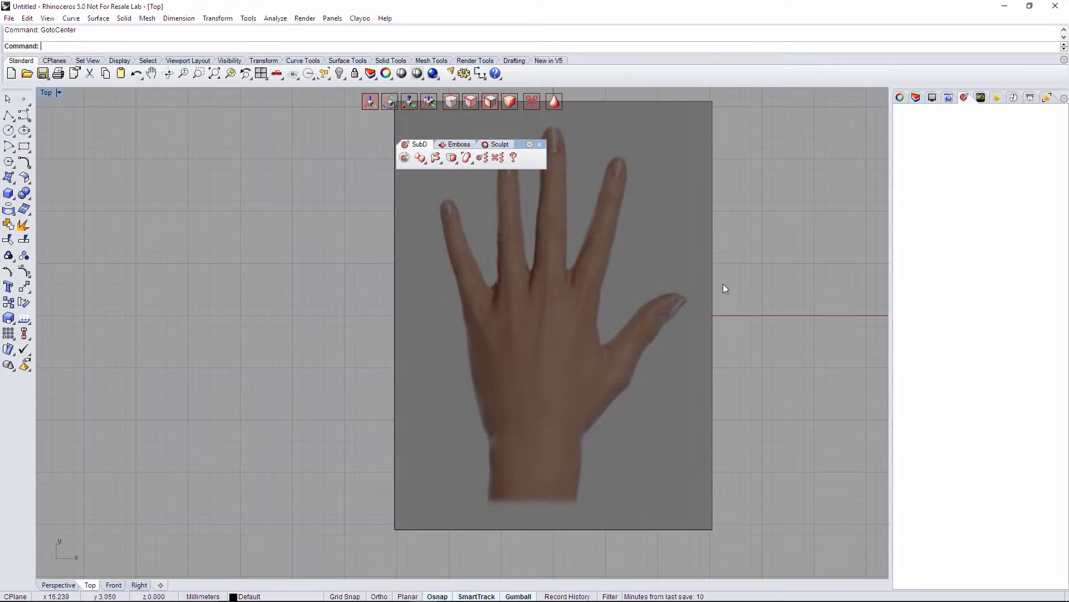
pyautogui.moveTo(695, 306); pyautogui.dragTo(590, 349, button='right')
pyautogui.click(562, 316)
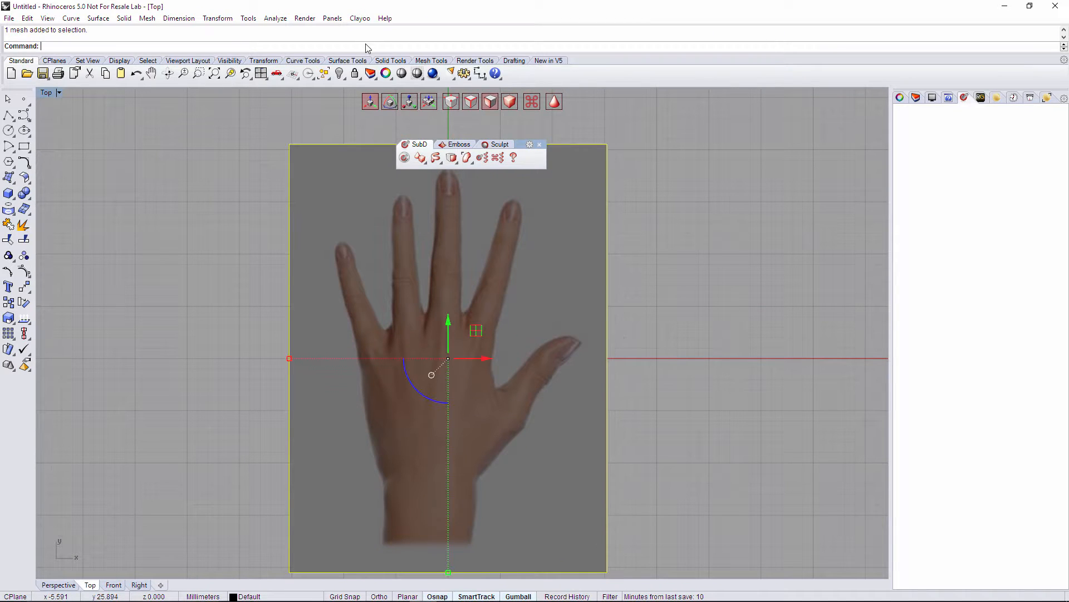
pyautogui.write('Lock')
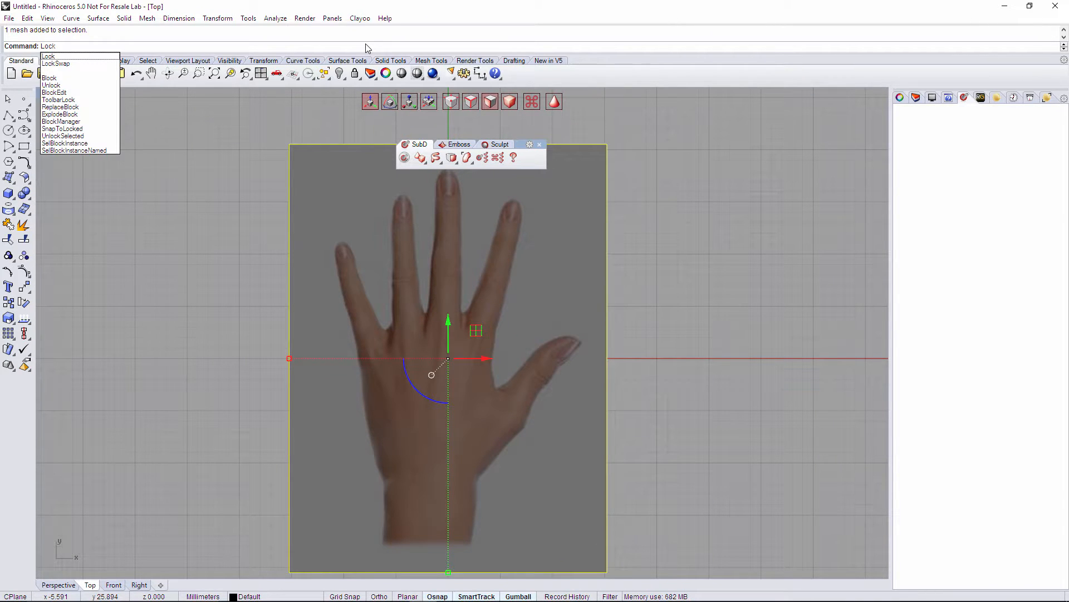
pyautogui.press('Return')
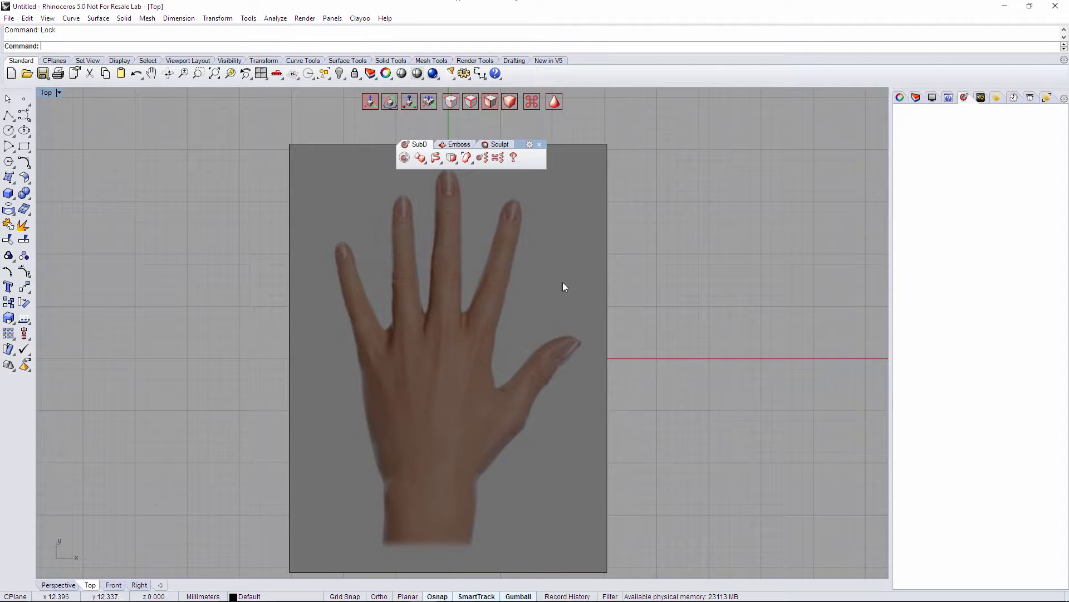
# Start a Clayoo primitive box and place it over the wrist end of the hand in the Top view.
pyautogui.moveTo(559, 293); pyautogui.dragTo(498, 340, button='right')
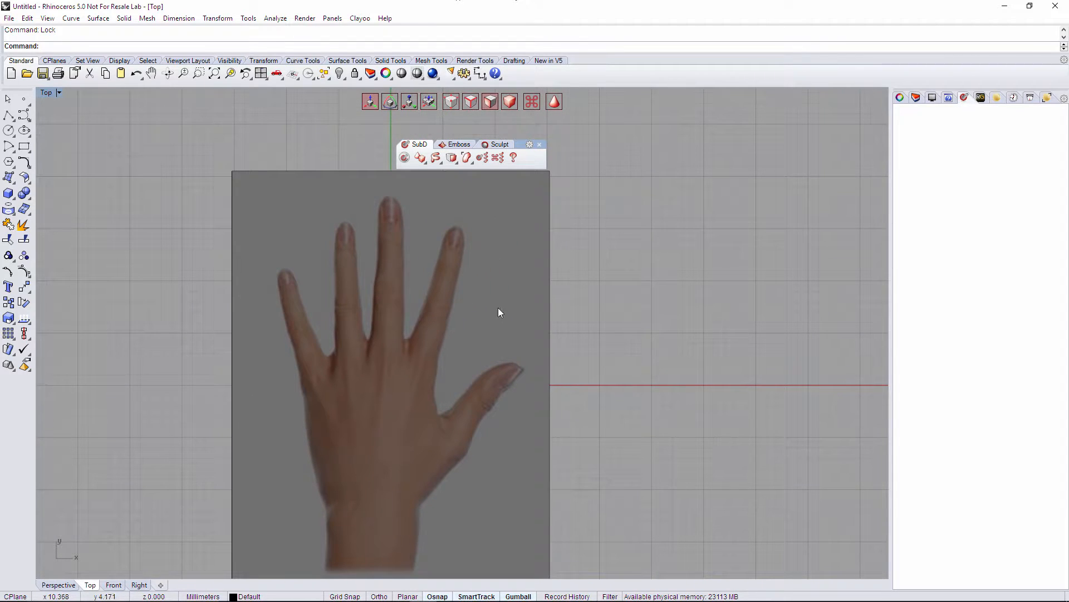
pyautogui.click(426, 164)
pyautogui.click(437, 179)
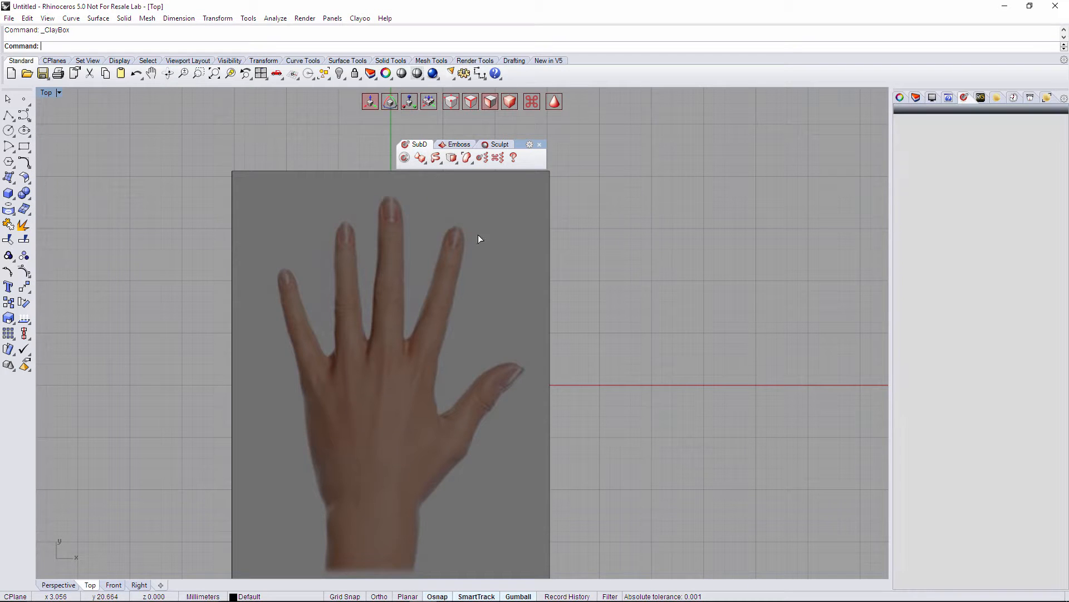
pyautogui.scroll(5, 482, 369)
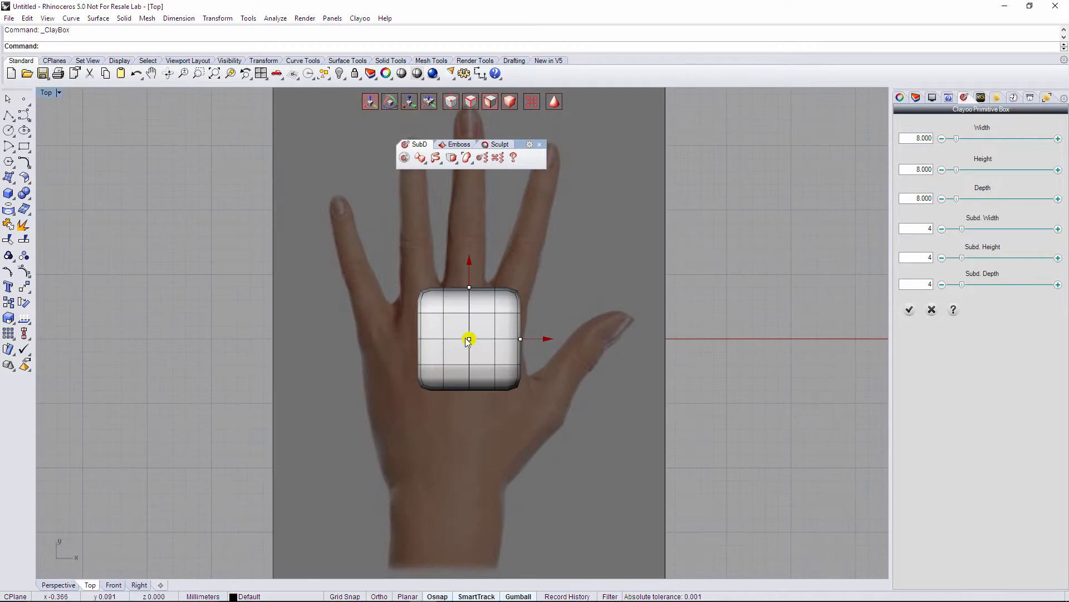
pyautogui.moveTo(472, 349); pyautogui.dragTo(450, 485)
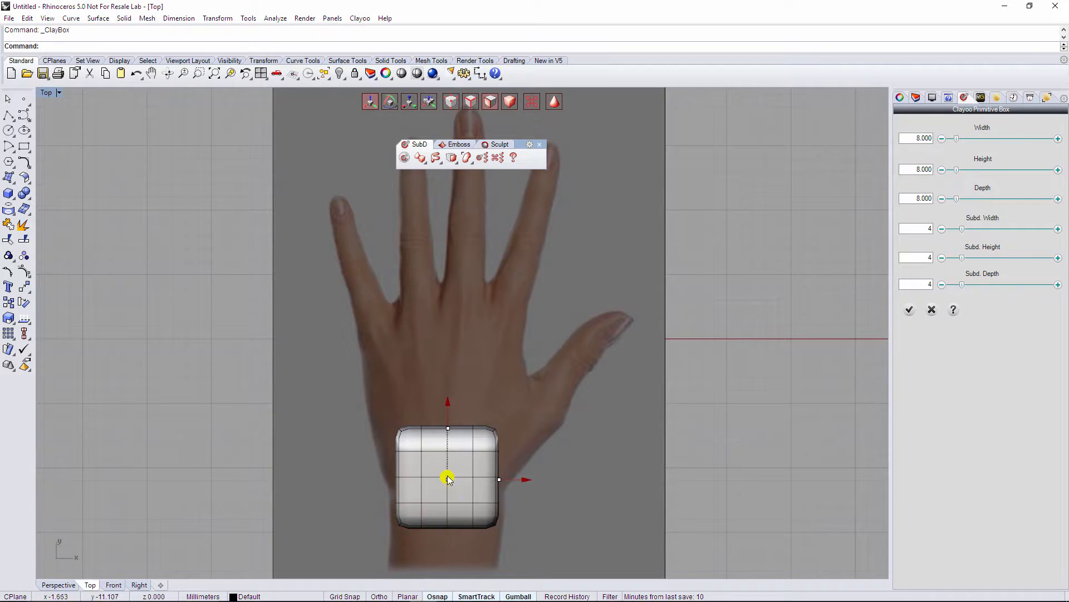
# Set the box's subdivisions to 4 in width, 1 in height and 1 in depth, and create it.
pyautogui.click(948, 229)
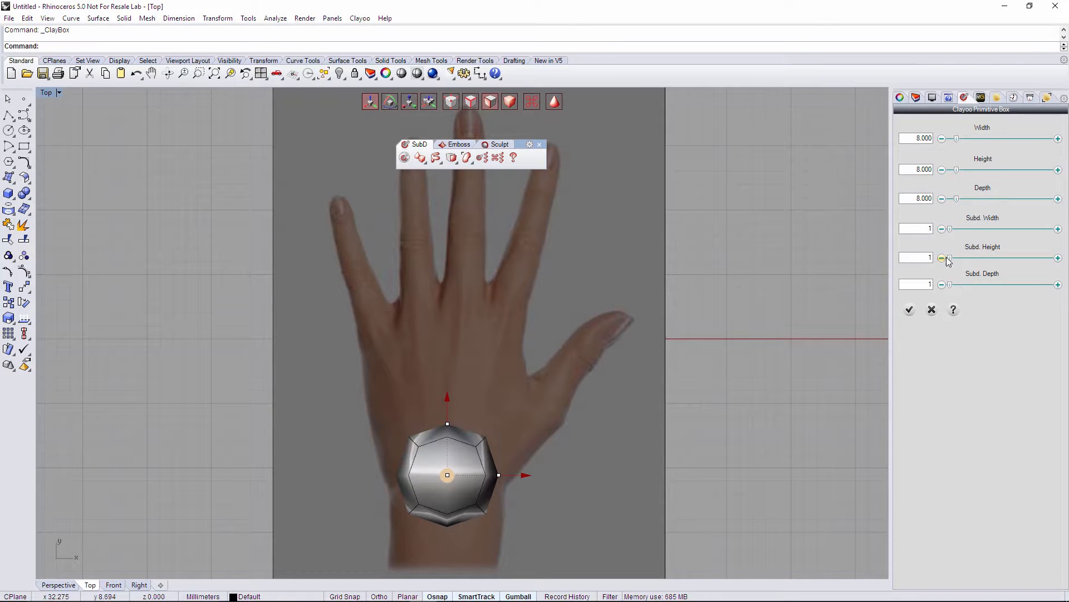
pyautogui.press('ctrl')
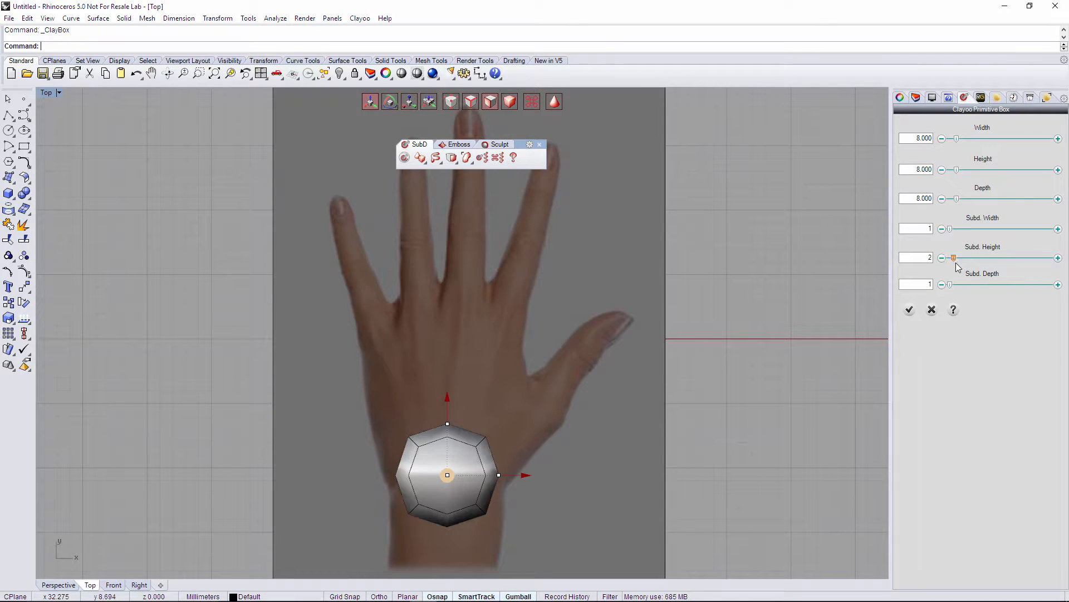
pyautogui.moveTo(950, 229); pyautogui.dragTo(964, 232)
pyautogui.moveTo(629, 320); pyautogui.dragTo(689, 263, button='right')
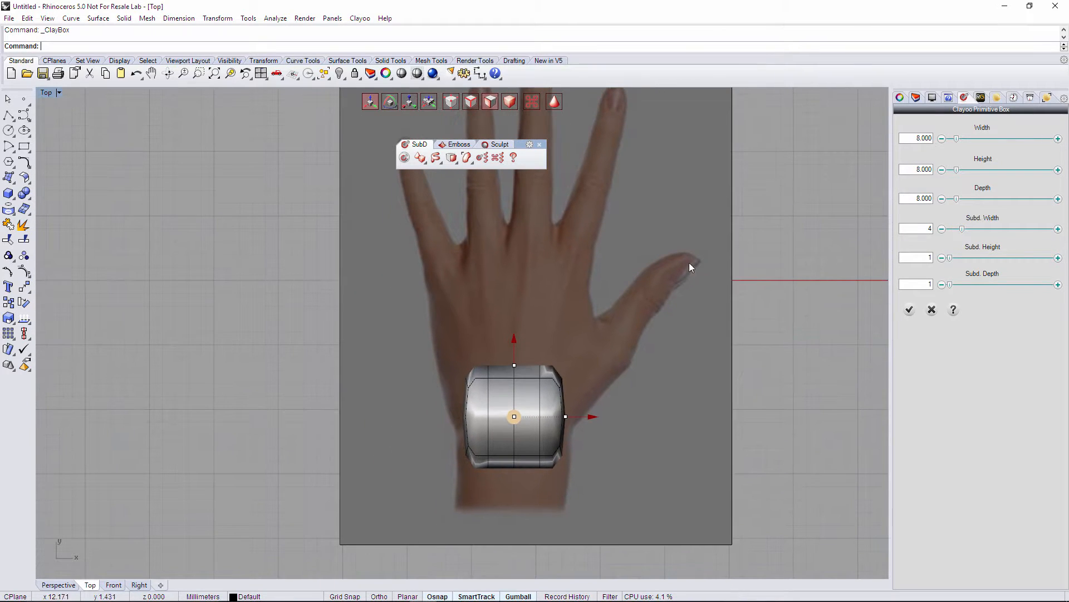
pyautogui.click(910, 311)
pyautogui.moveTo(607, 373); pyautogui.dragTo(620, 369, button='right')
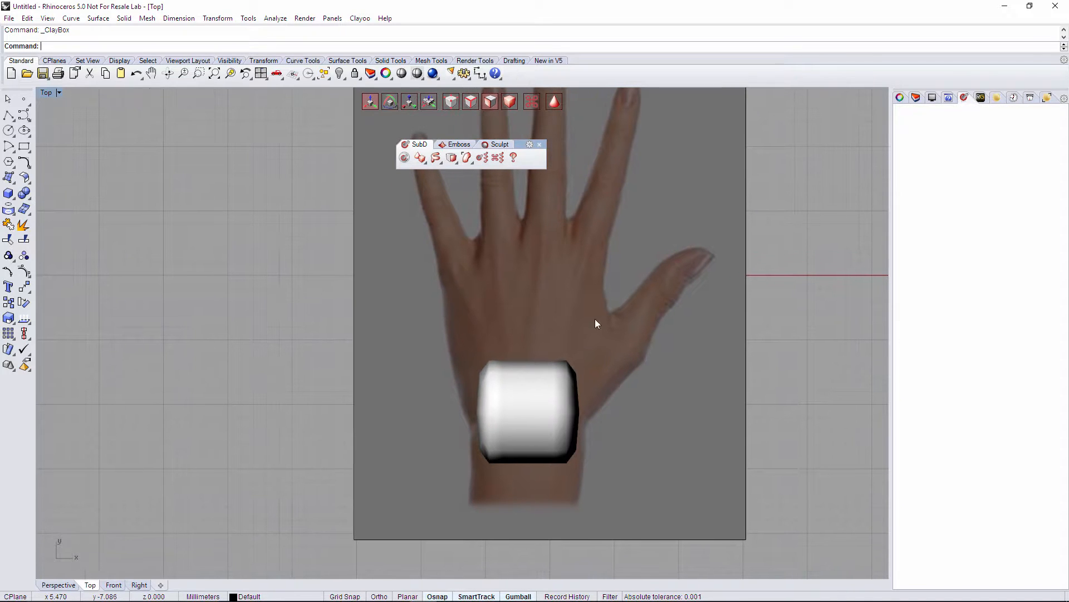
# Display the box as its flat, unsmoothed control mesh with the subdivision edges shown.
pyautogui.click(555, 107)
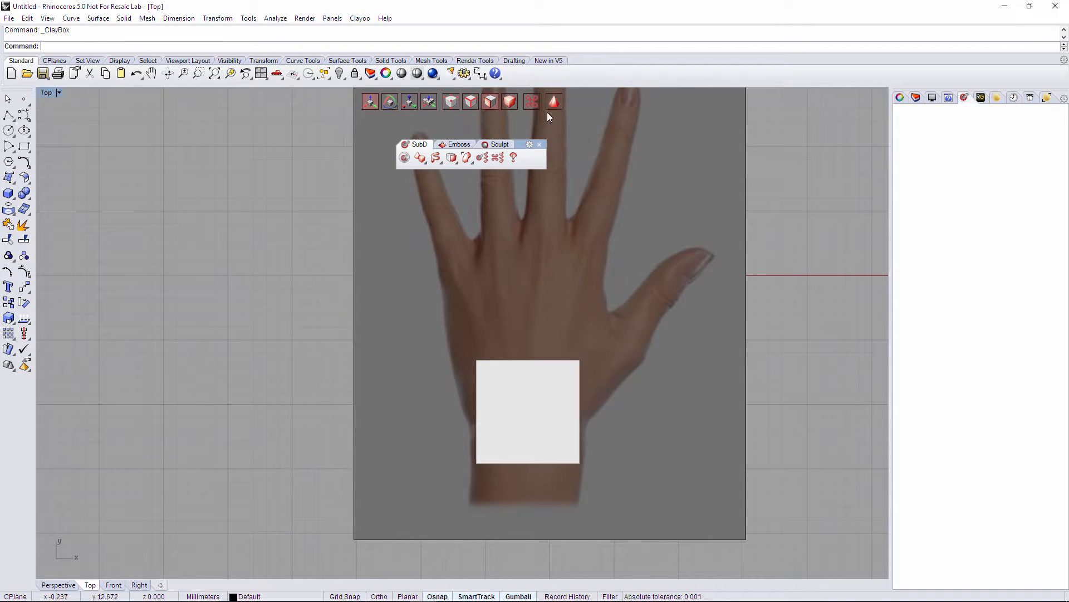
pyautogui.click(471, 103)
pyautogui.scroll(4, 577, 410)
pyautogui.moveTo(577, 410); pyautogui.dragTo(616, 397, button='right')
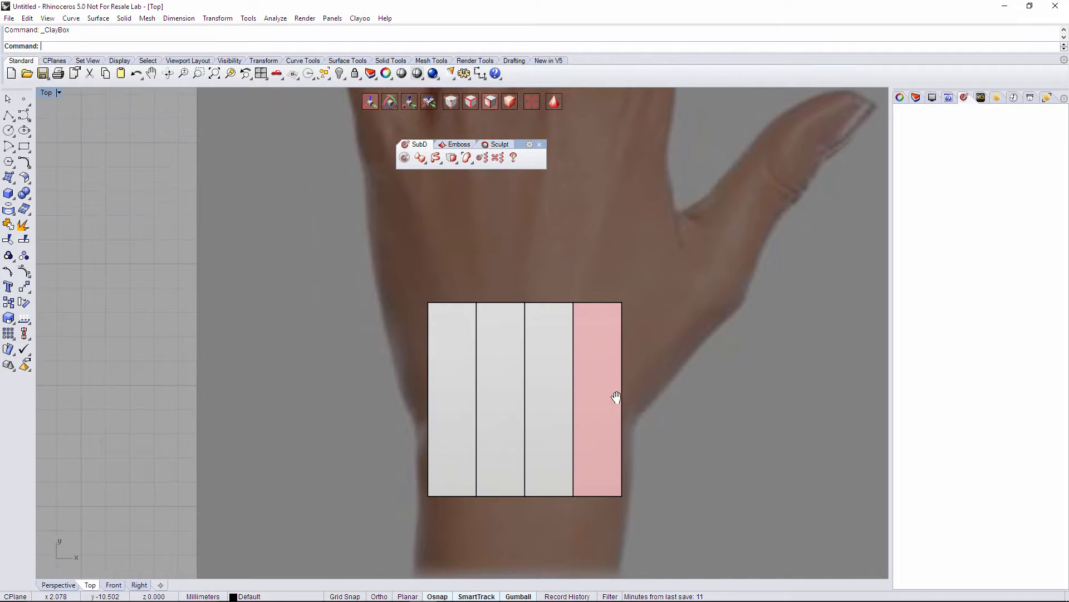
pyautogui.click(530, 104)
pyautogui.moveTo(676, 400); pyautogui.dragTo(680, 406, button='right')
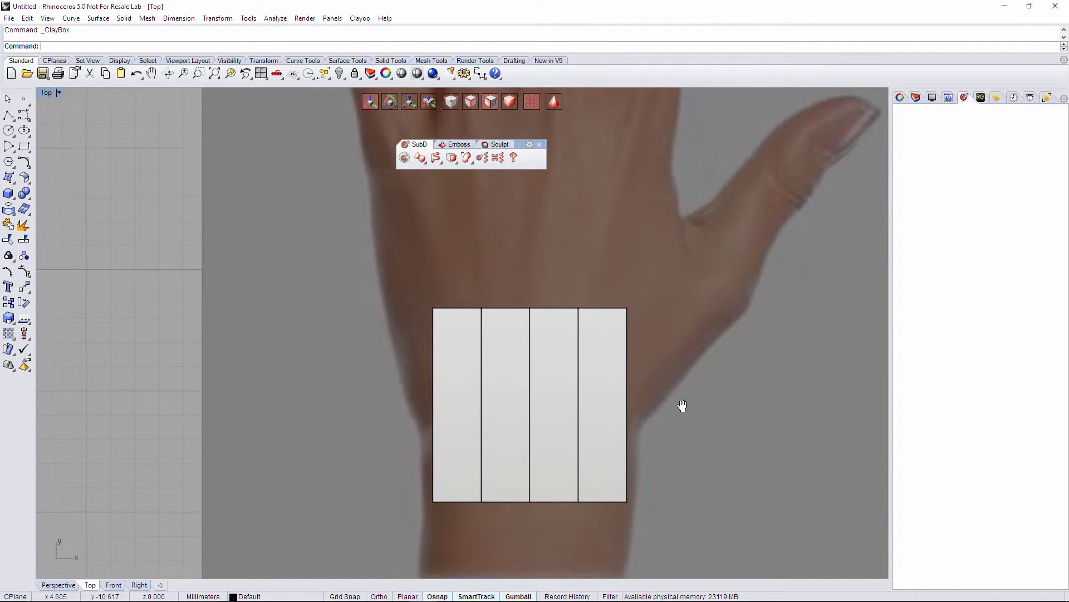
# Move the box's wrist-end vertex row along the hand and extend the finger-end row up toward the base of the fingers.
pyautogui.click(557, 473)
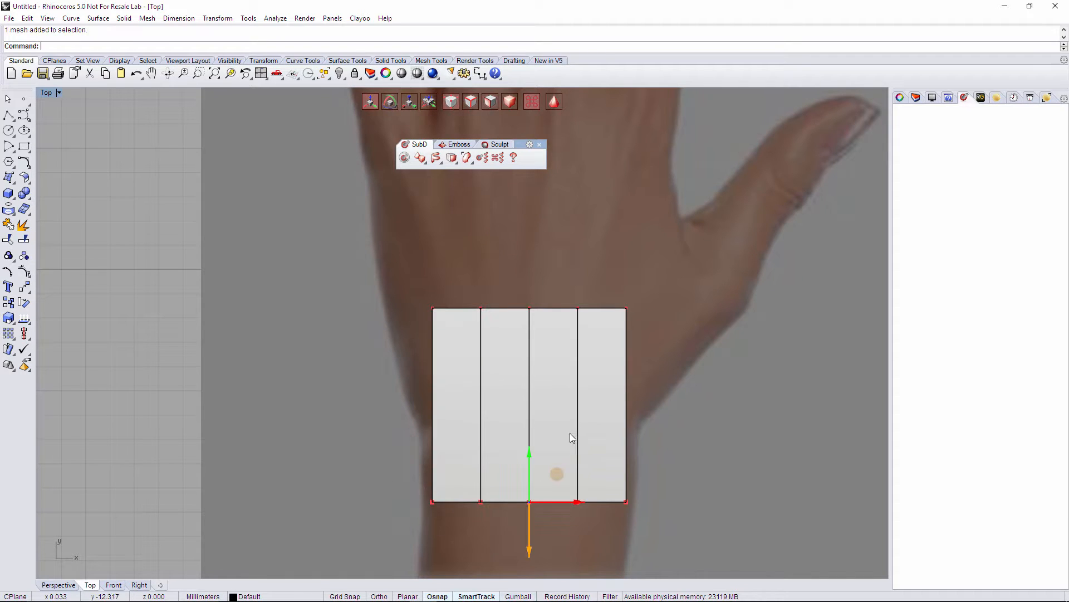
pyautogui.moveTo(563, 475); pyautogui.dragTo(559, 407)
pyautogui.moveTo(614, 370); pyautogui.dragTo(581, 458, button='right')
pyautogui.moveTo(358, 341); pyautogui.dragTo(617, 418)
pyautogui.moveTo(626, 410); pyautogui.dragTo(623, 487, button='right')
pyautogui.moveTo(528, 443); pyautogui.dragTo(565, 267)
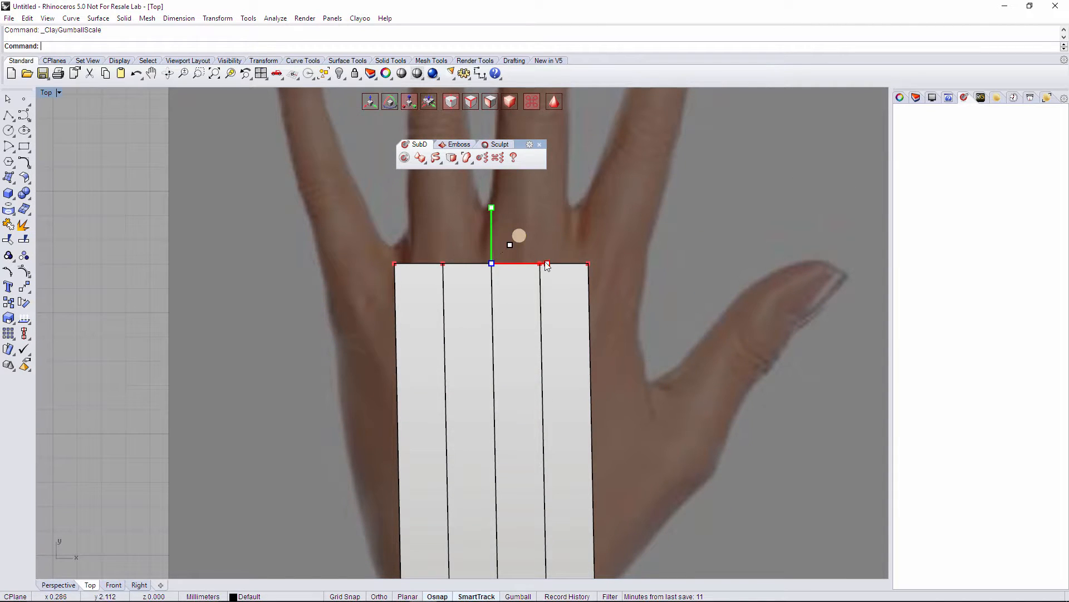
# Widen the finger-end vertex row to the palm's width and move it down to just below the knuckles.
pyautogui.click(547, 263)
pyautogui.moveTo(368, 229); pyautogui.dragTo(639, 296)
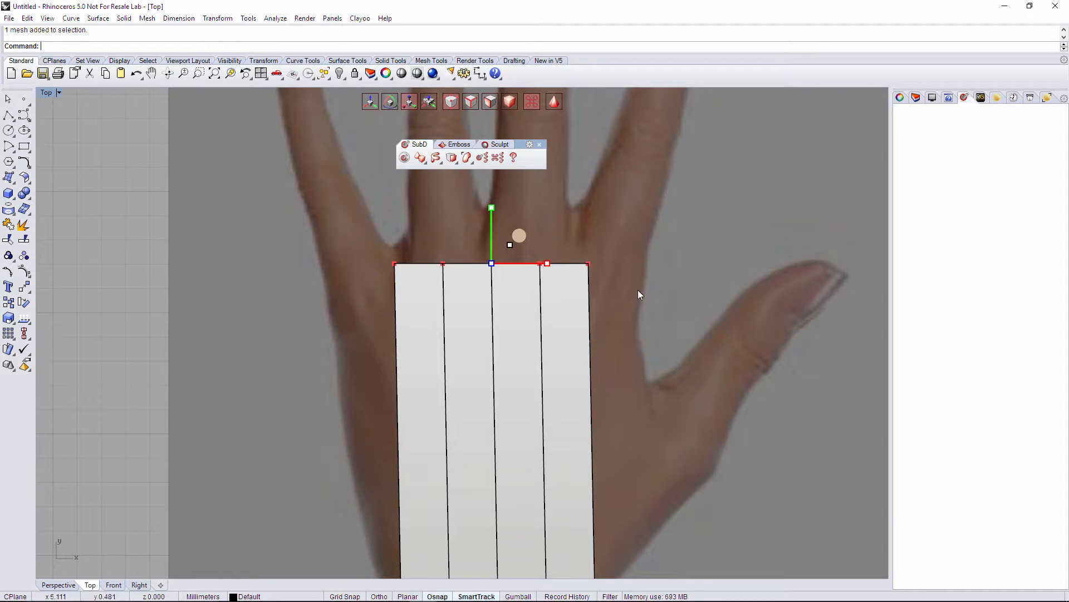
pyautogui.moveTo(549, 267); pyautogui.dragTo(574, 262)
pyautogui.moveTo(523, 238); pyautogui.dragTo(514, 289)
# Align the wrist-end vertex row with the narrow part where the palm meets the wrist.
pyautogui.scroll(-3, 543, 316)
pyautogui.moveTo(376, 421); pyautogui.dragTo(557, 502)
pyautogui.moveTo(480, 431)
pyautogui.mouseDown()
pyautogui.moveTo(472, 404)
pyautogui.moveTo(517, 433)
pyautogui.moveTo(478, 414)
pyautogui.mouseUp()
pyautogui.press('w')
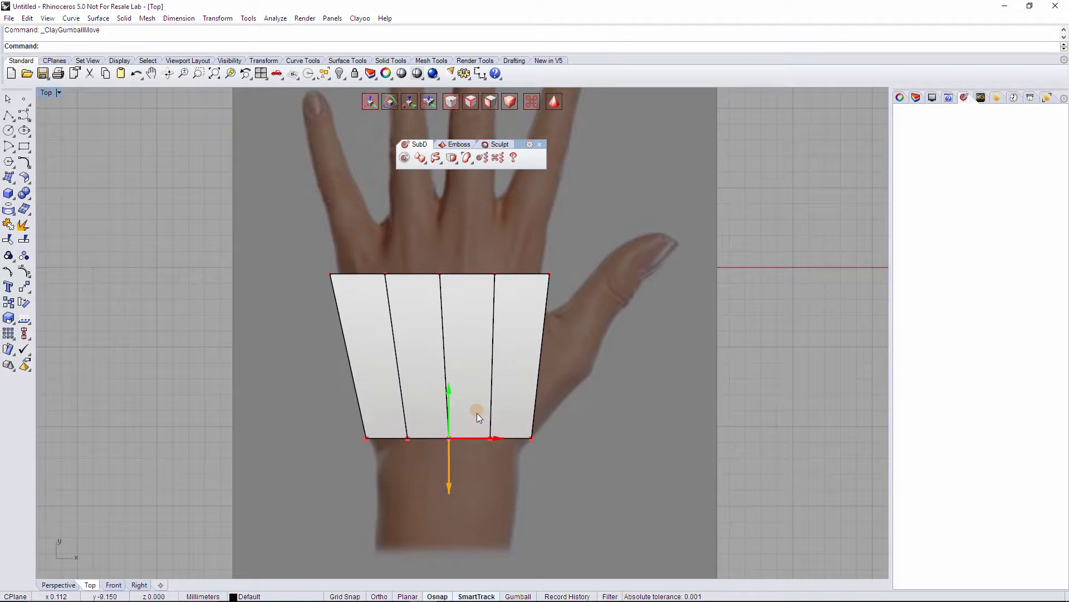
# Move the thumb-side corner vertex and its neighbour in the finger-end row to the two sides of the index finger's base.
pyautogui.click(605, 356)
pyautogui.click(549, 273)
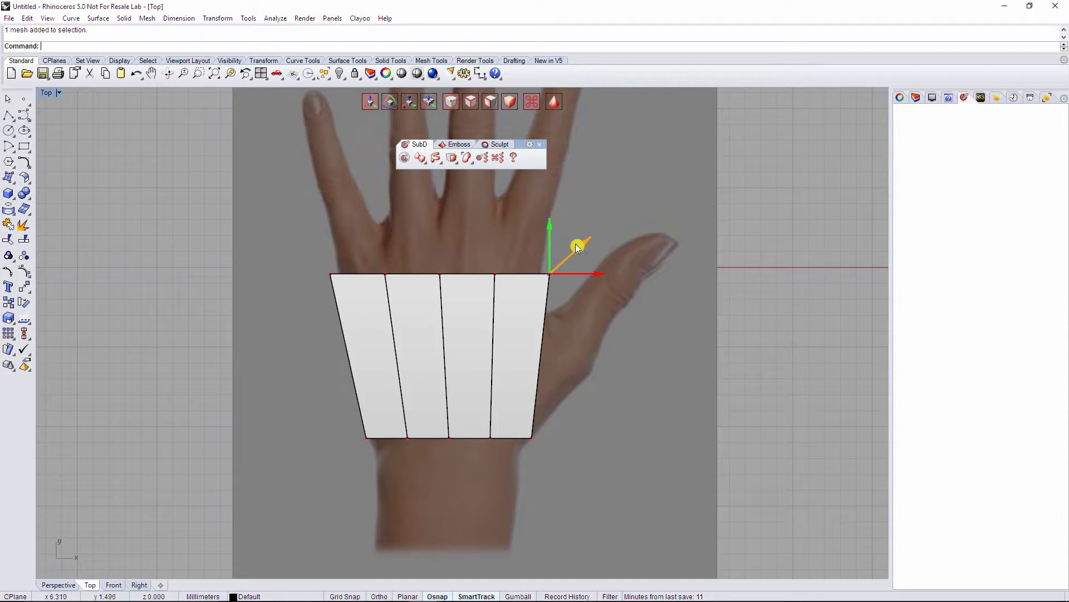
pyautogui.moveTo(576, 243); pyautogui.dragTo(526, 209)
pyautogui.click(509, 300)
pyautogui.click(494, 274)
pyautogui.moveTo(535, 253); pyautogui.dragTo(529, 336, button='right')
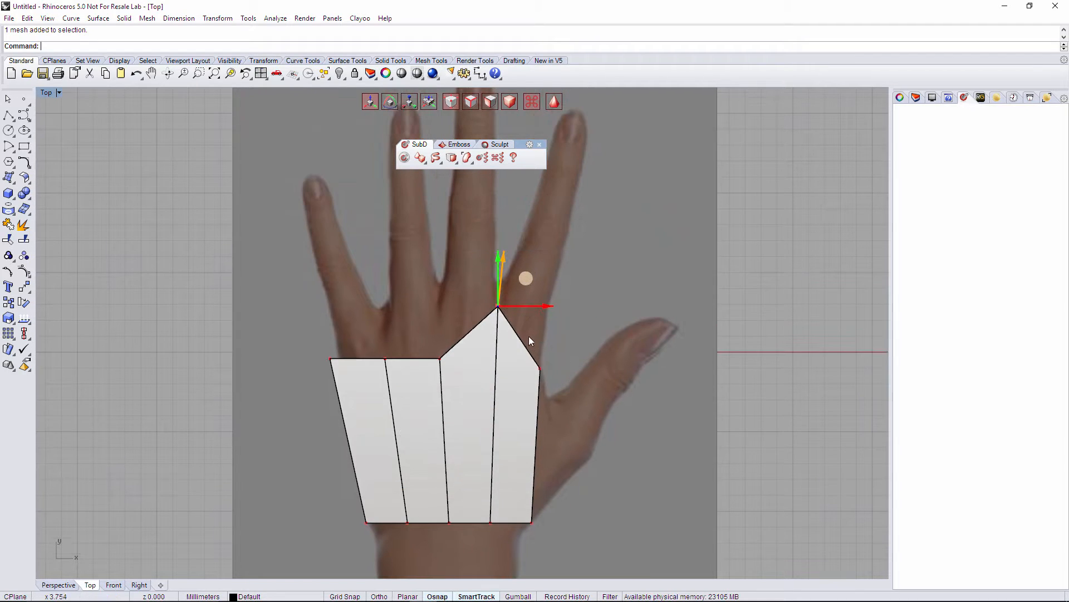
pyautogui.click(540, 368)
pyautogui.moveTo(565, 335); pyautogui.dragTo(568, 299)
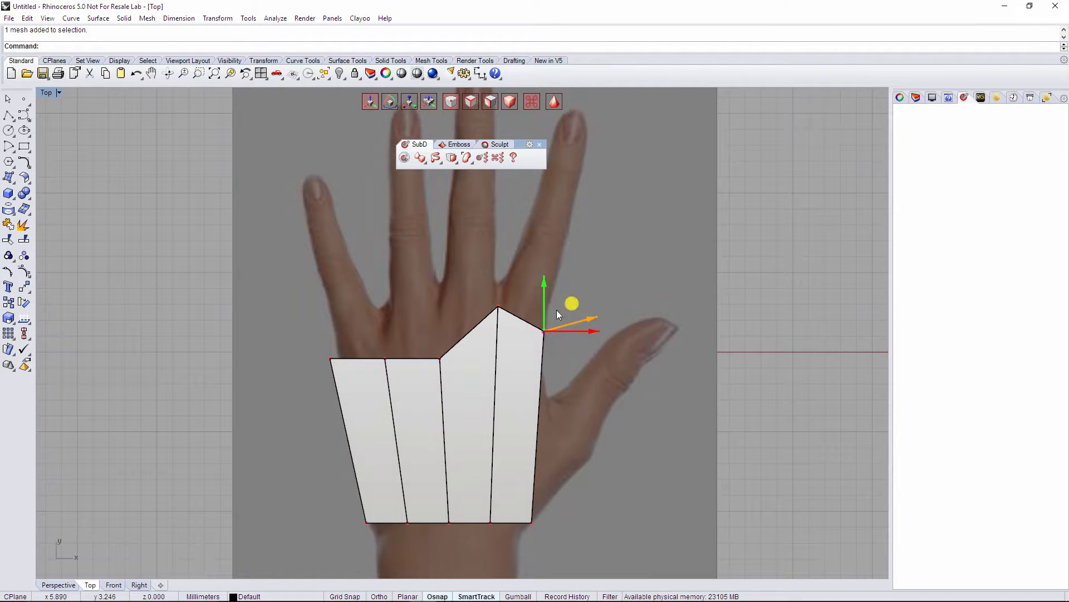
# Move the three remaining finger-end vertices to the gaps beside the ring finger and the outer base of the little finger.
pyautogui.click(440, 358)
pyautogui.moveTo(470, 327); pyautogui.dragTo(463, 274)
pyautogui.click(386, 359)
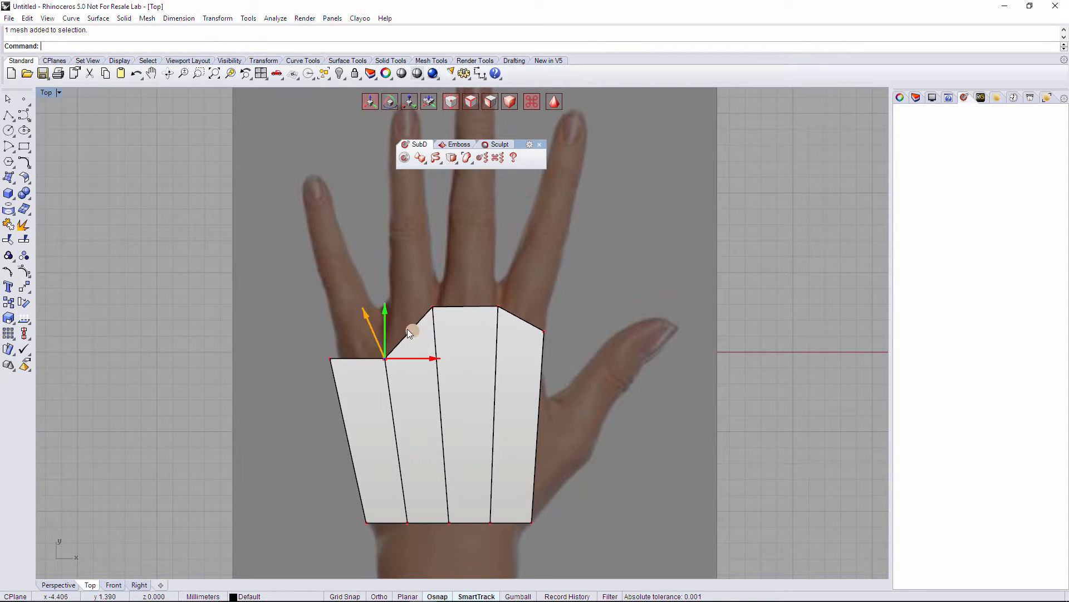
pyautogui.moveTo(409, 332); pyautogui.dragTo(412, 299)
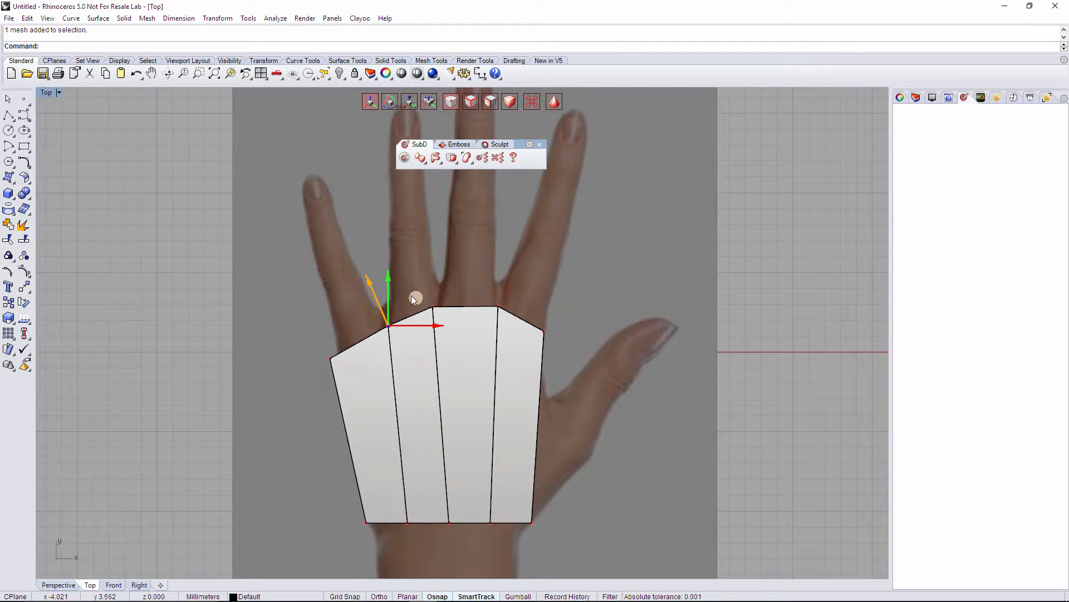
pyautogui.click(330, 360)
pyautogui.moveTo(359, 333); pyautogui.dragTo(368, 336)
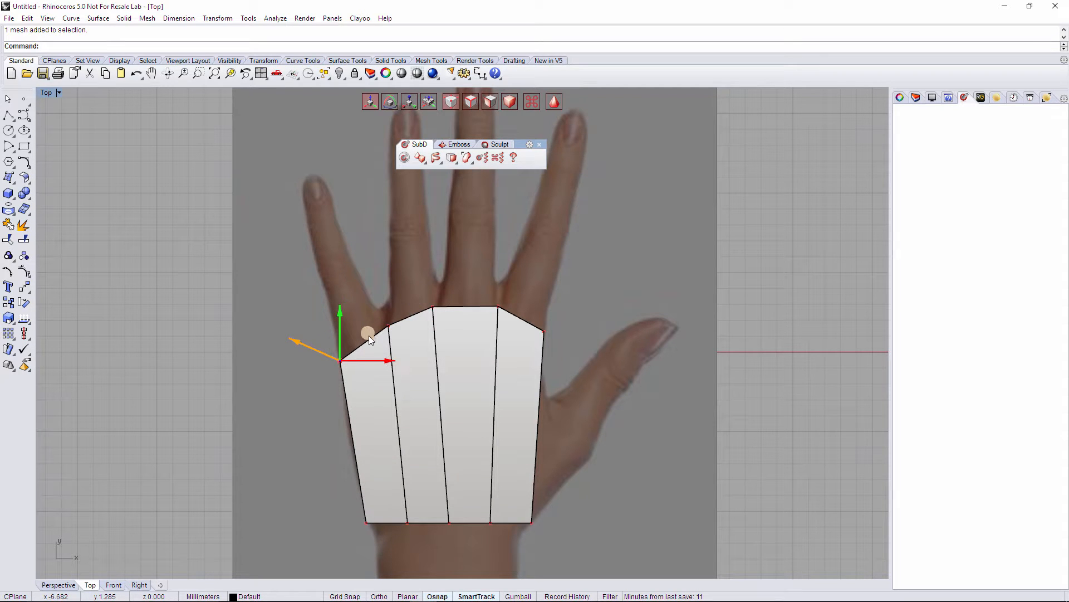
# Move both wrist-end corner vertices inward and slightly down onto the two edges of the wrist.
pyautogui.click(531, 522)
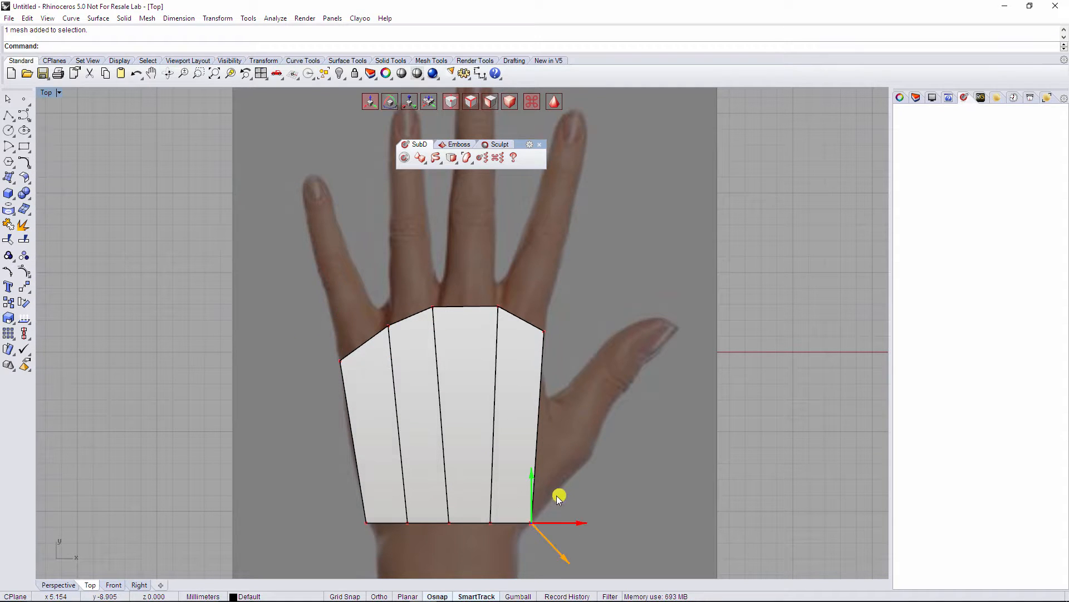
pyautogui.moveTo(557, 496); pyautogui.dragTo(550, 499)
pyautogui.scroll(5, 560, 521)
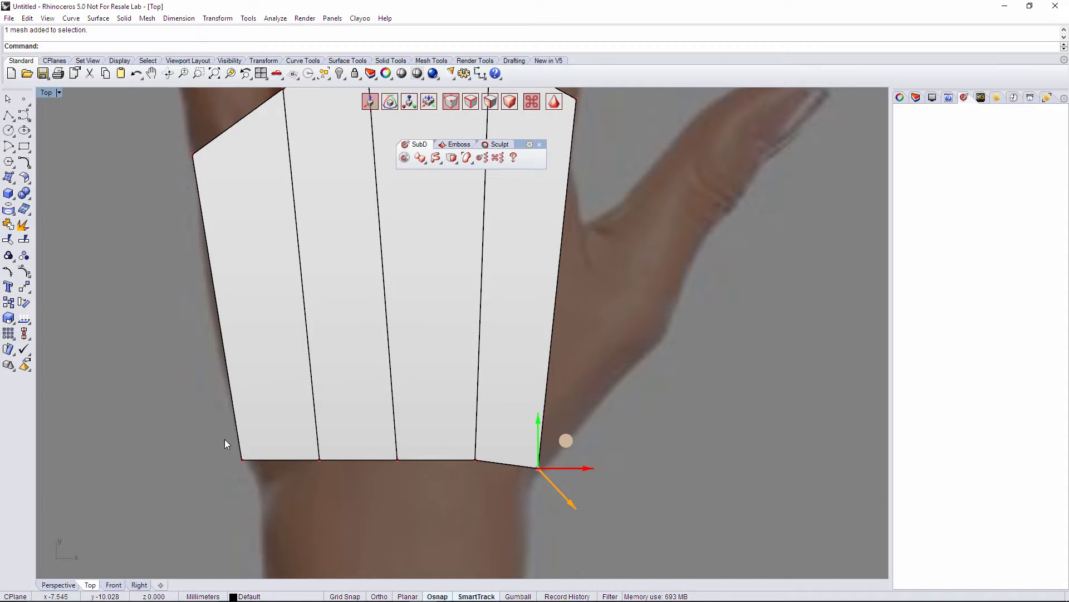
pyautogui.click(243, 460)
pyautogui.moveTo(242, 459); pyautogui.dragTo(257, 469)
pyautogui.click(346, 494)
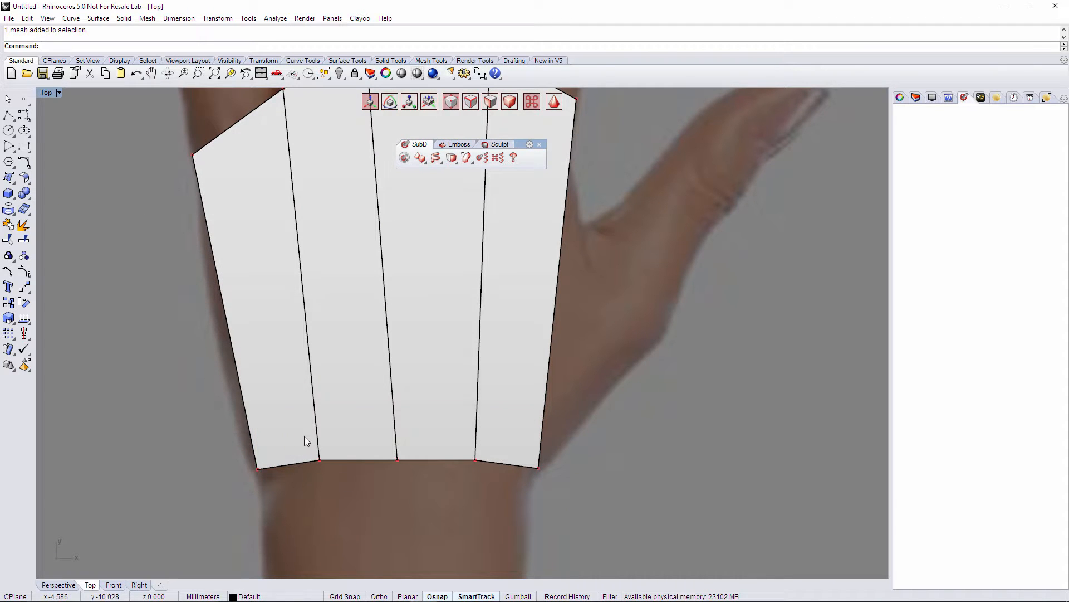
# Nudge the wrist-end vertex beside the little-finger-side corner slightly inward to even out the row.
pyautogui.click(319, 460)
pyautogui.moveTo(347, 433); pyautogui.dragTo(352, 435)
pyautogui.click(457, 500)
pyautogui.scroll(-4, 458, 455)
pyautogui.moveTo(458, 455); pyautogui.dragTo(352, 543, button='right')
pyautogui.scroll(-4, 554, 372)
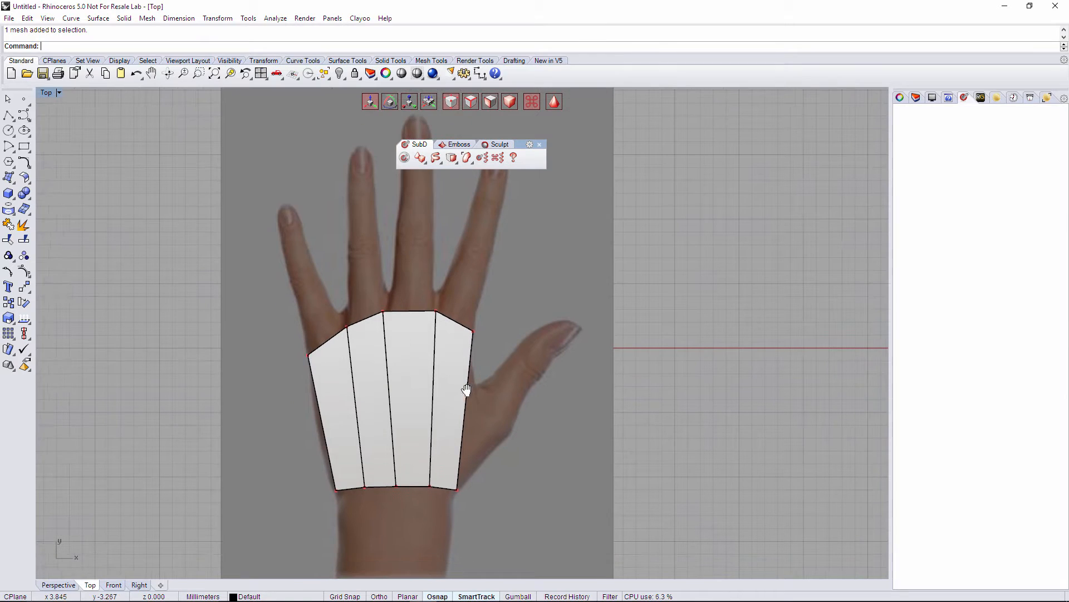
# Set the Right view to Shaded display and raise the box's lower vertices toward the underside of the palm.
pyautogui.click(139, 585)
pyautogui.click(51, 92)
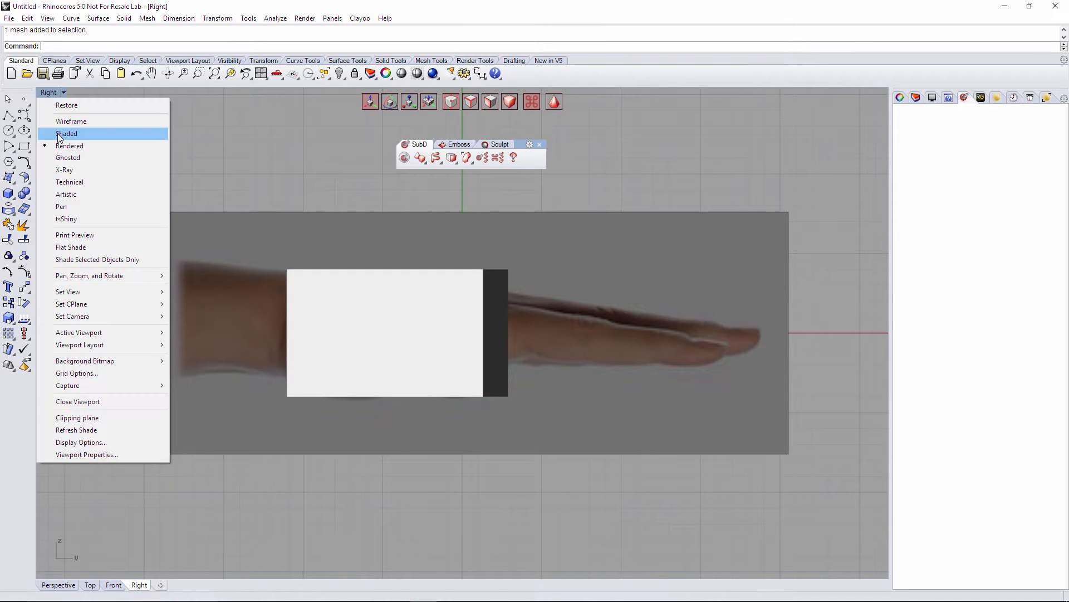
pyautogui.click(60, 135)
pyautogui.moveTo(363, 282); pyautogui.dragTo(396, 327, button='right')
pyautogui.click(417, 393)
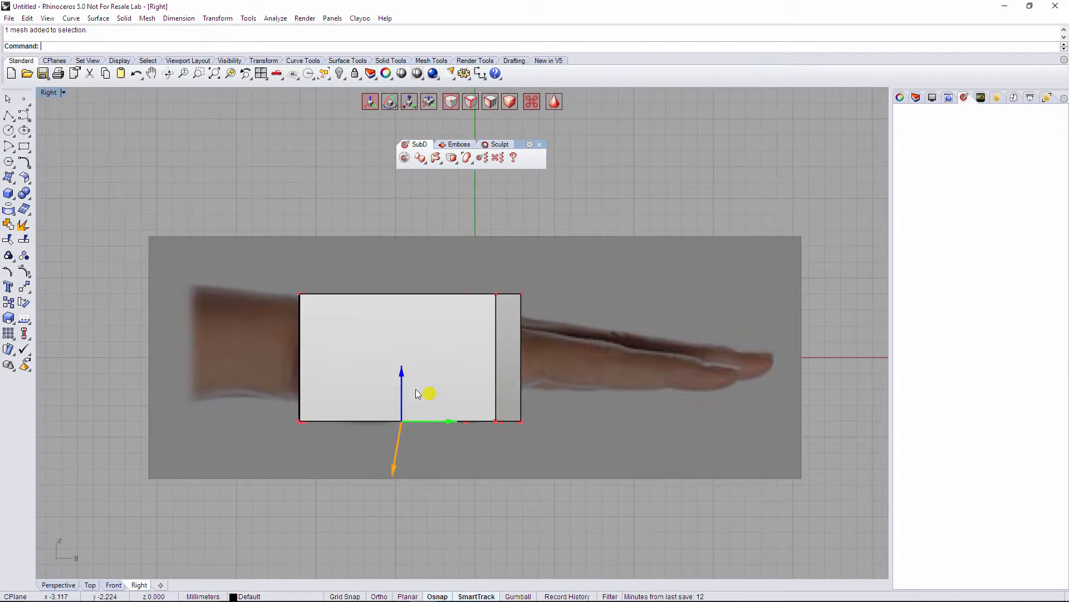
pyautogui.moveTo(402, 372)
pyautogui.mouseDown()
pyautogui.moveTo(403, 338)
pyautogui.moveTo(403, 352)
pyautogui.mouseUp()
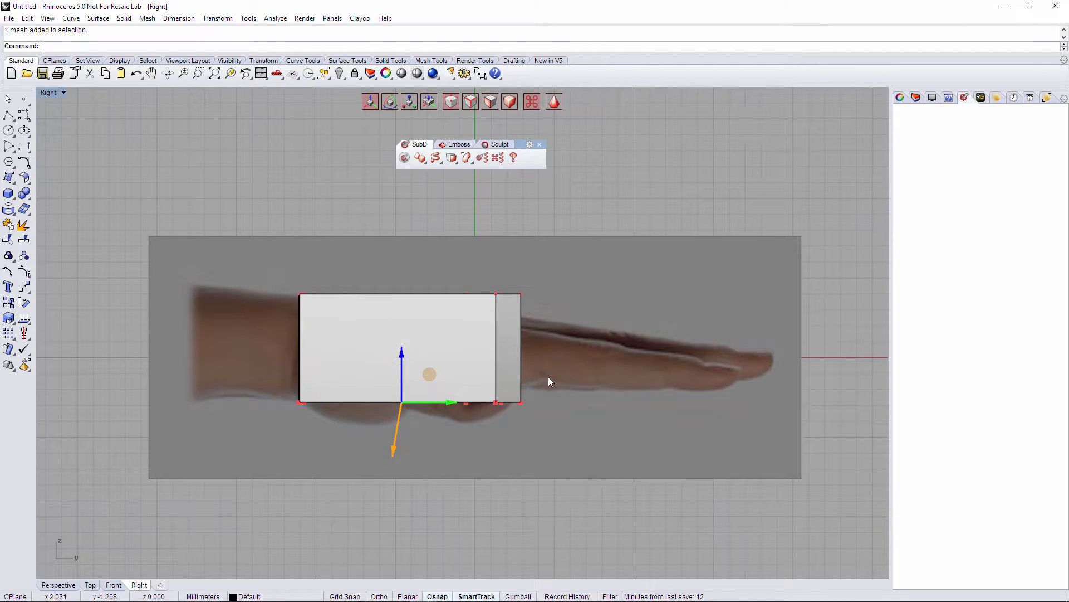
# Lower all the box's upper vertices in the side view toward the back of the hand at the knuckles.
pyautogui.click(549, 376)
pyautogui.moveTo(237, 290); pyautogui.dragTo(550, 312)
pyautogui.moveTo(399, 240); pyautogui.dragTo(400, 265)
pyautogui.click(545, 282)
# Raise the wrist-end upper vertices to the top contour of the wrist in the side blueprint.
pyautogui.moveTo(269, 284); pyautogui.dragTo(323, 328)
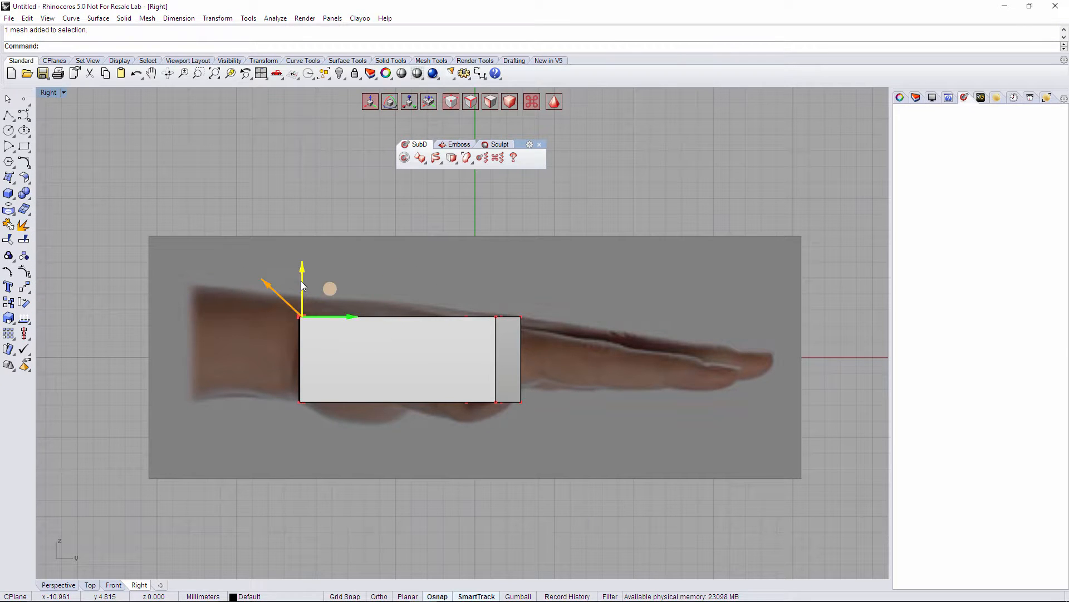
pyautogui.moveTo(302, 281); pyautogui.dragTo(305, 265)
pyautogui.click(584, 384)
pyautogui.moveTo(584, 385); pyautogui.dragTo(466, 376, button='right')
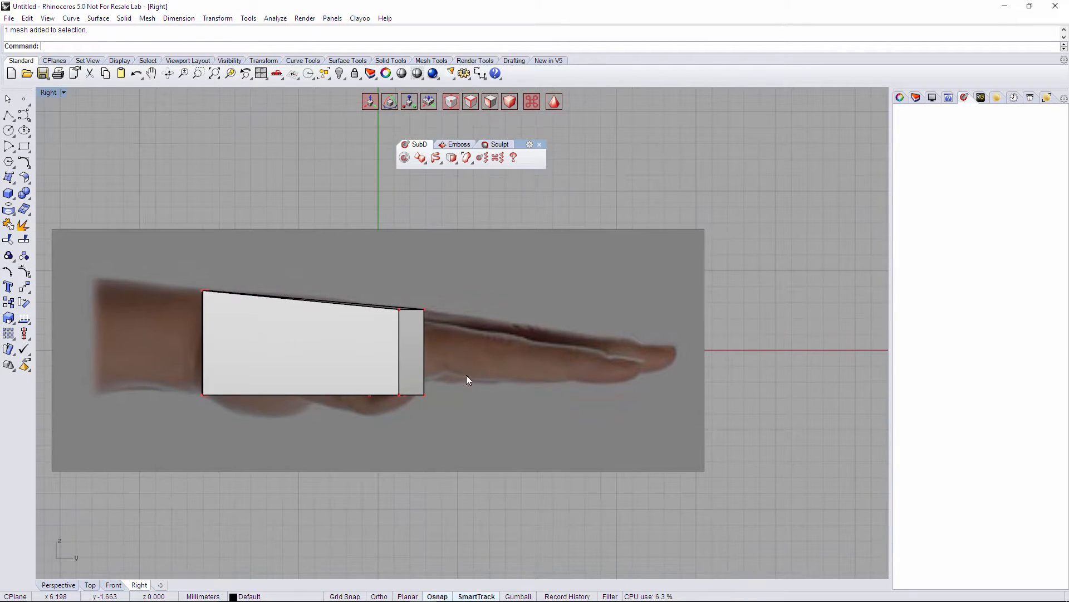
pyautogui.moveTo(377, 291); pyautogui.dragTo(439, 338)
pyautogui.moveTo(413, 275); pyautogui.dragTo(413, 289)
pyautogui.hotkey('ctrl', 'z')
# Lower the finger-end upper vertices slightly to the knuckle contour and, in Ghosted display, raise the lower ones to the underside of the fingers.
pyautogui.moveTo(338, 298); pyautogui.dragTo(462, 351)
pyautogui.moveTo(405, 288); pyautogui.dragTo(405, 292)
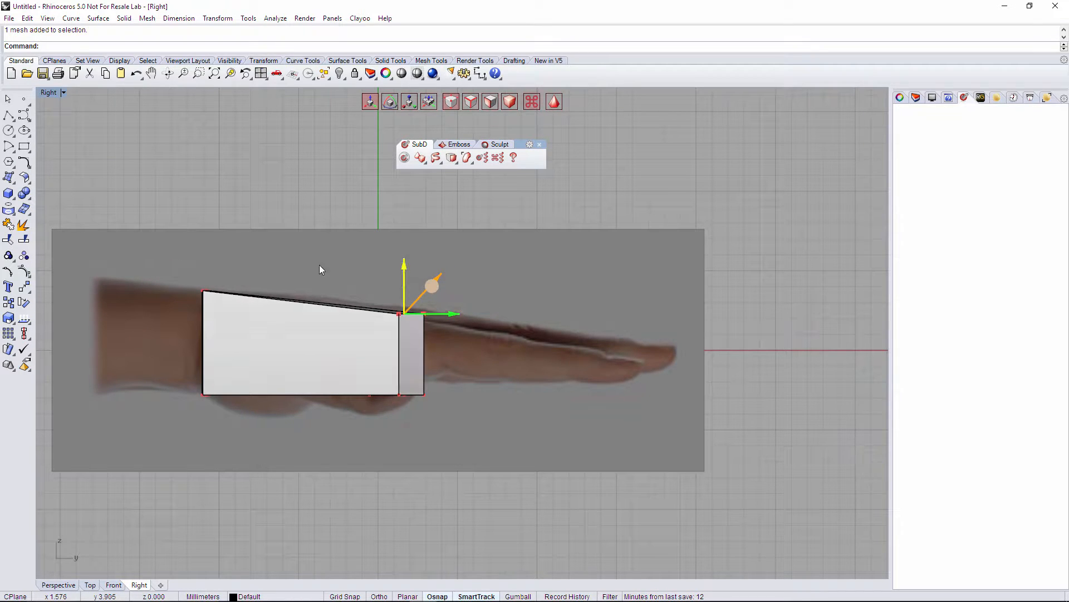
pyautogui.click(56, 93)
pyautogui.click(68, 158)
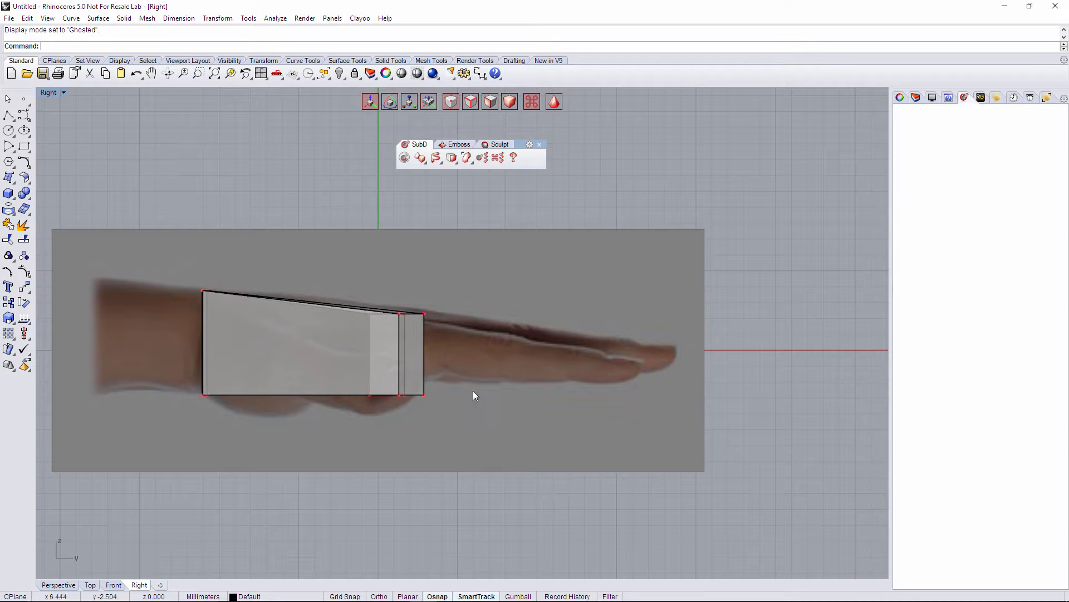
pyautogui.moveTo(489, 433); pyautogui.dragTo(490, 436)
pyautogui.moveTo(402, 359); pyautogui.dragTo(400, 346)
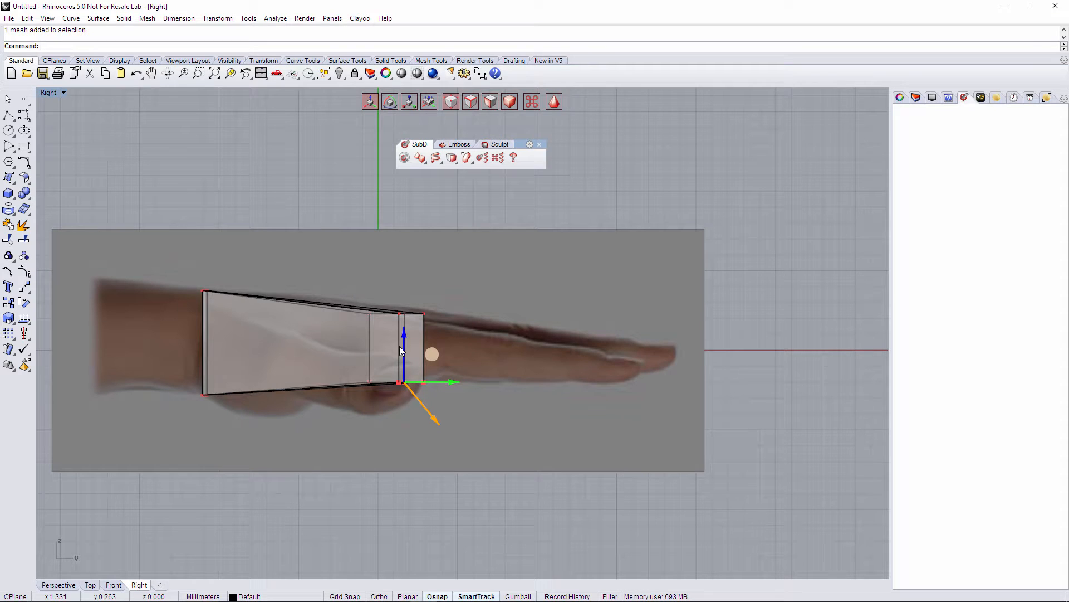
pyautogui.click(312, 403)
pyautogui.moveTo(490, 378); pyautogui.dragTo(508, 381, button='right')
# Delete the four faces at the wrist end of the palm in the Perspective view.
pyautogui.click(90, 585)
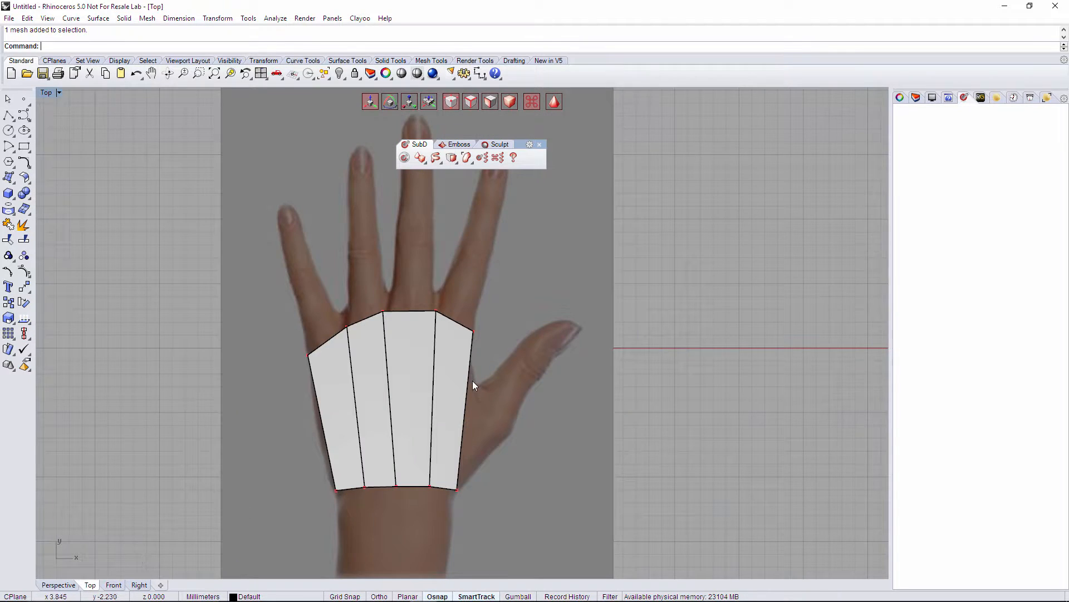
pyautogui.scroll(3, 473, 382)
pyautogui.moveTo(336, 435); pyautogui.dragTo(343, 420, button='right')
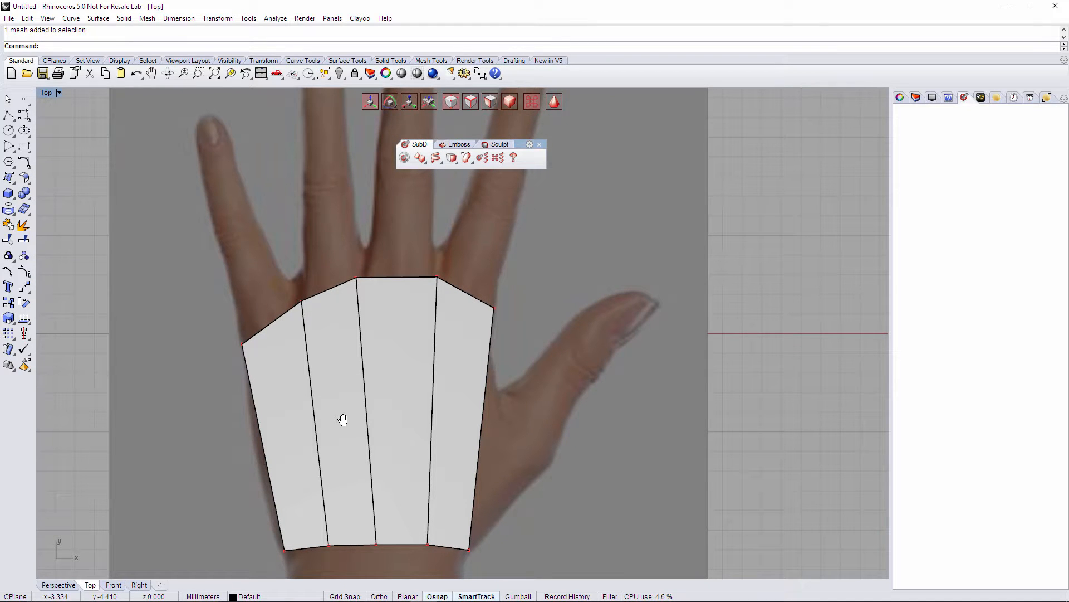
pyautogui.click(58, 585)
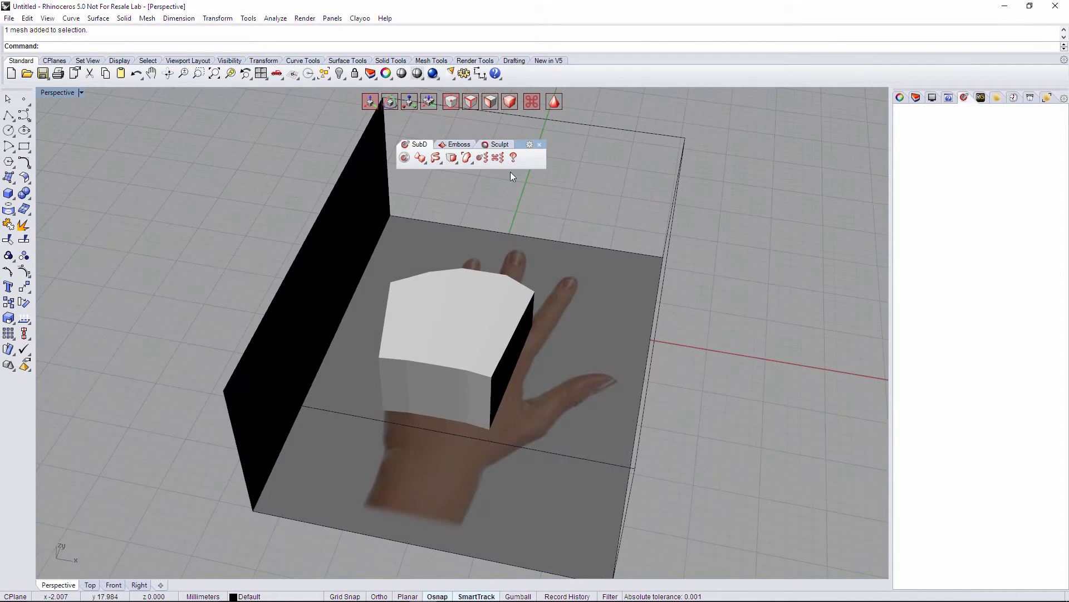
pyautogui.click(493, 107)
pyautogui.click(394, 395)
pyautogui.keyDown('shift'); pyautogui.click(421, 402); pyautogui.keyUp('shift')
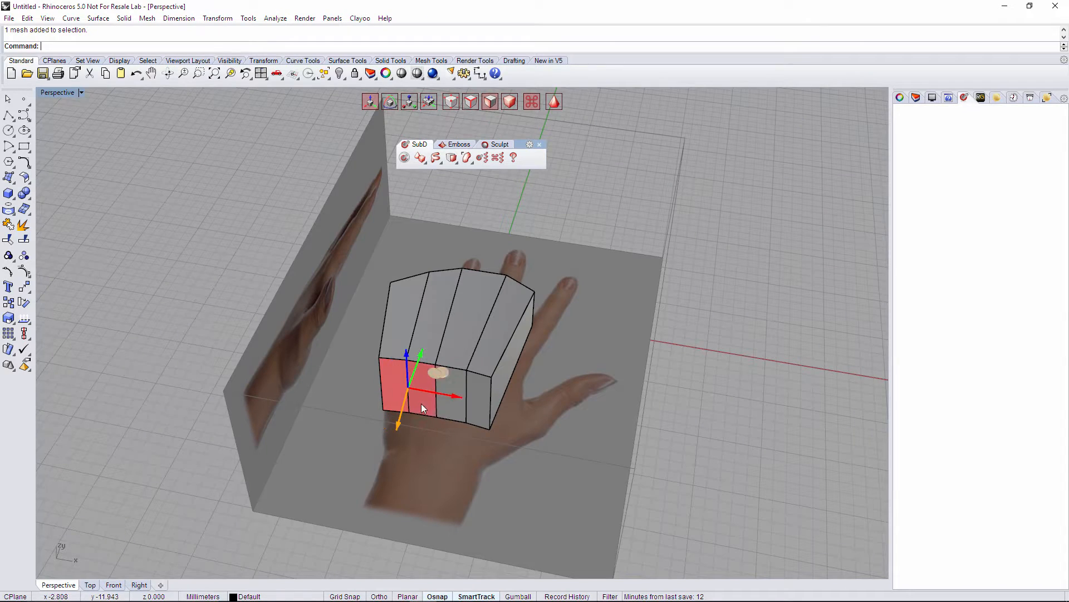
pyautogui.keyDown('shift'); pyautogui.click(449, 413); pyautogui.keyUp('shift')
pyautogui.moveTo(511, 443); pyautogui.dragTo(466, 433, button='right')
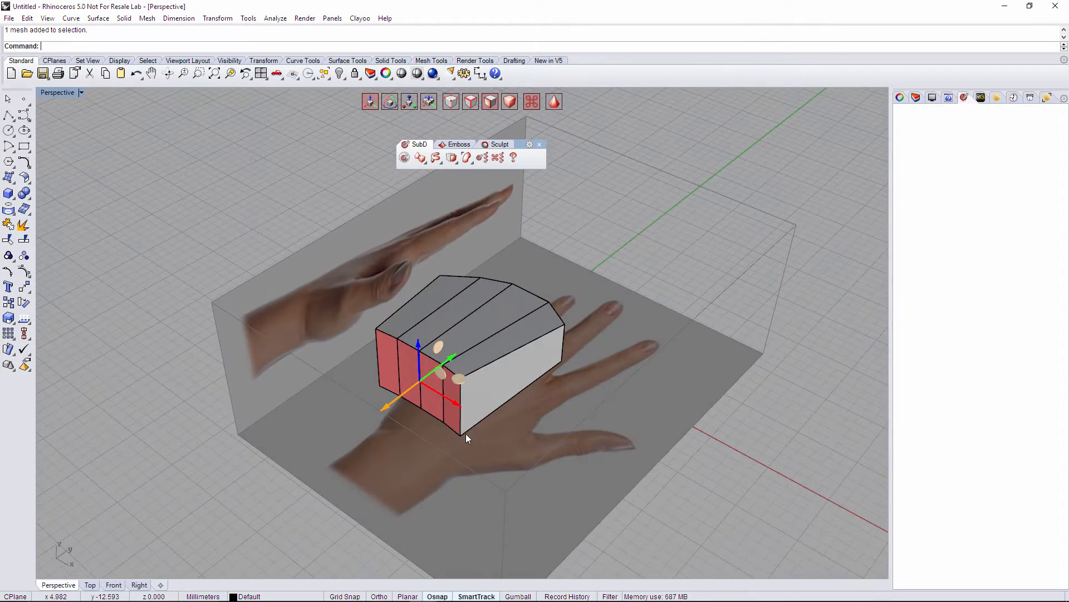
pyautogui.press('Delete')
# Extrude the middle finger's front face in the Top view up to the finger's lower joint.
pyautogui.moveTo(577, 346); pyautogui.dragTo(546, 437, button='right')
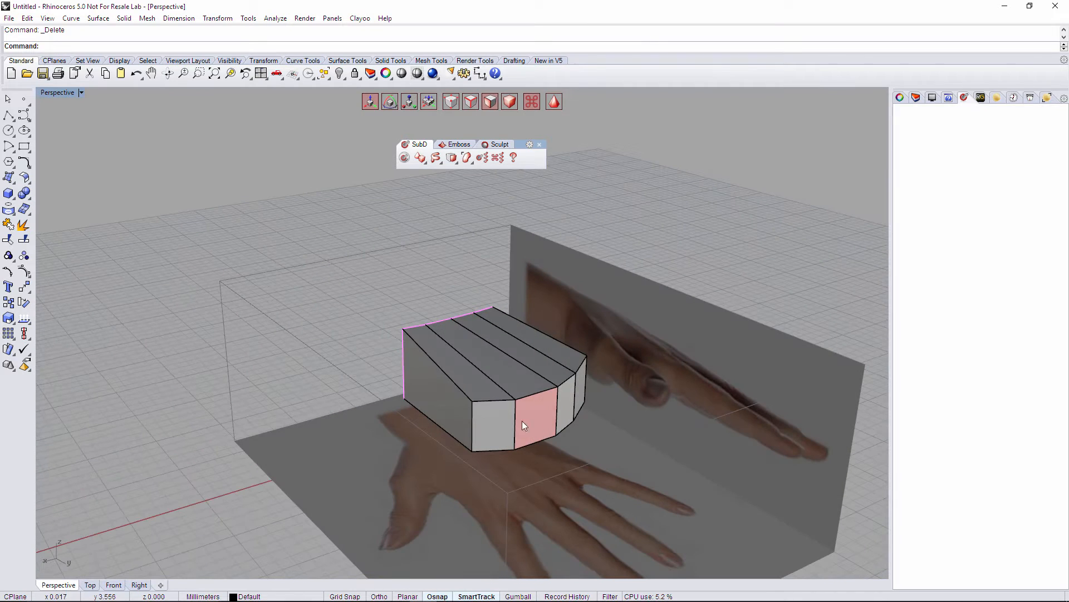
pyautogui.click(533, 420)
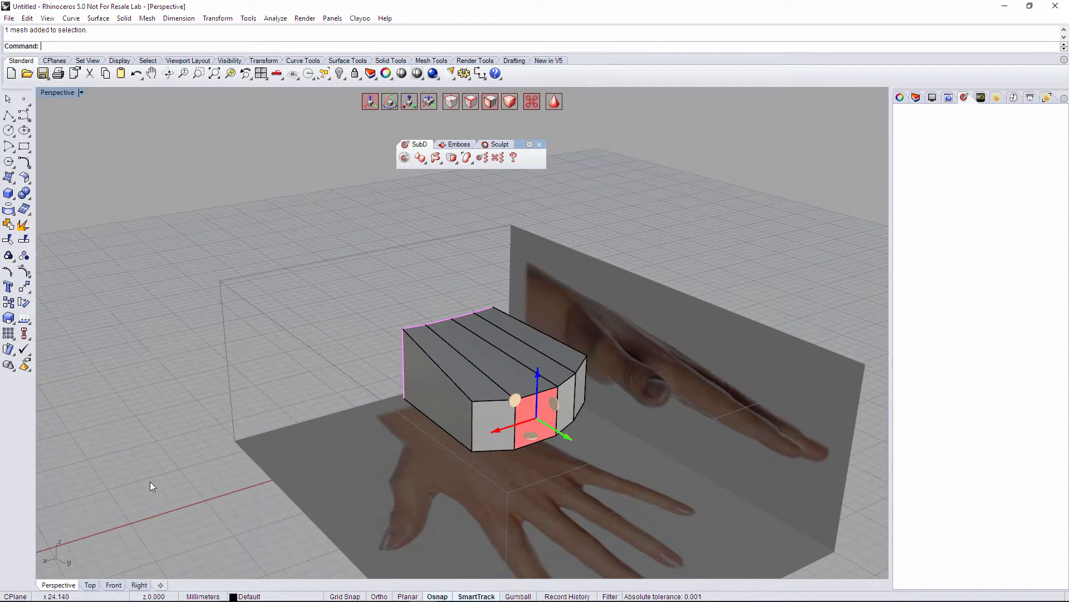
pyautogui.click(91, 584)
pyautogui.moveTo(443, 304); pyautogui.dragTo(492, 459, button='right')
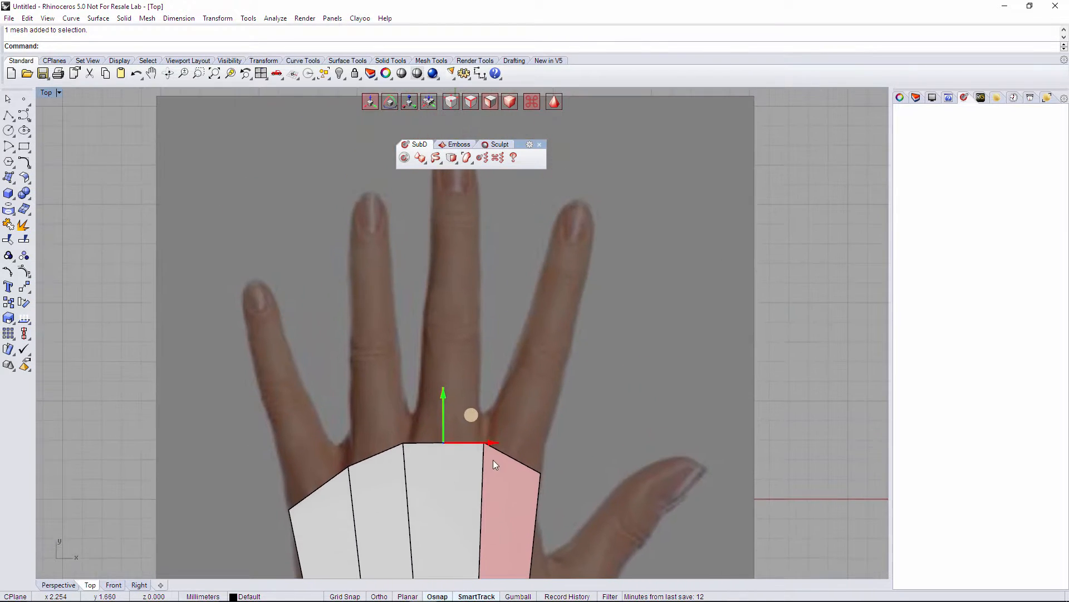
pyautogui.moveTo(517, 420); pyautogui.dragTo(532, 473, button='right')
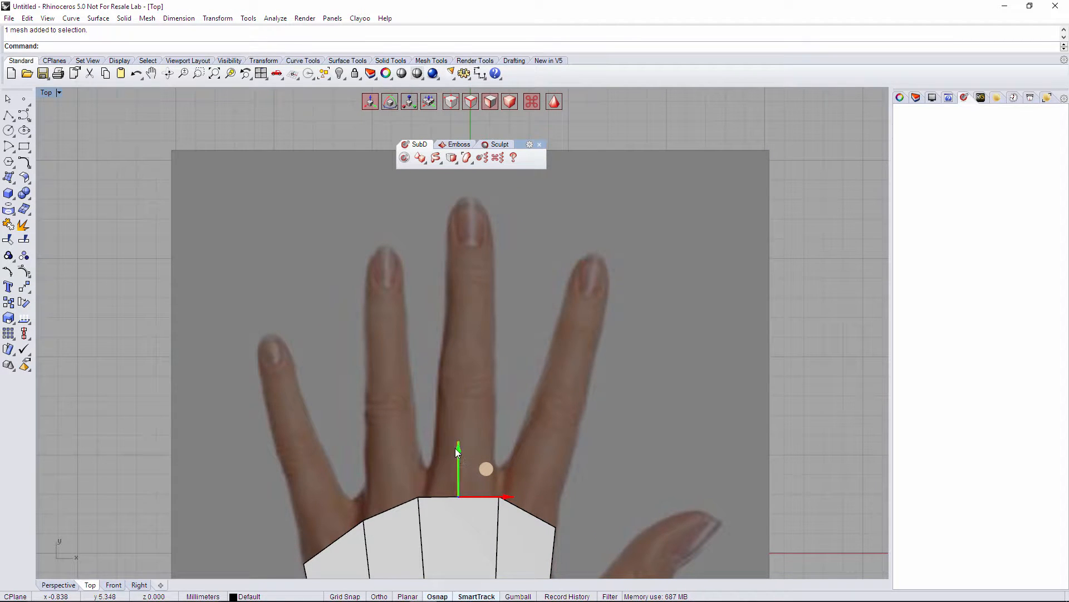
pyautogui.moveTo(486, 470); pyautogui.dragTo(493, 370)
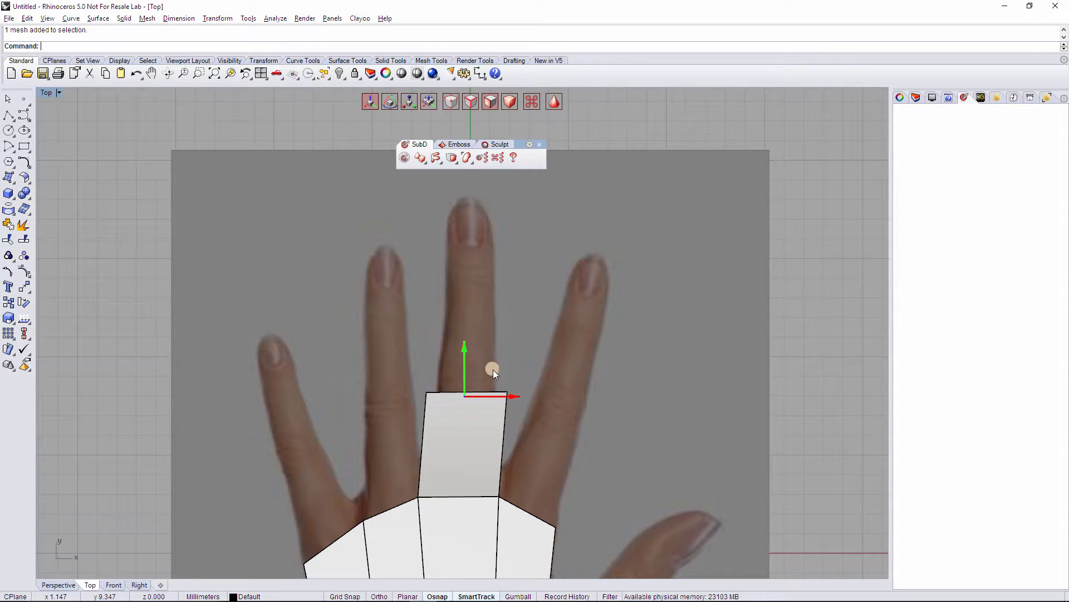
# Scale the extruded end face to the middle finger's width and extrude two more segments, to the upper joint and the fingertip.
pyautogui.moveTo(508, 432); pyautogui.dragTo(500, 436, button='right')
pyautogui.press('r')
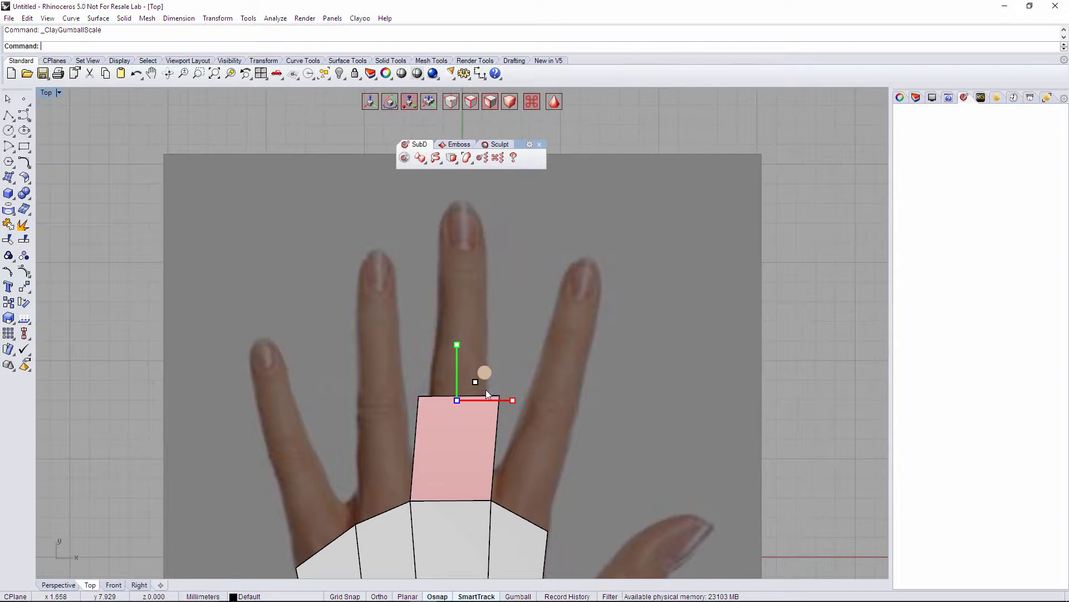
pyautogui.moveTo(478, 383); pyautogui.dragTo(490, 276)
pyautogui.press('w')
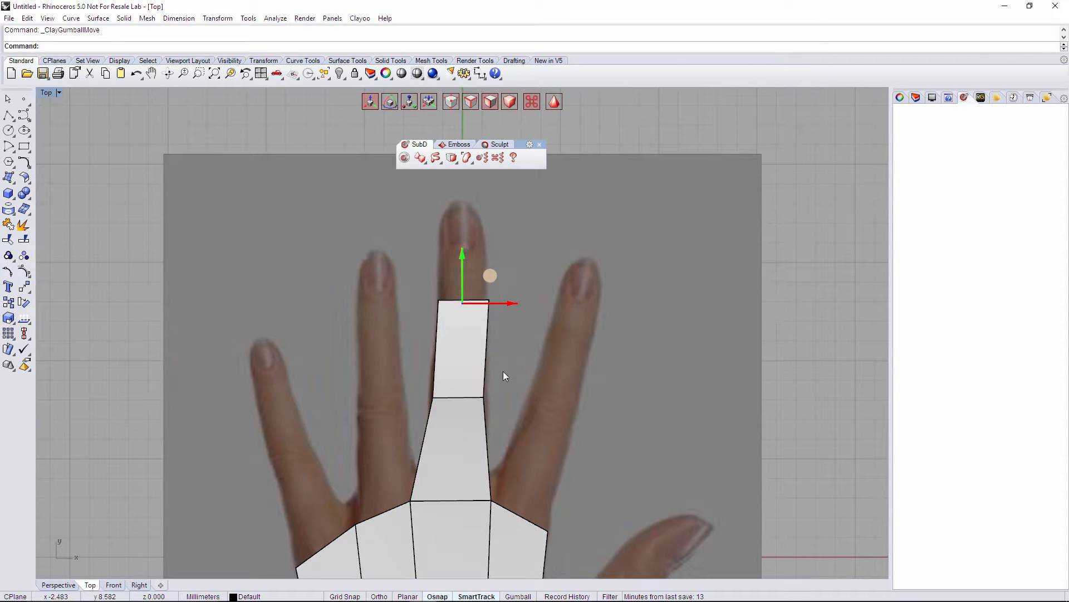
pyautogui.moveTo(542, 346); pyautogui.dragTo(519, 454, button='right')
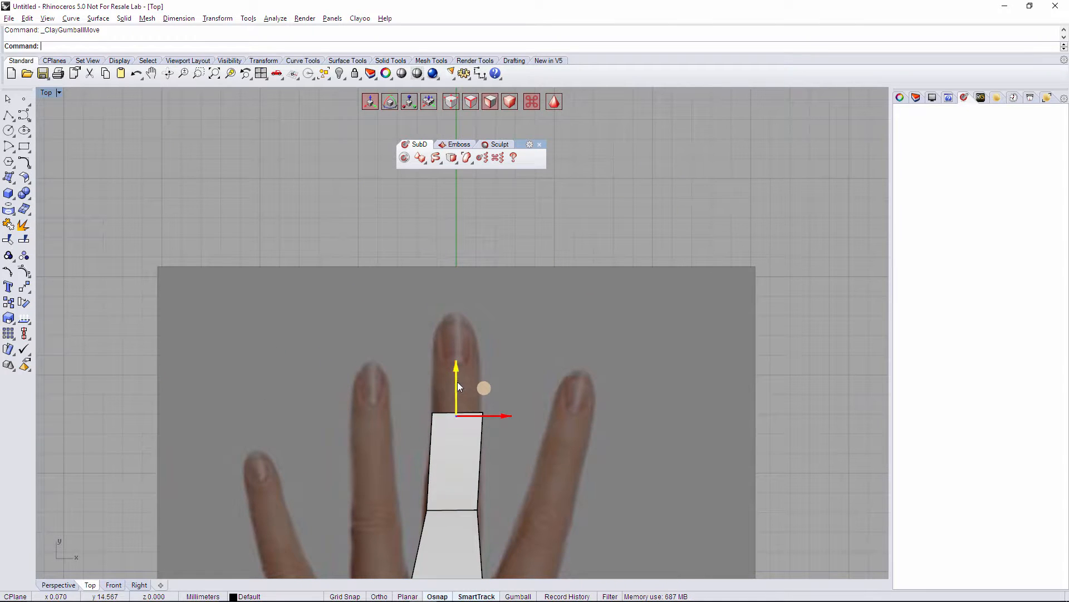
pyautogui.moveTo(457, 382); pyautogui.dragTo(464, 286)
pyautogui.press('Escape')
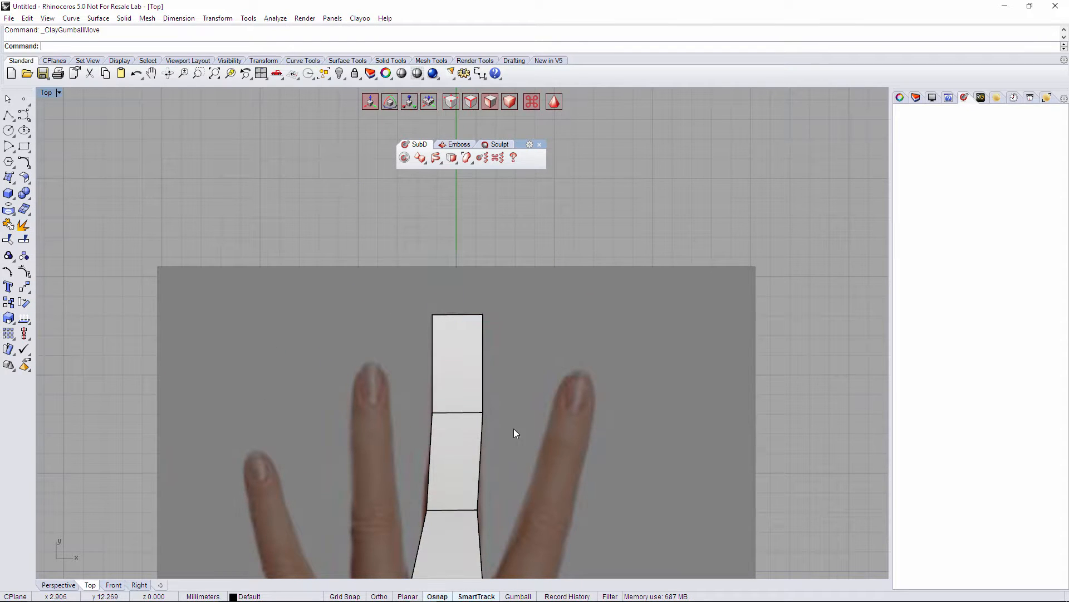
# Adjust the vertices at the middle finger's two joint rows to follow the finger's outline and joints.
pyautogui.press('a')
pyautogui.moveTo(420, 422); pyautogui.dragTo(485, 386)
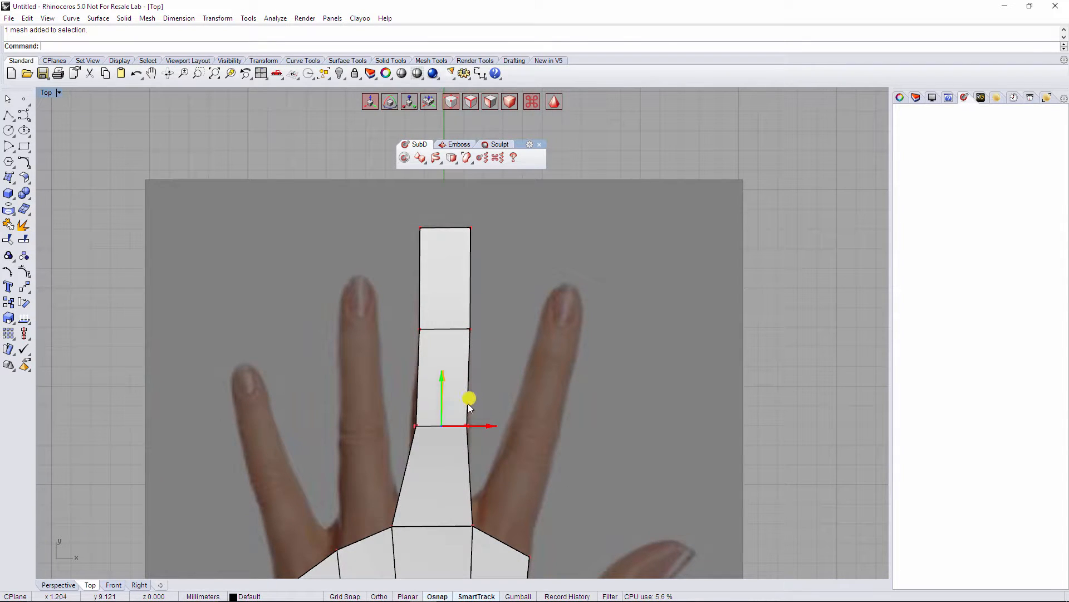
pyautogui.moveTo(404, 315); pyautogui.dragTo(499, 354)
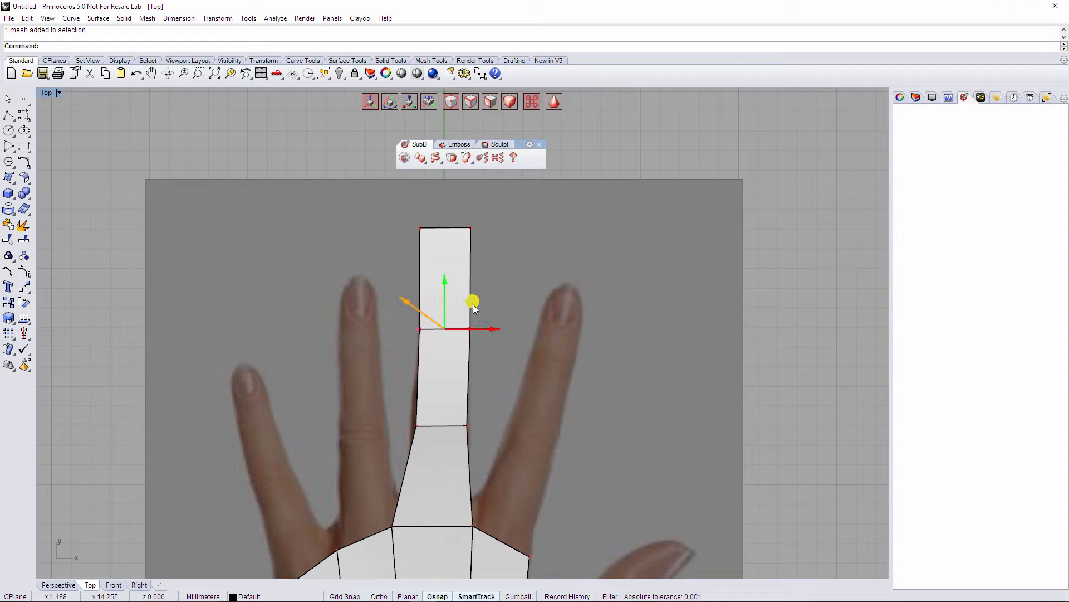
pyautogui.press('Escape')
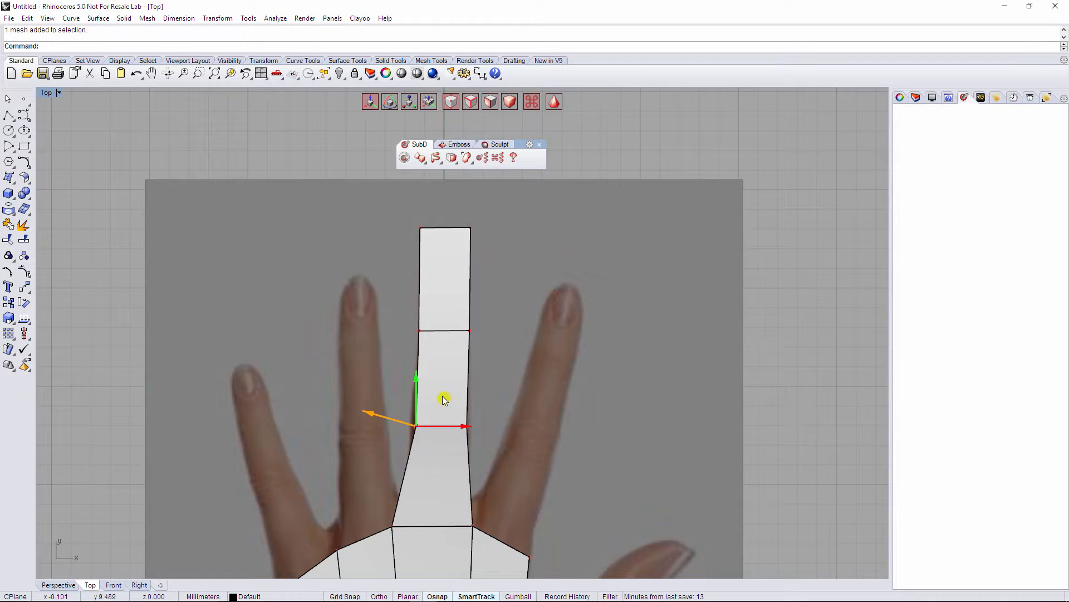
pyautogui.moveTo(443, 396); pyautogui.dragTo(441, 390)
pyautogui.click(482, 413)
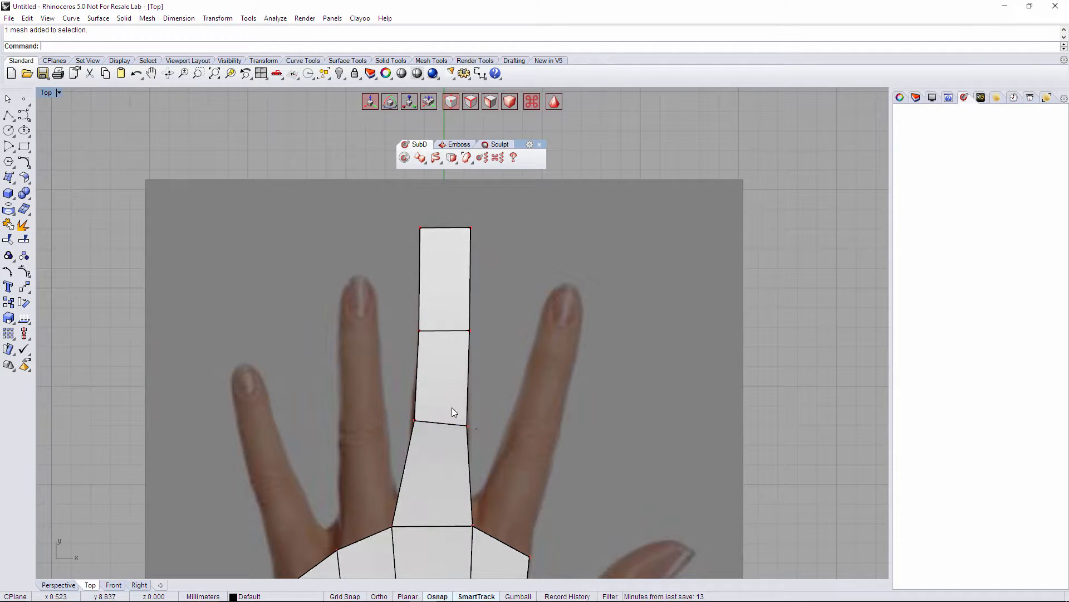
pyautogui.click(496, 395)
# Switch the hand mesh to its smooth SubD display.
pyautogui.scroll(-3, 532, 307)
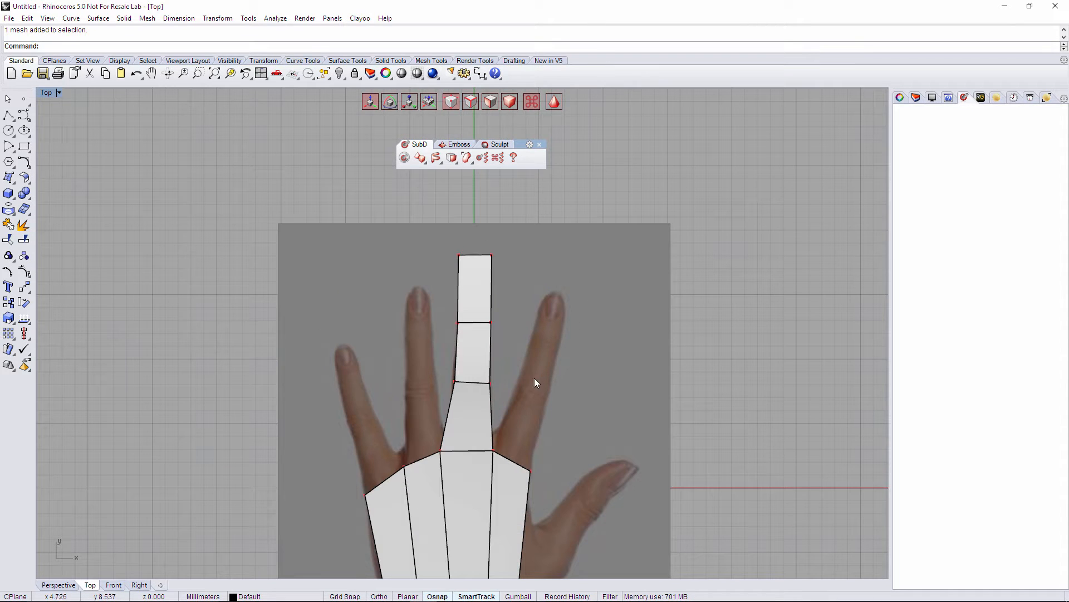
pyautogui.press('Tab')
pyautogui.scroll(3, 523, 403)
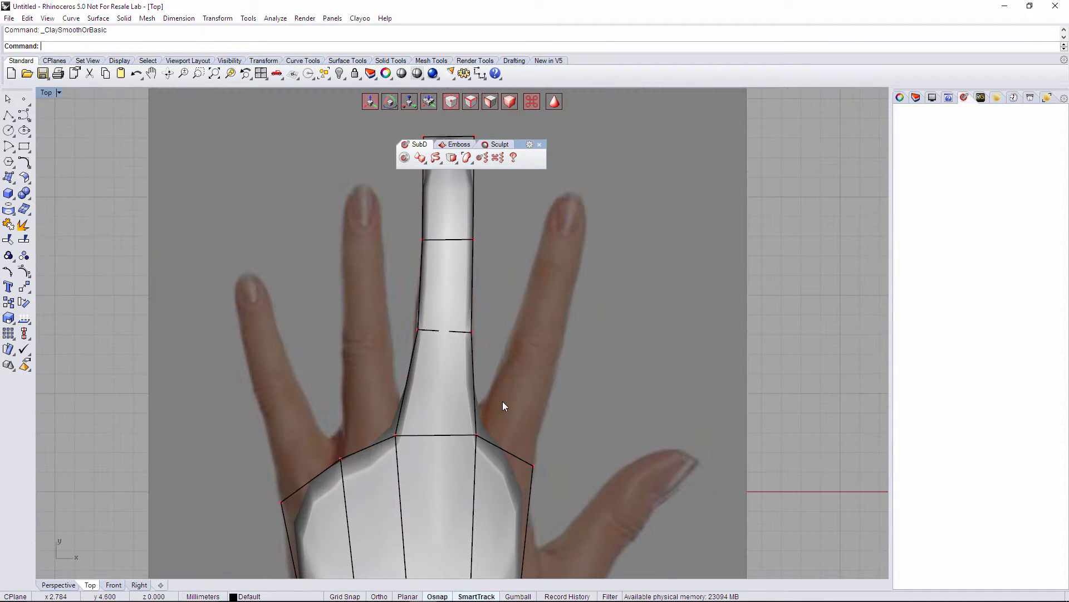
# Return the hand to its basic display and set the Clayoo geometry smoothness to Custom 1.
pyautogui.press('Tab')
pyautogui.scroll(-5, 568, 384)
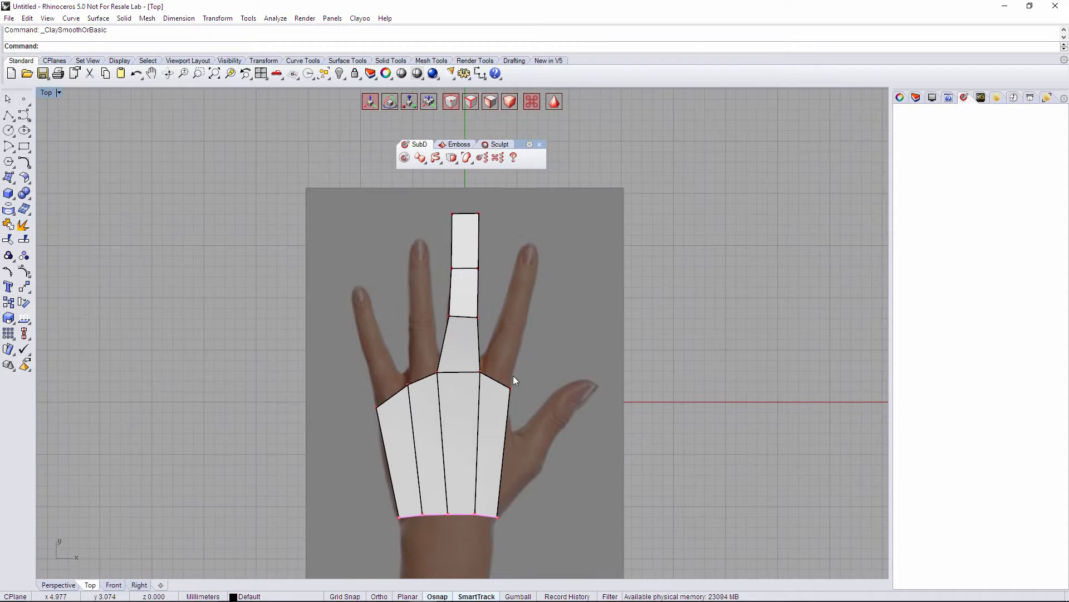
pyautogui.click(58, 584)
pyautogui.moveTo(466, 425)
pyautogui.mouseDown(button='right')
pyautogui.moveTo(559, 444)
pyautogui.moveTo(451, 406)
pyautogui.moveTo(478, 415)
pyautogui.moveTo(480, 436)
pyautogui.mouseUp(button='right')
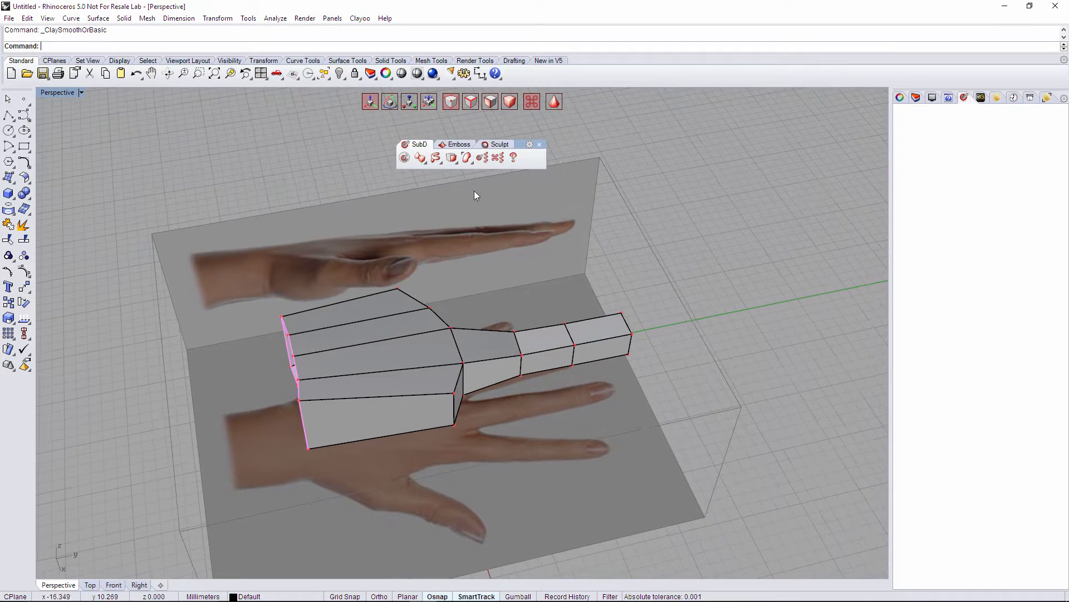
pyautogui.click(481, 159)
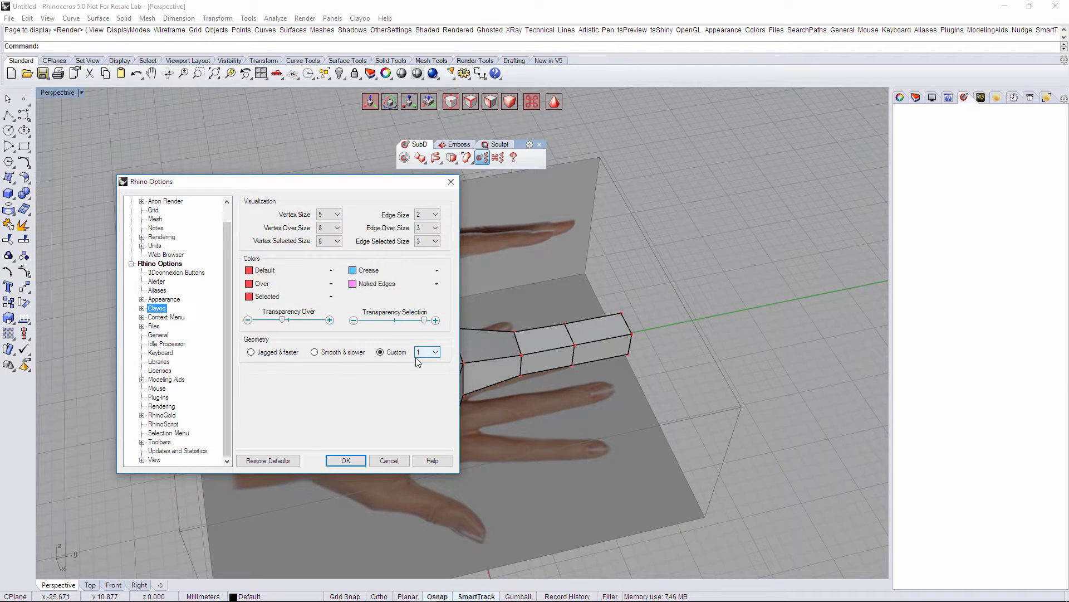
pyautogui.click(349, 460)
pyautogui.moveTo(498, 361); pyautogui.dragTo(460, 370, button='right')
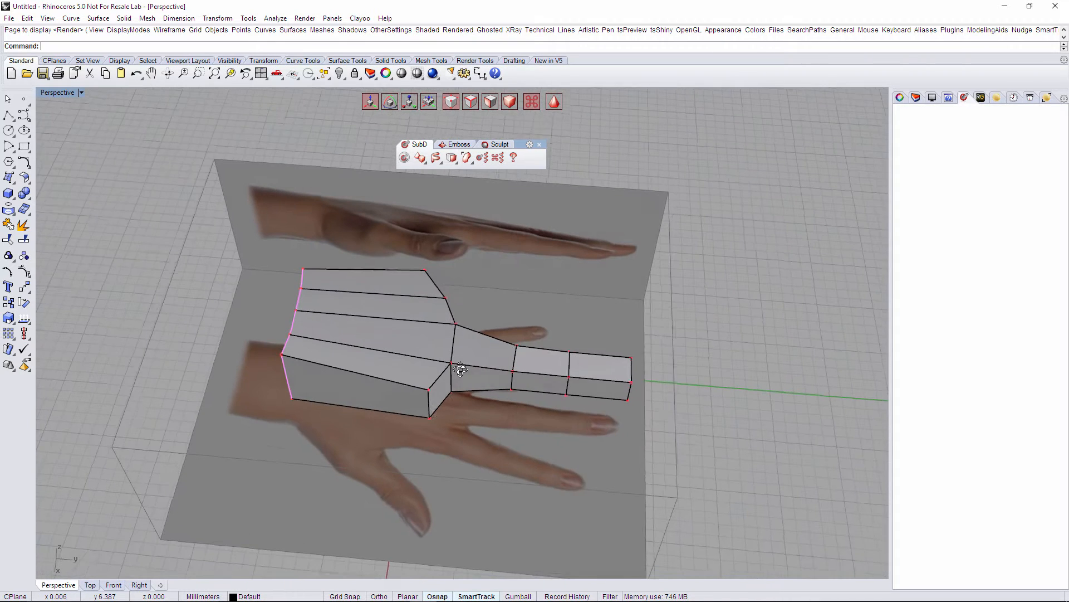
# Switch the hand to its smooth display and leave Clayoo edit mode in that state.
pyautogui.click(406, 158)
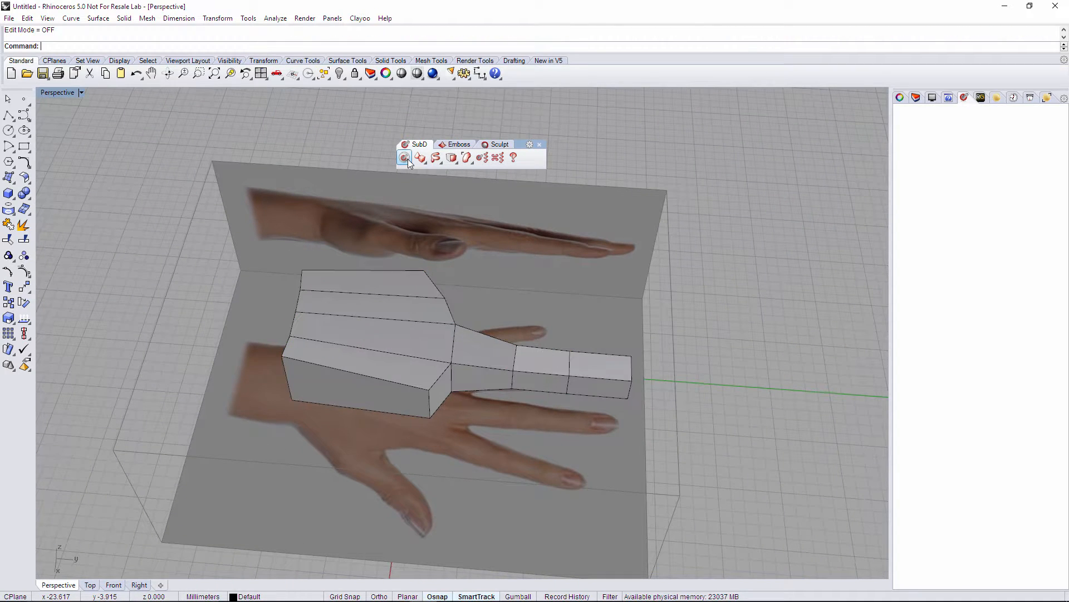
pyautogui.press('Tab')
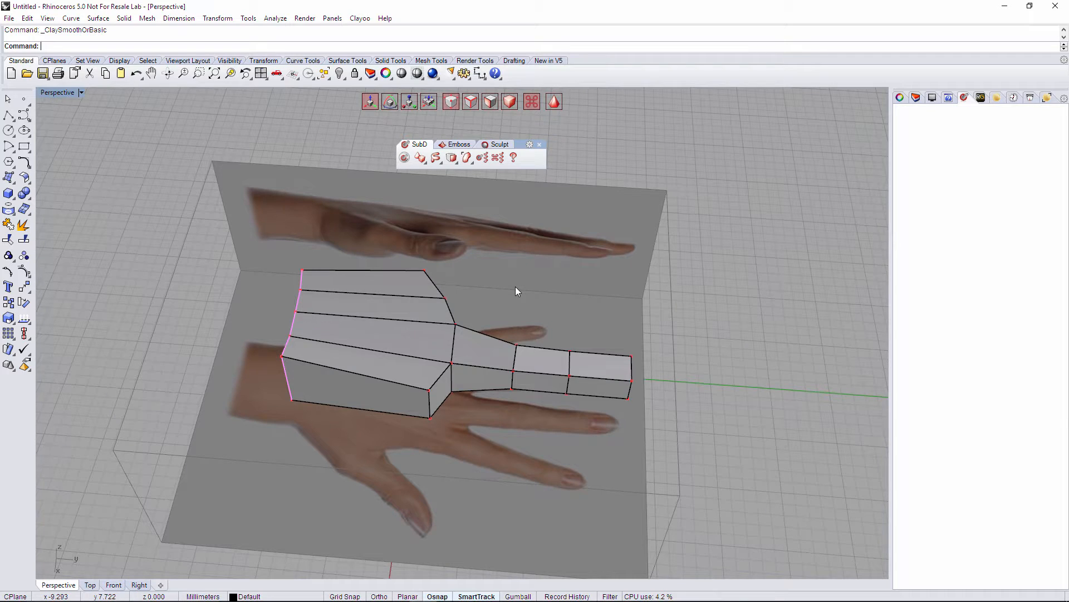
pyautogui.moveTo(516, 286); pyautogui.dragTo(487, 288, button='right')
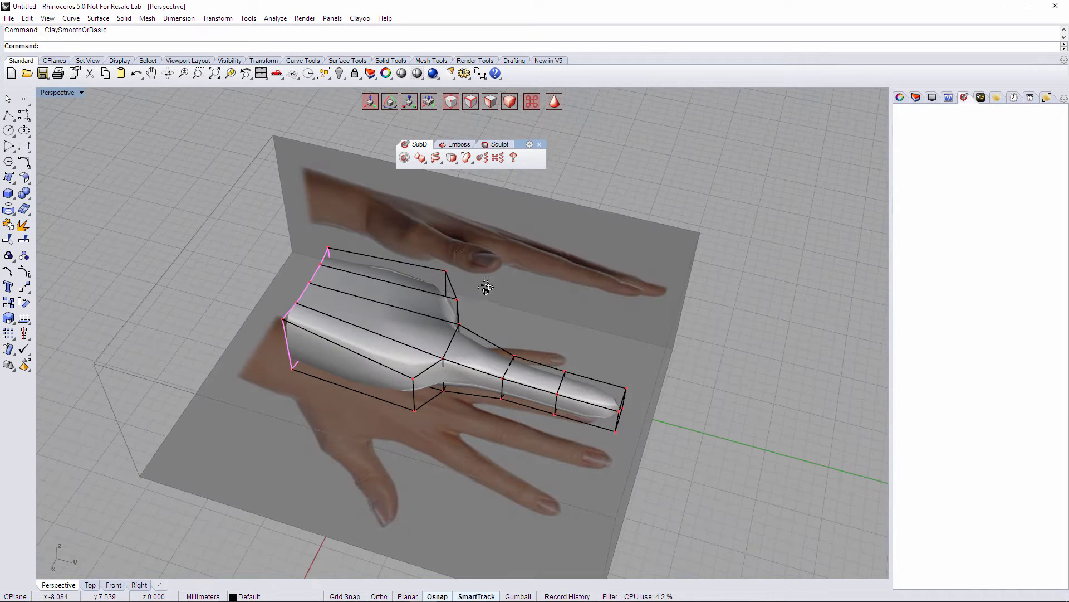
pyautogui.click(403, 160)
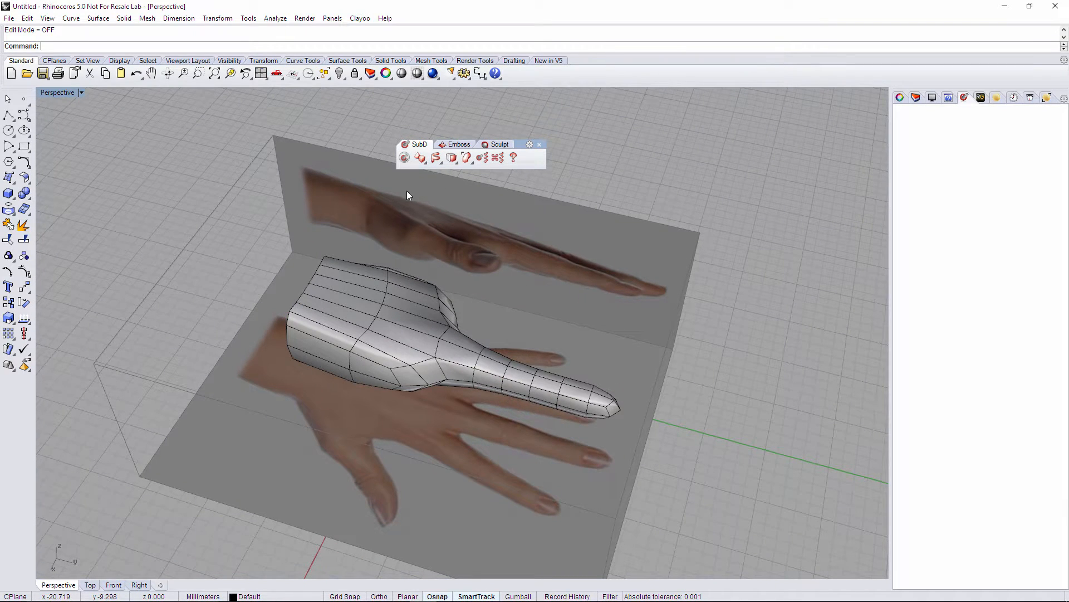
# Create a new Clayoo SubD from the smoothed hand mesh and switch it to the basic display.
pyautogui.moveTo(407, 192); pyautogui.dragTo(486, 229, button='right')
pyautogui.click(435, 312)
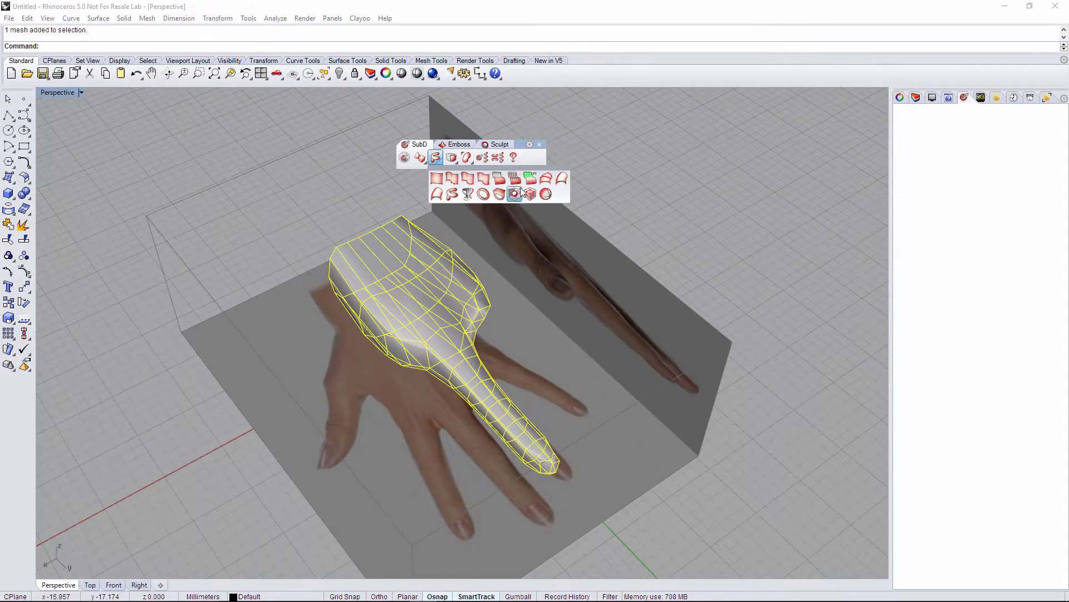
pyautogui.click(451, 158)
pyautogui.moveTo(651, 222); pyautogui.dragTo(526, 100, button='right')
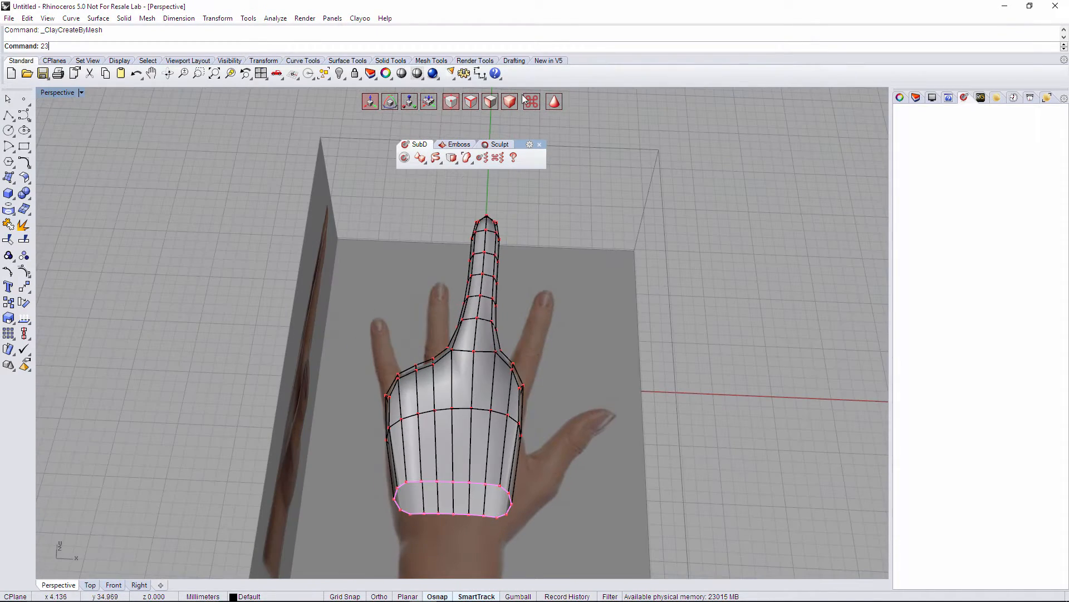
pyautogui.moveTo(583, 347); pyautogui.dragTo(456, 336, button='right')
pyautogui.scroll(4, 537, 383)
pyautogui.press('Tab')
pyautogui.scroll(4, 517, 377)
pyautogui.scroll(-4, 466, 329)
# Set the Top viewport to the Ghosted display mode.
pyautogui.click(89, 585)
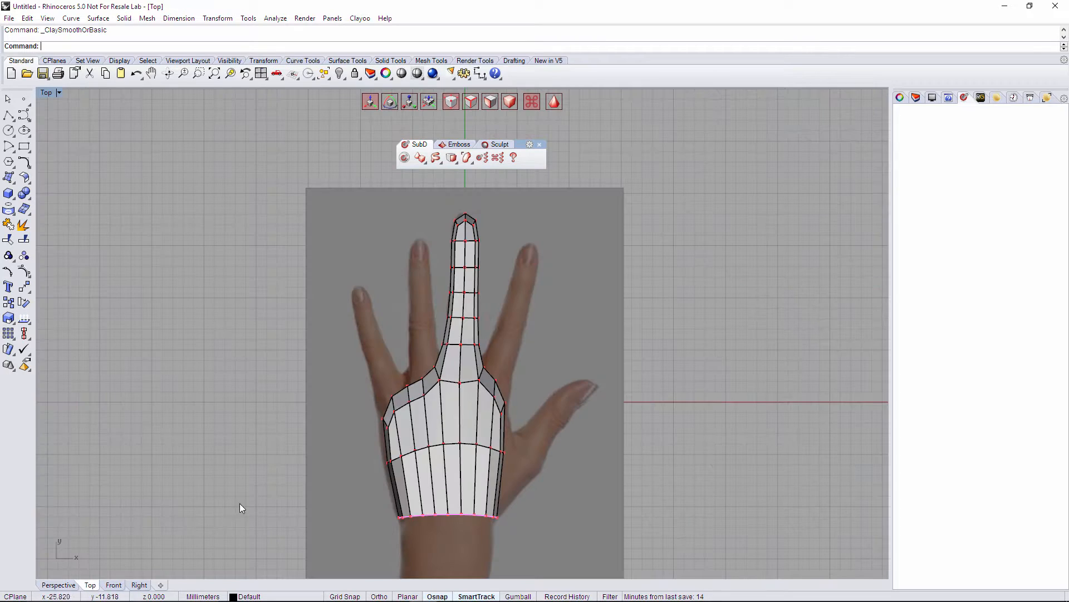
pyautogui.click(58, 93)
pyautogui.click(68, 156)
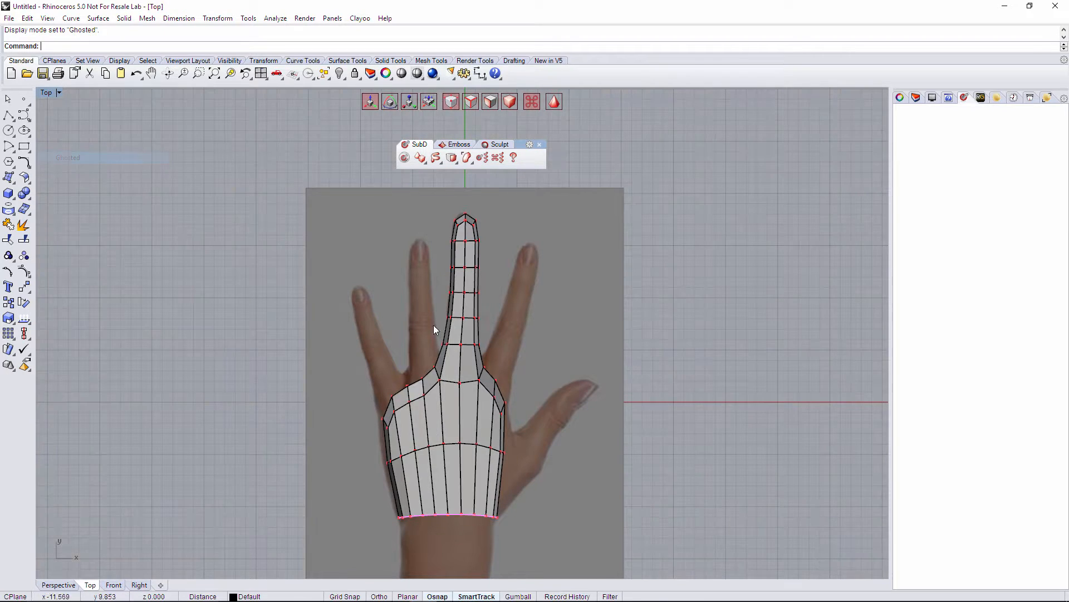
pyautogui.scroll(5, 476, 369)
pyautogui.moveTo(601, 386); pyautogui.dragTo(550, 366, button='right')
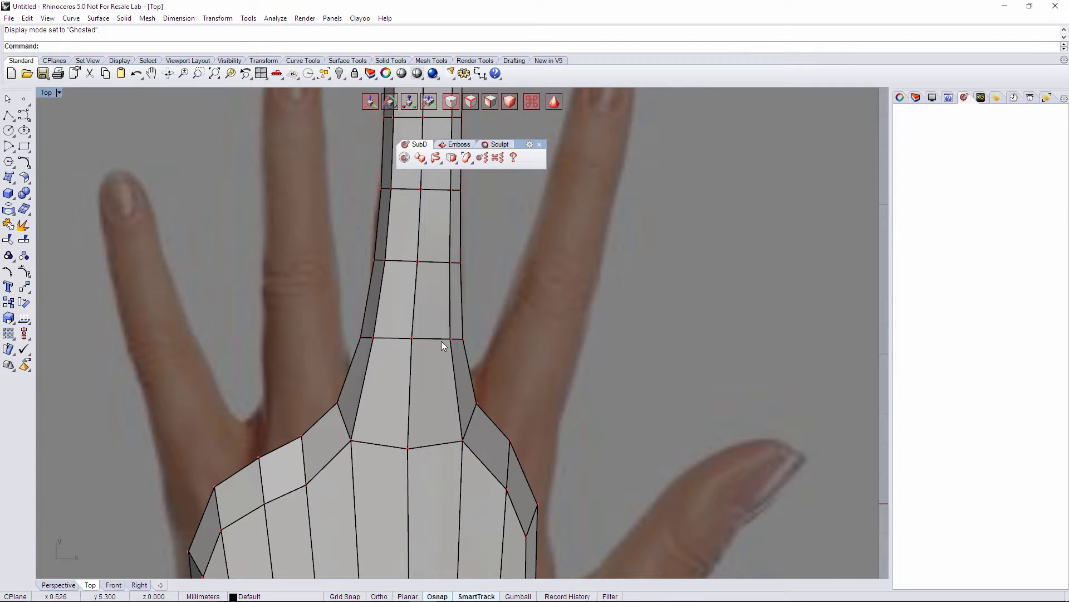
pyautogui.scroll(-4, 451, 390)
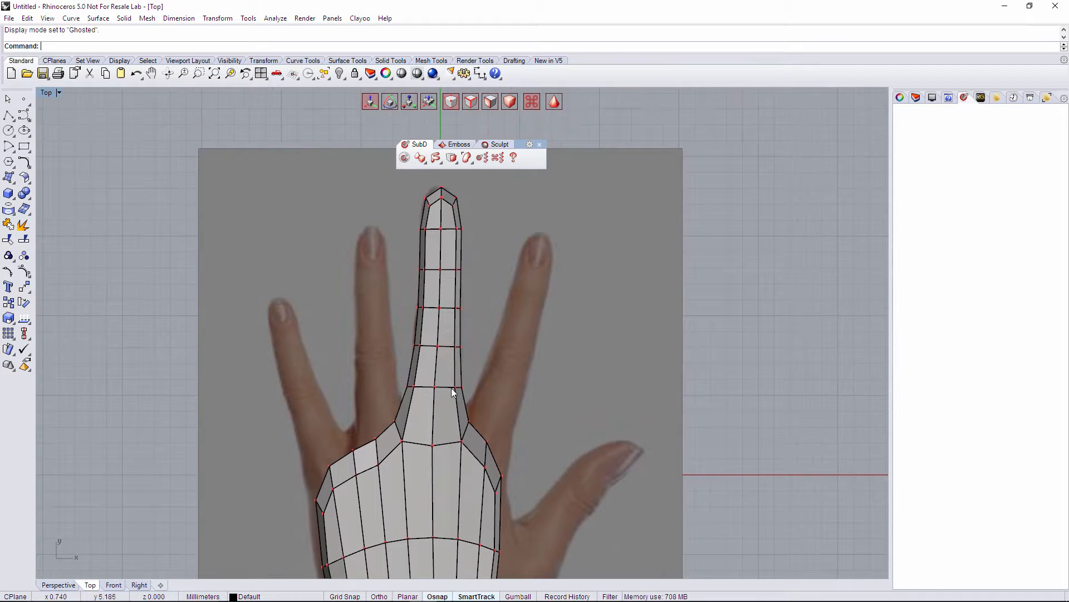
# Extract the middle finger's faces from the palm with the Copy option set to No.
pyautogui.click(476, 454)
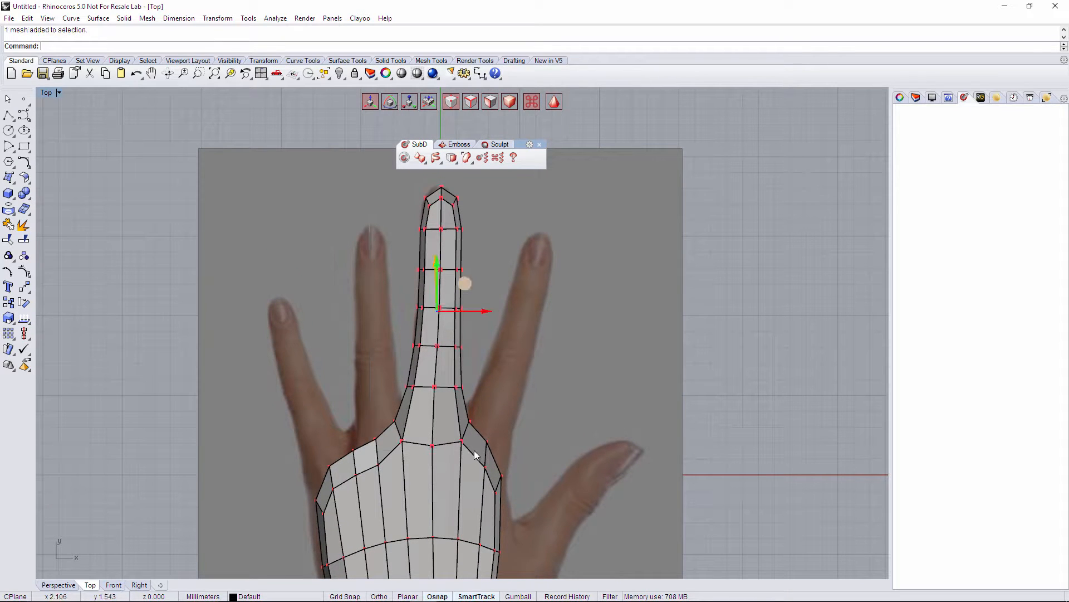
pyautogui.click(490, 101)
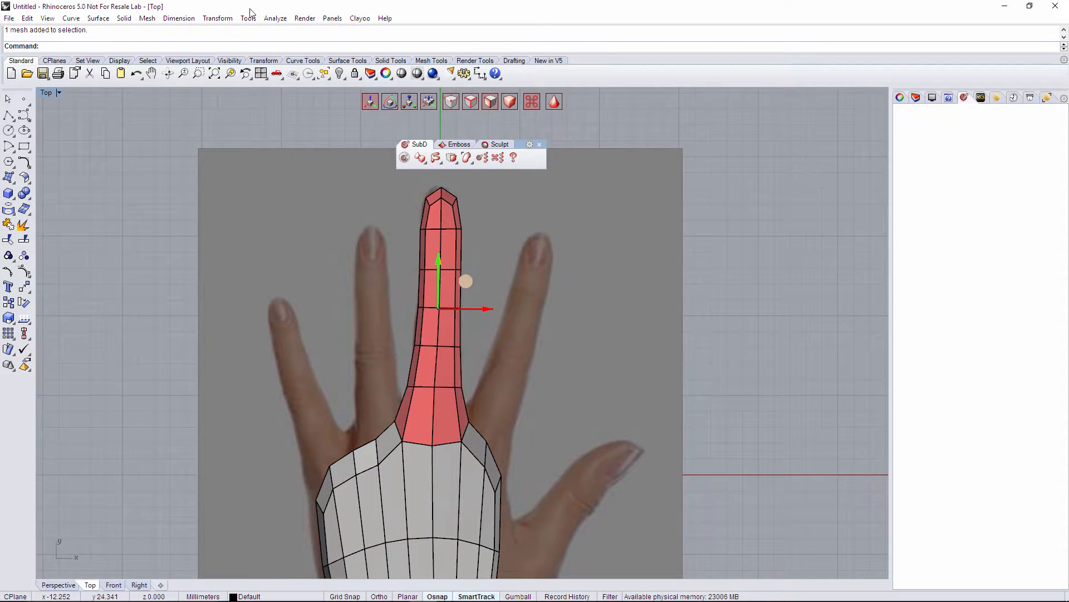
pyautogui.click(453, 159)
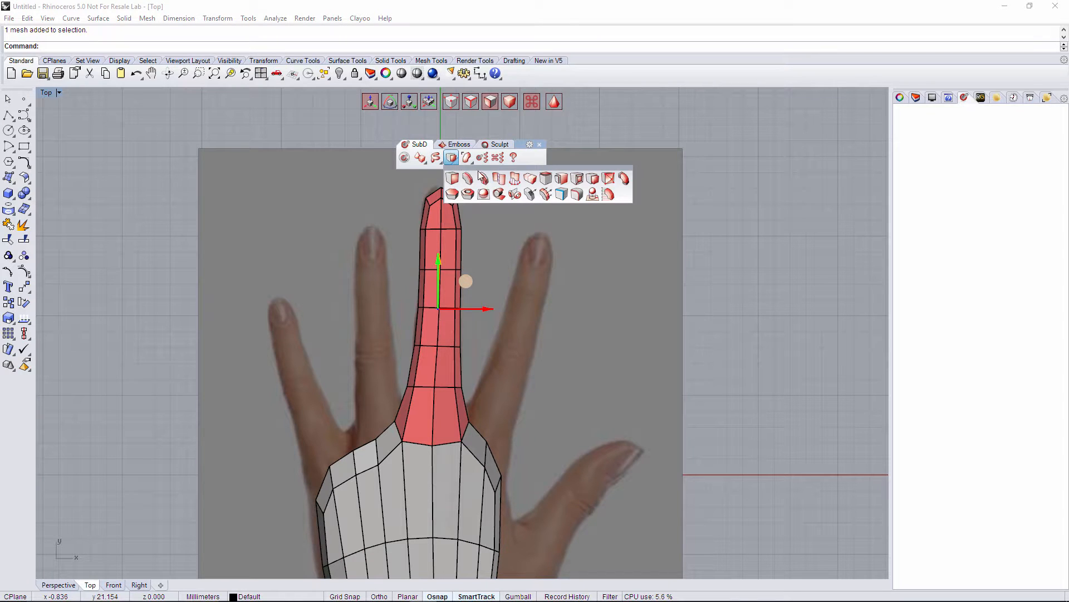
pyautogui.click(545, 177)
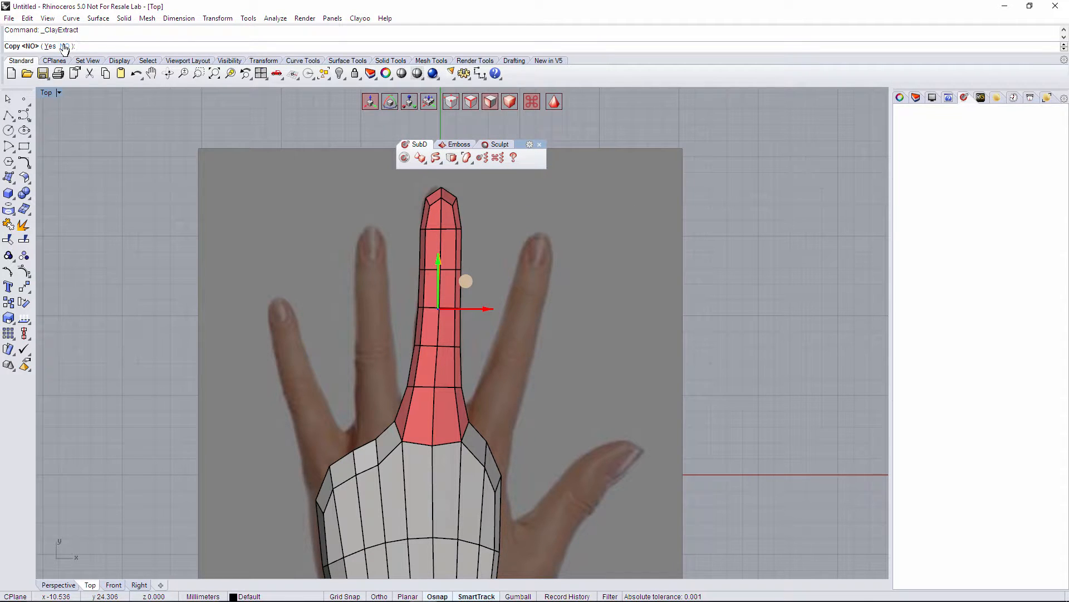
pyautogui.click(65, 47)
pyautogui.scroll(-3, 533, 419)
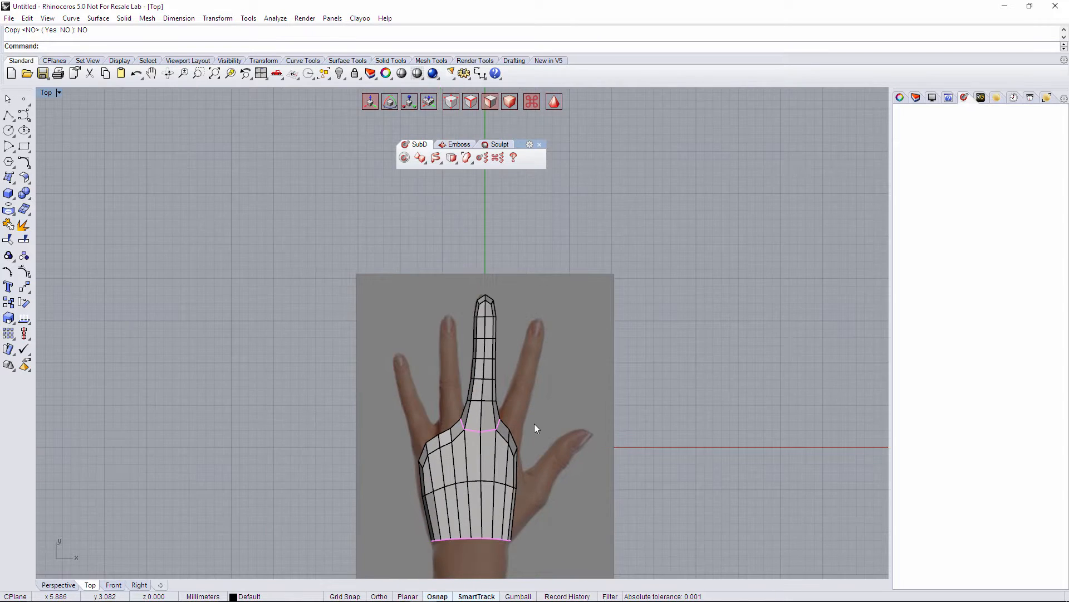
pyautogui.scroll(4, 533, 424)
pyautogui.moveTo(483, 432); pyautogui.dragTo(456, 422, button='right')
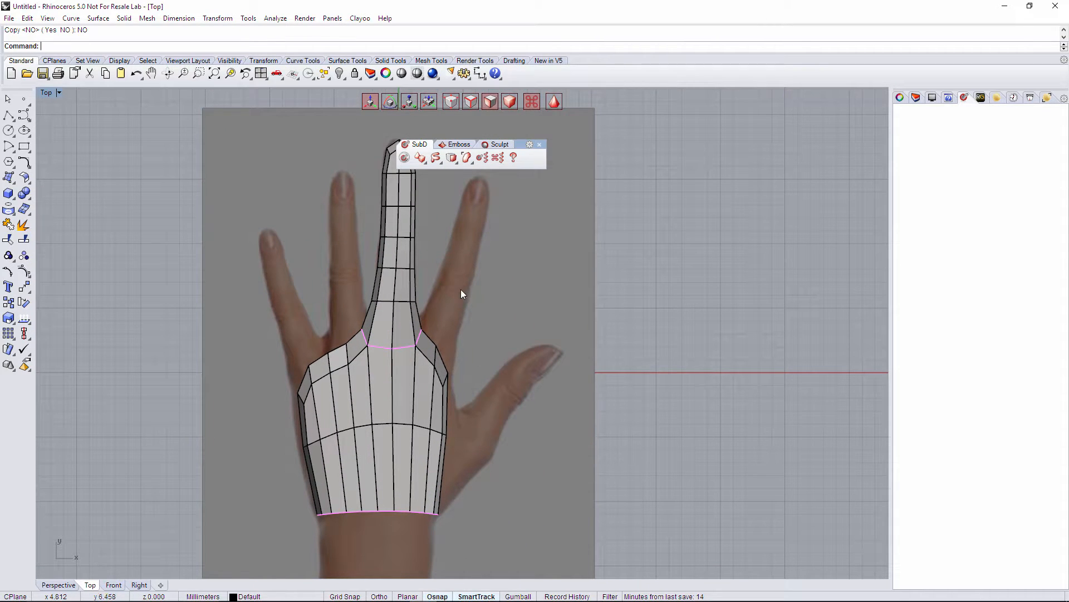
# Select the separated palm mesh and create a new layer named Palm.
pyautogui.click(437, 401)
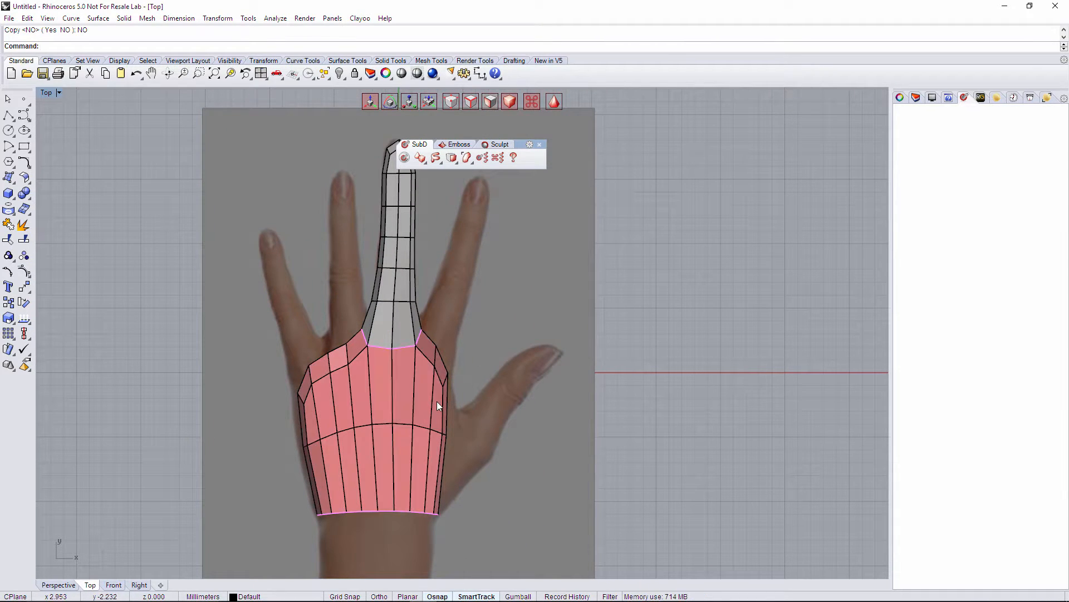
pyautogui.click(916, 99)
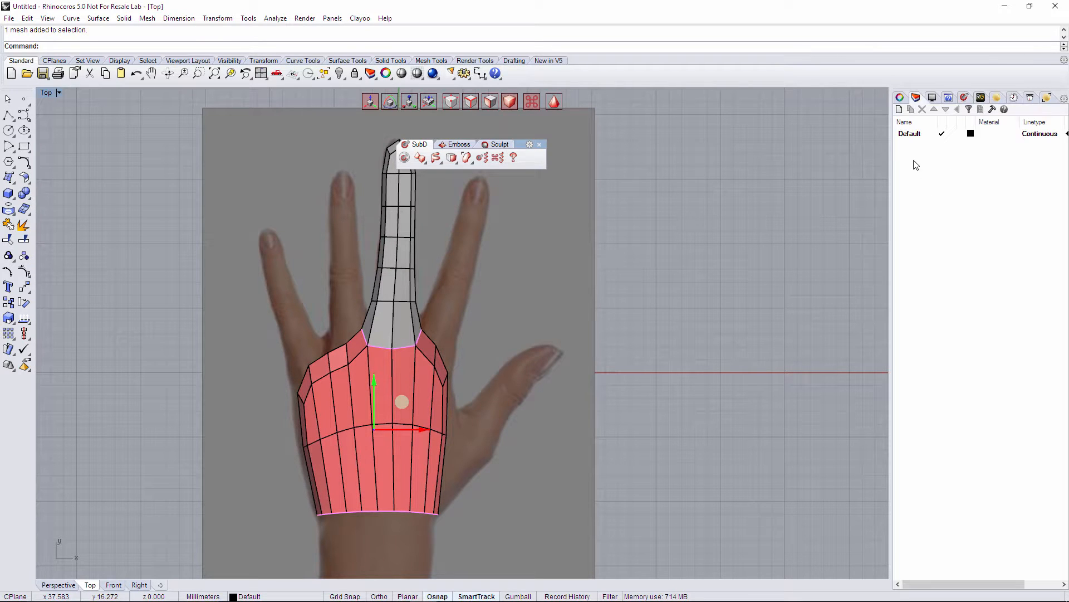
pyautogui.rightClick(912, 142)
pyautogui.click(935, 145)
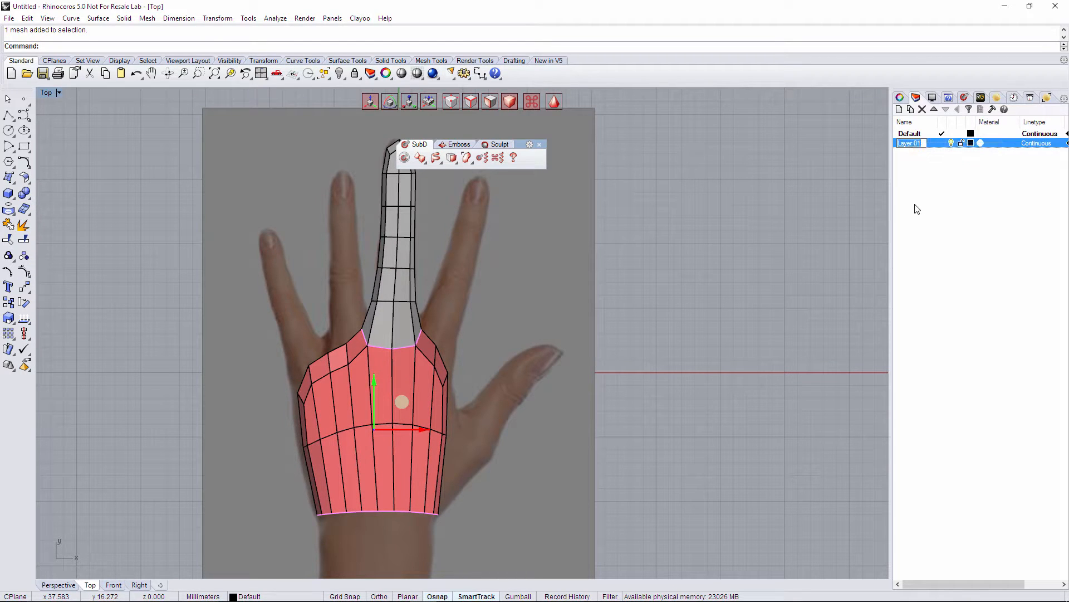
pyautogui.write('Palm')
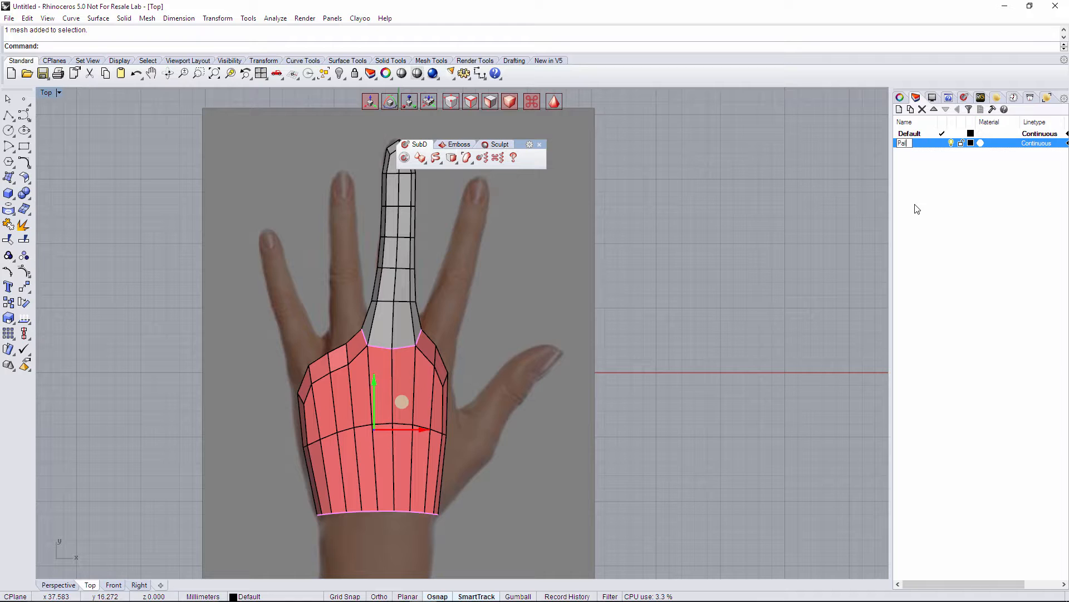
# Move the selected palm mesh to the Palm layer and hide that layer.
pyautogui.rightClick(922, 150)
pyautogui.click(967, 339)
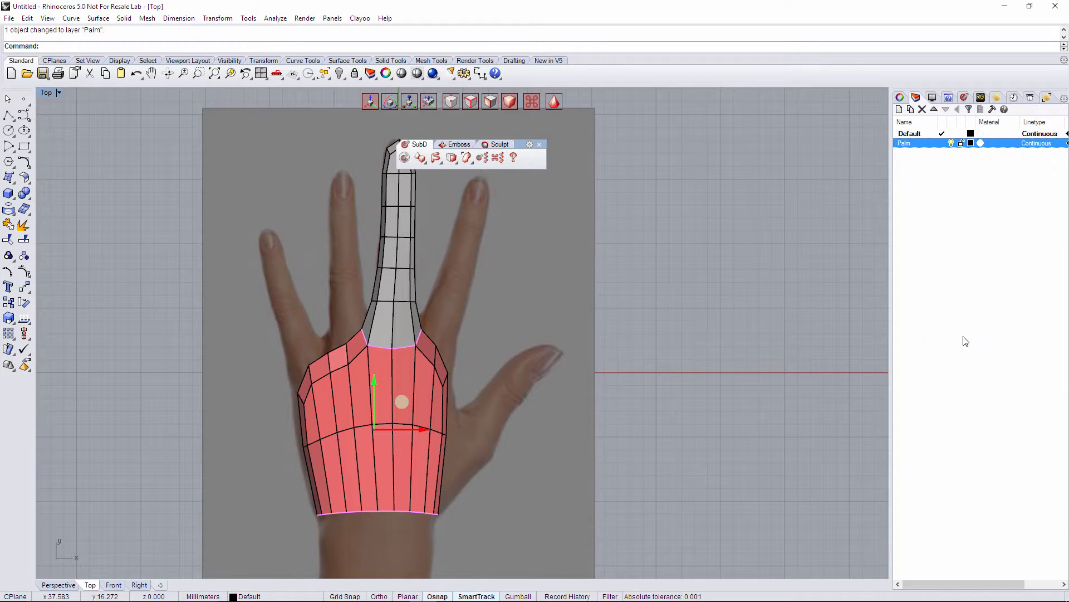
pyautogui.click(741, 292)
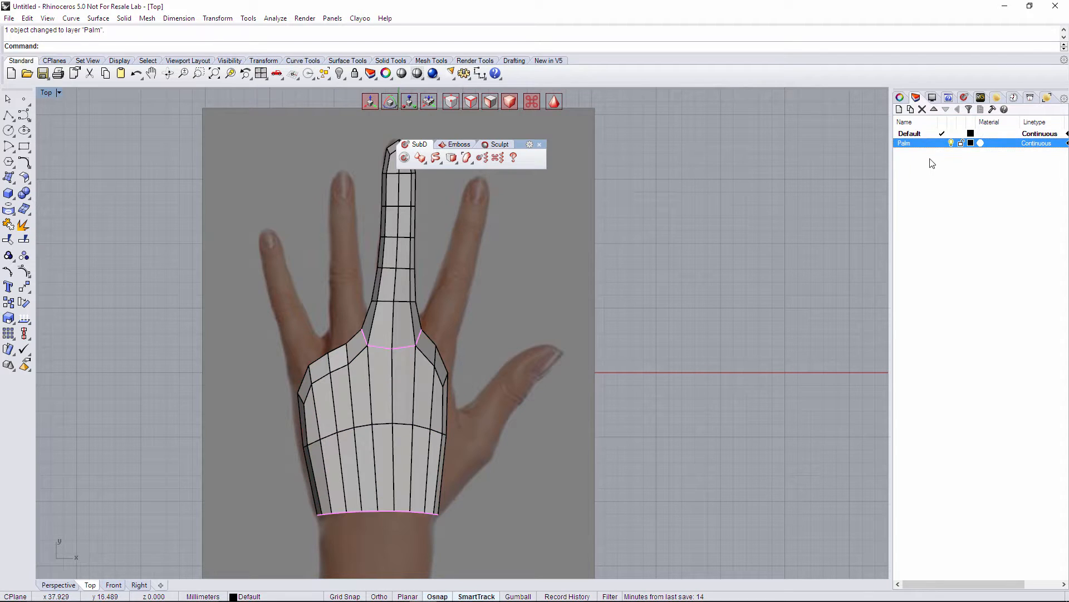
pyautogui.click(952, 143)
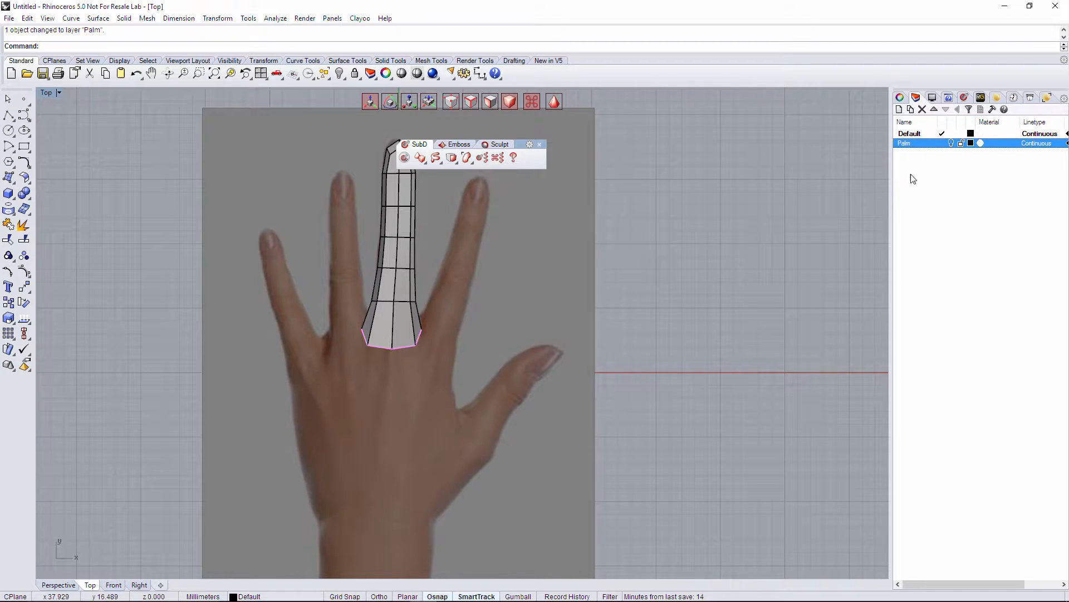
# Move the middle vertices of the finger's open base back toward the wrist in the Right view to flatten the notch.
pyautogui.scroll(4, 389, 269)
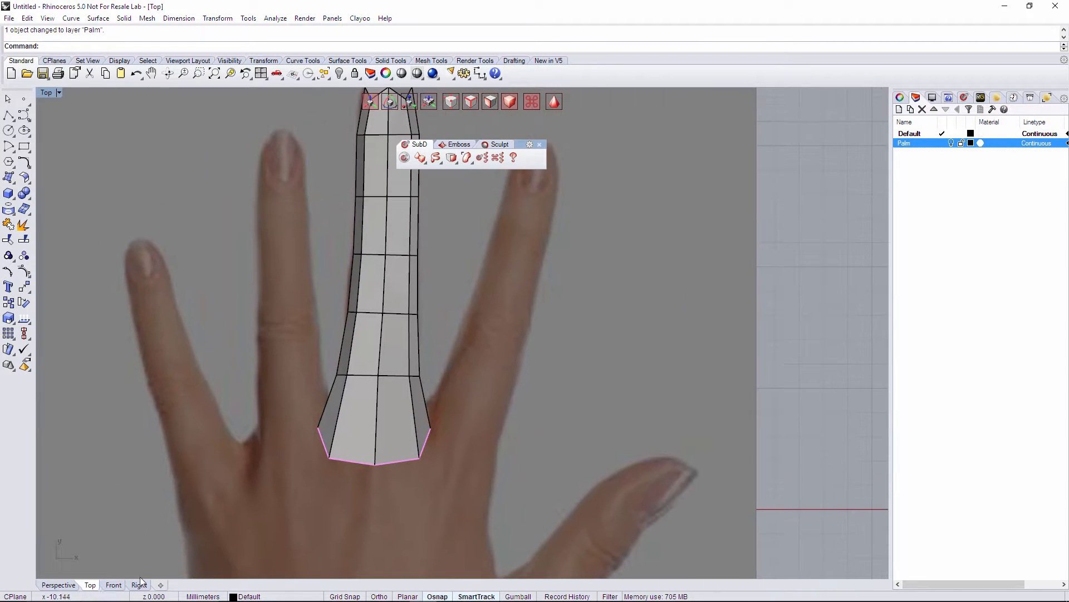
pyautogui.click(139, 585)
pyautogui.click(463, 368)
pyautogui.scroll(3, 463, 368)
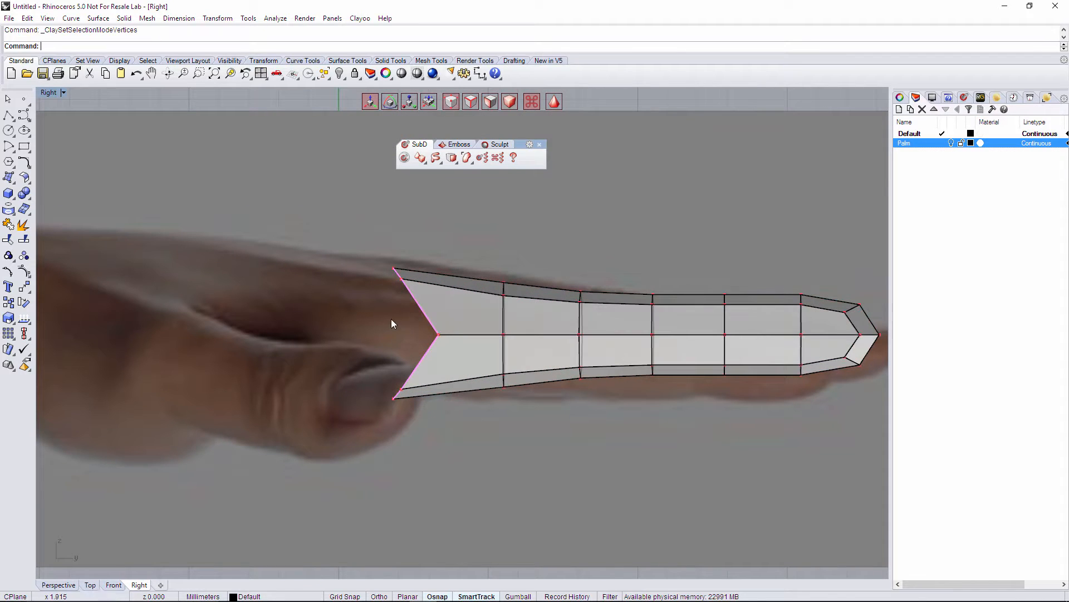
pyautogui.moveTo(459, 353)
pyautogui.mouseDown()
pyautogui.moveTo(440, 339)
pyautogui.moveTo(453, 341)
pyautogui.mouseUp()
pyautogui.moveTo(476, 346); pyautogui.dragTo(287, 349, button='right')
pyautogui.scroll(3, 423, 412)
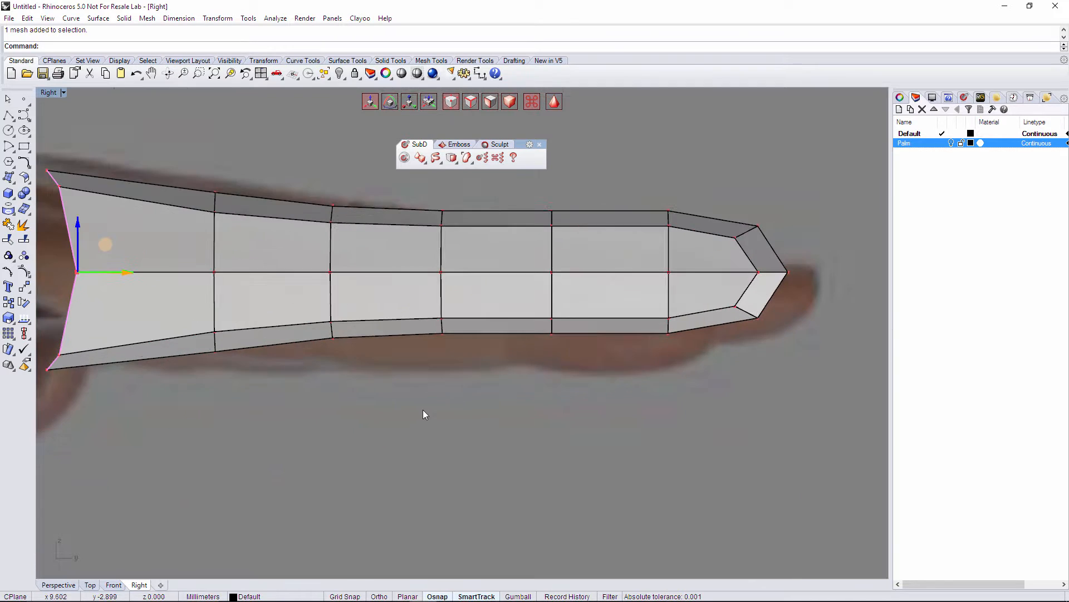
# Shift the fingertip vertices forward and down to match the side-view image.
pyautogui.moveTo(591, 395); pyautogui.dragTo(303, 425, button='right')
pyautogui.moveTo(452, 279); pyautogui.dragTo(485, 299)
pyautogui.moveTo(312, 363); pyautogui.dragTo(484, 390, button='right')
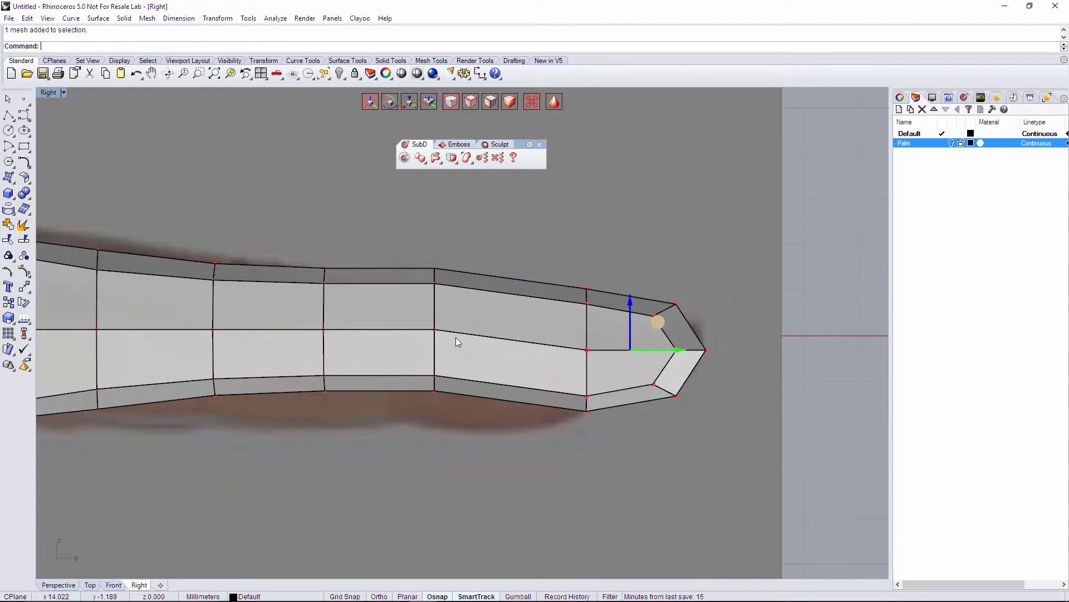
# Lower the two vertex rows behind the fingertip segment to follow the finger's side profile.
pyautogui.moveTo(409, 251); pyautogui.dragTo(490, 432)
pyautogui.moveTo(434, 284); pyautogui.dragTo(436, 294)
pyautogui.moveTo(476, 342); pyautogui.dragTo(716, 362, button='right')
pyautogui.moveTo(524, 256); pyautogui.dragTo(596, 432)
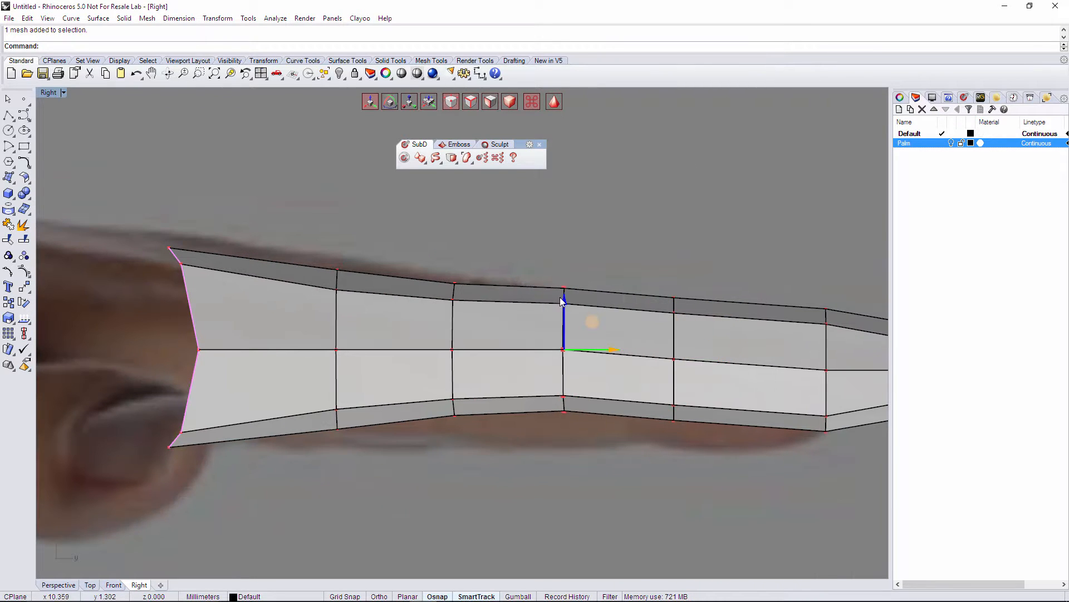
pyautogui.moveTo(561, 298); pyautogui.dragTo(567, 308)
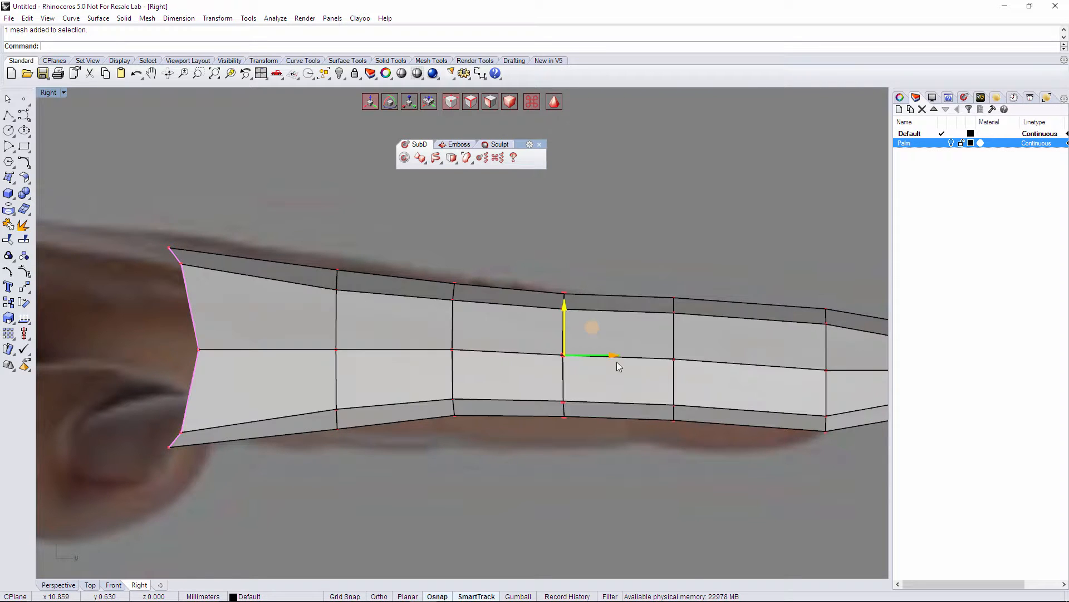
# Move the vertices of the finger's open base toward the fingertip in the Top view.
pyautogui.moveTo(616, 362); pyautogui.dragTo(427, 341, button='right')
pyautogui.scroll(-4, 460, 265)
pyautogui.scroll(-4, 356, 333)
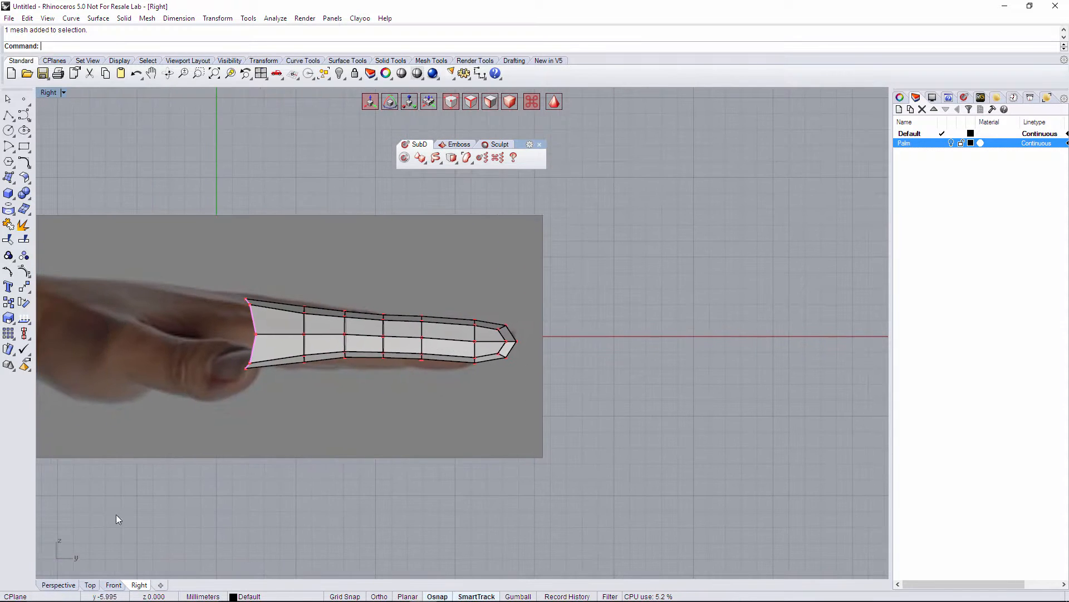
pyautogui.click(89, 585)
pyautogui.scroll(5, 387, 361)
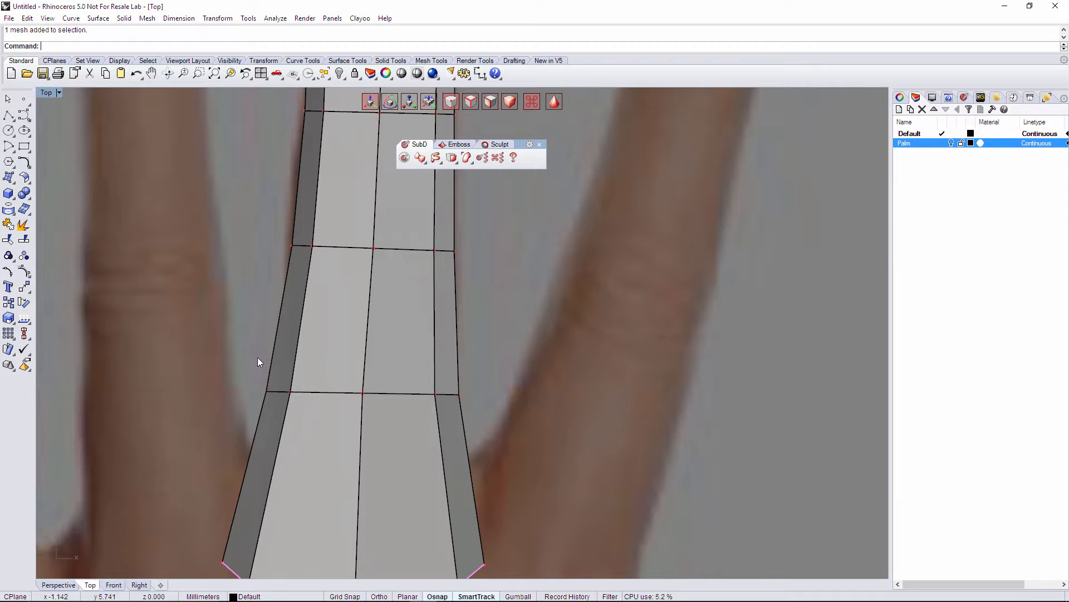
pyautogui.moveTo(392, 365); pyautogui.dragTo(396, 363)
pyautogui.scroll(-2, 311, 443)
pyautogui.scroll(-3, 313, 394)
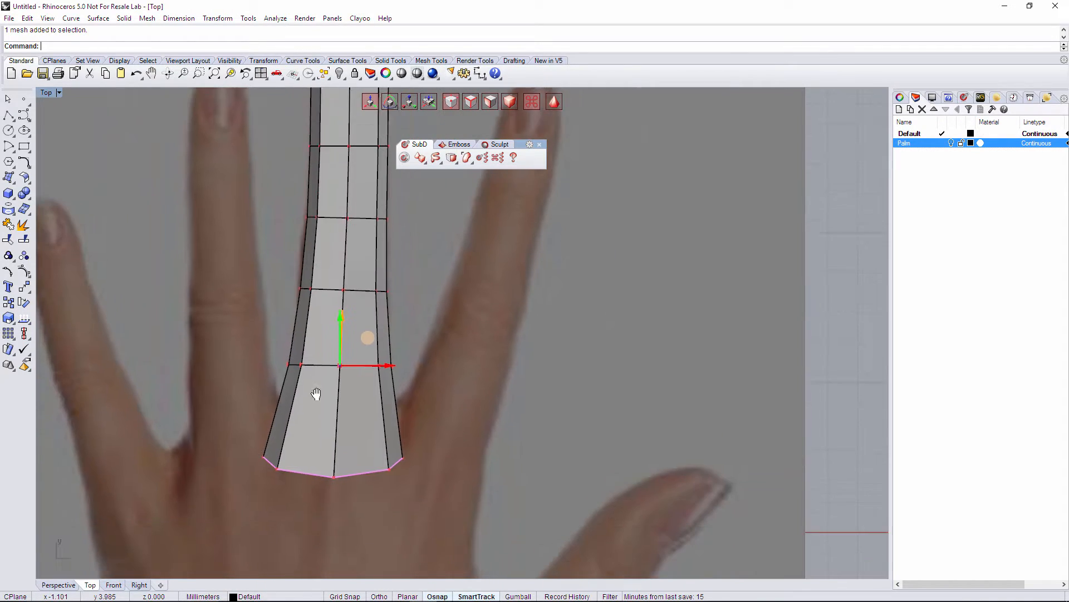
pyautogui.moveTo(189, 404); pyautogui.dragTo(438, 494)
pyautogui.moveTo(361, 426); pyautogui.dragTo(339, 362)
# Extrude the finger's open base edges a short distance toward the wrist.
pyautogui.press('s')
pyautogui.moveTo(234, 371); pyautogui.dragTo(444, 440)
pyautogui.moveTo(339, 359); pyautogui.dragTo(340, 363)
# Scale the finger's open base edges outward in the Right view to flare the base, and check it in the Perspective view.
pyautogui.click(139, 585)
pyautogui.scroll(8, 276, 346)
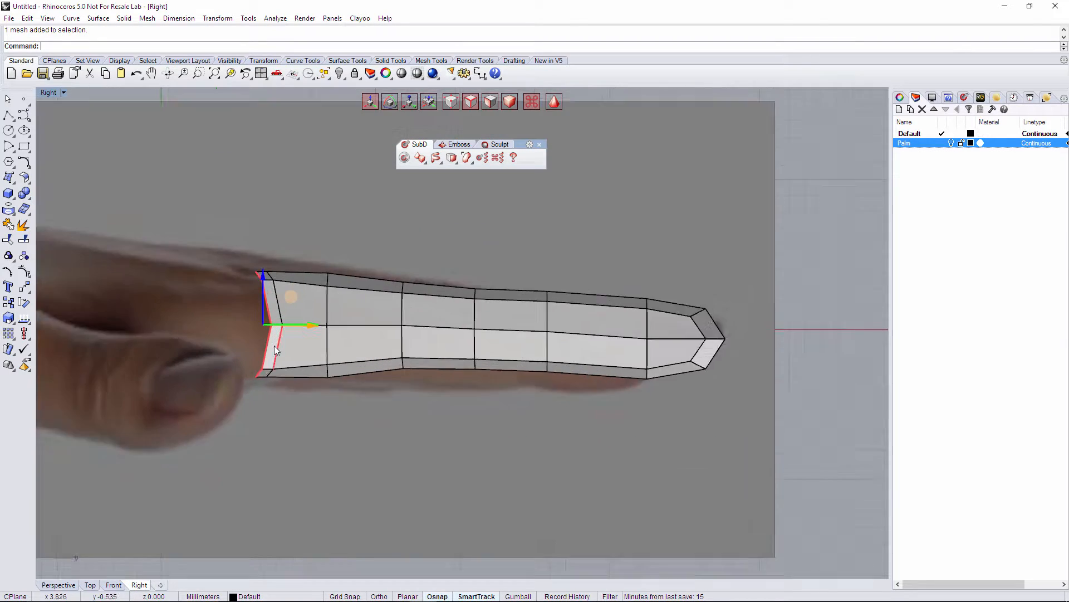
pyautogui.moveTo(278, 367); pyautogui.dragTo(301, 408, button='right')
pyautogui.press('e')
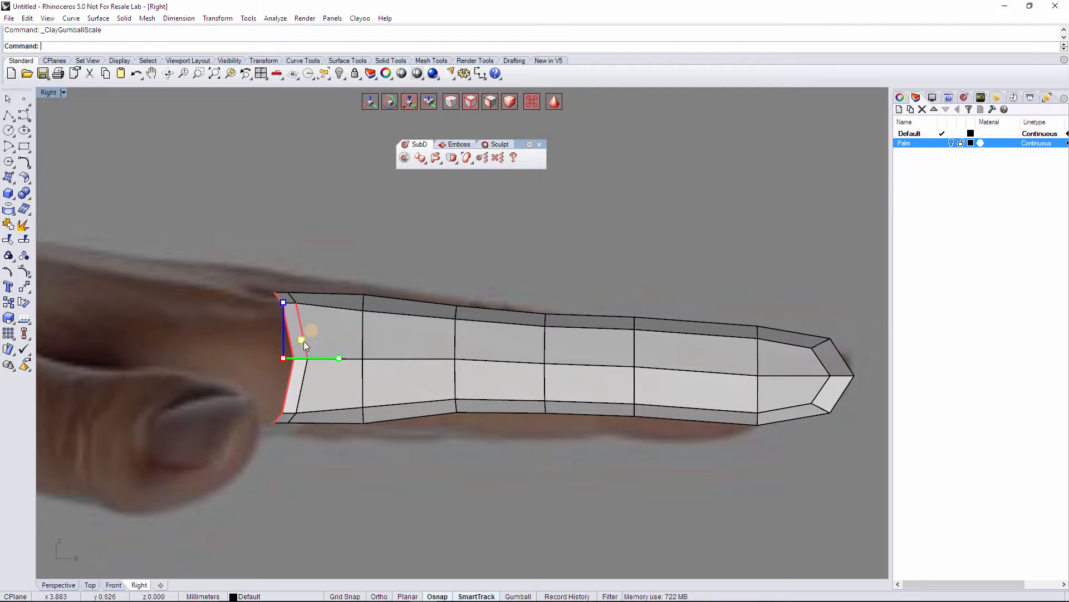
pyautogui.moveTo(303, 340); pyautogui.dragTo(308, 341)
pyautogui.click(78, 583)
pyautogui.moveTo(410, 462); pyautogui.dragTo(499, 516, button='right')
pyautogui.click(506, 430)
pyautogui.moveTo(509, 432); pyautogui.dragTo(386, 401, button='right')
pyautogui.keyDown('shift'); pyautogui.moveTo(387, 400); pyautogui.dragTo(307, 344, button='right'); pyautogui.keyUp('shift')
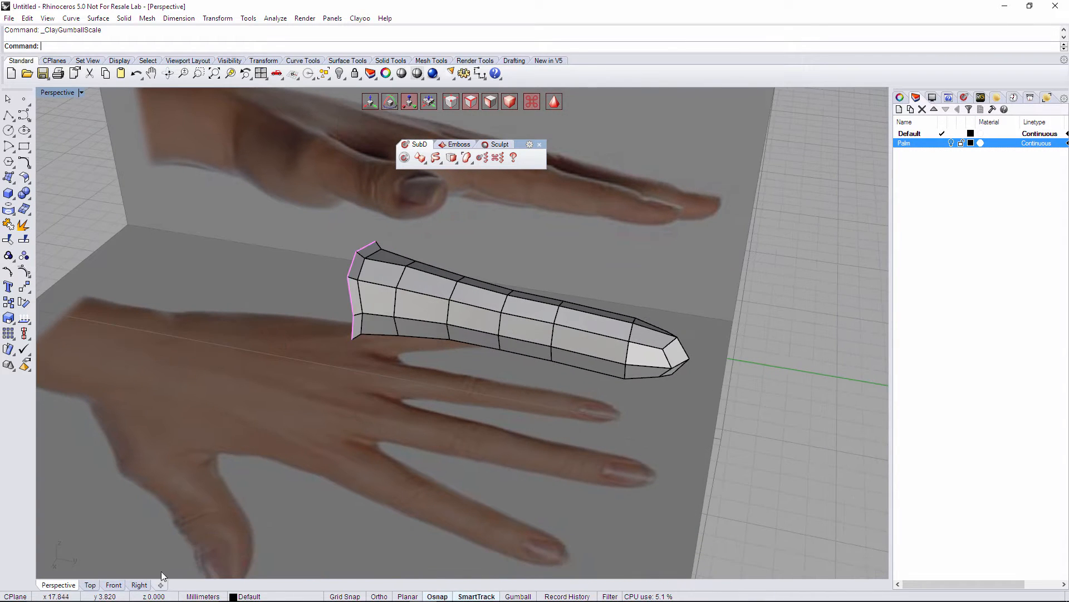
# Lower the underside vertices of the two mid-finger rows in the Right view to follow the finger's lower contour.
pyautogui.click(140, 584)
pyautogui.moveTo(445, 475); pyautogui.dragTo(419, 447, button='right')
pyautogui.press('a')
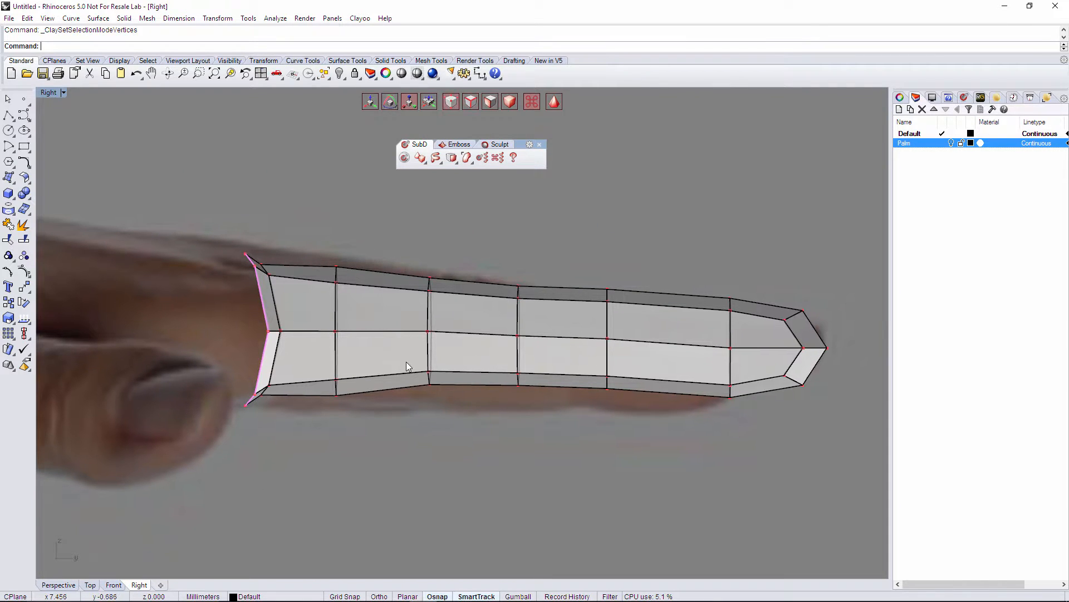
pyautogui.moveTo(406, 360); pyautogui.dragTo(448, 406)
pyautogui.moveTo(465, 397); pyautogui.dragTo(432, 410, button='right')
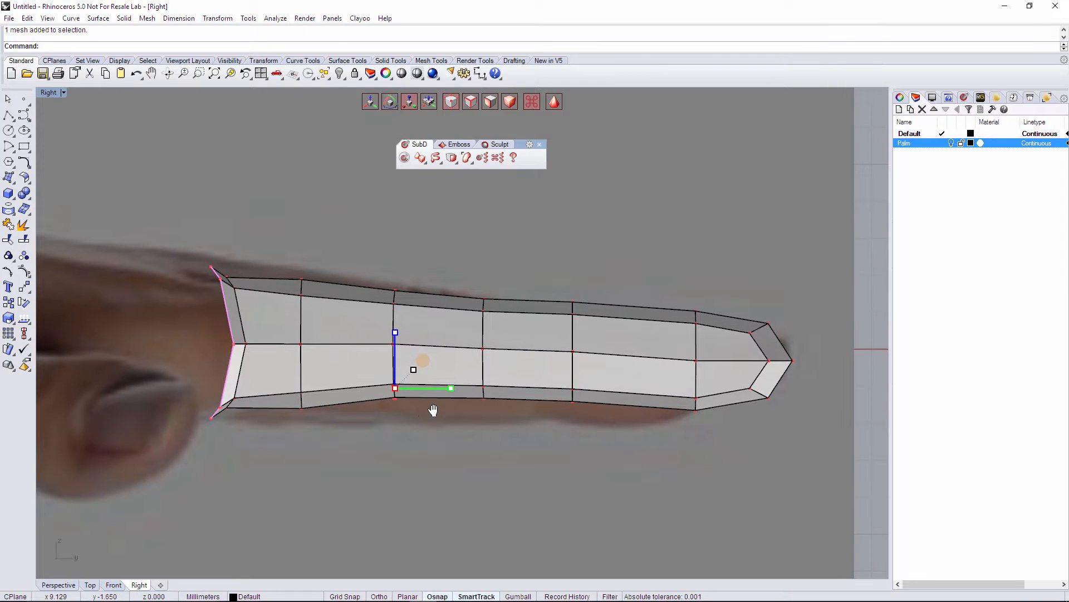
pyautogui.moveTo(394, 338); pyautogui.dragTo(395, 341)
pyautogui.click(490, 446)
pyautogui.moveTo(467, 370); pyautogui.dragTo(504, 423)
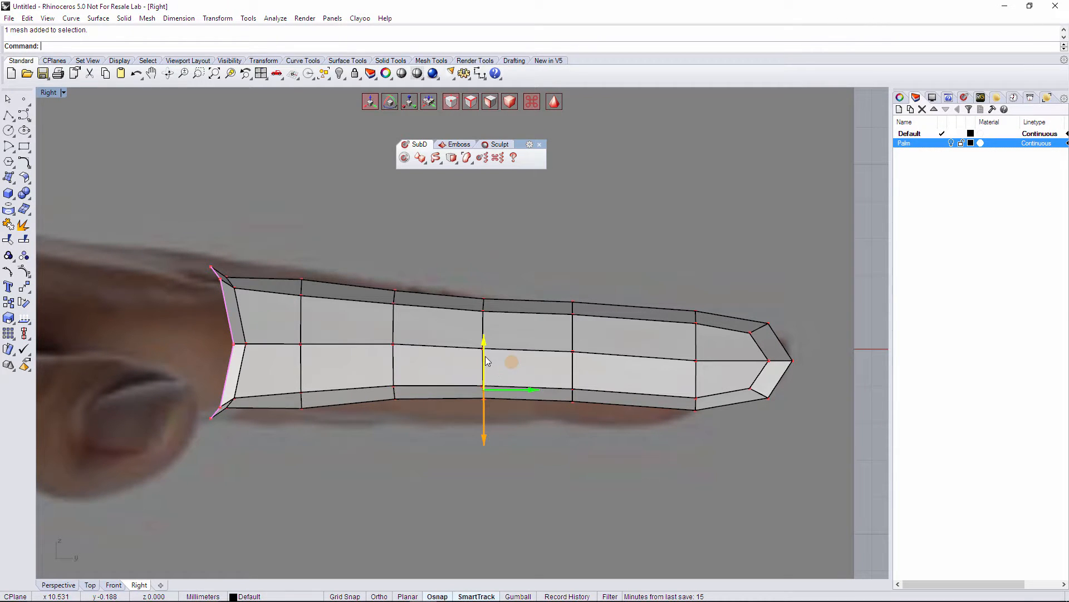
pyautogui.moveTo(486, 362); pyautogui.dragTo(486, 371)
# Lower the underside vertices behind the fingertip and shift the tip's lower vertices down and back.
pyautogui.moveTo(613, 427); pyautogui.dragTo(411, 436, button='right')
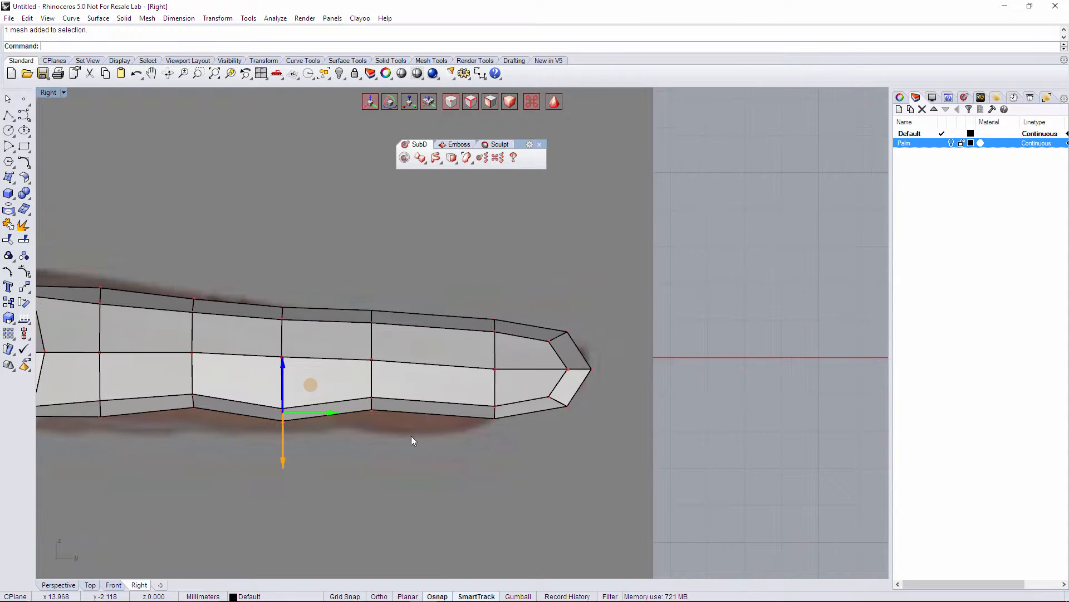
pyautogui.click(411, 435)
pyautogui.moveTo(479, 390); pyautogui.dragTo(515, 429)
pyautogui.moveTo(521, 386); pyautogui.dragTo(517, 389)
pyautogui.click(611, 447)
pyautogui.moveTo(580, 407); pyautogui.dragTo(544, 413, button='right')
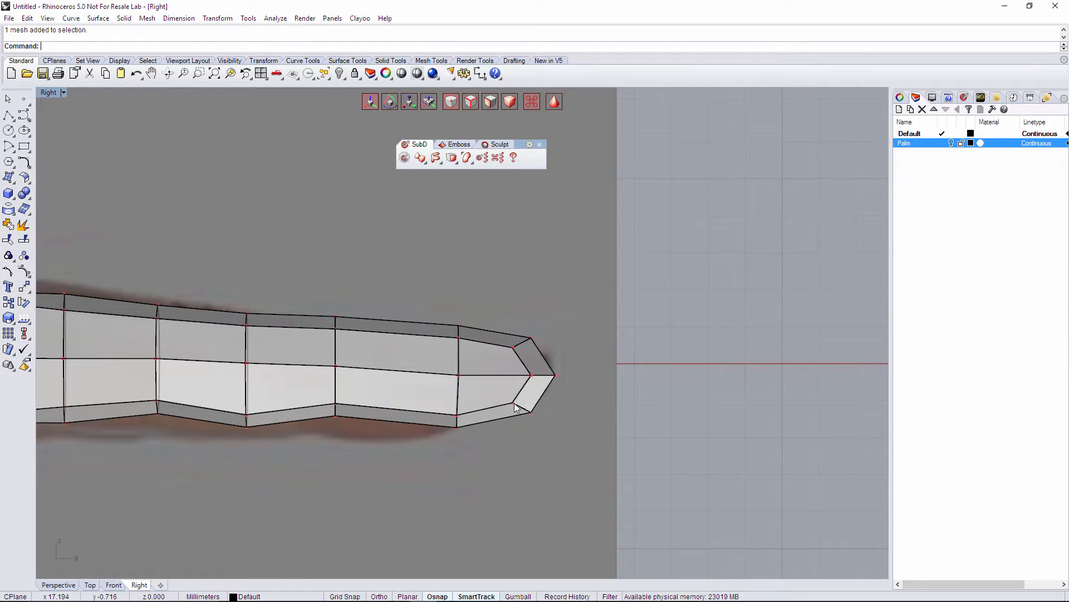
pyautogui.moveTo(492, 394); pyautogui.dragTo(543, 426)
pyautogui.moveTo(545, 379); pyautogui.dragTo(535, 382)
# Move the vertex row behind the fingertip back toward the knuckle, and shift its upper side vertices forward.
pyautogui.moveTo(432, 361); pyautogui.dragTo(494, 449)
pyautogui.moveTo(486, 374); pyautogui.dragTo(464, 380)
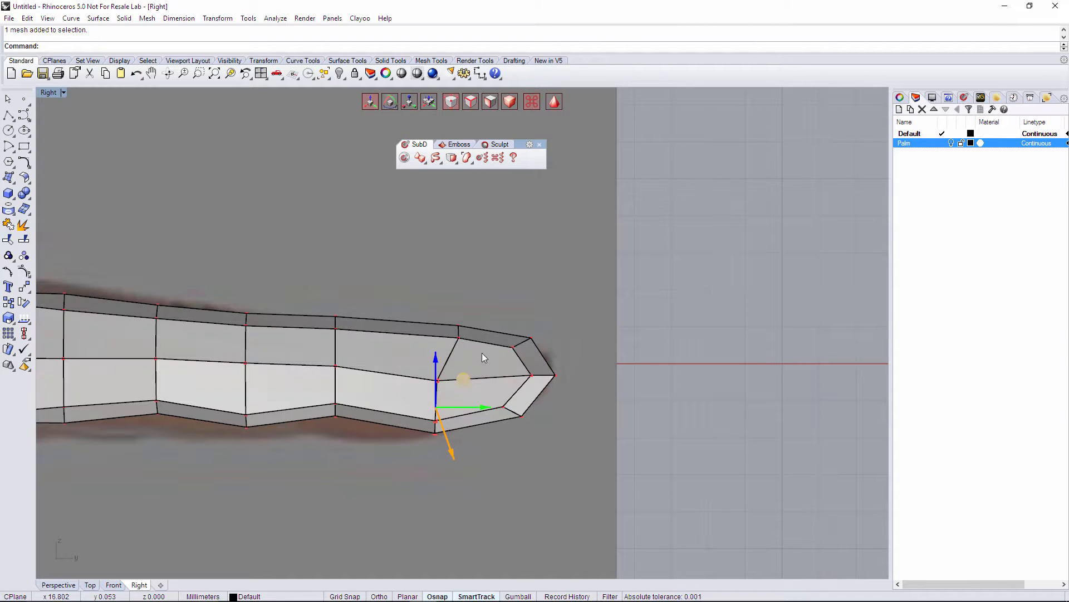
pyautogui.moveTo(444, 313); pyautogui.dragTo(468, 347)
pyautogui.moveTo(482, 311)
pyautogui.mouseDown()
pyautogui.moveTo(450, 310)
pyautogui.moveTo(462, 314)
pyautogui.mouseUp()
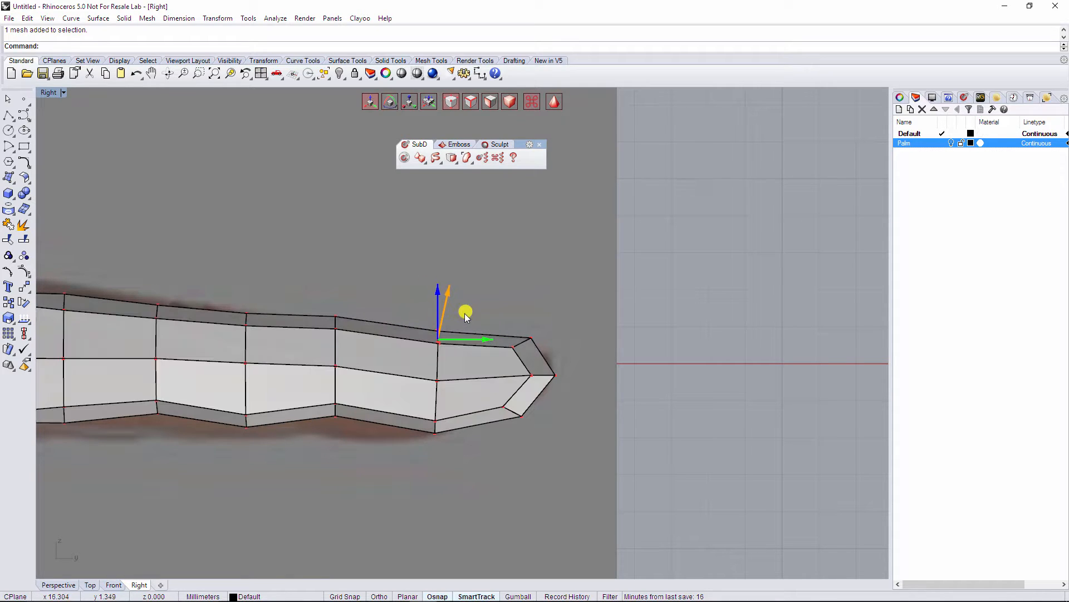
pyautogui.click(431, 341)
pyautogui.moveTo(467, 374); pyautogui.dragTo(484, 328)
pyautogui.click(546, 341)
# Refine the fingertip by lowering its upper side vertices, nudging the row's middle vertices forward and pulling the tip's underside vertices back.
pyautogui.scroll(-3, 549, 362)
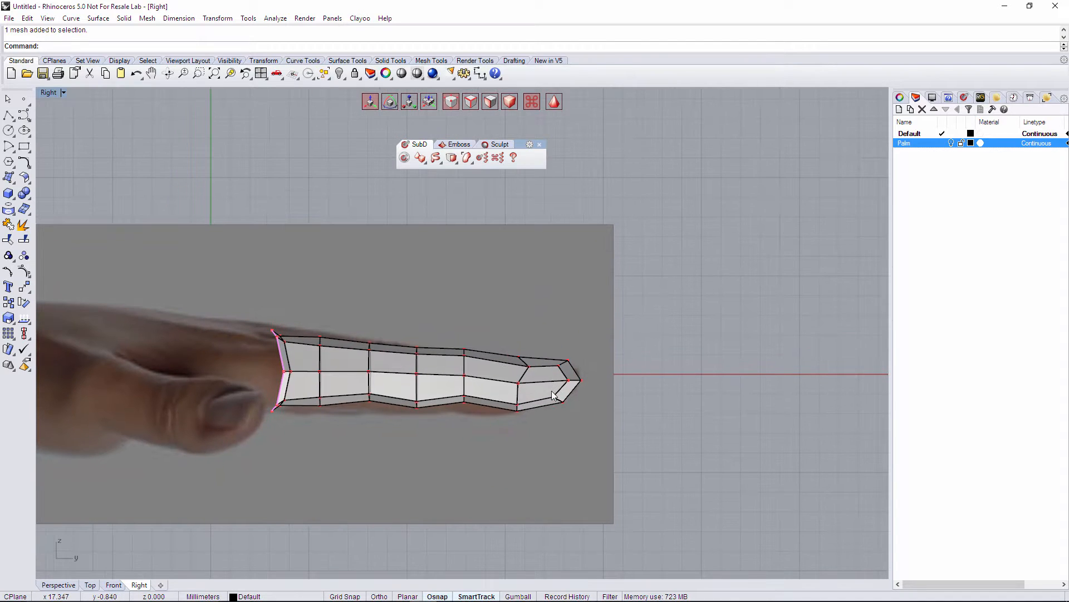
pyautogui.scroll(5, 463, 400)
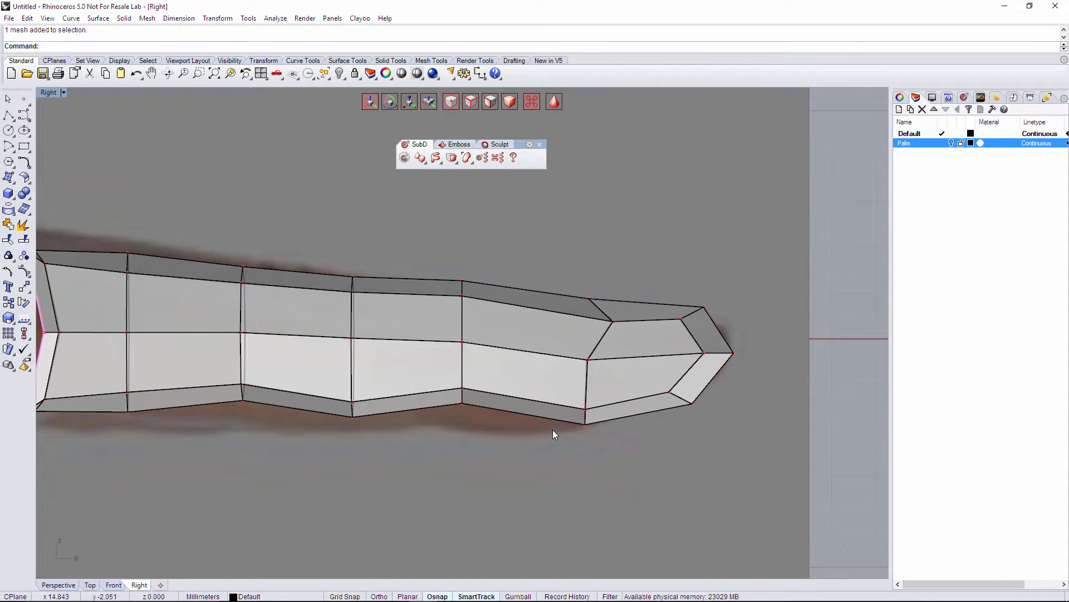
pyautogui.moveTo(675, 331); pyautogui.dragTo(613, 342, button='right')
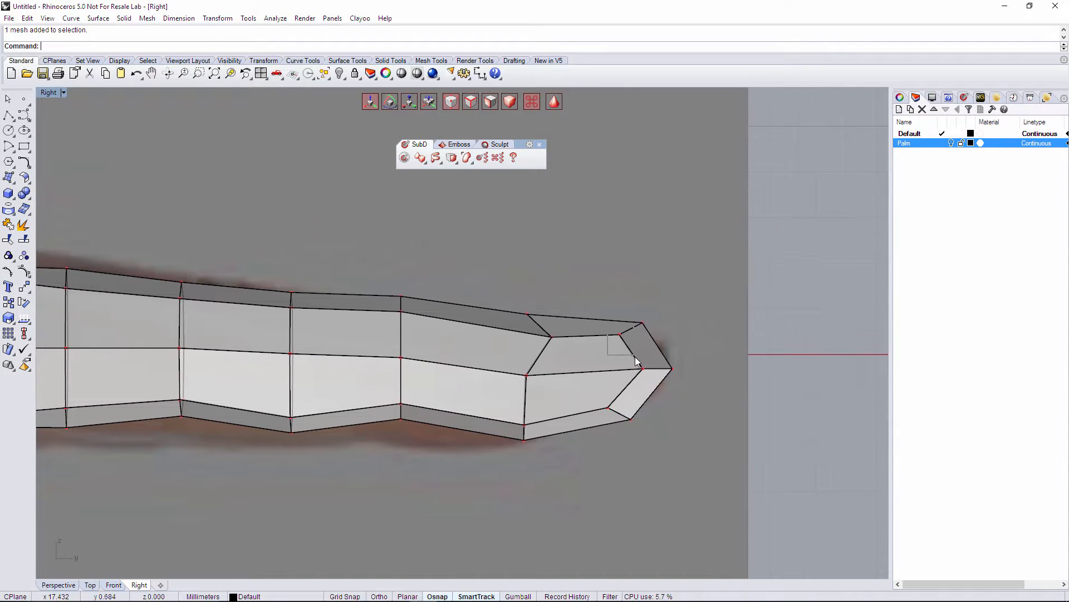
pyautogui.moveTo(635, 357); pyautogui.dragTo(636, 358)
pyautogui.moveTo(650, 307); pyautogui.dragTo(649, 310)
pyautogui.moveTo(562, 383); pyautogui.dragTo(612, 373, button='right')
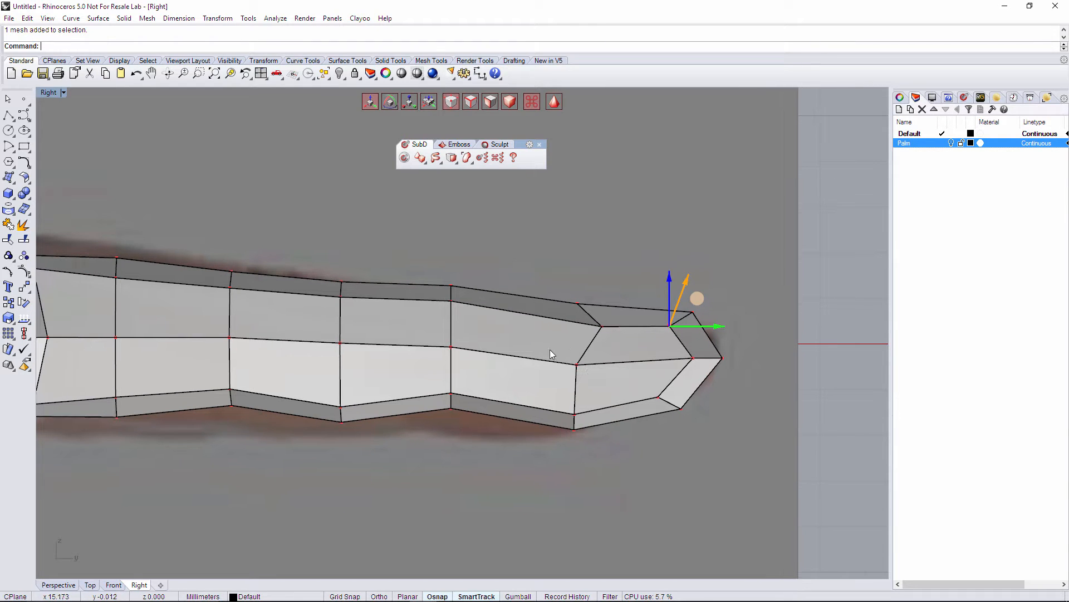
pyautogui.moveTo(550, 350); pyautogui.dragTo(597, 381)
pyautogui.moveTo(604, 338); pyautogui.dragTo(610, 340)
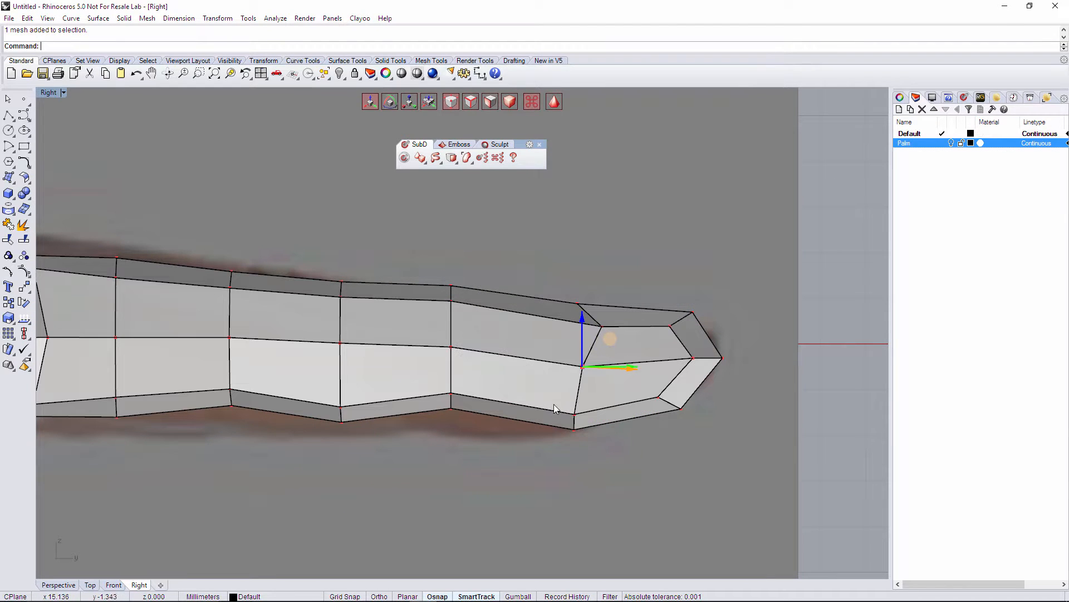
pyautogui.moveTo(661, 447); pyautogui.dragTo(564, 446, button='right')
pyautogui.moveTo(552, 378); pyautogui.dragTo(600, 415)
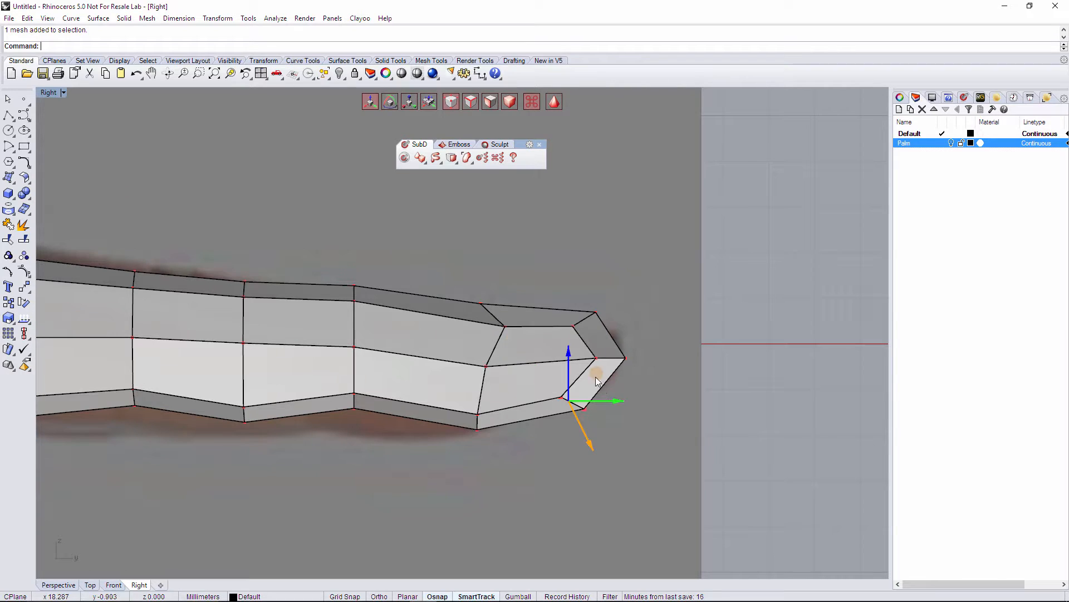
pyautogui.moveTo(596, 372); pyautogui.dragTo(591, 370)
# Raise the top vertices near the finger's base and at the middle knuckle to match the side-view image.
pyautogui.moveTo(446, 401); pyautogui.dragTo(570, 406, button='right')
pyautogui.click(432, 444)
pyautogui.moveTo(432, 444); pyautogui.dragTo(557, 475, button='right')
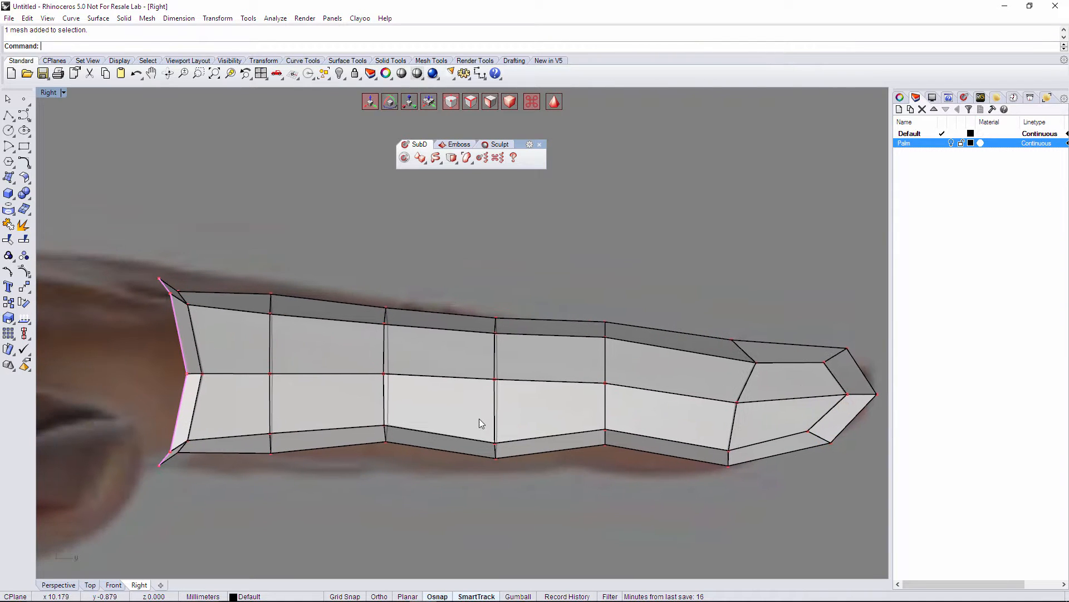
pyautogui.moveTo(479, 419); pyautogui.dragTo(516, 473)
pyautogui.moveTo(250, 276); pyautogui.dragTo(288, 304)
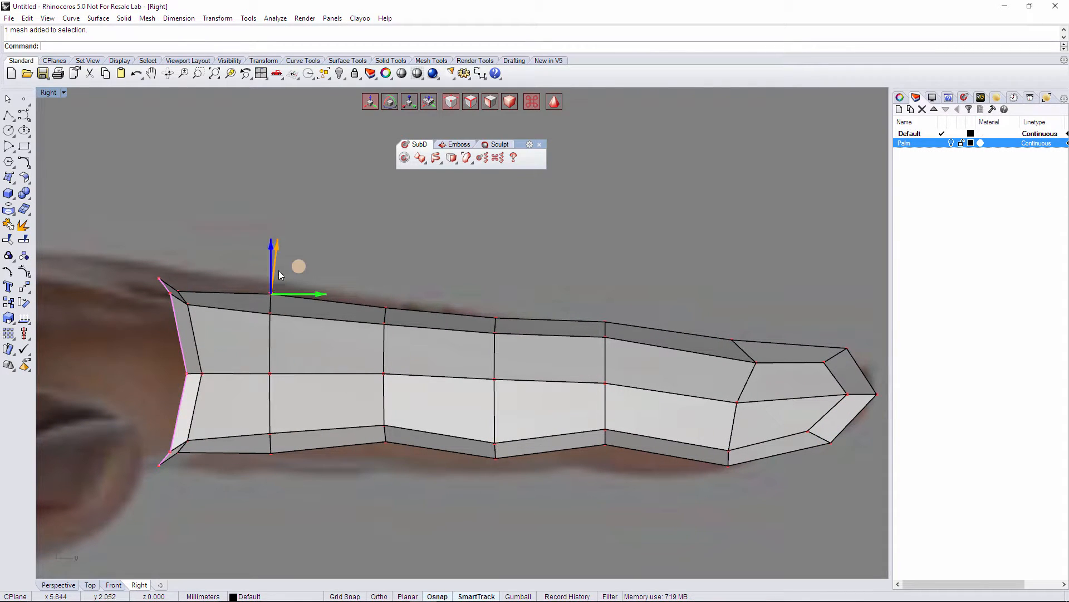
pyautogui.moveTo(269, 262); pyautogui.dragTo(268, 265)
pyautogui.moveTo(462, 301); pyautogui.dragTo(526, 358)
pyautogui.moveTo(497, 304); pyautogui.dragTo(496, 287)
# Raise the upper and middle vertices of the row behind the fingertip.
pyautogui.moveTo(587, 355); pyautogui.dragTo(384, 341, button='right')
pyautogui.moveTo(499, 292); pyautogui.dragTo(562, 399)
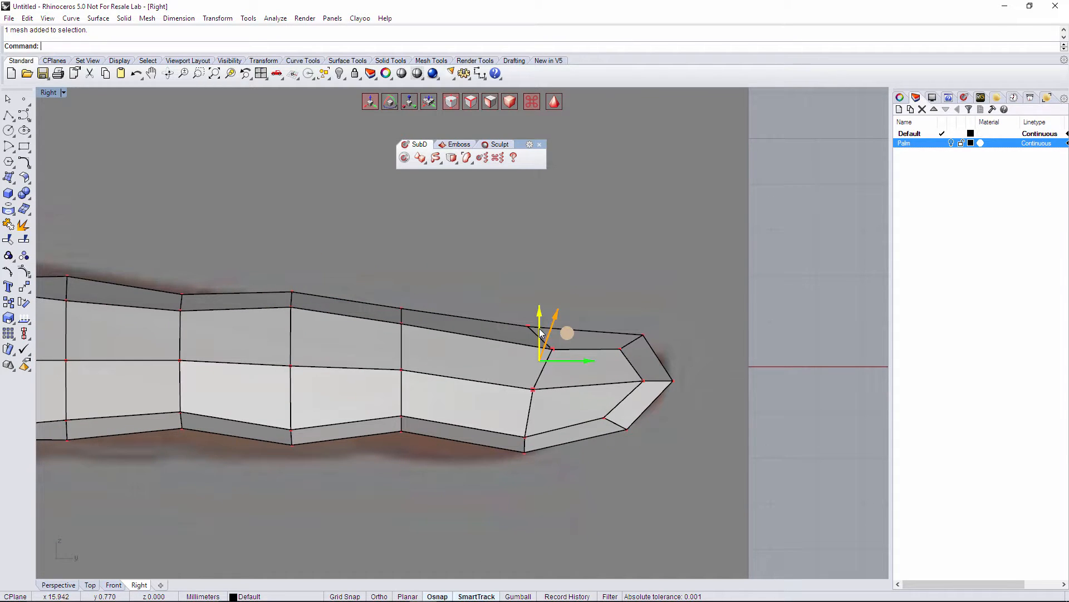
pyautogui.moveTo(540, 333); pyautogui.dragTo(539, 325)
# Preview the finger in smooth mode to compare its shape with the side image, and return to the basic mesh display.
pyautogui.press('Tab')
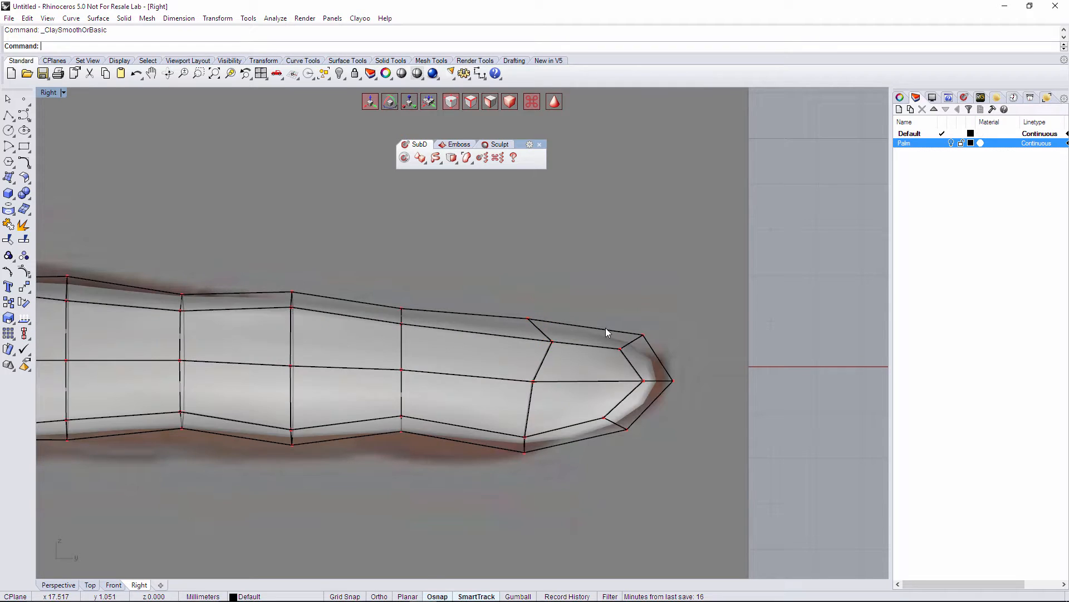
pyautogui.moveTo(458, 387); pyautogui.dragTo(501, 366, button='right')
pyautogui.click(681, 381)
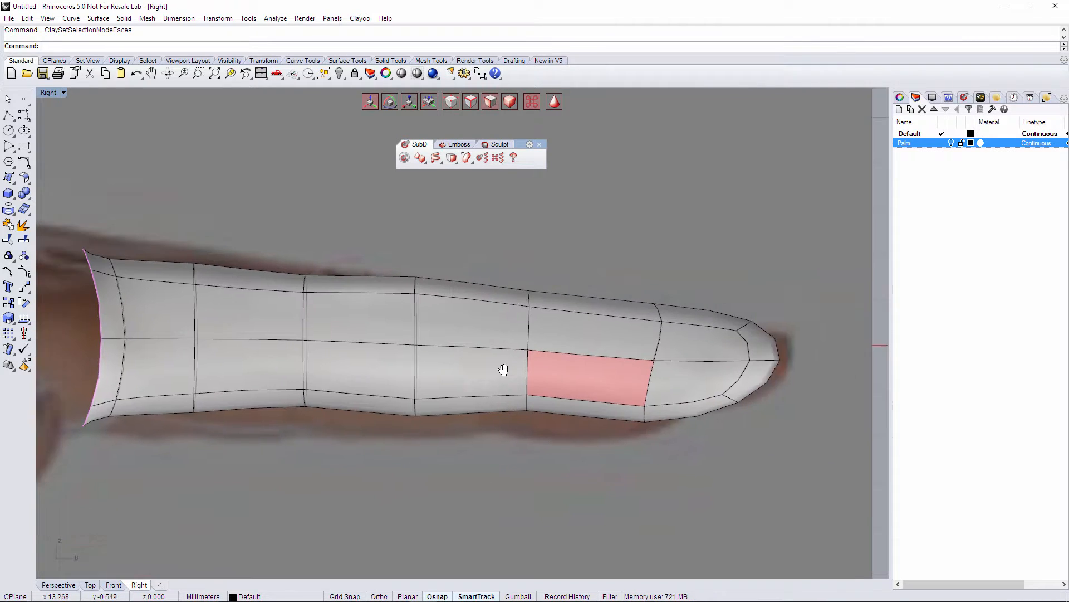
pyautogui.press('Tab')
pyautogui.press('d')
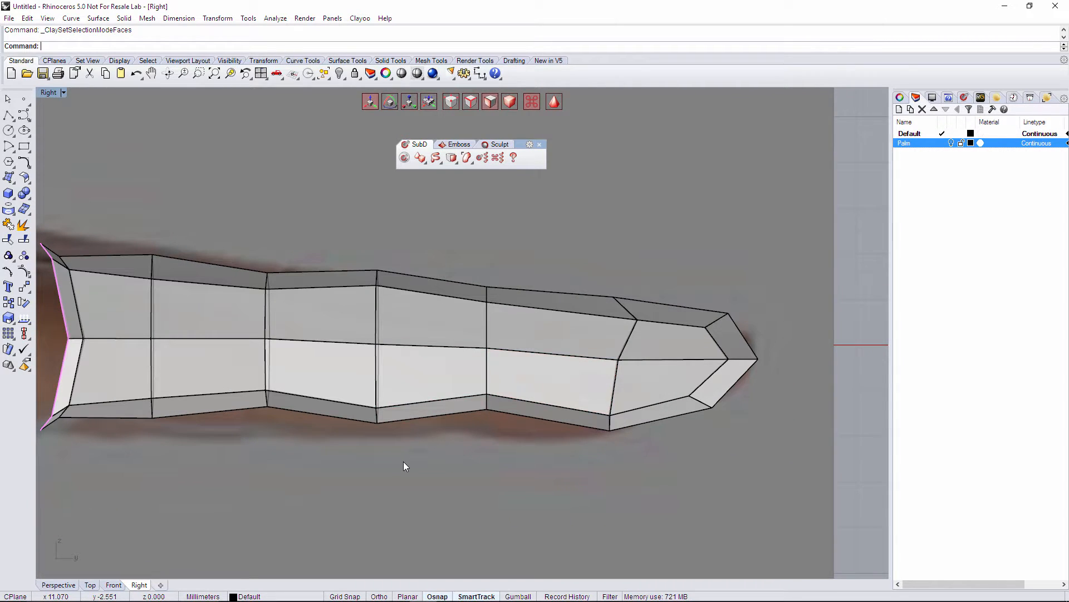
pyautogui.moveTo(406, 465); pyautogui.dragTo(542, 494, button='right')
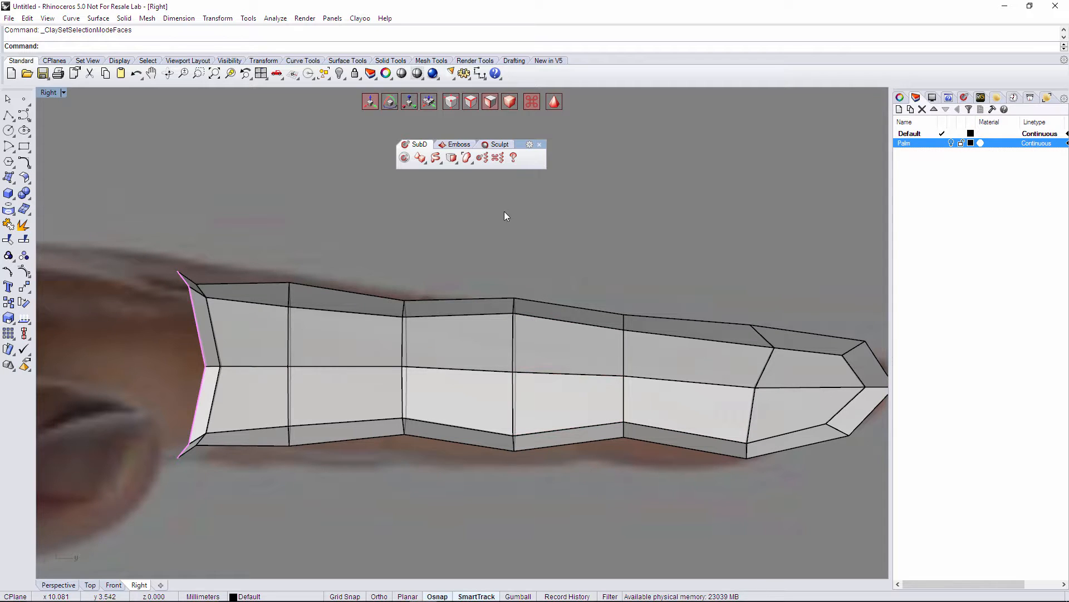
pyautogui.click(453, 164)
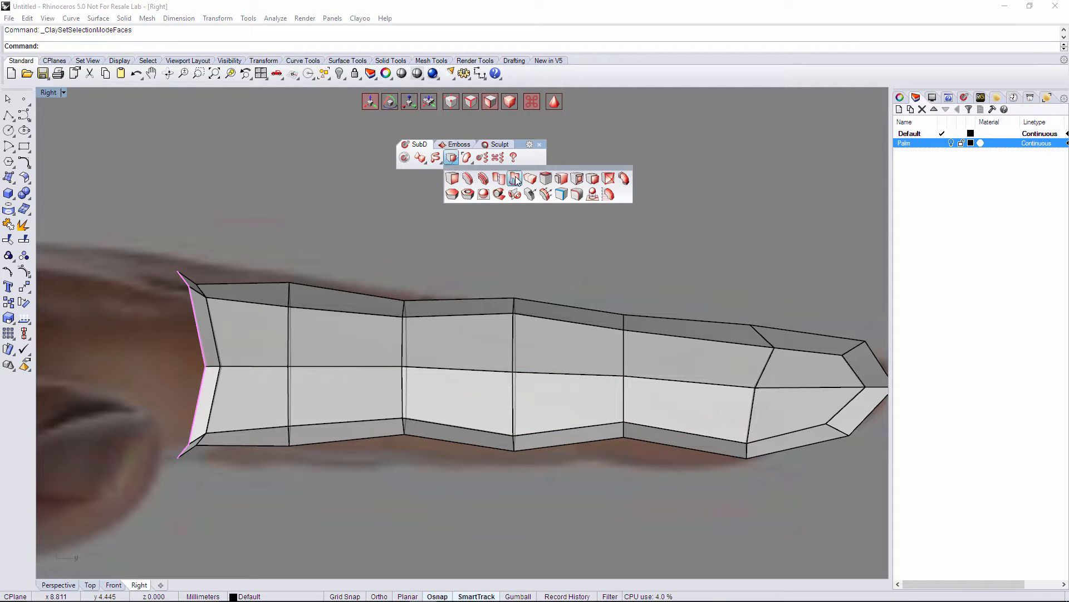
pyautogui.click(486, 195)
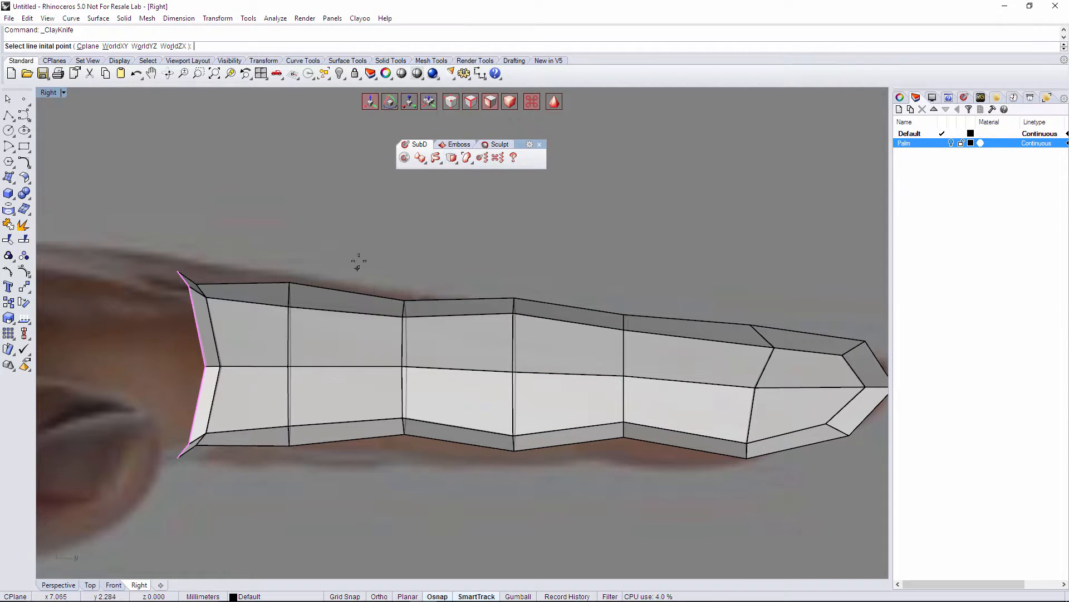
pyautogui.moveTo(389, 275); pyautogui.dragTo(361, 242, button='right')
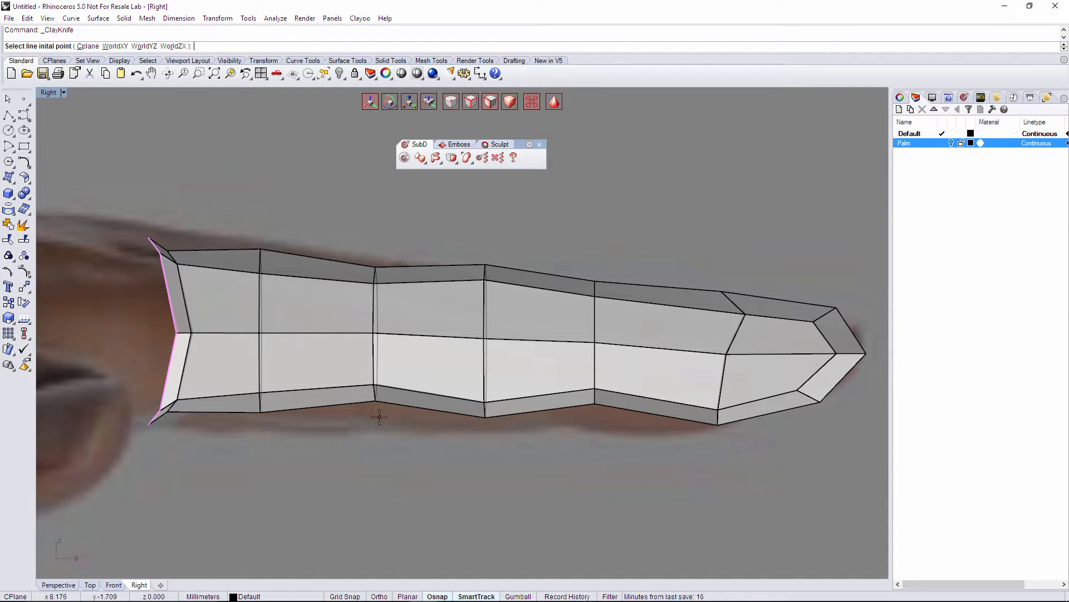
pyautogui.press('Escape')
# Scale the two mid-finger edge loops along the finger's length so each lies in a straight vertical plane.
pyautogui.press('s')
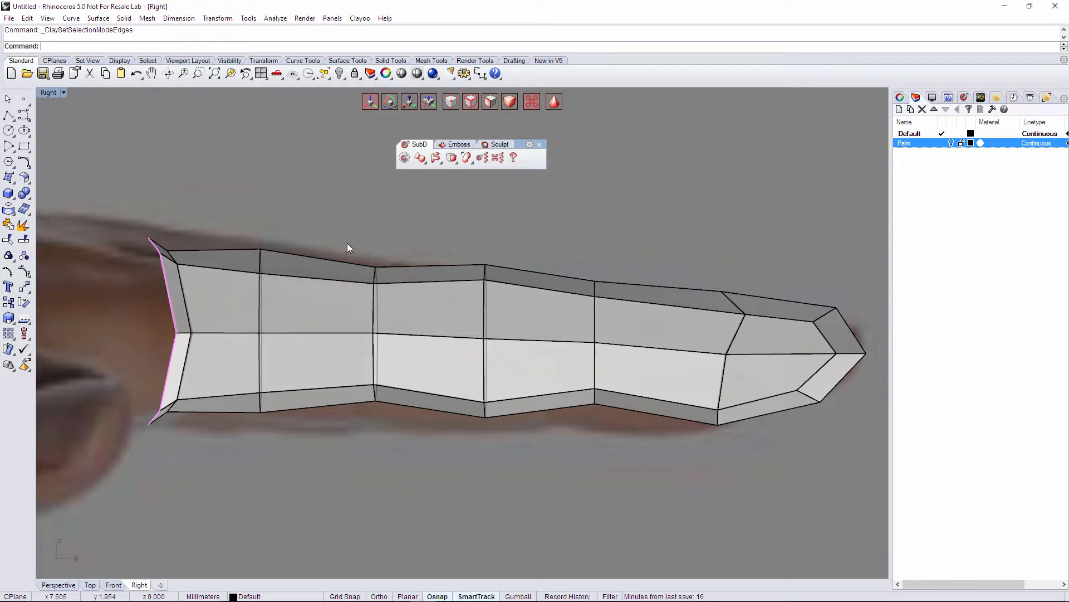
pyautogui.moveTo(346, 244); pyautogui.dragTo(396, 432)
pyautogui.press('r')
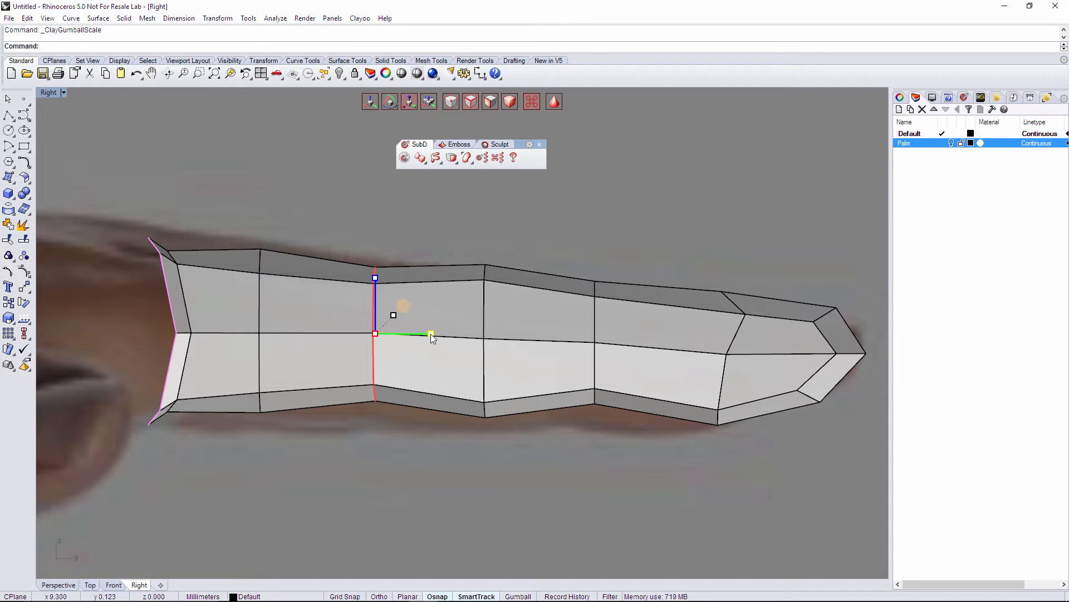
pyautogui.moveTo(431, 334); pyautogui.dragTo(415, 334)
pyautogui.moveTo(478, 229); pyautogui.dragTo(544, 472)
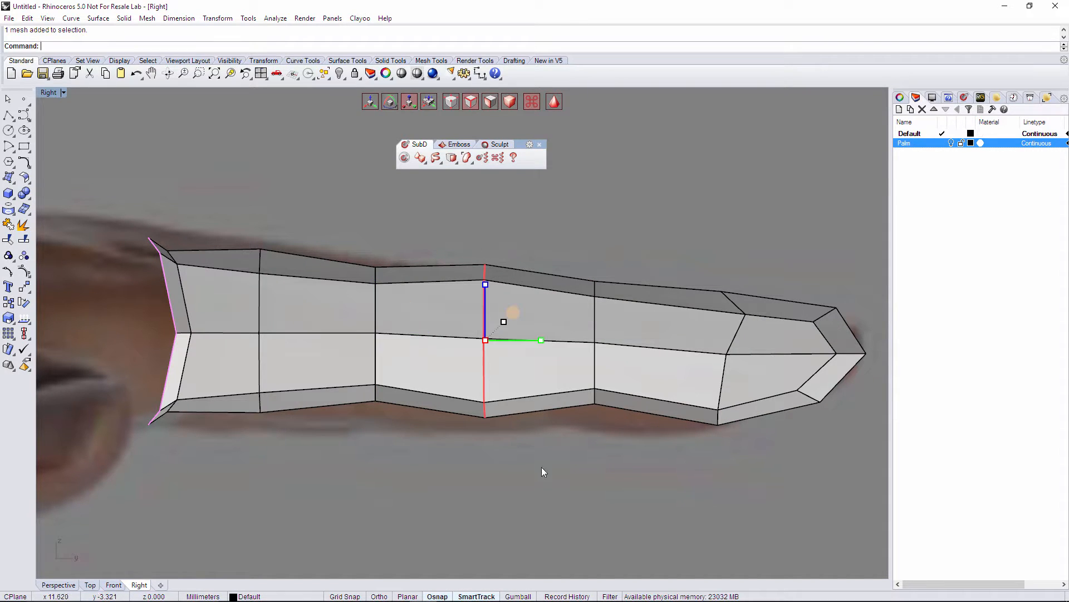
pyautogui.moveTo(540, 341); pyautogui.dragTo(485, 340)
# Flatten the cross-section edge loop nearest the flared base by scaling it along the finger's length.
pyautogui.moveTo(689, 272); pyautogui.dragTo(789, 508)
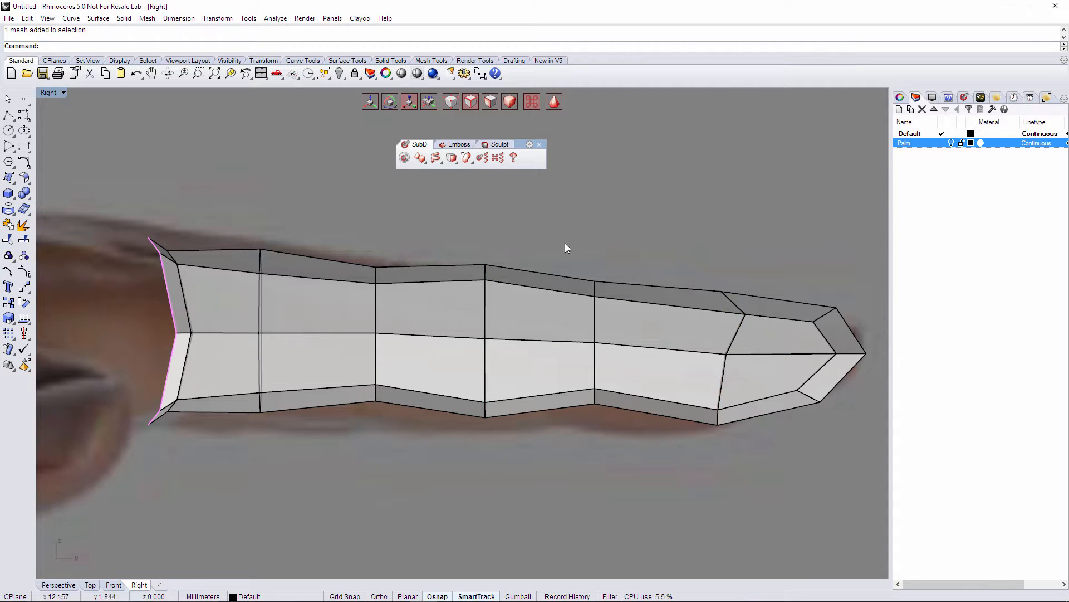
pyautogui.moveTo(566, 246); pyautogui.dragTo(639, 405)
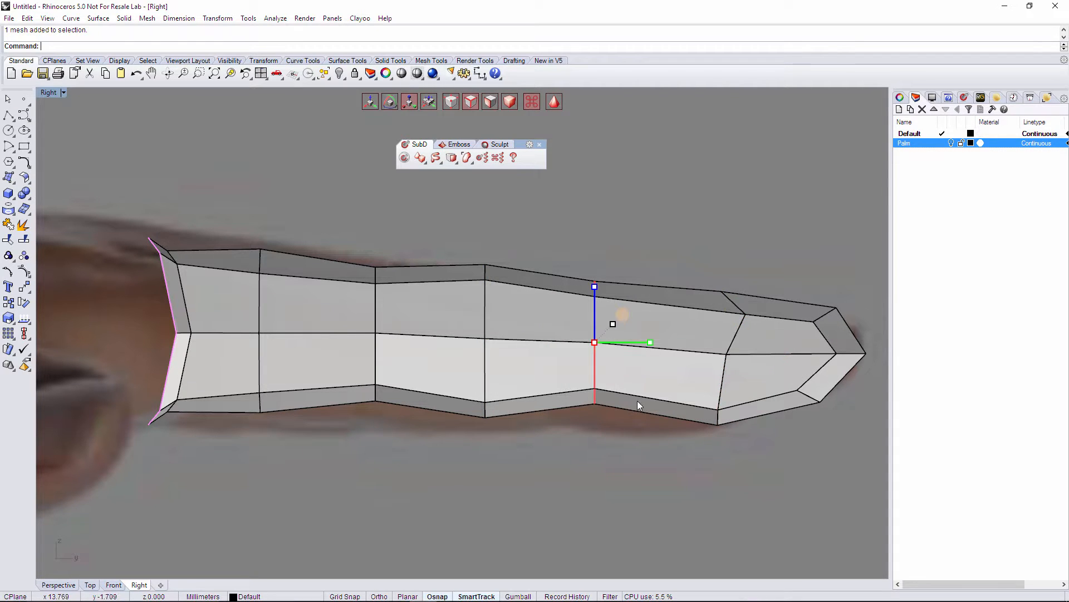
pyautogui.click(570, 447)
pyautogui.moveTo(241, 231); pyautogui.dragTo(302, 429)
pyautogui.moveTo(316, 332); pyautogui.dragTo(292, 336)
pyautogui.click(298, 444)
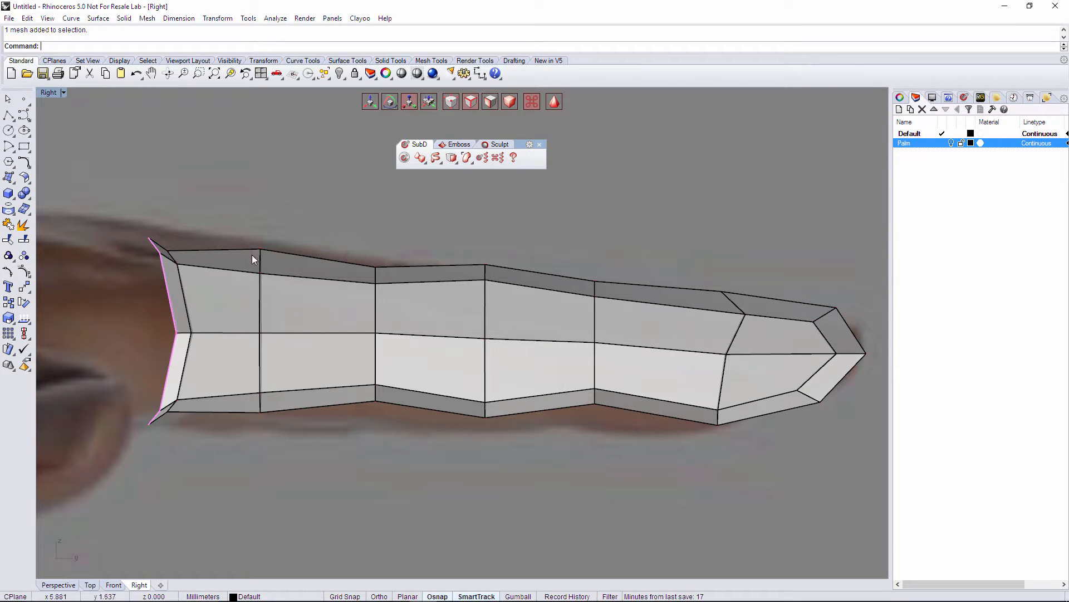
# Adjust the upper, middle and lower vertices of the edge loop nearest the flared base to follow the side image.
pyautogui.press('a')
pyautogui.moveTo(241, 289); pyautogui.dragTo(292, 238)
pyautogui.press('w')
pyautogui.moveTo(245, 353); pyautogui.dragTo(291, 309)
pyautogui.moveTo(252, 382); pyautogui.dragTo(283, 425)
pyautogui.moveTo(286, 370); pyautogui.dragTo(293, 382)
pyautogui.click(383, 419)
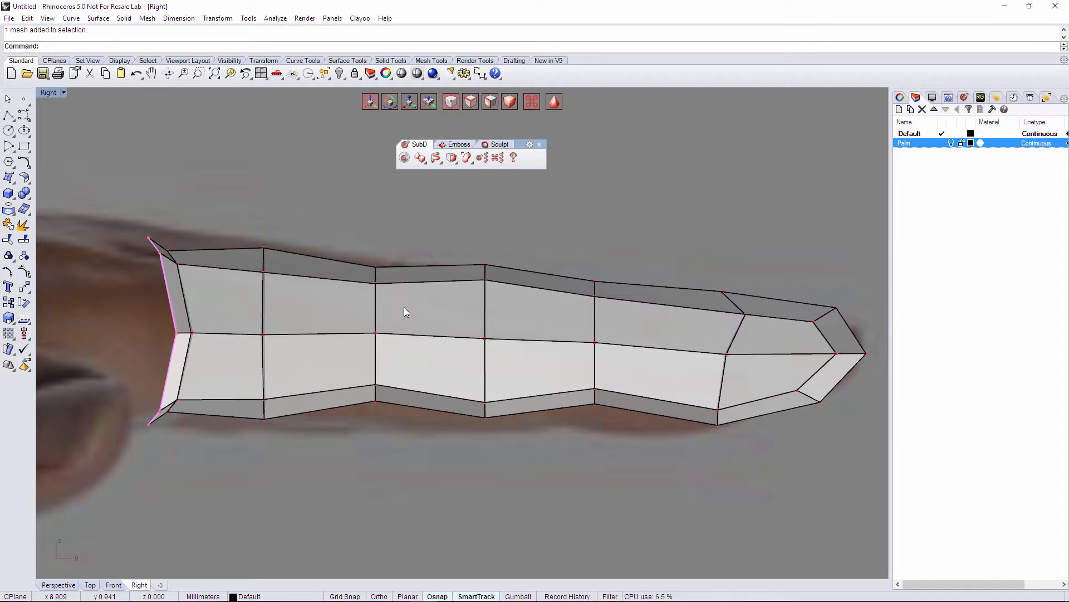
# Knife-cut a slanted edge loop across the finger just on the fingertip side of the first joint's loop.
pyautogui.click(450, 160)
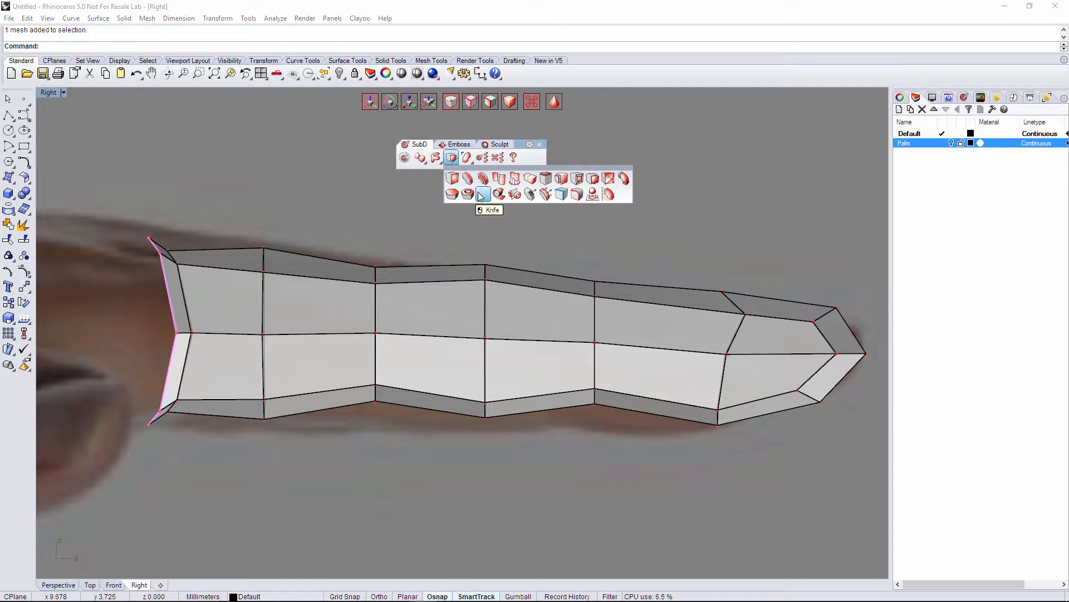
pyautogui.click(483, 194)
pyautogui.click(378, 408)
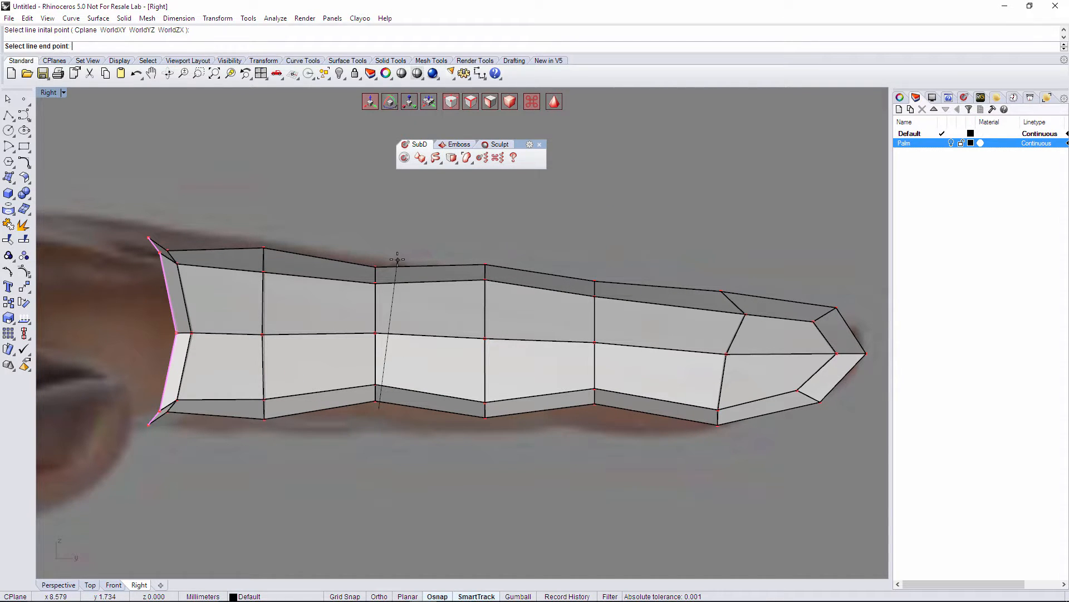
pyautogui.press('Escape')
pyautogui.rightClick(386, 414)
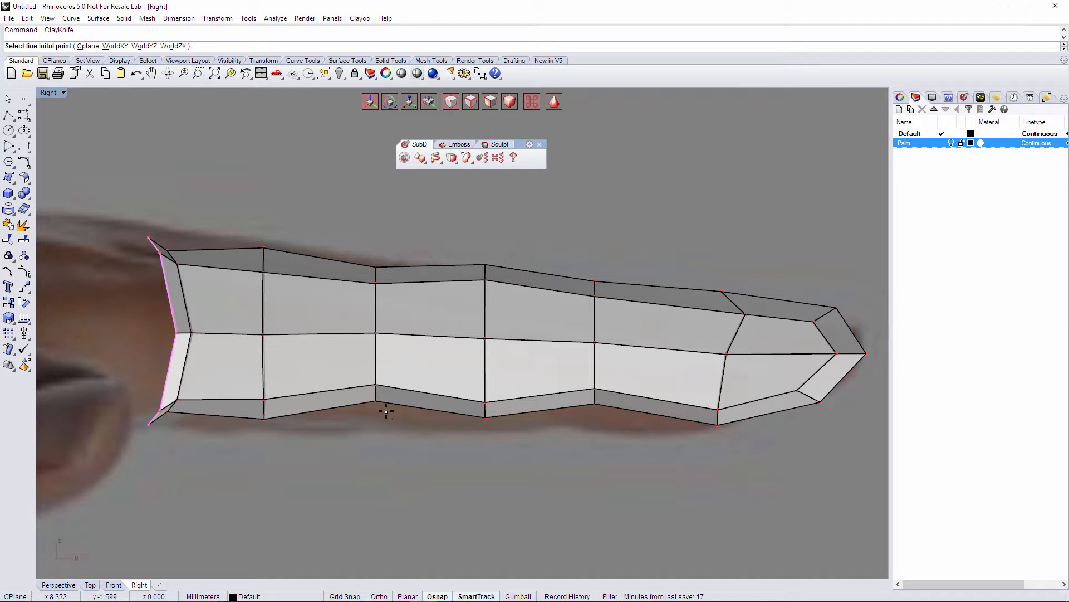
pyautogui.click(385, 410)
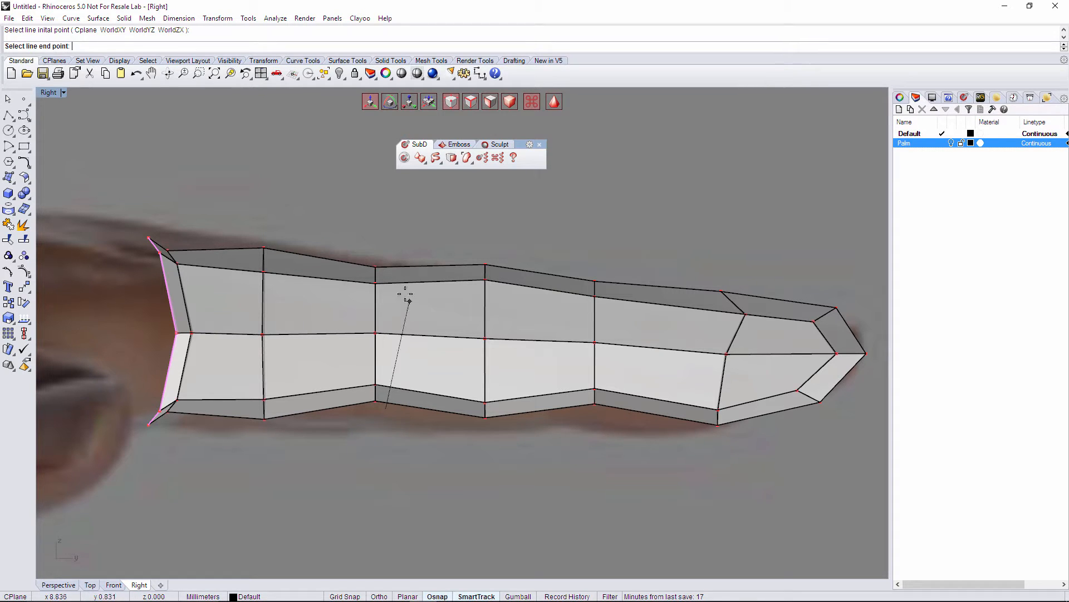
pyautogui.click(401, 252)
pyautogui.rightClick(369, 421)
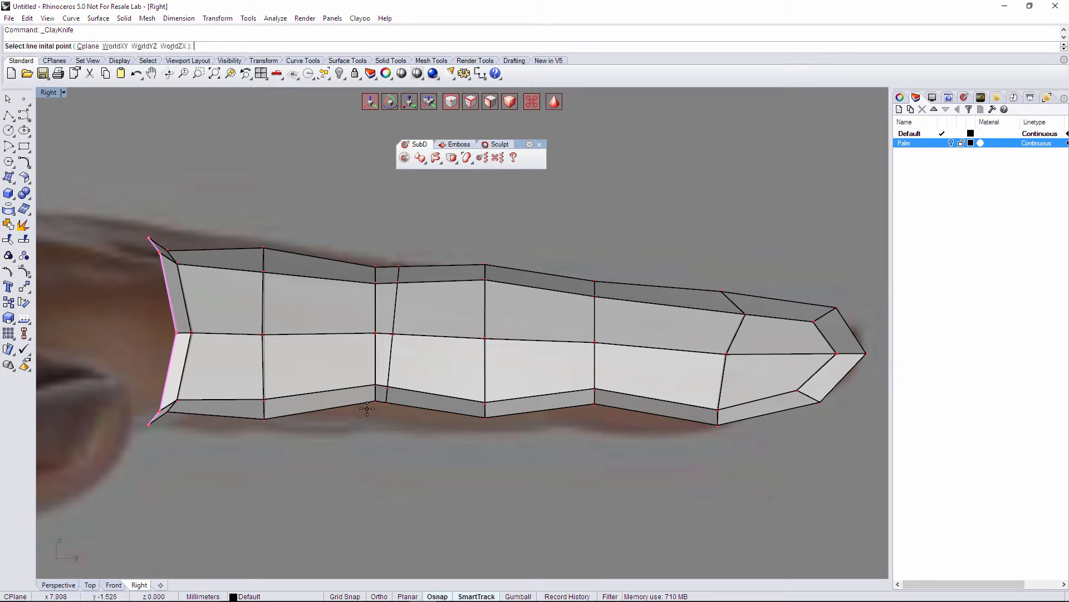
pyautogui.click(369, 409)
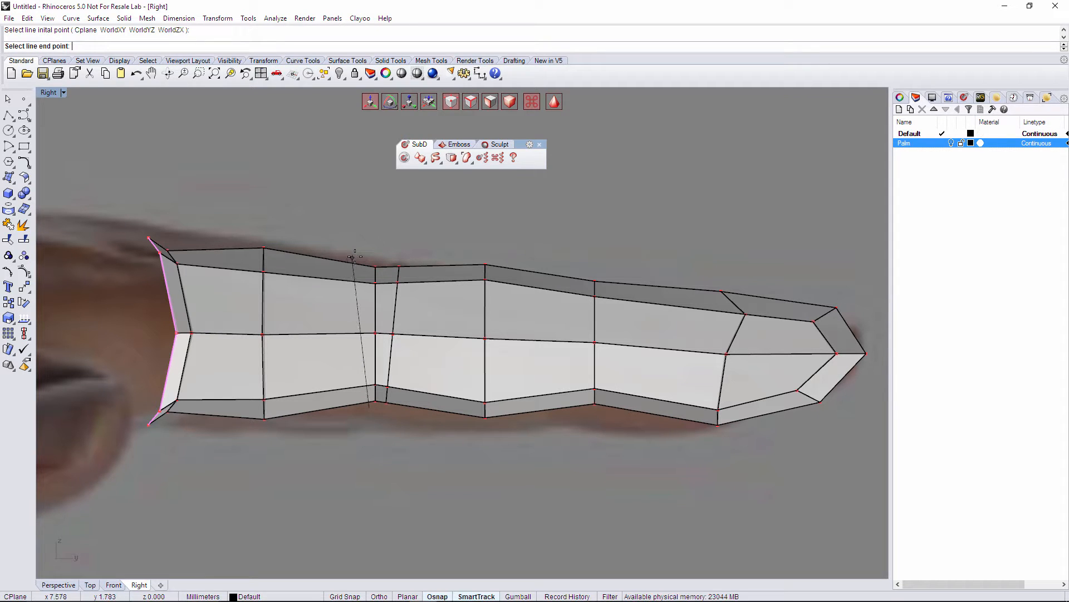
pyautogui.click(355, 256)
pyautogui.moveTo(450, 422); pyautogui.dragTo(328, 421, button='right')
pyautogui.hotkey('ctrl', 'z')
# Knife-cut a slanted edge loop just on the base side of the first joint's loop, leaning toward the base at the top.
pyautogui.rightClick(242, 409)
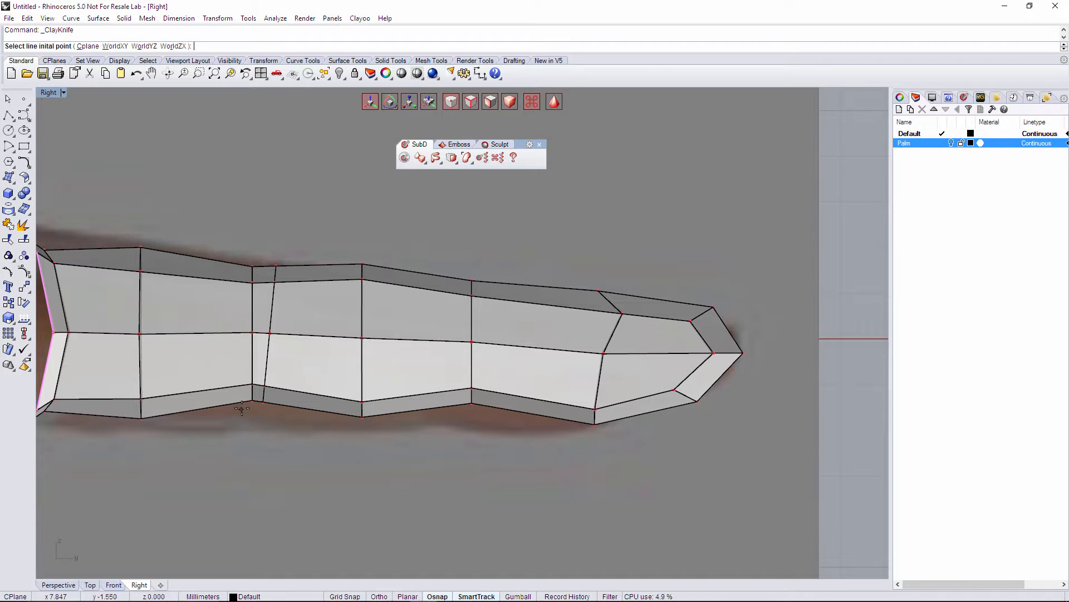
pyautogui.click(242, 407)
pyautogui.click(226, 246)
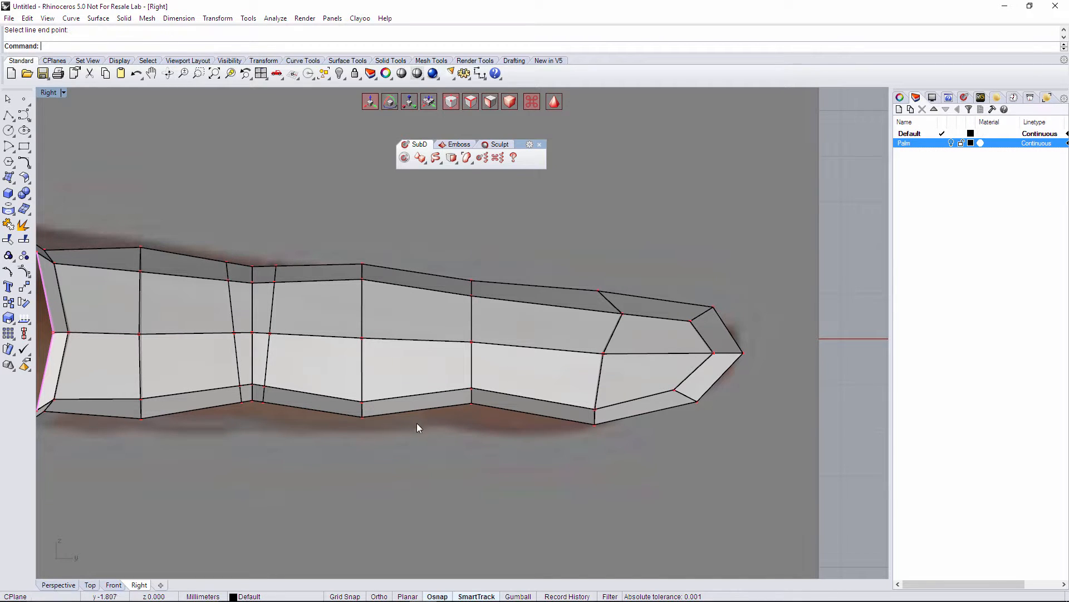
# Knife-cut two slanted edge loops, one on each side of the second joint's loop, spreading apart toward the top of the finger.
pyautogui.rightClick(465, 422)
pyautogui.click(462, 409)
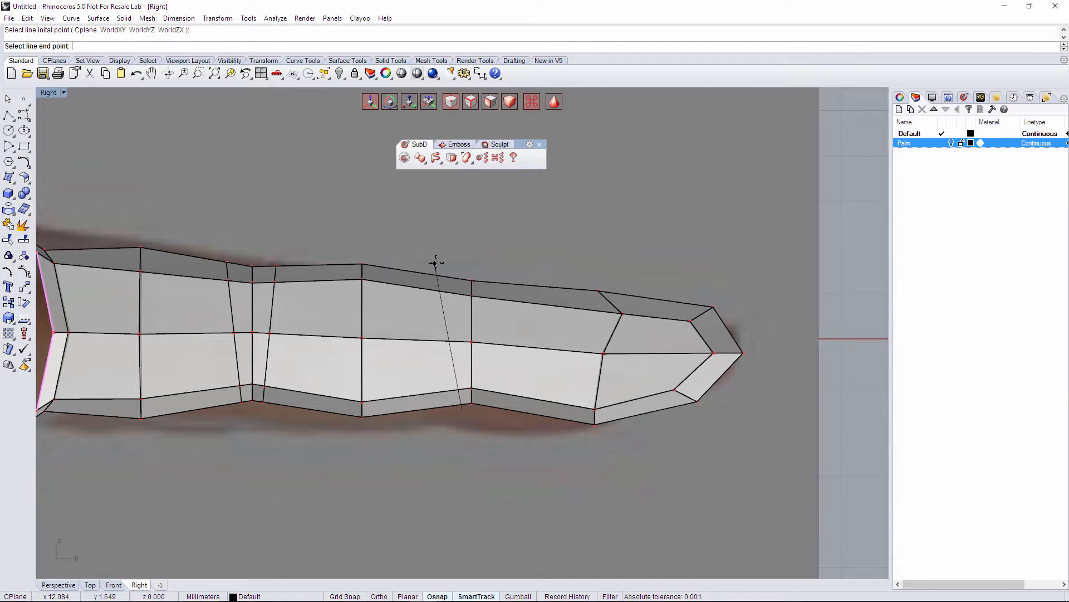
pyautogui.click(442, 262)
pyautogui.rightClick(479, 408)
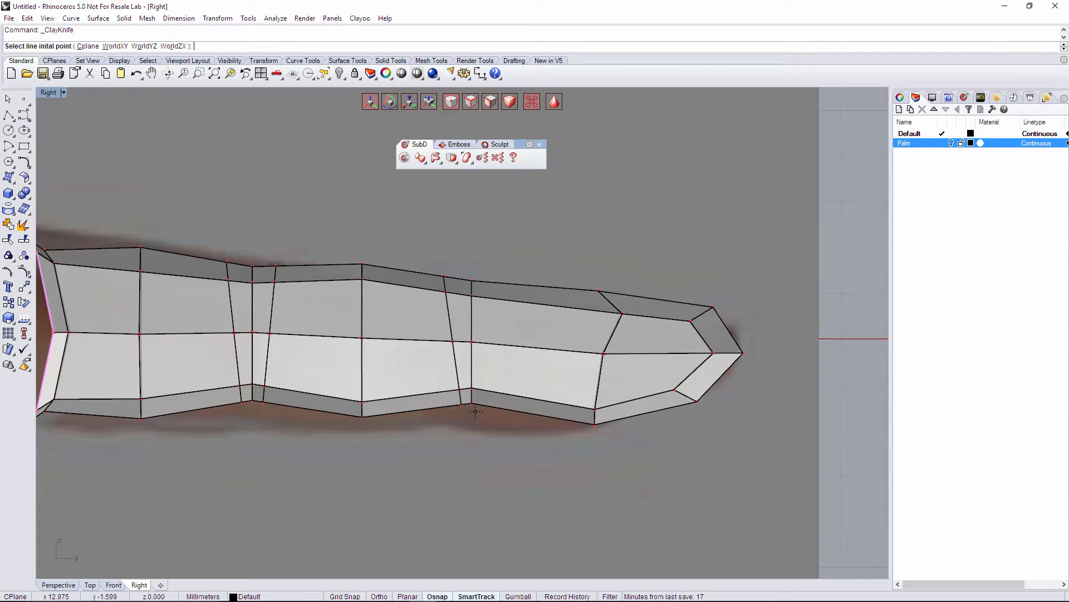
pyautogui.click(475, 412)
pyautogui.click(508, 297)
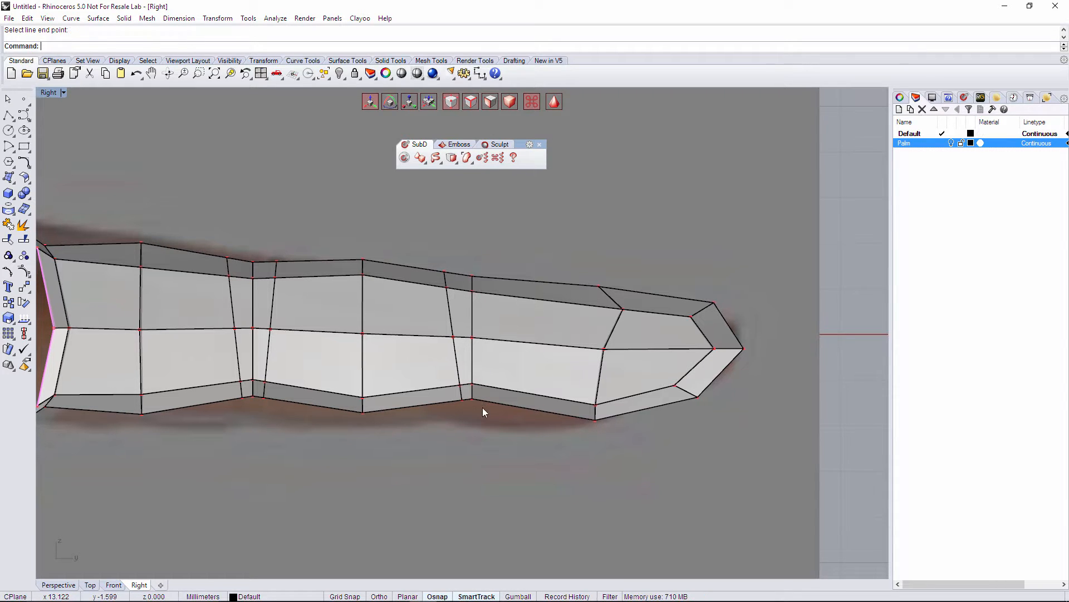
pyautogui.rightClick(482, 408)
pyautogui.click(483, 406)
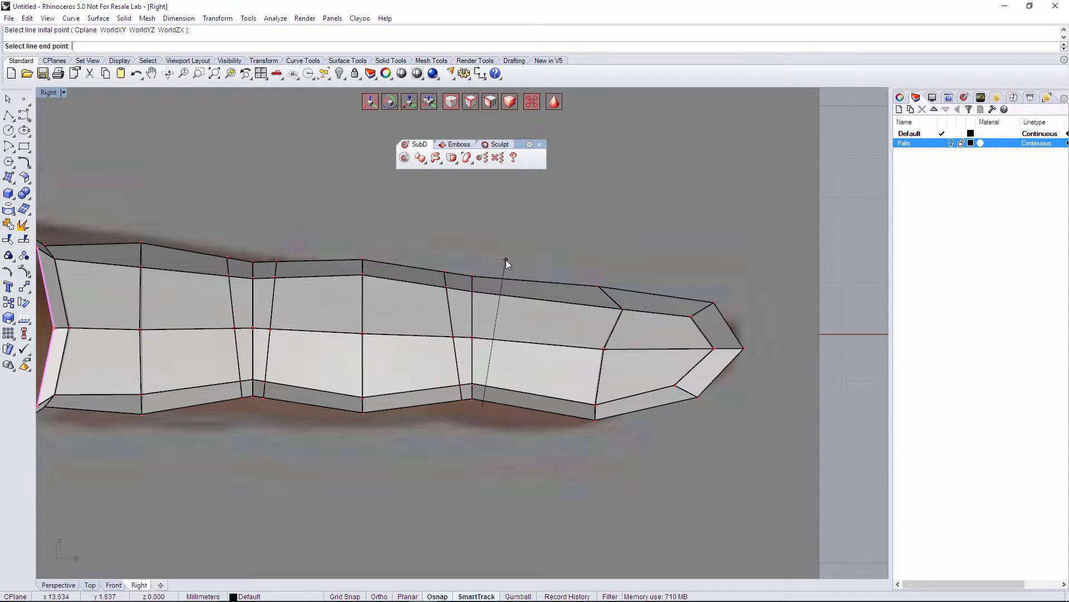
pyautogui.click(505, 259)
# Raise the underside vertices of the central loop at both finger joints to form the creases.
pyautogui.moveTo(478, 350); pyautogui.dragTo(505, 352, button='right')
pyautogui.press('Tab')
pyautogui.press('Tab')
pyautogui.moveTo(315, 299); pyautogui.dragTo(378, 353, button='right')
pyautogui.scroll(2, 361, 403)
pyautogui.keyDown('ctrl'); pyautogui.keyDown('shift'); pyautogui.click(338, 447); pyautogui.keyUp('shift'); pyautogui.keyUp('ctrl')
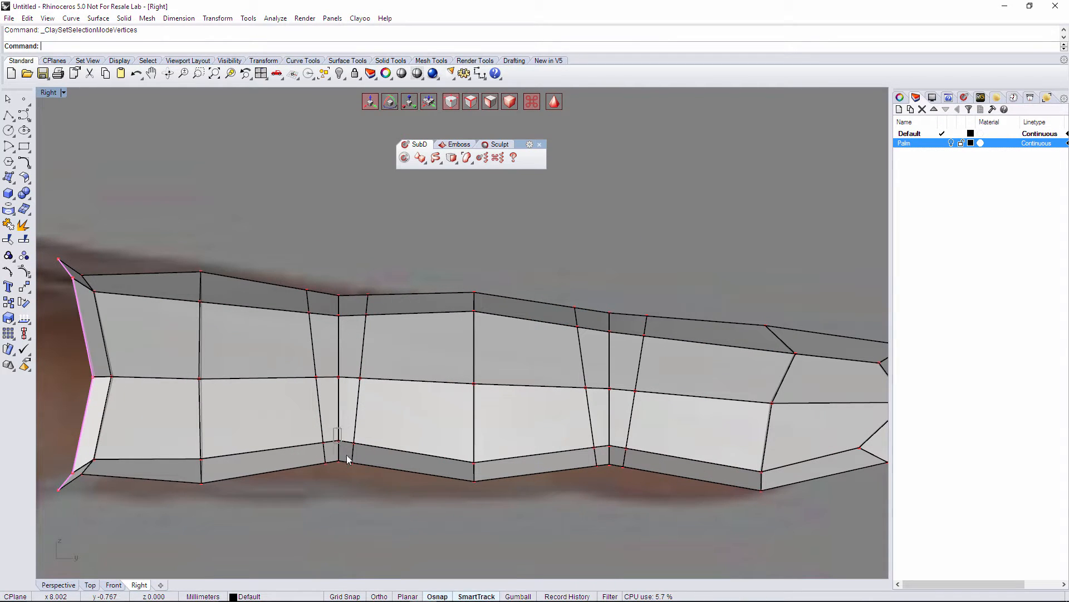
pyautogui.moveTo(342, 424); pyautogui.dragTo(341, 420)
pyautogui.moveTo(597, 462); pyautogui.dragTo(514, 447, button='right')
pyautogui.press('Escape')
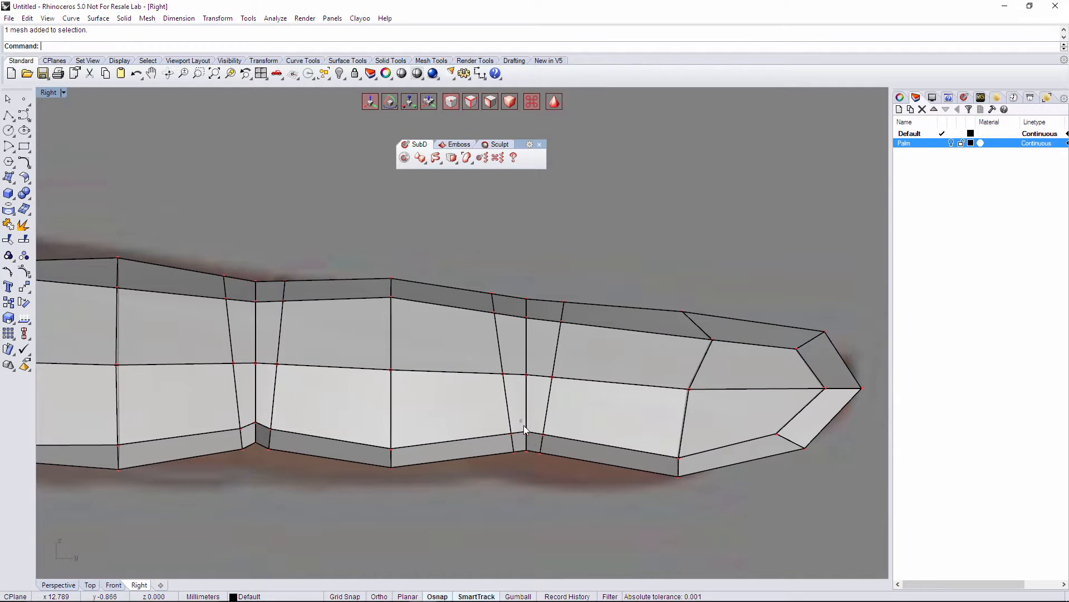
pyautogui.keyDown('ctrl'); pyautogui.keyDown('shift'); pyautogui.moveTo(534, 454); pyautogui.dragTo(533, 456); pyautogui.keyUp('shift'); pyautogui.keyUp('ctrl')
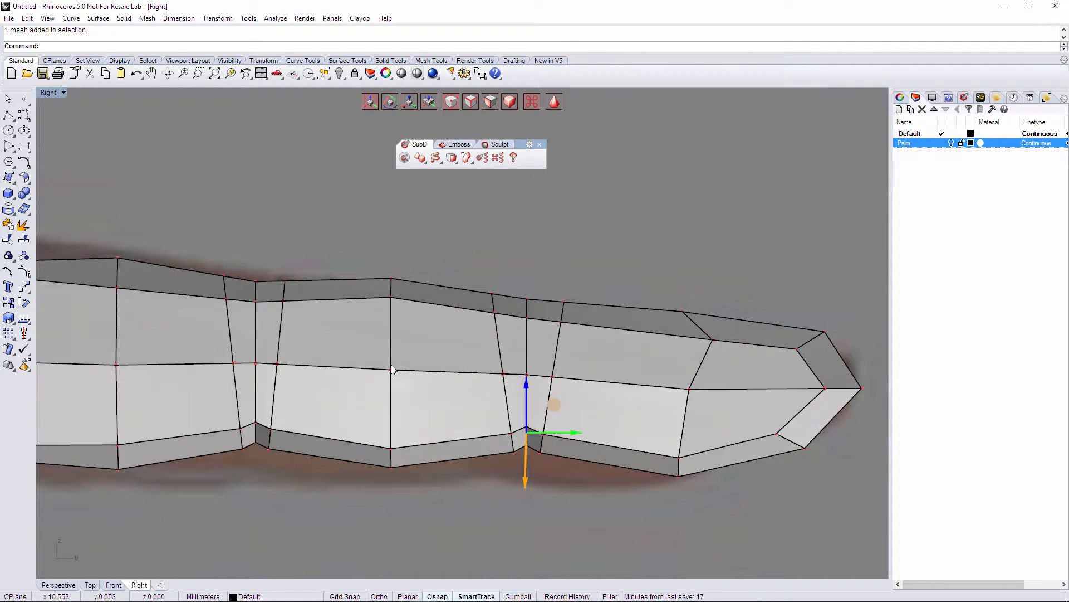
# Examine the smoothed finger in perspective and against the side image, and return to the basic mesh display.
pyautogui.moveTo(386, 362); pyautogui.dragTo(445, 349, button='right')
pyautogui.scroll(-2, 488, 415)
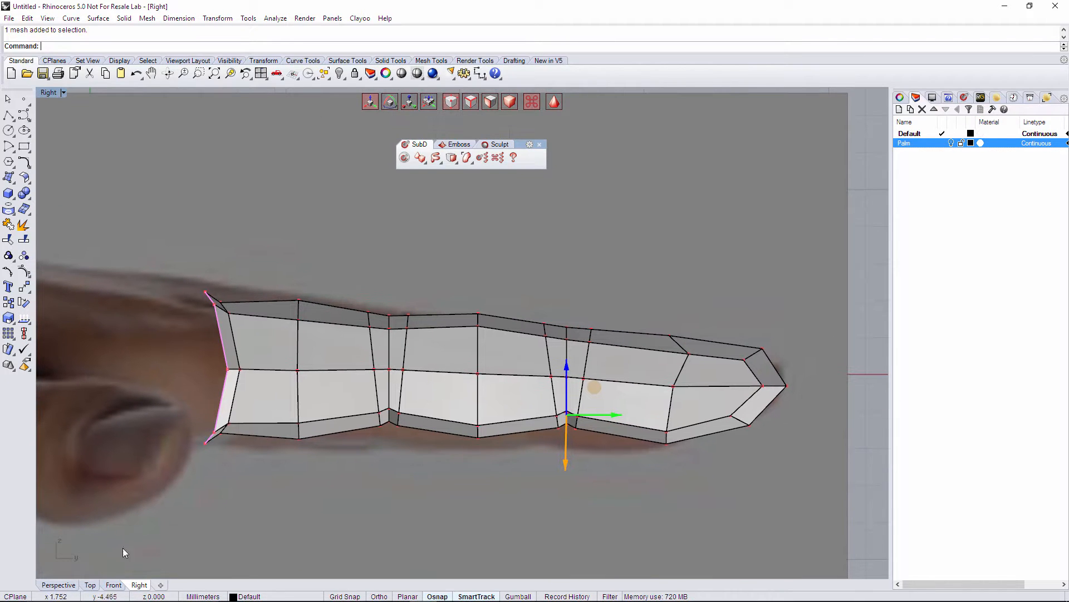
pyautogui.click(58, 585)
pyautogui.moveTo(375, 410); pyautogui.dragTo(163, 453, button='right')
pyautogui.scroll(2, 519, 384)
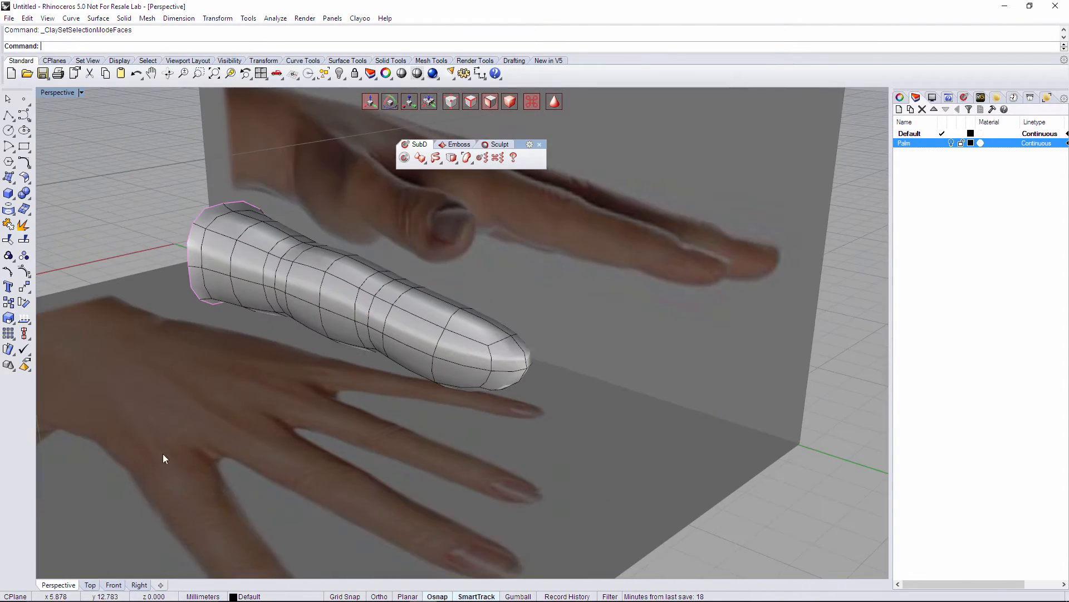
pyautogui.click(149, 584)
pyautogui.moveTo(673, 330); pyautogui.dragTo(527, 343, button='right')
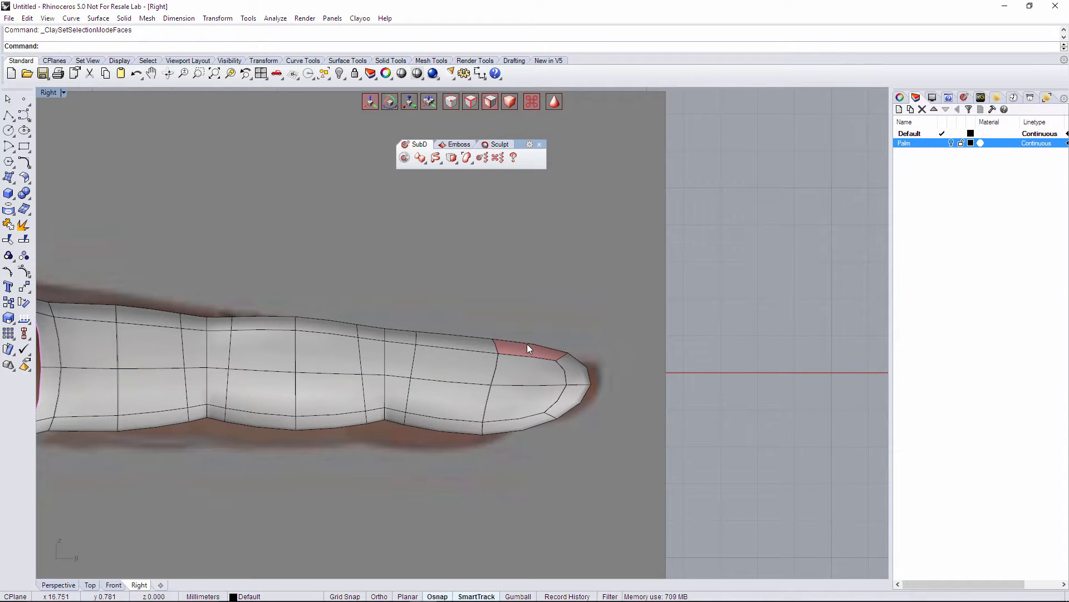
pyautogui.press('Tab')
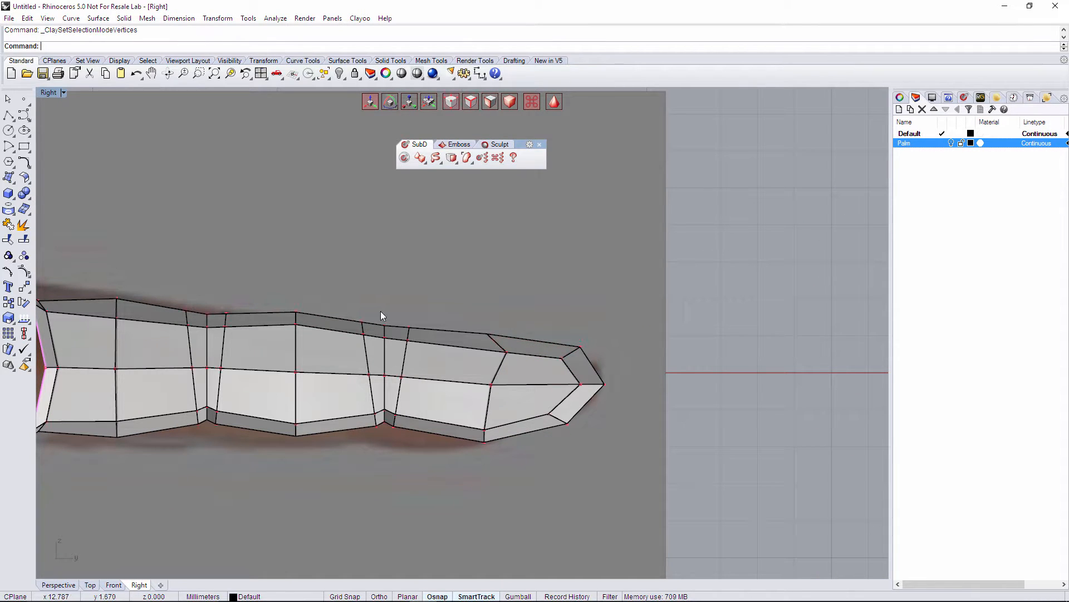
# Raise the top vertices of the central loop at both finger joints to form the knuckle bumps.
pyautogui.click(383, 311)
pyautogui.moveTo(385, 307); pyautogui.dragTo(385, 304)
pyautogui.moveTo(201, 301); pyautogui.dragTo(212, 335)
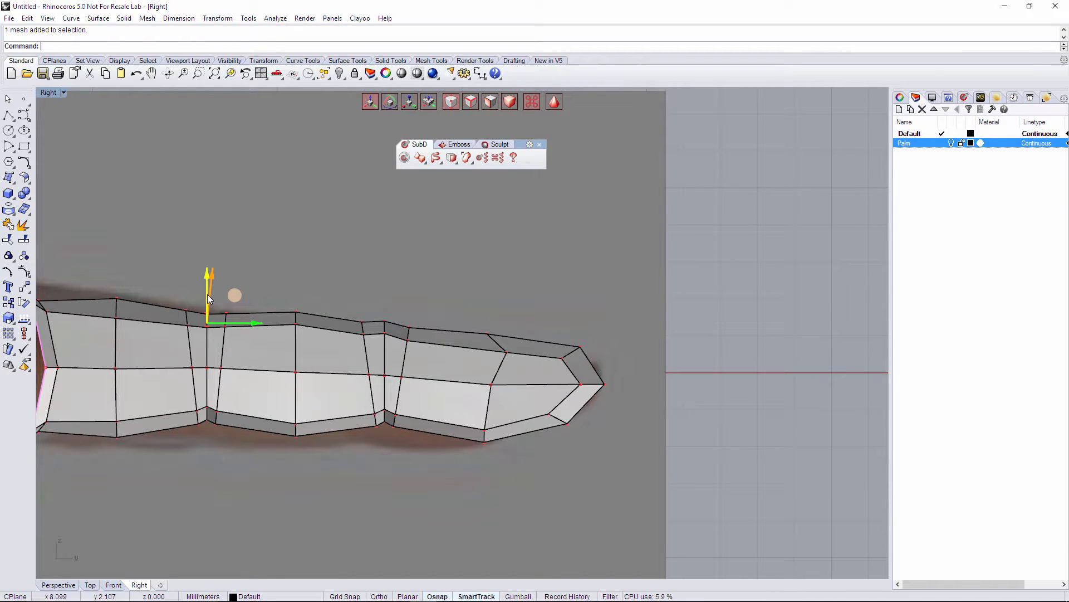
pyautogui.moveTo(208, 294); pyautogui.dragTo(208, 292)
pyautogui.click(292, 283)
# Select the upper faces behind the fingertip and examine the nail area in perspective.
pyautogui.moveTo(454, 332); pyautogui.dragTo(379, 355, button='right')
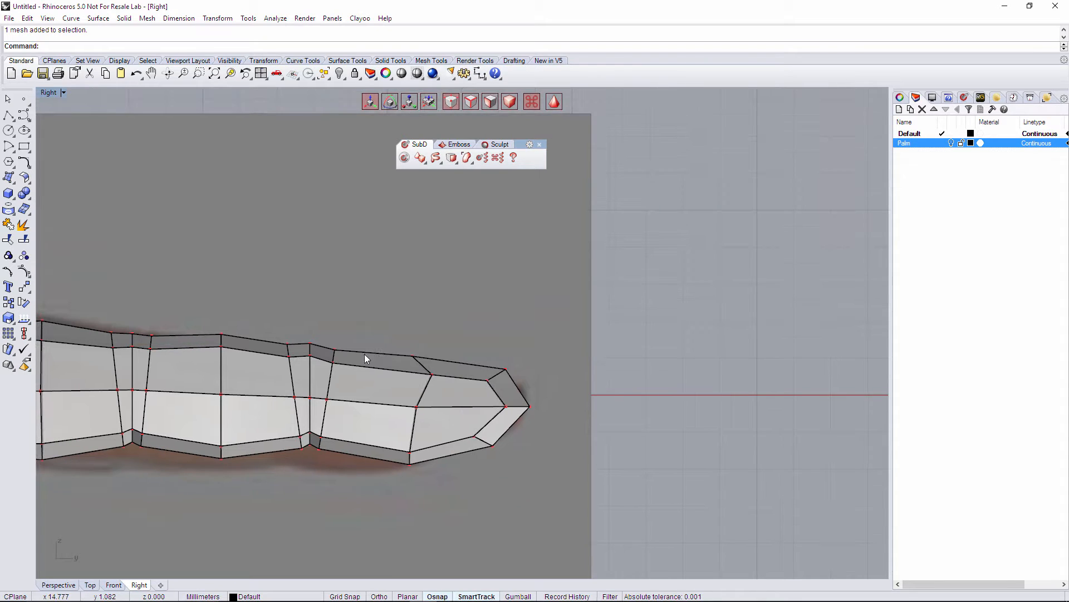
pyautogui.moveTo(470, 408); pyautogui.dragTo(304, 440, button='right')
pyautogui.scroll(2, 348, 411)
pyautogui.scroll(3, 372, 429)
pyautogui.press('3')
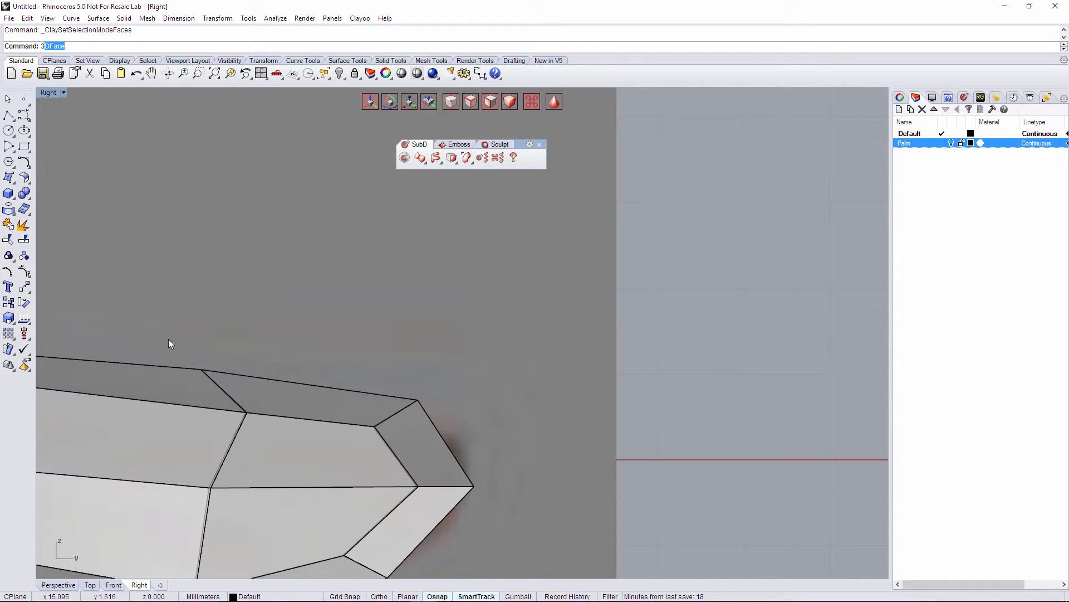
pyautogui.moveTo(154, 402); pyautogui.dragTo(448, 453)
pyautogui.click(58, 584)
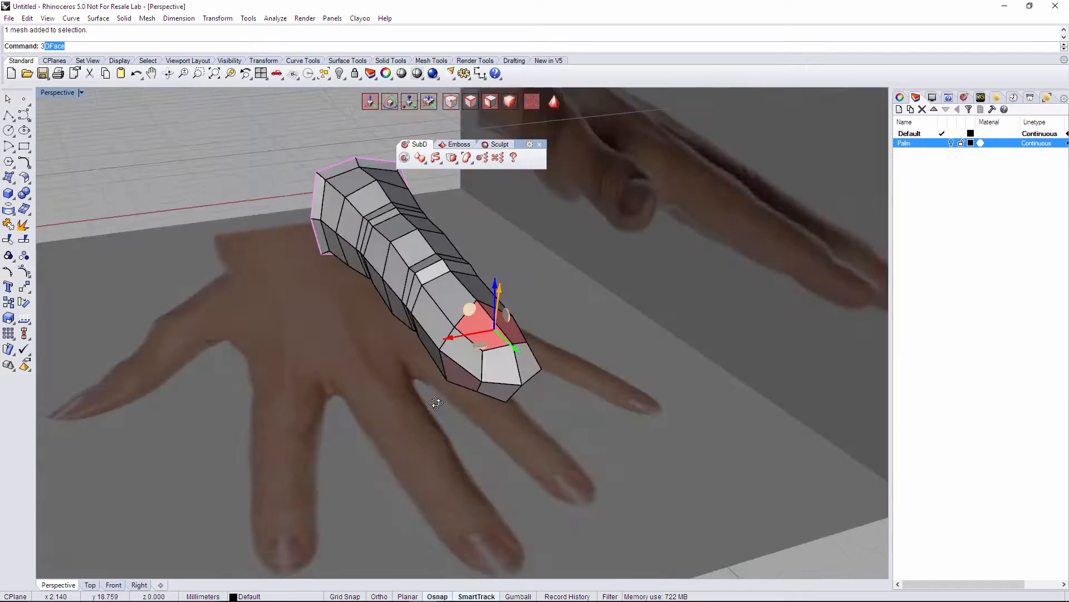
pyautogui.scroll(4, 517, 329)
pyautogui.moveTo(516, 330); pyautogui.dragTo(463, 216, button='right')
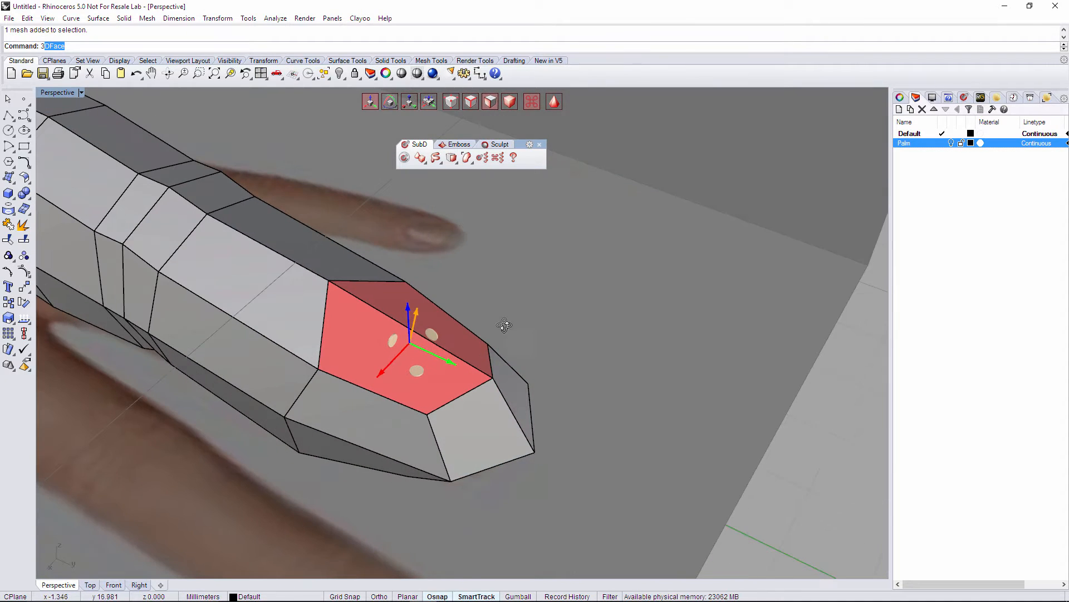
pyautogui.moveTo(502, 322); pyautogui.dragTo(543, 368, button='right')
# Move the two rear corner vertices of the nail area slightly back toward the finger's base.
pyautogui.press('1')
pyautogui.click(361, 312)
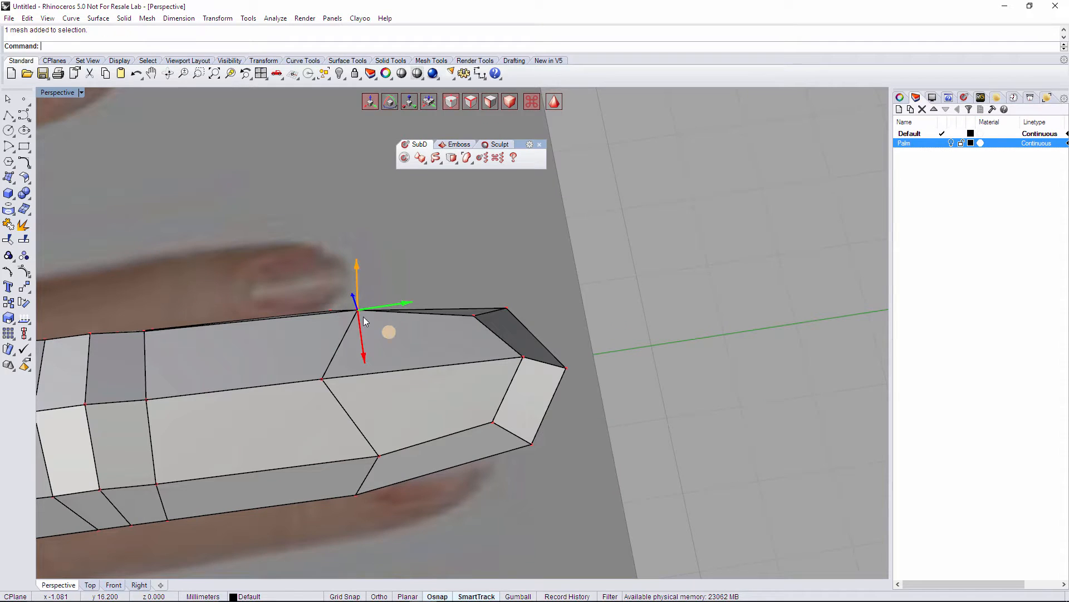
pyautogui.click(381, 460)
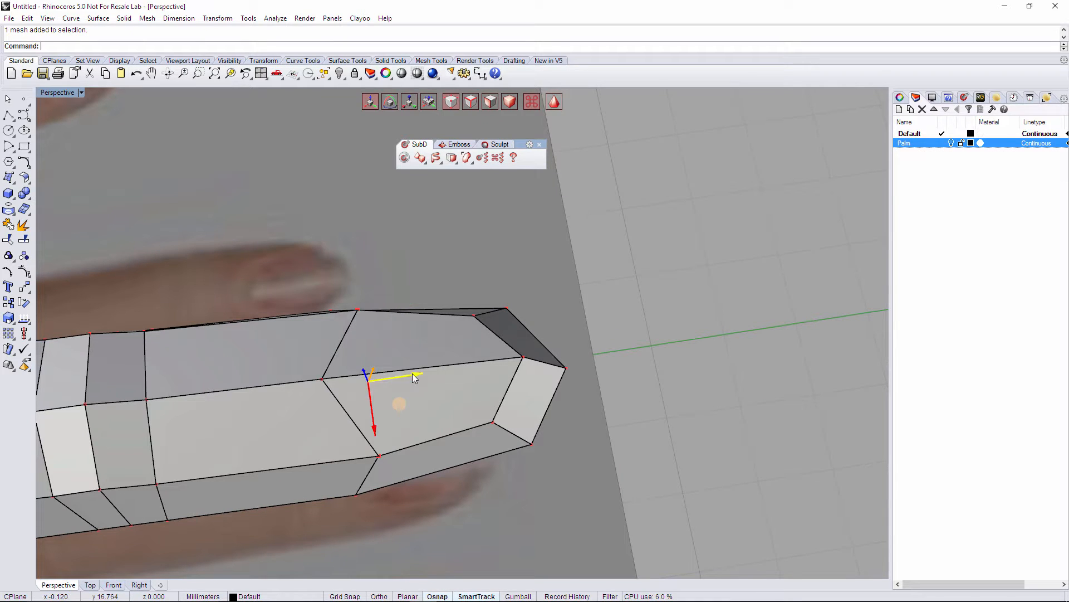
pyautogui.moveTo(412, 373); pyautogui.dragTo(401, 375)
pyautogui.moveTo(397, 376); pyautogui.dragTo(494, 317, button='right')
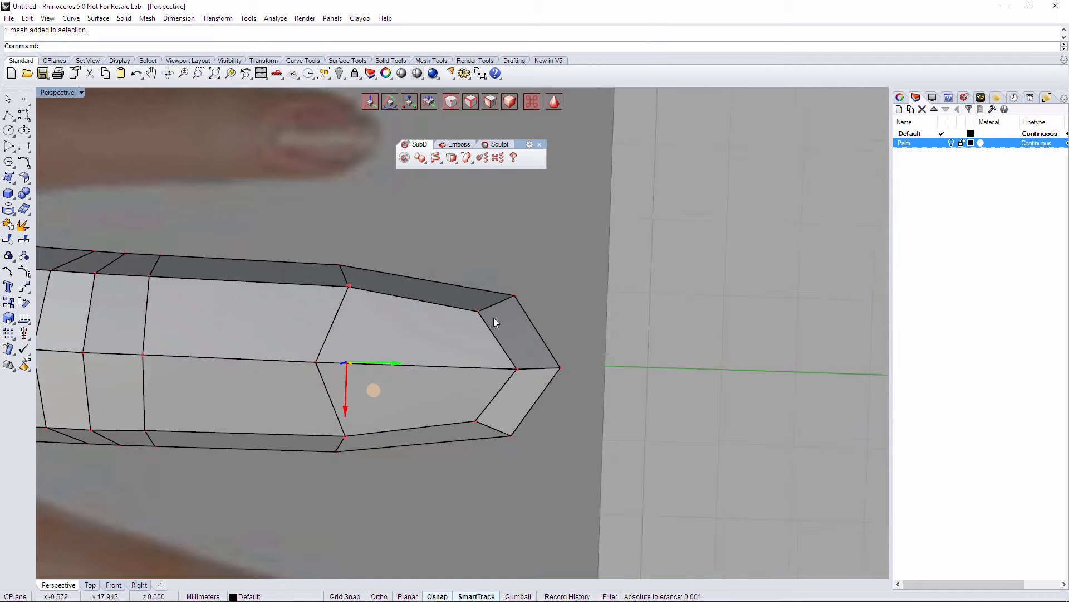
# Scale the two front corner vertices of the nail area apart across the finger's width, and preview the smoothed fingertip.
pyautogui.click(479, 310)
pyautogui.keyDown('shift'); pyautogui.click(476, 421); pyautogui.keyUp('shift')
pyautogui.press('r')
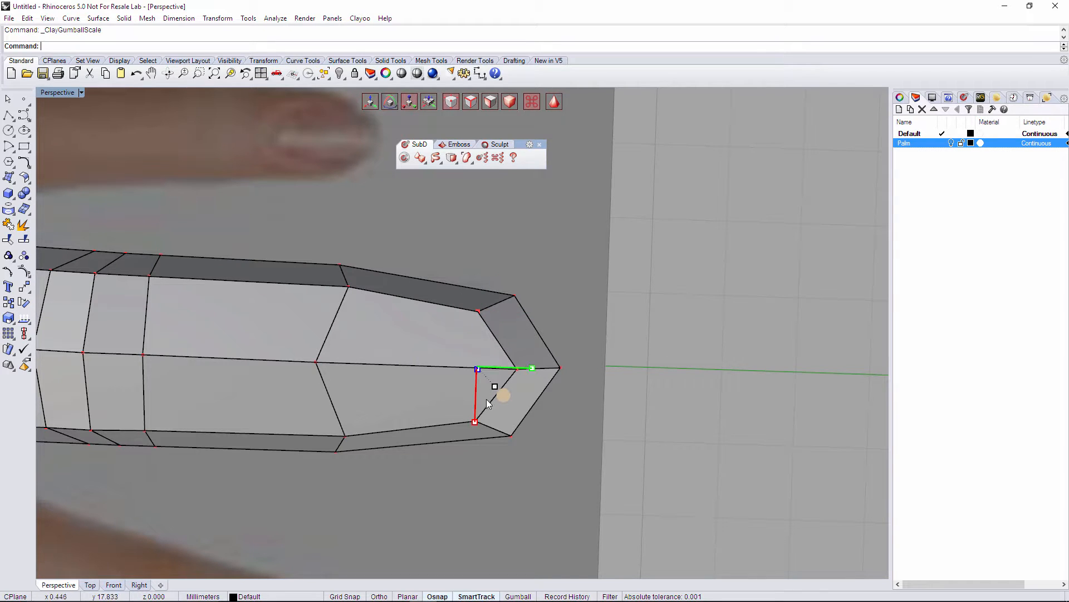
pyautogui.moveTo(474, 422); pyautogui.dragTo(475, 427)
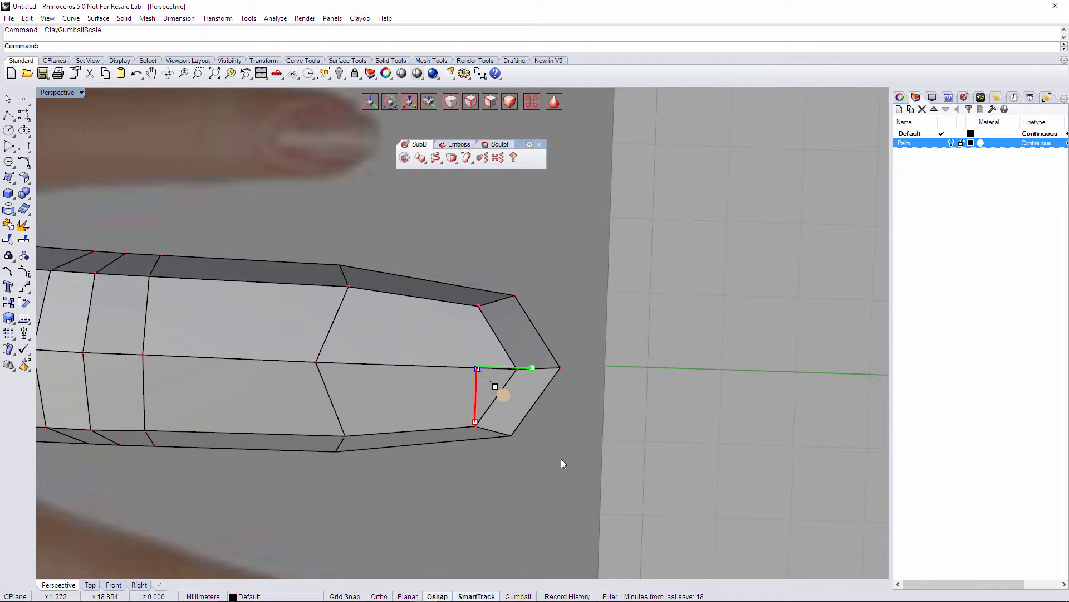
pyautogui.click(560, 459)
pyautogui.moveTo(530, 456); pyautogui.dragTo(548, 374, button='right')
pyautogui.press('Tab')
pyautogui.moveTo(548, 418)
pyautogui.mouseDown(button='right')
pyautogui.moveTo(547, 394)
pyautogui.moveTo(534, 428)
pyautogui.mouseUp(button='right')
pyautogui.press('Tab')
# Inset the two nail faces on top of the fingertip together by a distance of about 0.1.
pyautogui.press('d')
pyautogui.click(450, 333)
pyautogui.keyDown('shift'); pyautogui.click(468, 392); pyautogui.keyUp('shift')
pyautogui.moveTo(473, 408); pyautogui.dragTo(450, 380, button='right')
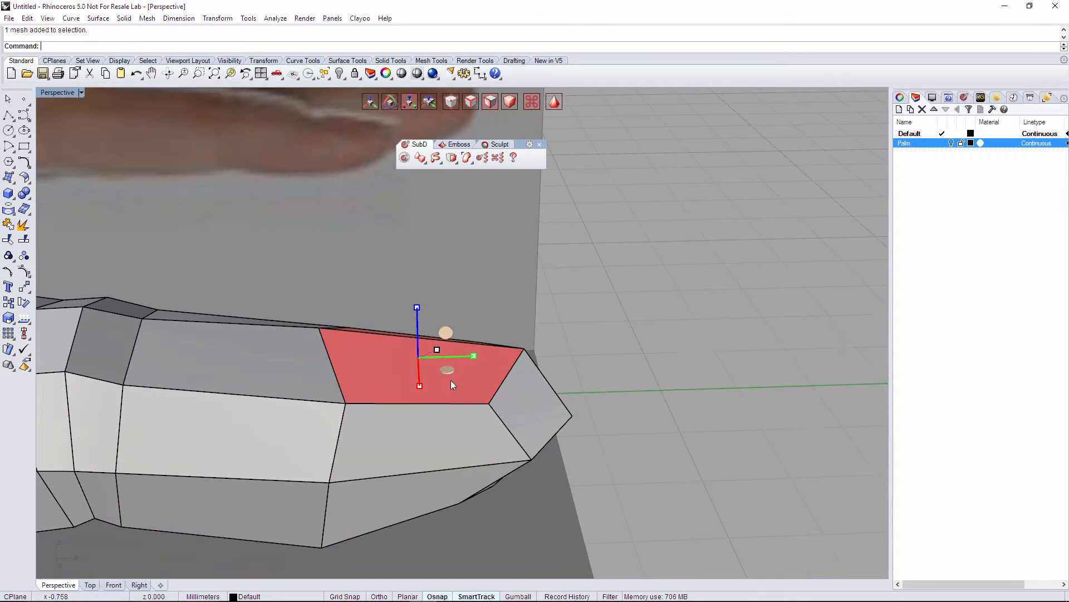
pyautogui.click(453, 158)
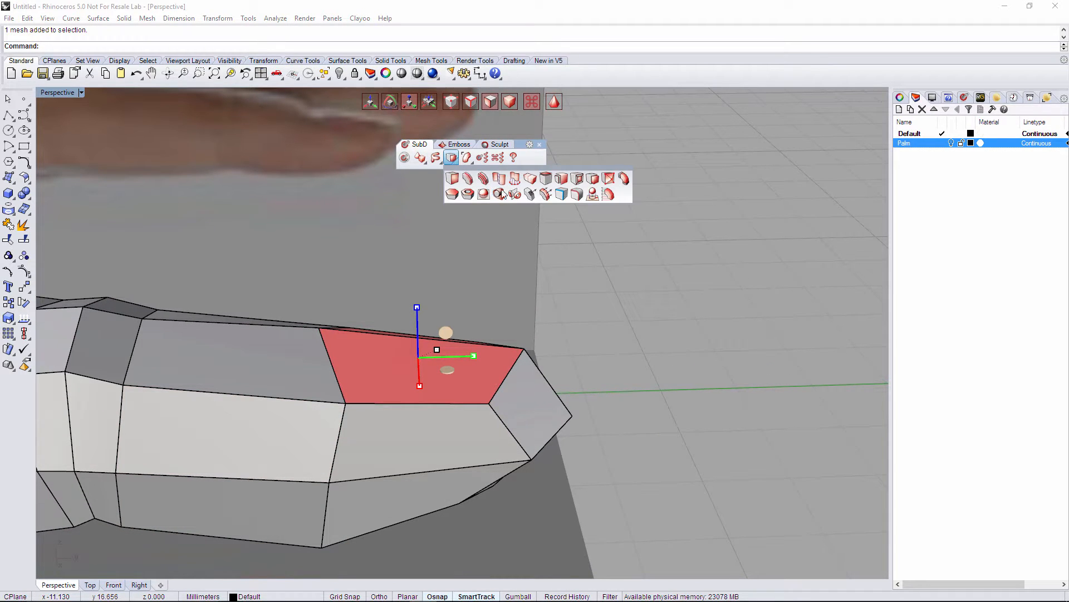
pyautogui.click(579, 180)
pyautogui.moveTo(509, 277); pyautogui.dragTo(514, 312, button='right')
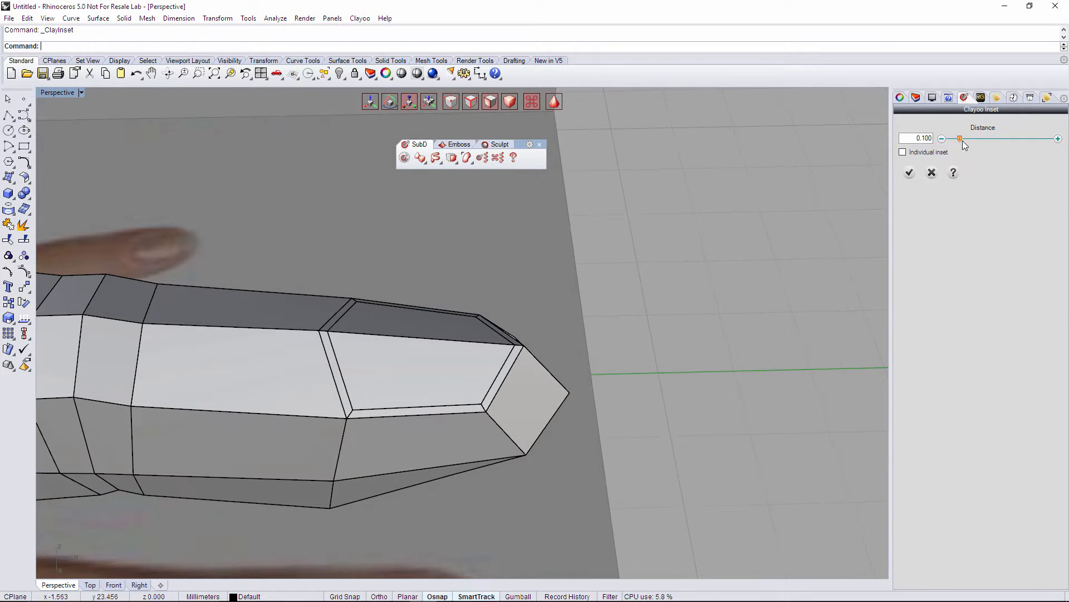
pyautogui.moveTo(962, 140); pyautogui.dragTo(962, 139)
pyautogui.moveTo(692, 281); pyautogui.dragTo(845, 218, button='right')
pyautogui.click(910, 173)
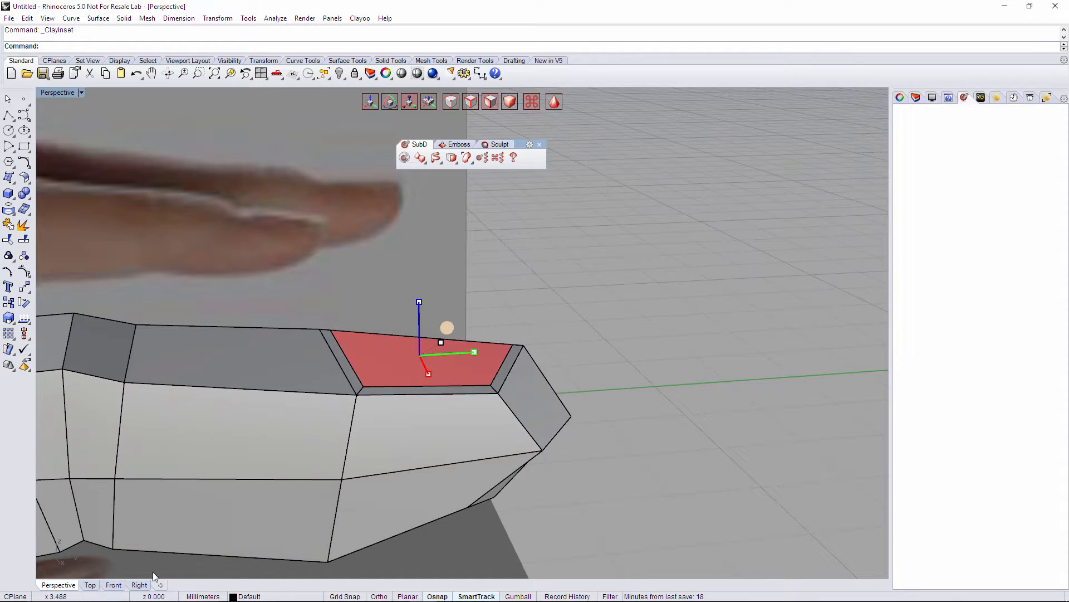
# Tilt the inset nail faces in the side view so their front end rises and rear end sinks, and shift them slightly forward.
pyautogui.click(139, 584)
pyautogui.scroll(3, 347, 389)
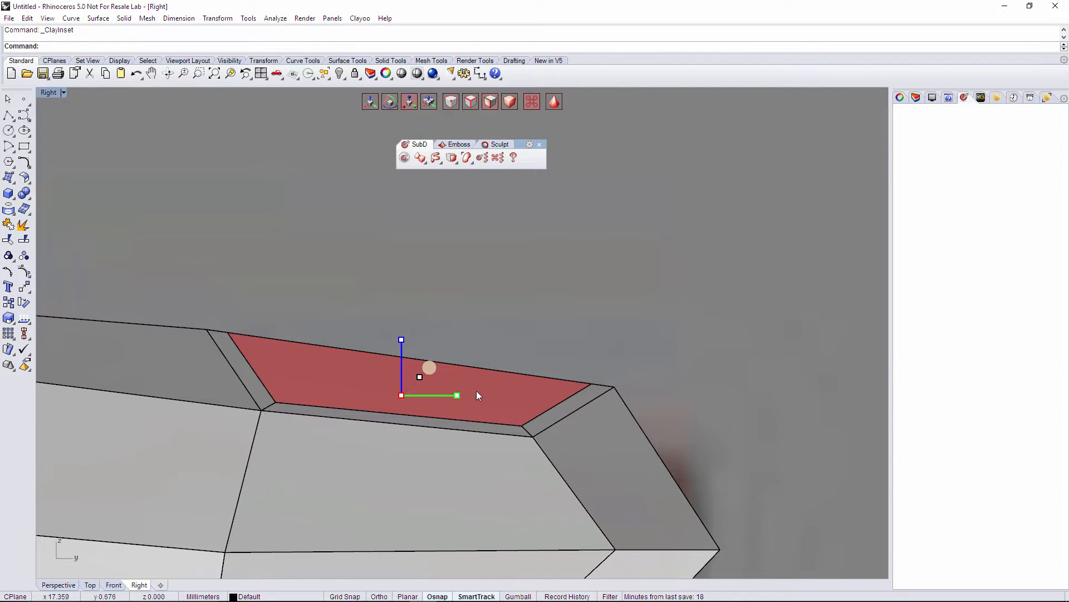
pyautogui.press('e')
pyautogui.moveTo(437, 424)
pyautogui.mouseDown()
pyautogui.moveTo(439, 396)
pyautogui.moveTo(454, 396)
pyautogui.mouseUp()
pyautogui.press('w')
pyautogui.click(489, 318)
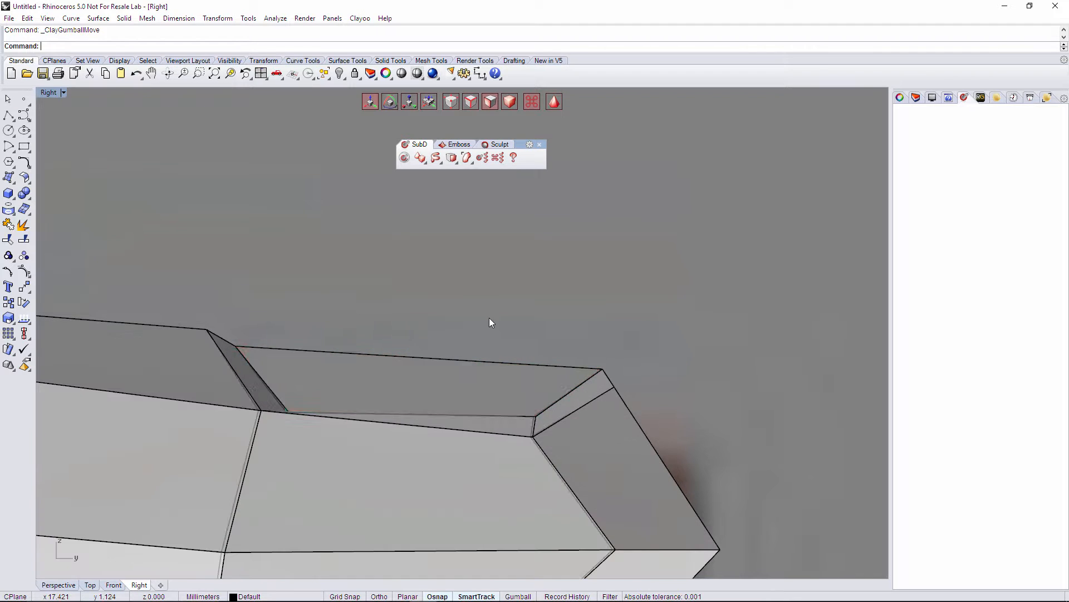
# Preview the smoothed fingertip and examine the recessed nail and the rest of the finger in side and perspective views.
pyautogui.scroll(-11, 484, 334)
pyautogui.press('Tab')
pyautogui.scroll(-8, 496, 360)
pyautogui.press('Tab')
pyautogui.scroll(10, 496, 360)
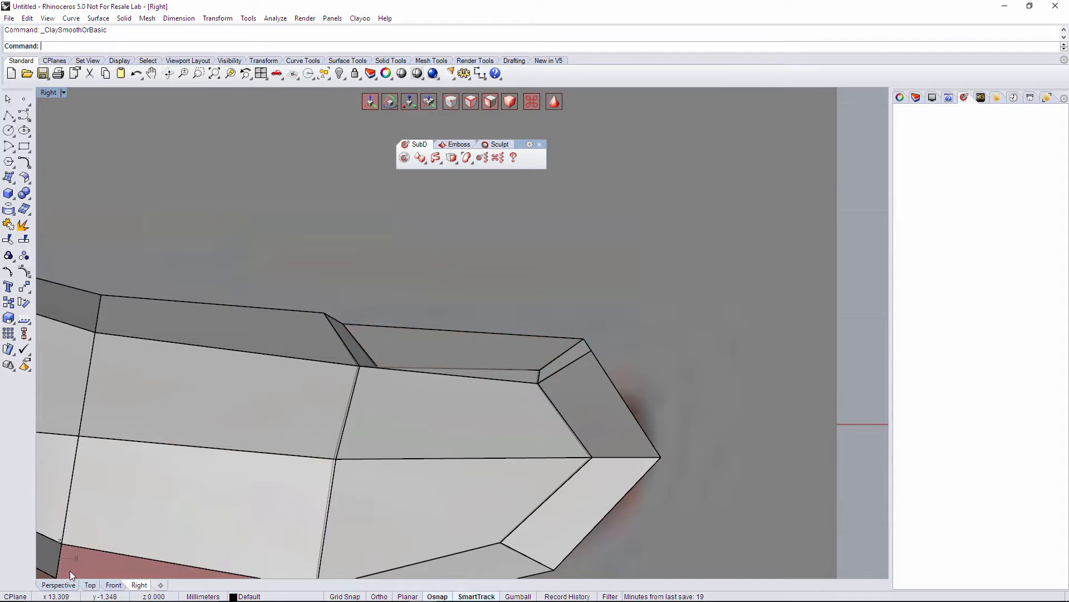
pyautogui.click(58, 585)
pyautogui.moveTo(88, 572); pyautogui.dragTo(329, 382, button='right')
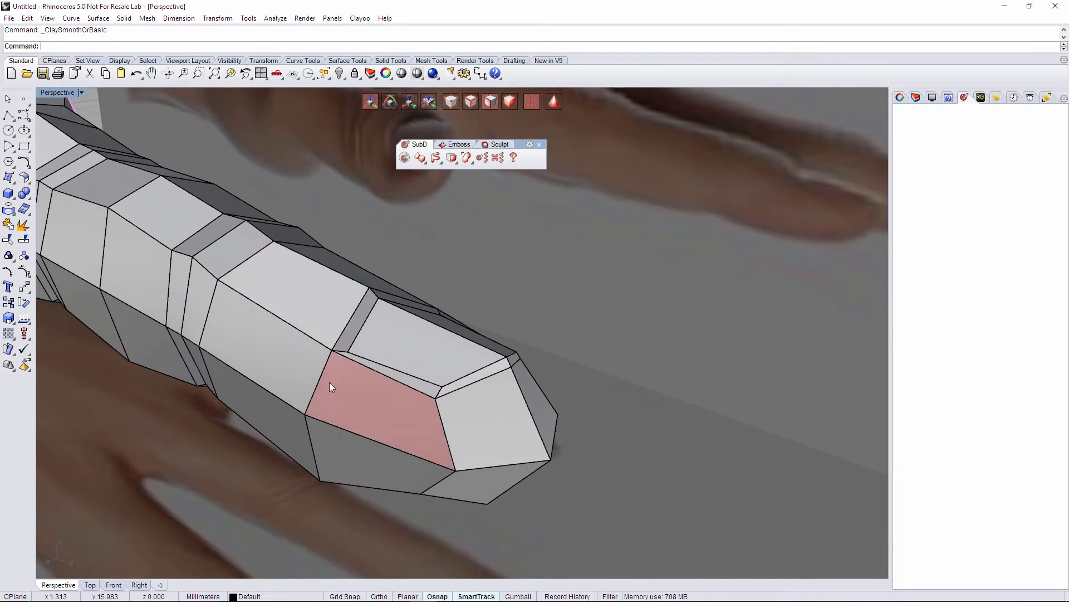
pyautogui.scroll(-6, 388, 342)
pyautogui.keyDown('shift'); pyautogui.moveTo(387, 342); pyautogui.dragTo(689, 340, button='right'); pyautogui.keyUp('shift')
pyautogui.scroll(4, 689, 340)
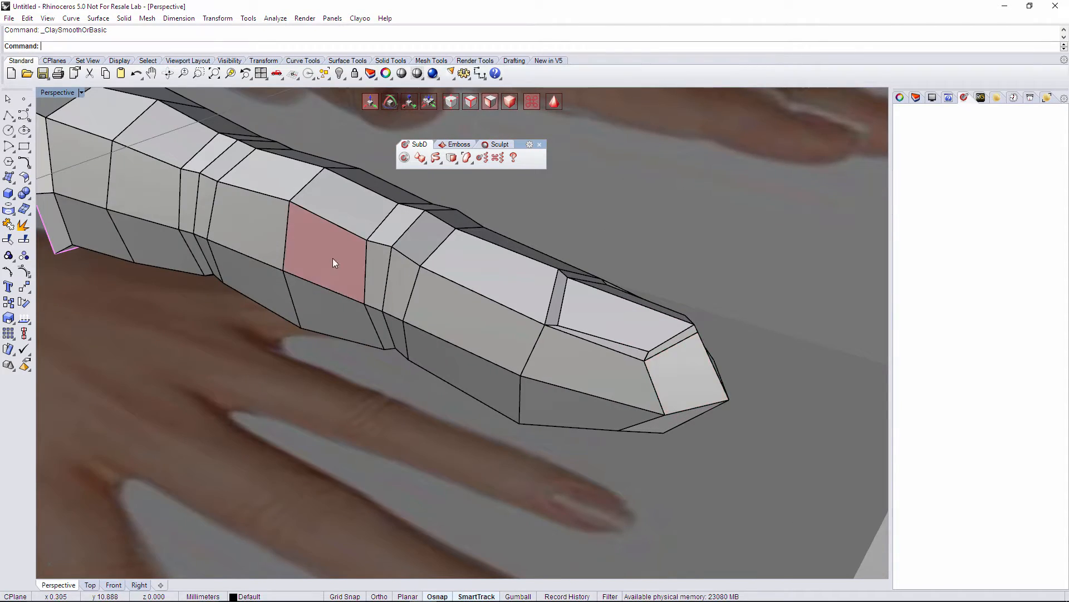
pyautogui.keyDown('shift'); pyautogui.moveTo(333, 259); pyautogui.dragTo(403, 314, button='right'); pyautogui.keyUp('shift')
# Raise the underside vertices of the finger's base segment and of the first joint crease in the side view.
pyautogui.click(141, 587)
pyautogui.scroll(-6, 270, 459)
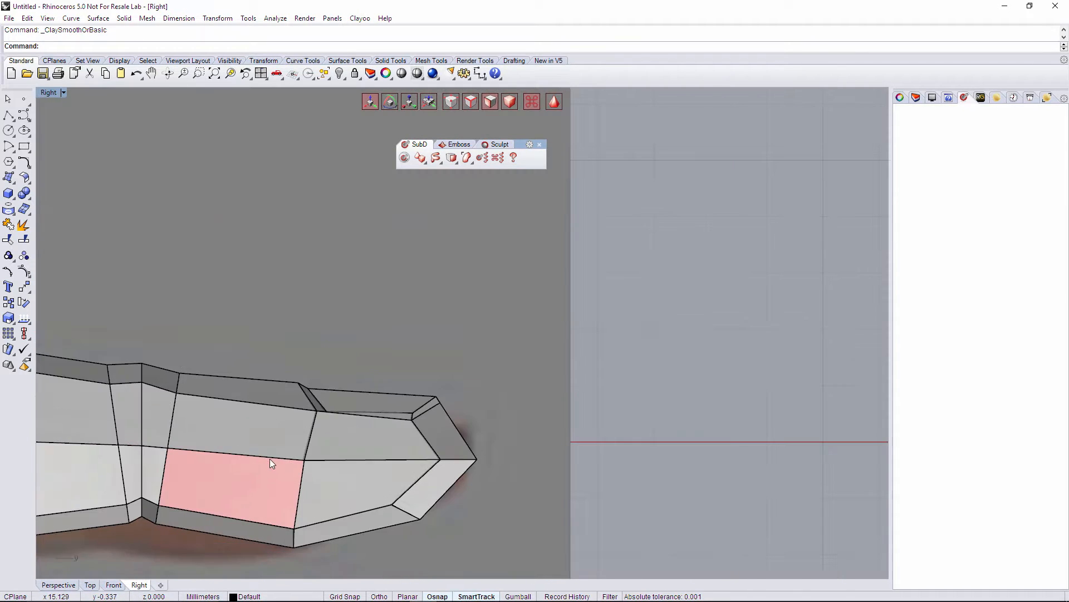
pyautogui.moveTo(269, 459); pyautogui.dragTo(635, 357, button='right')
pyautogui.scroll(-6, 530, 341)
pyautogui.scroll(3, 316, 399)
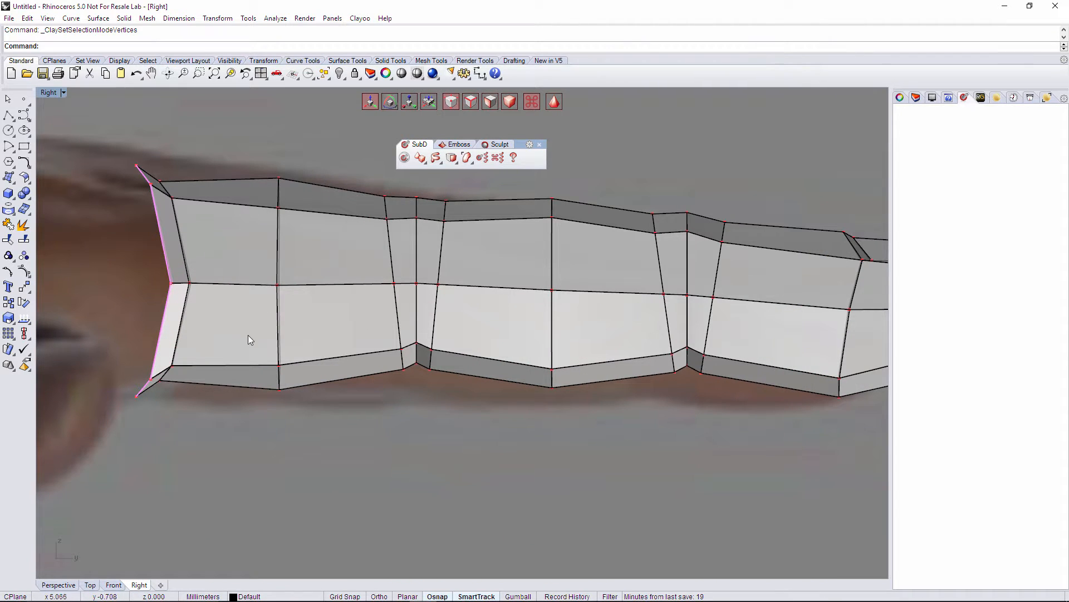
pyautogui.click(274, 341)
pyautogui.moveTo(276, 334); pyautogui.dragTo(277, 322)
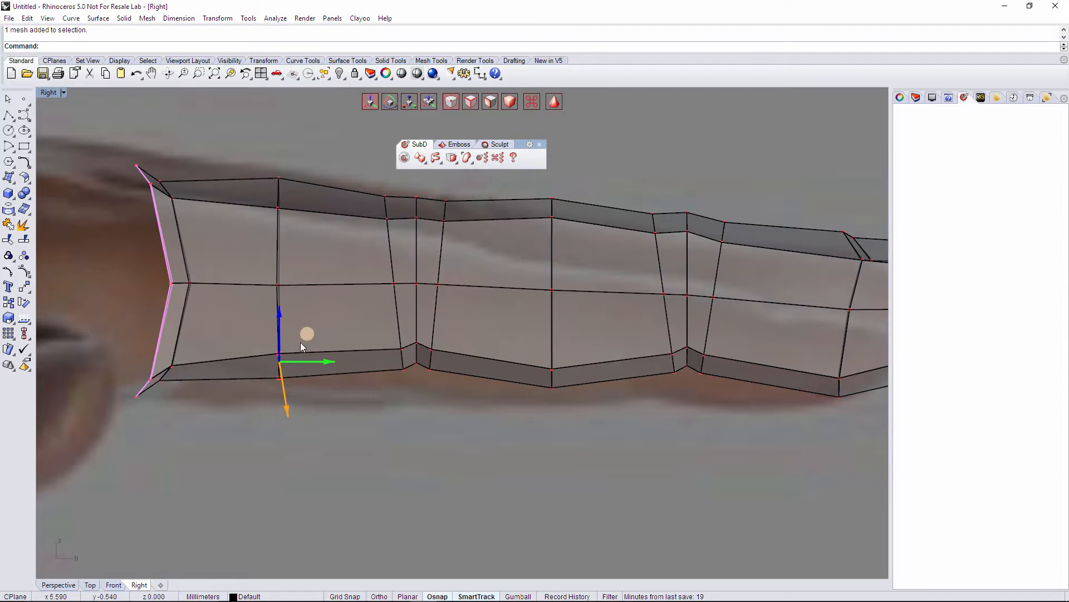
pyautogui.moveTo(377, 314); pyautogui.dragTo(452, 383)
pyautogui.moveTo(416, 329); pyautogui.dragTo(417, 316)
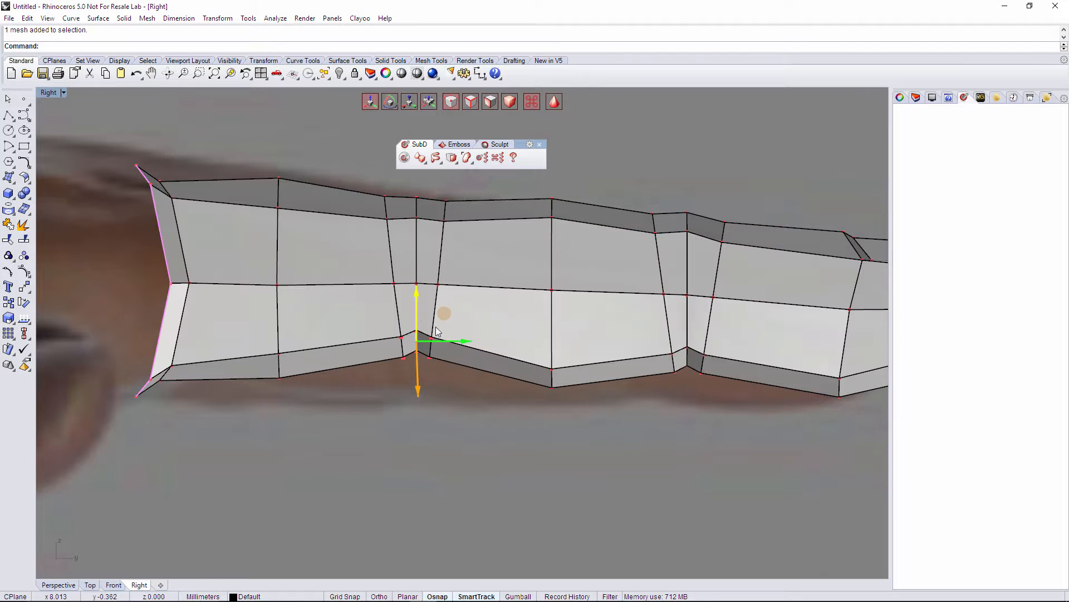
# Raise the underside vertices of the middle segment, the second joint crease and the fingertip pad slightly in the side view.
pyautogui.moveTo(510, 367); pyautogui.dragTo(323, 406, button='right')
pyautogui.moveTo(328, 397); pyautogui.dragTo(389, 439)
pyautogui.moveTo(365, 384); pyautogui.dragTo(364, 370)
pyautogui.moveTo(465, 370); pyautogui.dragTo(546, 444)
pyautogui.moveTo(500, 369); pyautogui.dragTo(499, 362)
pyautogui.moveTo(632, 409); pyautogui.dragTo(496, 424, button='right')
pyautogui.moveTo(495, 420); pyautogui.dragTo(536, 463)
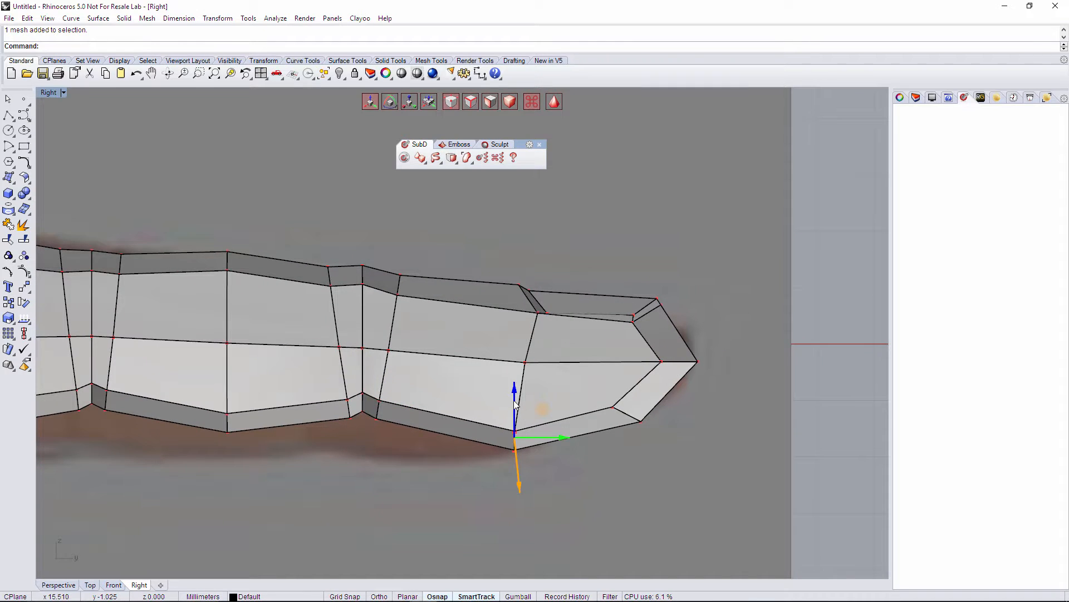
pyautogui.moveTo(515, 403); pyautogui.dragTo(514, 398)
pyautogui.click(580, 450)
# Move the vertex rings of the second joint slightly toward the fingertip in the side view.
pyautogui.scroll(-8, 515, 419)
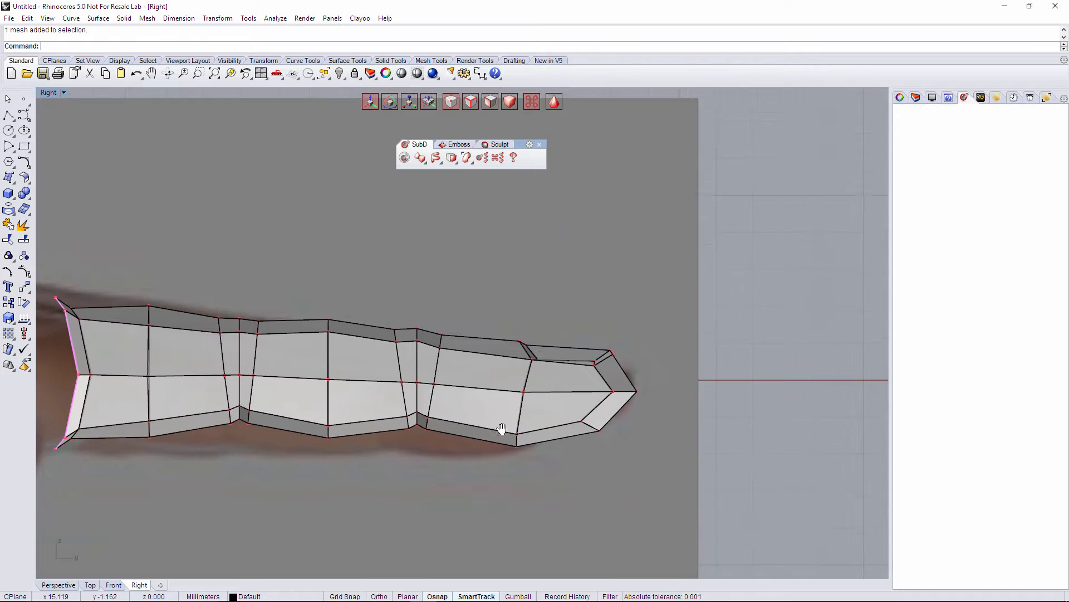
pyautogui.scroll(4, 509, 440)
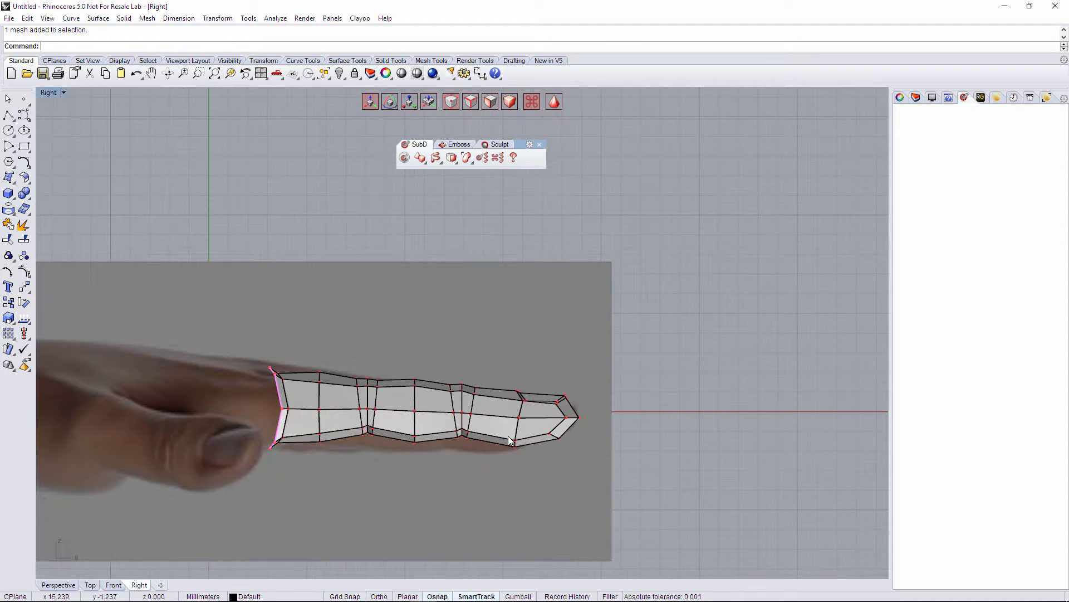
pyautogui.scroll(5, 451, 385)
pyautogui.moveTo(513, 498); pyautogui.dragTo(512, 494)
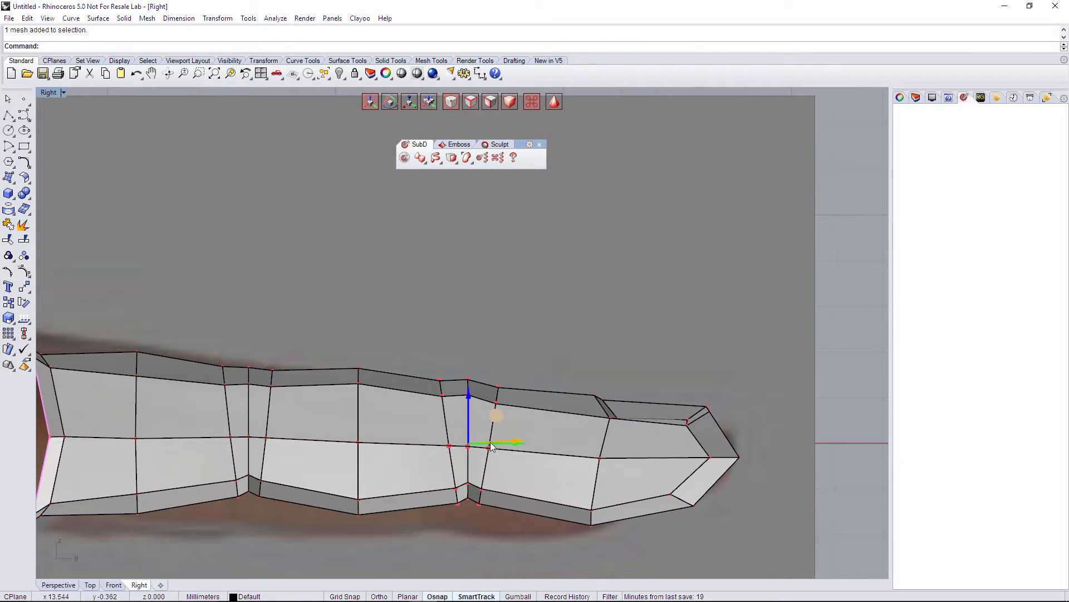
pyautogui.moveTo(497, 415); pyautogui.dragTo(506, 423)
# Compare the finger's shape with the blueprint images in the side, perspective and top views.
pyautogui.scroll(-8, 517, 423)
pyautogui.scroll(-2, 521, 428)
pyautogui.moveTo(457, 477); pyautogui.dragTo(481, 486, button='right')
pyautogui.click(480, 499)
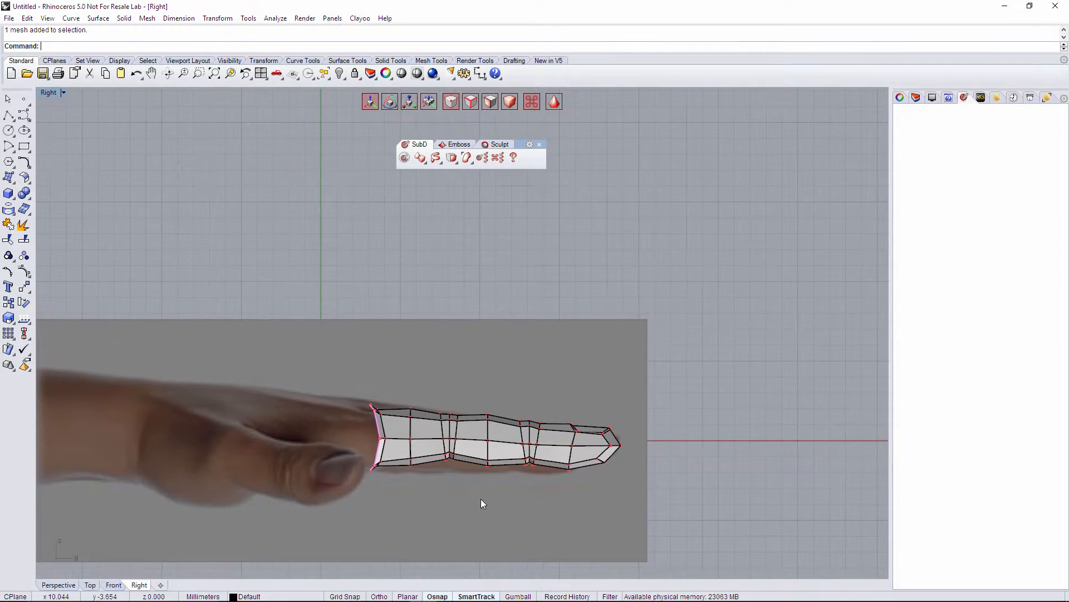
pyautogui.scroll(-8, 497, 478)
pyautogui.scroll(12, 497, 478)
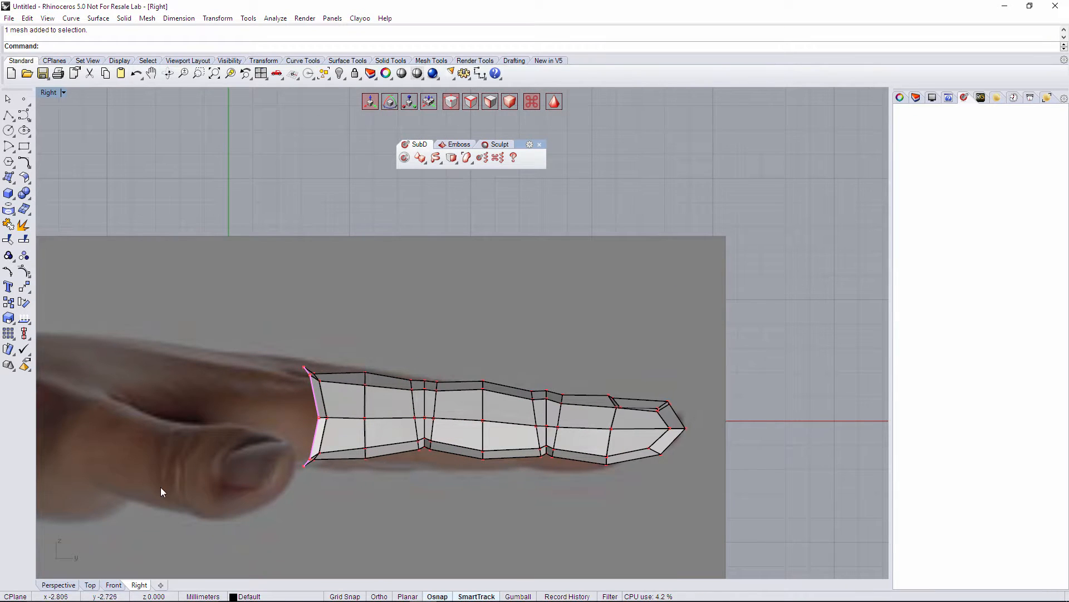
pyautogui.click(58, 584)
pyautogui.click(90, 585)
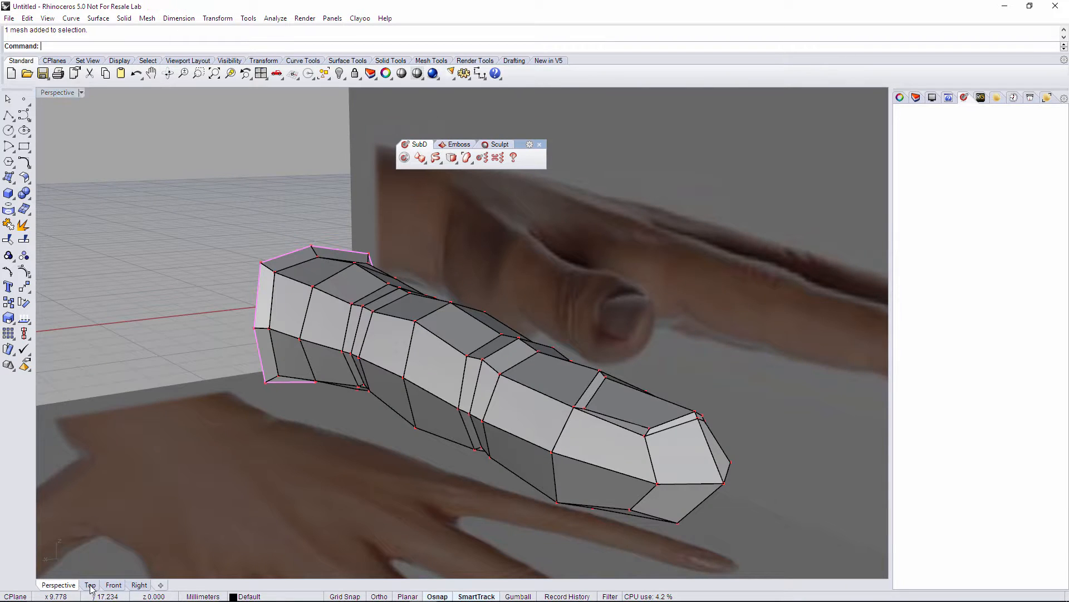
pyautogui.moveTo(430, 376); pyautogui.dragTo(474, 412, button='right')
pyautogui.scroll(4, 432, 289)
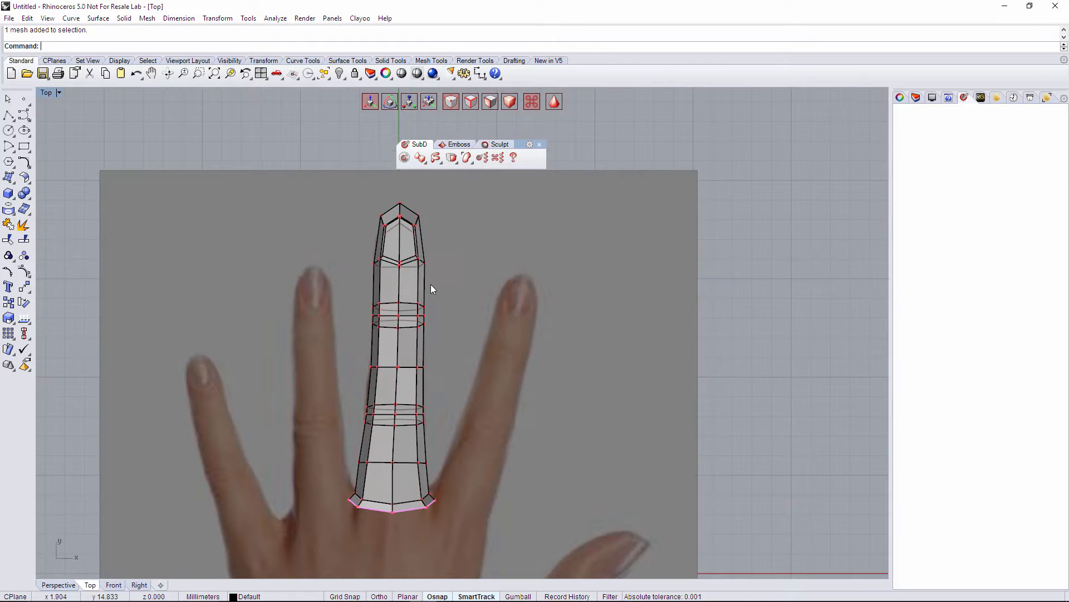
pyautogui.click(425, 339)
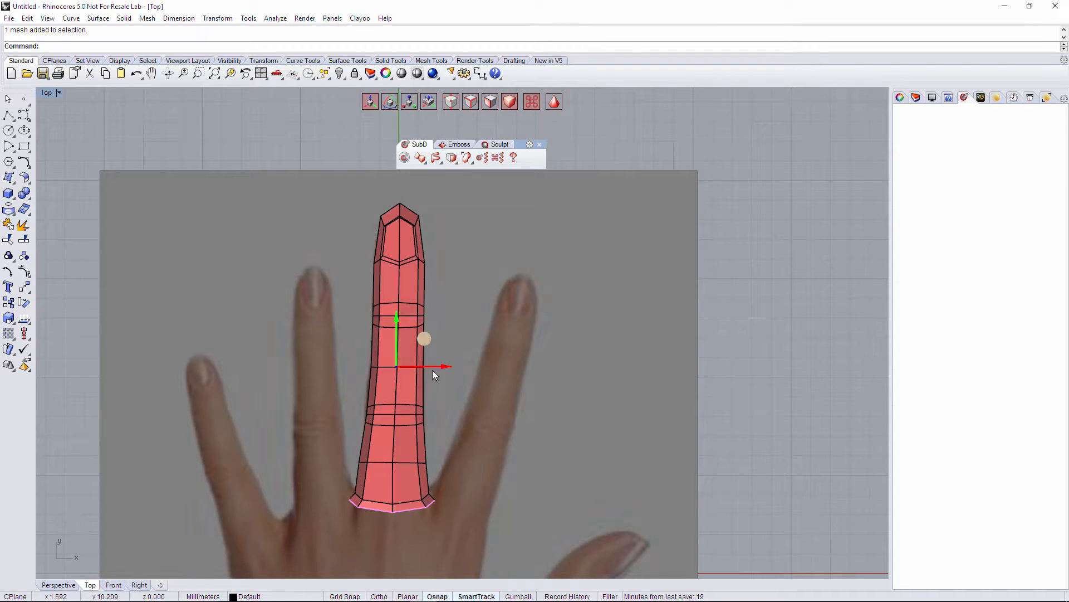
pyautogui.moveTo(433, 371); pyautogui.dragTo(509, 375)
pyautogui.hotkey('ctrl', 'z')
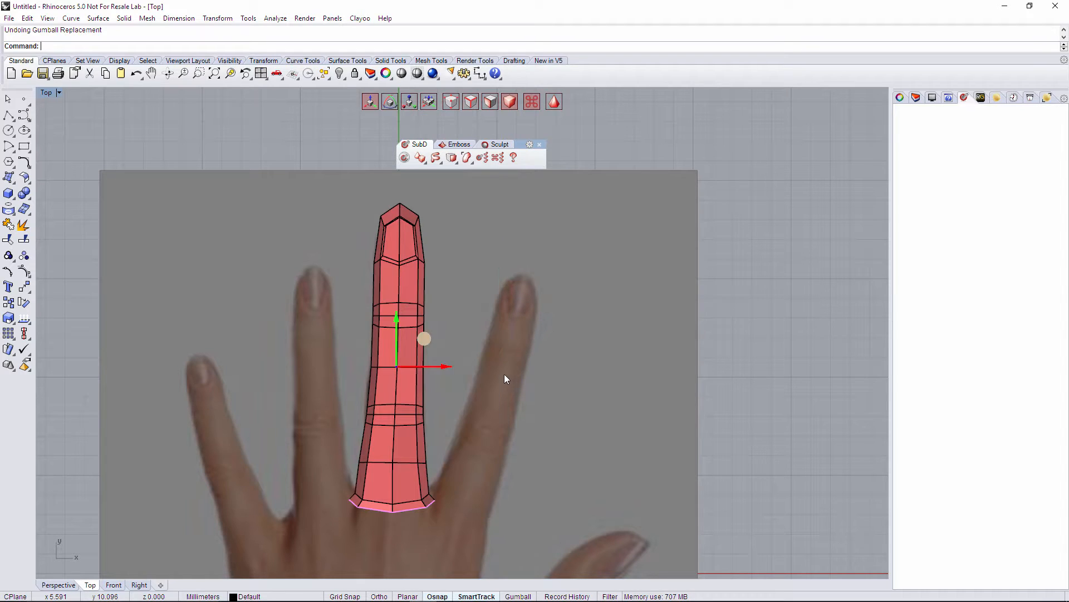
pyautogui.click(502, 391)
# Scale the edge loop around the middle of the finger's second segment slightly wider across the finger in the top view.
pyautogui.scroll(8, 442, 375)
pyautogui.press('s')
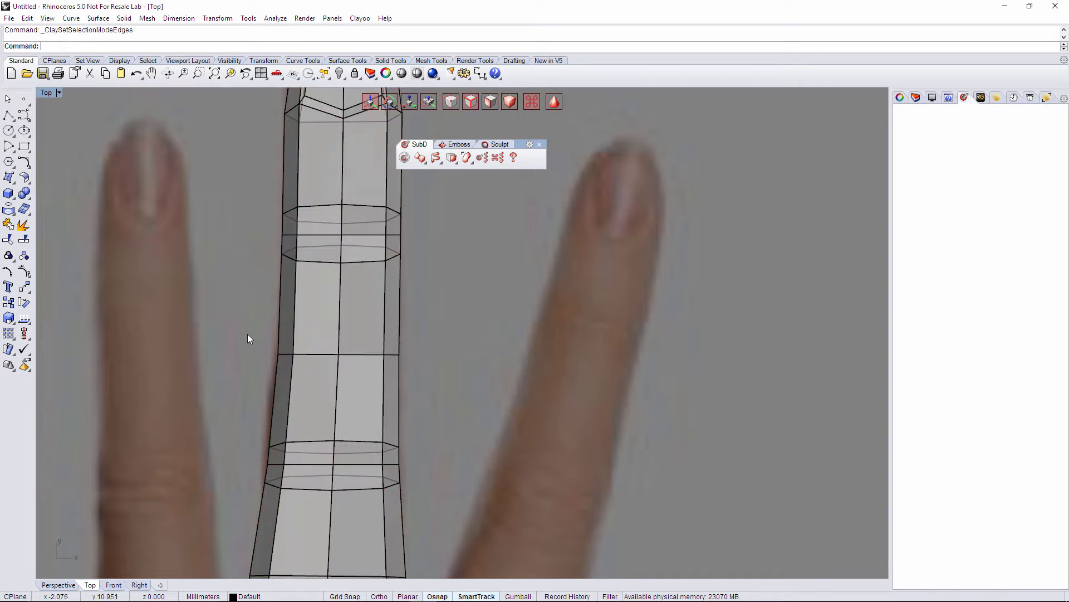
pyautogui.click(390, 354)
pyautogui.moveTo(395, 355); pyautogui.dragTo(399, 356)
pyautogui.moveTo(401, 420); pyautogui.dragTo(374, 462, button='right')
pyautogui.scroll(-4, 372, 358)
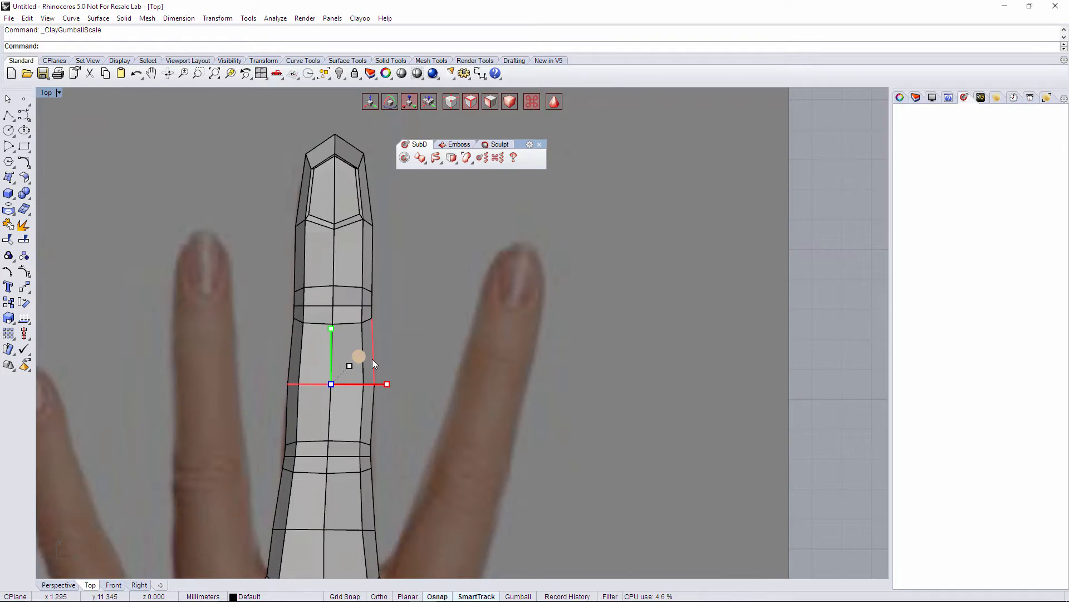
pyautogui.moveTo(372, 359); pyautogui.dragTo(337, 242, button='right')
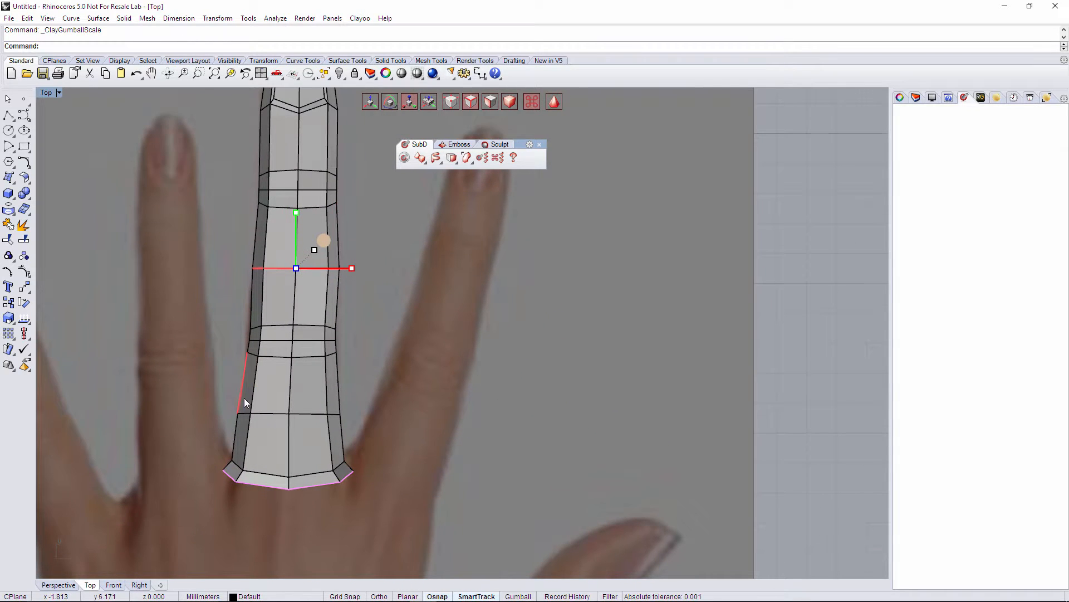
# Scale the edges around the finger's flared open base slightly inward in the top view.
pyautogui.scroll(-2, 244, 398)
pyautogui.scroll(4, 256, 430)
pyautogui.moveTo(187, 443); pyautogui.dragTo(382, 510)
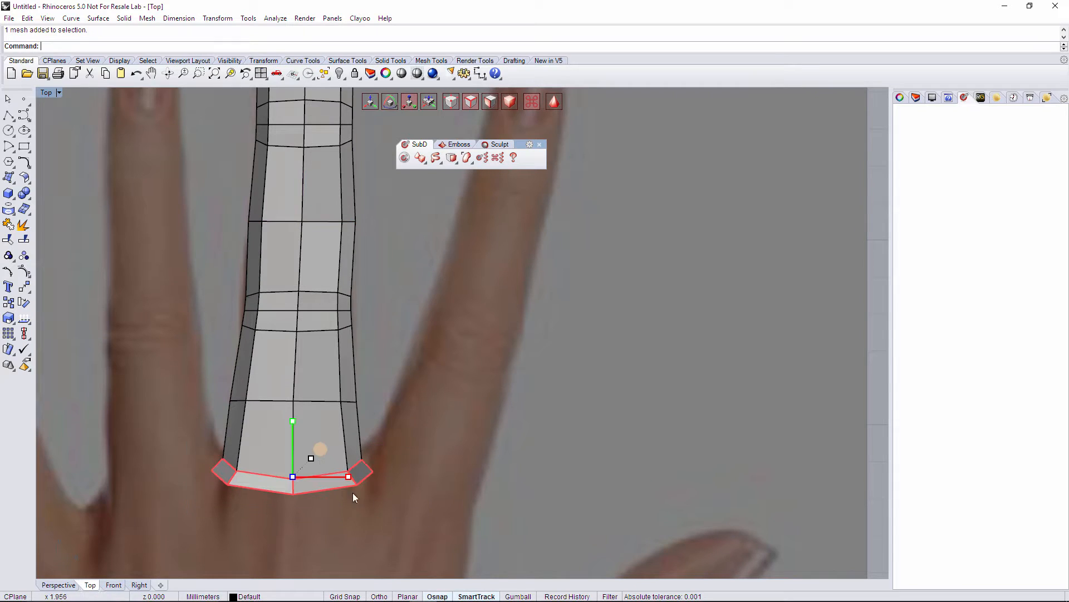
pyautogui.hotkey('ctrl', 'alt', 'g')
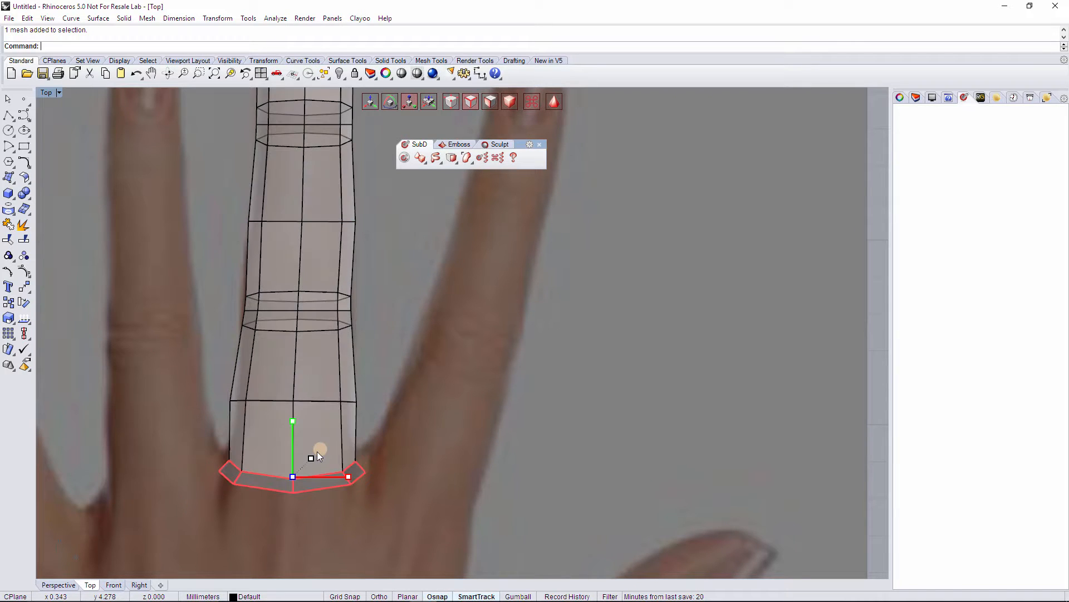
pyautogui.hotkey('ctrl', 'z')
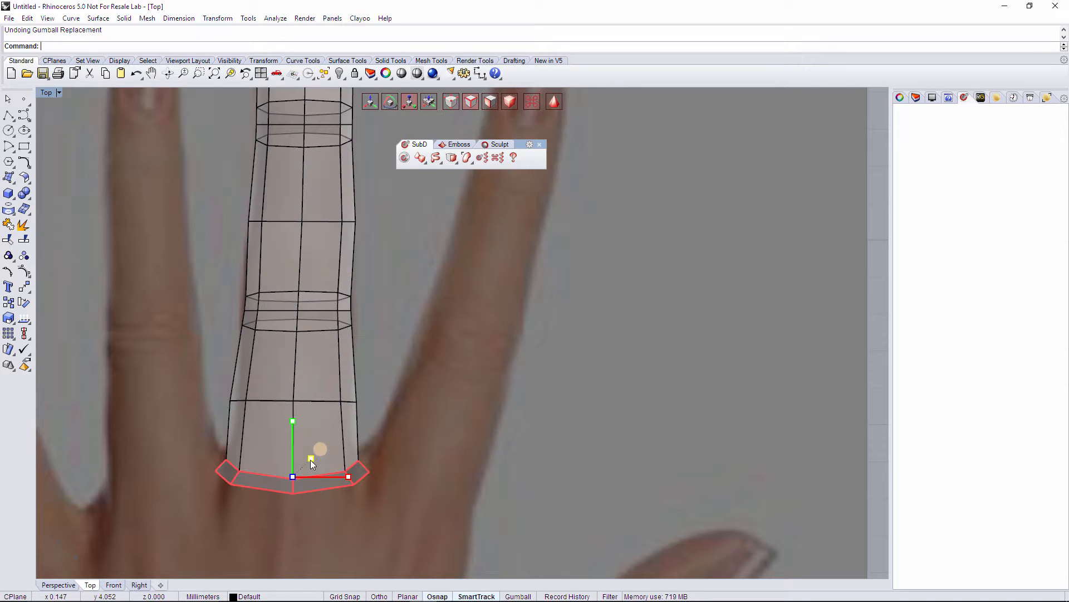
pyautogui.scroll(-3, 404, 453)
pyautogui.scroll(3, 435, 420)
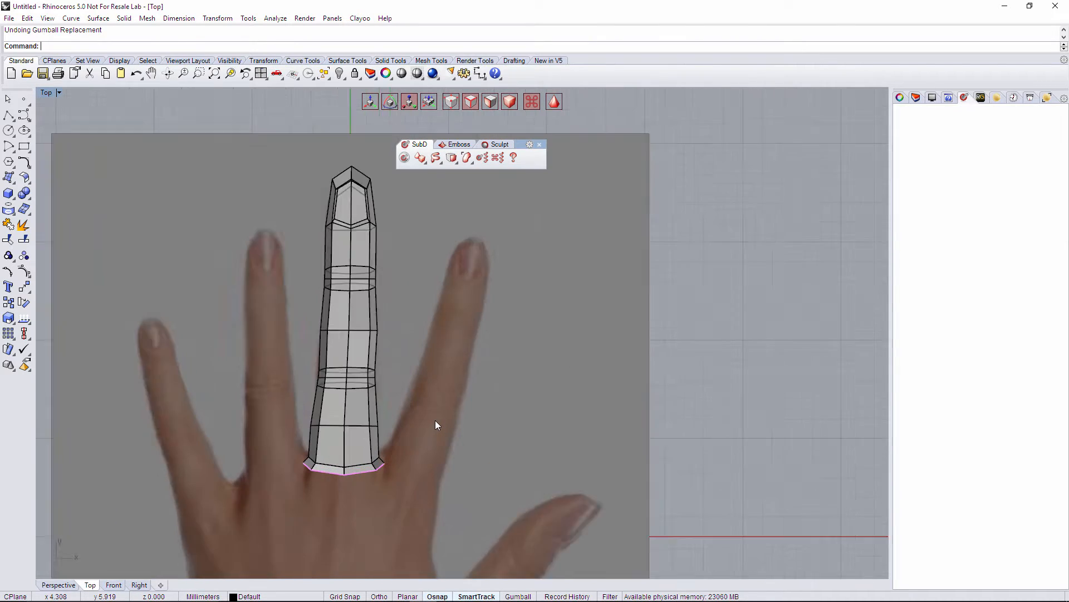
pyautogui.scroll(-3, 445, 418)
pyautogui.scroll(1, 450, 410)
pyautogui.scroll(1, 483, 418)
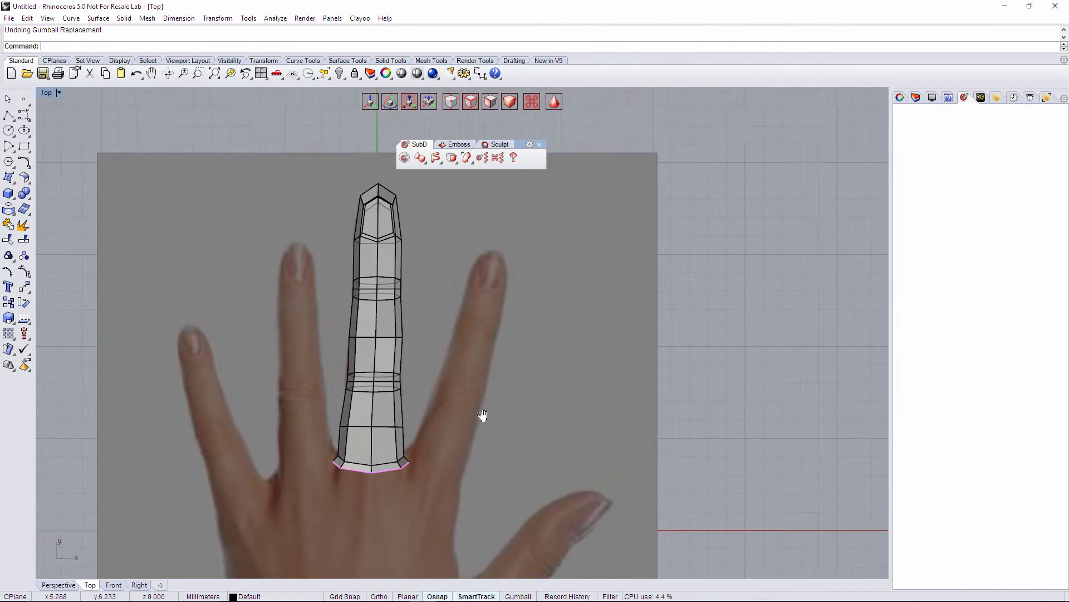
# Save the model as a Rhino 5 3D model file named hand_1.
pyautogui.hotkey('ctrl', 's')
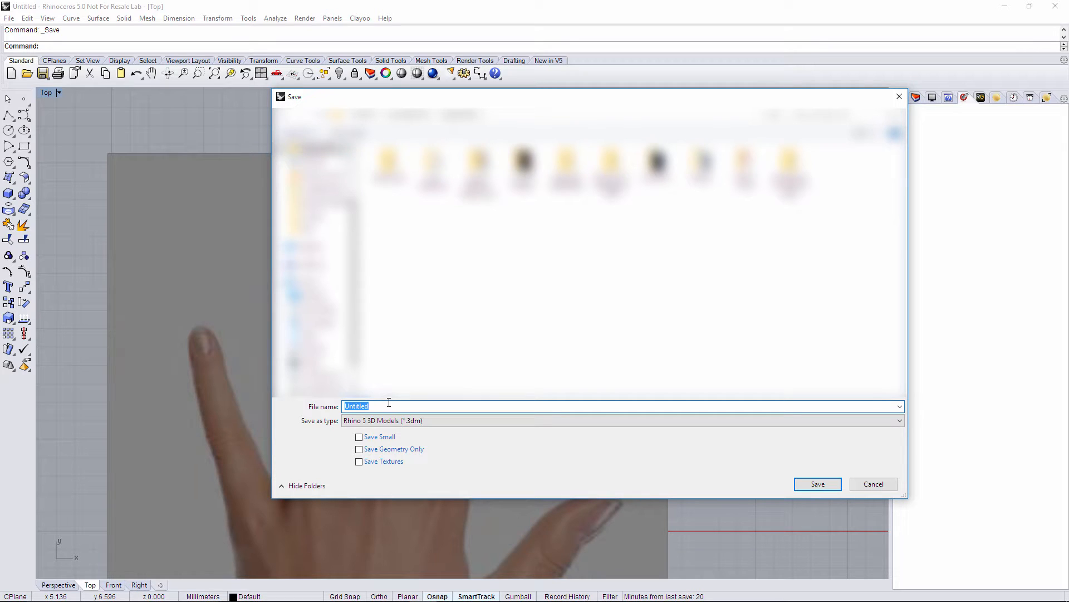
pyautogui.write('hand')
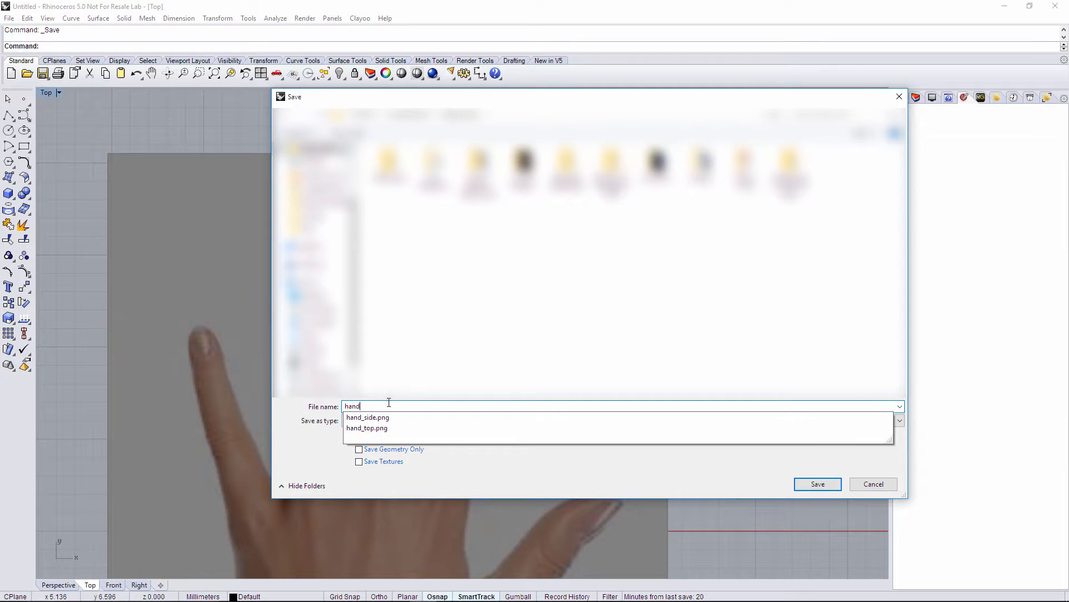
pyautogui.write('_1')
pyautogui.press('Return')
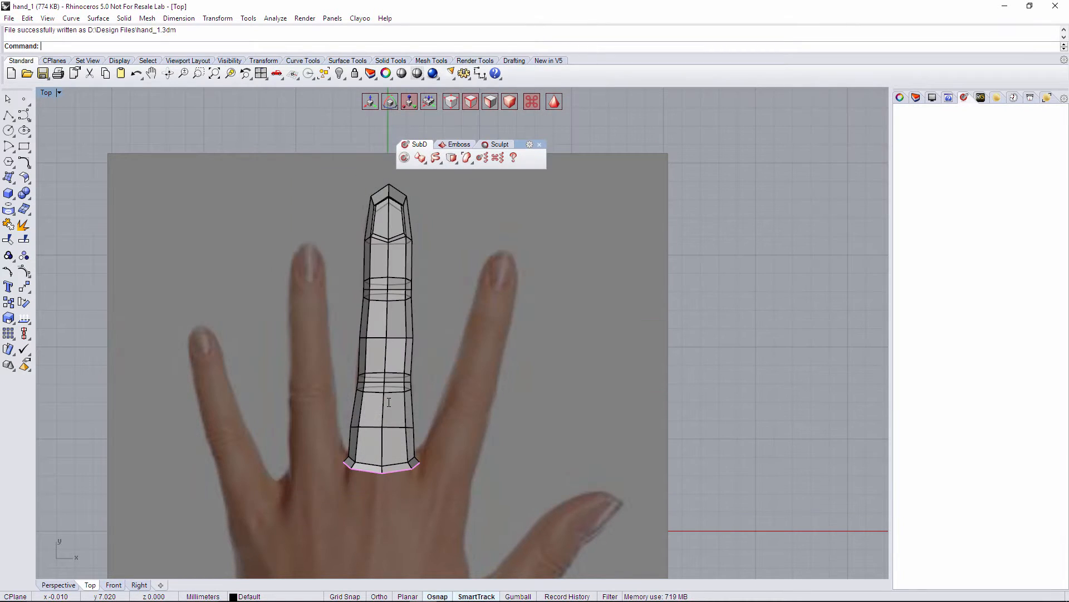
# Select the whole finger in the perspective view and create a new layer named Fingers.
pyautogui.scroll(-4, 389, 402)
pyautogui.moveTo(417, 414); pyautogui.dragTo(383, 343, button='right')
pyautogui.scroll(8, 392, 368)
pyautogui.scroll(-4, 392, 452)
pyautogui.click(76, 585)
pyautogui.moveTo(186, 516); pyautogui.dragTo(459, 384, button='right')
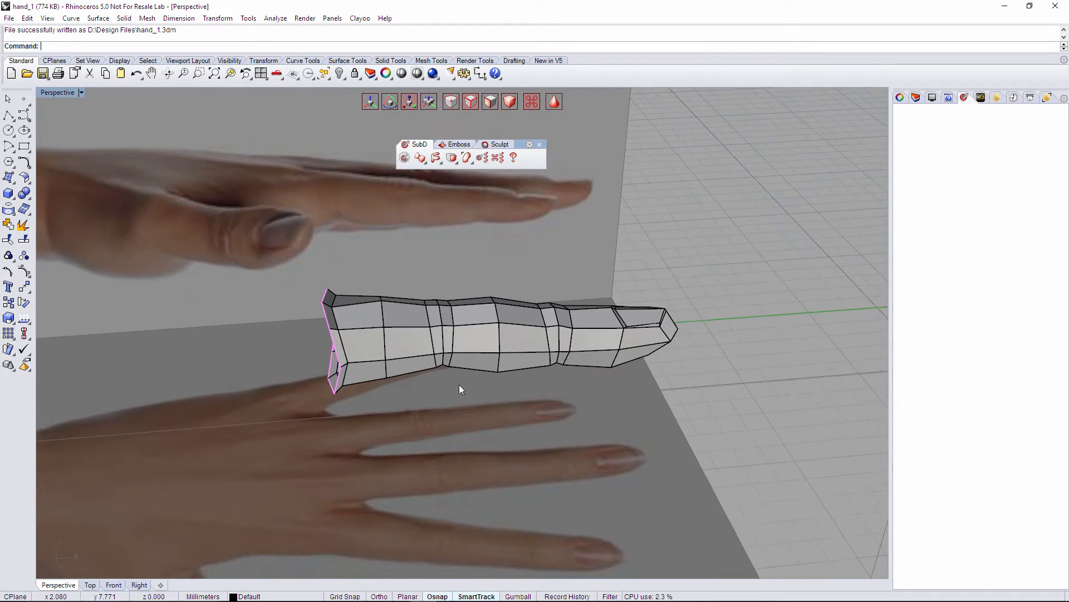
pyautogui.click(537, 323)
pyautogui.click(915, 98)
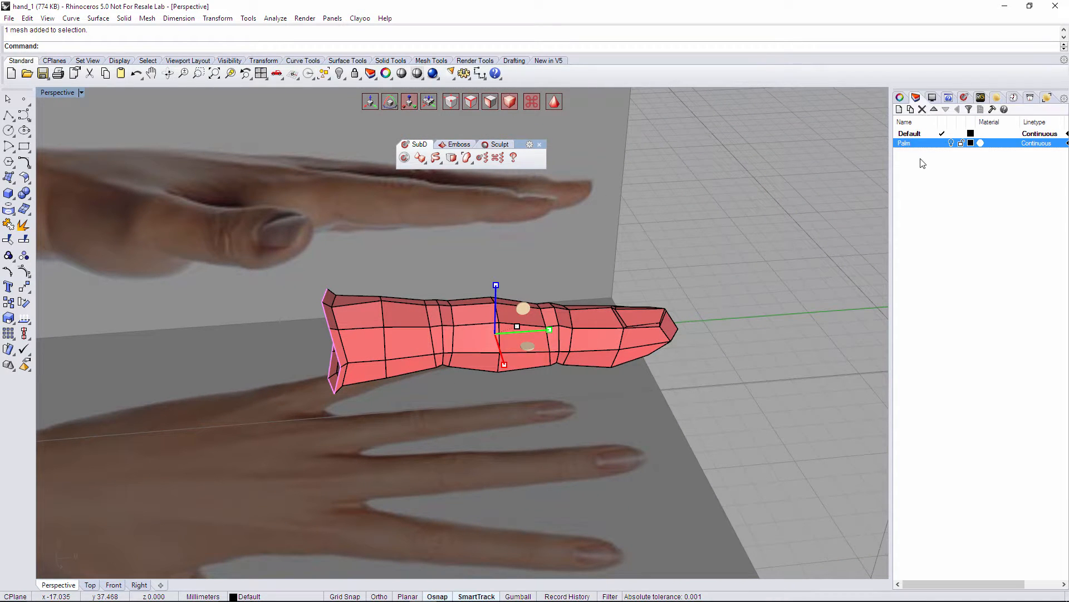
pyautogui.rightClick(920, 159)
pyautogui.click(940, 164)
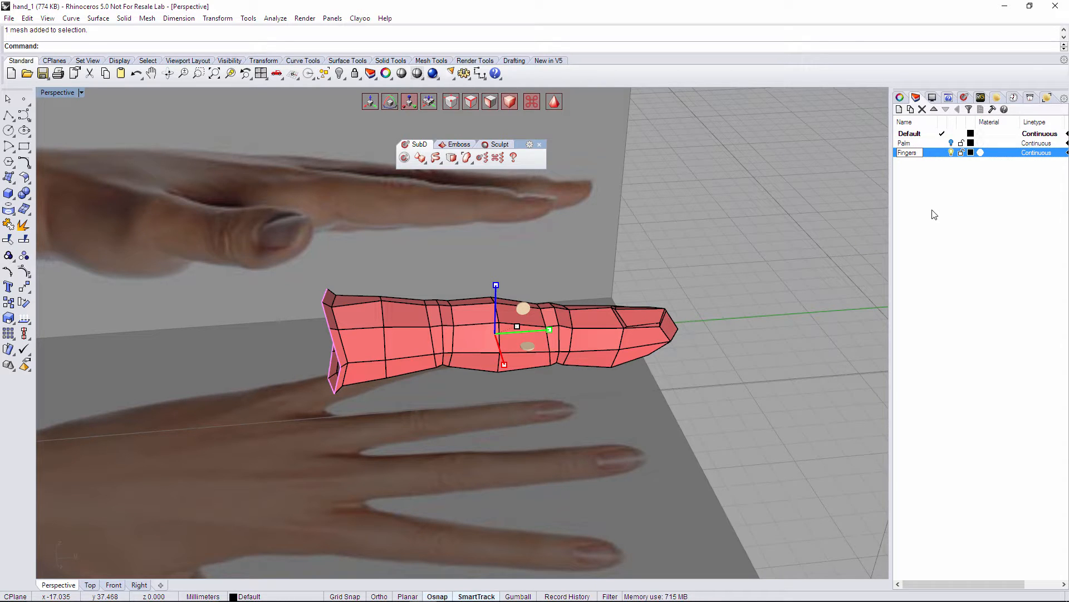
# Assign the selected finger to the Fingers layer and turn on the Palm layer's visibility.
pyautogui.rightClick(909, 155)
pyautogui.click(950, 347)
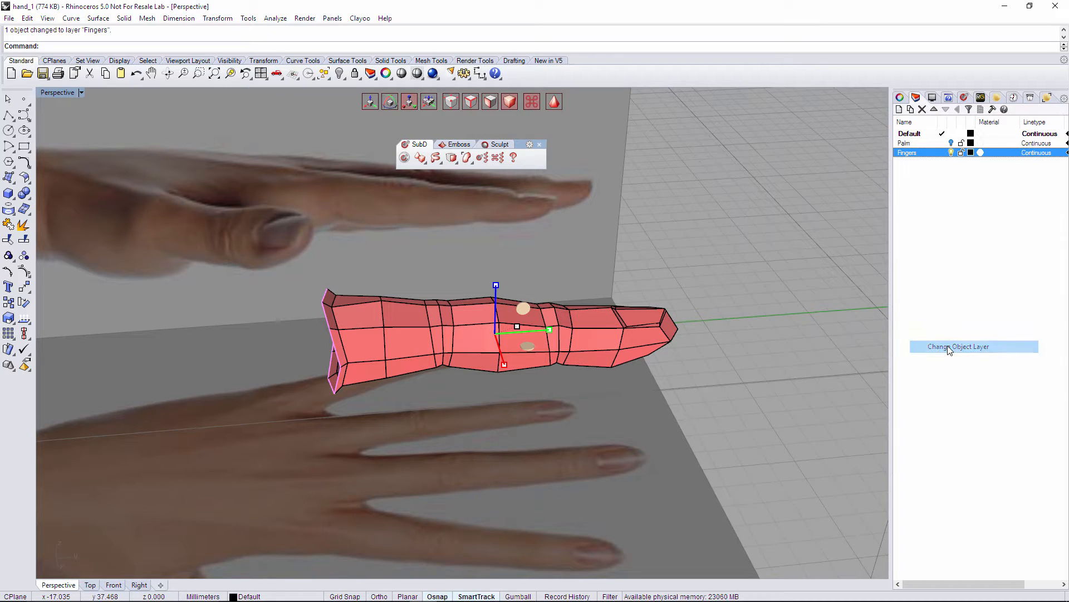
pyautogui.click(953, 148)
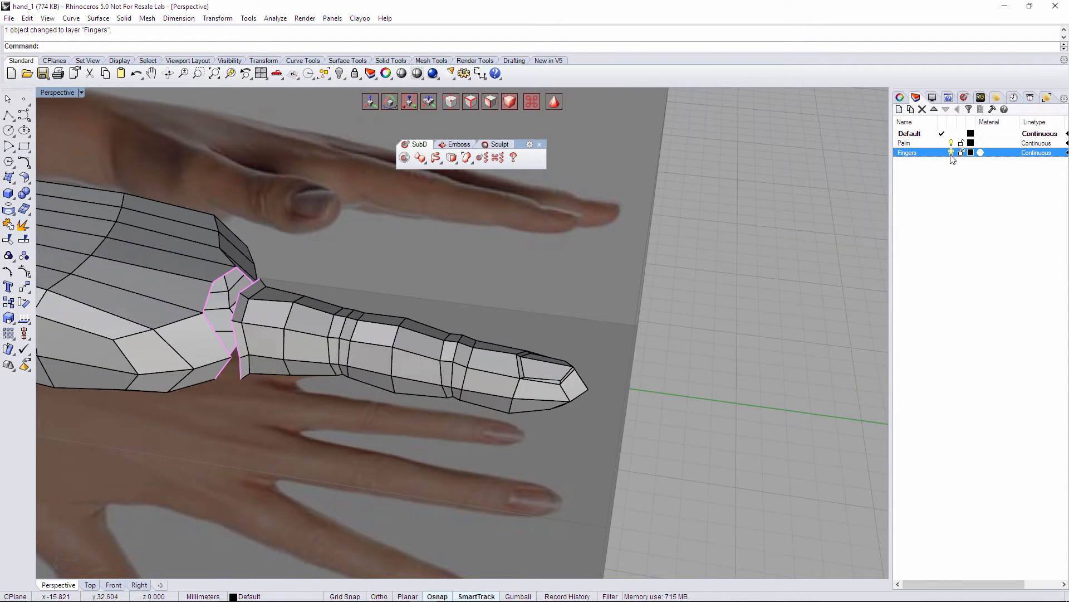
# Turn off the Fingers layer's visibility and show the palm mesh in the top view.
pyautogui.click(952, 153)
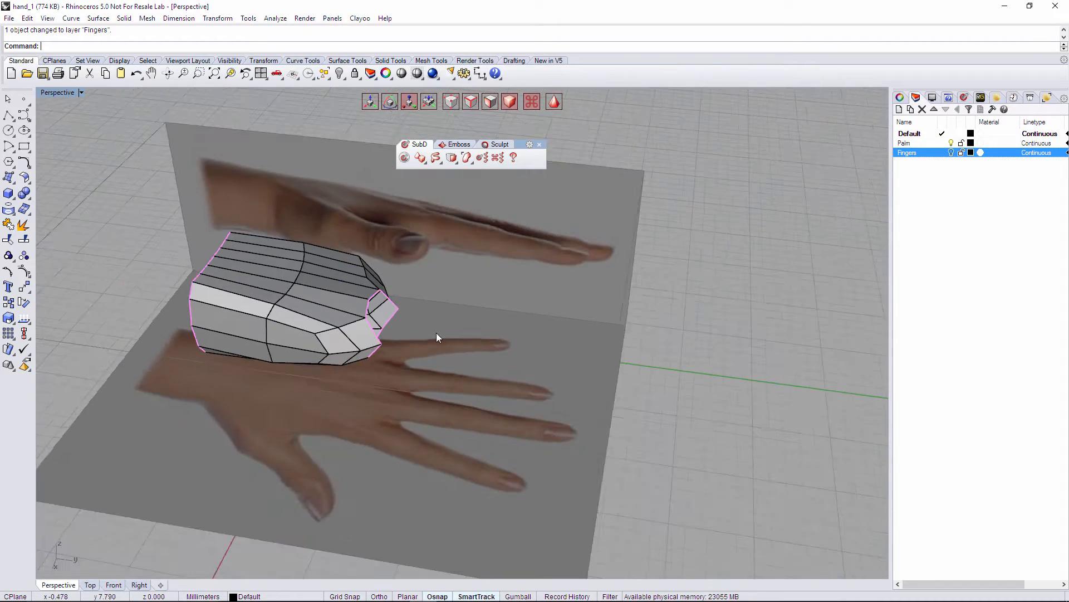
pyautogui.moveTo(436, 333); pyautogui.dragTo(587, 426, button='right')
pyautogui.click(90, 585)
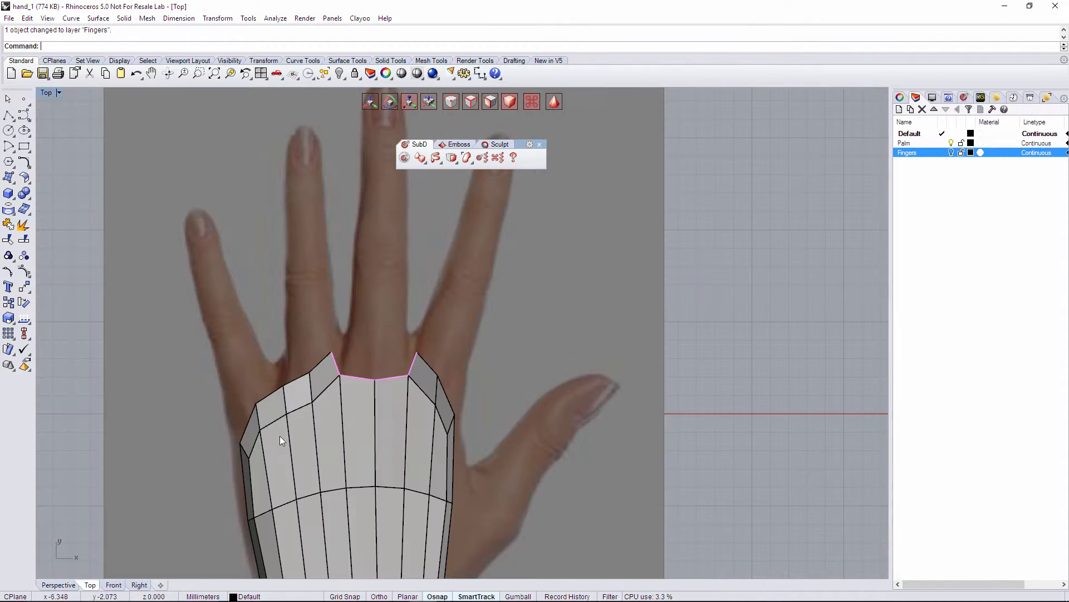
pyautogui.scroll(-3, 316, 380)
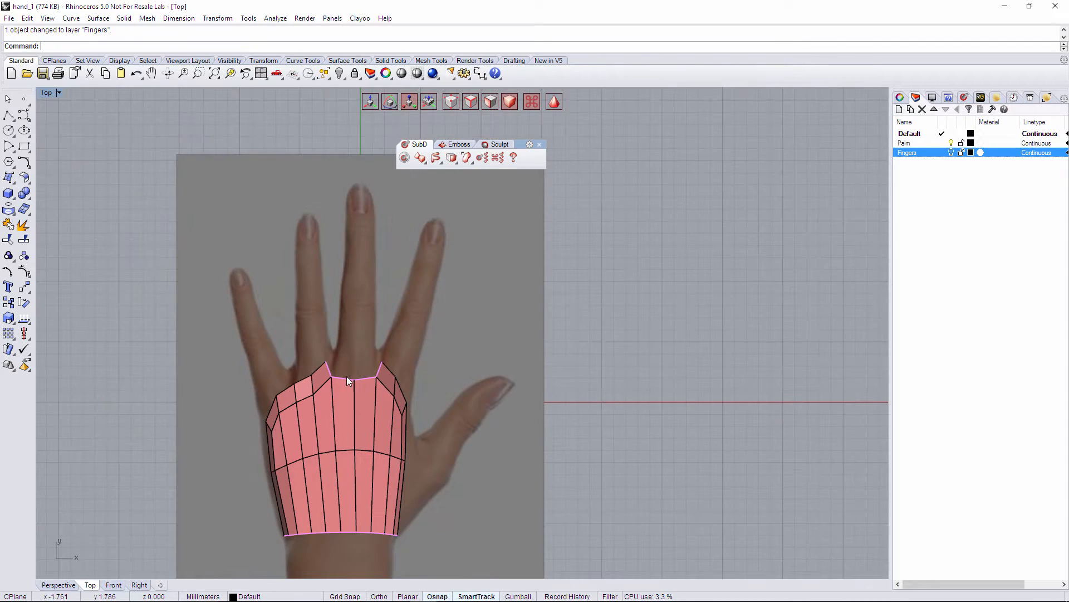
pyautogui.moveTo(346, 376); pyautogui.dragTo(450, 355, button='right')
pyautogui.scroll(3, 476, 346)
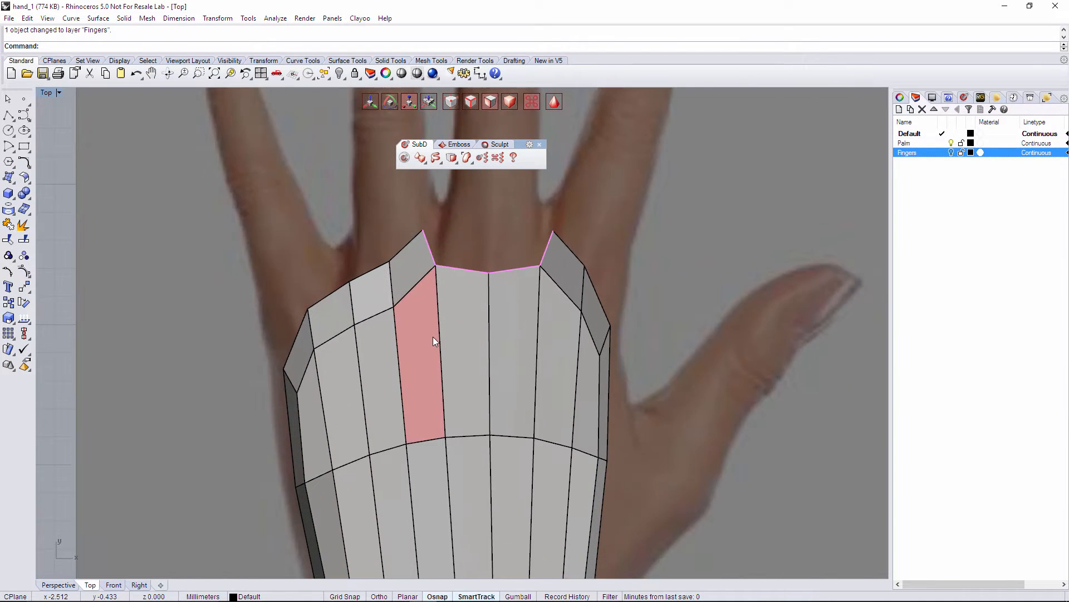
# Delete the row of upper faces along the palm's finger-side rim, on both sides of the middle finger's base.
pyautogui.scroll(3, 432, 337)
pyautogui.moveTo(248, 251); pyautogui.dragTo(366, 388)
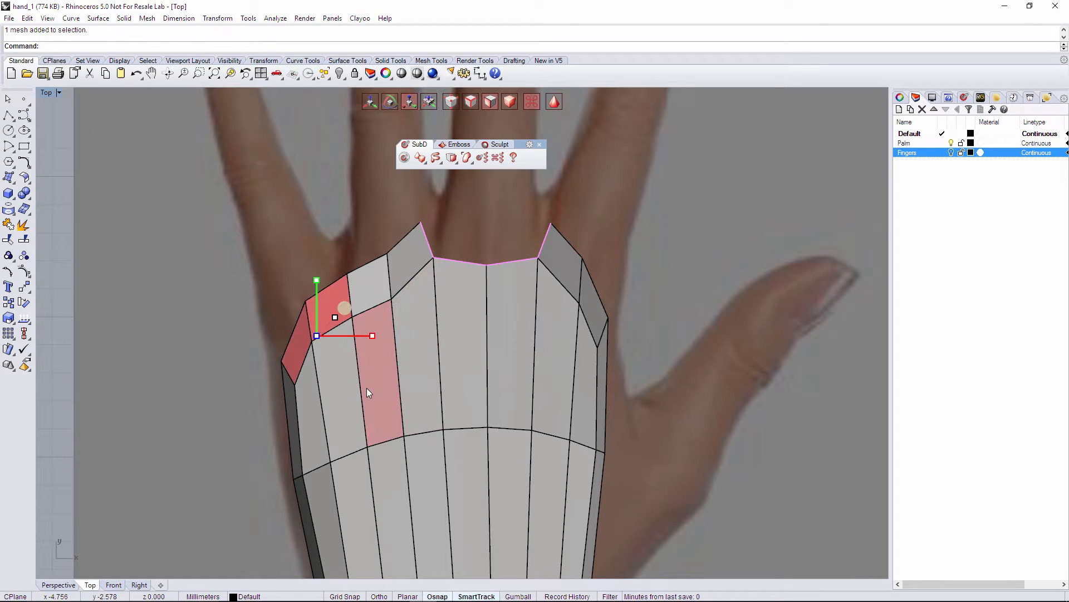
pyautogui.press('Delete')
pyautogui.moveTo(323, 202); pyautogui.dragTo(446, 322)
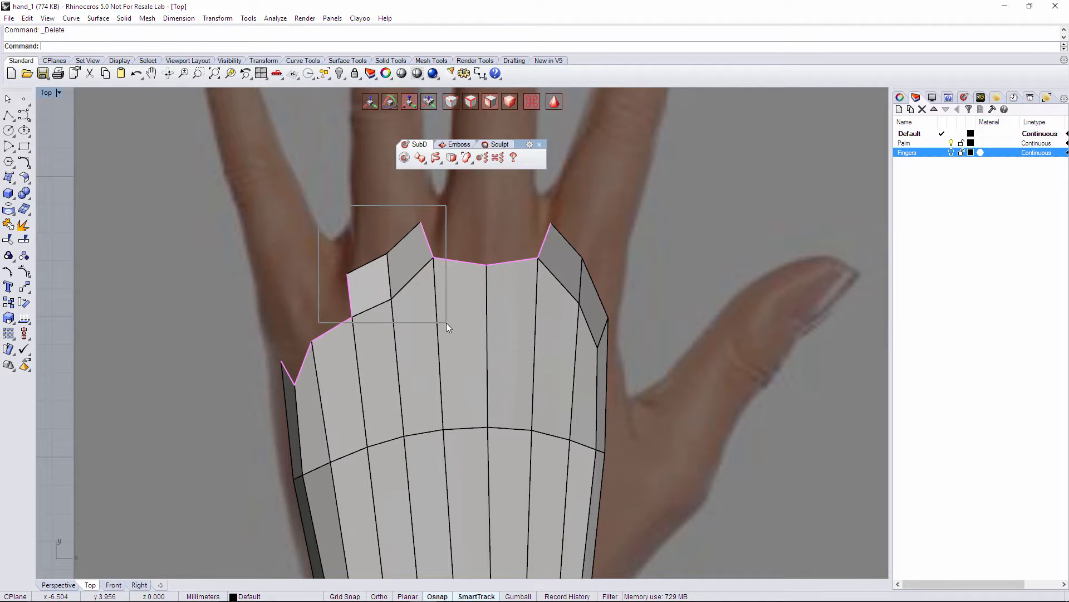
pyautogui.press('Delete')
pyautogui.moveTo(519, 205); pyautogui.dragTo(630, 363)
pyautogui.press('Delete')
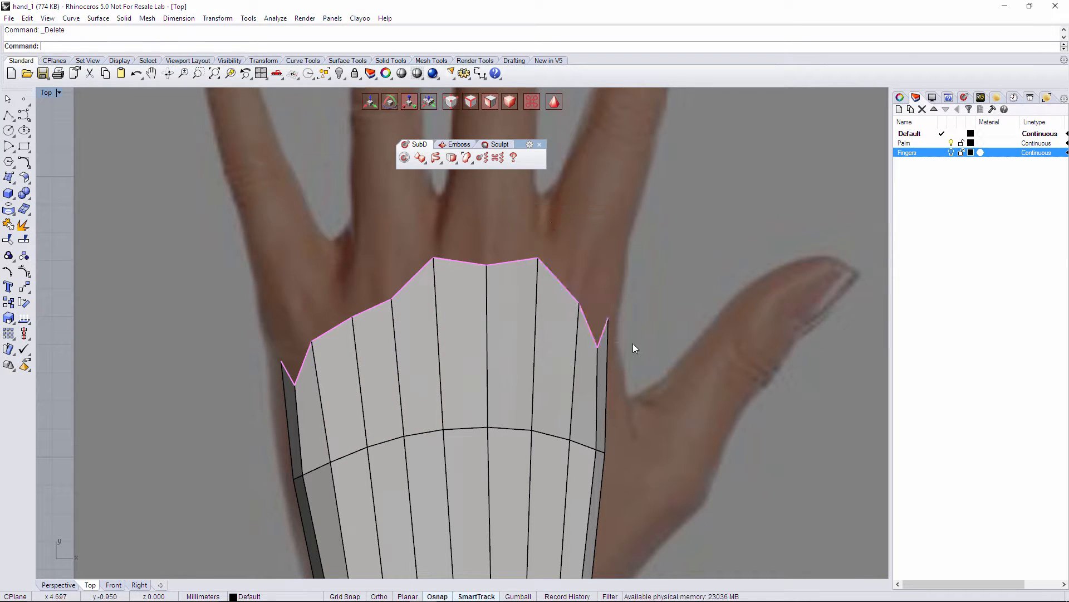
# Move the thumb-side vertices of the palm's middle edge loop toward the fingers and outward, up to the thumb's web in the blueprint.
pyautogui.scroll(-3, 633, 345)
pyautogui.moveTo(633, 347); pyautogui.dragTo(501, 365, button='right')
pyautogui.scroll(4, 335, 333)
pyautogui.click(416, 329)
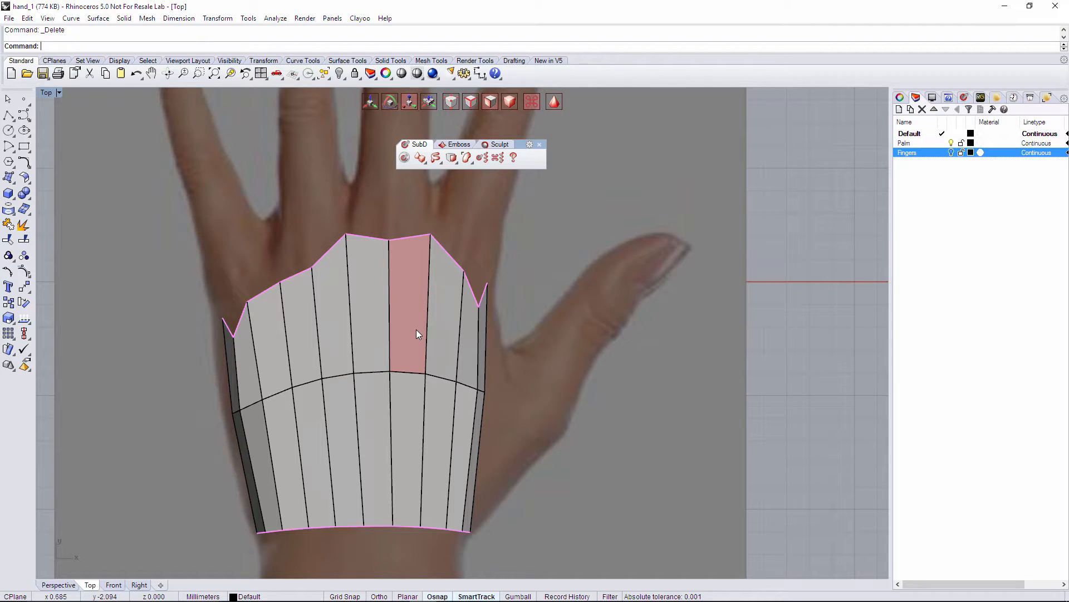
pyautogui.scroll(2, 417, 329)
pyautogui.moveTo(468, 375); pyautogui.dragTo(362, 352, button='right')
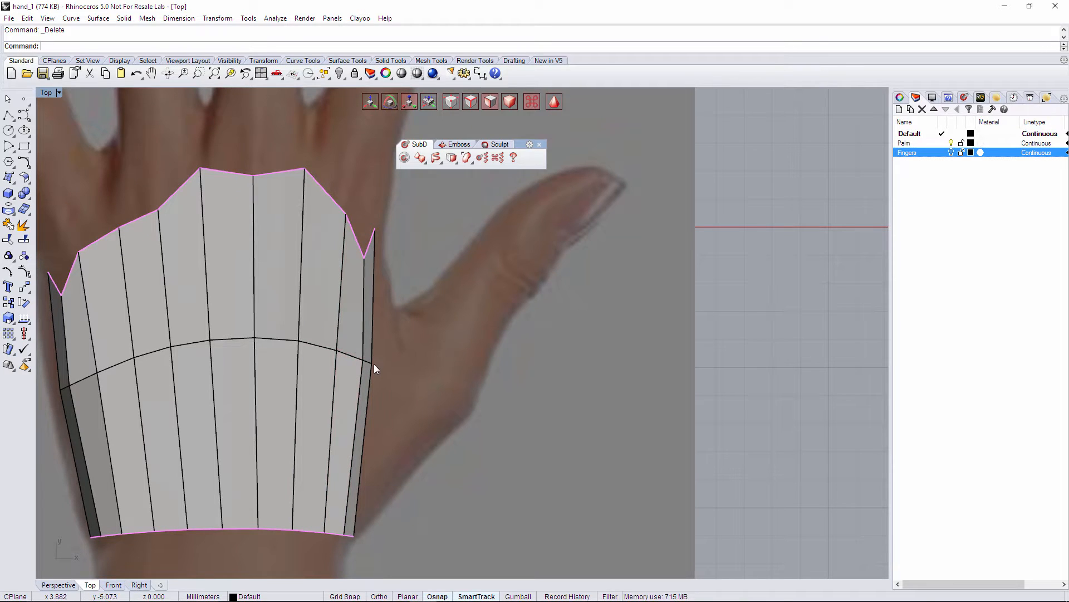
pyautogui.press('a')
pyautogui.click(362, 359)
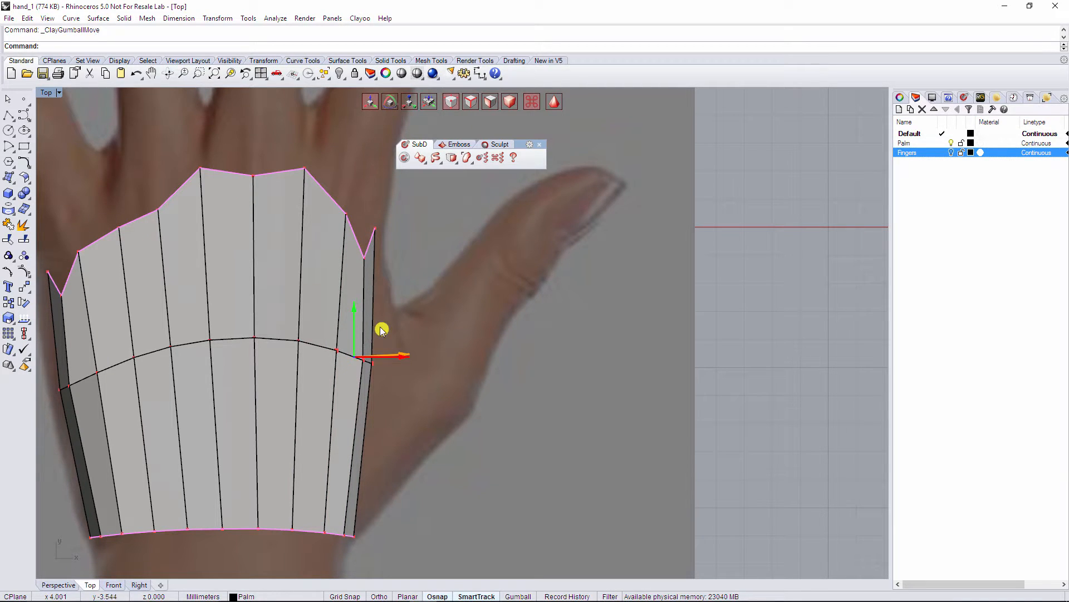
pyautogui.moveTo(379, 330); pyautogui.dragTo(396, 279)
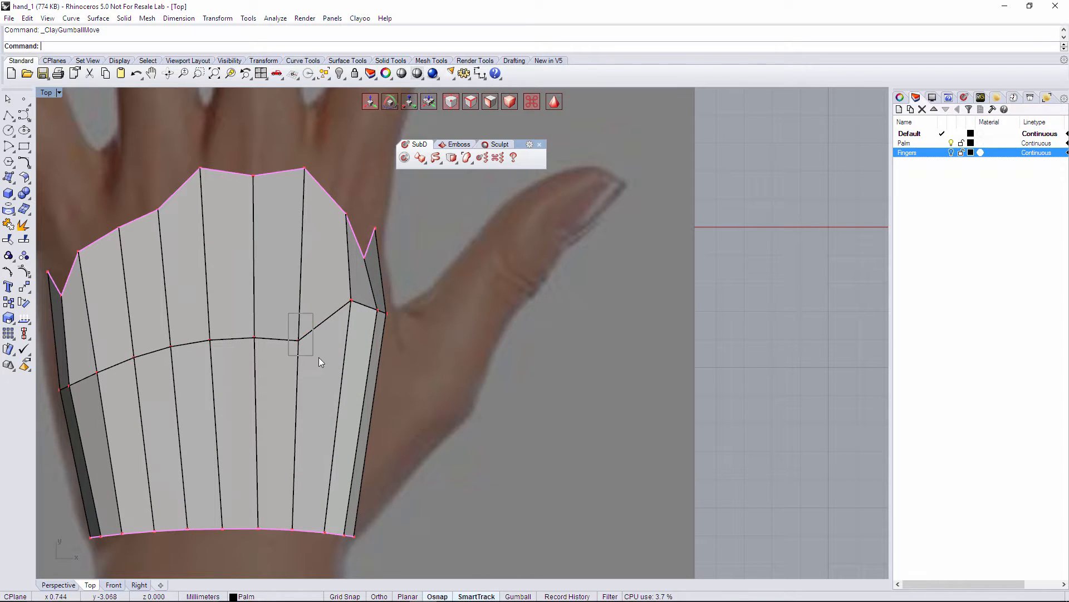
# Move the central vertices of the palm's middle edge loop toward the fingers, continuing the line from the thumb side.
pyautogui.moveTo(319, 357); pyautogui.dragTo(321, 358)
pyautogui.moveTo(326, 312); pyautogui.dragTo(322, 273)
pyautogui.moveTo(250, 319); pyautogui.dragTo(258, 352)
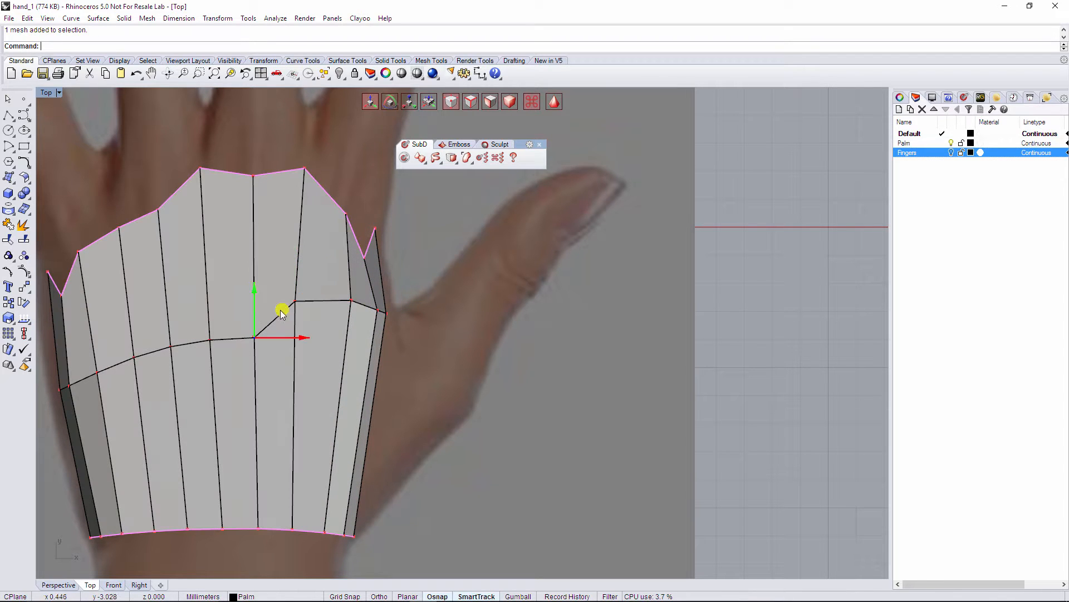
pyautogui.moveTo(282, 313); pyautogui.dragTo(272, 285)
pyautogui.moveTo(203, 324); pyautogui.dragTo(219, 352)
pyautogui.moveTo(237, 311); pyautogui.dragTo(226, 289)
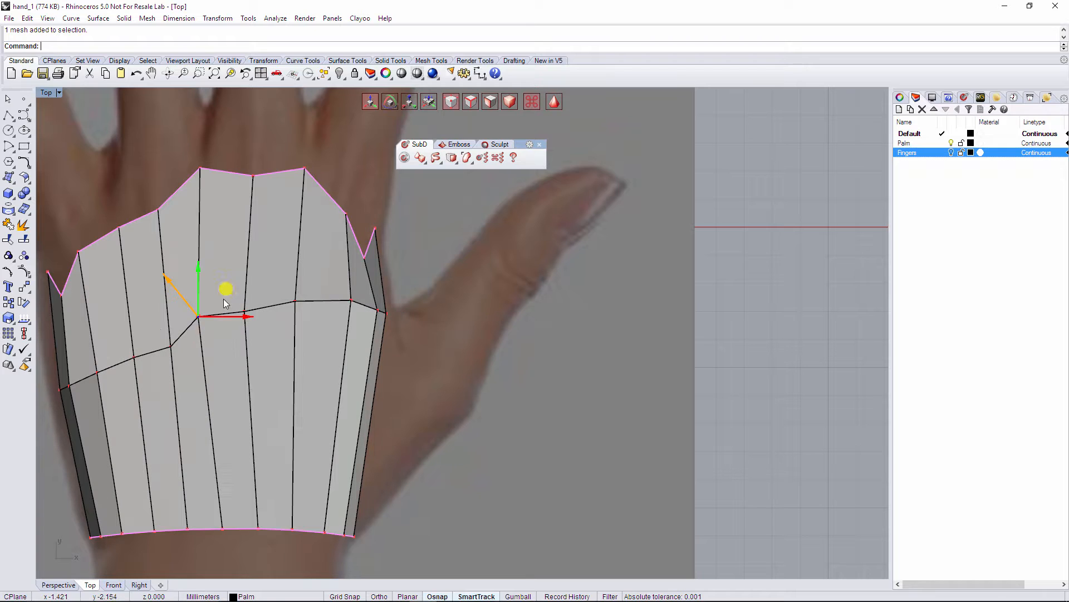
# Move the pinky-side vertices of the middle edge loop toward the fingers to form a smooth curve across the palm.
pyautogui.moveTo(158, 334); pyautogui.dragTo(176, 356)
pyautogui.moveTo(194, 318); pyautogui.dragTo(189, 295)
pyautogui.moveTo(120, 341); pyautogui.dragTo(150, 304)
pyautogui.moveTo(80, 352); pyautogui.dragTo(111, 384)
pyautogui.moveTo(125, 345); pyautogui.dragTo(117, 329)
pyautogui.click(432, 366)
pyautogui.moveTo(434, 386); pyautogui.dragTo(407, 360, button='right')
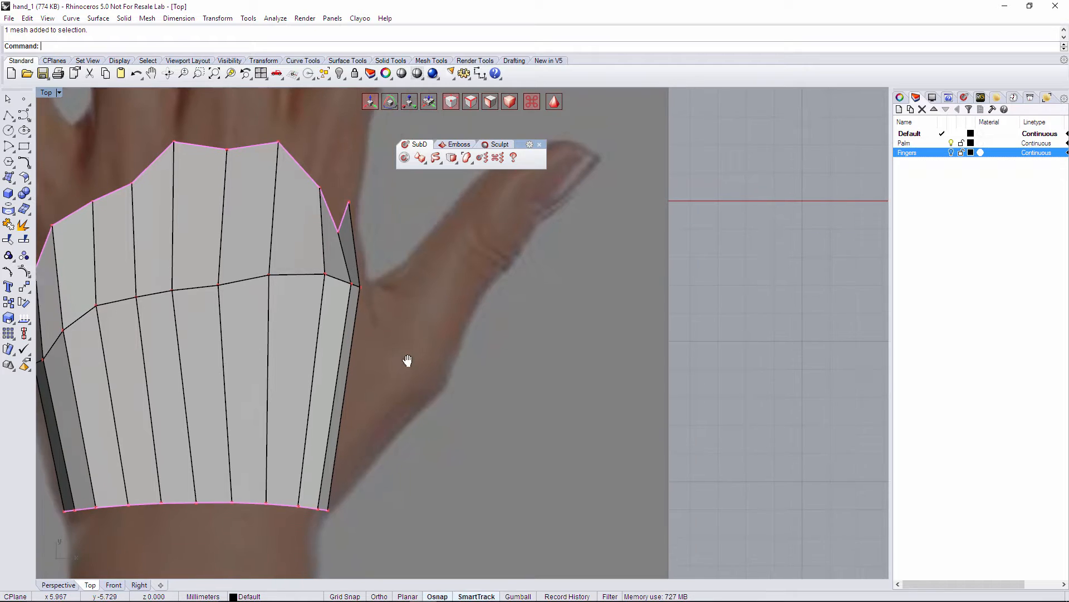
# Select the two side faces between the wrist and the middle loop on the thumb side and extrude them toward the thumb.
pyautogui.click(346, 366)
pyautogui.click(60, 586)
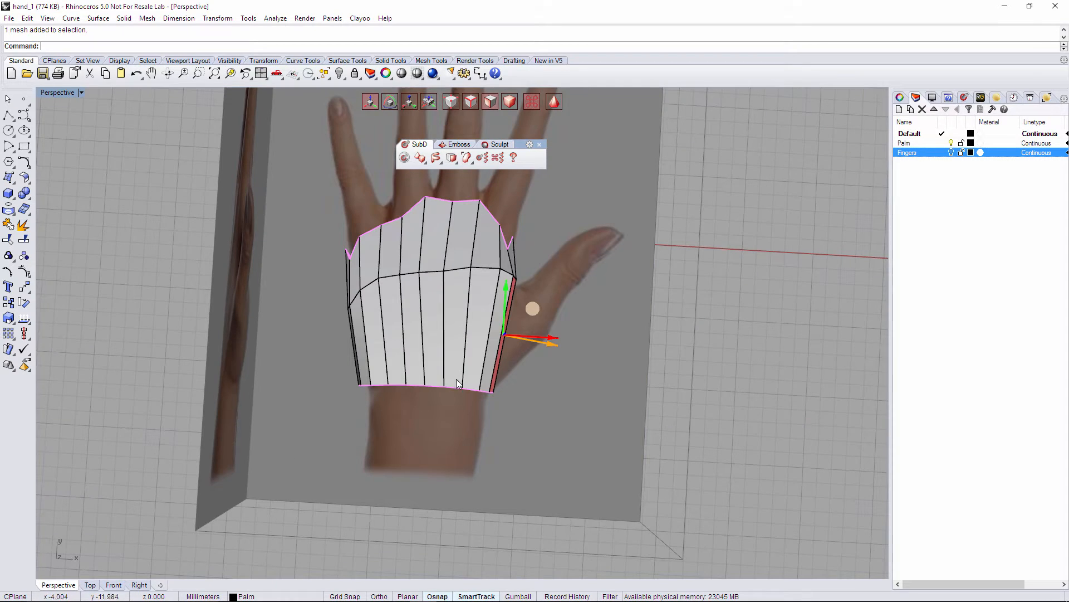
pyautogui.moveTo(456, 378); pyautogui.dragTo(469, 409, button='right')
pyautogui.keyDown('ctrl'); pyautogui.keyDown('shift'); pyautogui.click(463, 413); pyautogui.keyUp('shift'); pyautogui.keyUp('ctrl')
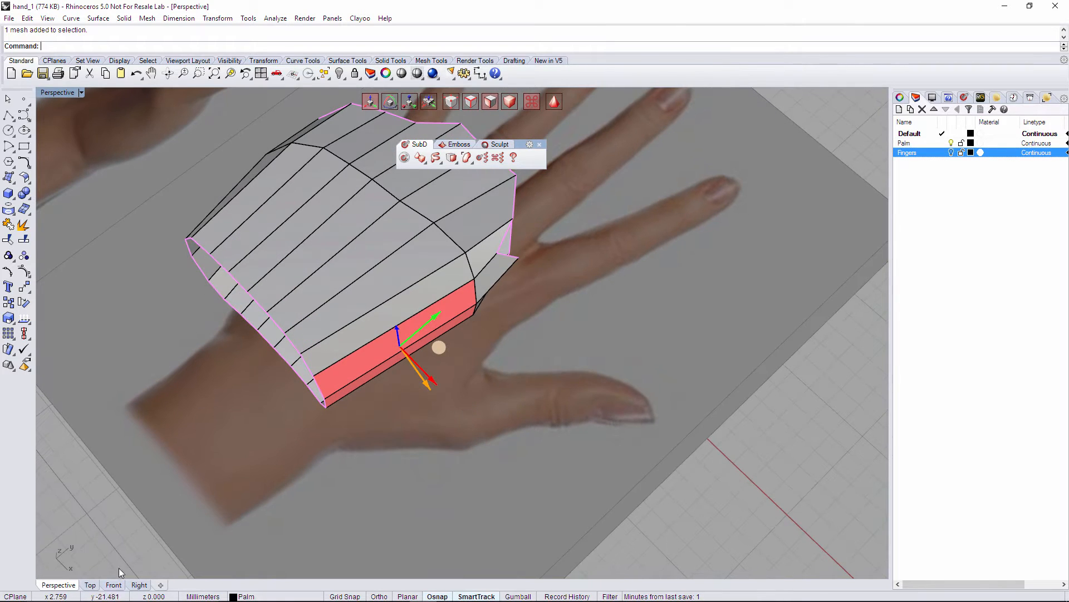
pyautogui.click(90, 584)
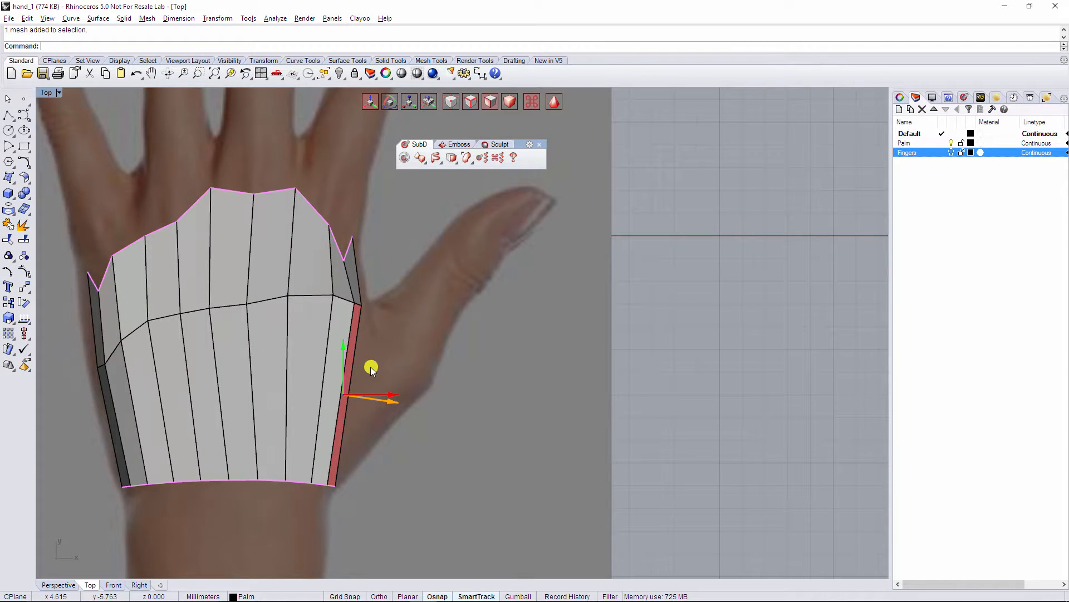
pyautogui.moveTo(371, 368); pyautogui.dragTo(433, 343)
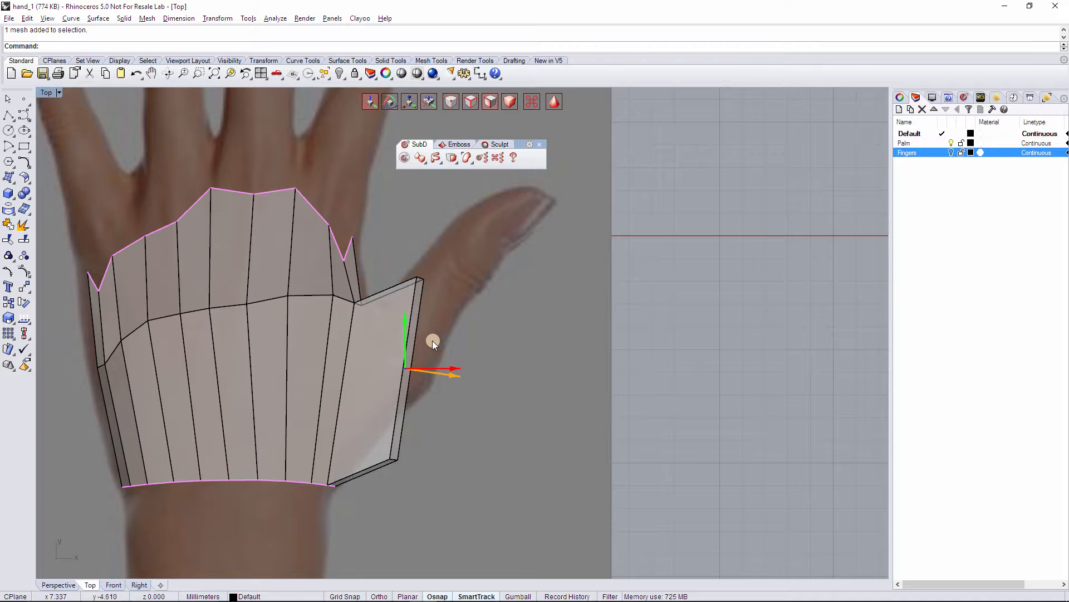
# Move the extrusion's wrist-side and finger-side corners in the top view to match the outline of the thumb's base.
pyautogui.moveTo(419, 446); pyautogui.dragTo(381, 474)
pyautogui.moveTo(421, 431); pyautogui.dragTo(451, 352)
pyautogui.click(451, 352)
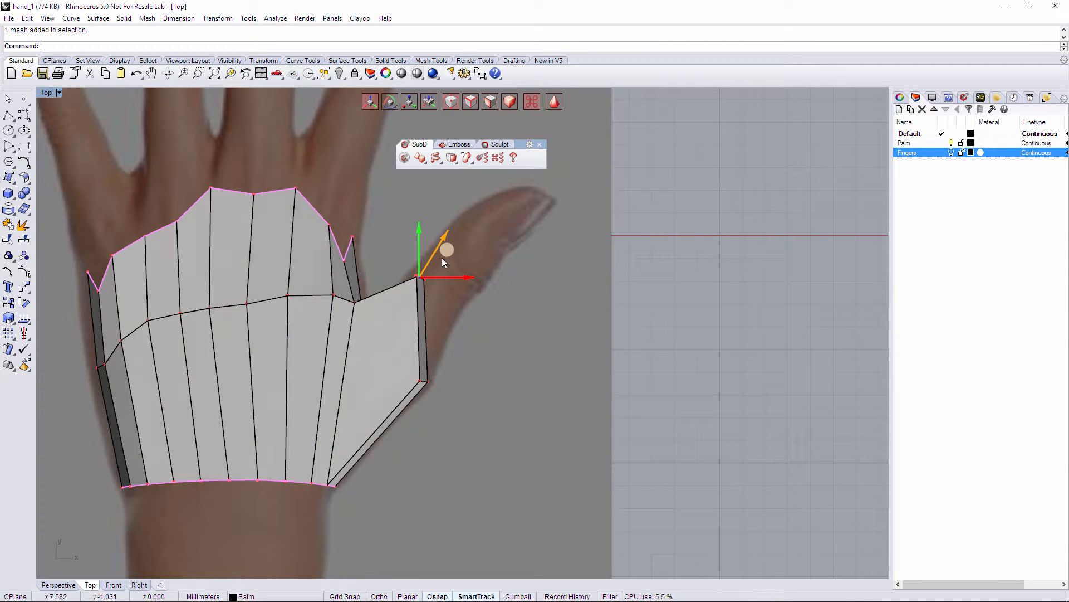
pyautogui.moveTo(444, 262); pyautogui.dragTo(412, 286)
pyautogui.click(511, 336)
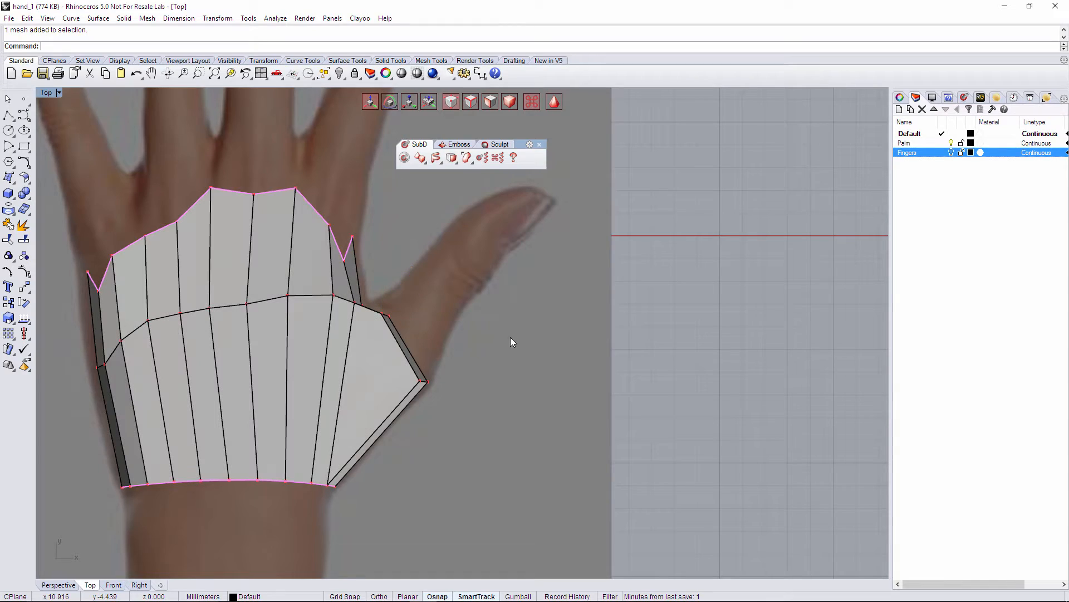
# Divide the palm mesh with a new edge loop running across the palm and through the middle of the thumb extrusion.
pyautogui.click(71, 584)
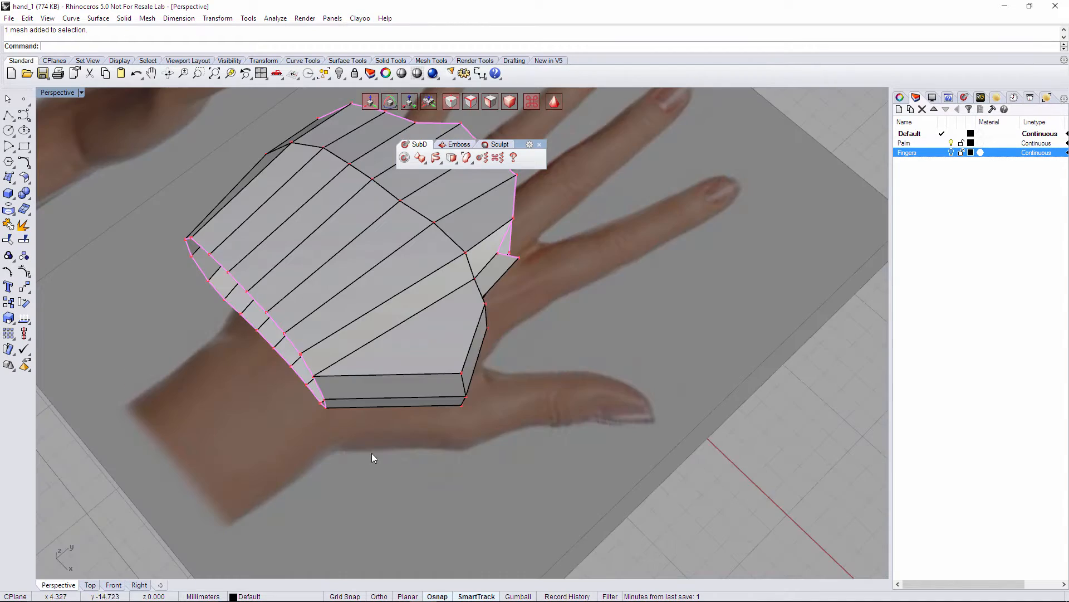
pyautogui.moveTo(372, 453); pyautogui.dragTo(352, 323, button='right')
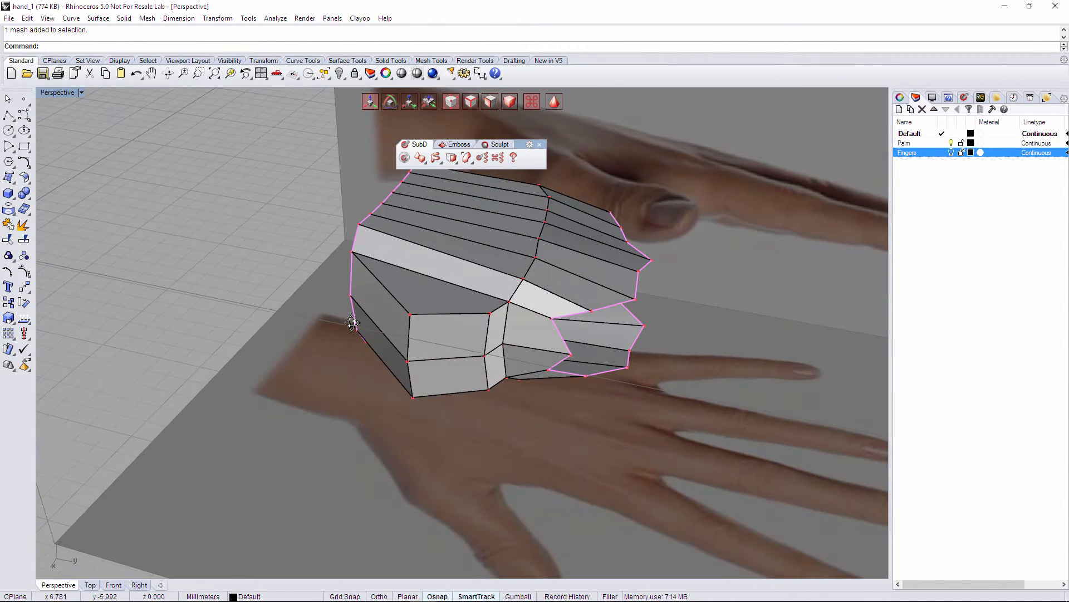
pyautogui.moveTo(443, 301); pyautogui.dragTo(465, 274, button='right')
pyautogui.rightClick(449, 264)
pyautogui.press('Escape')
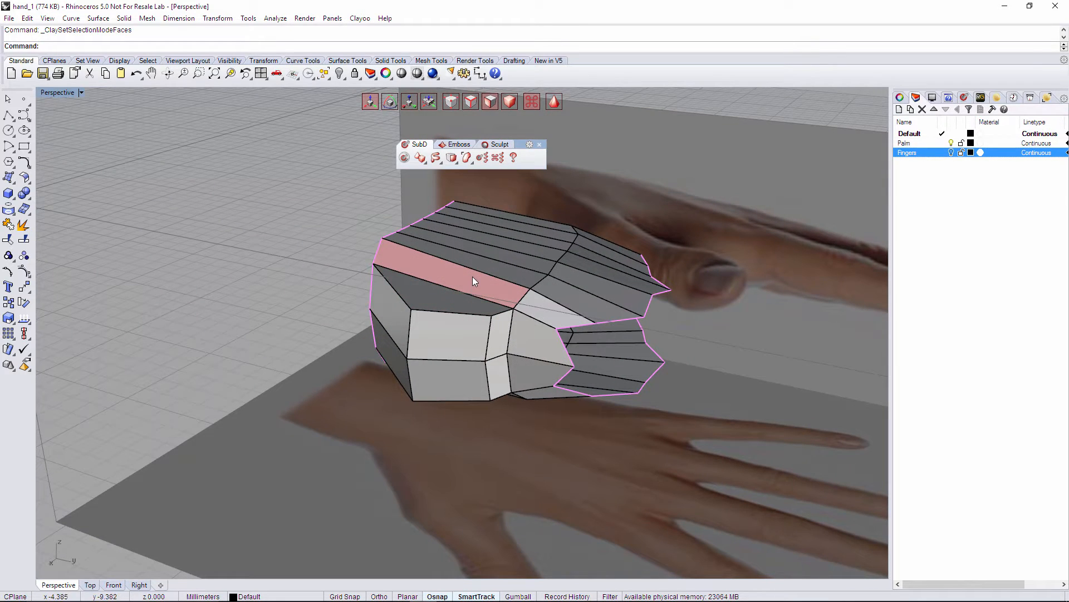
pyautogui.rightClick(472, 276)
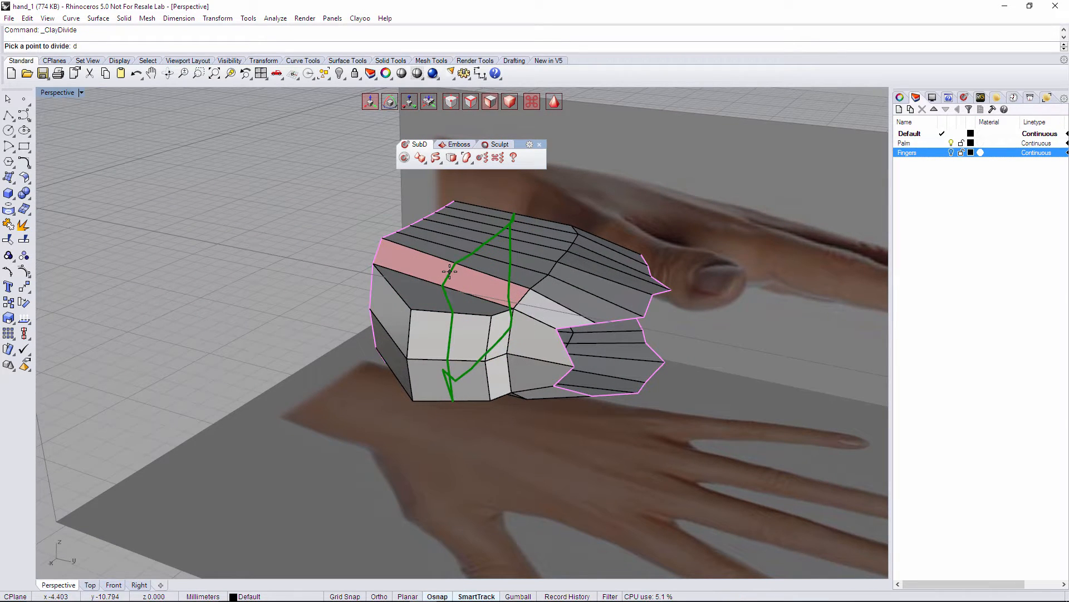
pyautogui.click(450, 270)
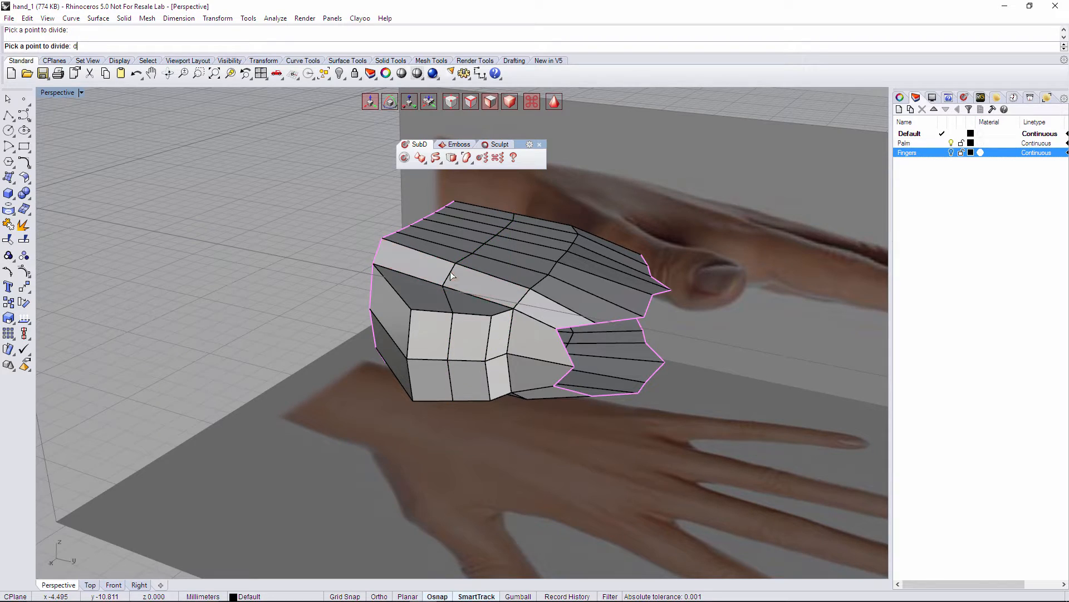
pyautogui.moveTo(544, 406); pyautogui.dragTo(595, 414, button='right')
pyautogui.scroll(6, 488, 390)
pyautogui.moveTo(490, 385)
pyautogui.mouseDown(button='right')
pyautogui.moveTo(534, 427)
pyautogui.moveTo(489, 411)
pyautogui.moveTo(480, 389)
pyautogui.mouseUp(button='right')
pyautogui.click(448, 308)
pyautogui.keyDown('shift'); pyautogui.click(393, 332); pyautogui.keyUp('shift')
pyautogui.keyDown('shift'); pyautogui.click(391, 368); pyautogui.keyUp('shift')
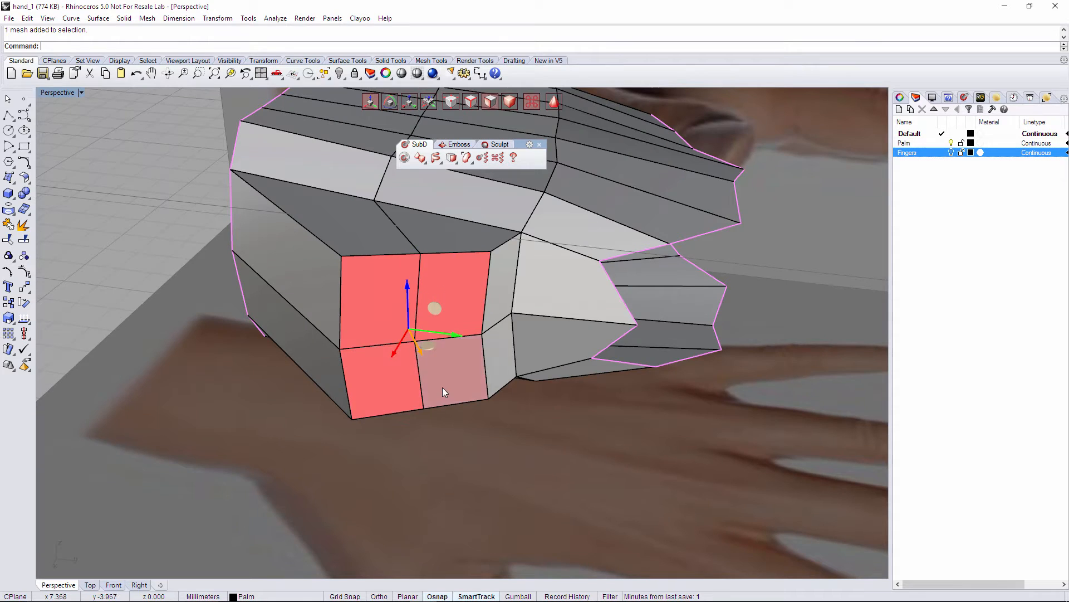
pyautogui.keyDown('shift'); pyautogui.click(444, 389); pyautogui.keyUp('shift')
pyautogui.press('Escape')
# Move the upper wrist-side corner vertex of the thumb base slightly down and inward in the perspective view.
pyautogui.moveTo(492, 446); pyautogui.dragTo(456, 401, button='right')
pyautogui.press('a')
pyautogui.click(347, 239)
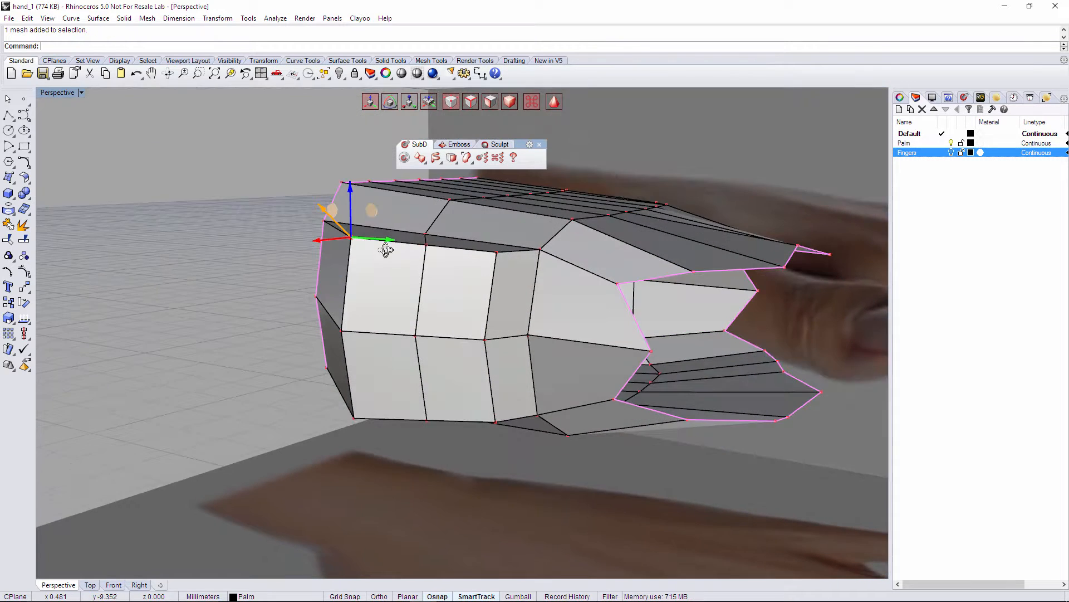
pyautogui.scroll(4, 357, 256)
pyautogui.moveTo(356, 256); pyautogui.dragTo(344, 262, button='right')
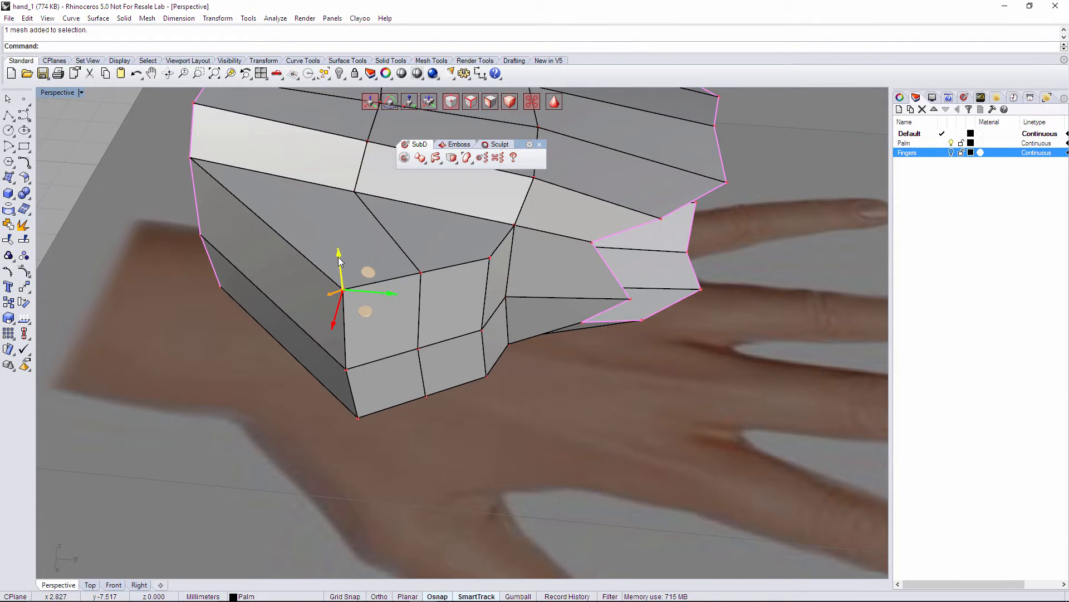
pyautogui.moveTo(341, 262); pyautogui.dragTo(371, 323)
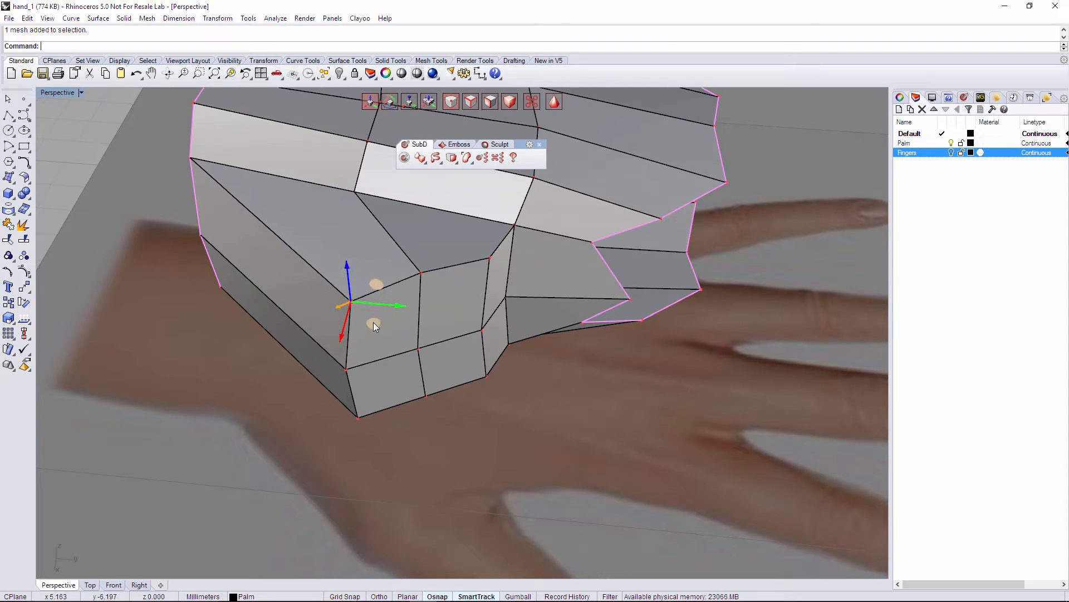
# Lower the upper finger-side corner vertex of the thumb base and shift it slightly along the palm to round the opening.
pyautogui.moveTo(379, 326); pyautogui.dragTo(499, 267, button='right')
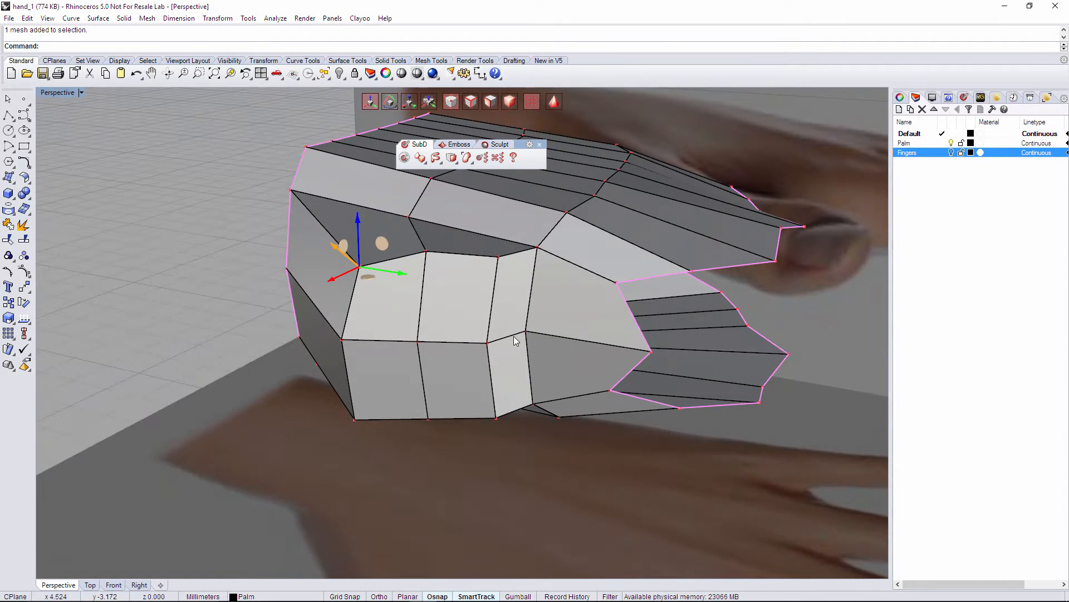
pyautogui.click(499, 260)
pyautogui.moveTo(501, 227); pyautogui.dragTo(505, 259)
pyautogui.moveTo(553, 285); pyautogui.dragTo(513, 279, button='right')
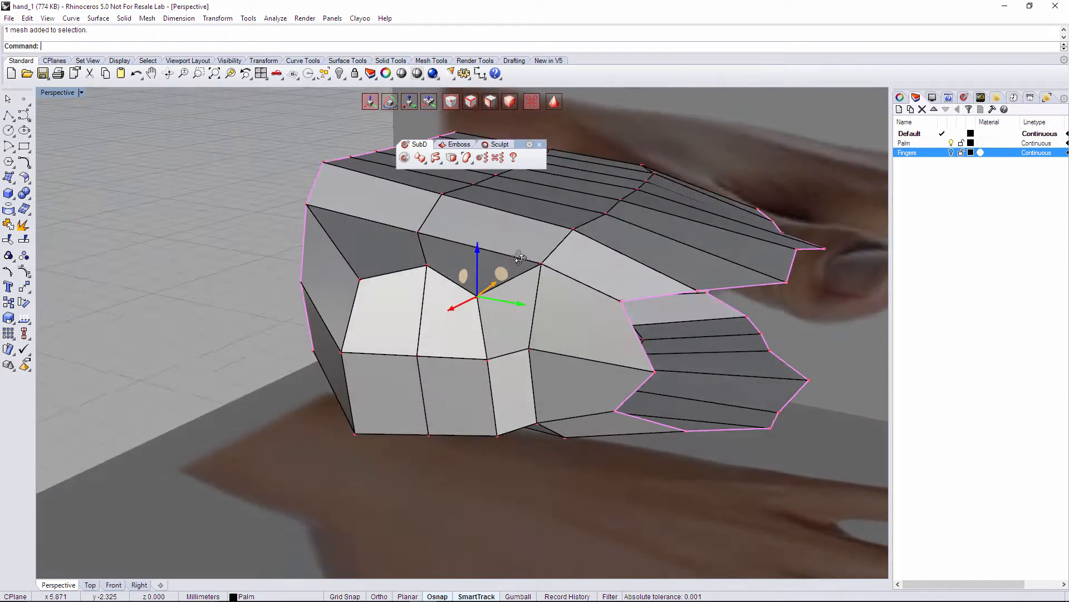
pyautogui.moveTo(510, 305); pyautogui.dragTo(517, 304)
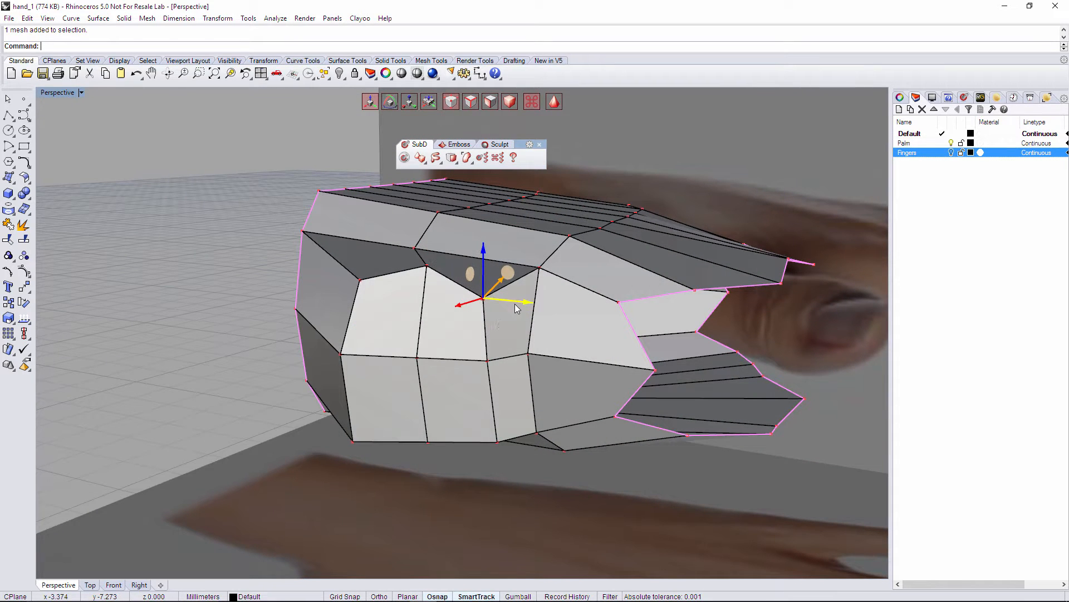
# Raise the lower wrist-side corner vertex of the thumb base and move it slightly inward.
pyautogui.click(354, 442)
pyautogui.moveTo(476, 443); pyautogui.dragTo(418, 549, button='right')
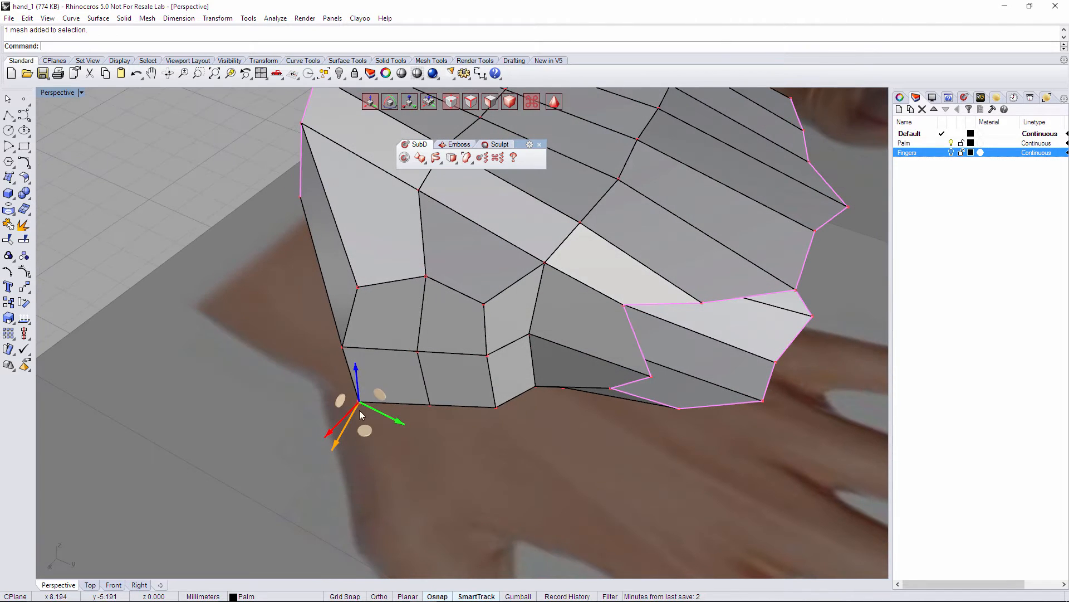
pyautogui.moveTo(366, 429); pyautogui.dragTo(368, 429)
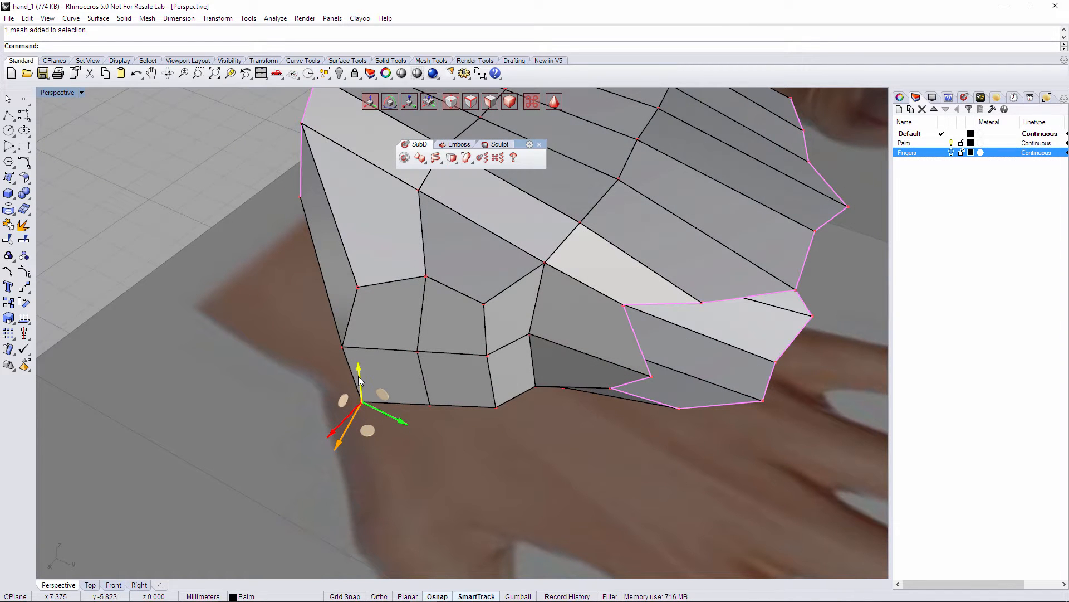
pyautogui.moveTo(358, 380); pyautogui.dragTo(357, 357)
pyautogui.moveTo(378, 379); pyautogui.dragTo(420, 470, button='right')
pyautogui.moveTo(375, 368); pyautogui.dragTo(389, 376)
pyautogui.moveTo(429, 400); pyautogui.dragTo(436, 335, button='right')
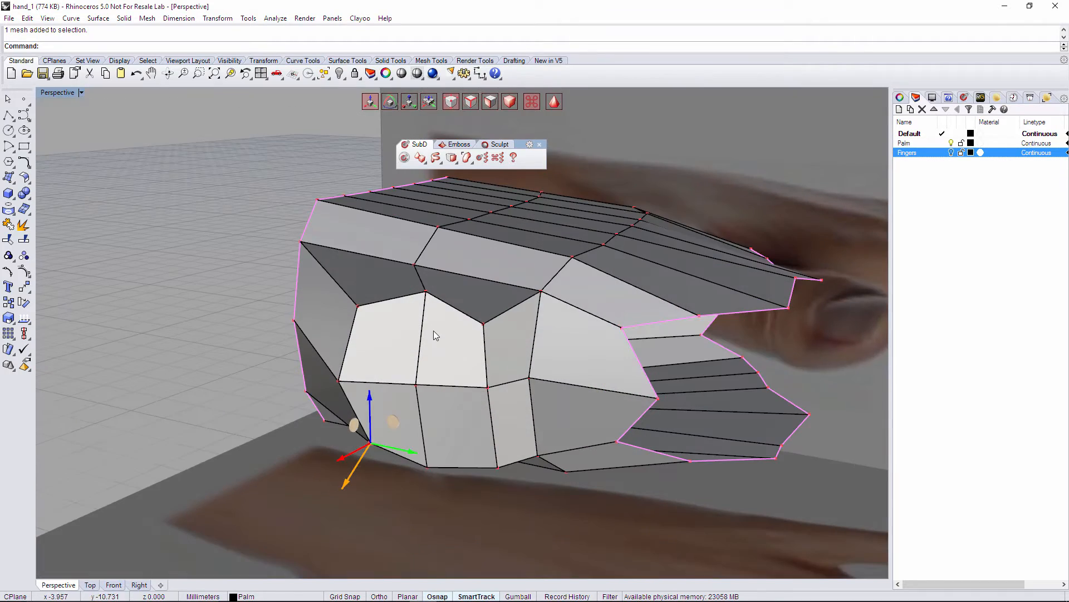
# Raise the lower finger-side corner vertex of the thumb base vertically in the perspective view.
pyautogui.moveTo(415, 431); pyautogui.dragTo(497, 484, button='right')
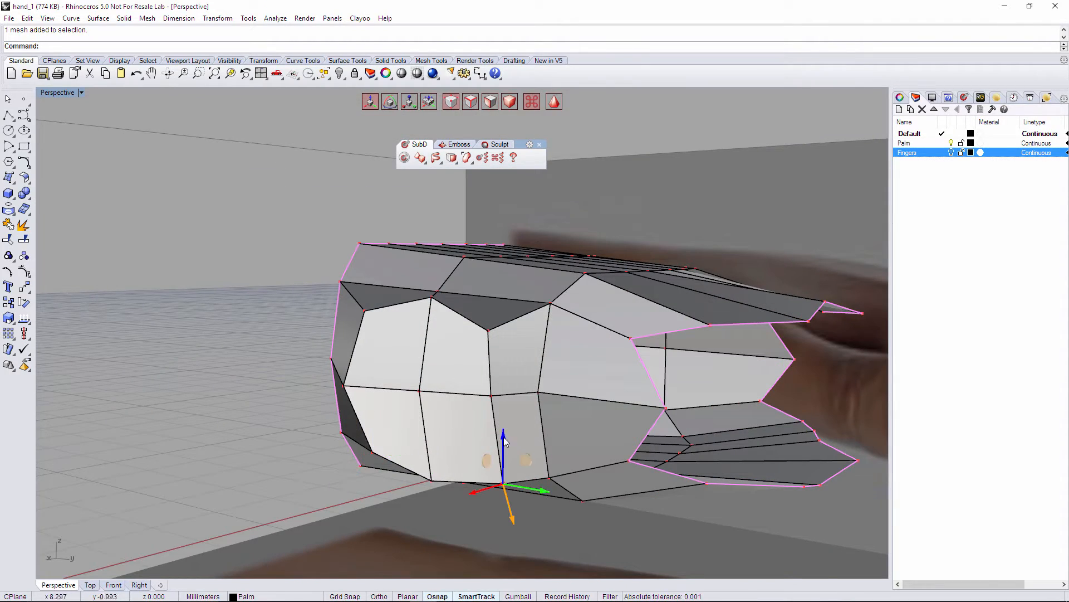
pyautogui.moveTo(503, 437); pyautogui.dragTo(503, 407)
pyautogui.moveTo(542, 421); pyautogui.dragTo(525, 467, button='right')
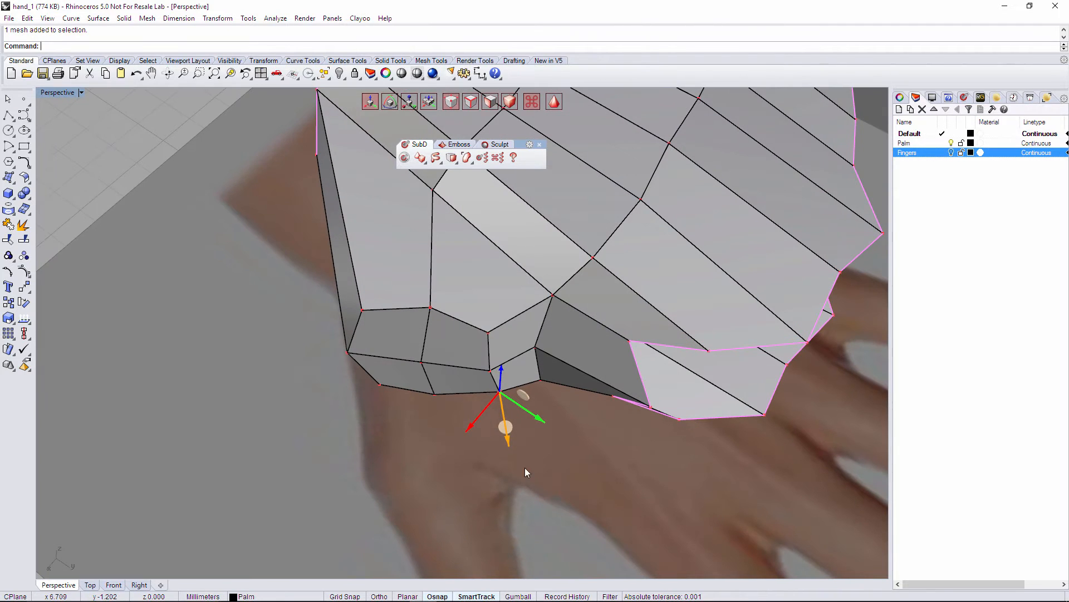
pyautogui.moveTo(501, 426); pyautogui.dragTo(540, 356, button='right')
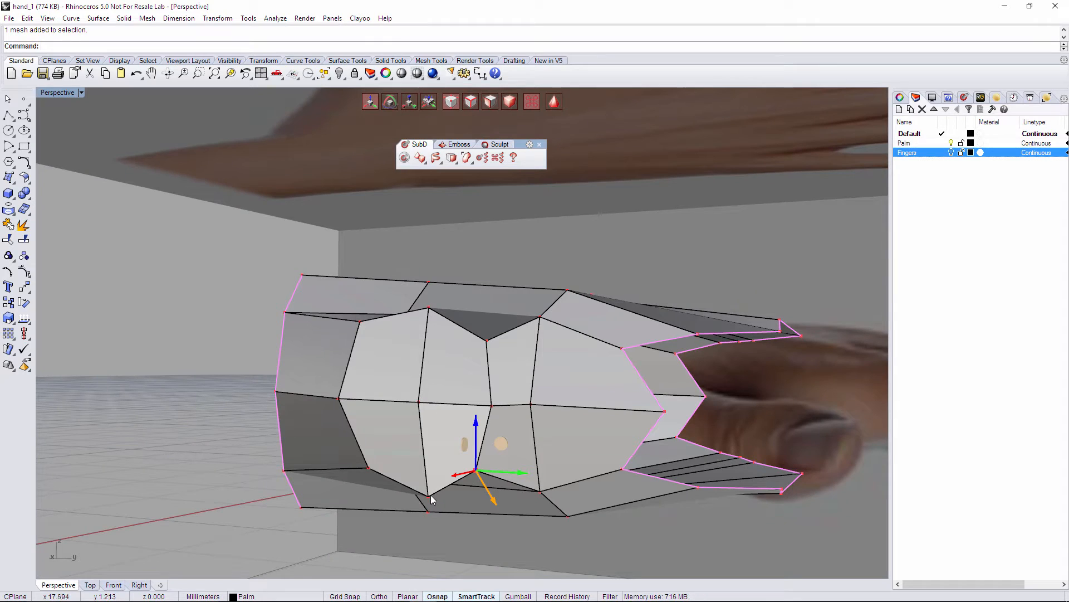
# Raise the lower middle vertex and the lower finger-side corner vertex of the thumb base slightly to round its underside.
pyautogui.click(430, 496)
pyautogui.moveTo(432, 462); pyautogui.dragTo(476, 437)
pyautogui.click(476, 469)
pyautogui.click(369, 468)
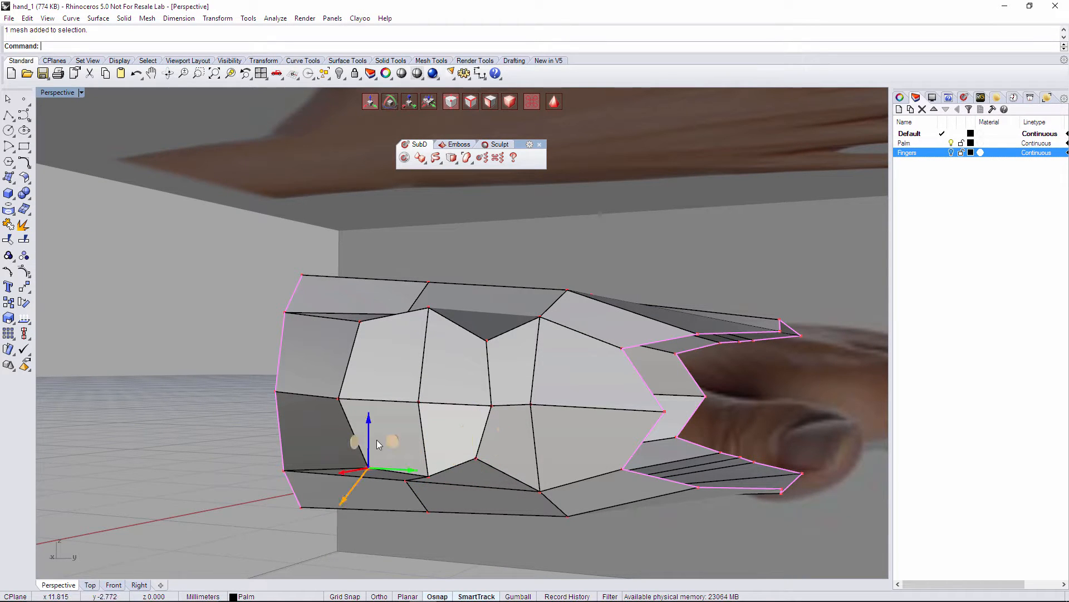
# Raise the middle-row vertices of the thumb base slightly, starting at its wrist side.
pyautogui.moveTo(508, 329); pyautogui.dragTo(598, 412, button='right')
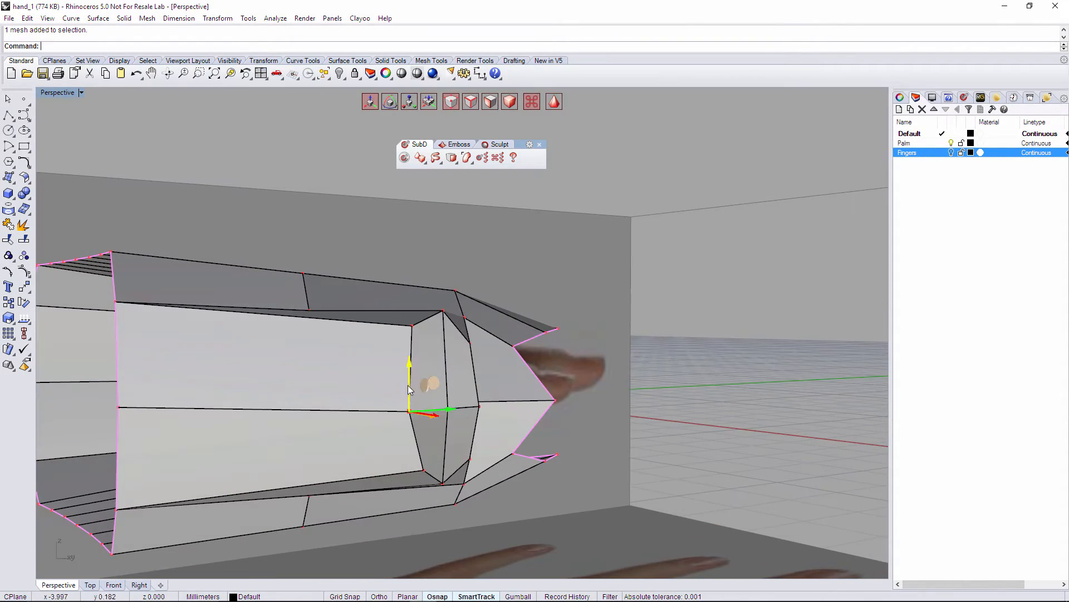
pyautogui.moveTo(409, 387); pyautogui.dragTo(409, 371)
pyautogui.moveTo(483, 389); pyautogui.dragTo(357, 431, button='right')
pyautogui.click(433, 400)
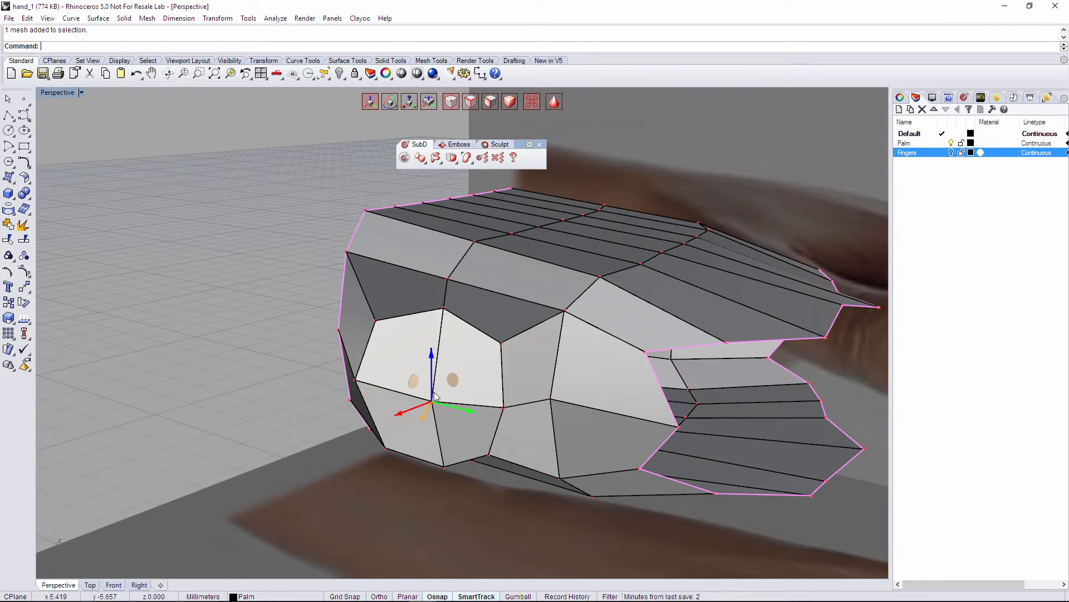
pyautogui.click(503, 402)
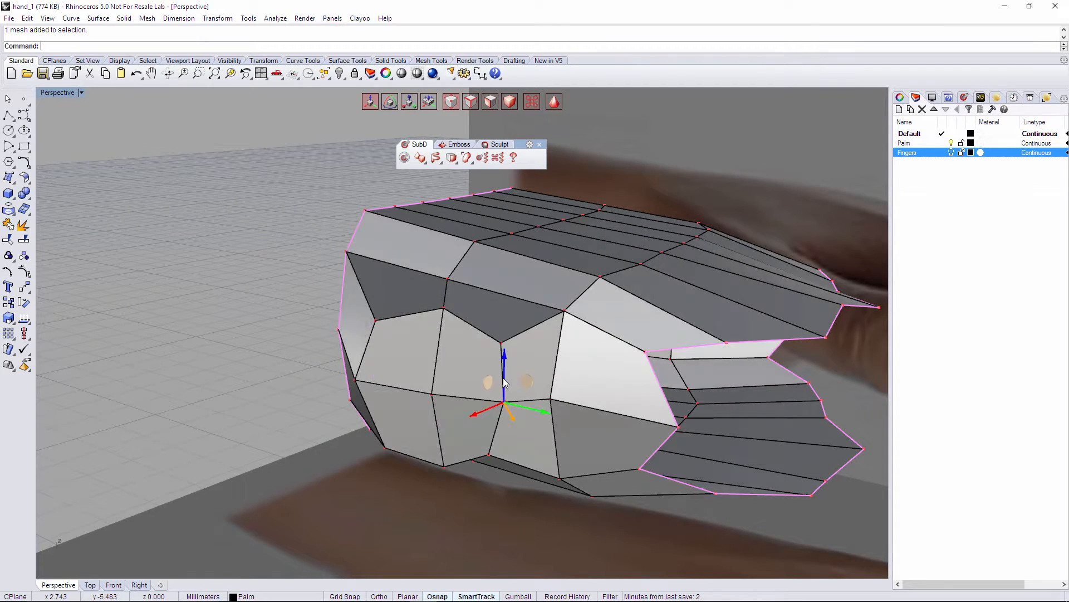
# Examine the vertices where the finger side of the thumb base joins the palm.
pyautogui.moveTo(506, 382); pyautogui.dragTo(643, 371, button='right')
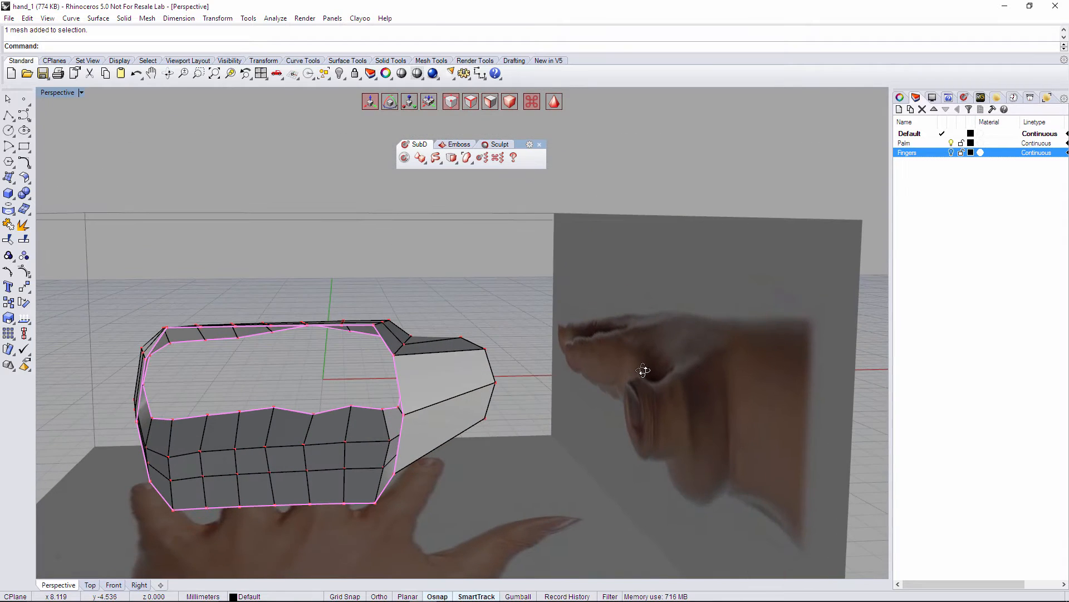
pyautogui.moveTo(482, 357); pyautogui.dragTo(456, 383, button='right')
pyautogui.click(407, 341)
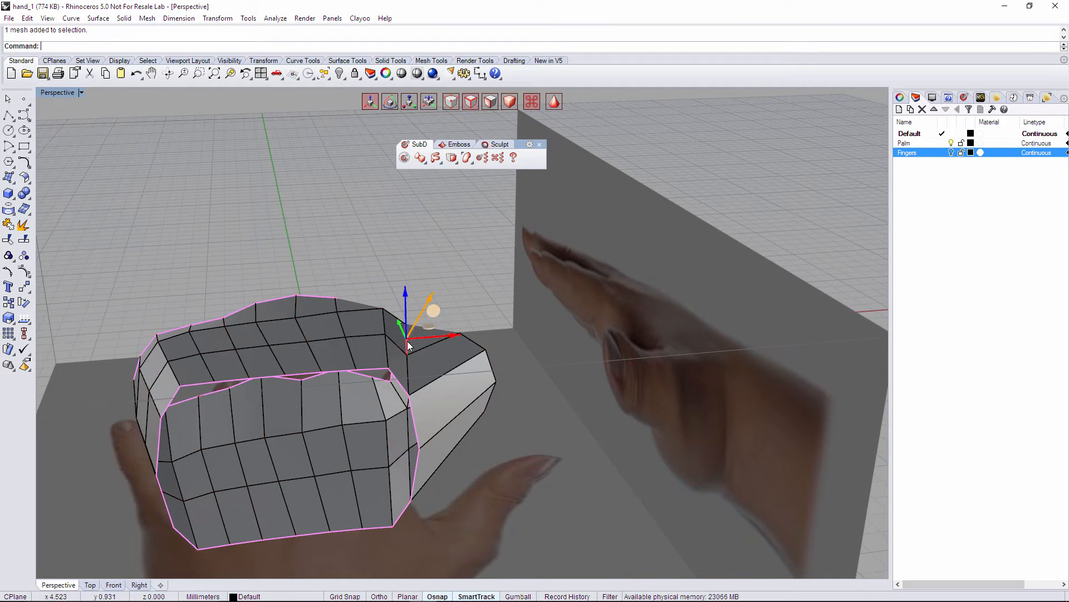
pyautogui.press('Escape')
pyautogui.click(407, 337)
pyautogui.keyDown('shift'); pyautogui.click(407, 373); pyautogui.keyUp('shift')
pyautogui.scroll(5, 415, 379)
pyautogui.moveTo(415, 379); pyautogui.dragTo(321, 301, button='right')
pyautogui.scroll(-6, 510, 389)
pyautogui.moveTo(573, 419); pyautogui.dragTo(502, 385, button='right')
pyautogui.click(506, 448)
# Select the four end faces of the thumb base and show them close up in the Top view.
pyautogui.click(495, 396)
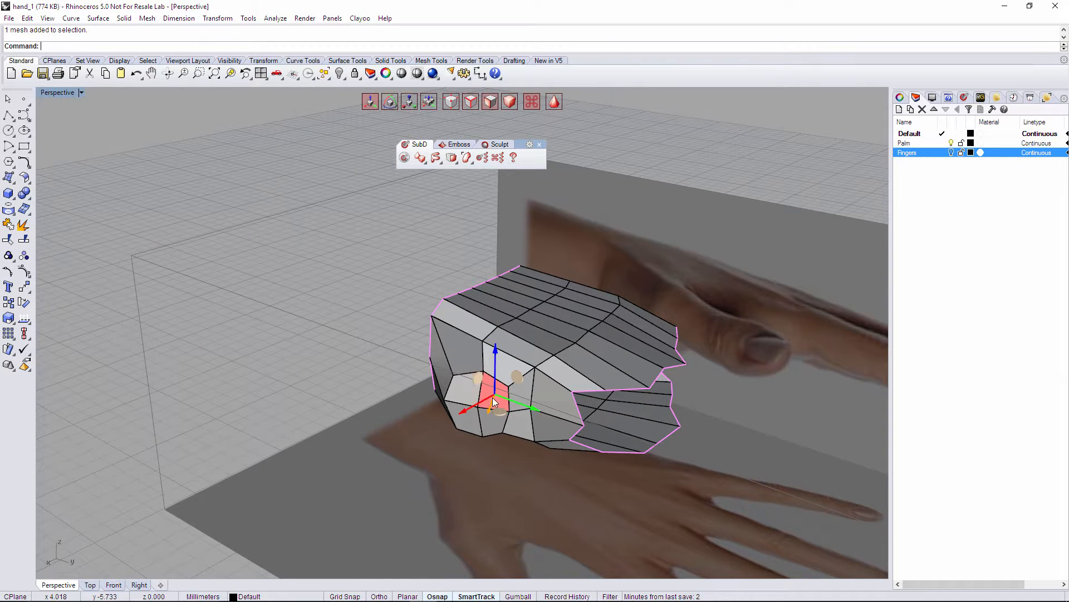
pyautogui.keyDown('shift'); pyautogui.click(461, 397); pyautogui.keyUp('shift')
pyautogui.keyDown('shift'); pyautogui.click(468, 419); pyautogui.keyUp('shift')
pyautogui.keyDown('shift'); pyautogui.click(486, 430); pyautogui.keyUp('shift')
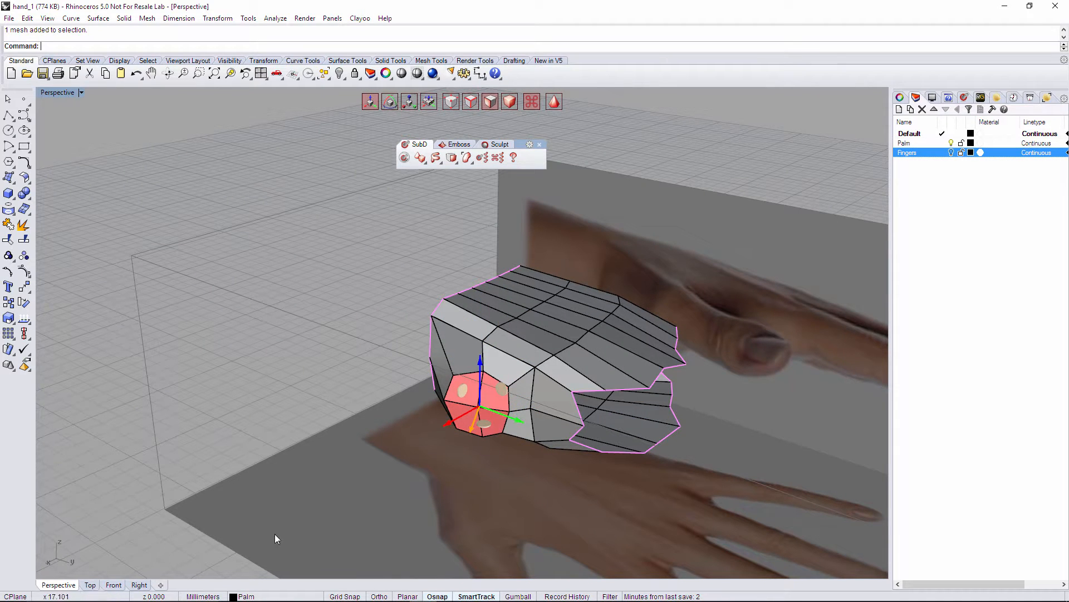
pyautogui.click(91, 585)
pyautogui.scroll(5, 415, 311)
pyautogui.moveTo(451, 389); pyautogui.dragTo(508, 406, button='right')
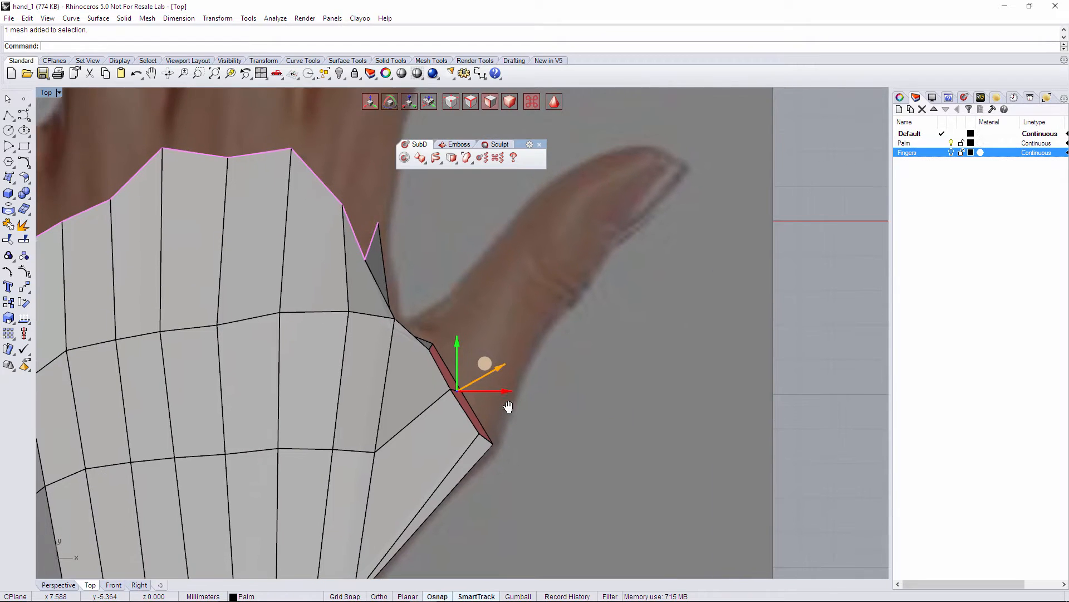
pyautogui.scroll(6, 511, 389)
# Shift the upper finger-side corner vertex of the thumb base outward in the Top view to line up with the end outline.
pyautogui.press('a')
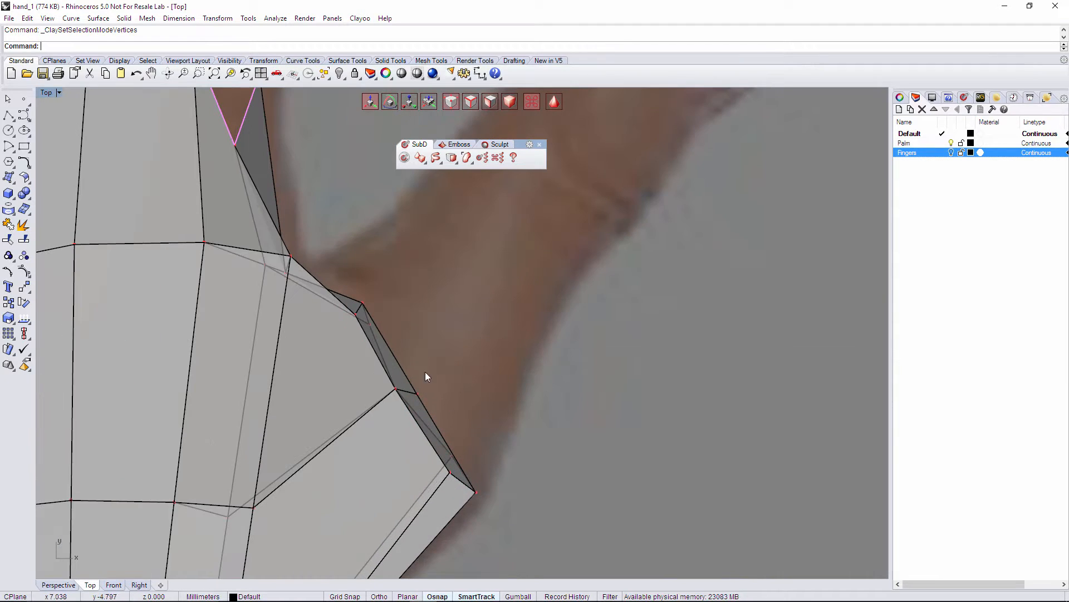
pyautogui.click(366, 321)
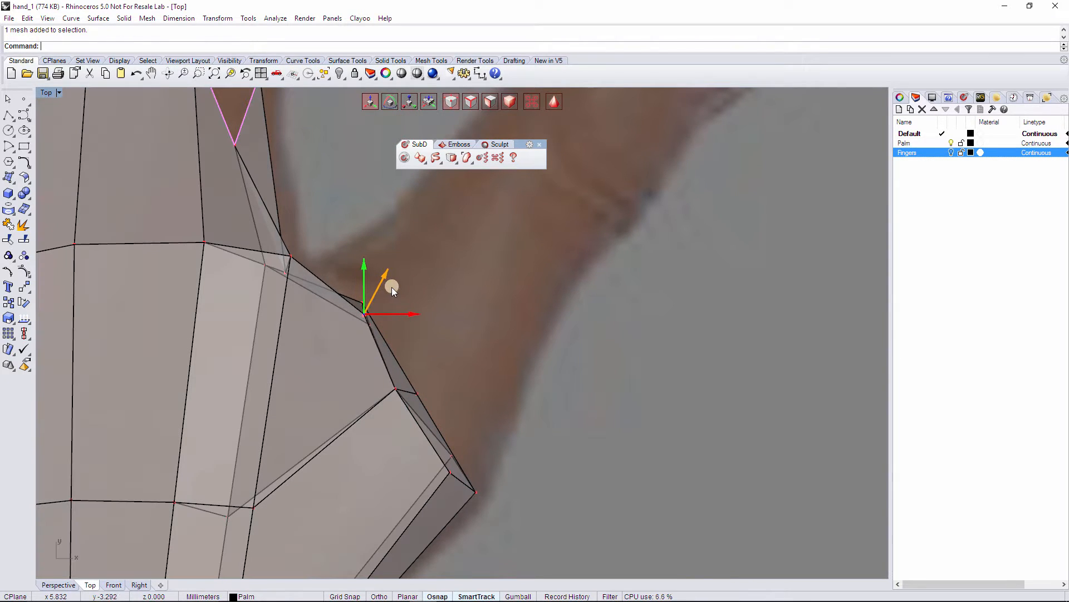
pyautogui.moveTo(393, 291); pyautogui.dragTo(402, 296)
pyautogui.click(422, 313)
pyautogui.click(369, 322)
pyautogui.click(379, 375)
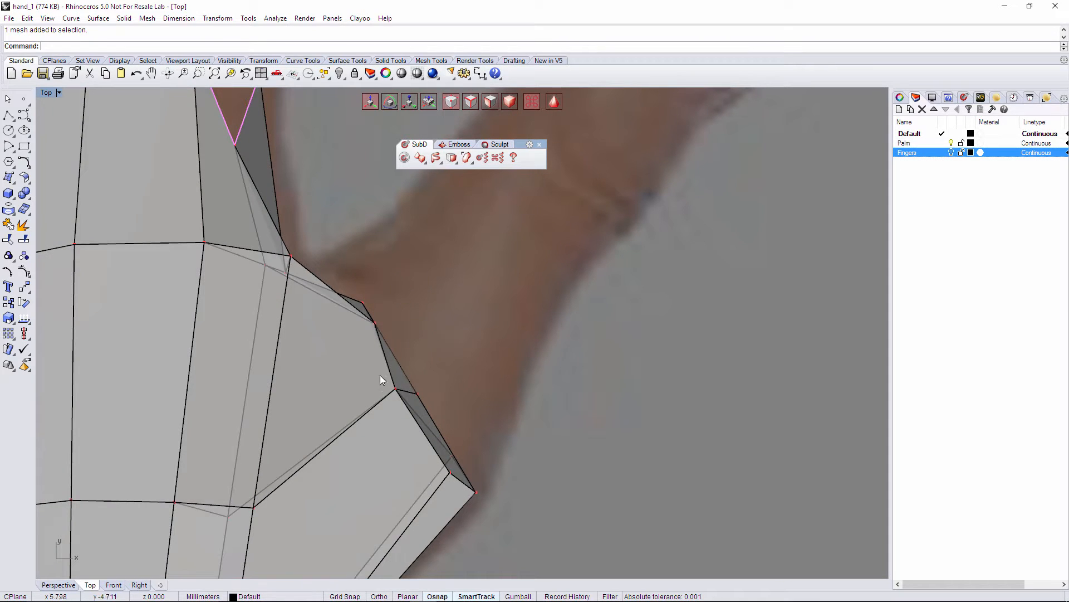
# Move the middle and wrist-side vertices of the thumb base's end outward in the Top view so the end forms a straight line.
pyautogui.click(396, 389)
pyautogui.moveTo(420, 359); pyautogui.dragTo(442, 365)
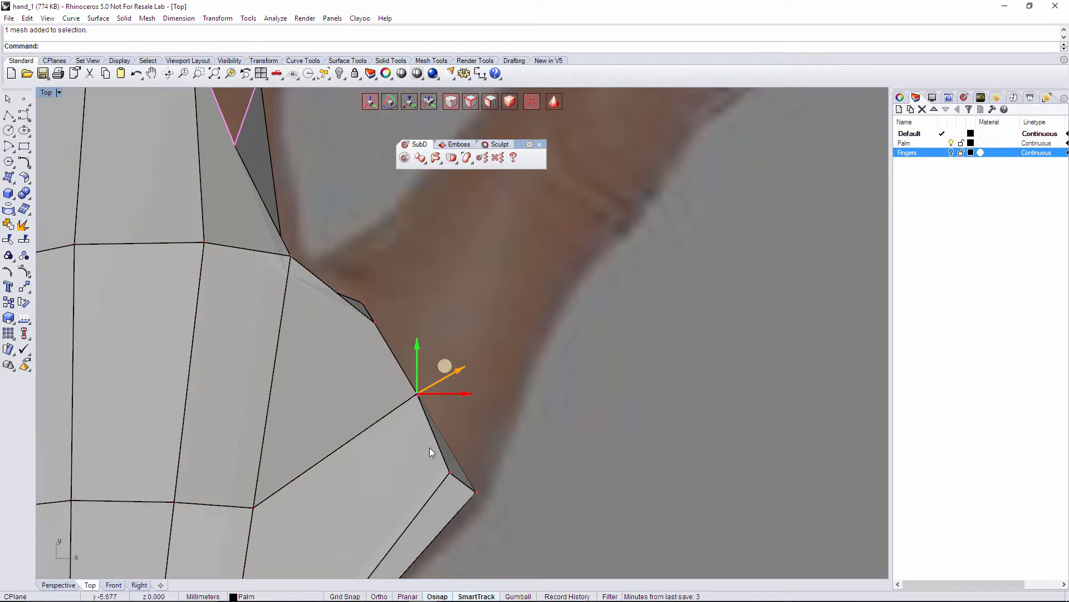
pyautogui.press('Escape')
pyautogui.moveTo(461, 489); pyautogui.dragTo(462, 490)
pyautogui.moveTo(478, 442); pyautogui.dragTo(478, 428)
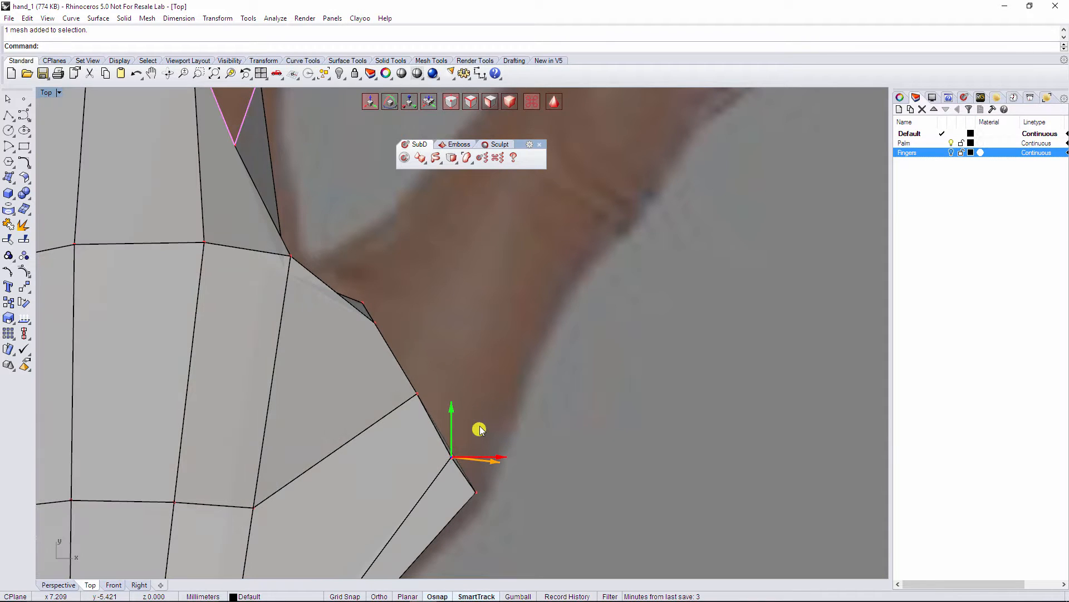
pyautogui.moveTo(415, 441); pyautogui.dragTo(461, 469)
pyautogui.moveTo(473, 429); pyautogui.dragTo(480, 430)
pyautogui.press('Escape')
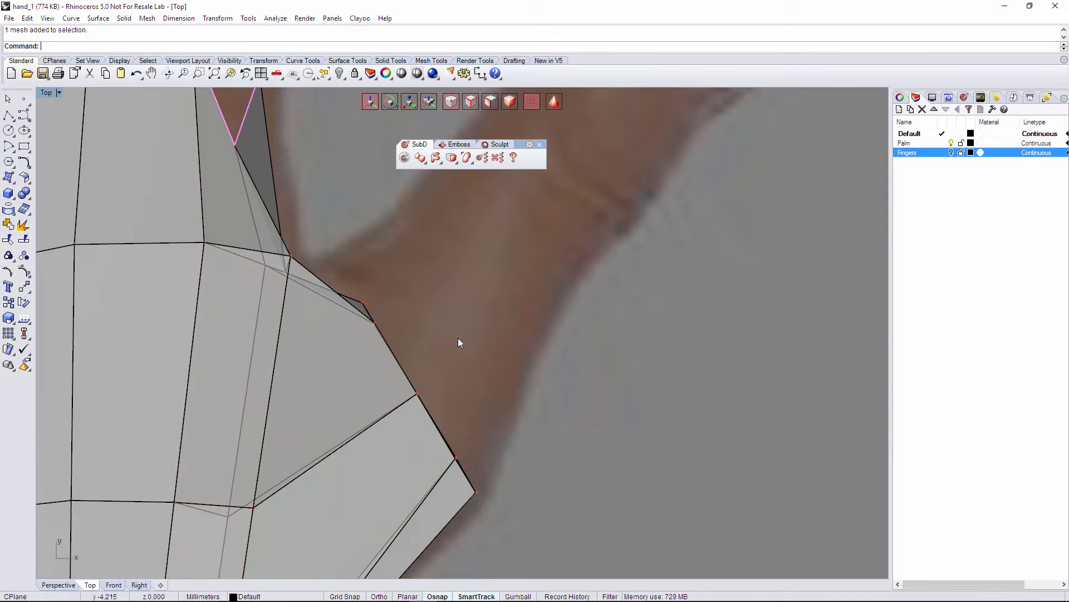
# Select the thumb base's end faces and shift them slightly toward the fingers in the Top view.
pyautogui.scroll(-2, 446, 329)
pyautogui.moveTo(511, 467); pyautogui.dragTo(510, 466)
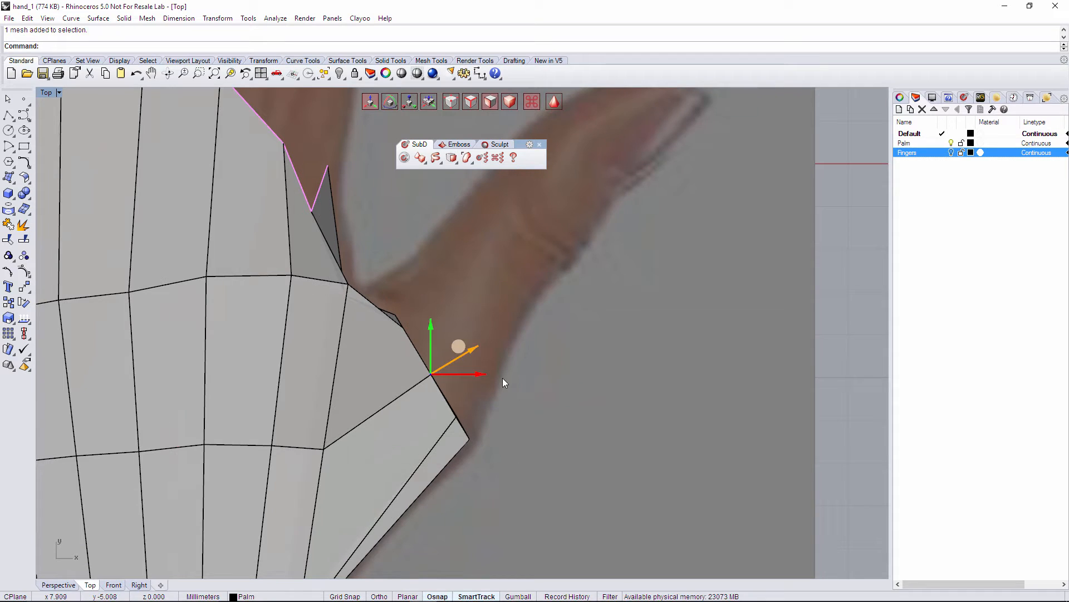
pyautogui.click(449, 355)
pyautogui.moveTo(453, 358); pyautogui.dragTo(459, 335)
# Rotate the thumb base's end faces slightly counterclockwise and move them a little outward along the blueprint thumb.
pyautogui.press('e')
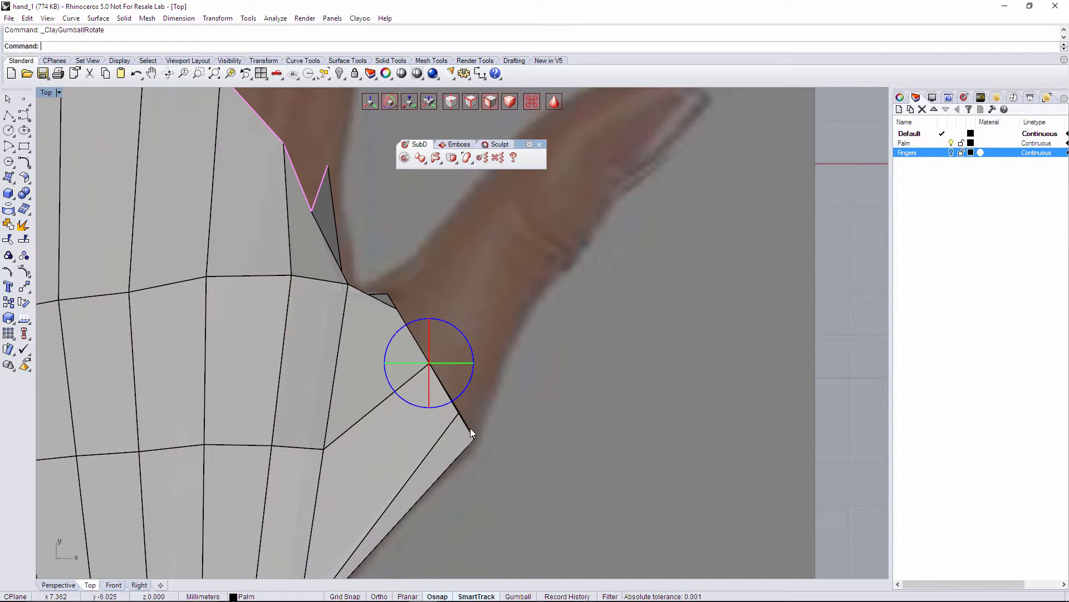
pyautogui.moveTo(462, 392); pyautogui.dragTo(480, 389)
pyautogui.scroll(-3, 490, 397)
pyautogui.scroll(1, 479, 429)
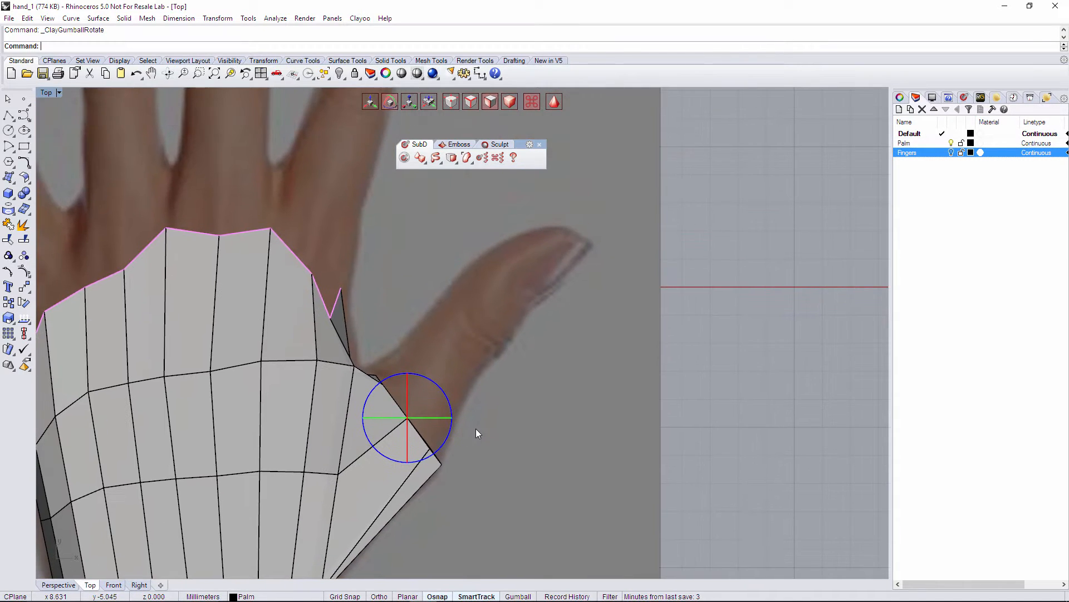
pyautogui.press('w')
pyautogui.moveTo(479, 422); pyautogui.dragTo(468, 443, button='right')
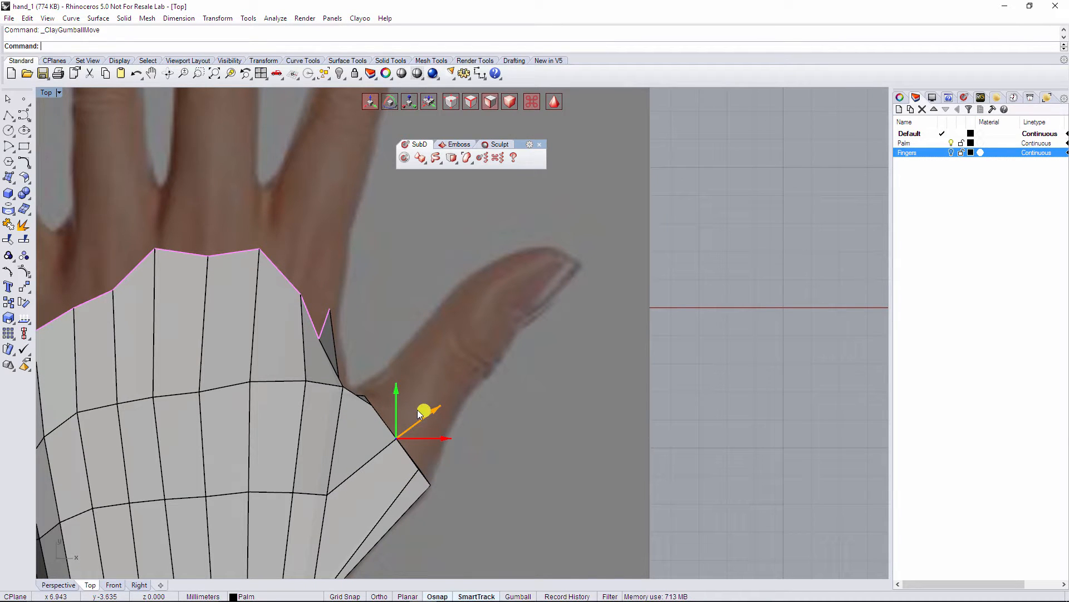
pyautogui.moveTo(423, 410); pyautogui.dragTo(429, 406)
pyautogui.scroll(-4, 439, 417)
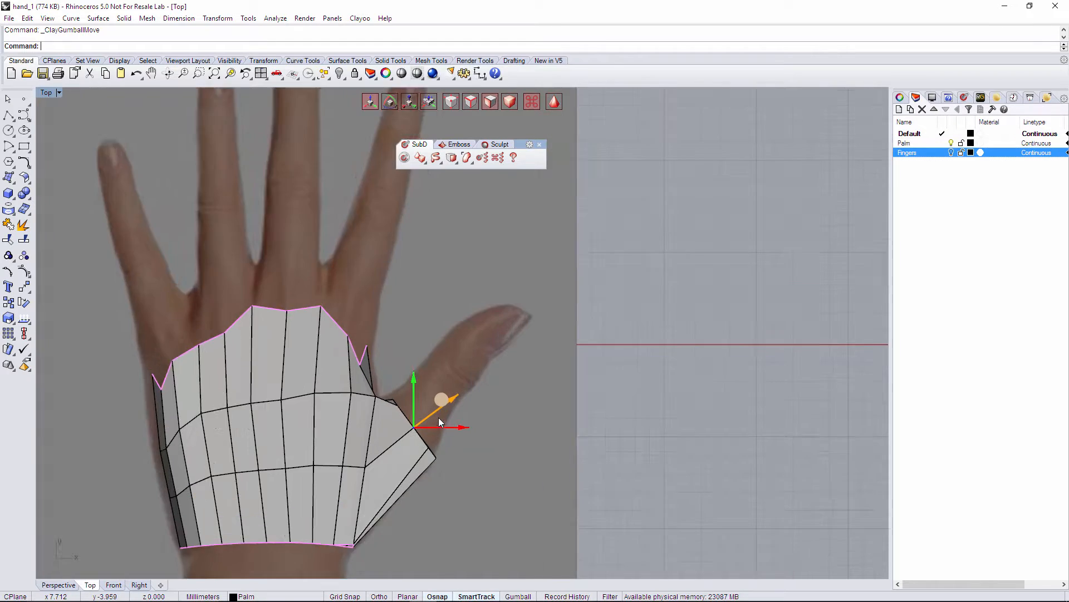
# Extrude the end faces along the blueprint thumb to its joint, narrowing, rotating and nudging them to match the thumb's outline.
pyautogui.scroll(6, 439, 417)
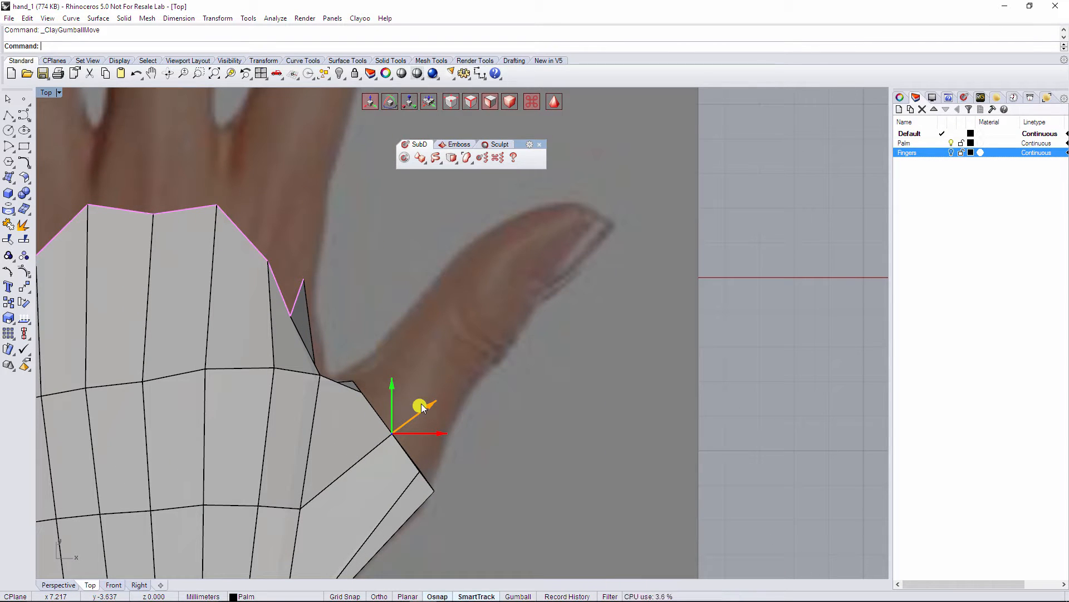
pyautogui.moveTo(432, 389)
pyautogui.mouseDown()
pyautogui.moveTo(471, 317)
pyautogui.moveTo(516, 308)
pyautogui.moveTo(493, 312)
pyautogui.moveTo(504, 287)
pyautogui.mouseUp()
pyautogui.press('w')
pyautogui.press('e')
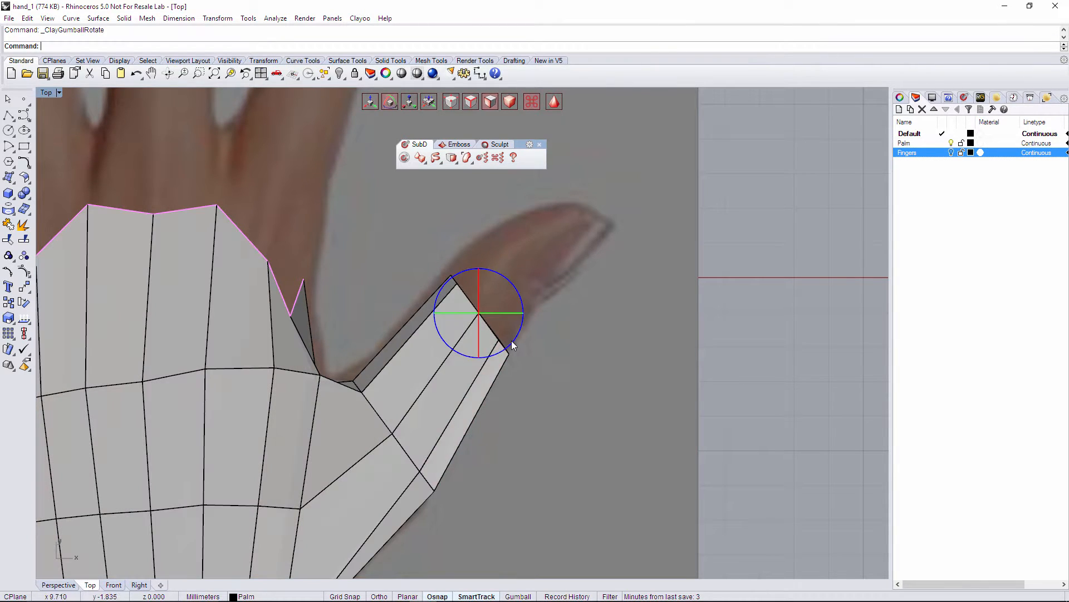
pyautogui.moveTo(513, 344); pyautogui.dragTo(526, 333)
pyautogui.press('w')
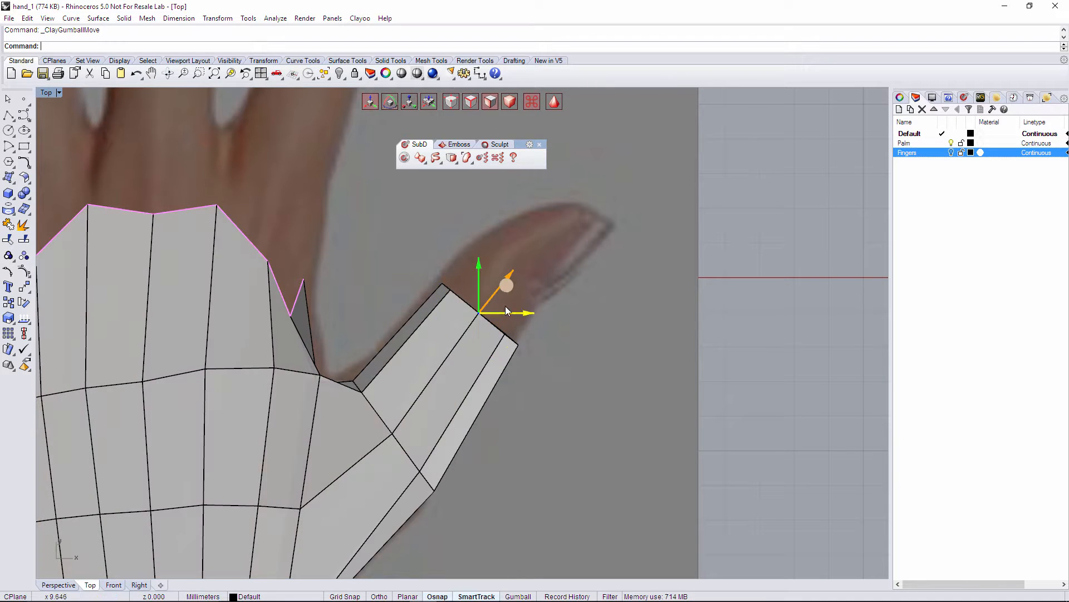
pyautogui.moveTo(508, 286); pyautogui.dragTo(509, 279)
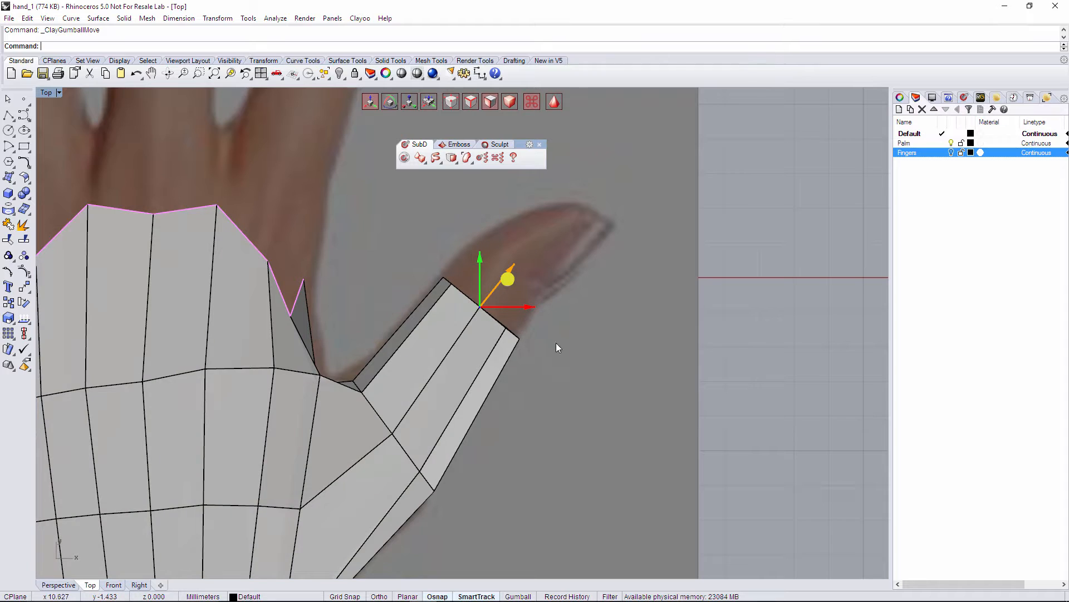
# Extrude the end faces from the joint to the tip of the blueprint thumb and scale them down.
pyautogui.moveTo(556, 342); pyautogui.dragTo(495, 377, button='right')
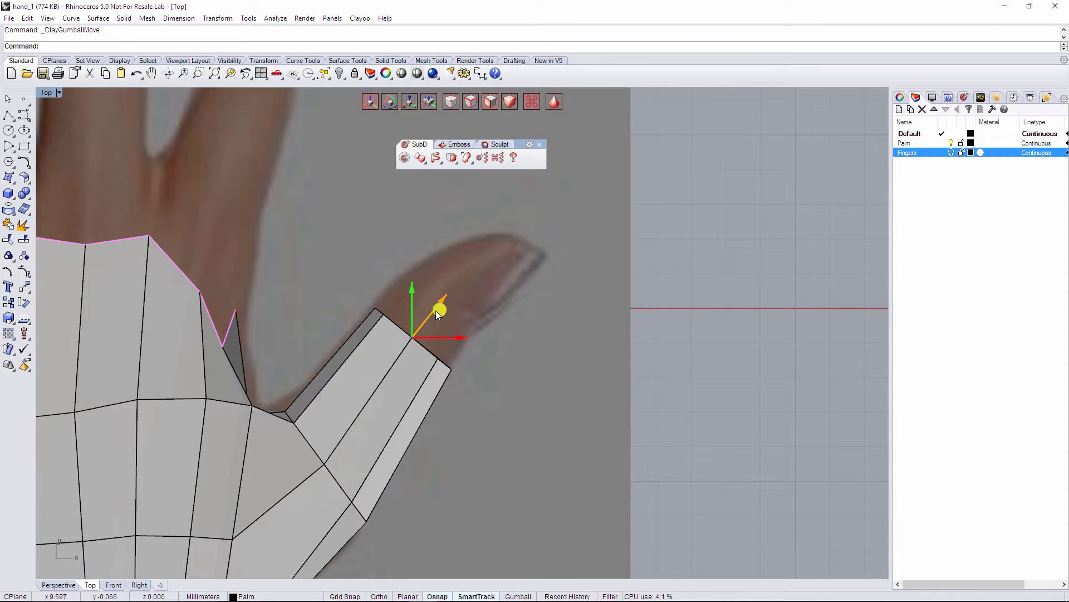
pyautogui.moveTo(441, 311); pyautogui.dragTo(553, 215)
pyautogui.press('r')
pyautogui.press('w')
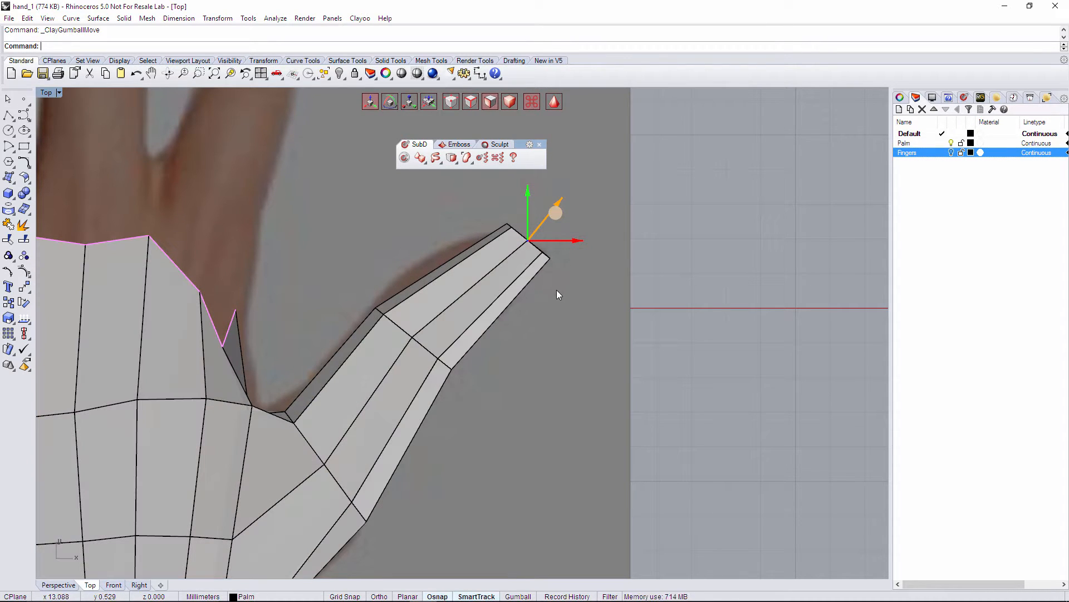
pyautogui.click(556, 306)
pyautogui.scroll(-5, 551, 334)
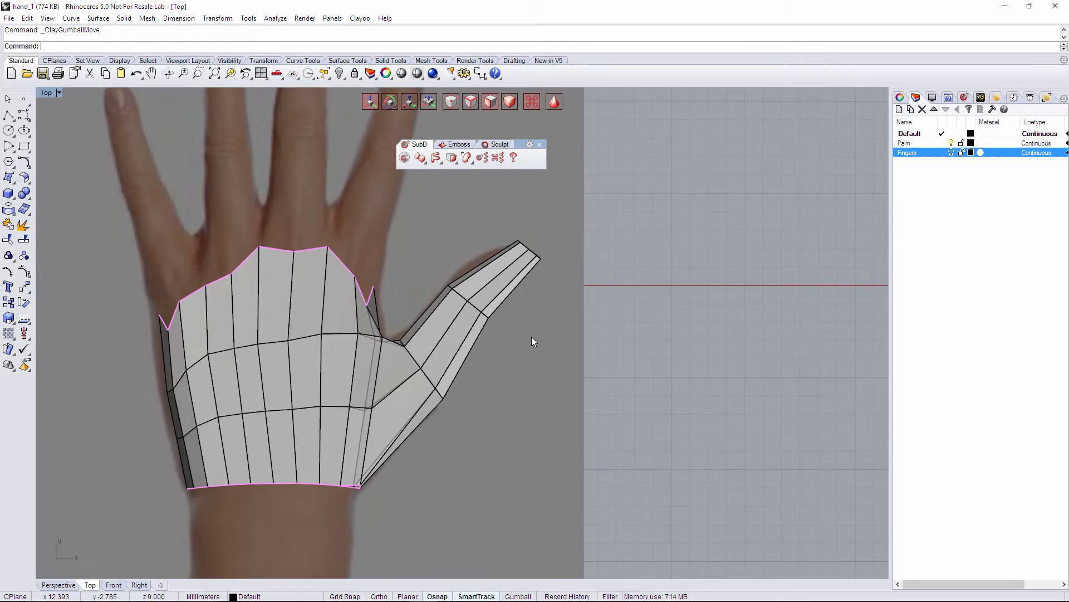
pyautogui.scroll(3, 523, 341)
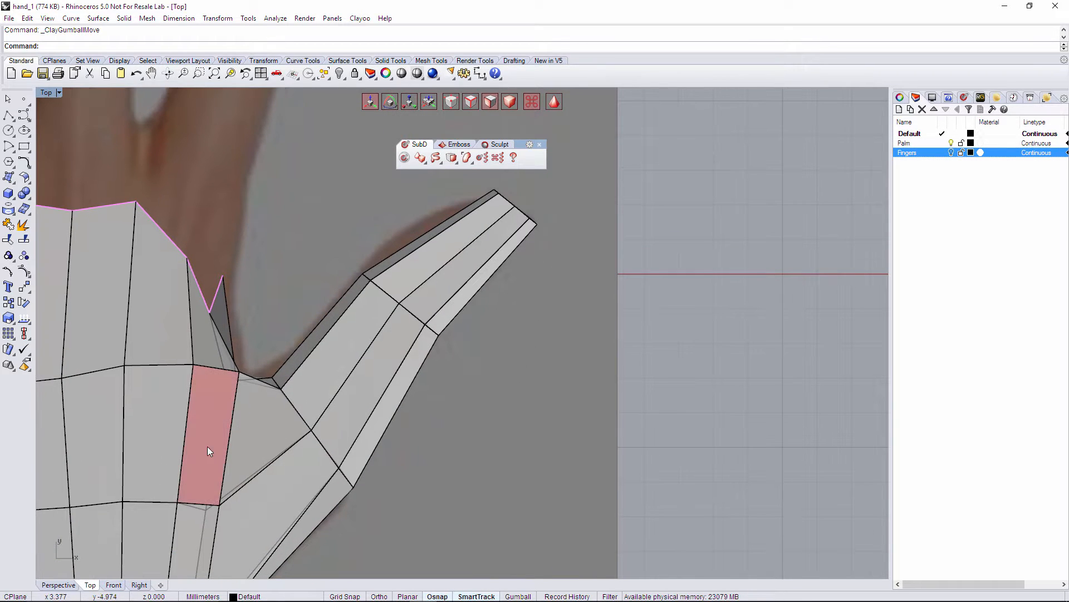
# Open the Right view, set edge selection and change the viewport's display mode to Shaded.
pyautogui.click(139, 585)
pyautogui.moveTo(305, 464); pyautogui.dragTo(616, 435, button='right')
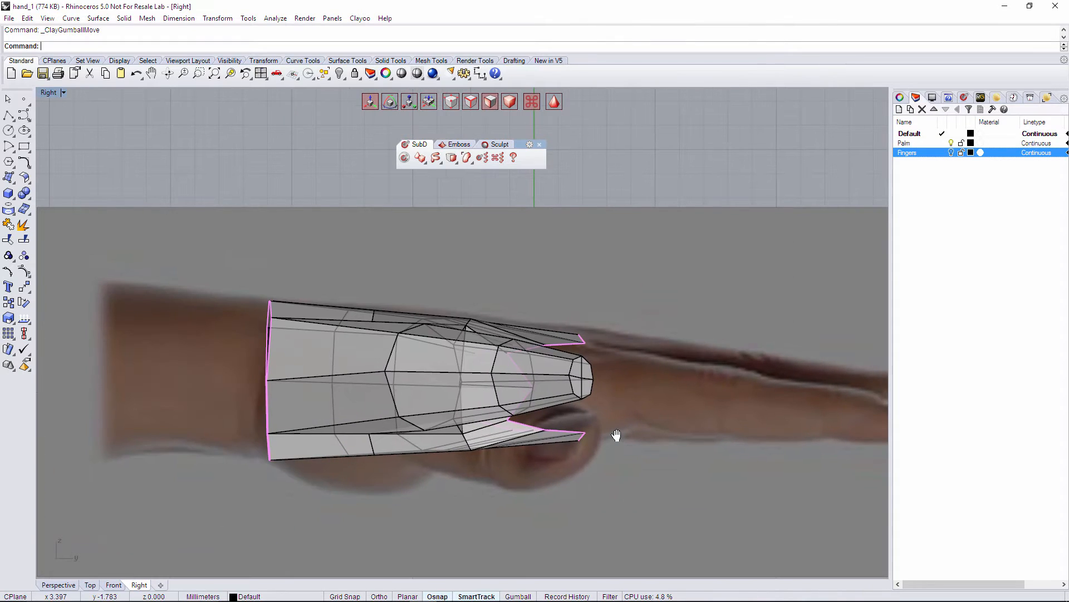
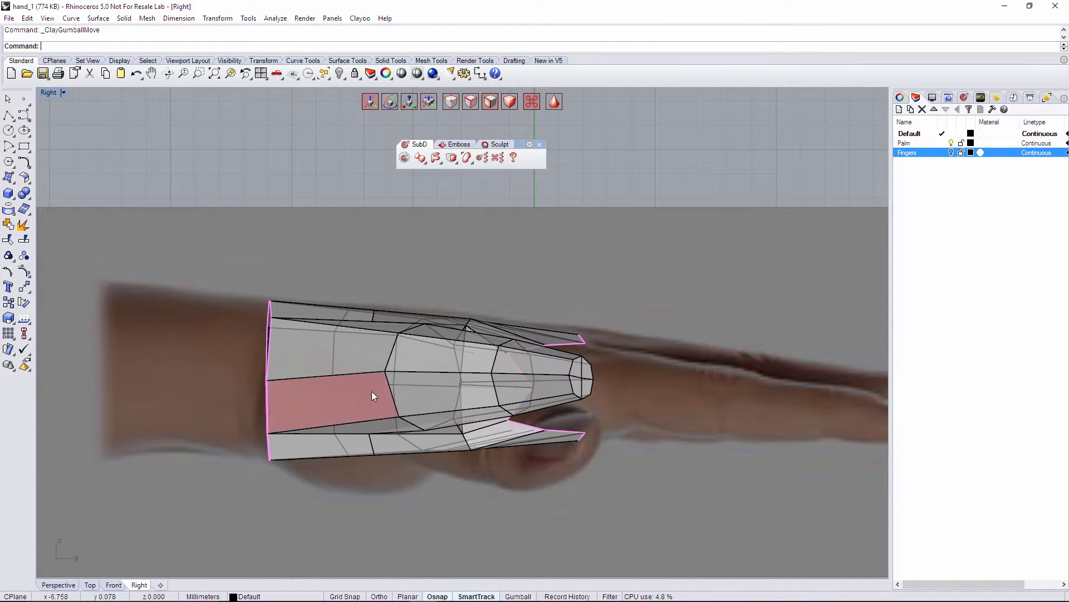
pyautogui.press('s')
pyautogui.click(49, 93)
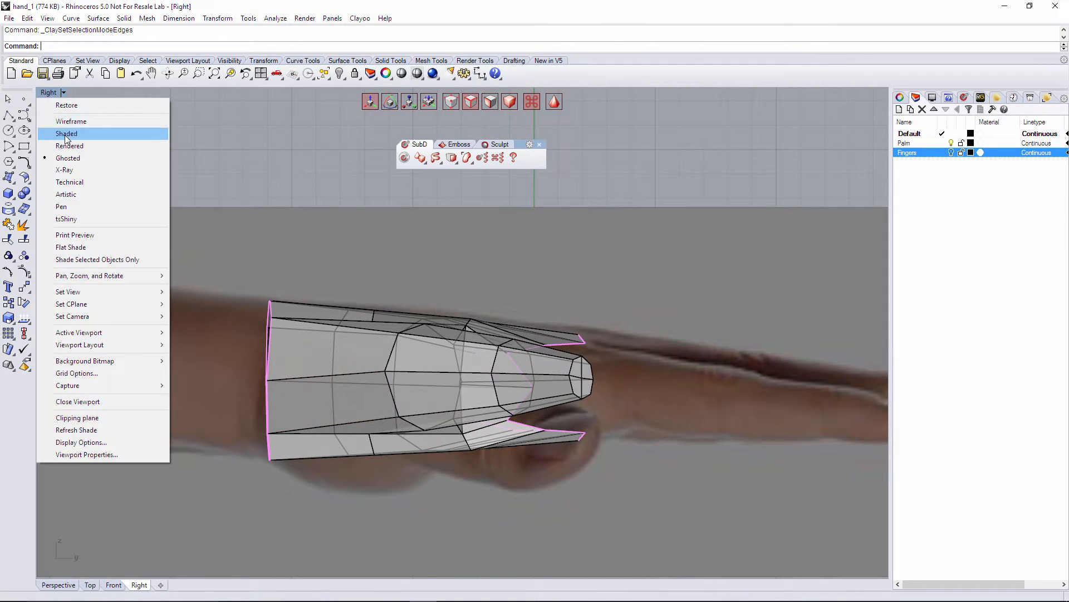
pyautogui.click(61, 127)
# Select the edge loop where the thumb leaves its base and lower it slightly toward the side-view blueprint.
pyautogui.doubleClick(393, 348)
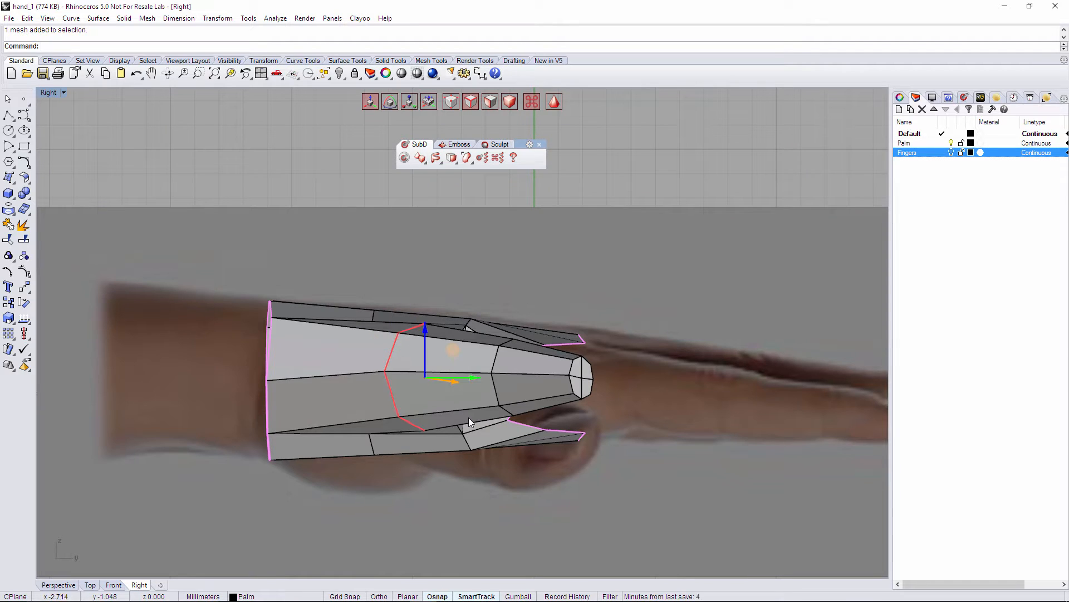
pyautogui.moveTo(469, 416); pyautogui.dragTo(387, 403, button='right')
pyautogui.moveTo(345, 317); pyautogui.dragTo(346, 339)
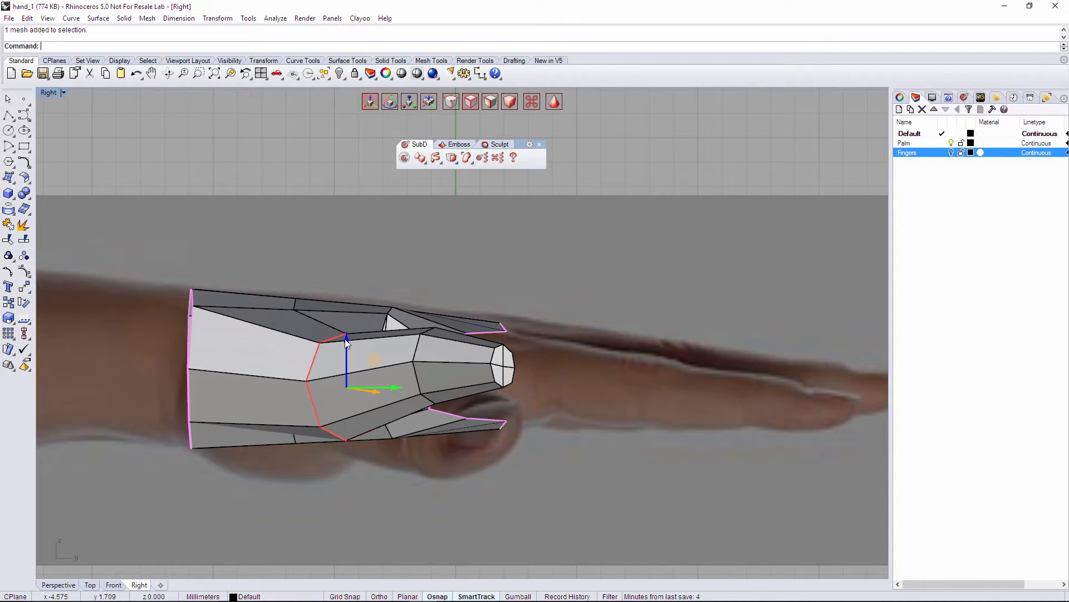
# Select the edge loop at the thumb's joint and lower it to the thumb's position in the side blueprint.
pyautogui.keyDown('shift'); pyautogui.doubleClick(416, 347); pyautogui.keyUp('shift')
pyautogui.click(605, 374)
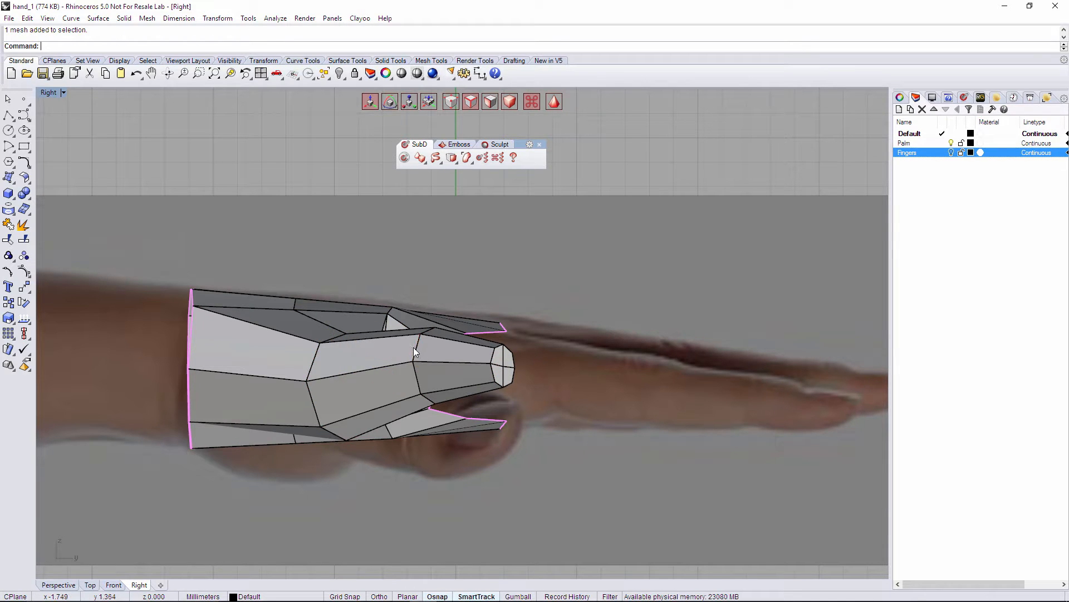
pyautogui.click(417, 346)
pyautogui.scroll(5, 415, 373)
pyautogui.doubleClick(417, 370)
pyautogui.scroll(-5, 417, 371)
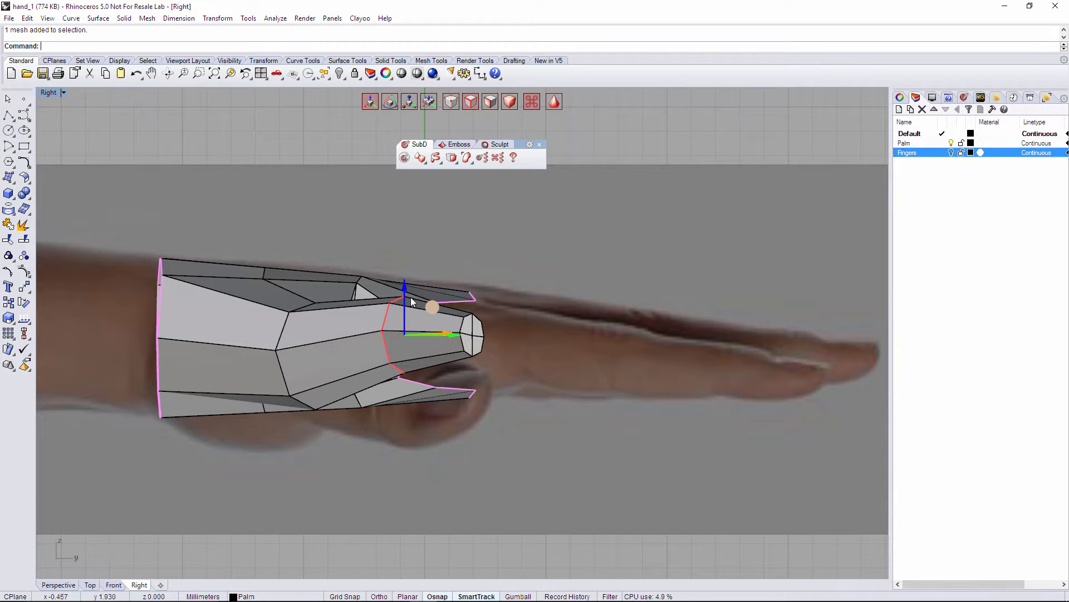
pyautogui.moveTo(410, 296); pyautogui.dragTo(409, 362)
pyautogui.press('Escape')
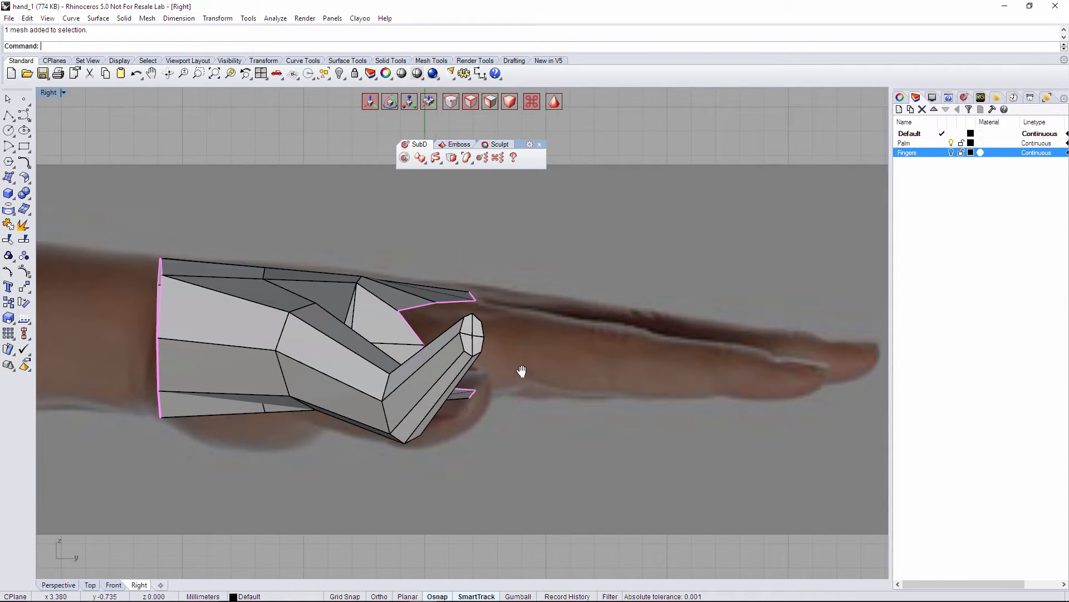
# Lower the thumb's end faces to the blueprint thumb tip and stretch them vertically to match its thickness.
pyautogui.moveTo(520, 373); pyautogui.dragTo(567, 382, button='right')
pyautogui.press('F3')
pyautogui.moveTo(543, 371); pyautogui.dragTo(547, 368)
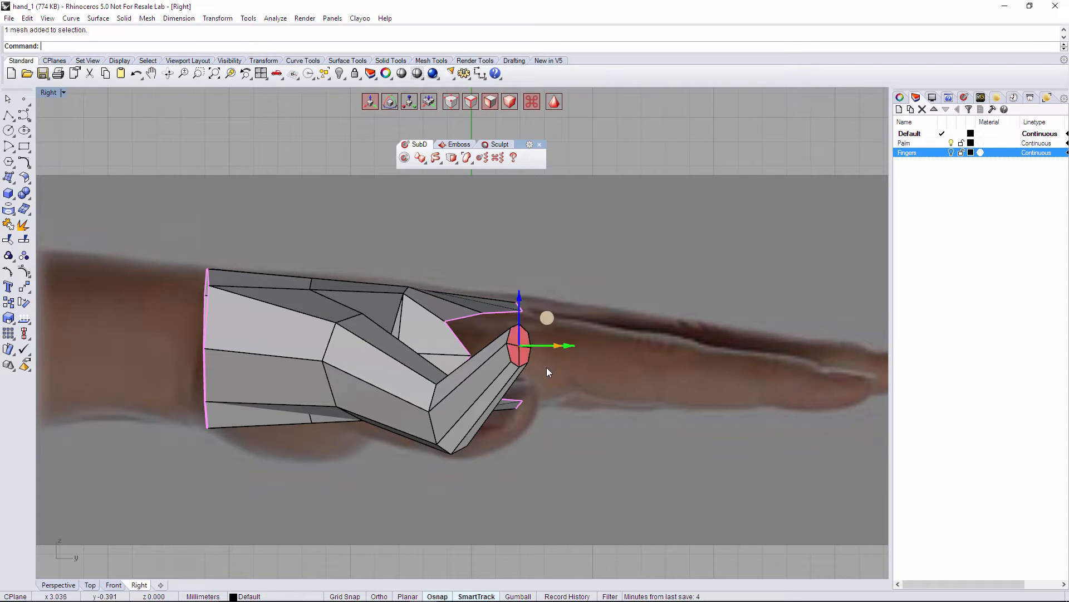
pyautogui.moveTo(520, 329); pyautogui.dragTo(538, 392)
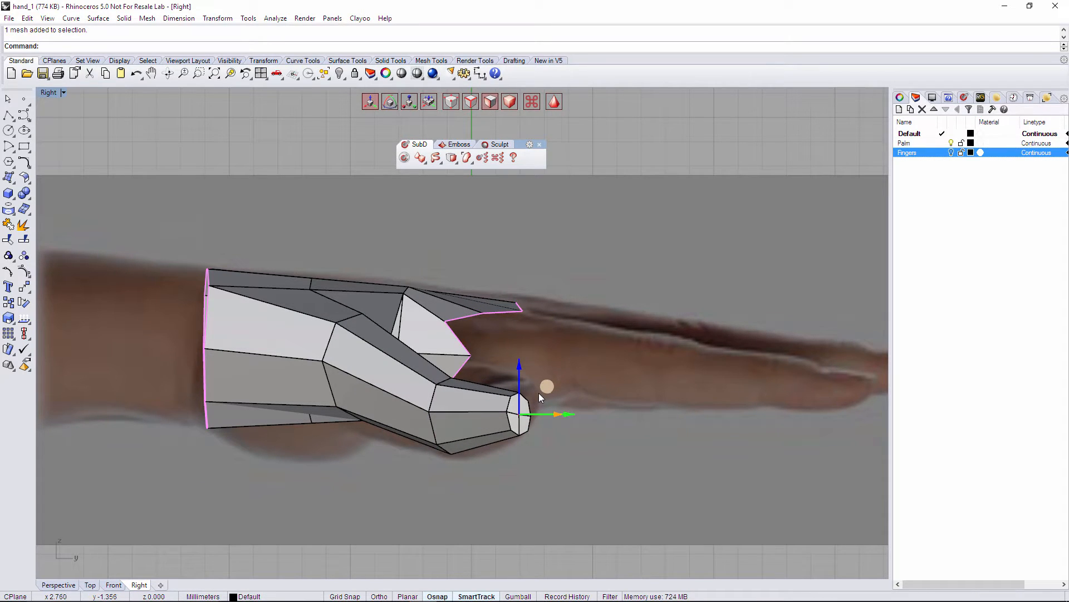
pyautogui.moveTo(539, 392); pyautogui.dragTo(549, 380)
pyautogui.press('r')
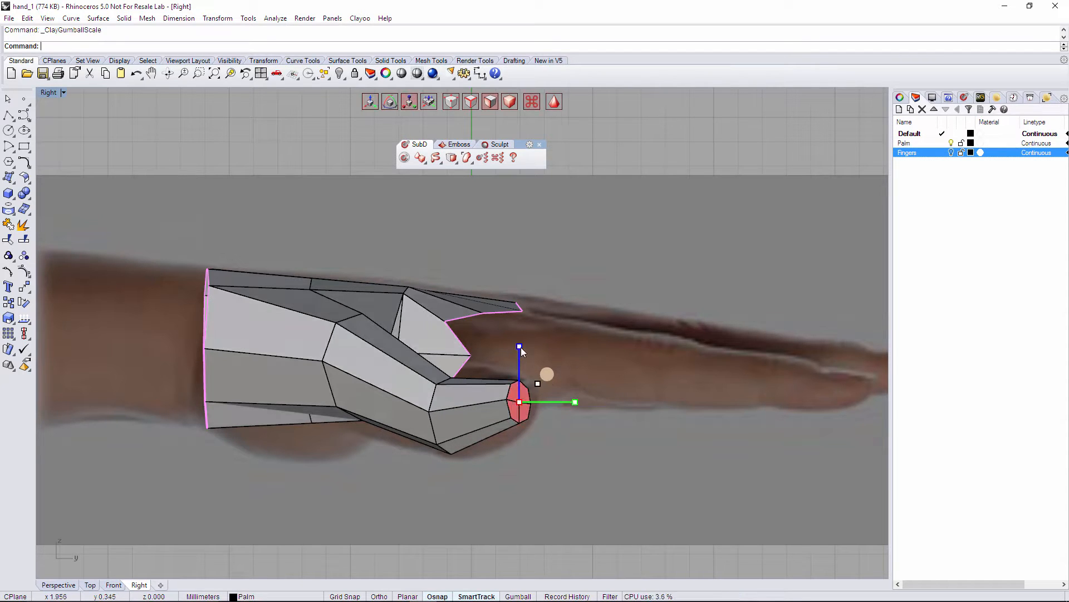
pyautogui.moveTo(520, 346); pyautogui.dragTo(522, 332)
# Enlarge the thumb joint's edge loop and raise it slightly to match the side-view thumb outline.
pyautogui.moveTo(447, 493); pyautogui.dragTo(534, 528, button='right')
pyautogui.press('s')
pyautogui.doubleClick(522, 473)
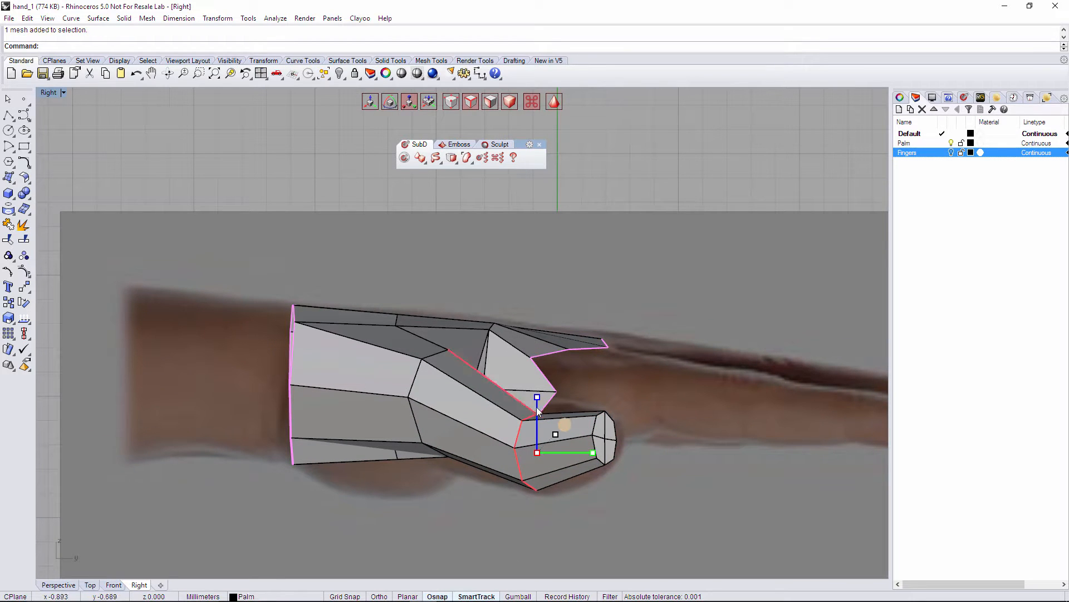
pyautogui.moveTo(540, 396); pyautogui.dragTo(537, 385)
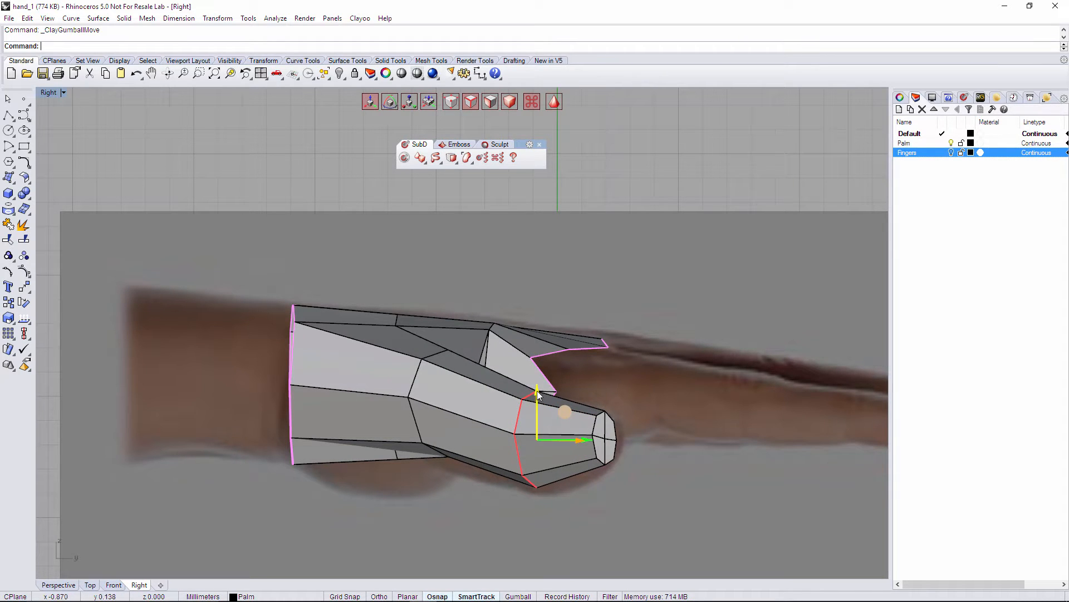
pyautogui.press('r')
pyautogui.moveTo(555, 421); pyautogui.dragTo(558, 422)
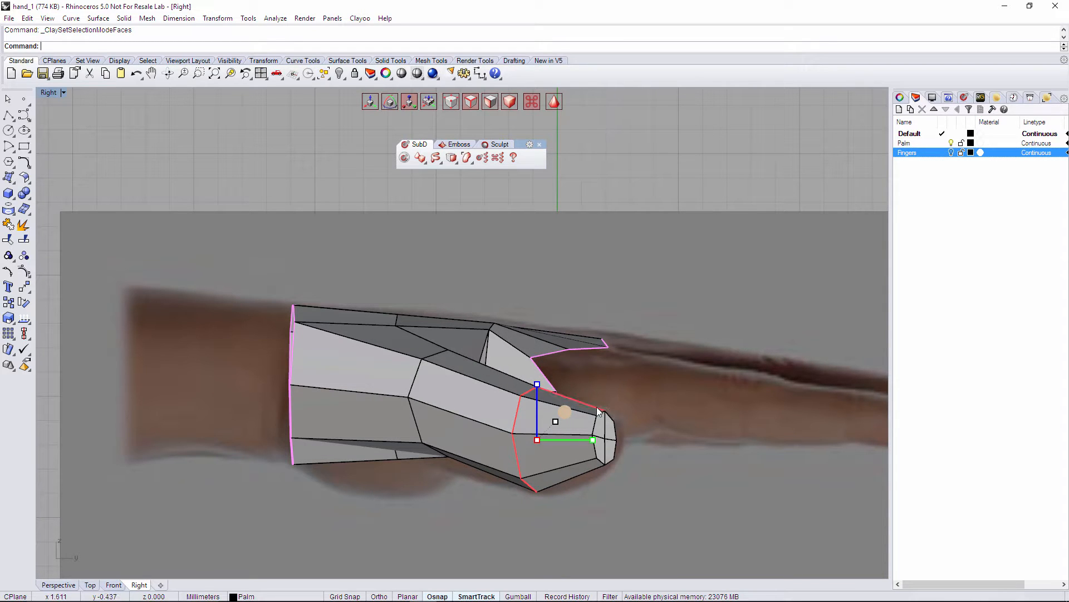
# Select the thumb's end faces and scale them up slightly.
pyautogui.press('Escape')
pyautogui.keyDown('ctrl'); pyautogui.keyDown('shift'); pyautogui.click(607, 432); pyautogui.keyUp('shift'); pyautogui.keyUp('ctrl')
pyautogui.moveTo(624, 421); pyautogui.dragTo(630, 422)
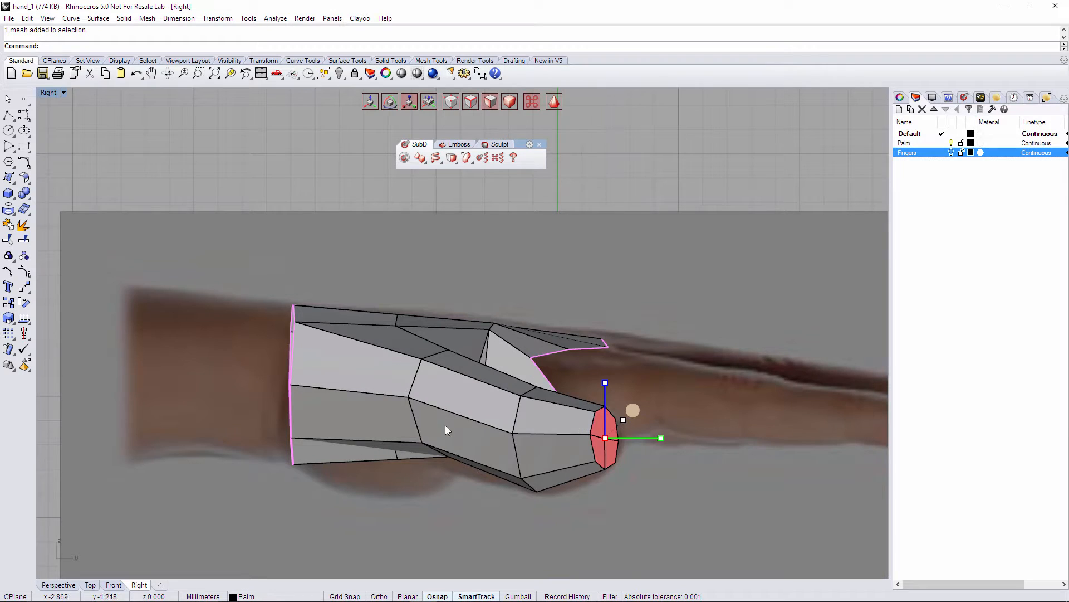
# Scale up the edge loop at the thumb's base and lower it slightly to follow the side blueprint.
pyautogui.moveTo(402, 486); pyautogui.dragTo(472, 517, button='right')
pyautogui.press('2')
pyautogui.doubleClick(482, 413)
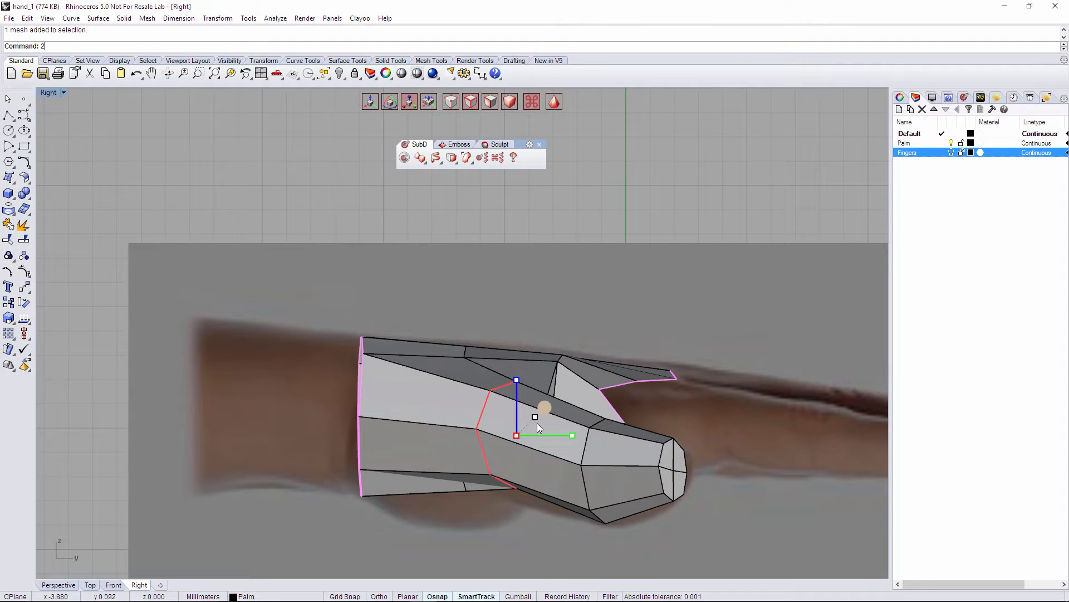
pyautogui.press('w')
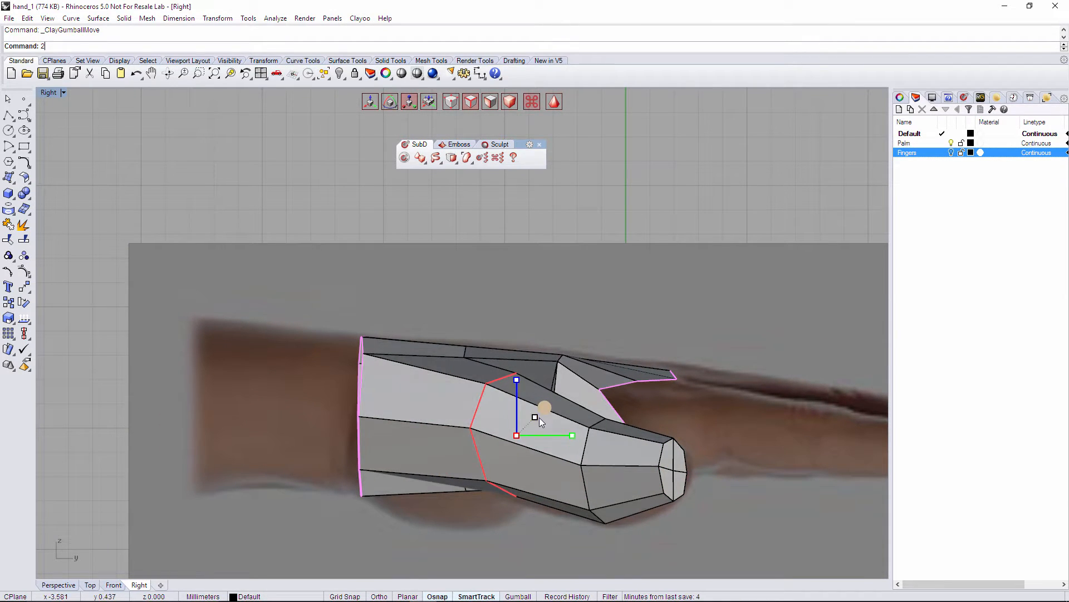
pyautogui.moveTo(517, 388); pyautogui.dragTo(516, 400)
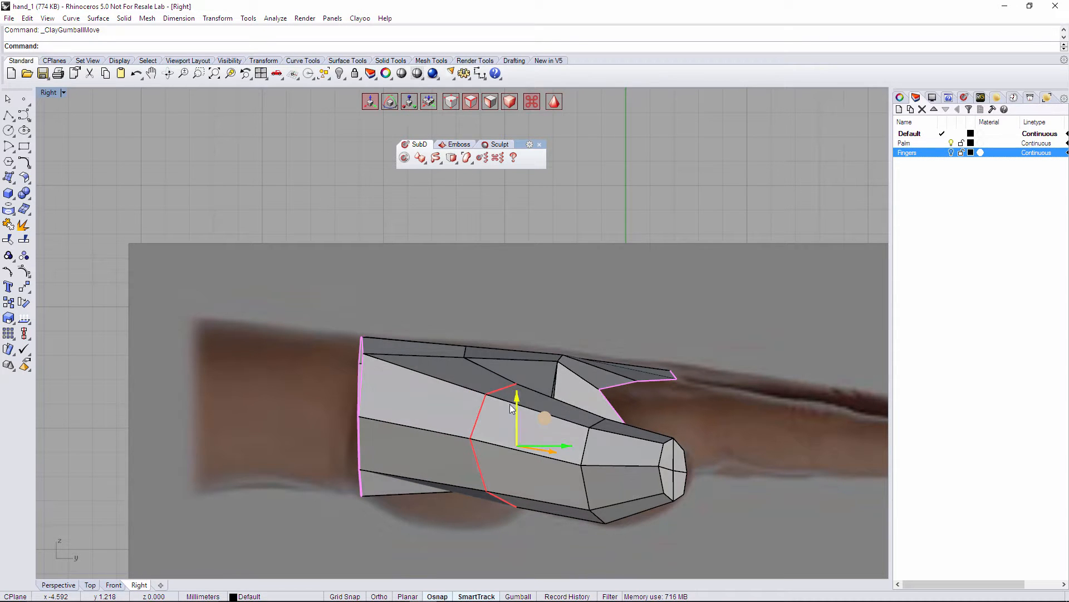
pyautogui.press('Escape')
# Check the thumb against the side and top blueprints and save the file.
pyautogui.scroll(-3, 406, 545)
pyautogui.scroll(2, 406, 544)
pyautogui.moveTo(405, 544); pyautogui.dragTo(387, 497, button='right')
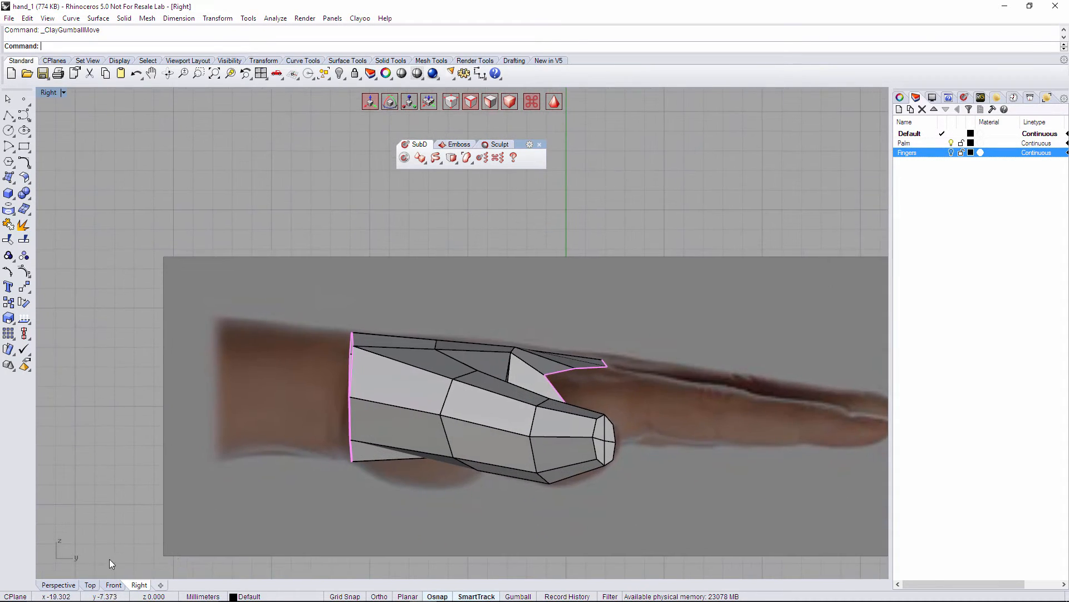
pyautogui.click(90, 585)
pyautogui.scroll(-3, 395, 418)
pyautogui.scroll(3, 383, 460)
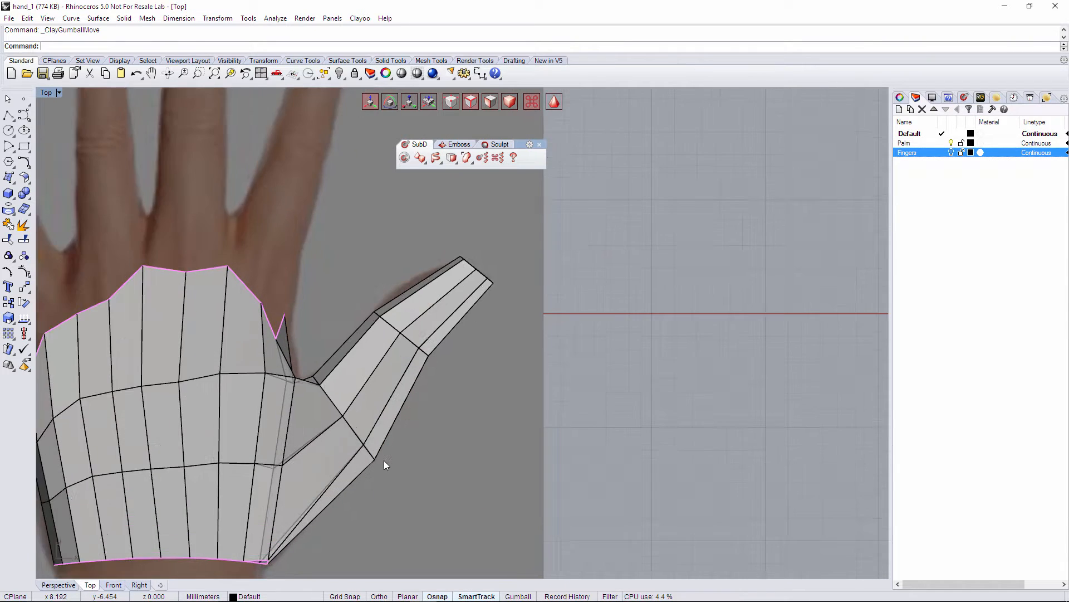
pyautogui.scroll(-3, 505, 340)
pyautogui.scroll(4, 507, 306)
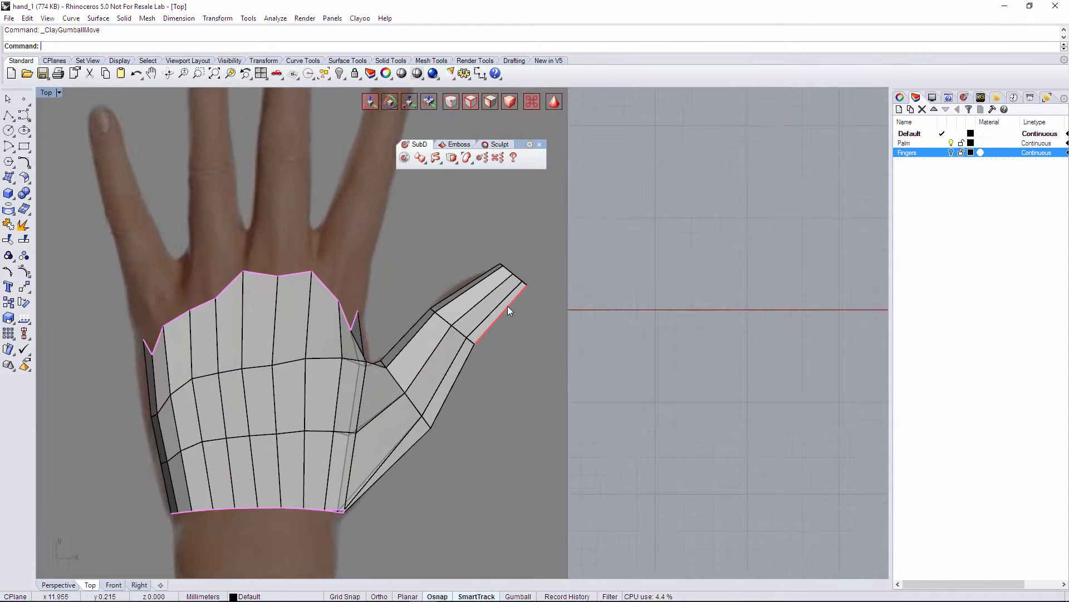
pyautogui.moveTo(504, 341); pyautogui.dragTo(643, 338, button='right')
pyautogui.hotkey('ctrl', 's')
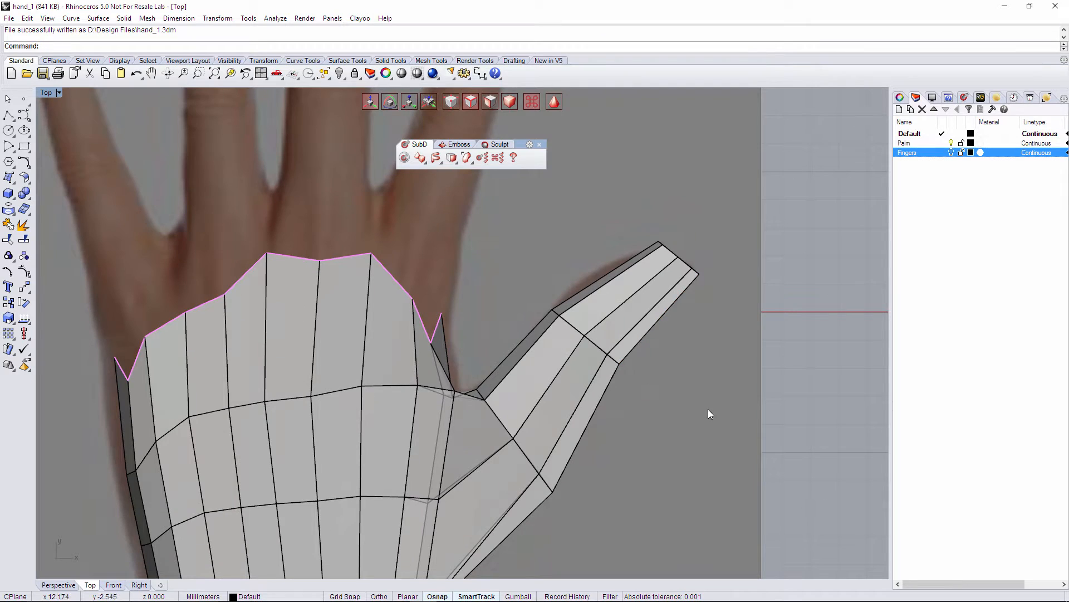
# In the Perspective view, select the lower wrist-edge vertex on the thumb side and adjust its height.
pyautogui.scroll(-3, 707, 412)
pyautogui.moveTo(683, 387); pyautogui.dragTo(583, 415, button='right')
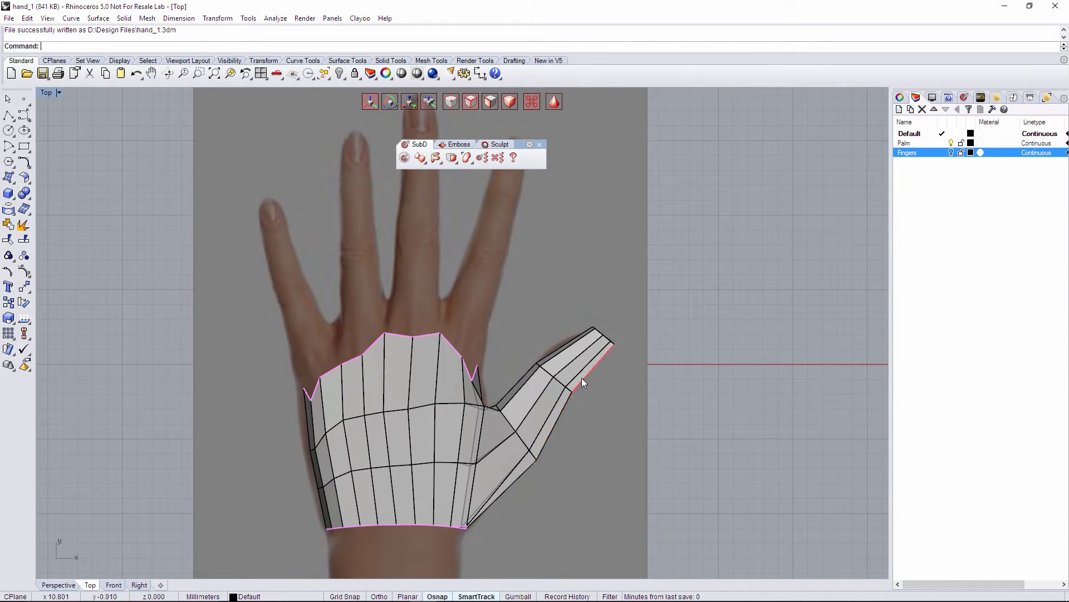
pyautogui.click(61, 586)
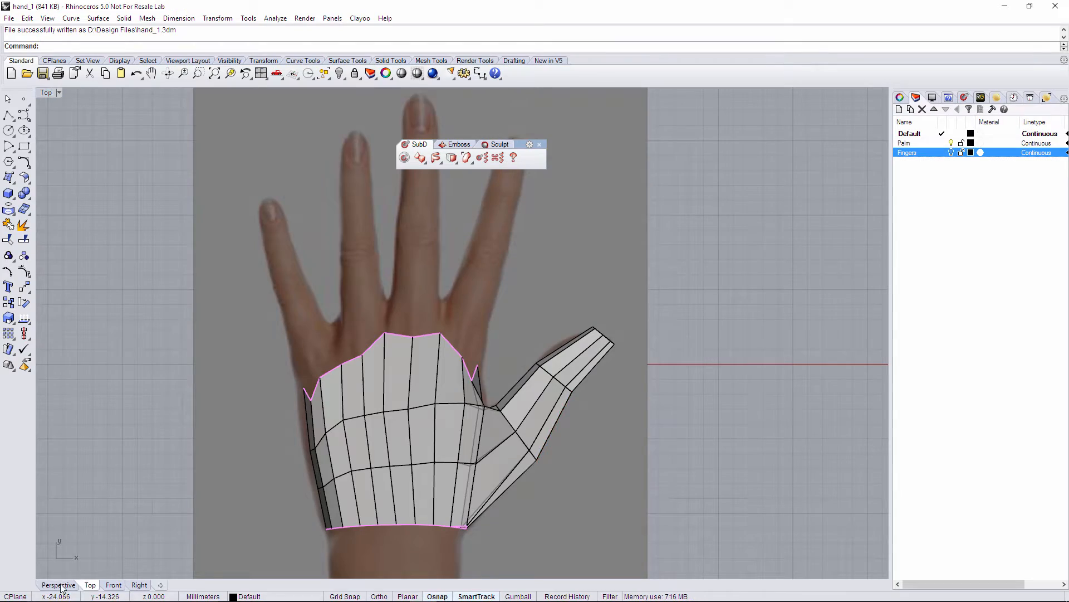
pyautogui.moveTo(623, 420); pyautogui.dragTo(467, 355, button='right')
pyautogui.click(460, 428)
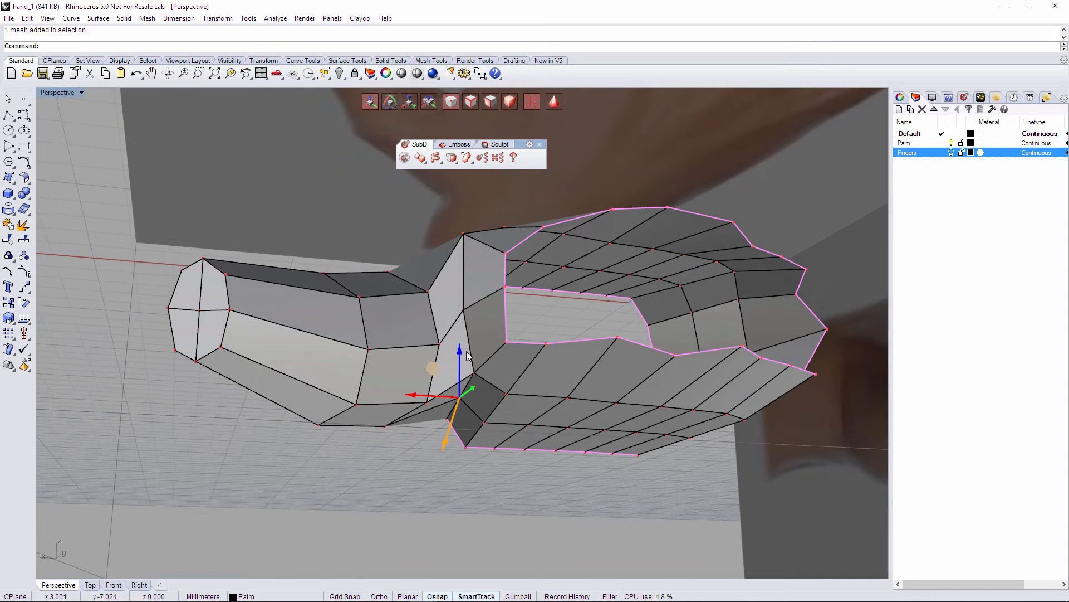
pyautogui.moveTo(460, 354)
pyautogui.mouseDown()
pyautogui.moveTo(439, 360)
pyautogui.moveTo(469, 390)
pyautogui.moveTo(474, 346)
pyautogui.moveTo(474, 365)
pyautogui.mouseUp()
# Lower the two lengthwise edges on the palm's underside, beside the thumb and down to the wrist.
pyautogui.moveTo(527, 418); pyautogui.dragTo(663, 382, button='right')
pyautogui.moveTo(294, 404); pyautogui.dragTo(234, 301, button='right')
pyautogui.moveTo(181, 245); pyautogui.dragTo(445, 354, button='right')
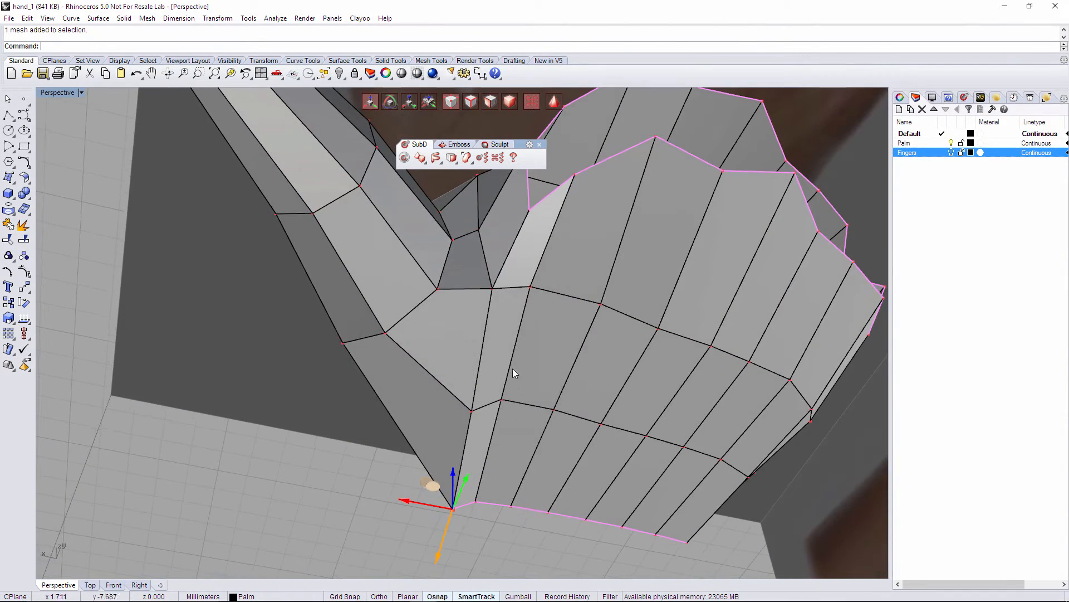
pyautogui.press('s')
pyautogui.click(513, 362)
pyautogui.moveTo(513, 360); pyautogui.dragTo(528, 432, button='right')
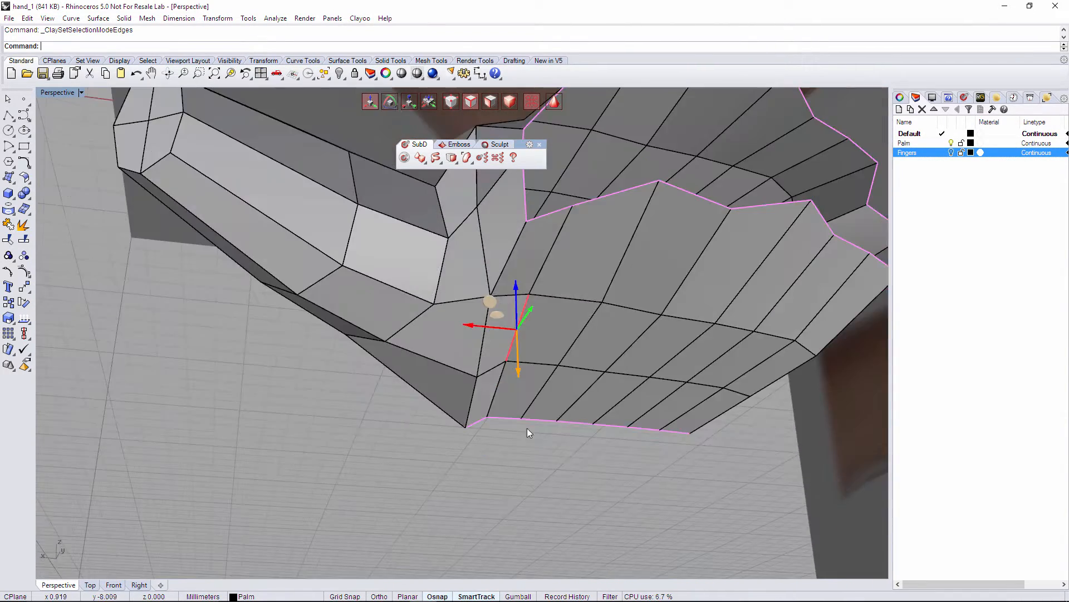
pyautogui.moveTo(516, 288); pyautogui.dragTo(497, 369)
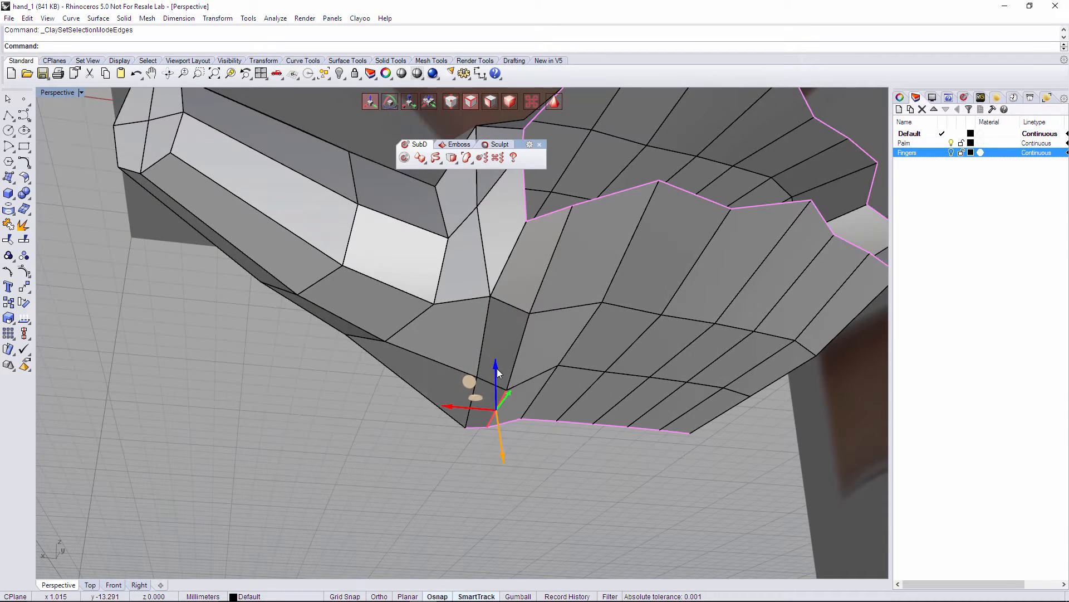
# Lower the vertex on the lengthwise edge line between the thumb base and the palm's underside slightly.
pyautogui.scroll(-5, 510, 375)
pyautogui.moveTo(516, 387); pyautogui.dragTo(554, 449, button='right')
pyautogui.scroll(6, 486, 345)
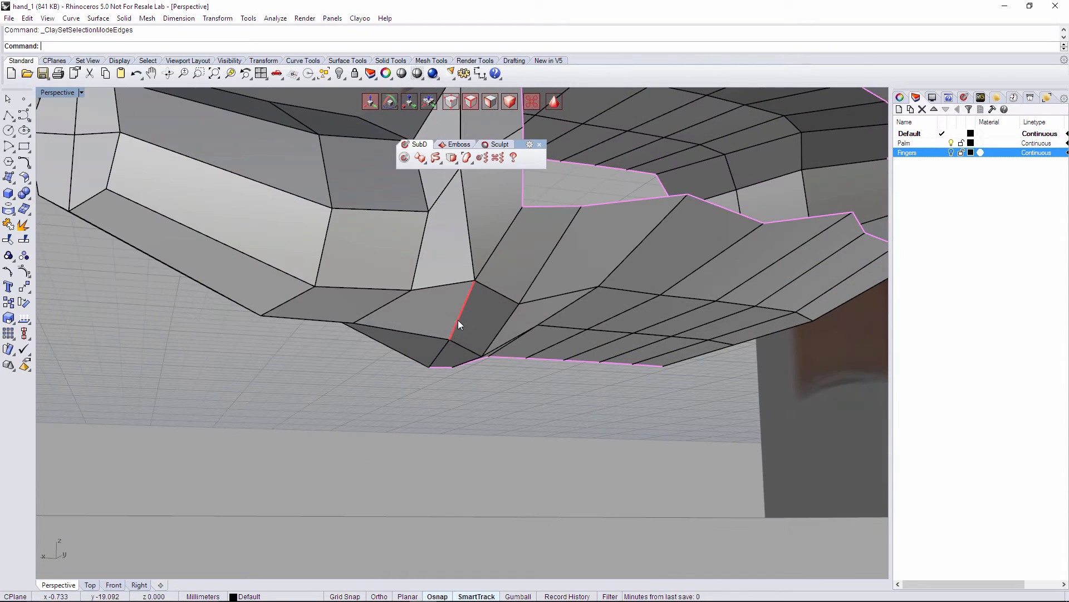
pyautogui.click(456, 333)
pyautogui.moveTo(457, 333); pyautogui.dragTo(358, 347, button='right')
pyautogui.press('a')
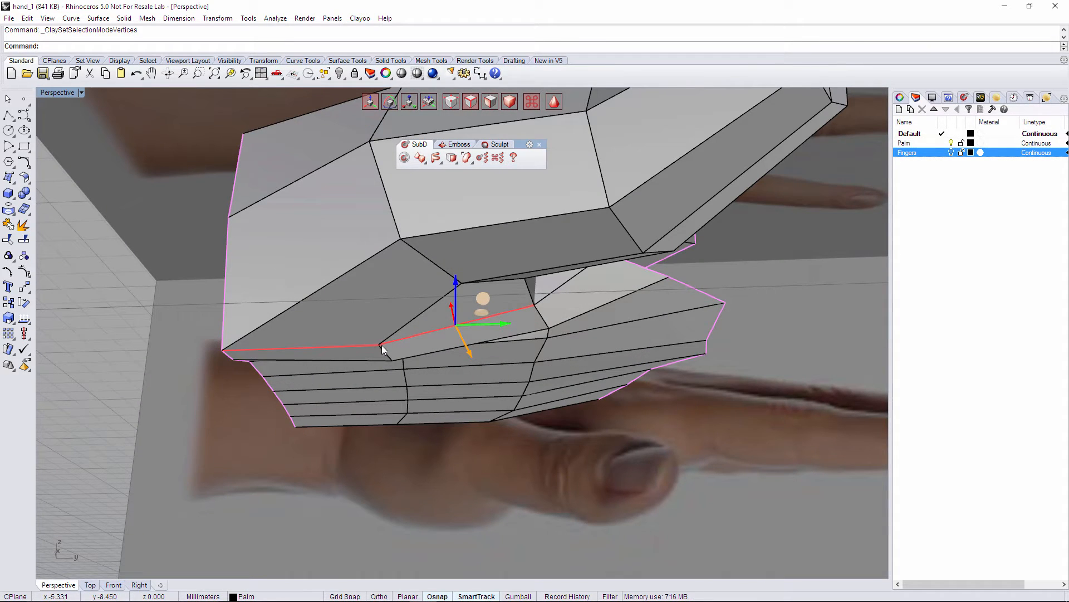
pyautogui.click(380, 344)
pyautogui.moveTo(381, 319); pyautogui.dragTo(381, 331)
pyautogui.click(609, 396)
# Preview the hand in smooth mode and inspect the thumb's shape from several angles.
pyautogui.moveTo(609, 396); pyautogui.dragTo(577, 383, button='right')
pyautogui.press('Tab')
pyautogui.moveTo(520, 350); pyautogui.dragTo(543, 400, button='right')
pyautogui.scroll(4, 564, 332)
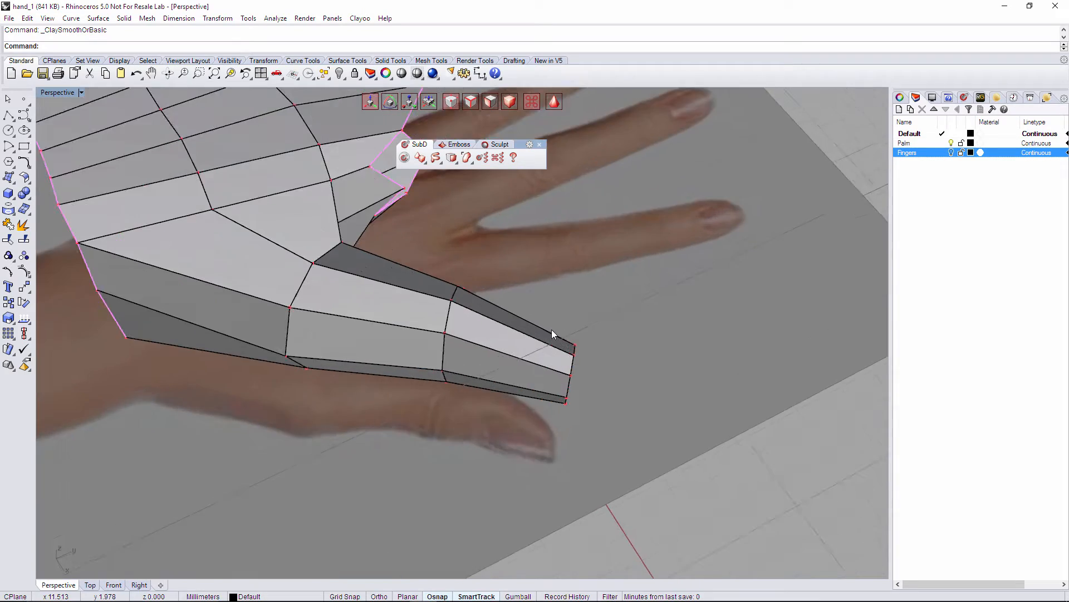
pyautogui.moveTo(551, 329); pyautogui.dragTo(451, 258, button='right')
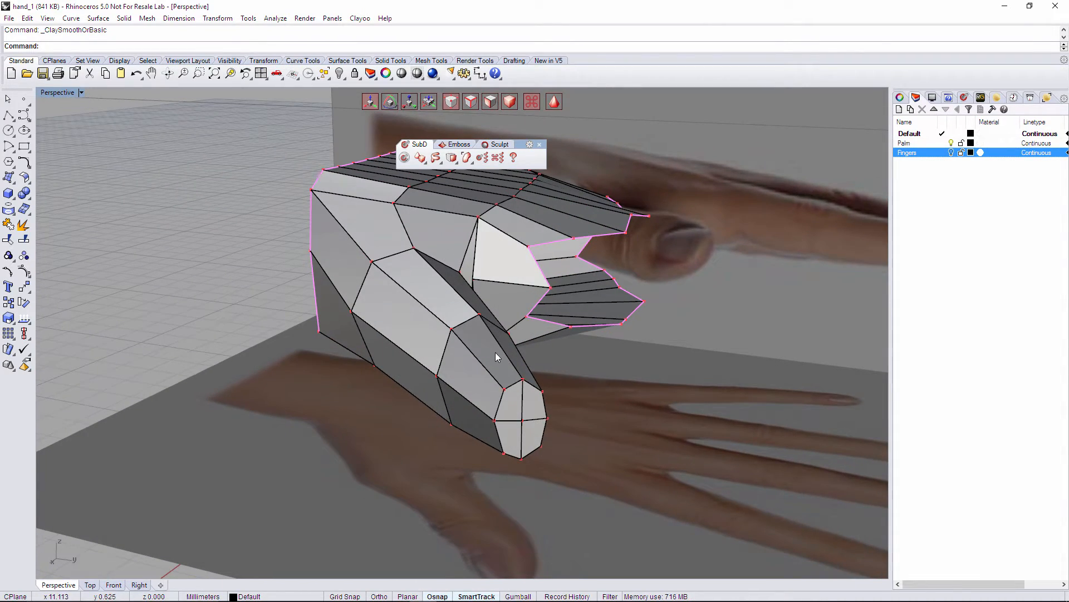
# Pull the centre vertex of the thumb's end faces outward to make a pointed tip.
pyautogui.moveTo(496, 356); pyautogui.dragTo(583, 441, button='right')
pyautogui.click(560, 406)
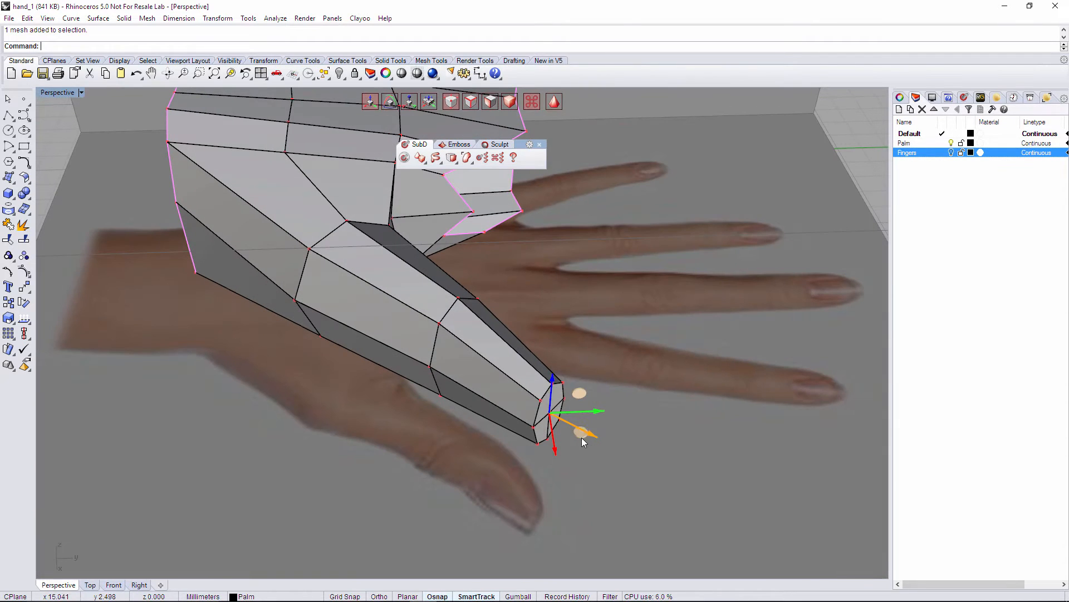
pyautogui.moveTo(593, 439); pyautogui.dragTo(613, 447)
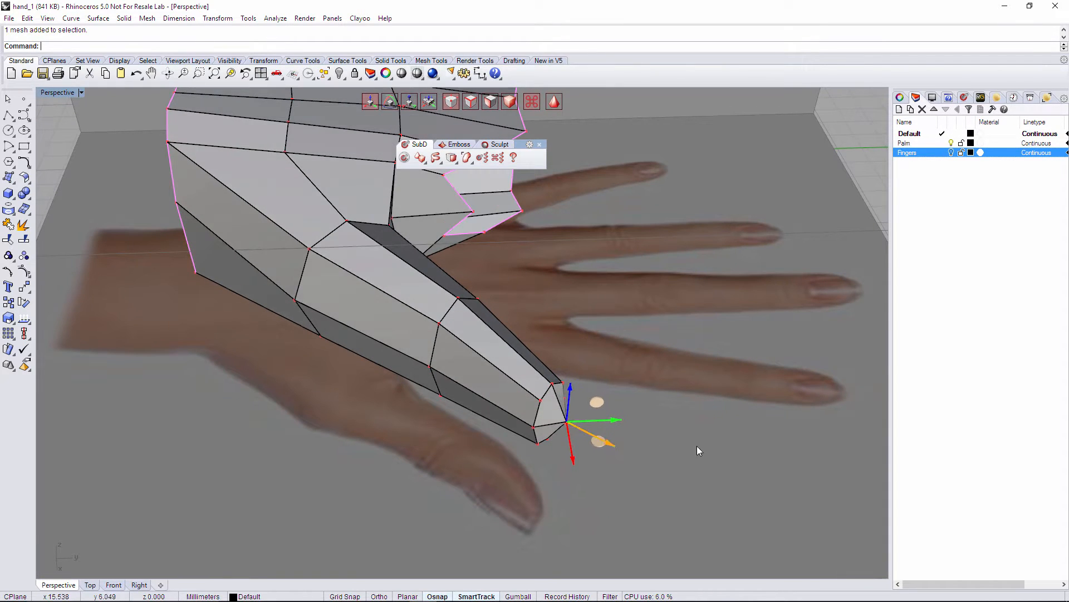
# Preview the extended thumb tip in smooth mode and return to the basic mesh.
pyautogui.moveTo(699, 446); pyautogui.dragTo(666, 460, button='right')
pyautogui.press('Tab')
pyautogui.moveTo(626, 427); pyautogui.dragTo(517, 398, button='right')
pyautogui.press('Tab')
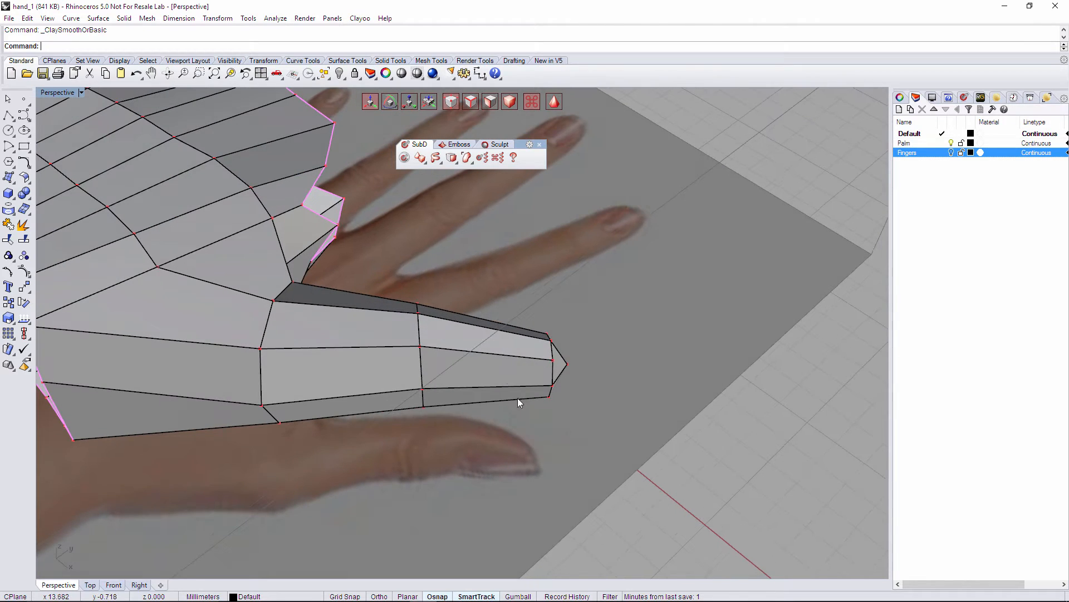
# Divide the thumb's tip segment with an edge loop running around it about halfway along its length.
pyautogui.press('d')
pyautogui.press('f')
pyautogui.press('d')
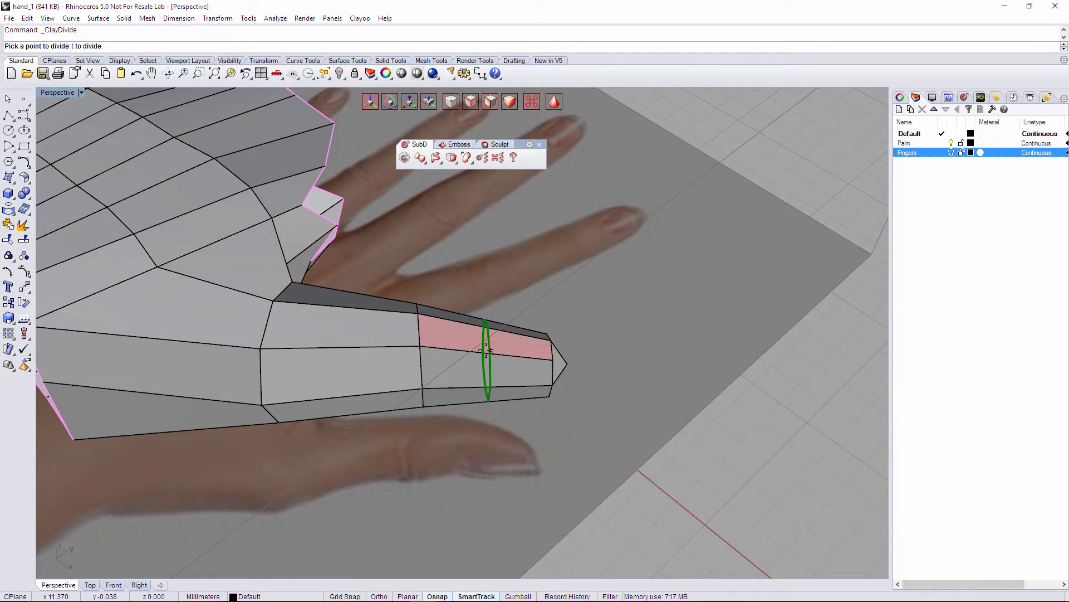
pyautogui.click(490, 351)
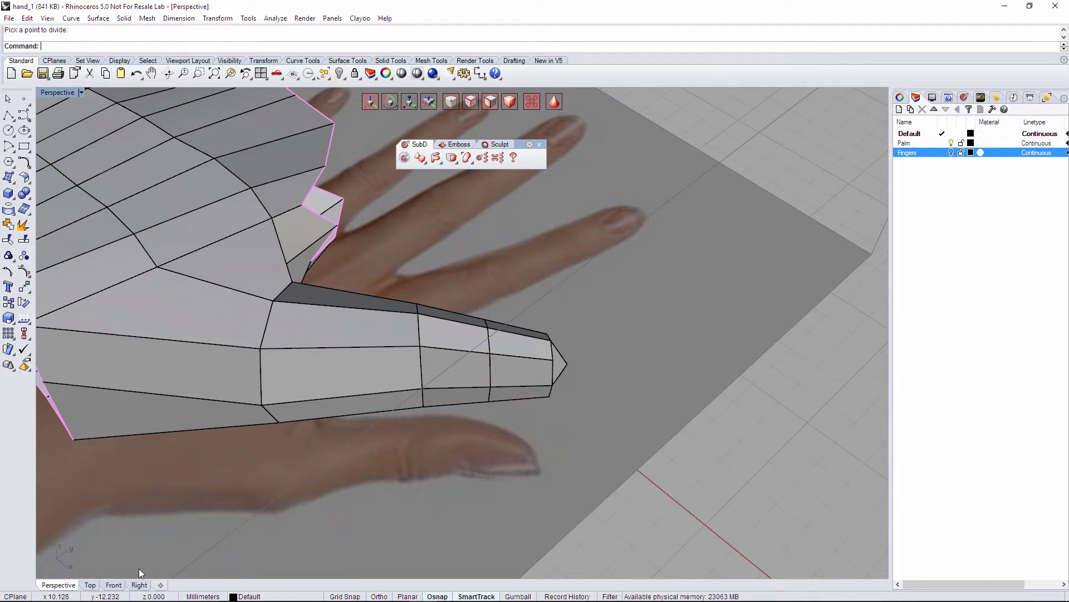
# In the Top view, divide the thumb segment between its base and middle joint with an edge loop about halfway.
pyautogui.click(91, 585)
pyautogui.scroll(5, 579, 420)
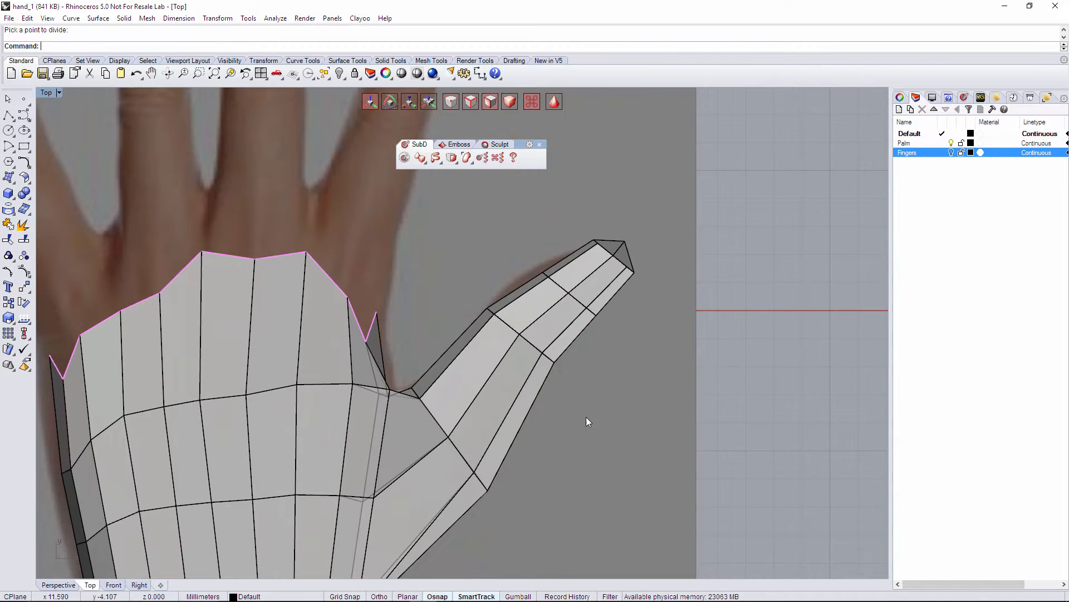
pyautogui.press('d')
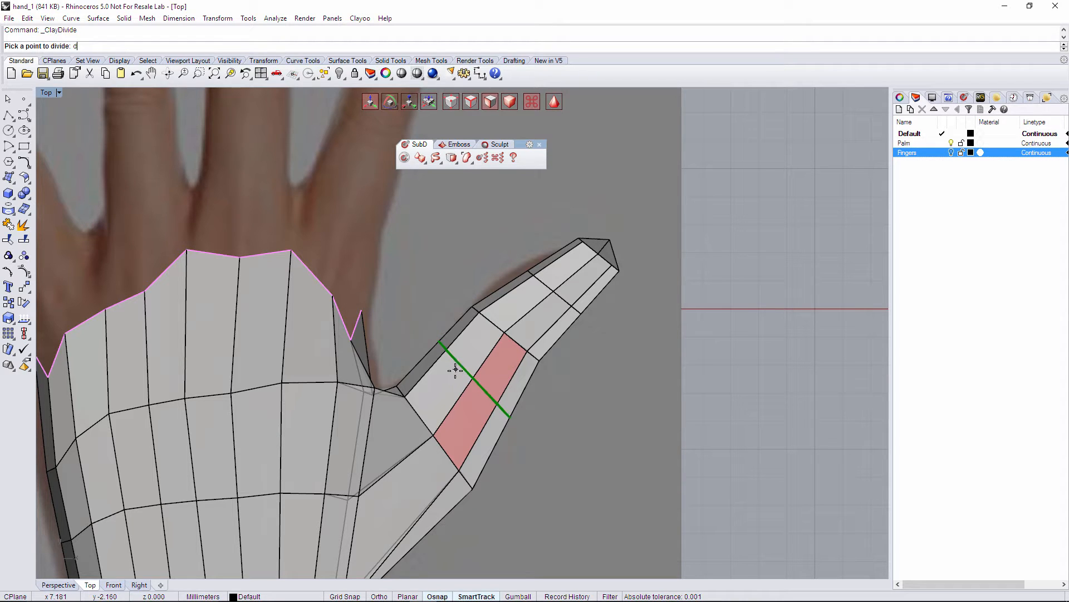
pyautogui.click(455, 370)
# Preview the thumb with its new edge loops in smooth mode and return to the basic mesh.
pyautogui.scroll(-3, 521, 425)
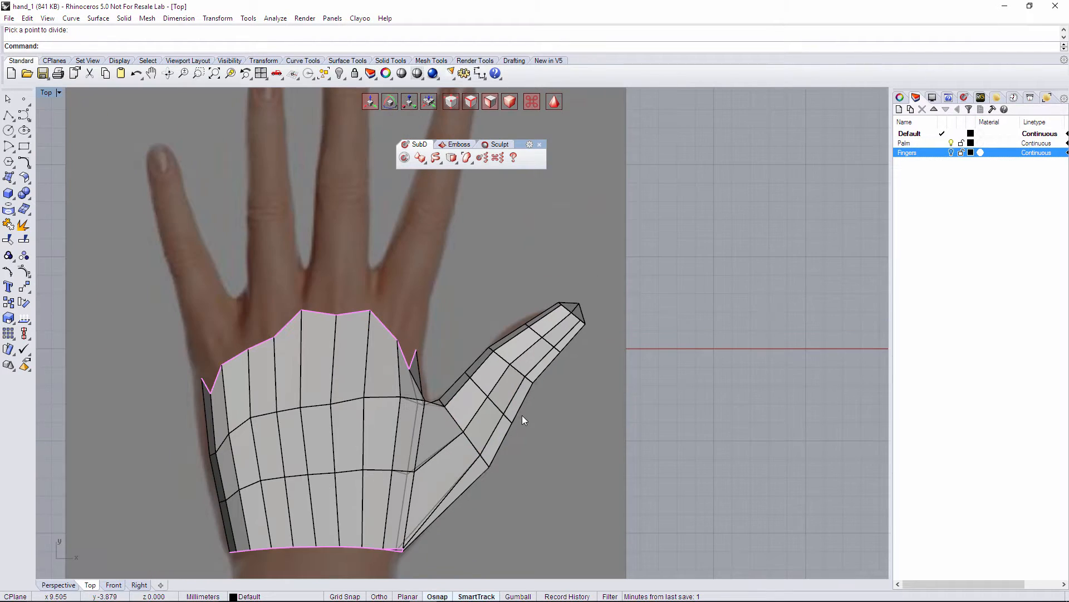
pyautogui.scroll(4, 528, 406)
pyautogui.moveTo(536, 382); pyautogui.dragTo(493, 383, button='right')
pyautogui.press('Tab')
pyautogui.moveTo(465, 418); pyautogui.dragTo(451, 382, button='right')
pyautogui.press('Tab')
pyautogui.scroll(4, 424, 311)
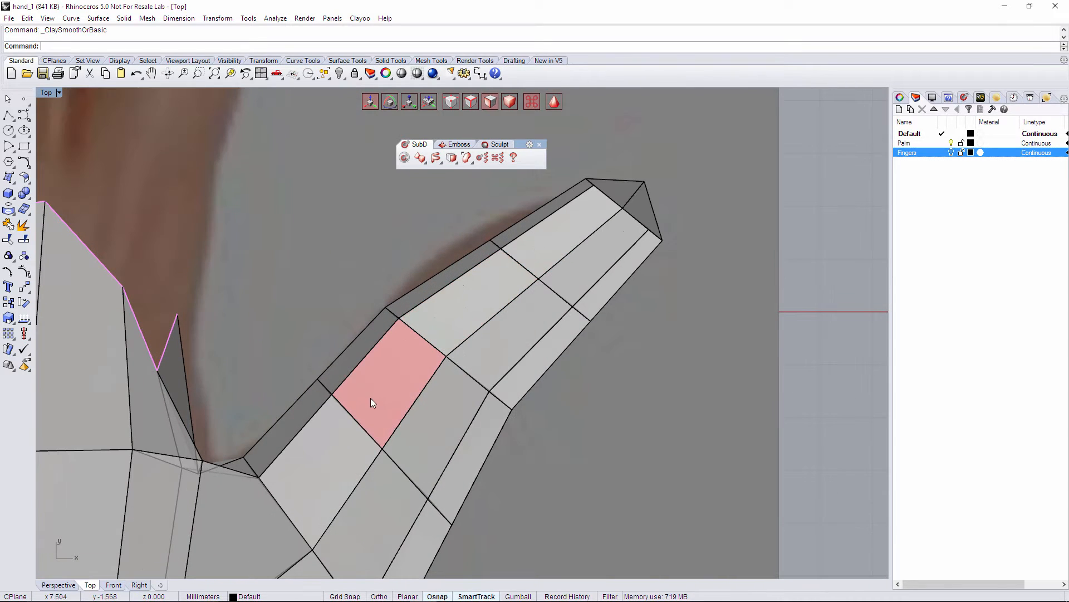
# Reshape the tip segment's edge loop to the blueprint, pulling its index-finger-side vertices outward and its middle and outer-side vertices inward.
pyautogui.press('1')
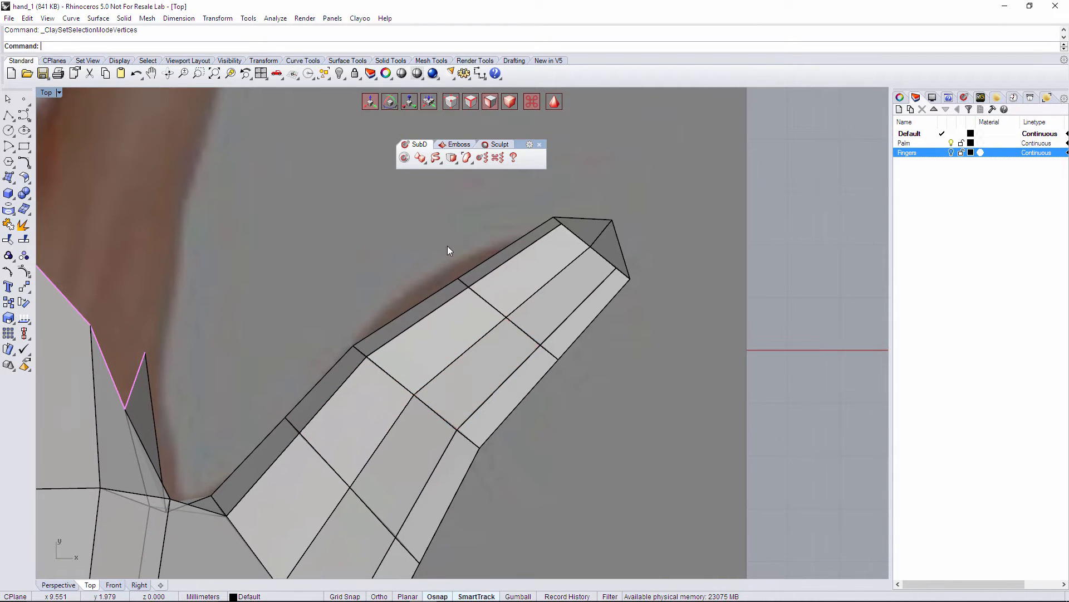
pyautogui.click(478, 289)
pyautogui.moveTo(489, 256); pyautogui.dragTo(469, 247)
pyautogui.click(506, 316)
pyautogui.moveTo(532, 293); pyautogui.dragTo(517, 290)
pyautogui.moveTo(532, 332)
pyautogui.mouseDown()
pyautogui.moveTo(559, 364)
pyautogui.moveTo(568, 336)
pyautogui.moveTo(522, 383)
pyautogui.moveTo(537, 326)
pyautogui.moveTo(545, 331)
pyautogui.mouseUp()
pyautogui.click(604, 391)
pyautogui.click(592, 345)
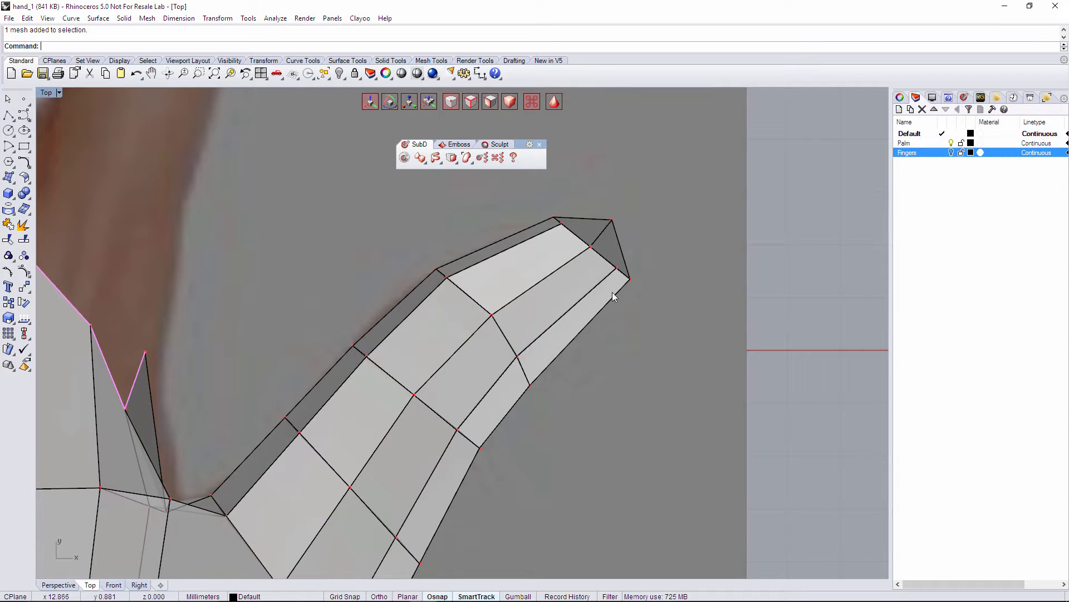
# Shift the upper-surface vertices at both corners of the thumb's end slightly back to round the tip.
pyautogui.moveTo(608, 255); pyautogui.dragTo(622, 278)
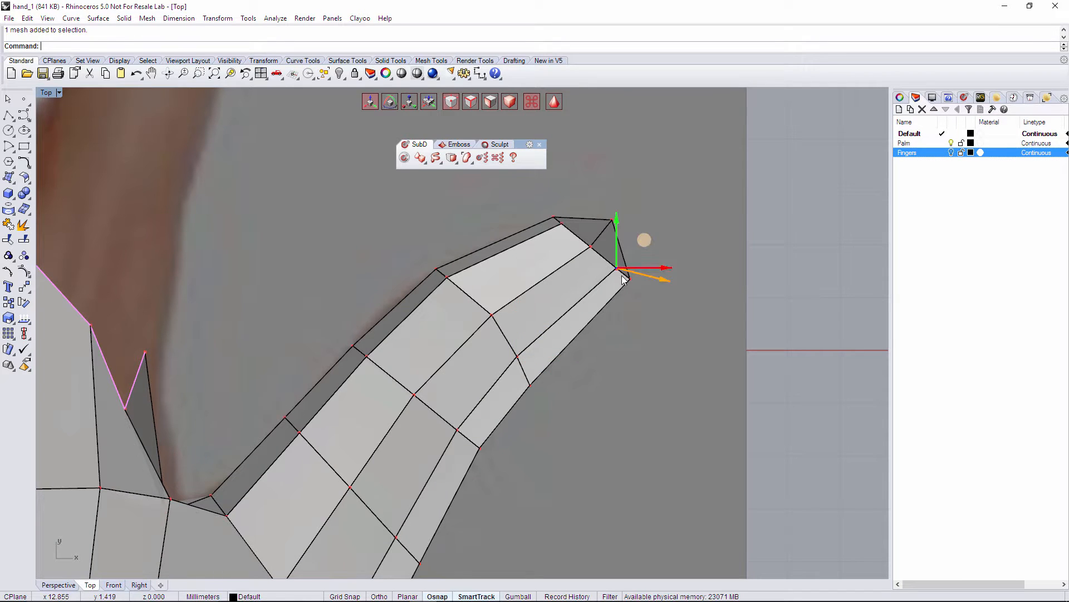
pyautogui.moveTo(643, 242); pyautogui.dragTo(633, 247)
pyautogui.click(678, 240)
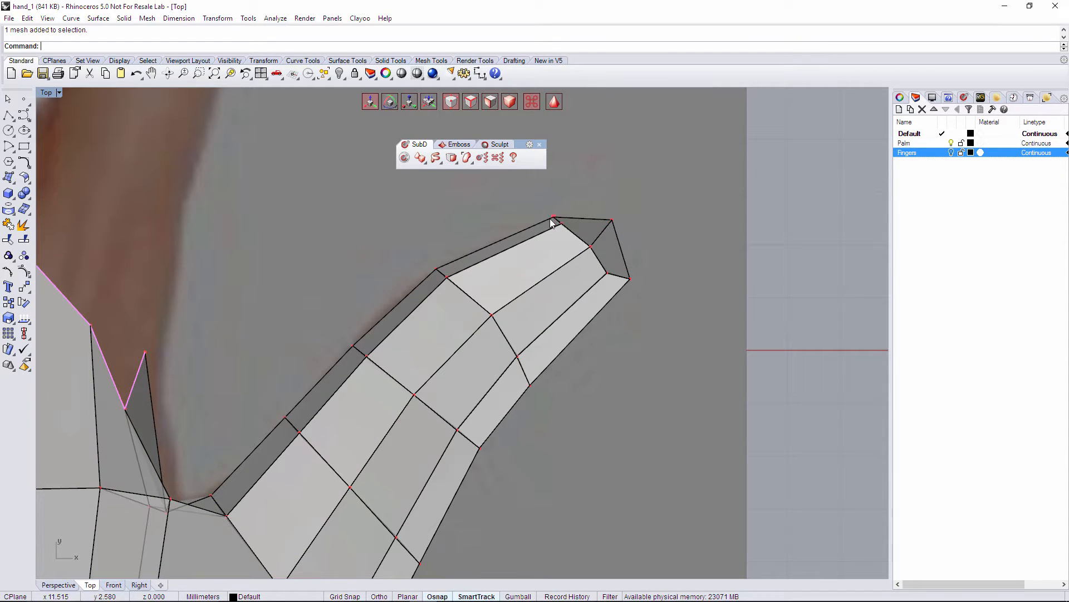
pyautogui.moveTo(573, 229); pyautogui.dragTo(580, 207)
pyautogui.click(636, 246)
pyautogui.scroll(-3, 671, 273)
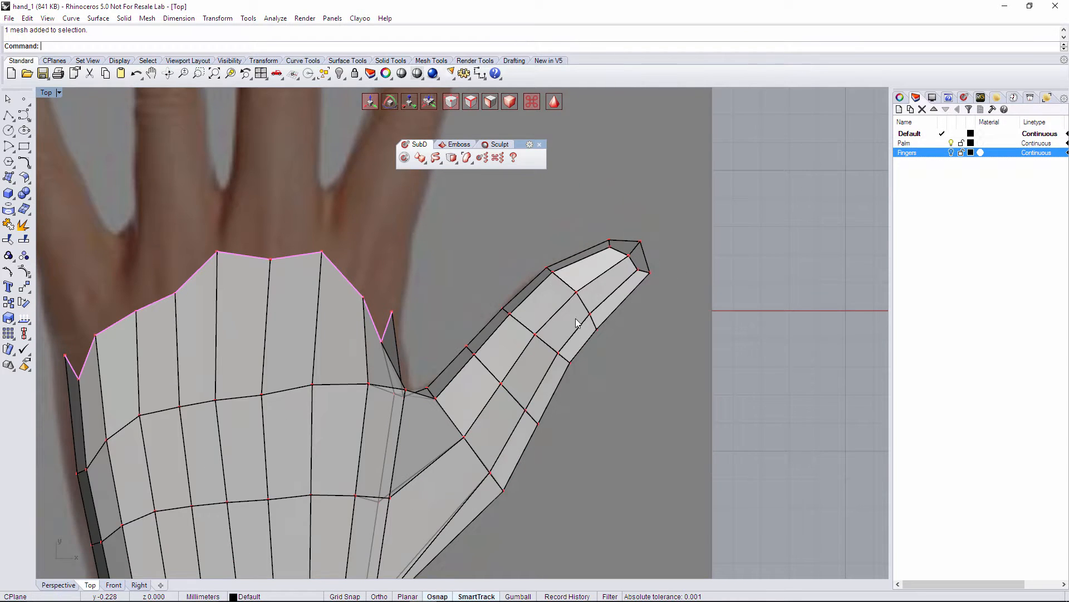
# Fit the vertices at the thumb web and on the inner side of the next edge loop to the blueprint outline.
pyautogui.scroll(4, 575, 319)
pyautogui.moveTo(516, 391); pyautogui.dragTo(511, 346, button='right')
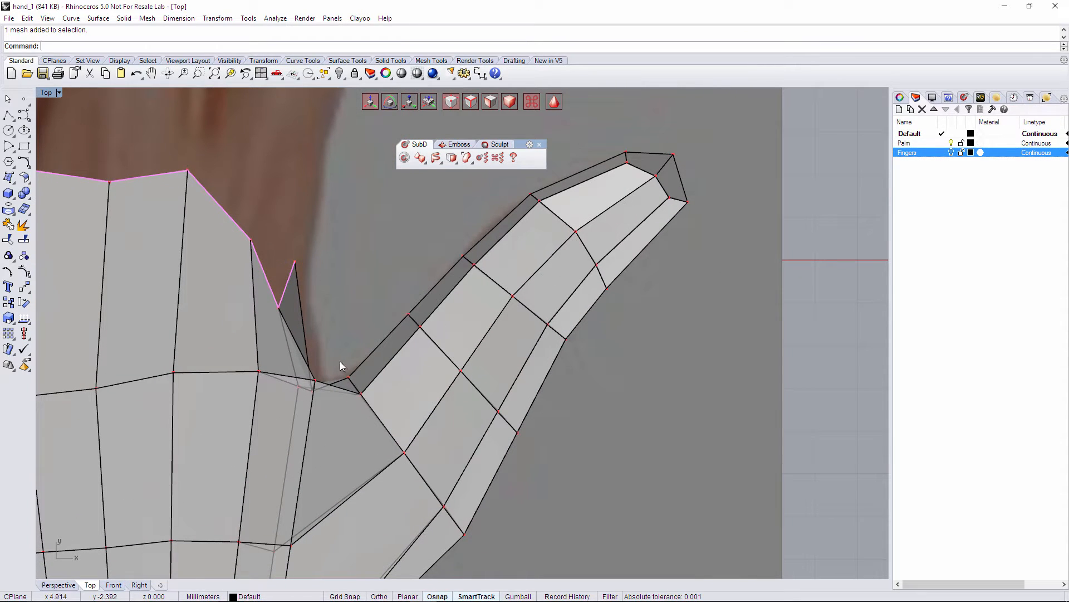
pyautogui.moveTo(340, 361); pyautogui.dragTo(372, 402)
pyautogui.moveTo(383, 362); pyautogui.dragTo(390, 365)
pyautogui.moveTo(403, 306); pyautogui.dragTo(425, 334)
pyautogui.moveTo(441, 295); pyautogui.dragTo(437, 291)
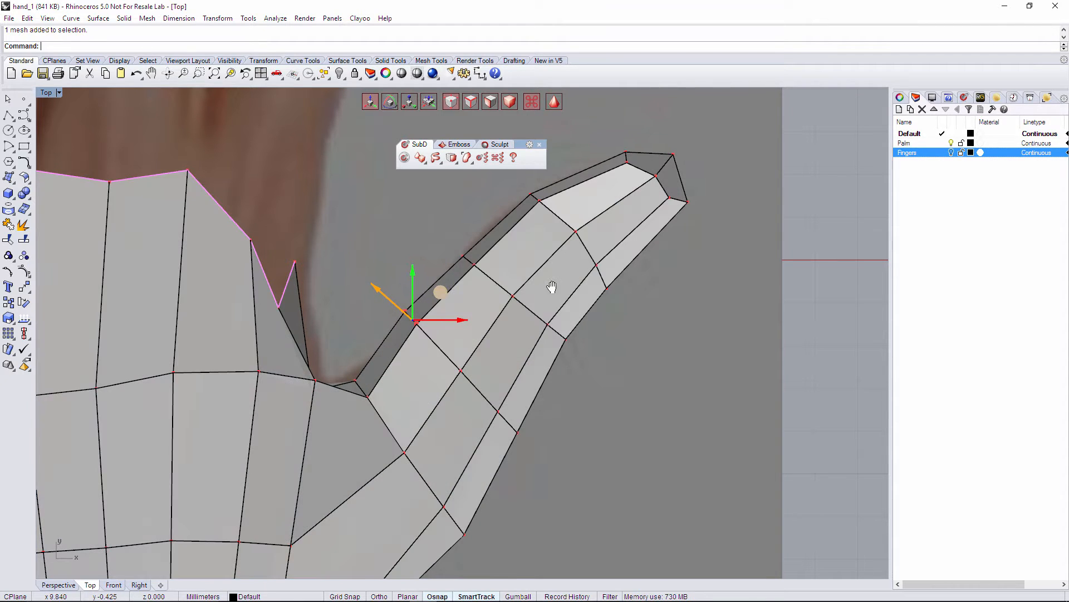
# Nudge the index-finger-side vertices of the tip segment's edge loop slightly to follow the blueprint outline.
pyautogui.moveTo(552, 287); pyautogui.dragTo(551, 386, button='right')
pyautogui.moveTo(524, 277); pyautogui.dragTo(547, 309)
pyautogui.moveTo(562, 271); pyautogui.dragTo(563, 268)
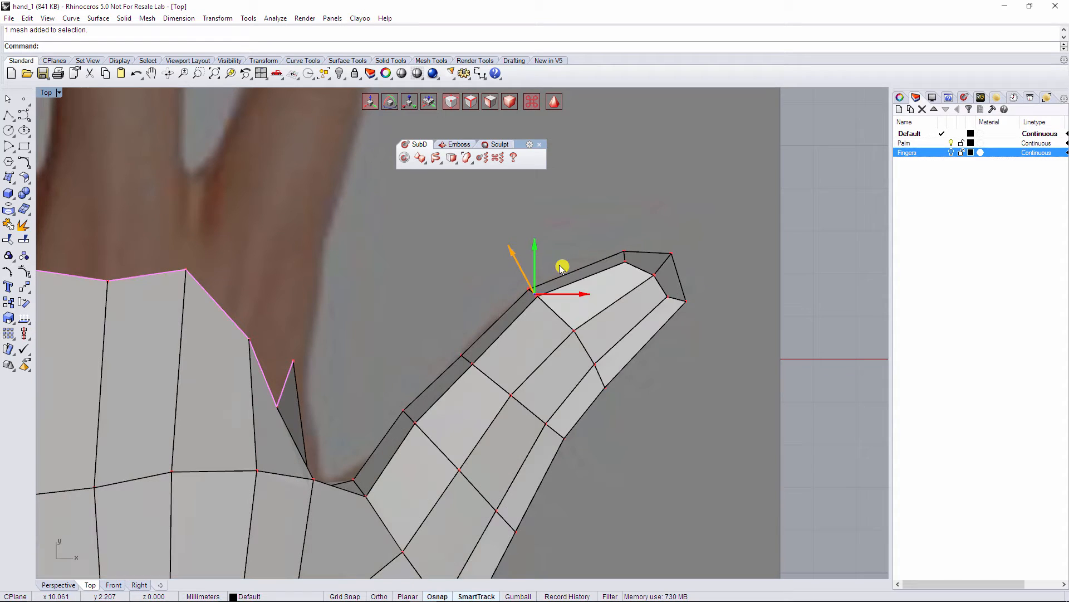
pyautogui.click(610, 475)
pyautogui.moveTo(607, 467); pyautogui.dragTo(502, 411, button='right')
pyautogui.scroll(-6, 542, 403)
pyautogui.scroll(4, 542, 403)
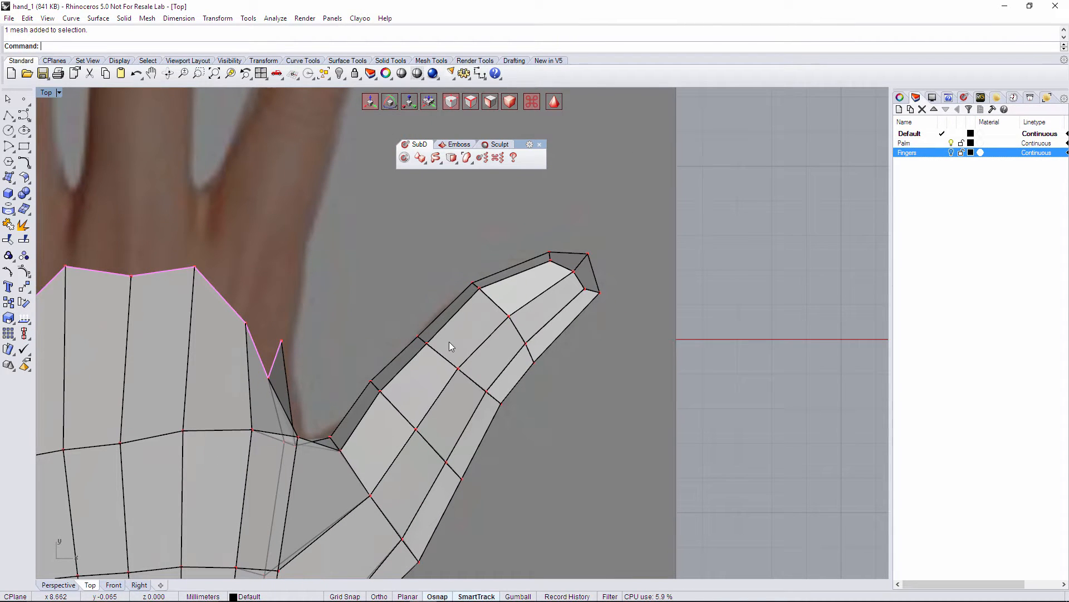
pyautogui.moveTo(383, 416); pyautogui.dragTo(385, 391, button='right')
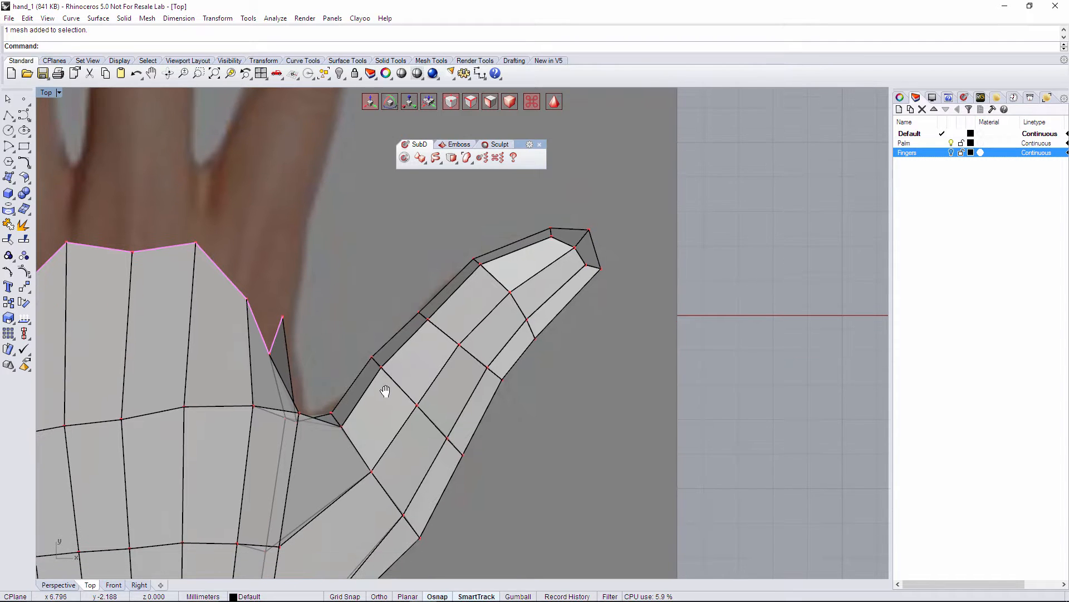
# Try a Knife cut across the thumb from the web to its outer side, and undo the cut.
pyautogui.press('k')
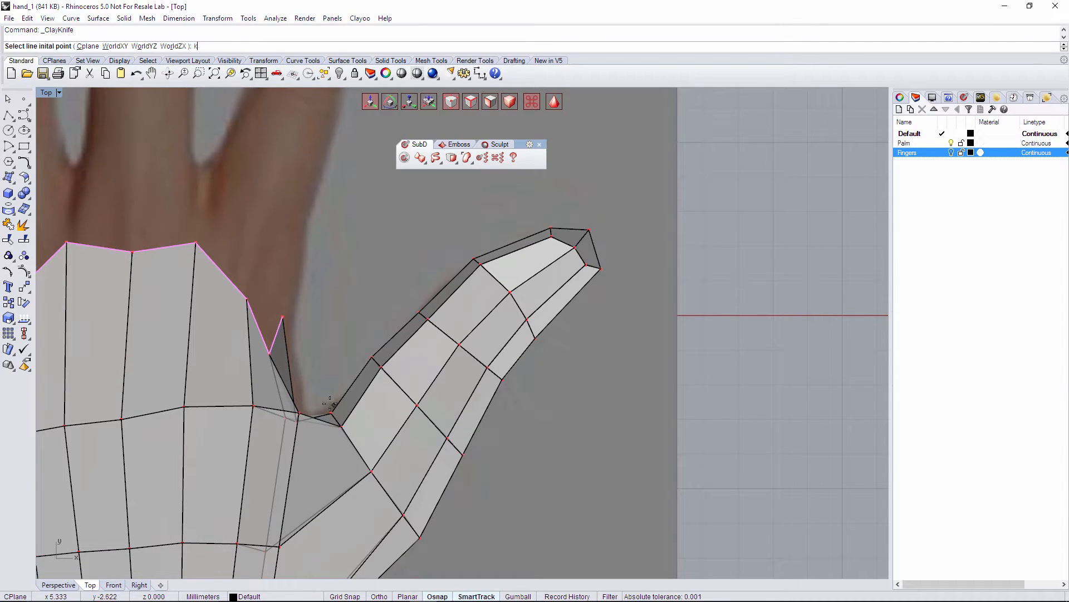
pyautogui.click(329, 404)
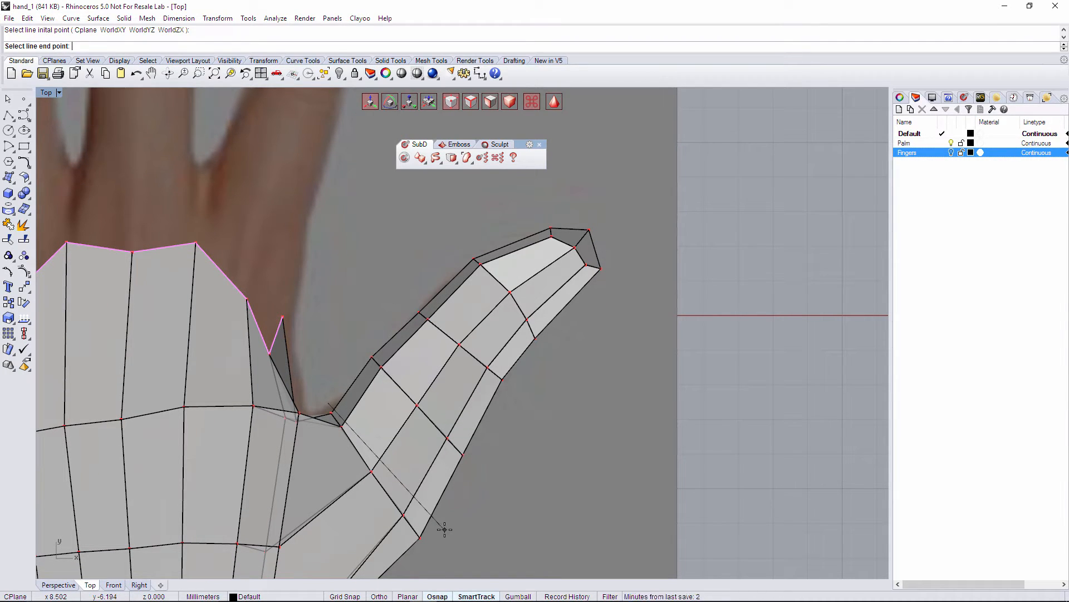
pyautogui.click(445, 529)
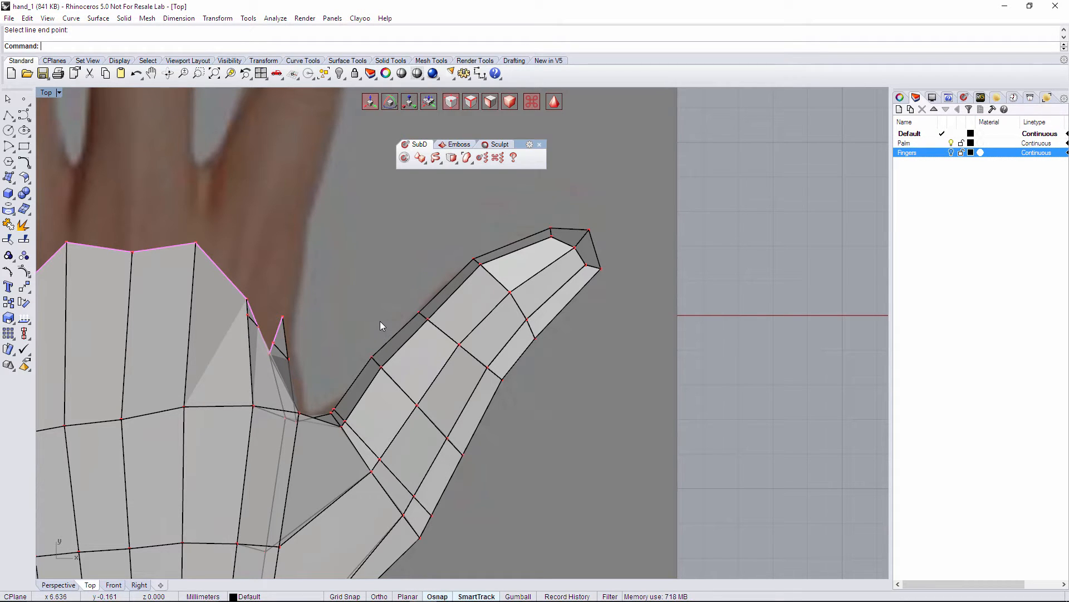
pyautogui.hotkey('ctrl', 'z')
# Knife-cut across the thumb just above its base edge line, from the outer side to the web.
pyautogui.moveTo(386, 380); pyautogui.dragTo(446, 320, button='right')
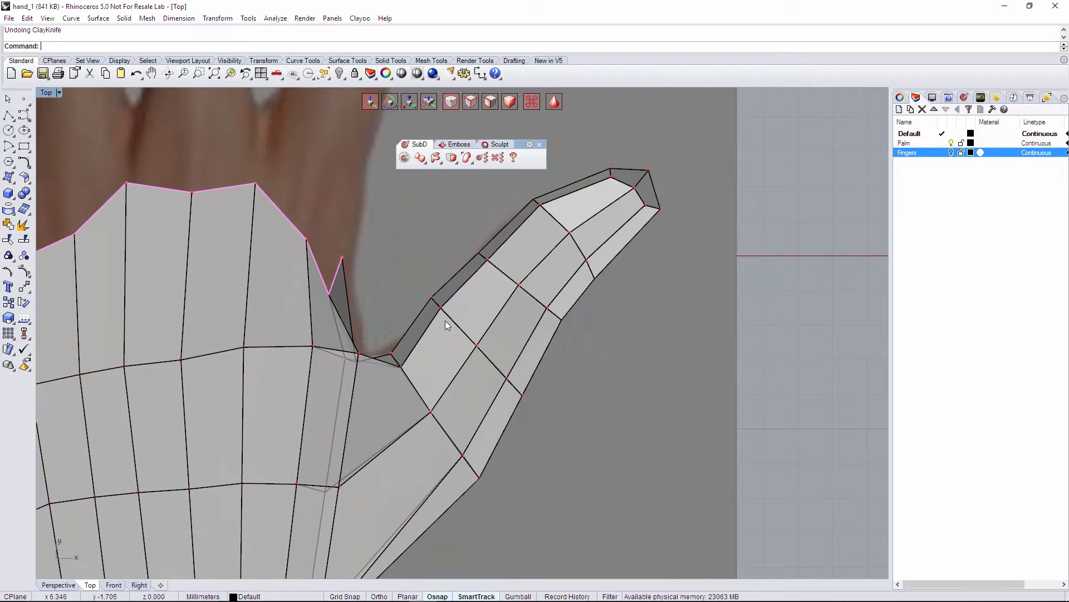
pyautogui.press('Return')
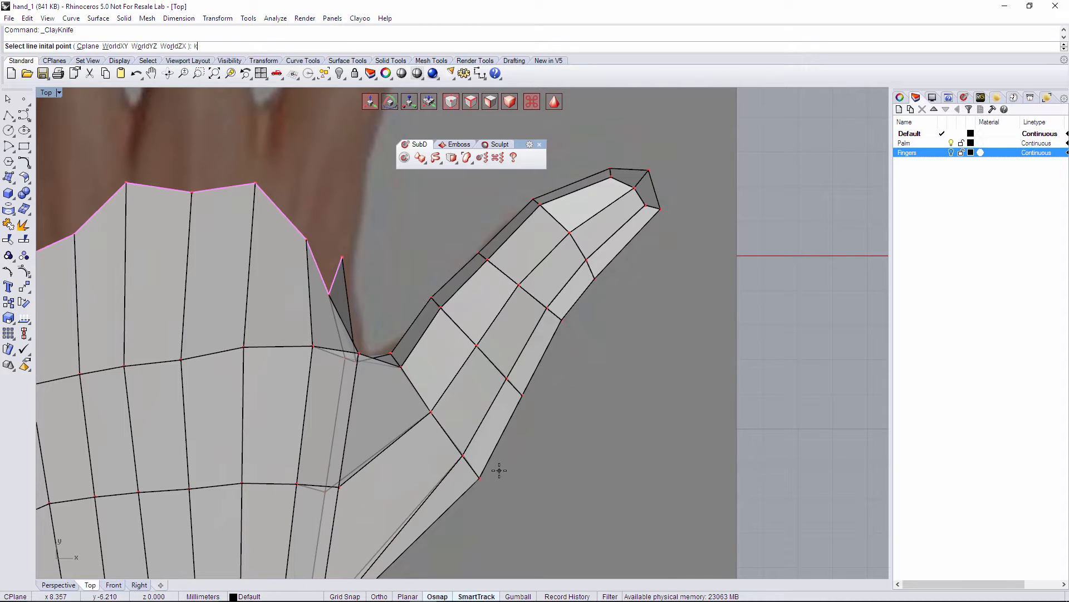
pyautogui.click(503, 457)
pyautogui.click(390, 340)
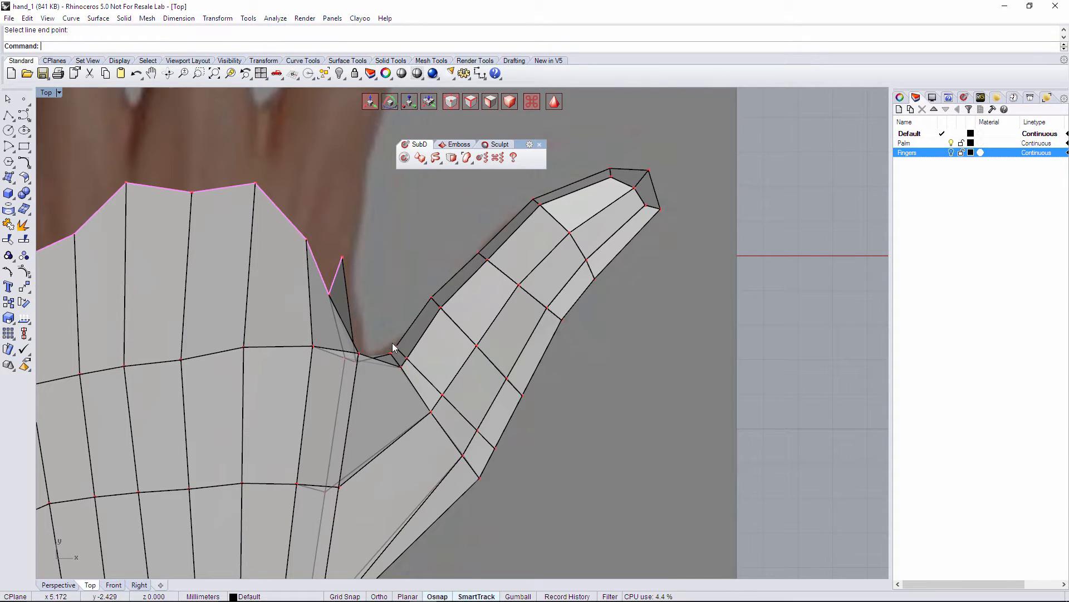
pyautogui.moveTo(536, 371); pyautogui.dragTo(498, 423, button='right')
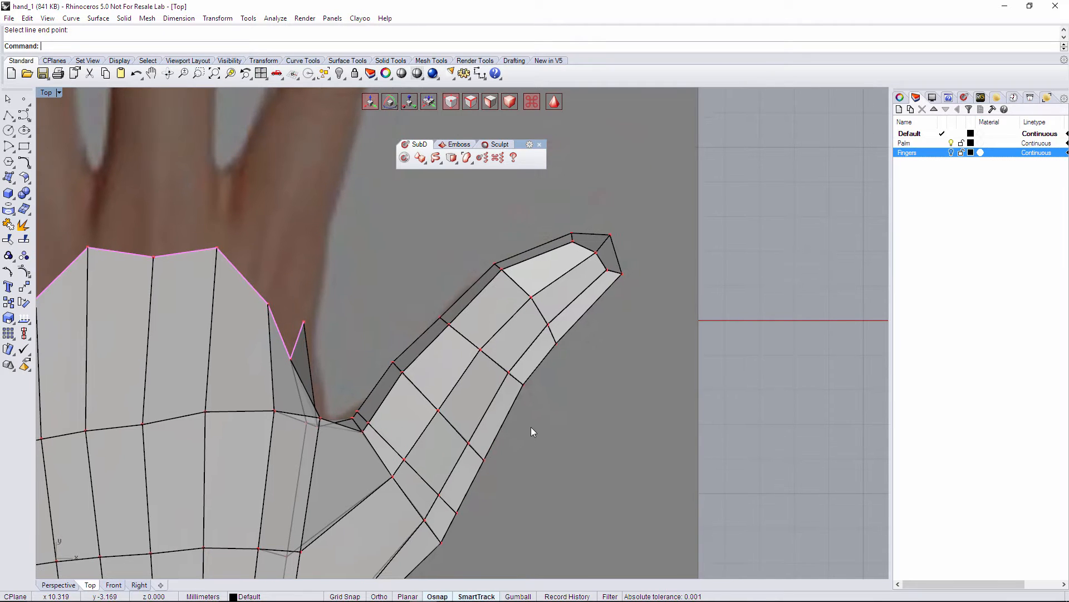
# Knife-cut across the thumb just beyond the middle joint's edge loop, on the side towards the tip.
pyautogui.press('Return')
pyautogui.write('k')
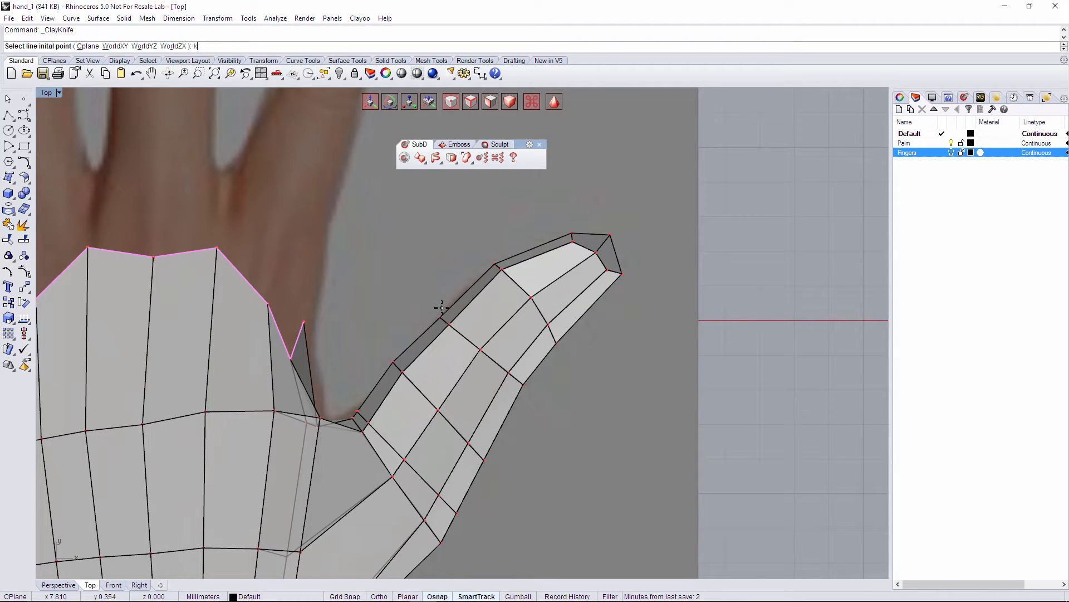
pyautogui.click(442, 308)
pyautogui.click(555, 383)
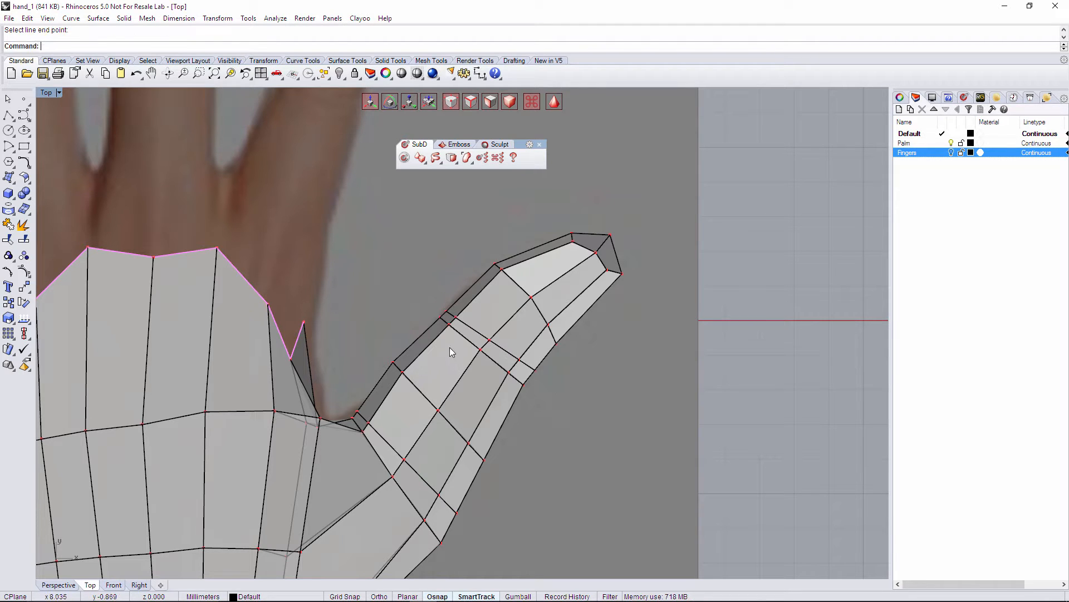
# Knife-cut across the thumb just below the middle joint's edge loop, on the side towards the palm.
pyautogui.press('Return')
pyautogui.write('k')
pyautogui.click(431, 319)
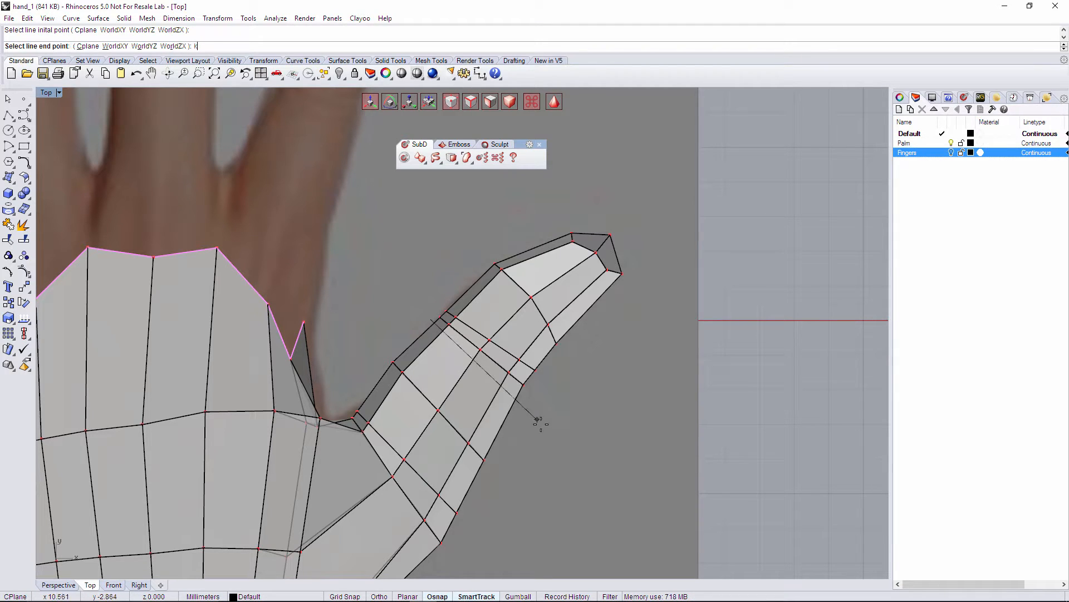
pyautogui.click(534, 428)
pyautogui.scroll(-3, 534, 428)
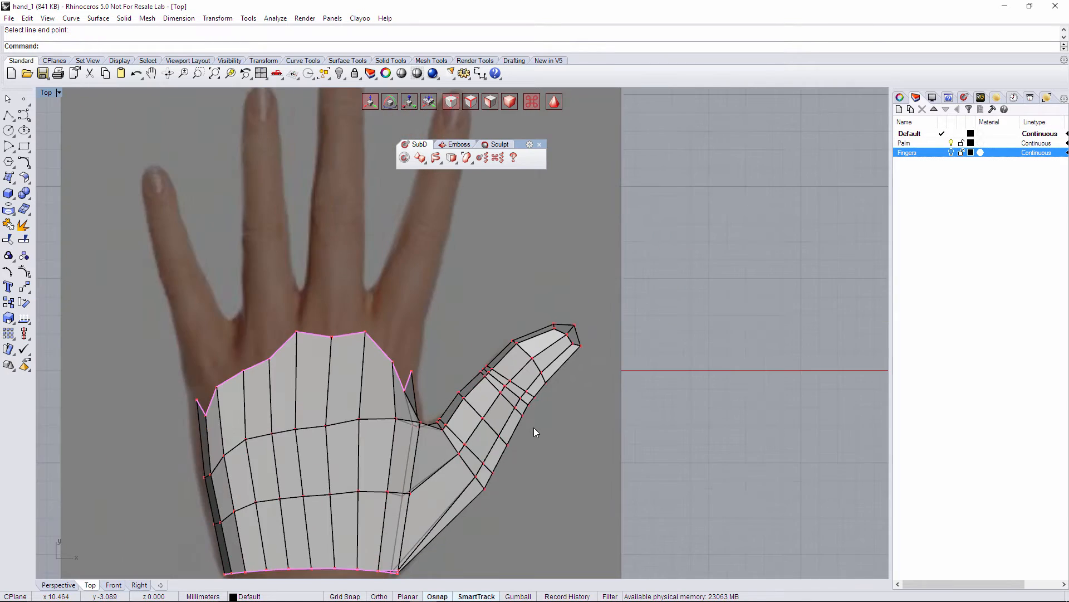
# Push the index-finger-side vertices of the joint's centre loop inward to form a crease, and align the neighbouring loops' vertices.
pyautogui.scroll(5, 534, 427)
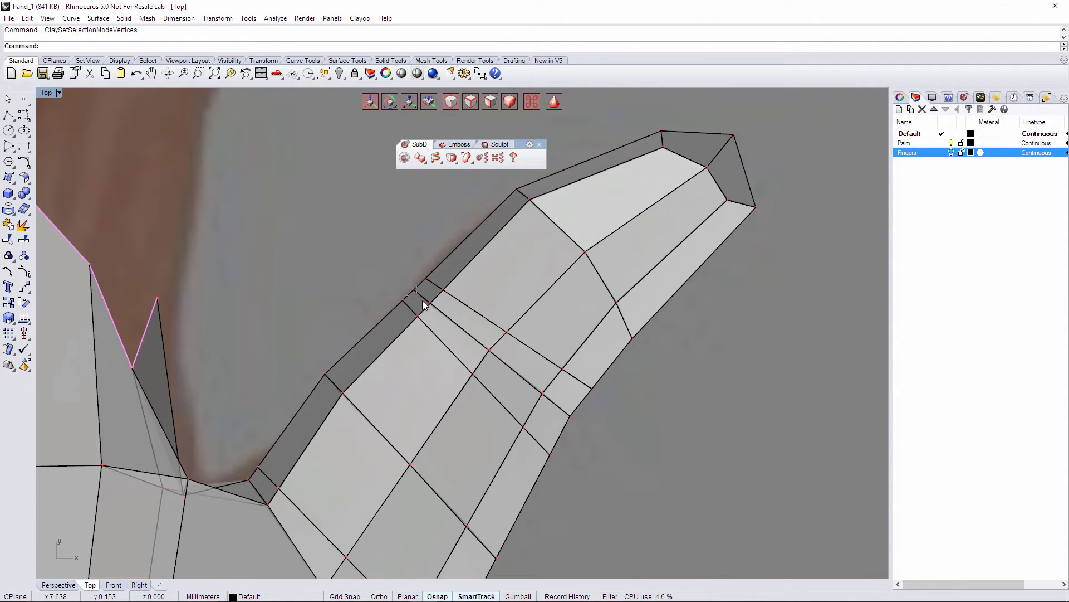
pyautogui.click(428, 302)
pyautogui.moveTo(453, 275); pyautogui.dragTo(458, 280)
pyautogui.click(368, 272)
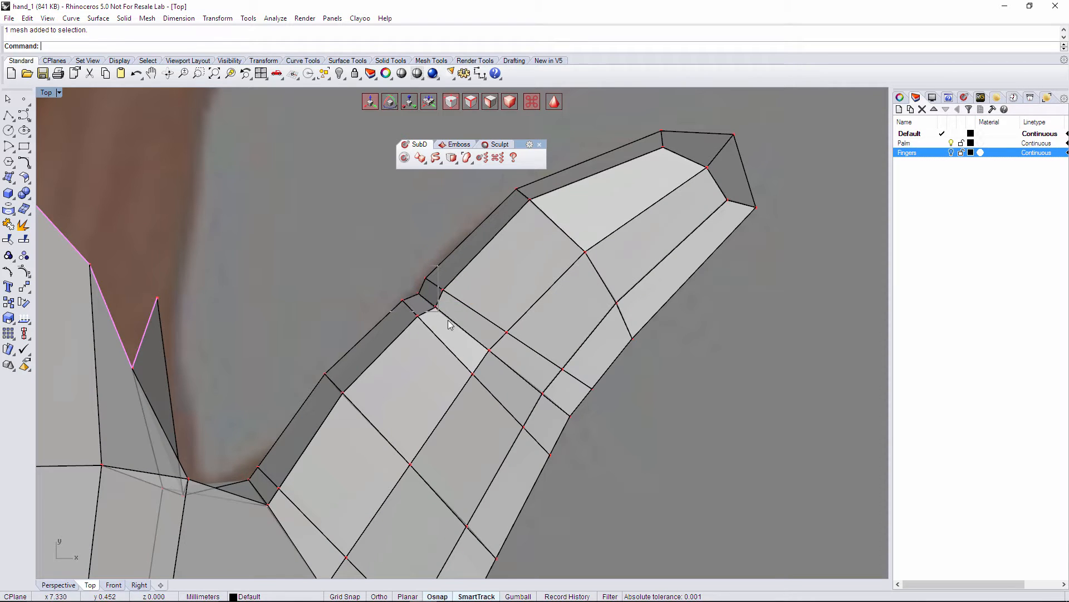
pyautogui.moveTo(448, 321); pyautogui.dragTo(458, 328)
pyautogui.moveTo(454, 273); pyautogui.dragTo(457, 276)
pyautogui.click(676, 403)
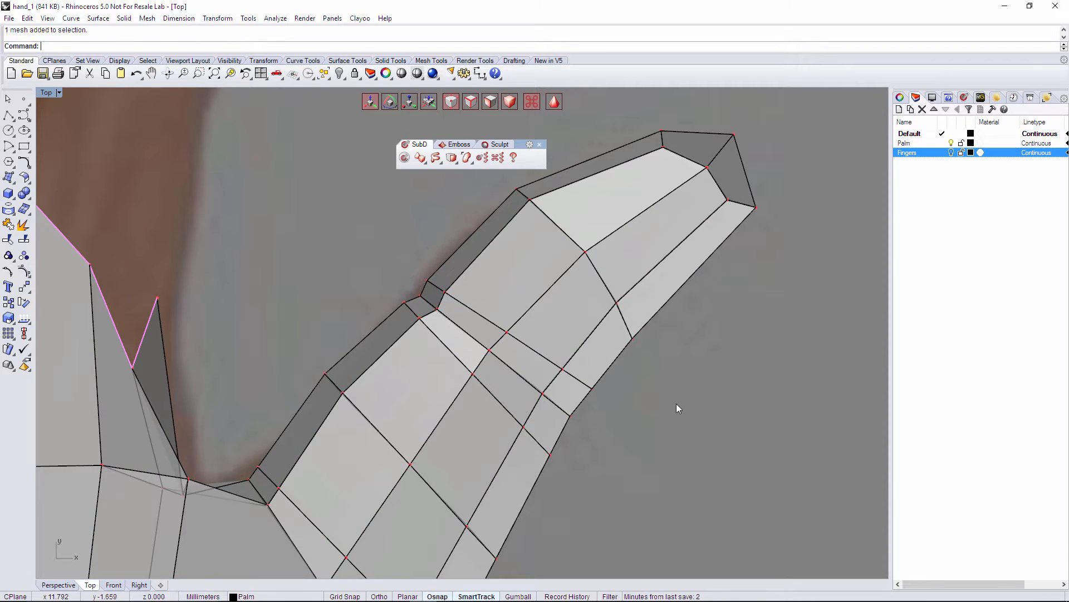
# Move the outer-side vertices of the joint's three edge loops inward to narrow the thumb there.
pyautogui.scroll(-3, 665, 390)
pyautogui.scroll(5, 641, 443)
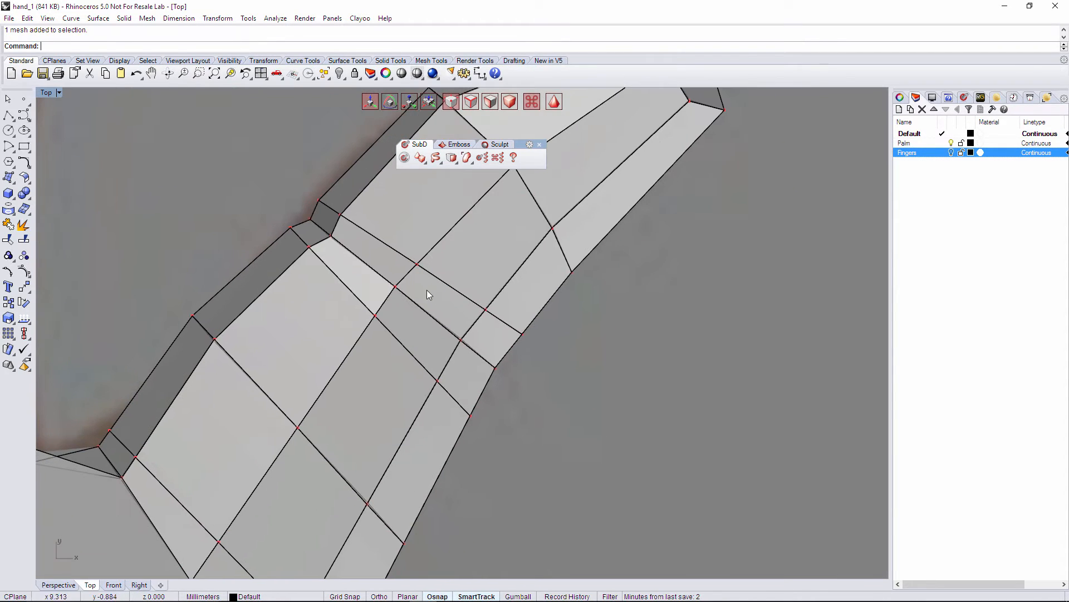
pyautogui.moveTo(514, 416); pyautogui.dragTo(478, 392)
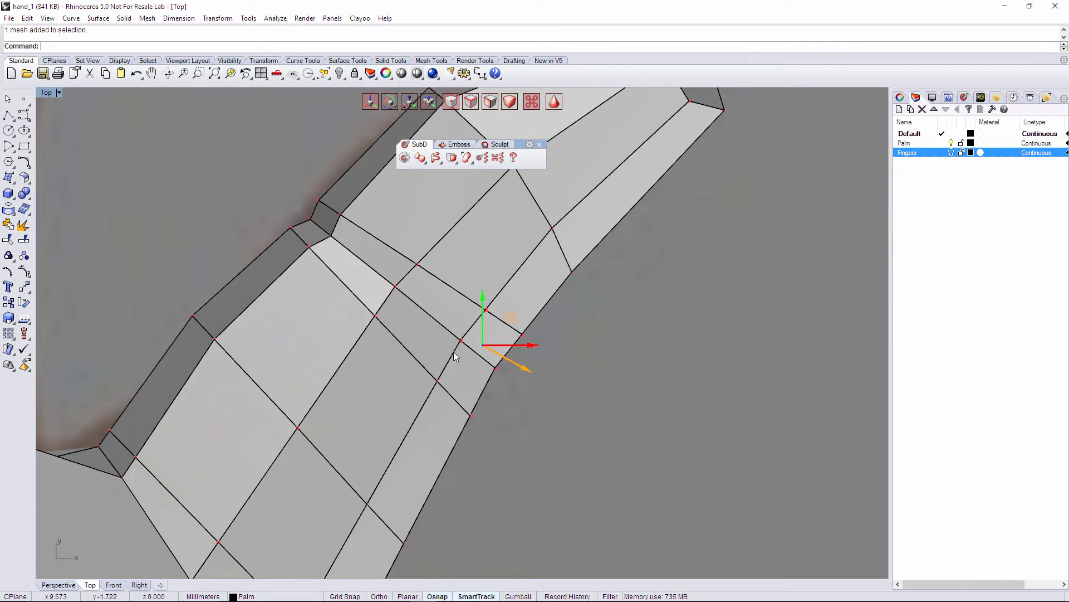
pyautogui.moveTo(411, 279); pyautogui.dragTo(532, 424)
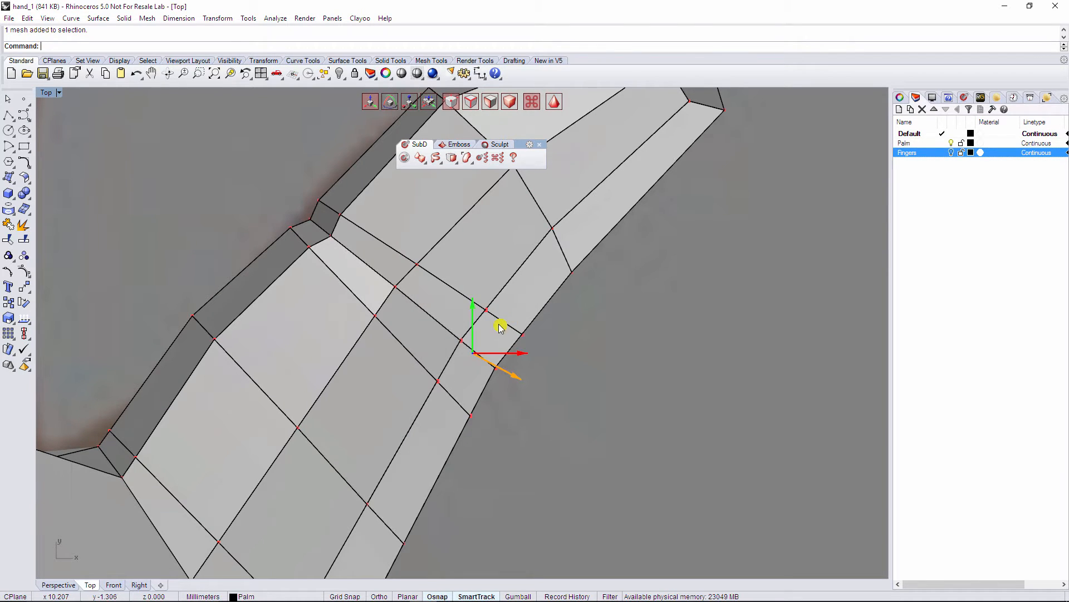
pyautogui.moveTo(499, 326); pyautogui.dragTo(494, 312)
pyautogui.moveTo(624, 332); pyautogui.dragTo(561, 412, button='right')
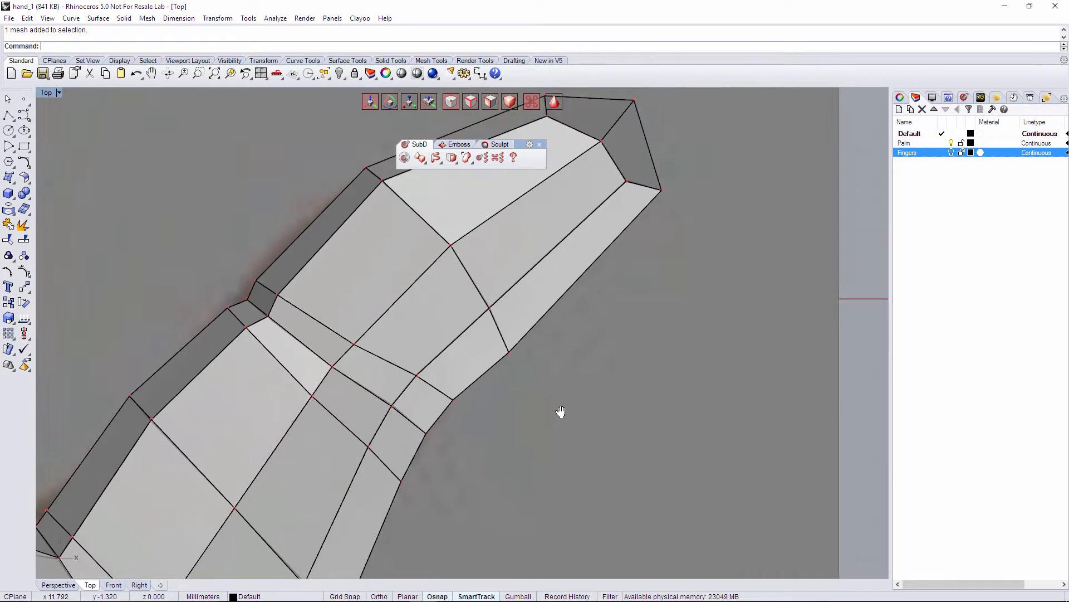
# Move the outer-side vertices of the loop between the thumb's joint and tip outward to widen the thumb there.
pyautogui.scroll(-3, 561, 411)
pyautogui.click(551, 330)
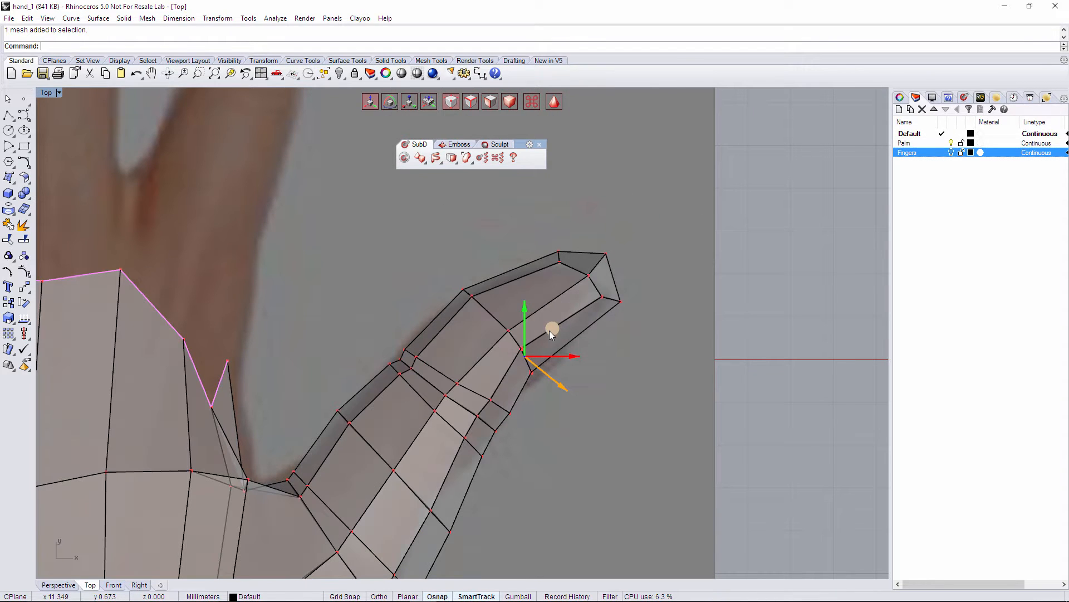
pyautogui.moveTo(549, 329); pyautogui.dragTo(559, 336)
pyautogui.click(602, 297)
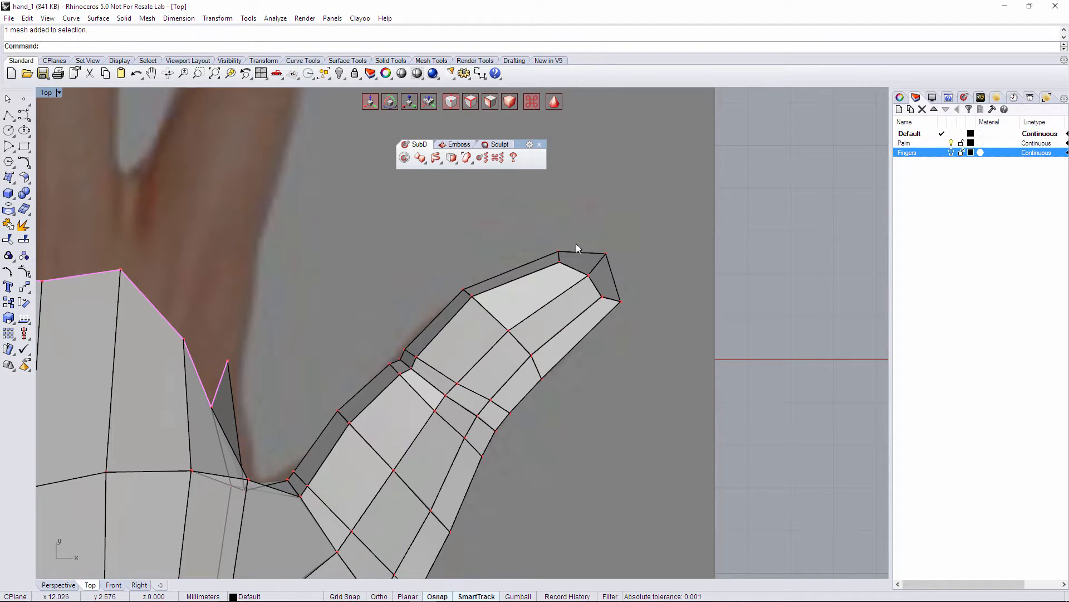
# Select the thumb-tip vertices and nudge them to fit the tip outline in the blueprint.
pyautogui.moveTo(572, 245); pyautogui.dragTo(635, 306)
pyautogui.moveTo(538, 241); pyautogui.dragTo(651, 313)
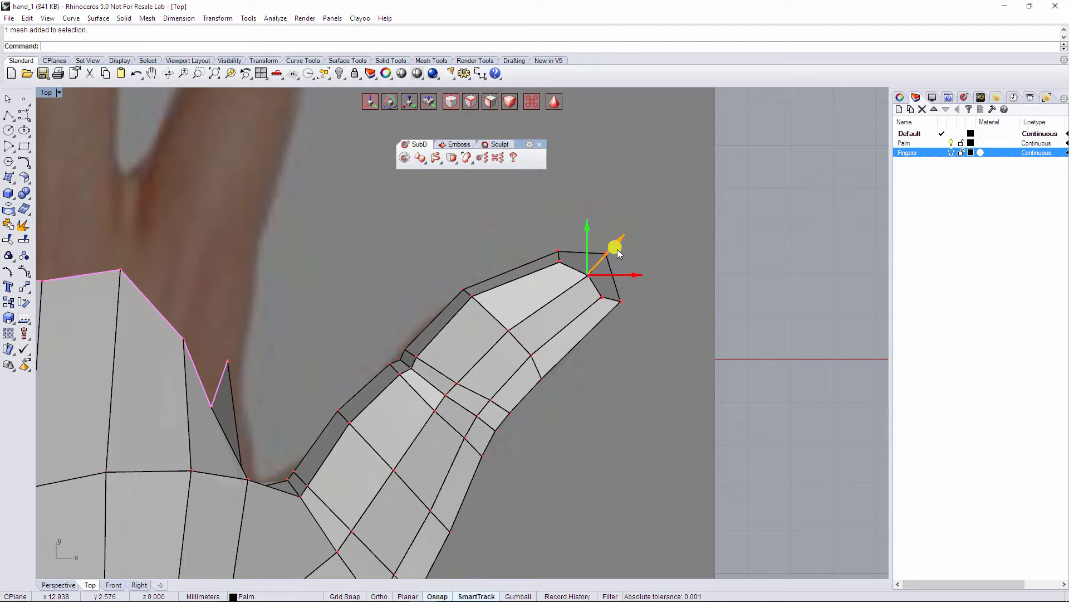
pyautogui.moveTo(618, 253); pyautogui.dragTo(612, 276)
pyautogui.scroll(-7, 617, 362)
pyautogui.moveTo(607, 374); pyautogui.dragTo(662, 376, button='right')
pyautogui.scroll(5, 653, 398)
pyautogui.moveTo(619, 428); pyautogui.dragTo(614, 350, button='right')
pyautogui.click(614, 349)
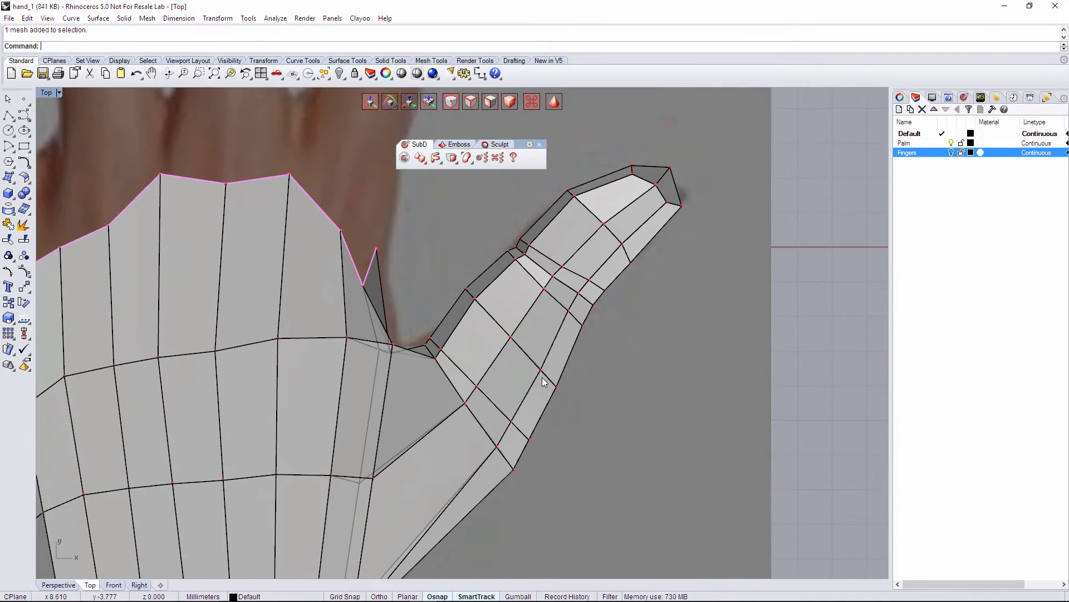
# Adjust the outer-side vertices midway along the thumb's lower segment and the inner-side vertices near the web to follow the photo outline.
pyautogui.scroll(2, 543, 377)
pyautogui.moveTo(524, 347); pyautogui.dragTo(588, 426)
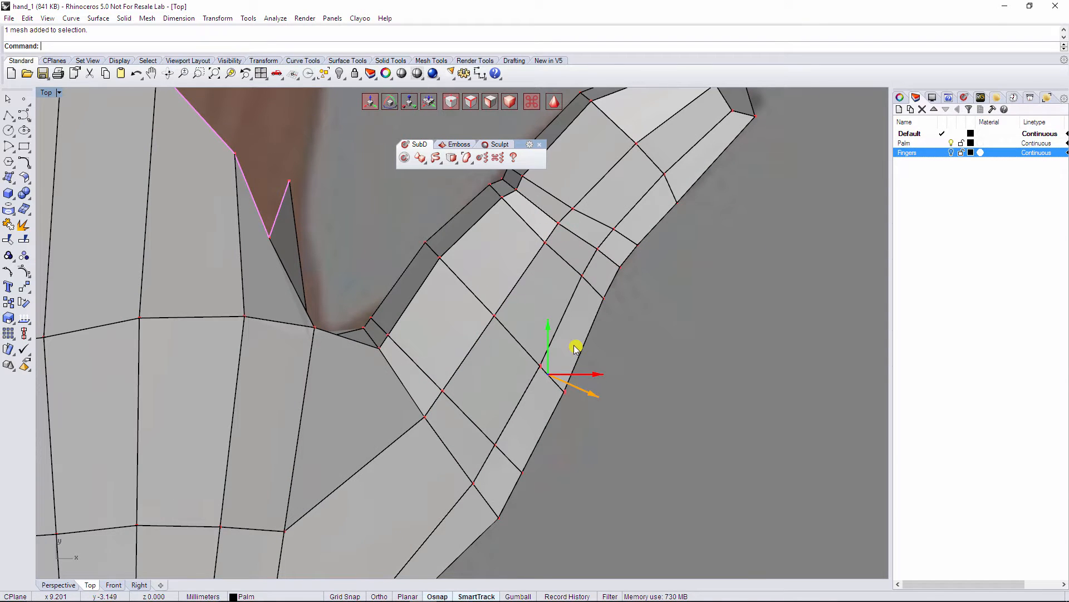
pyautogui.moveTo(574, 345); pyautogui.dragTo(577, 345)
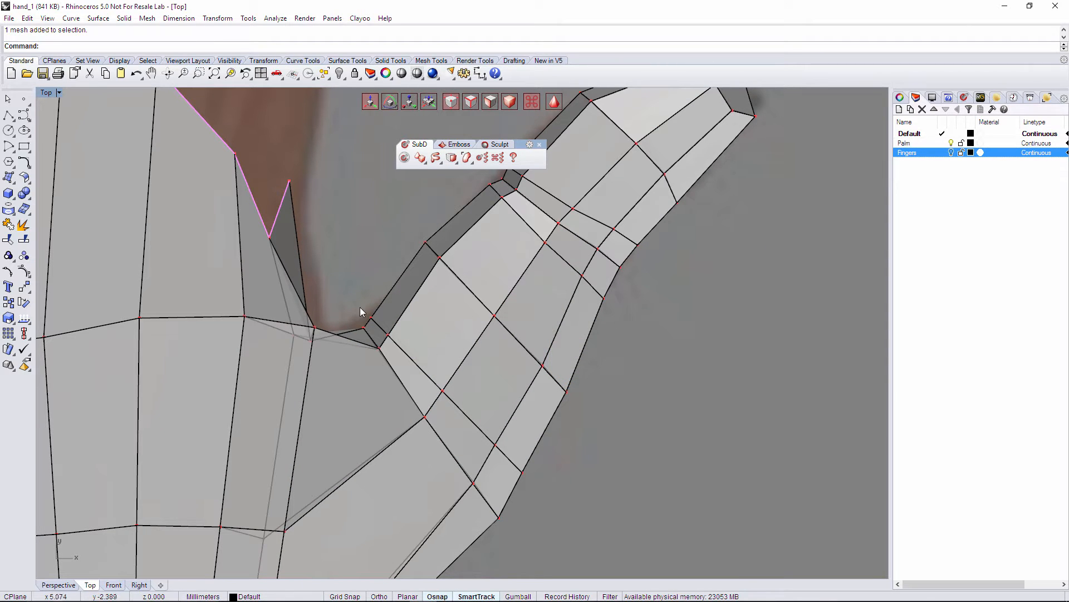
pyautogui.moveTo(427, 354); pyautogui.dragTo(348, 306, button='right')
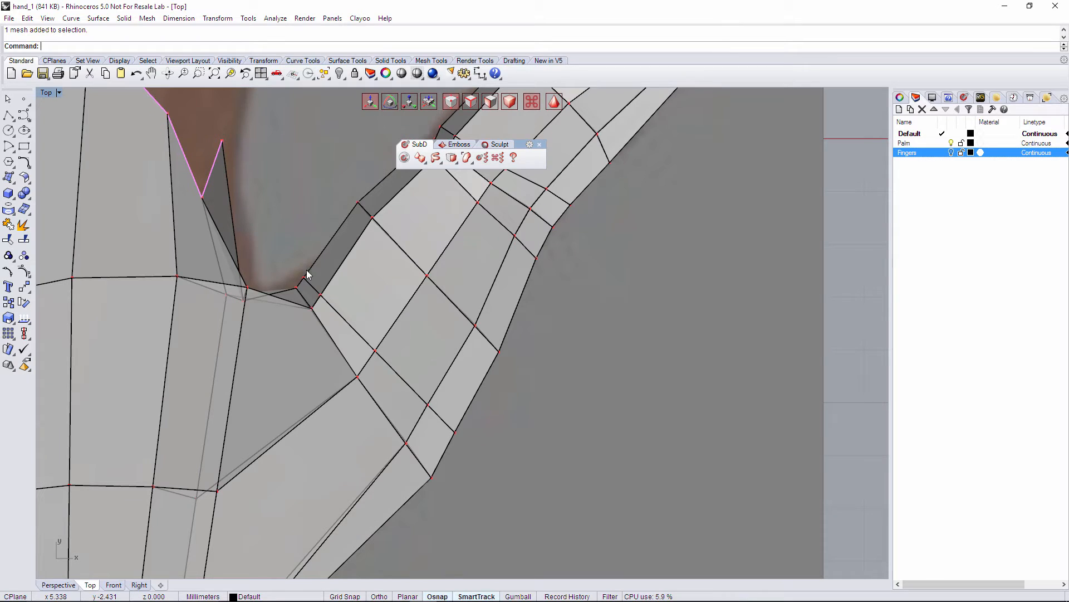
pyautogui.moveTo(301, 269); pyautogui.dragTo(345, 272)
pyautogui.click(298, 254)
pyautogui.scroll(-5, 525, 431)
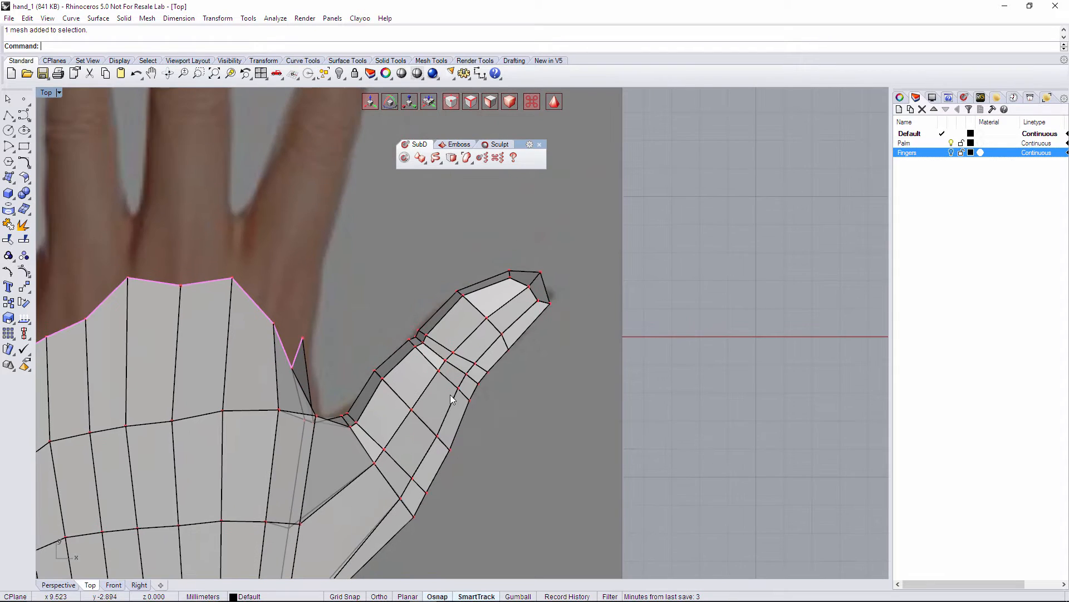
# Shift the outer-side vertices of the middle joint's centre loop slightly outward to even out the thumb's edge.
pyautogui.scroll(3, 450, 394)
pyautogui.click(481, 369)
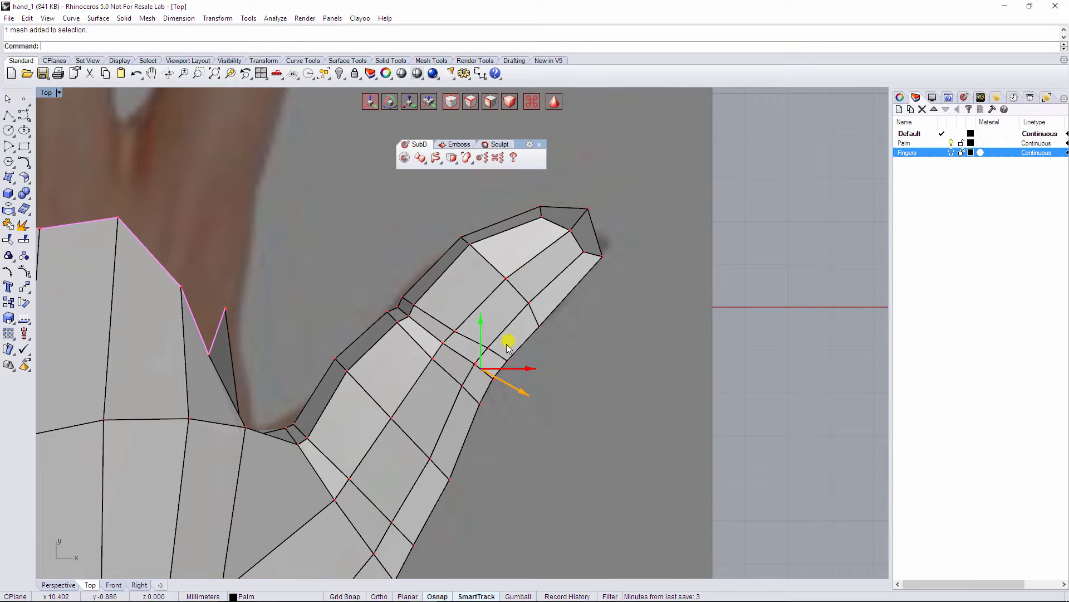
pyautogui.moveTo(508, 348); pyautogui.dragTo(509, 347)
pyautogui.click(548, 370)
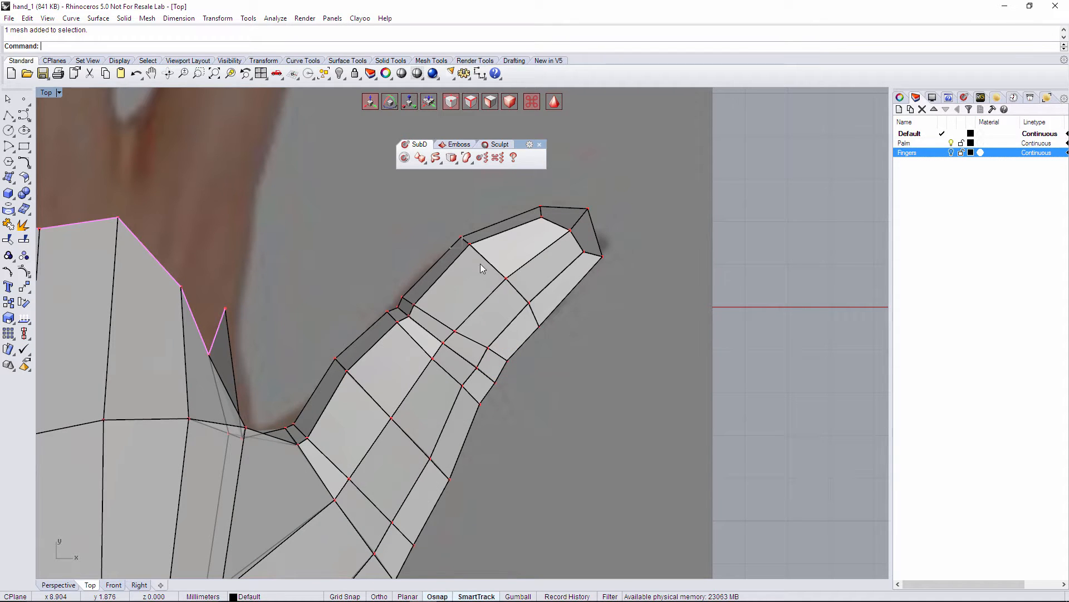
# Move the index-finger-side vertices of the loop between the joint and the tip to match the thumb's outline.
pyautogui.click(465, 240)
pyautogui.moveTo(494, 214); pyautogui.dragTo(495, 274, button='right')
pyautogui.moveTo(496, 273); pyautogui.dragTo(487, 275)
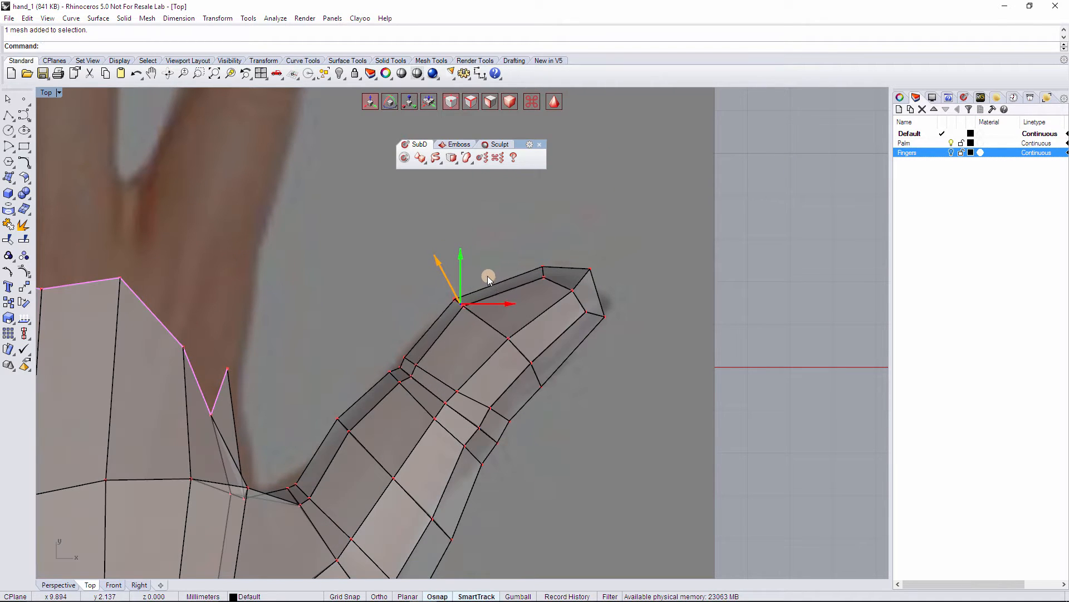
pyautogui.click(602, 460)
# Inspect the smoothed thumb in the Top, Perspective and Right views, with face selection active, and return to the unsmoothed control mesh.
pyautogui.press('Tab')
pyautogui.scroll(-8, 554, 423)
pyautogui.press('d')
pyautogui.scroll(6, 527, 447)
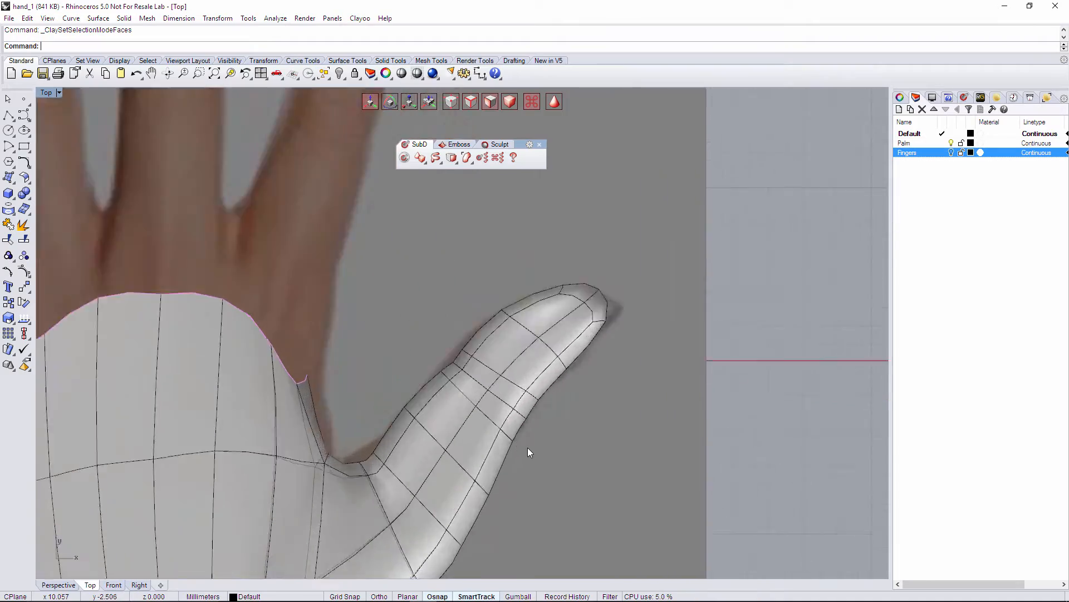
pyautogui.scroll(-12, 527, 447)
pyautogui.scroll(10, 527, 447)
pyautogui.click(58, 585)
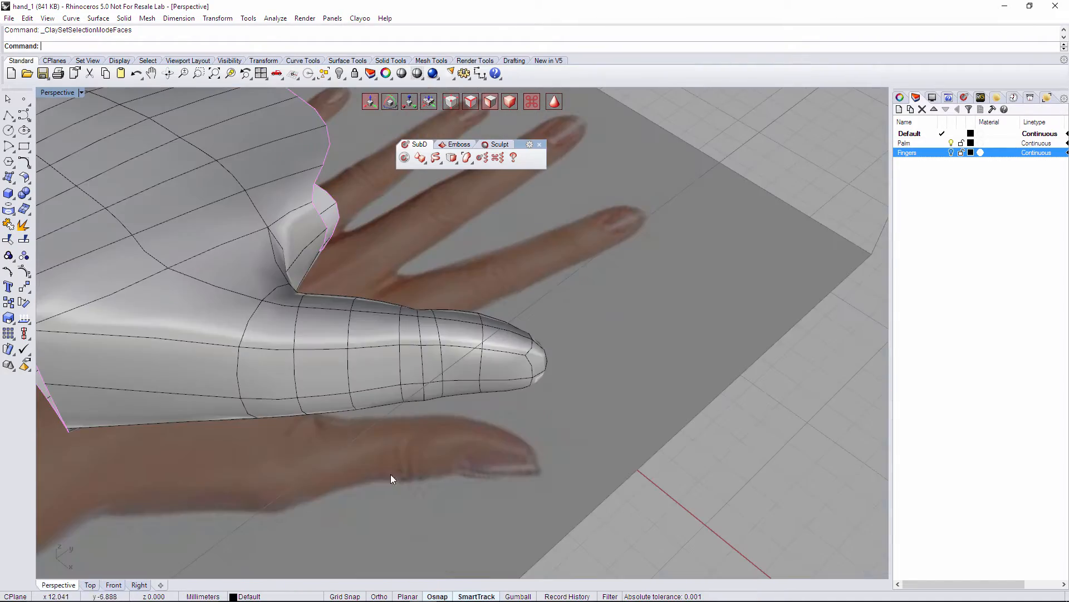
pyautogui.moveTo(390, 473); pyautogui.dragTo(144, 544, button='right')
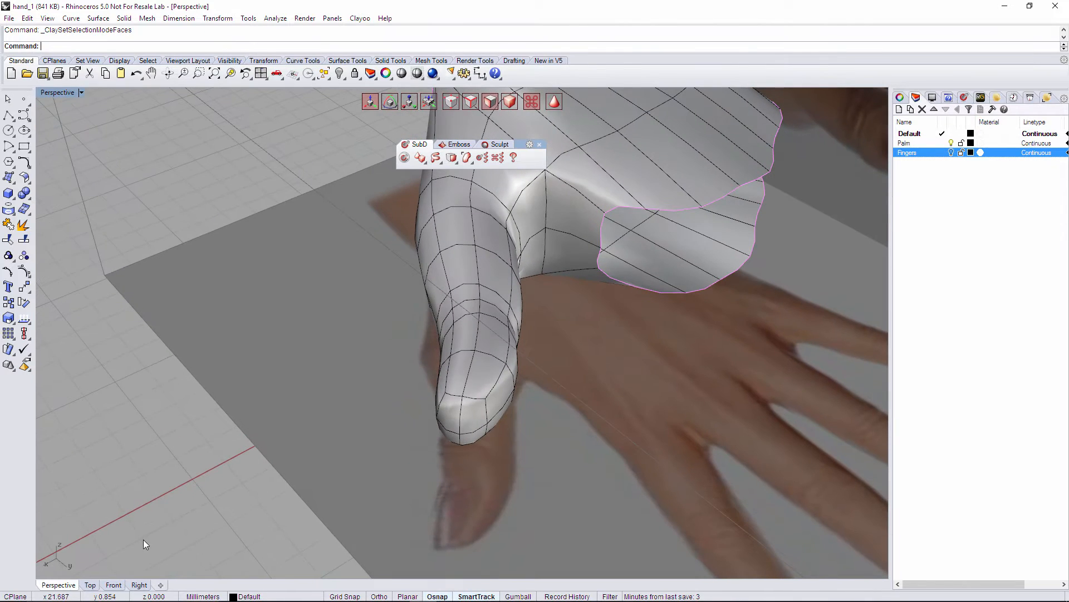
pyautogui.click(140, 584)
pyautogui.moveTo(536, 454); pyautogui.dragTo(578, 466, button='right')
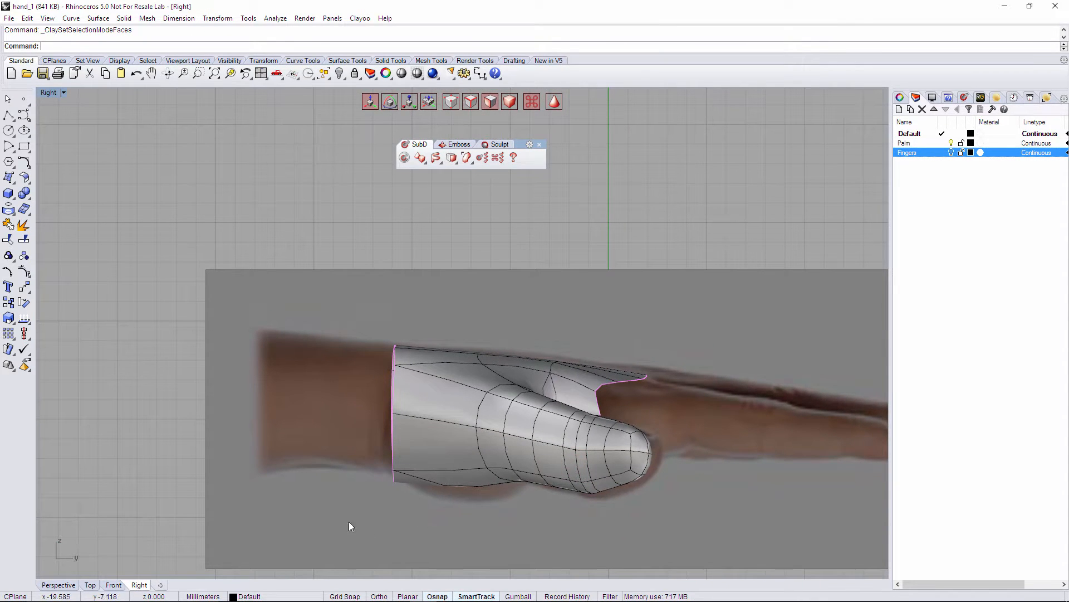
pyautogui.press('Tab')
pyautogui.scroll(4, 584, 437)
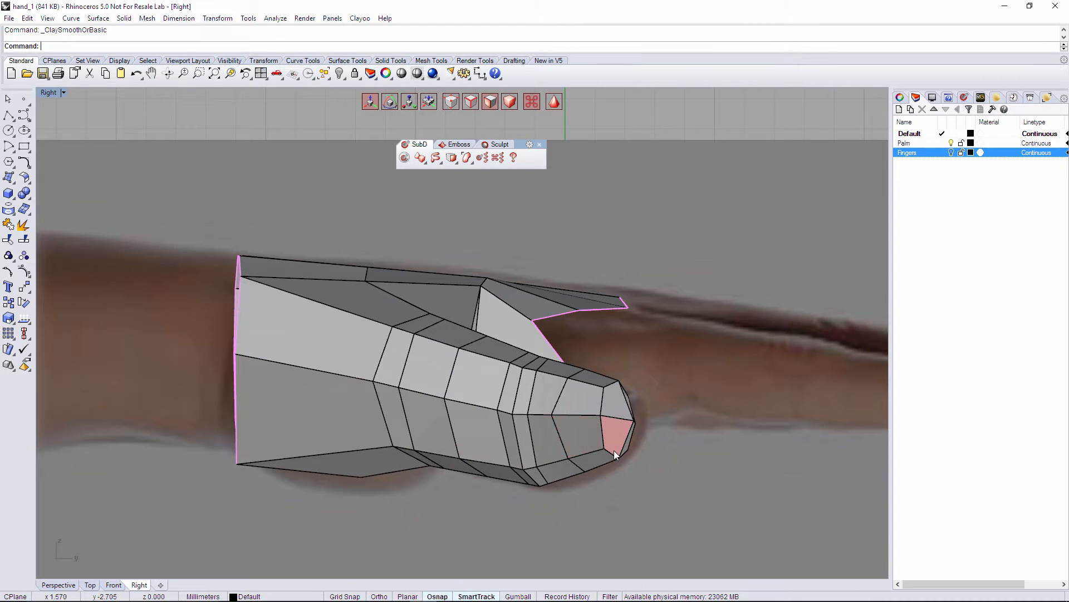
pyautogui.moveTo(197, 471); pyautogui.dragTo(267, 498, button='right')
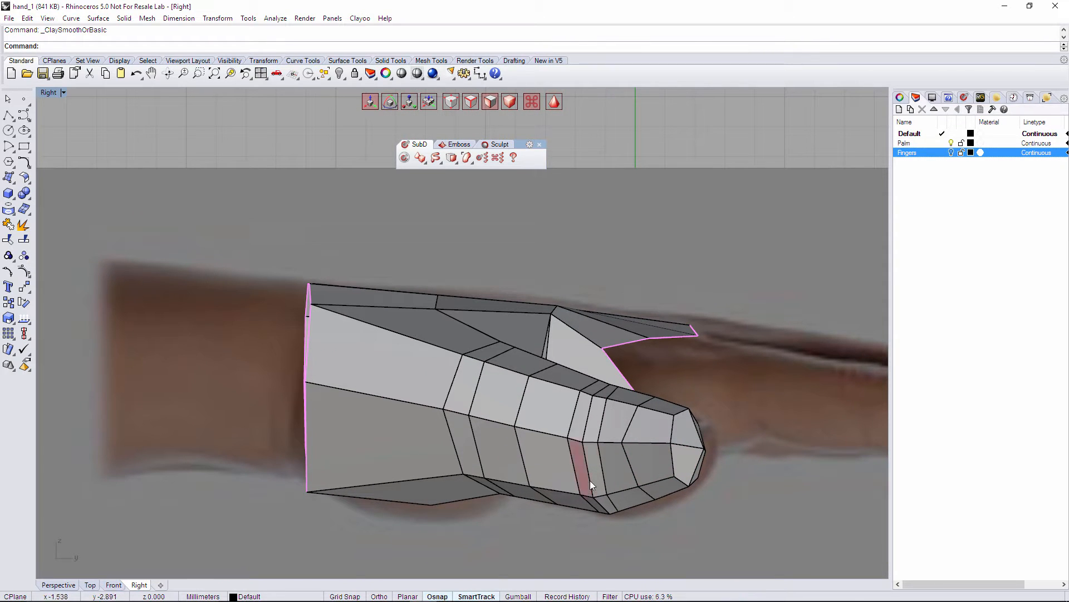
# Inset the two nail-side faces at the end of the thumb together by a distance of 0.124 and return to the Top view.
pyautogui.click(58, 584)
pyautogui.moveTo(563, 396); pyautogui.dragTo(711, 382, button='right')
pyautogui.moveTo(504, 429); pyautogui.dragTo(544, 423, button='right')
pyautogui.click(506, 387)
pyautogui.rightClick(544, 419)
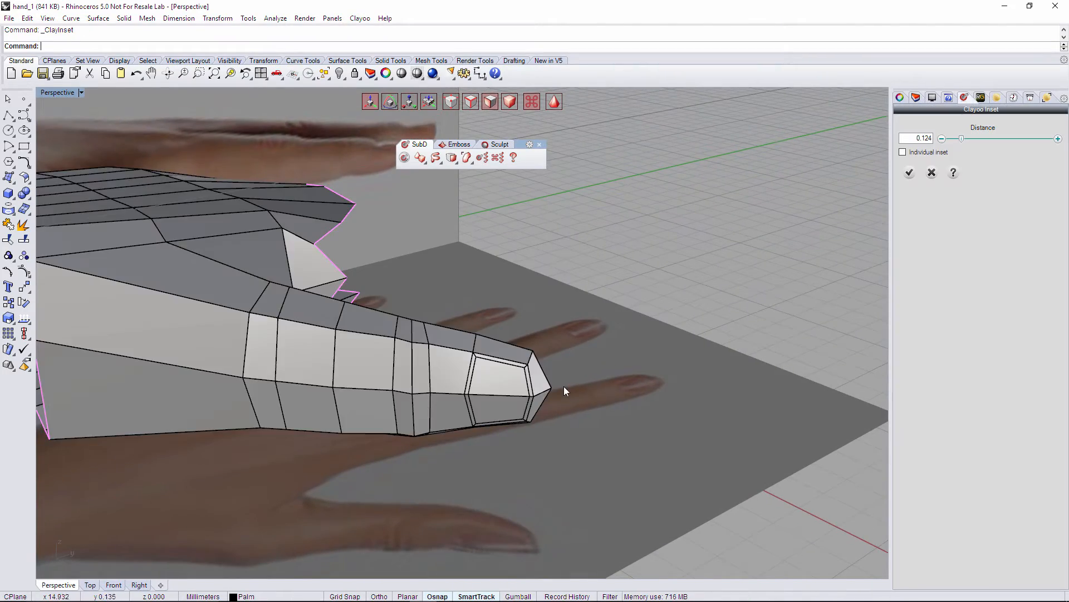
pyautogui.moveTo(564, 386); pyautogui.dragTo(686, 326, button='right')
pyautogui.moveTo(802, 257); pyautogui.dragTo(697, 309, button='right')
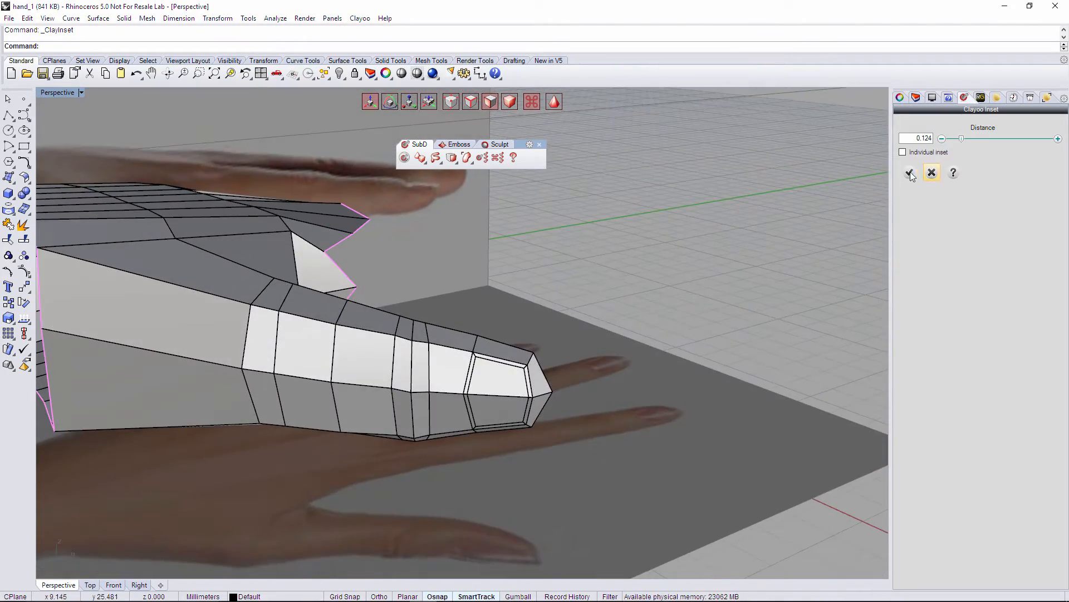
pyautogui.click(909, 172)
pyautogui.click(91, 585)
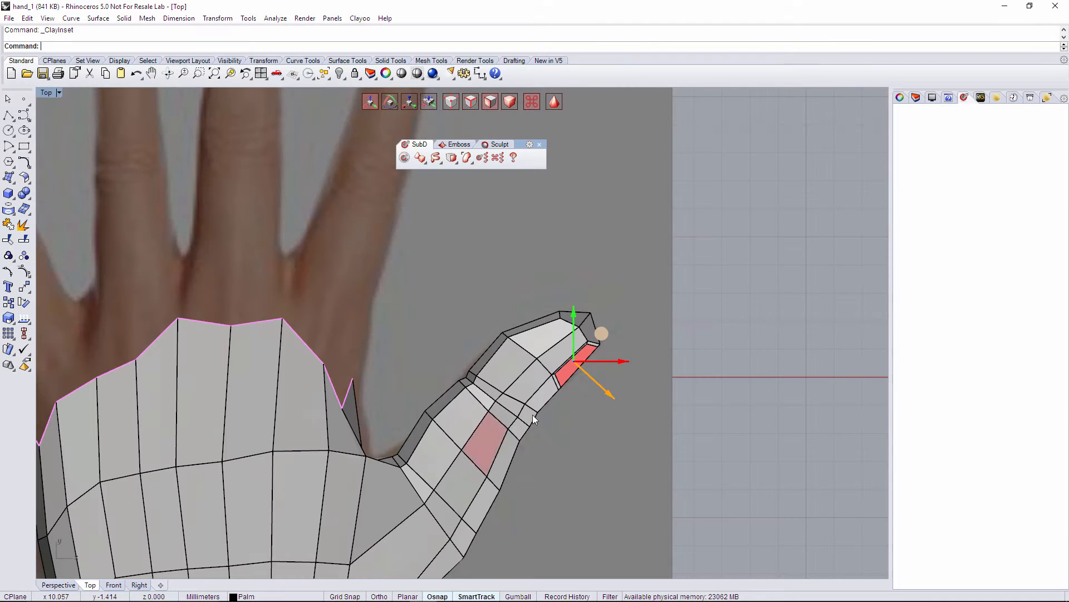
# Rotate the inset nail face on the thumb tip slightly in the Top view and compare the smoothed and basic mesh.
pyautogui.scroll(4, 553, 408)
pyautogui.moveTo(578, 436); pyautogui.dragTo(578, 452, button='right')
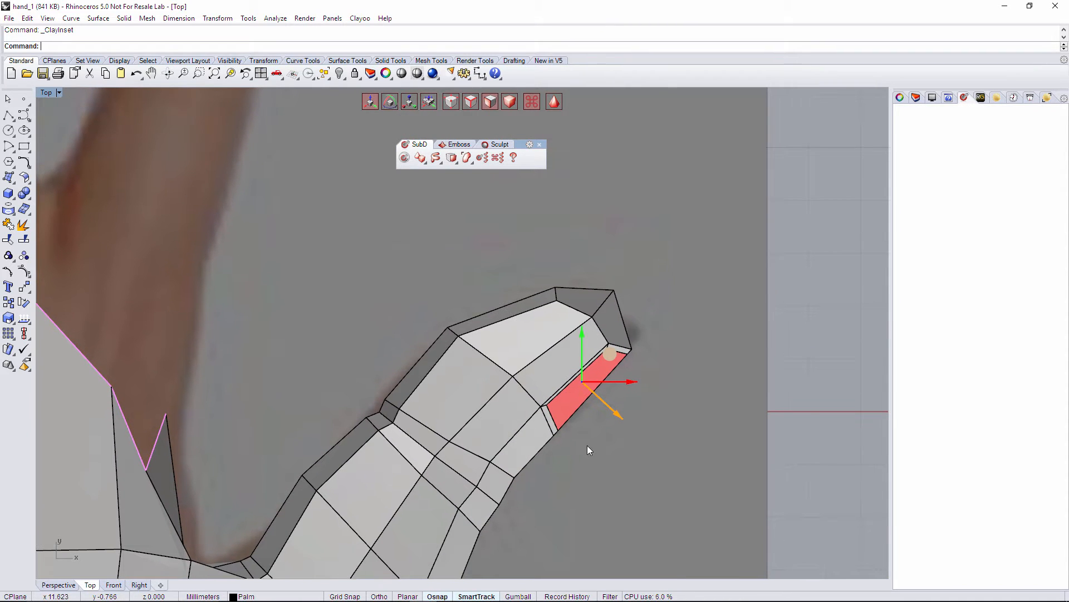
pyautogui.press('e')
pyautogui.moveTo(607, 417); pyautogui.dragTo(606, 421)
pyautogui.scroll(-3, 622, 449)
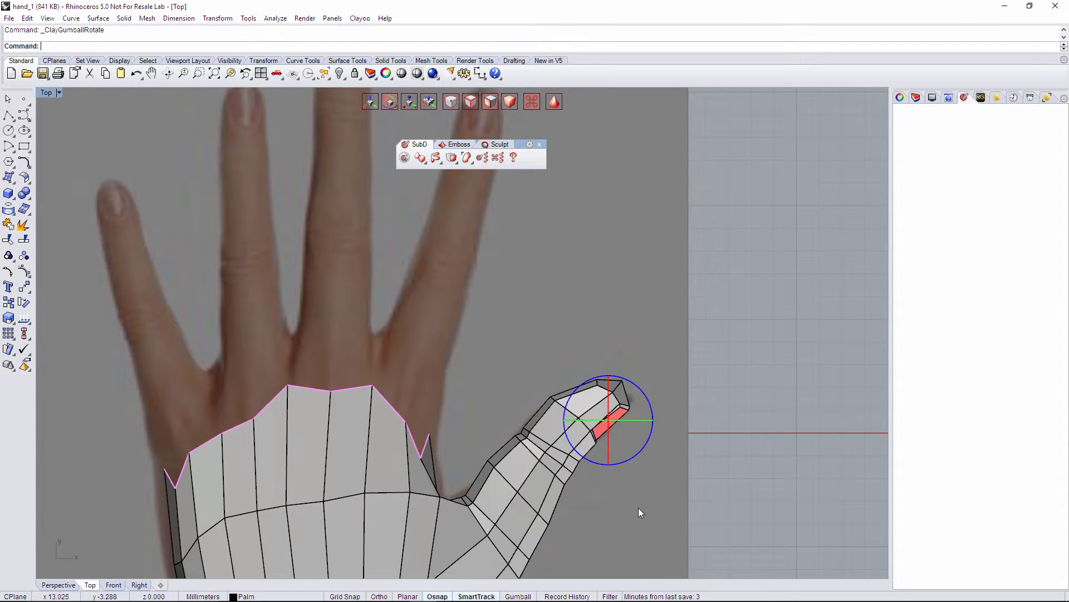
pyautogui.press('Tab')
pyautogui.scroll(4, 629, 425)
pyautogui.press('Tab')
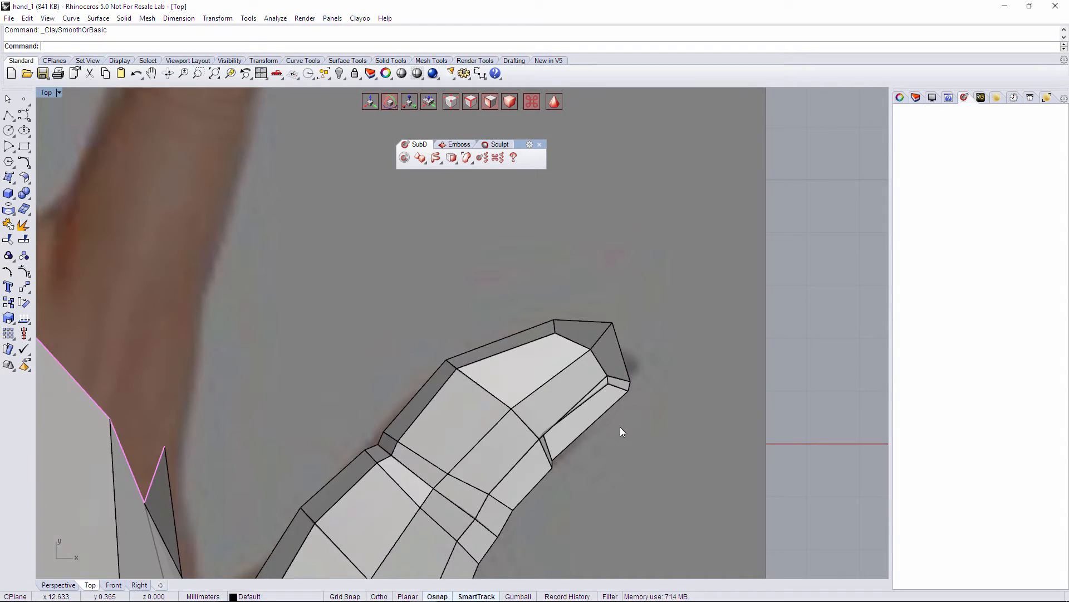
# Check the thumb's nail area in the Perspective view in both smoothed and basic mesh display.
pyautogui.scroll(-4, 610, 390)
pyautogui.click(70, 588)
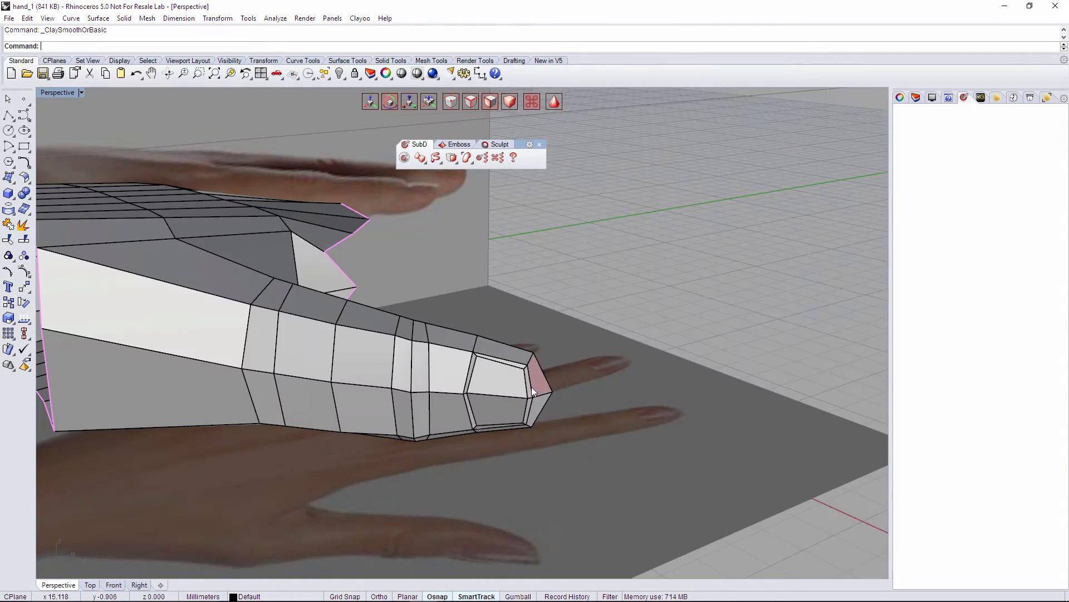
pyautogui.moveTo(531, 386); pyautogui.dragTo(581, 409, button='right')
pyautogui.scroll(5, 577, 411)
pyautogui.press('Tab')
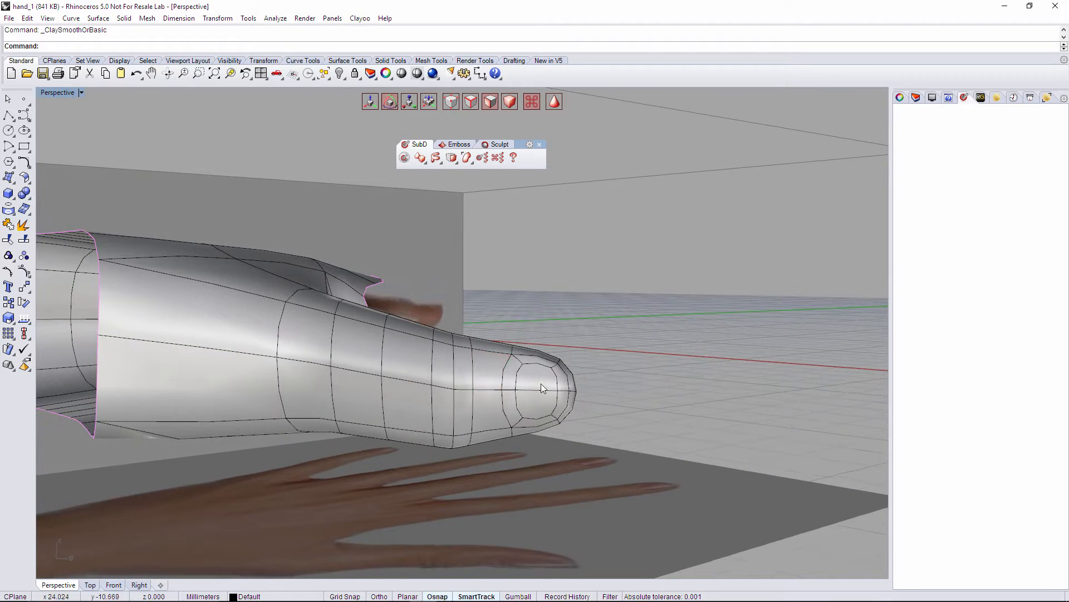
pyautogui.scroll(-4, 525, 374)
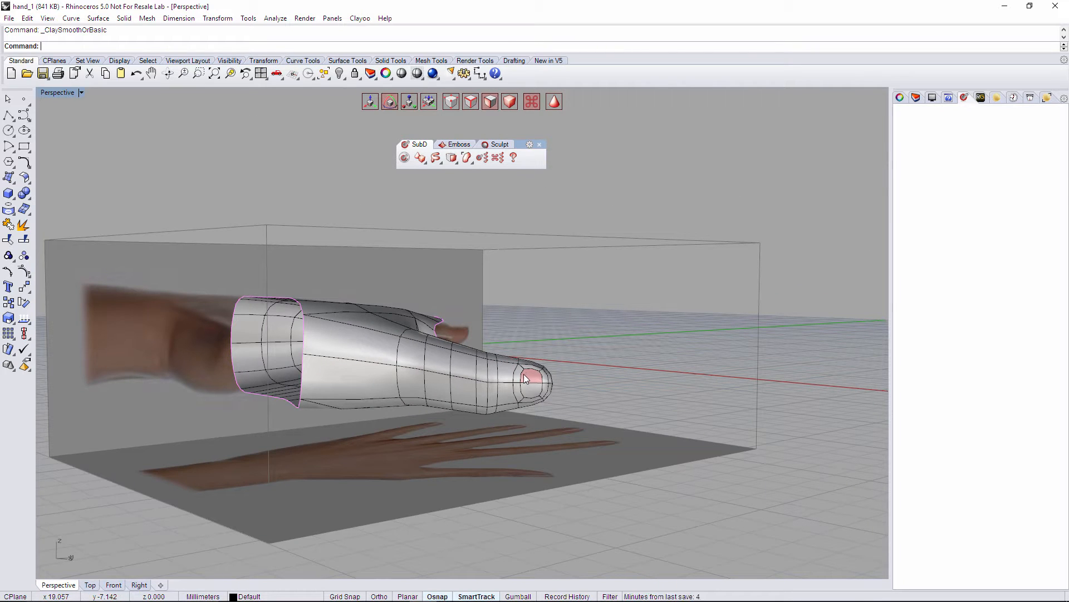
pyautogui.moveTo(524, 373)
pyautogui.mouseDown(button='right')
pyautogui.moveTo(535, 390)
pyautogui.moveTo(506, 382)
pyautogui.mouseUp(button='right')
pyautogui.scroll(5, 516, 384)
pyautogui.press('Tab')
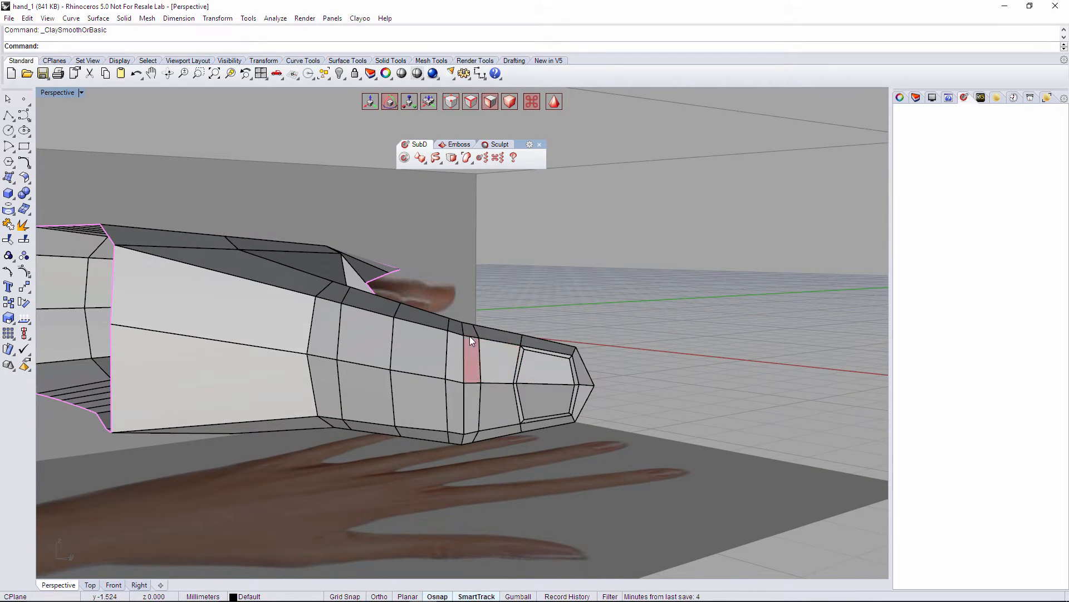
# Select the edge loops around the thumb's knuckle and raise them slightly along the vertical axis.
pyautogui.moveTo(470, 335); pyautogui.dragTo(494, 387, button='right')
pyautogui.press('s')
pyautogui.moveTo(441, 295); pyautogui.dragTo(483, 427)
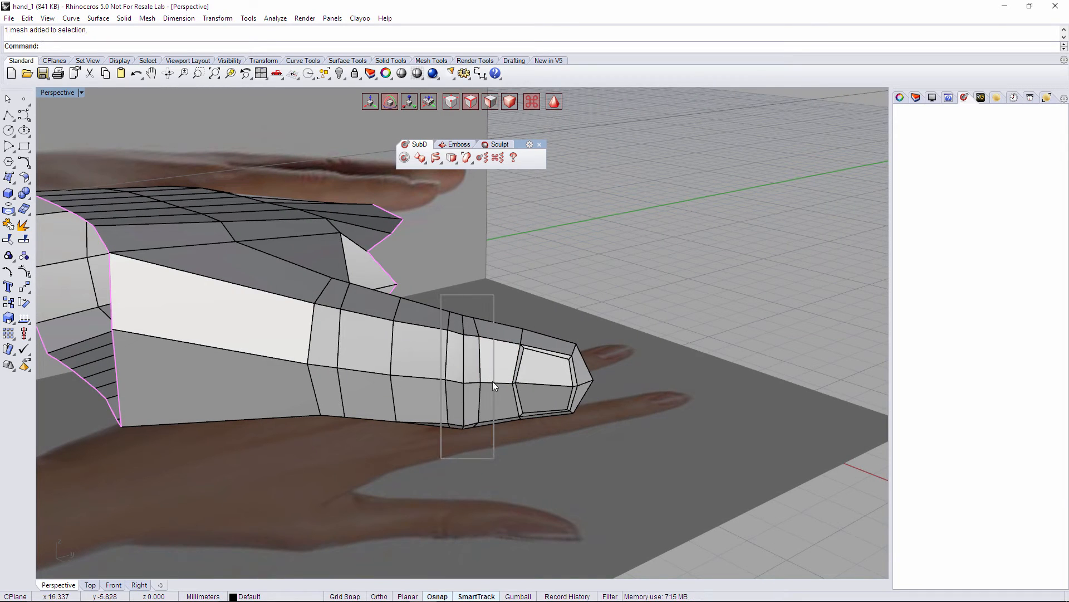
pyautogui.moveTo(492, 381); pyautogui.dragTo(476, 355, button='right')
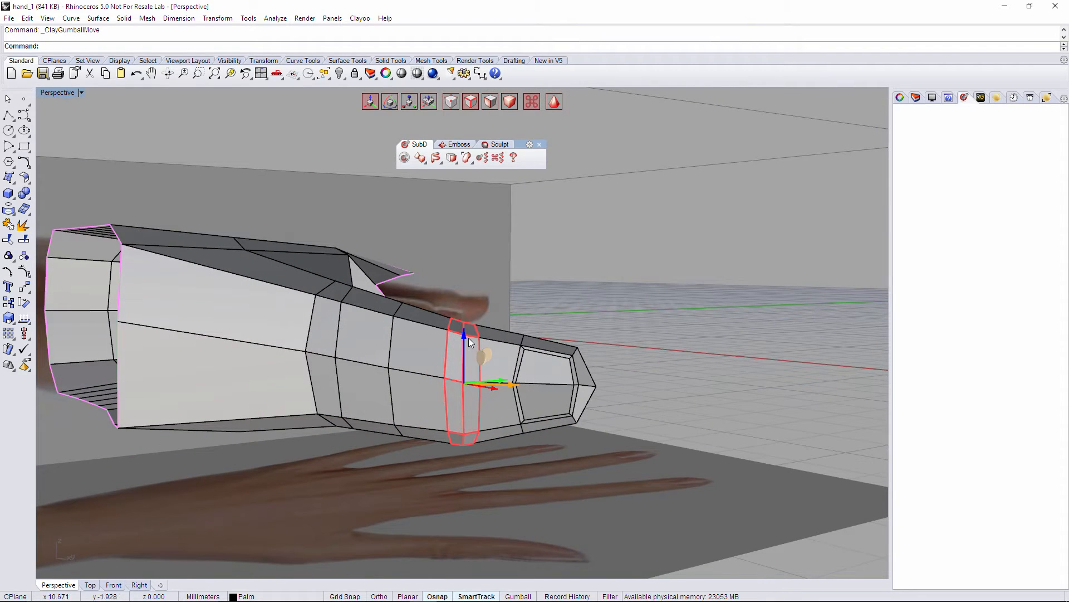
pyautogui.moveTo(466, 336); pyautogui.dragTo(465, 333)
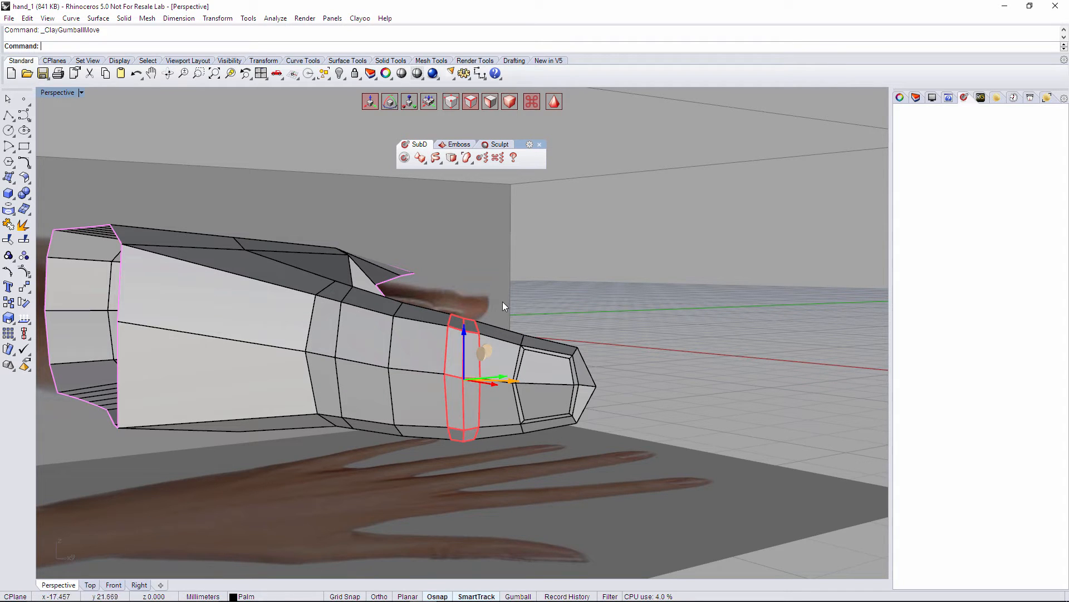
# Raise the thumb tip's edges slightly to match the side photo in the Right view, and check the smoothed shape.
pyautogui.moveTo(503, 305); pyautogui.dragTo(646, 474)
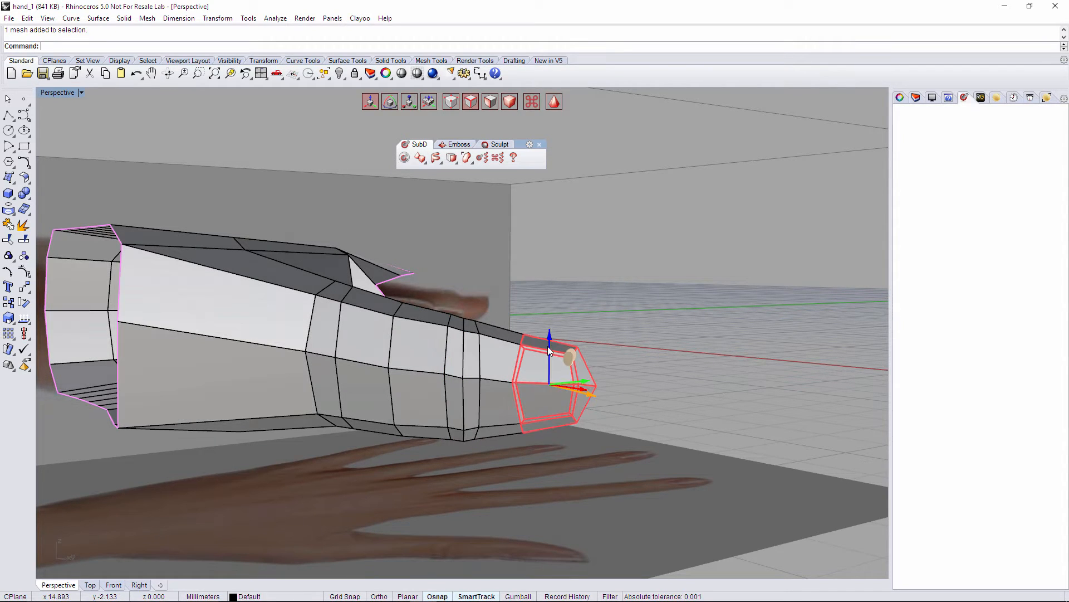
pyautogui.click(140, 584)
pyautogui.scroll(2, 658, 401)
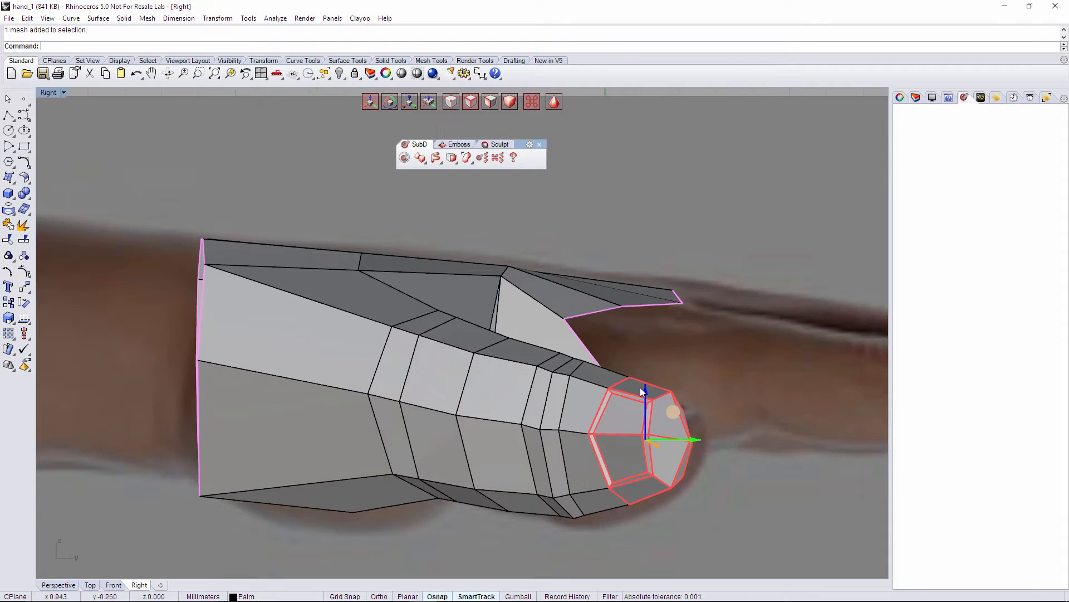
pyautogui.moveTo(646, 391); pyautogui.dragTo(646, 389)
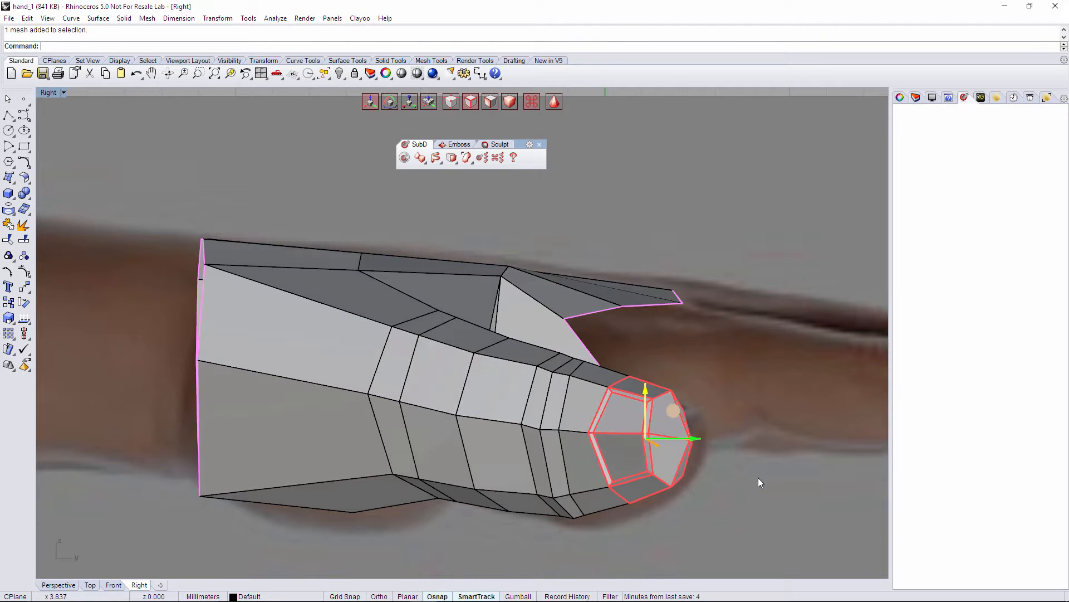
pyautogui.click(758, 477)
pyautogui.scroll(-4, 710, 450)
pyautogui.press('Tab')
pyautogui.press('Tab')
pyautogui.moveTo(631, 371); pyautogui.dragTo(583, 360, button='right')
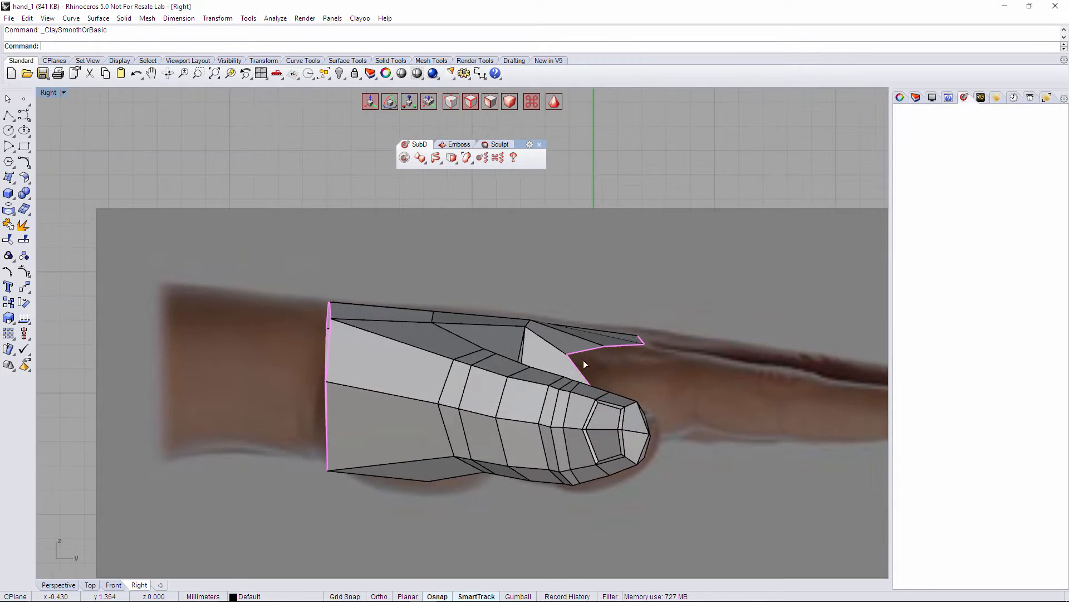
# Save the file and check the smoothed hand mesh from several angles in the Perspective view.
pyautogui.click(58, 584)
pyautogui.moveTo(512, 401); pyautogui.dragTo(521, 456, button='right')
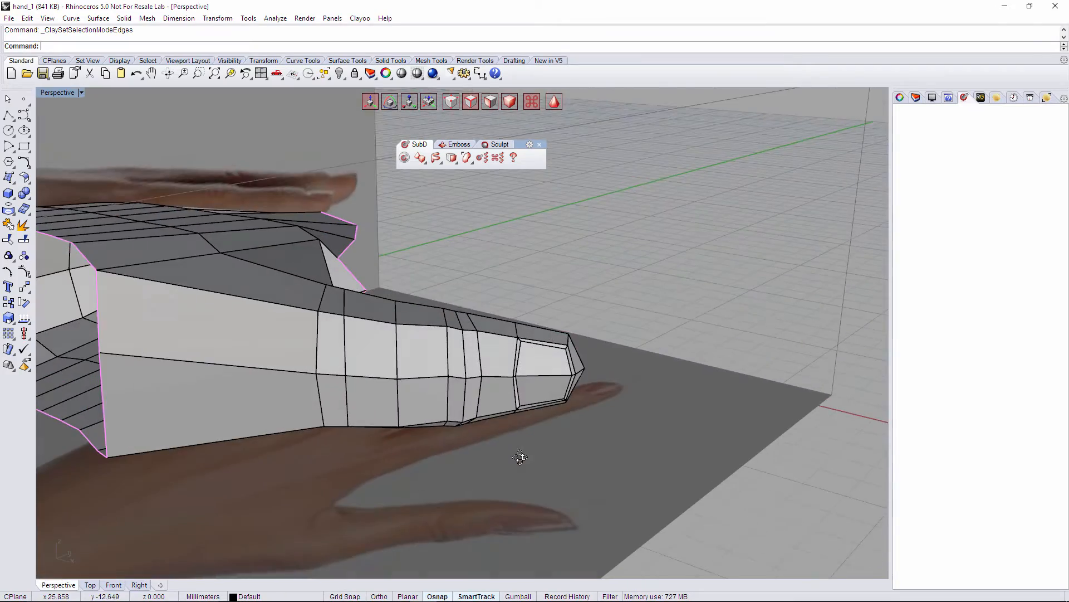
pyautogui.hotkey('ctrl', 's')
pyautogui.scroll(-2, 504, 390)
pyautogui.moveTo(503, 390)
pyautogui.mouseDown(button='right')
pyautogui.moveTo(646, 406)
pyautogui.moveTo(390, 414)
pyautogui.moveTo(417, 436)
pyautogui.moveTo(413, 454)
pyautogui.moveTo(441, 390)
pyautogui.moveTo(434, 424)
pyautogui.mouseUp(button='right')
pyautogui.press('Tab')
pyautogui.press('Tab')
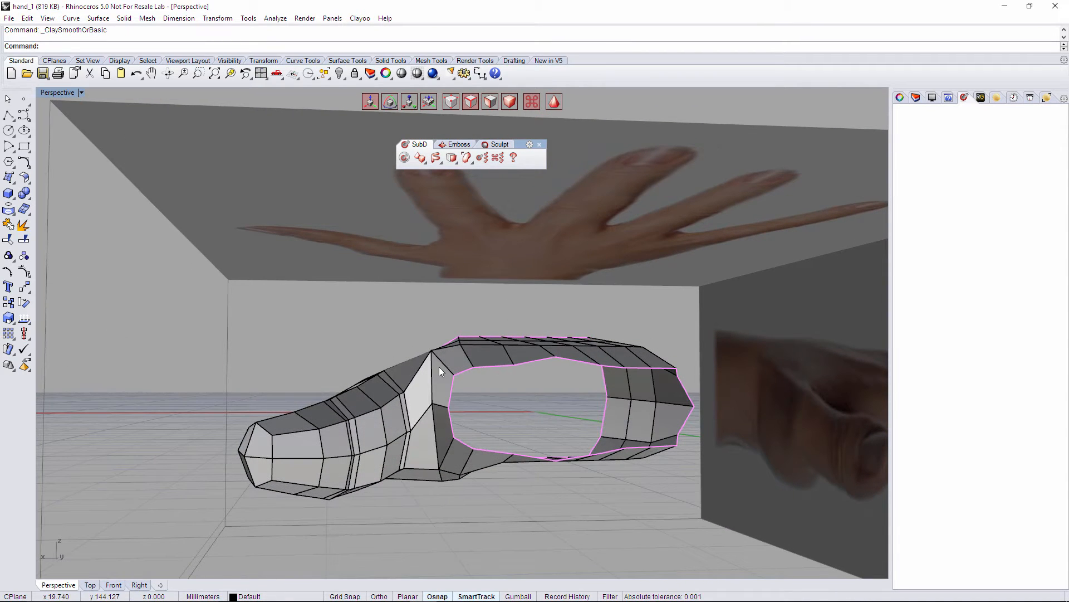
# Inspect the vertices around the web between the thumb and the palm's open finger edge.
pyautogui.press('a')
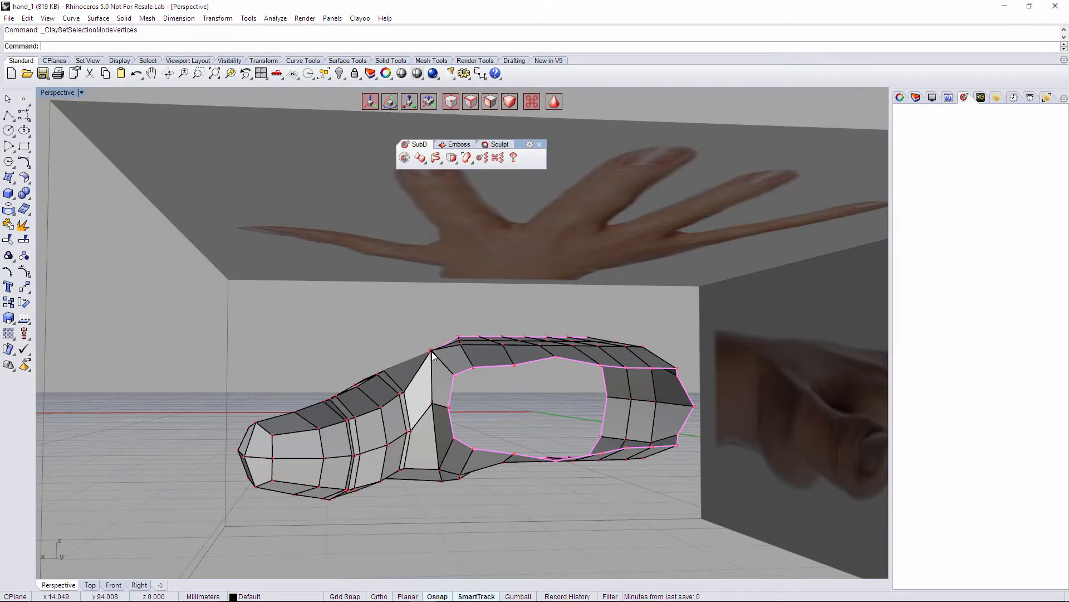
pyautogui.click(432, 351)
pyautogui.moveTo(451, 396); pyautogui.dragTo(716, 419, button='right')
pyautogui.scroll(5, 453, 386)
pyautogui.click(636, 393)
pyautogui.scroll(-4, 636, 394)
pyautogui.moveTo(548, 368); pyautogui.dragTo(581, 382, button='right')
pyautogui.keyDown('shift'); pyautogui.moveTo(509, 391); pyautogui.dragTo(462, 345, button='right'); pyautogui.keyUp('shift')
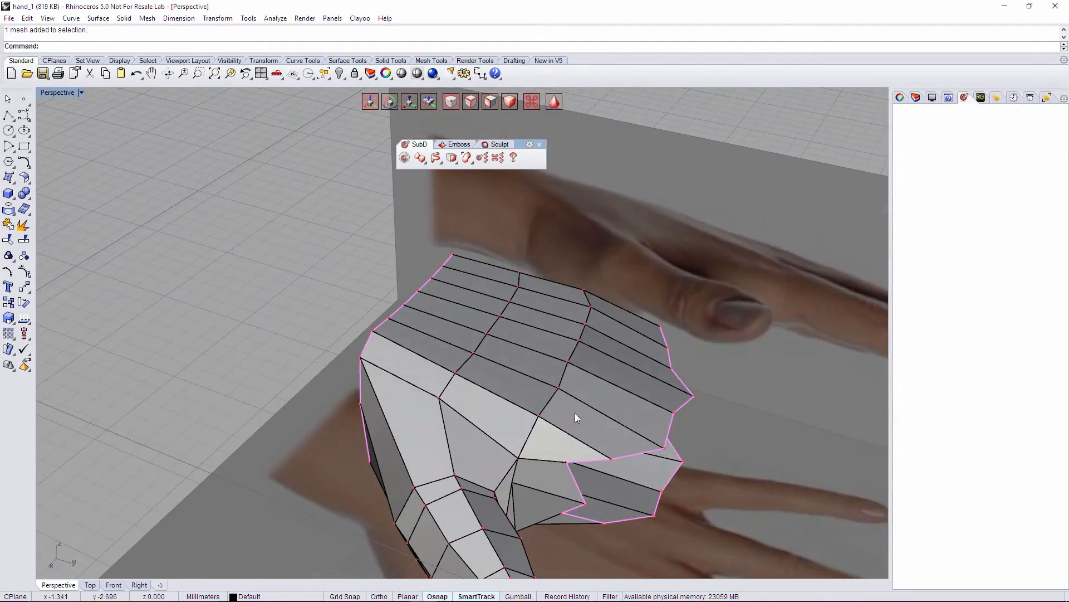
pyautogui.moveTo(575, 412); pyautogui.dragTo(445, 326, button='right')
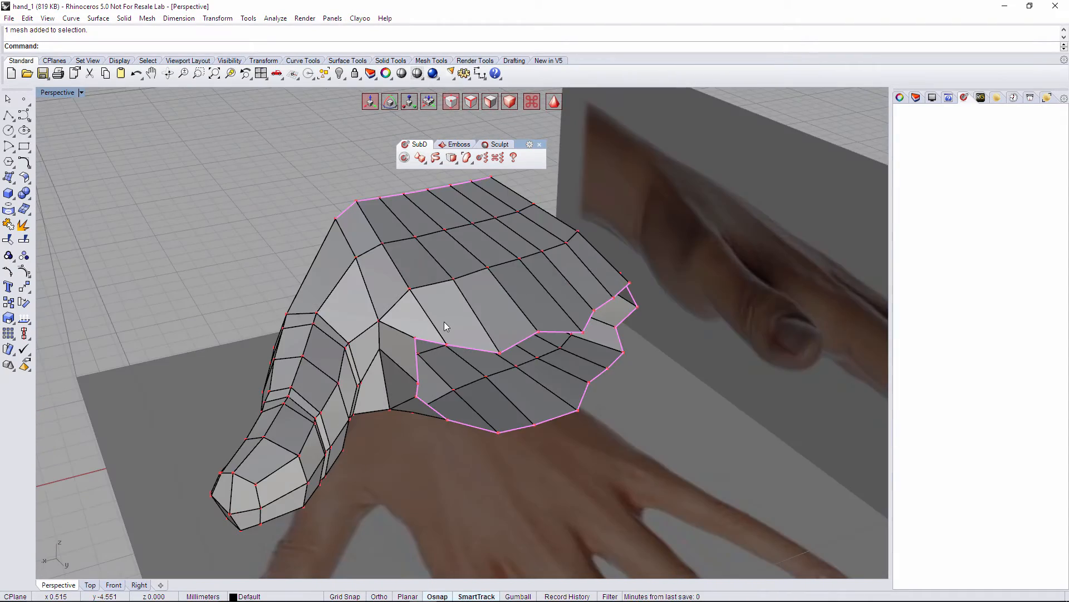
# Turn on the Fingers layer and show the modelled middle finger in the Top view.
pyautogui.click(918, 101)
pyautogui.click(951, 153)
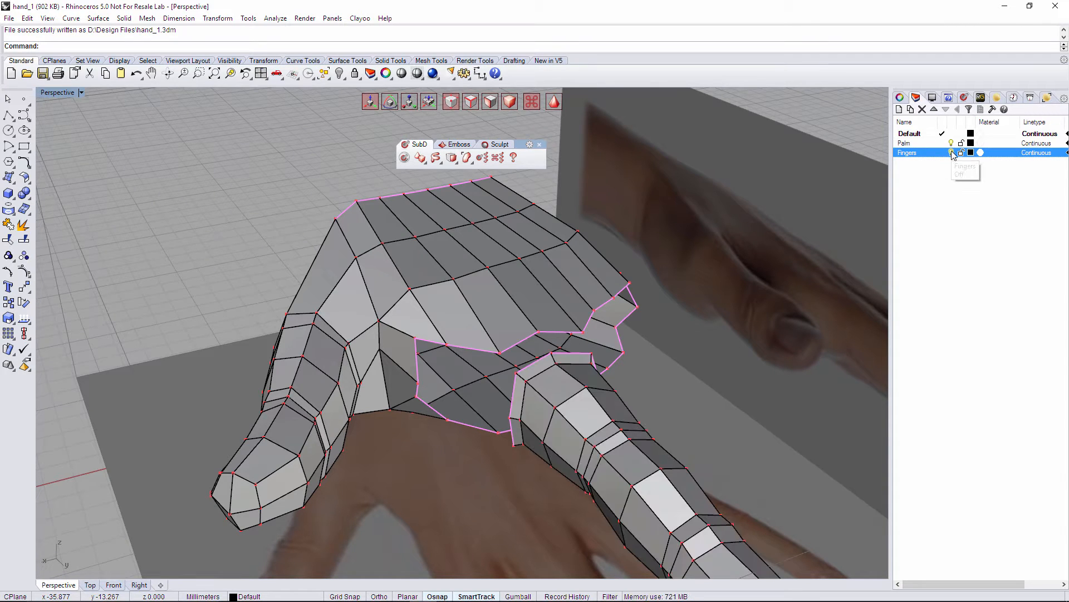
pyautogui.moveTo(657, 361); pyautogui.dragTo(327, 461, button='right')
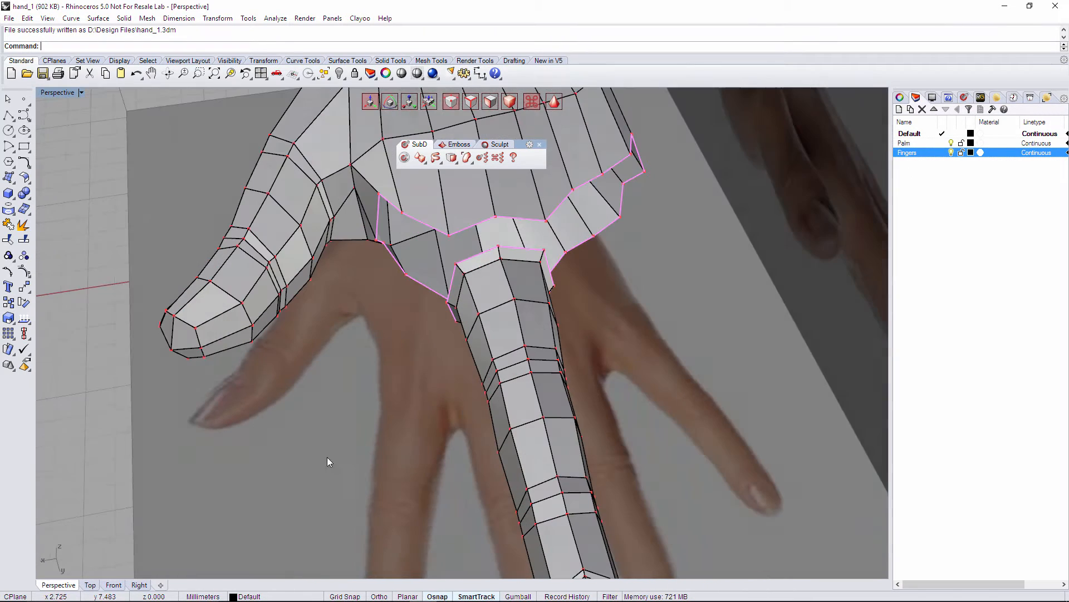
pyautogui.click(94, 583)
pyautogui.scroll(-4, 501, 368)
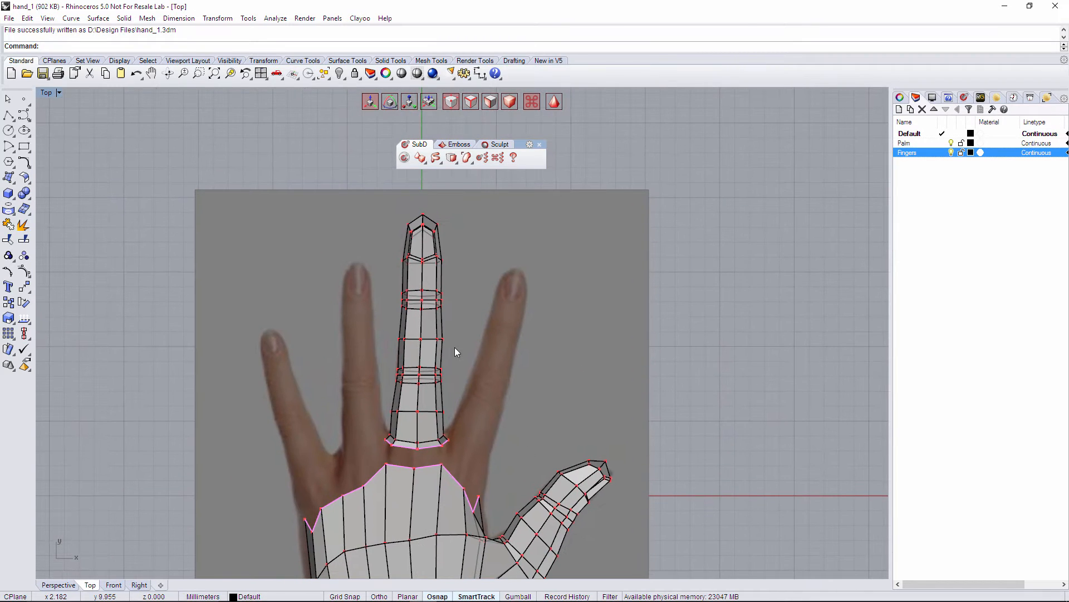
# Duplicate the middle finger mesh and move the copy beside it towards the index finger in the photo.
pyautogui.scroll(-3, 445, 357)
pyautogui.click(444, 357)
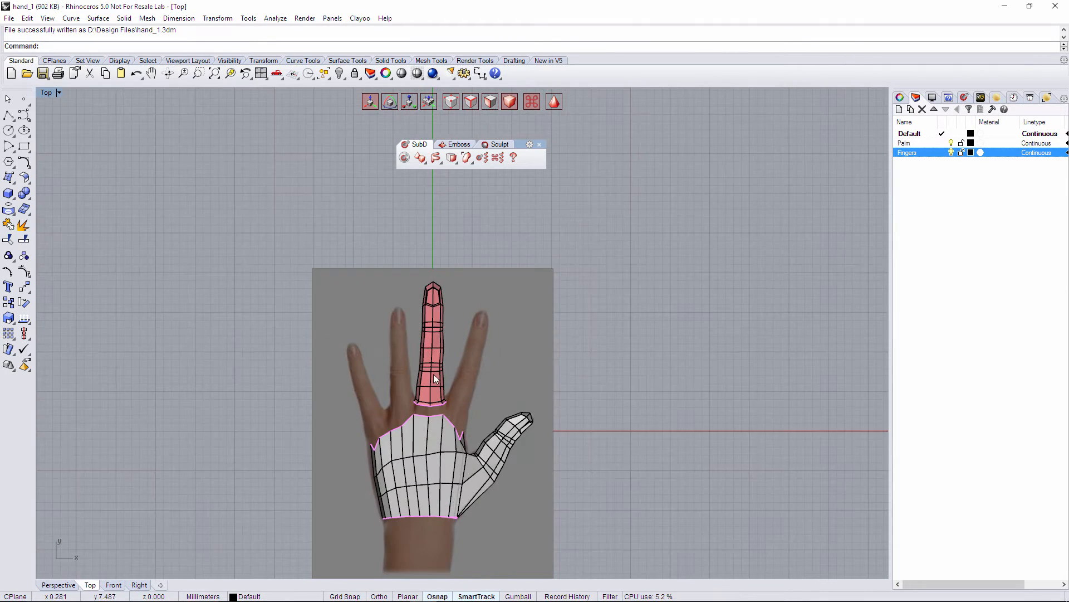
pyautogui.scroll(3, 432, 363)
pyautogui.moveTo(467, 371); pyautogui.dragTo(540, 371, button='right')
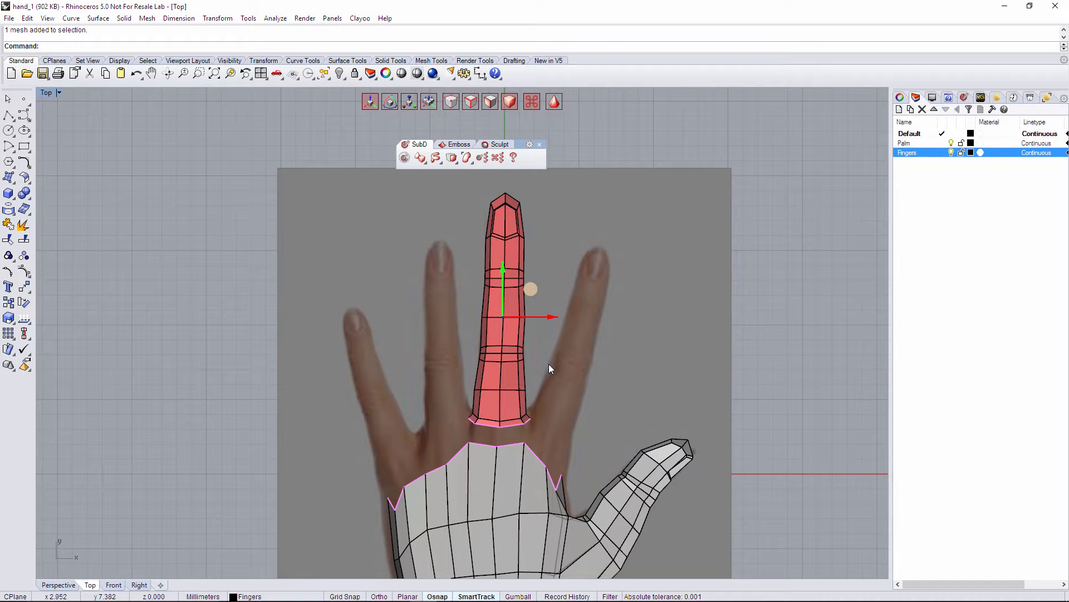
pyautogui.hotkey('ctrl', 'v')
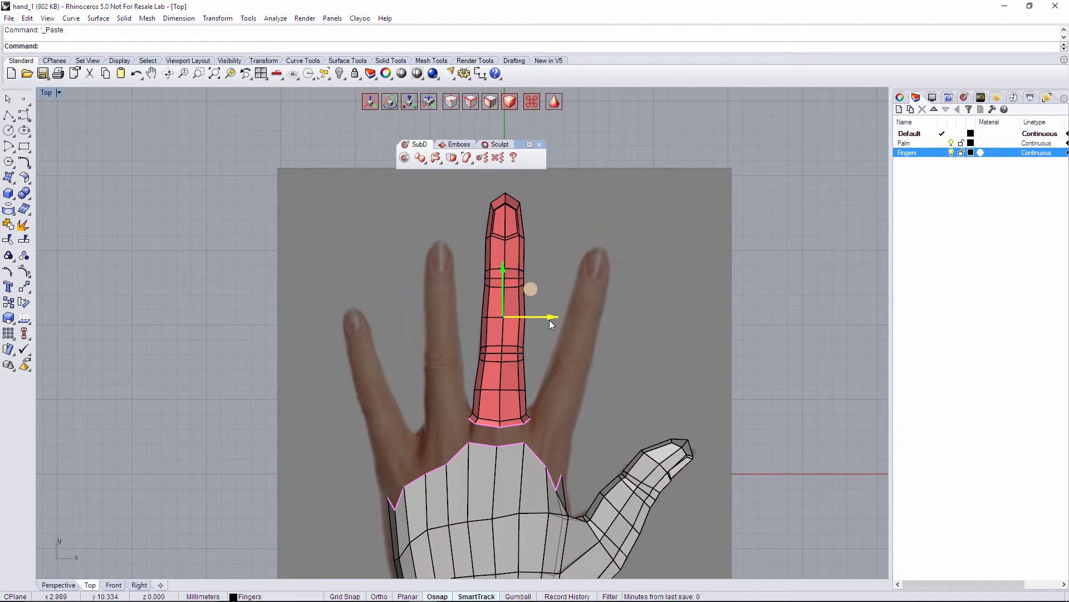
pyautogui.moveTo(549, 319); pyautogui.dragTo(607, 307)
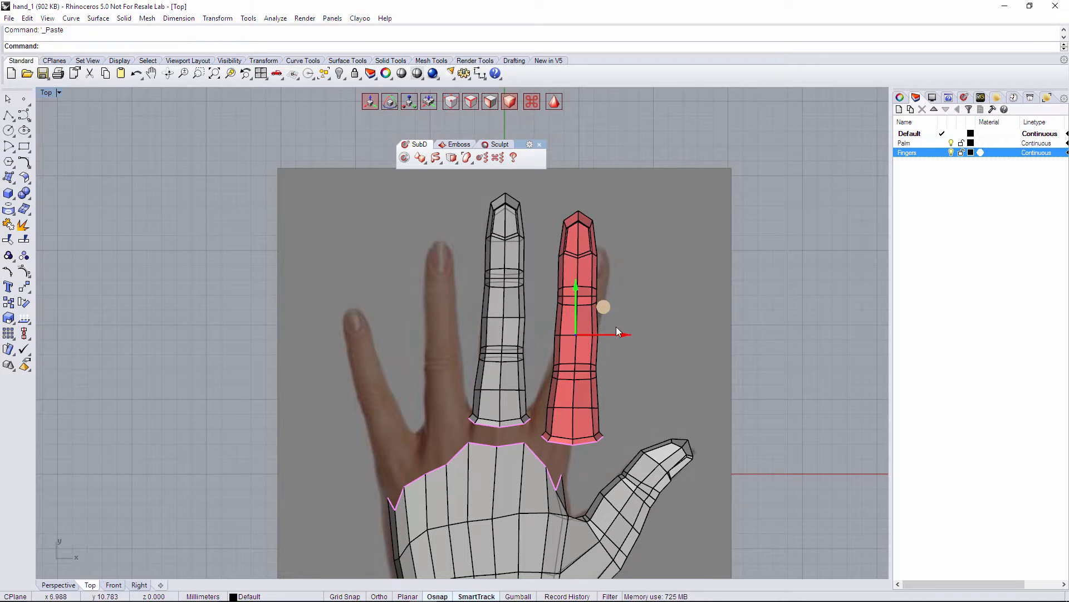
# Move the finger copy clear of the photo's index finger and scale it down uniformly to that finger's size.
pyautogui.press('e')
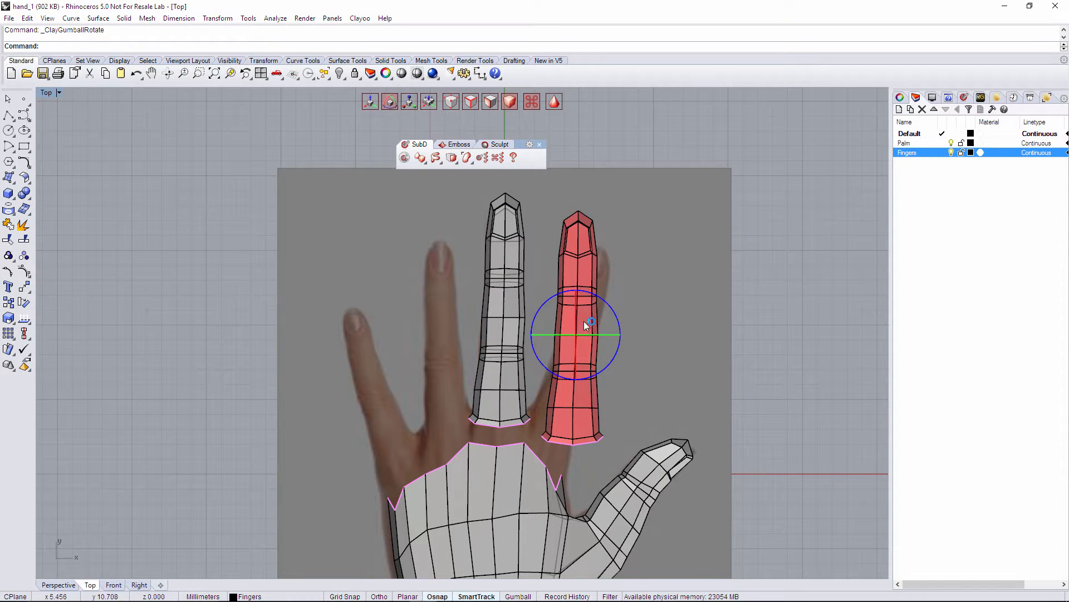
pyautogui.press('w')
pyautogui.moveTo(622, 336); pyautogui.dragTo(650, 321)
pyautogui.press('r')
pyautogui.press('w')
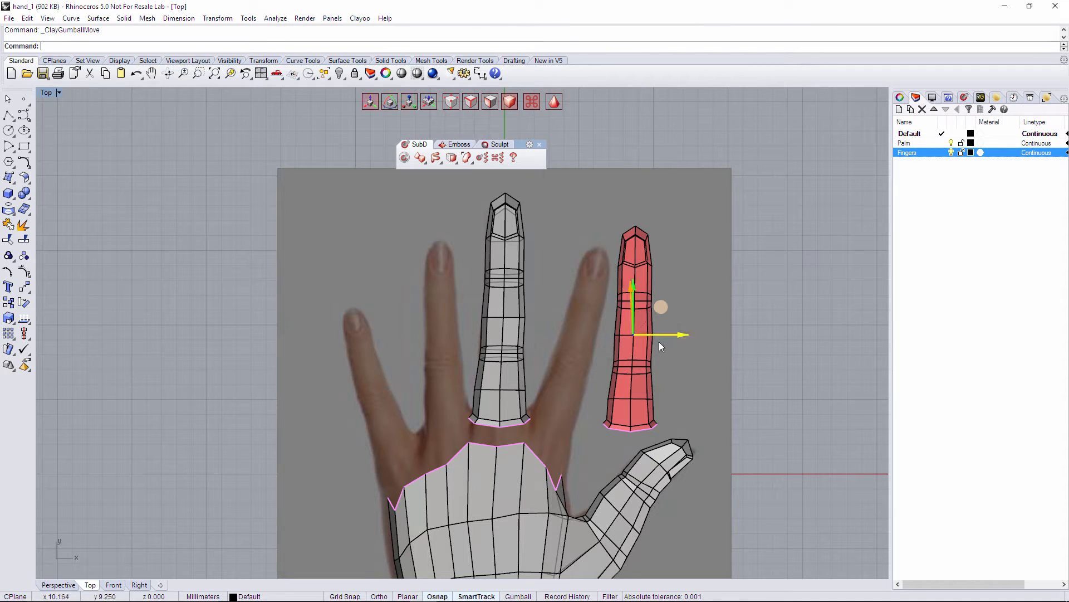
# Rotate the smaller finger copy to the index finger's slant and position it over the index finger in the photo.
pyautogui.press('e')
pyautogui.moveTo(670, 356); pyautogui.dragTo(665, 373)
pyautogui.press('w')
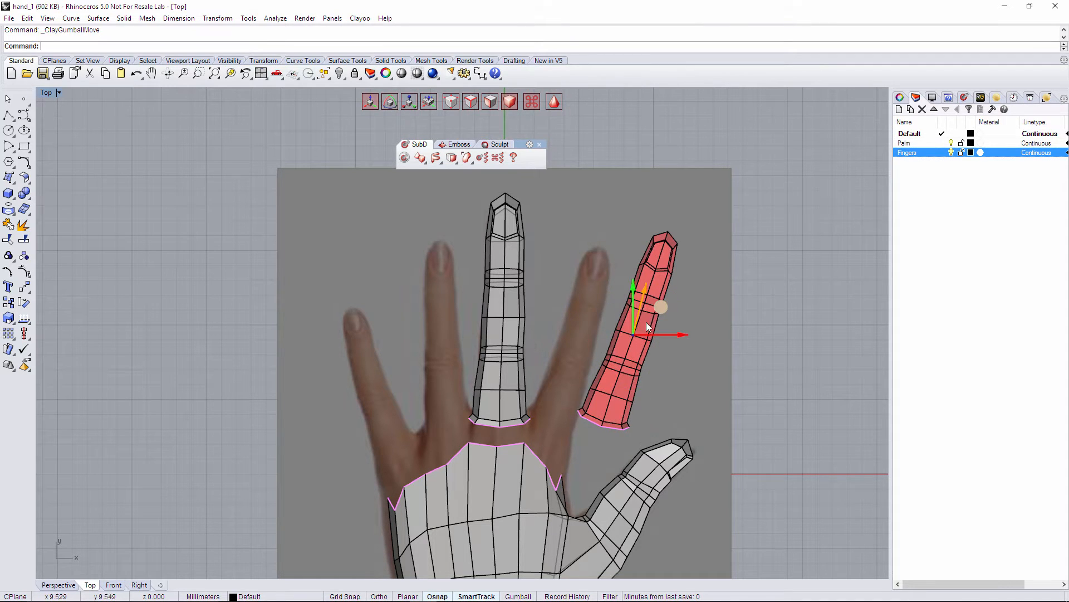
pyautogui.moveTo(656, 312); pyautogui.dragTo(605, 325)
pyautogui.press('e')
pyautogui.moveTo(600, 386); pyautogui.dragTo(603, 384)
pyautogui.press('w')
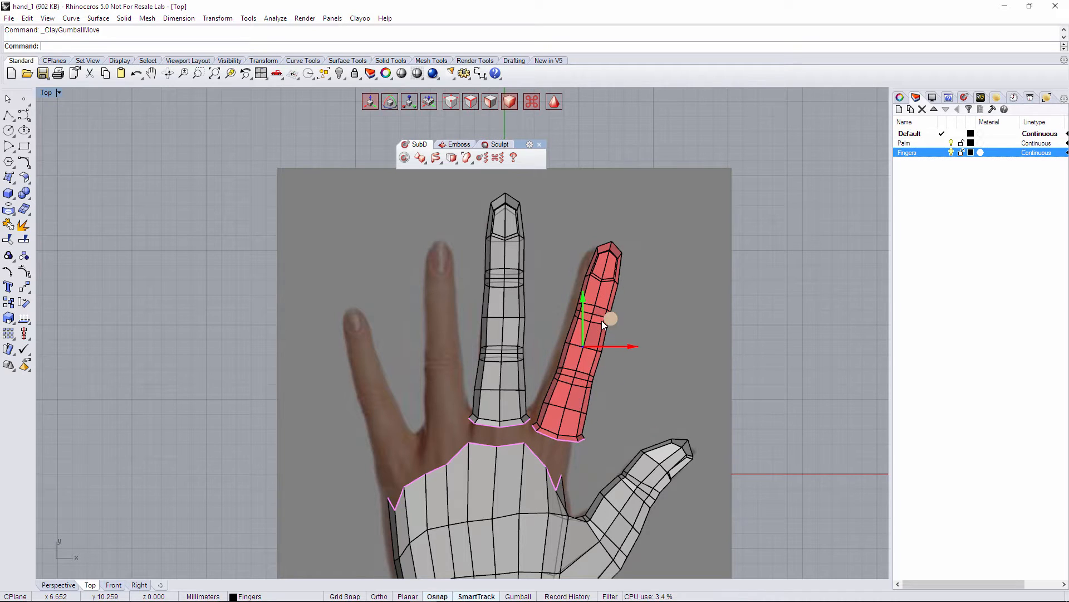
pyautogui.moveTo(609, 321); pyautogui.dragTo(603, 317)
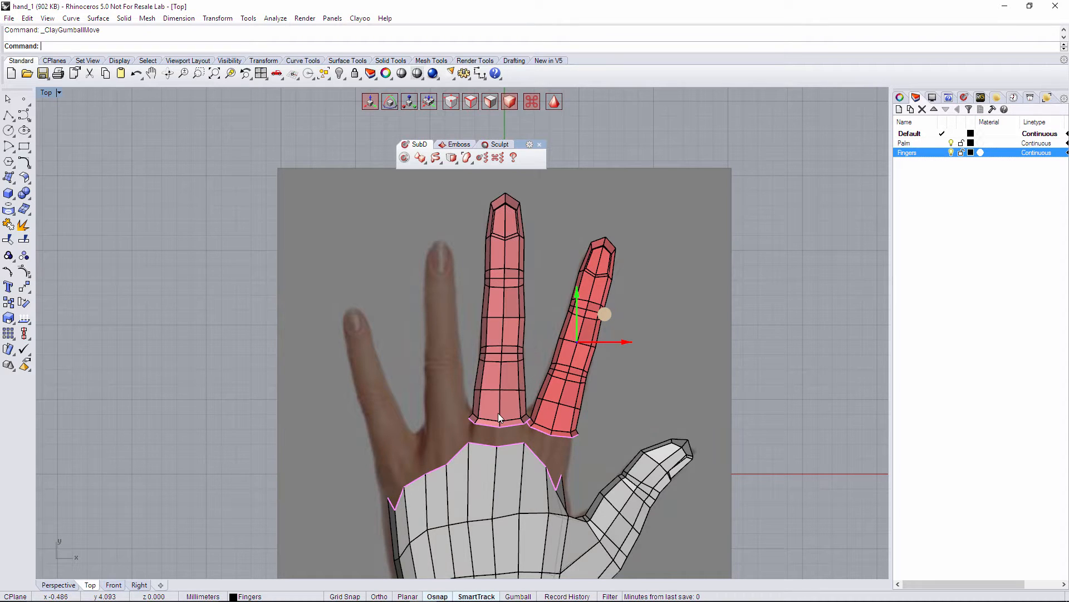
# Duplicate the middle finger again, move the copy towards the ring finger in the photo and scale it down uniformly.
pyautogui.scroll(2, 497, 414)
pyautogui.click(639, 397)
pyautogui.hotkey('ctrl', 'v')
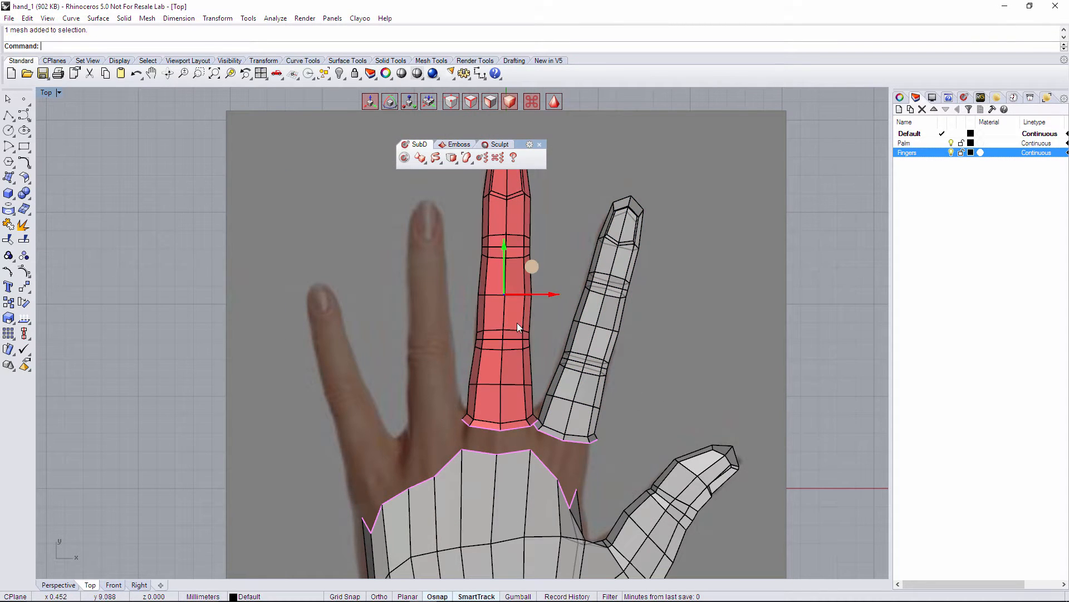
pyautogui.moveTo(530, 269); pyautogui.dragTo(420, 292)
pyautogui.press('r')
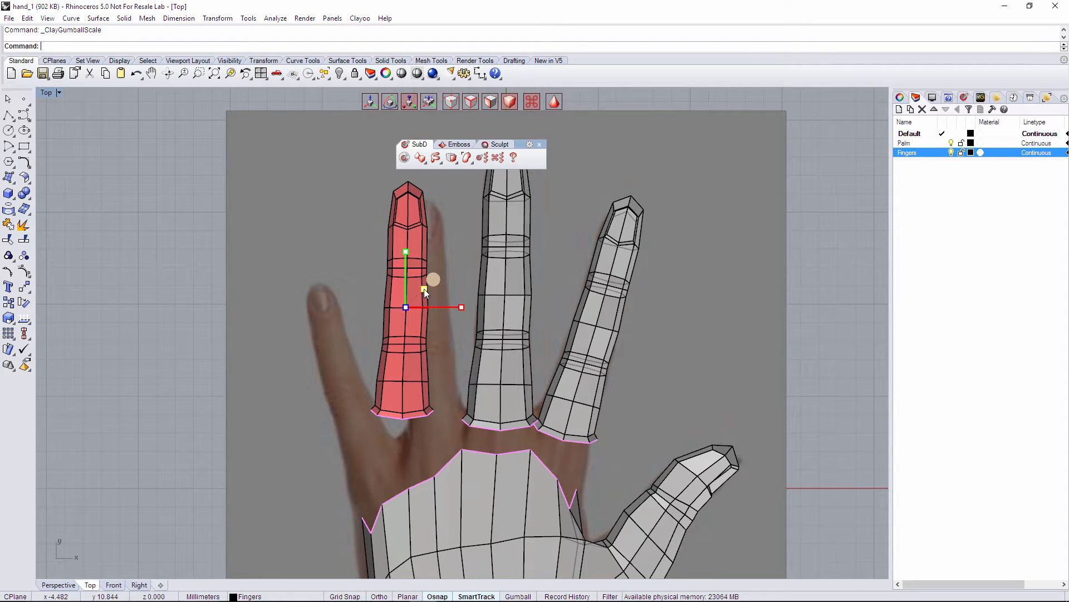
pyautogui.moveTo(424, 289); pyautogui.dragTo(448, 297)
pyautogui.press('w')
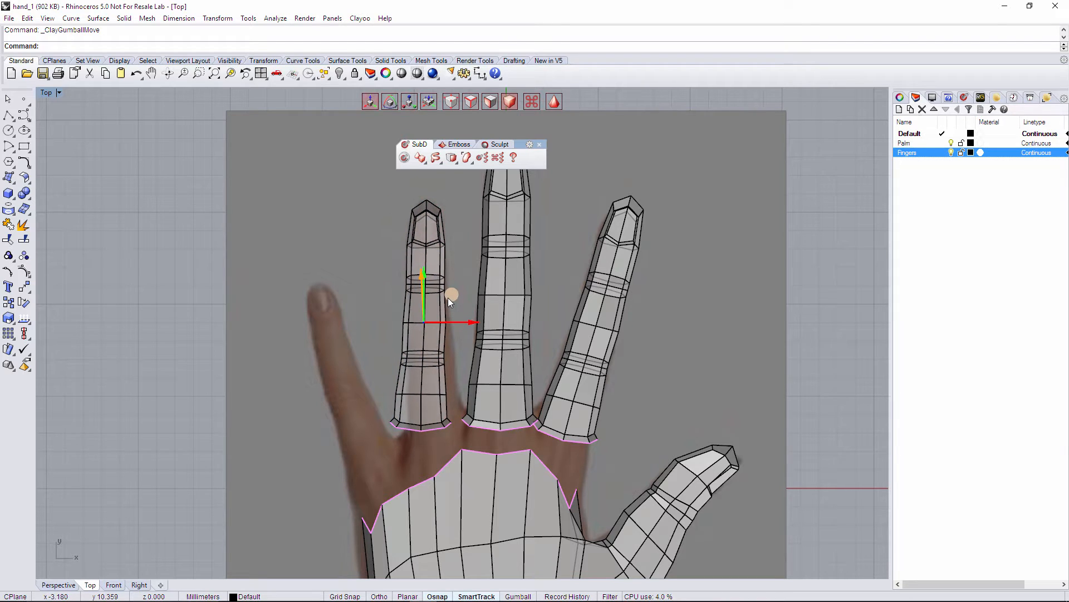
# Rotate the second finger copy slightly and fine-tune its position over the ring finger in the photo.
pyautogui.press('e')
pyautogui.moveTo(456, 349); pyautogui.dragTo(461, 346)
pyautogui.press('w')
pyautogui.moveTo(451, 291); pyautogui.dragTo(456, 291)
pyautogui.press('e')
pyautogui.moveTo(467, 344); pyautogui.dragTo(460, 342)
pyautogui.press('w')
pyautogui.moveTo(452, 296); pyautogui.dragTo(453, 292)
pyautogui.keyDown('shift'); pyautogui.click(472, 322); pyautogui.keyUp('shift')
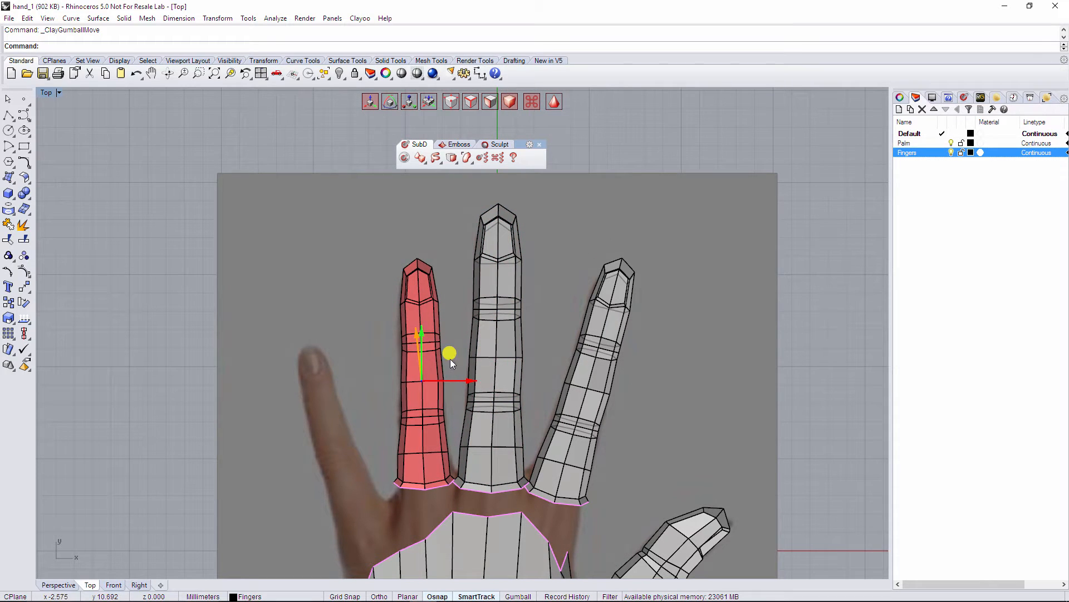
# Adjust the ring finger copy's position, enlarge it slightly, and tilt it to line up with the ring finger in the photo.
pyautogui.click(440, 353)
pyautogui.moveTo(440, 353)
pyautogui.mouseDown()
pyautogui.moveTo(430, 356)
pyautogui.moveTo(450, 356)
pyautogui.mouseUp()
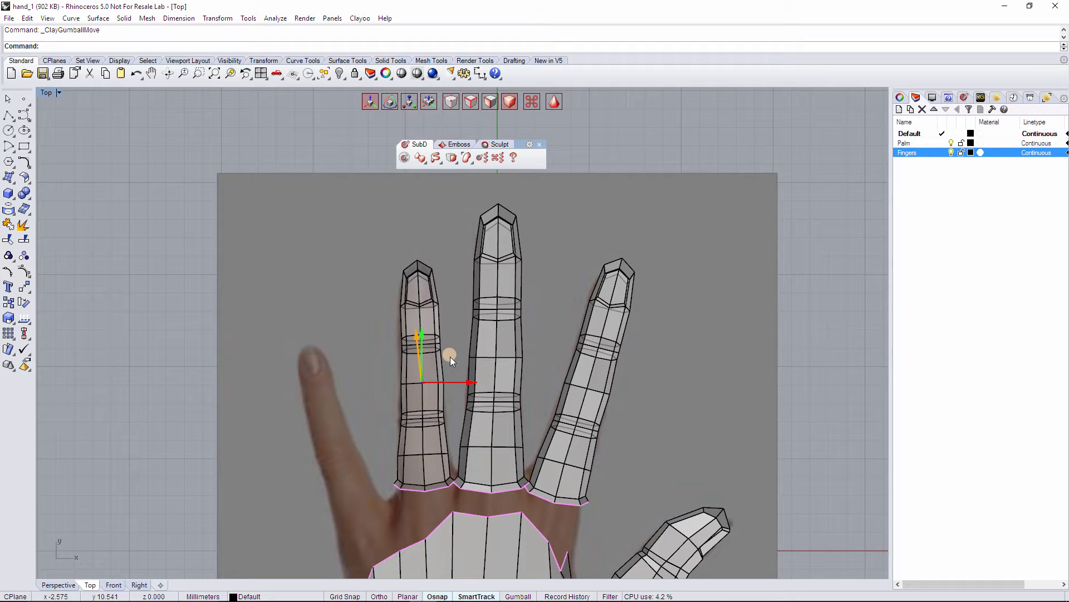
pyautogui.press('r')
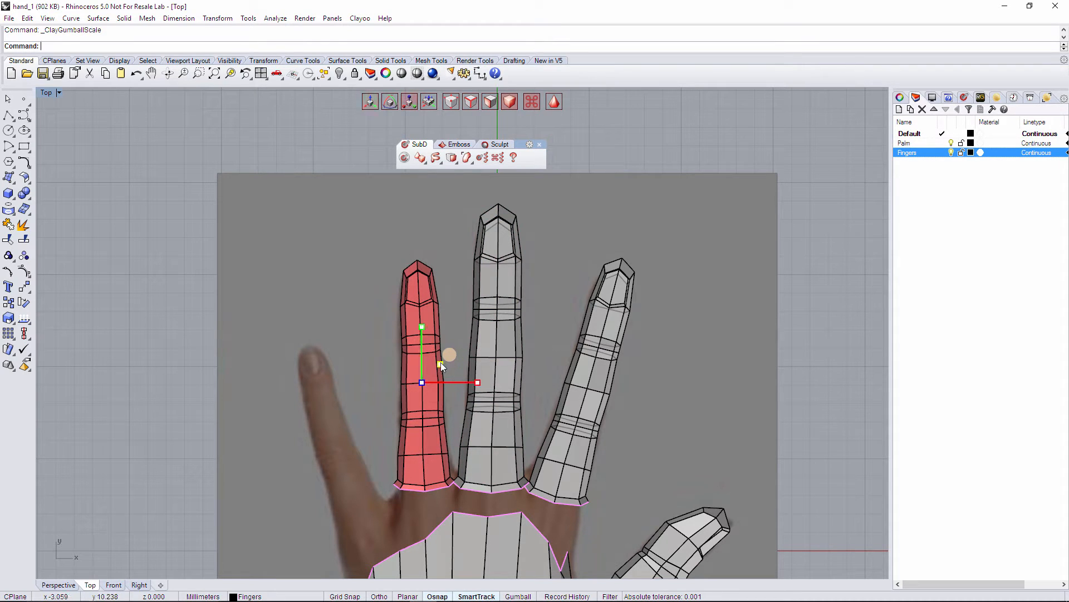
pyautogui.moveTo(440, 364); pyautogui.dragTo(440, 364)
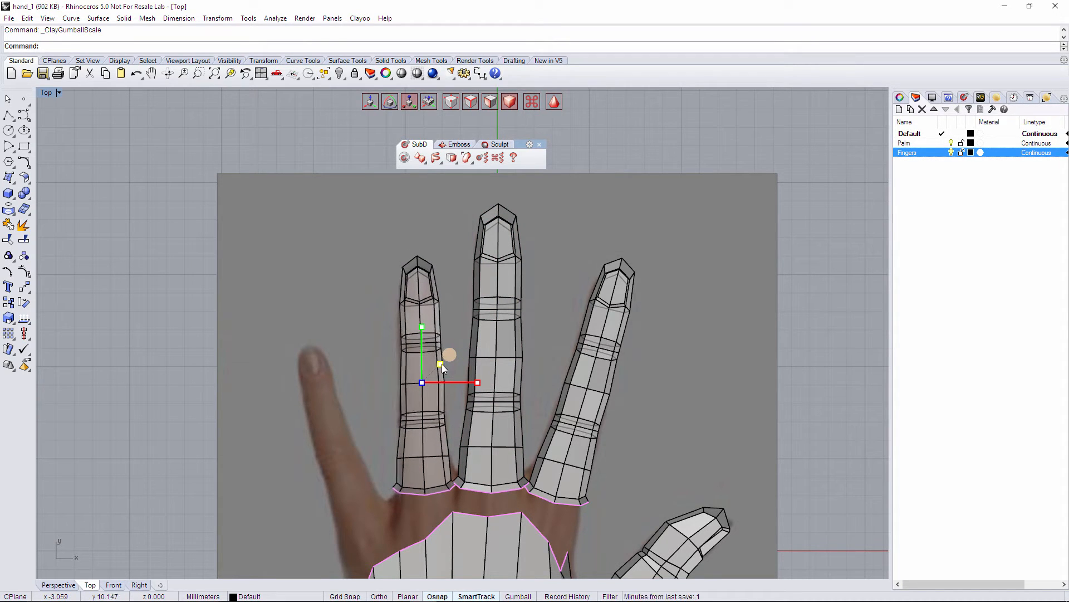
pyautogui.press('e')
pyautogui.moveTo(459, 403); pyautogui.dragTo(465, 416)
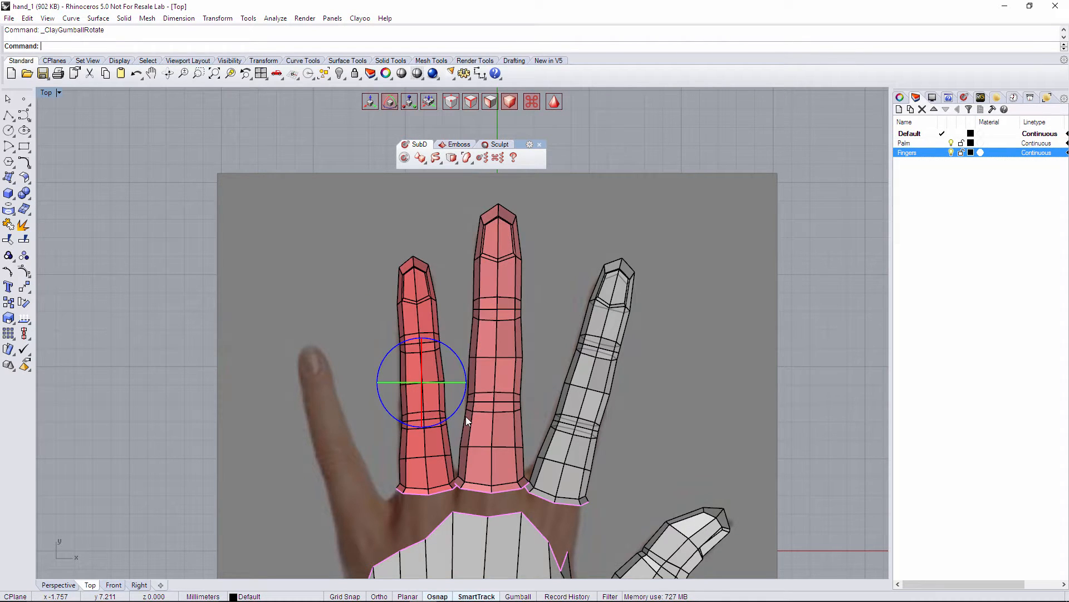
pyautogui.press('w')
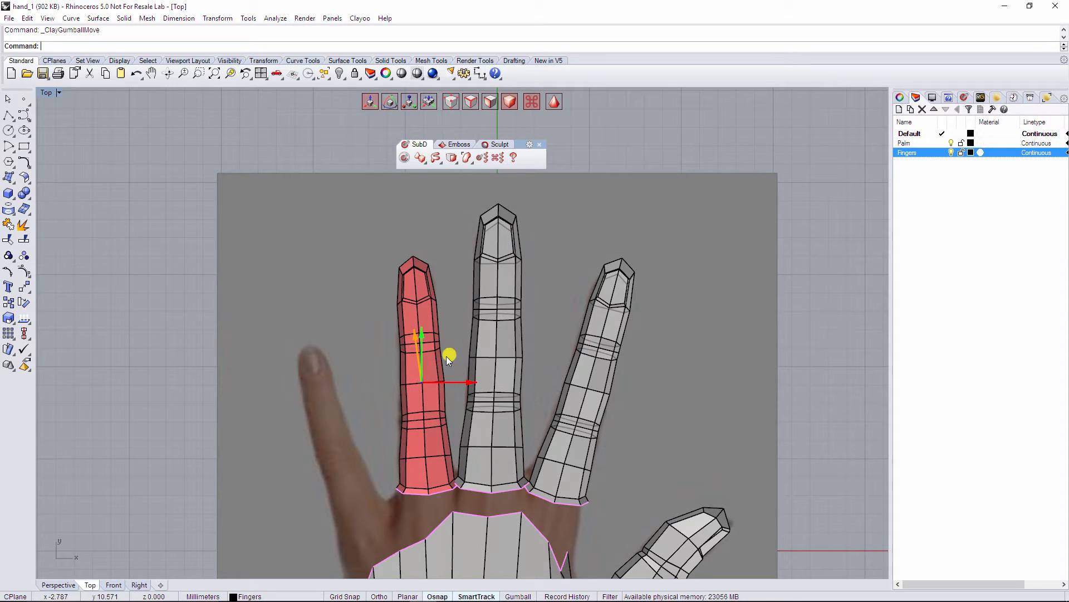
pyautogui.moveTo(447, 356); pyautogui.dragTo(445, 357)
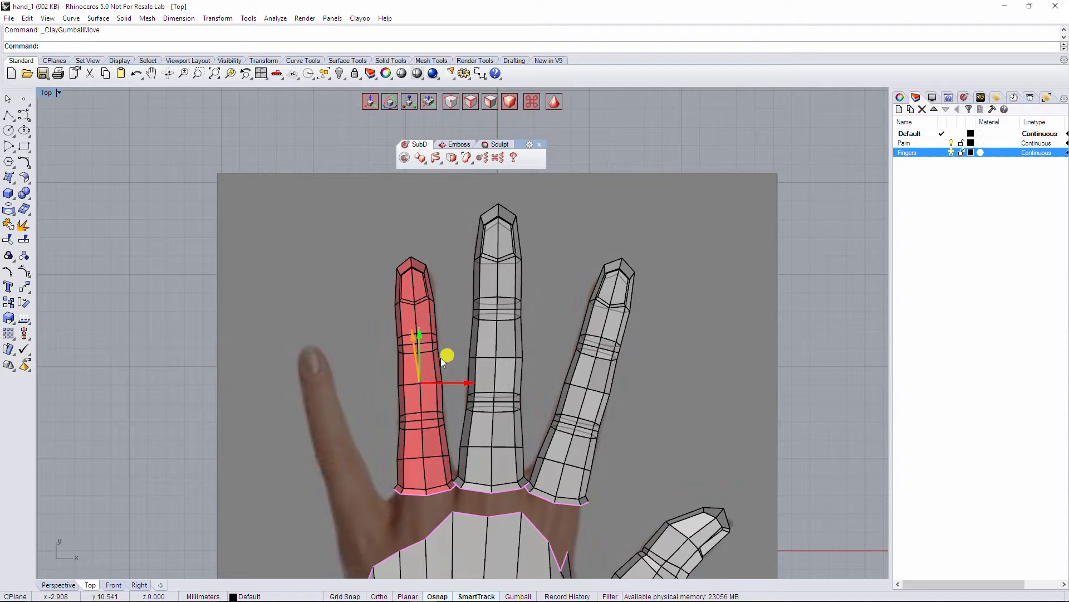
# Duplicate the middle finger, move the copy over to the little finger in the photo and scale it down uniformly.
pyautogui.click(467, 326)
pyautogui.click(502, 337)
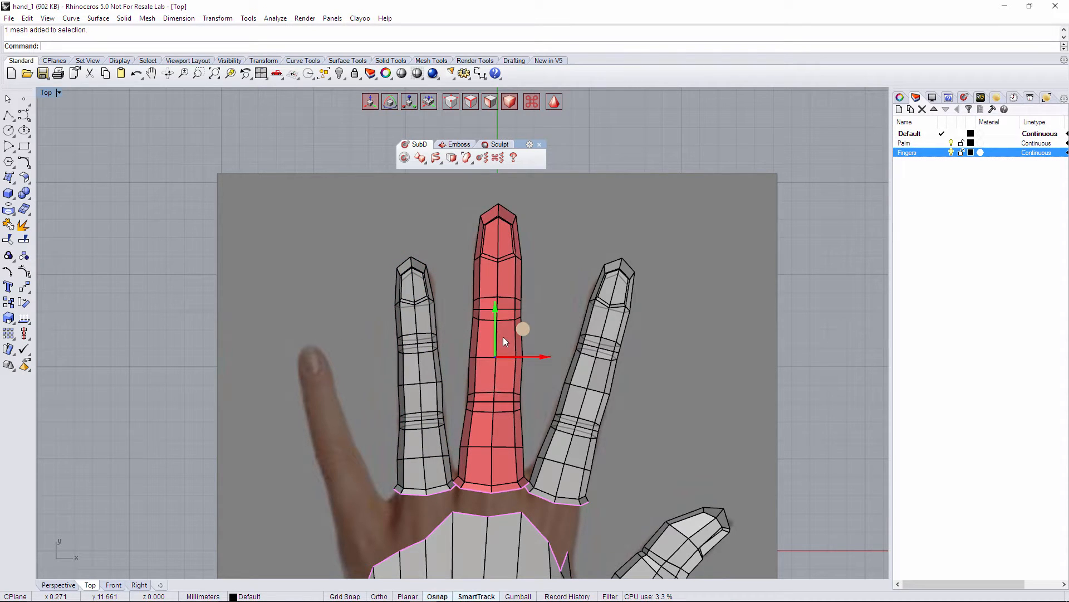
pyautogui.hotkey('ctrl', 'c')
pyautogui.hotkey('ctrl', 'v')
pyautogui.moveTo(523, 332); pyautogui.dragTo(348, 380)
pyautogui.scroll(2, 373, 470)
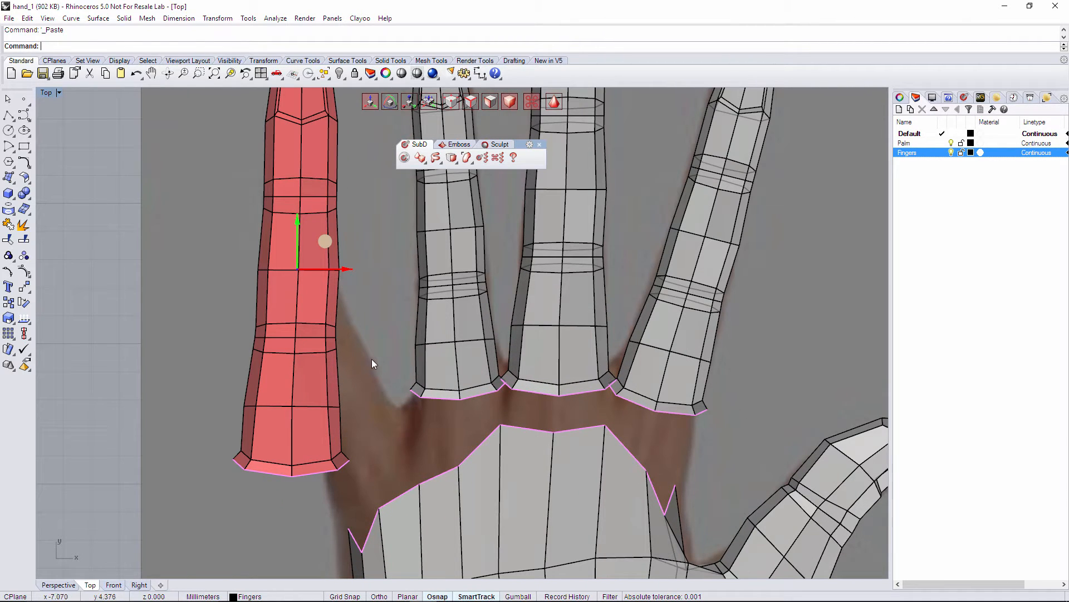
pyautogui.moveTo(315, 252); pyautogui.dragTo(311, 256)
# Rotate the new copy to the little finger's slant, position it over the photo and scale it down slightly more.
pyautogui.press('e')
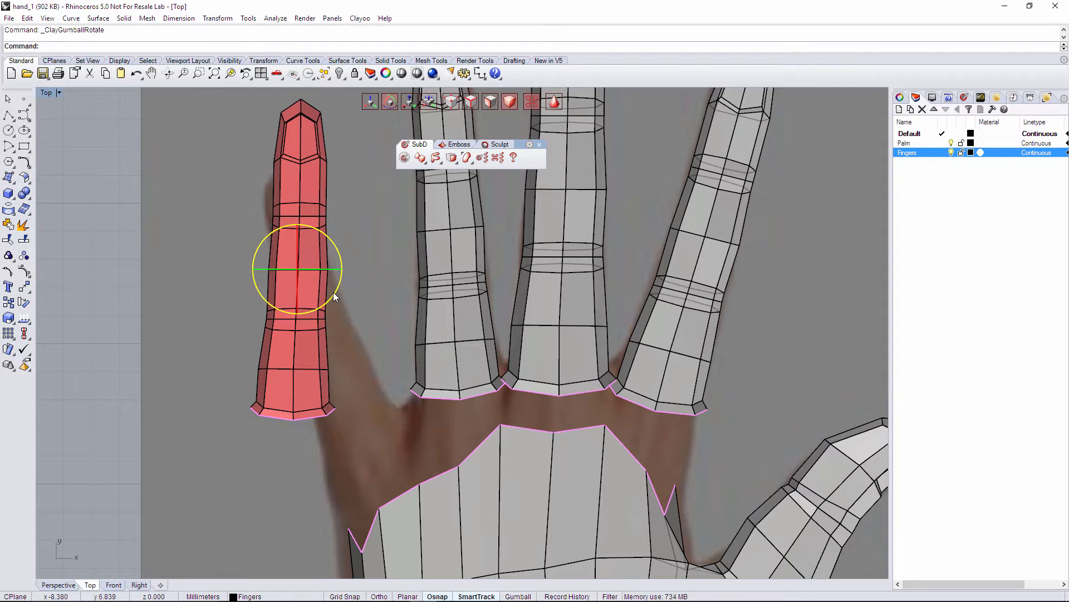
pyautogui.moveTo(333, 292); pyautogui.dragTo(350, 280)
pyautogui.press('w')
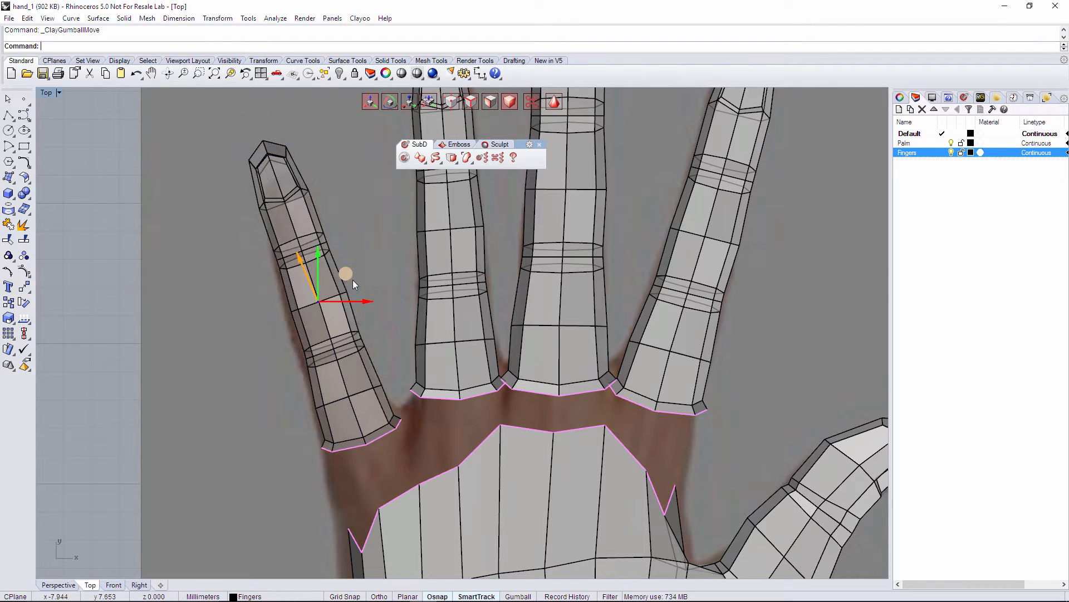
pyautogui.press('r')
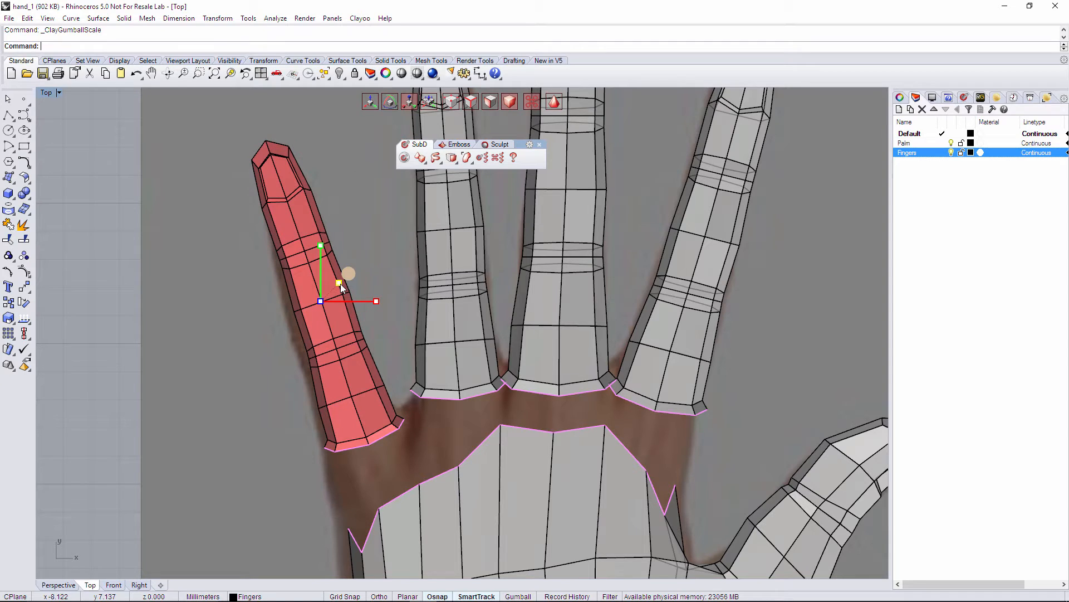
pyautogui.moveTo(340, 283); pyautogui.dragTo(337, 285)
pyautogui.press('w')
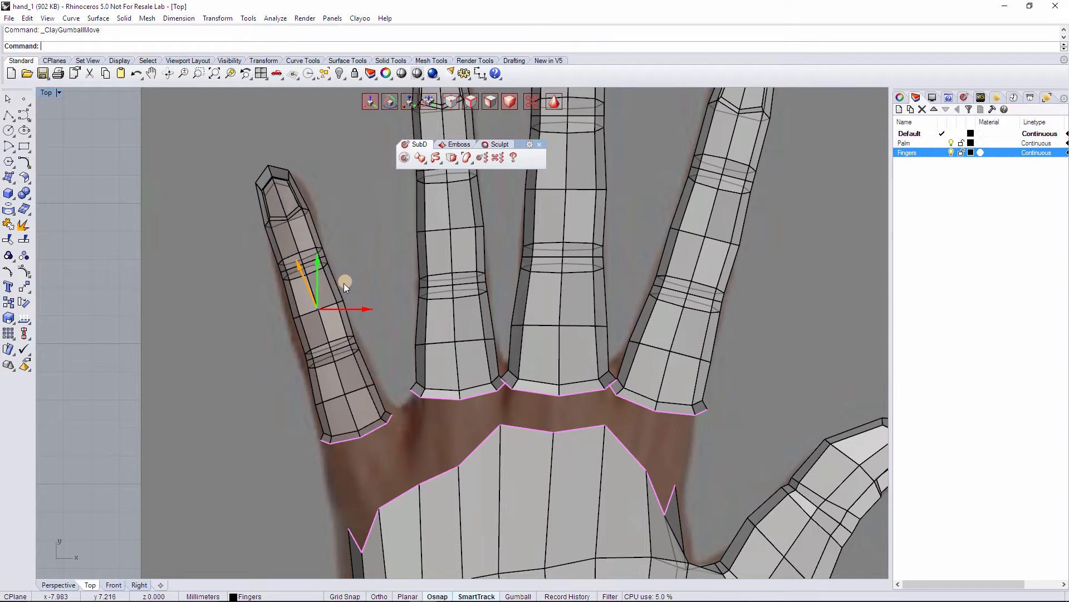
# Scale the edges around the little finger's open base and the next edge loop up to fit the photo's width.
pyautogui.scroll(3, 393, 402)
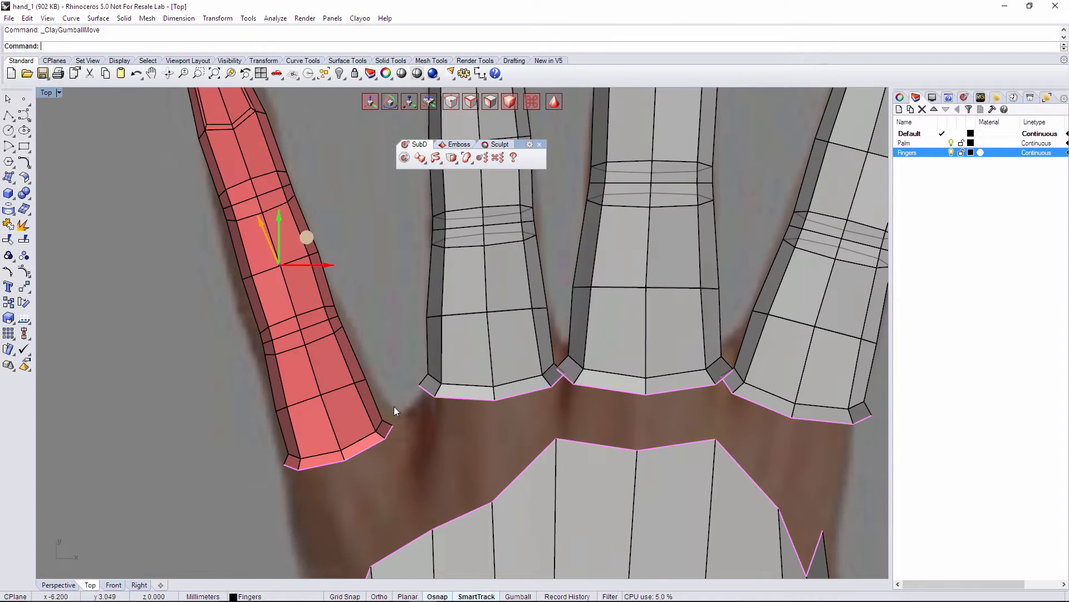
pyautogui.press('s')
pyautogui.doubleClick(345, 460)
pyautogui.moveTo(266, 415); pyautogui.dragTo(415, 492)
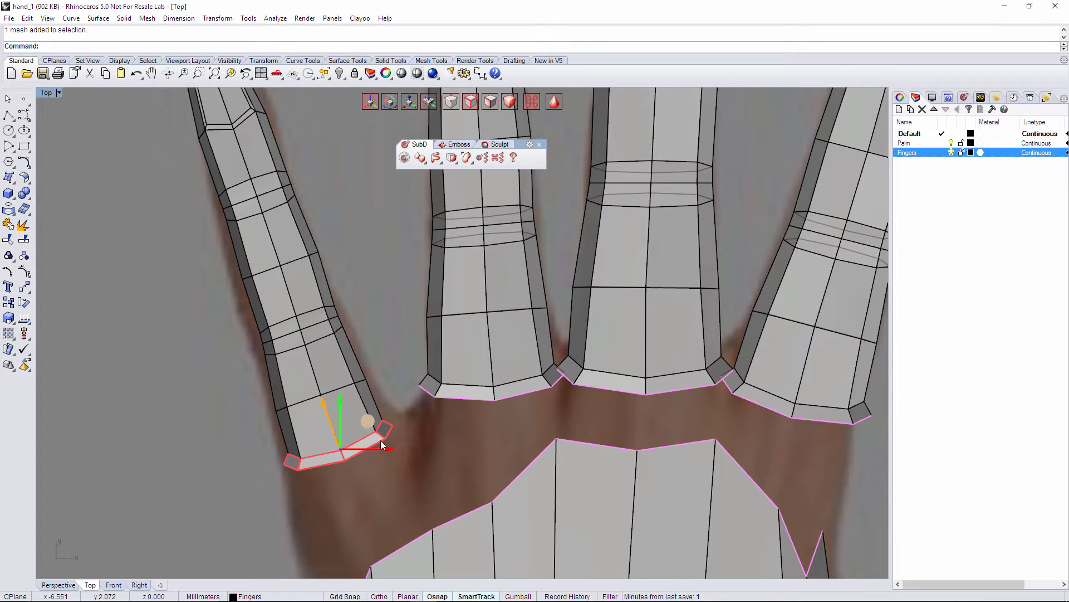
pyautogui.press('r')
pyautogui.moveTo(356, 430); pyautogui.dragTo(360, 429)
pyautogui.moveTo(380, 381); pyautogui.dragTo(393, 417, button='right')
pyautogui.moveTo(245, 396); pyautogui.dragTo(390, 453)
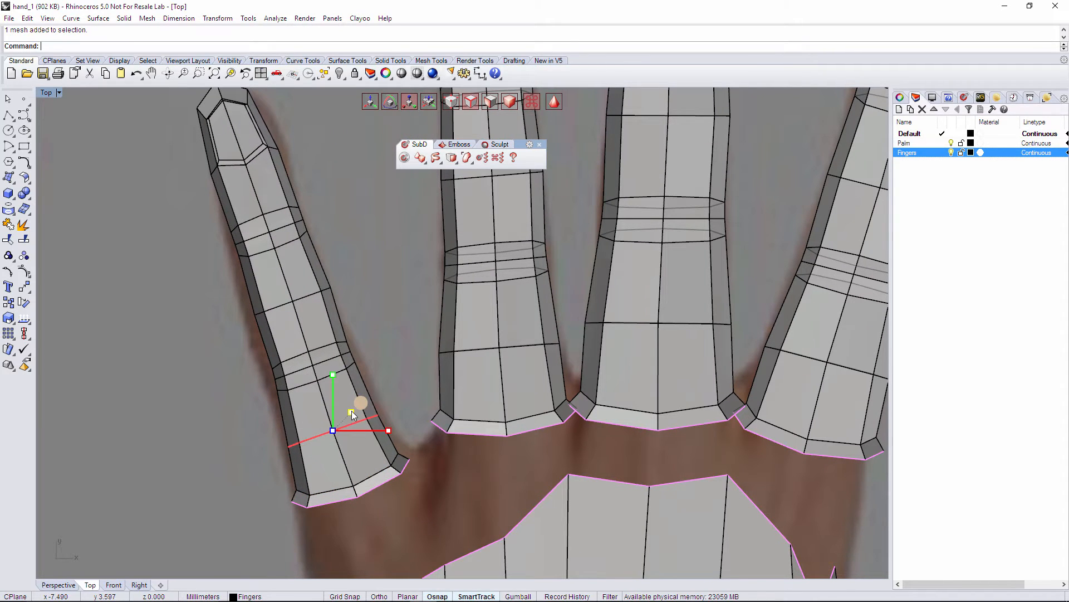
pyautogui.moveTo(352, 412); pyautogui.dragTo(353, 410)
# Scale the edge loop between the little finger's knuckles and the edges below its nail to fit the photo's width.
pyautogui.moveTo(378, 352); pyautogui.dragTo(404, 404, button='right')
pyautogui.moveTo(257, 326); pyautogui.dragTo(381, 372)
pyautogui.moveTo(338, 334); pyautogui.dragTo(340, 333)
pyautogui.moveTo(388, 334); pyautogui.dragTo(433, 451, button='right')
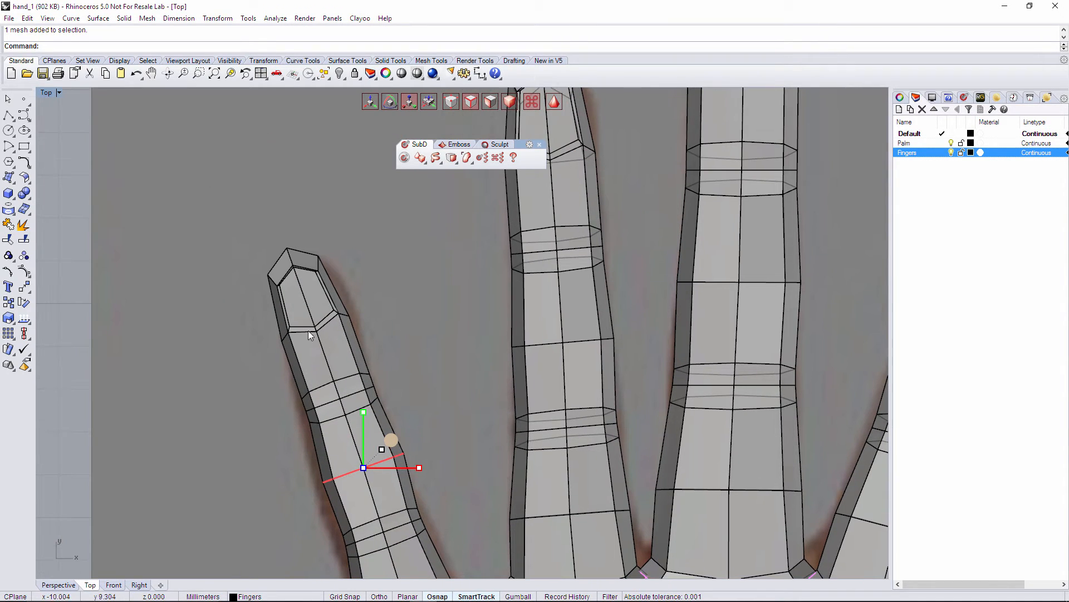
pyautogui.moveTo(263, 303); pyautogui.dragTo(377, 354)
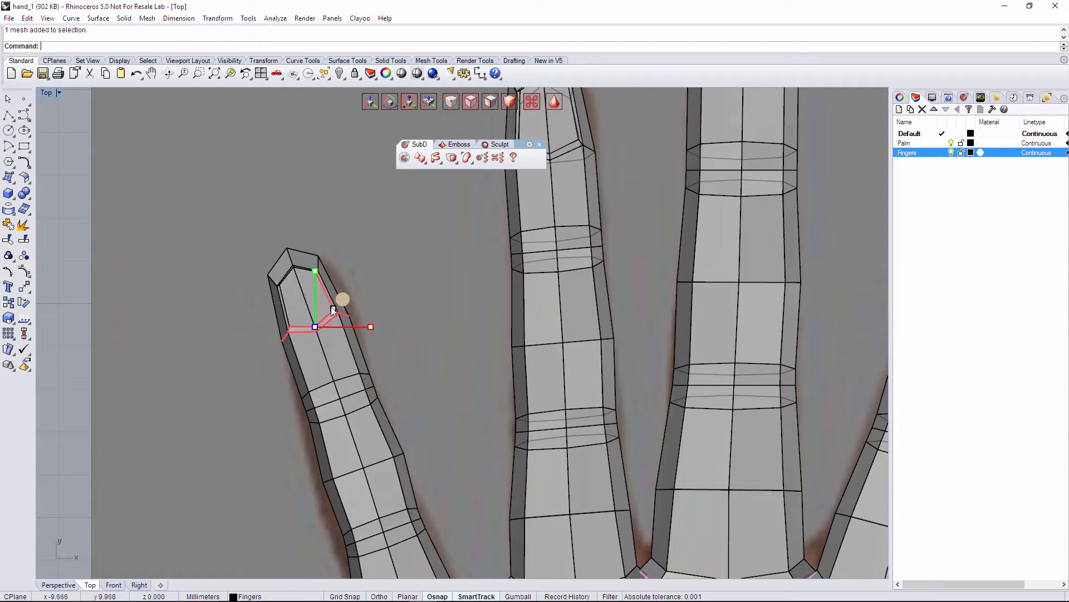
pyautogui.moveTo(335, 308); pyautogui.dragTo(346, 315)
pyautogui.click(408, 370)
# Select the whole little finger, scale it down slightly and fine-tune its position over the little finger in the photo.
pyautogui.scroll(-3, 407, 370)
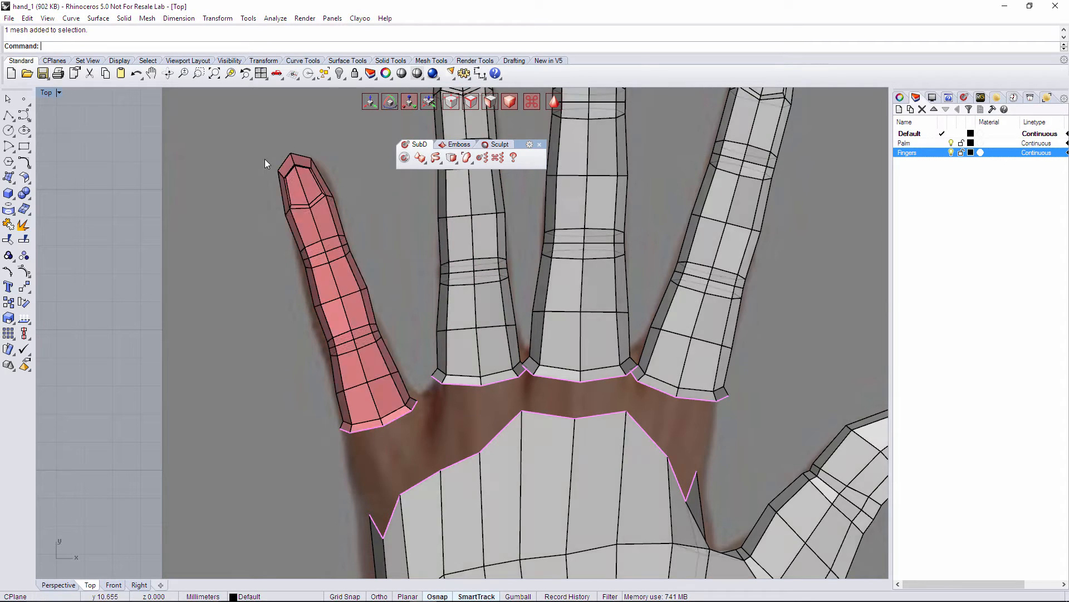
pyautogui.moveTo(264, 146); pyautogui.dragTo(421, 449)
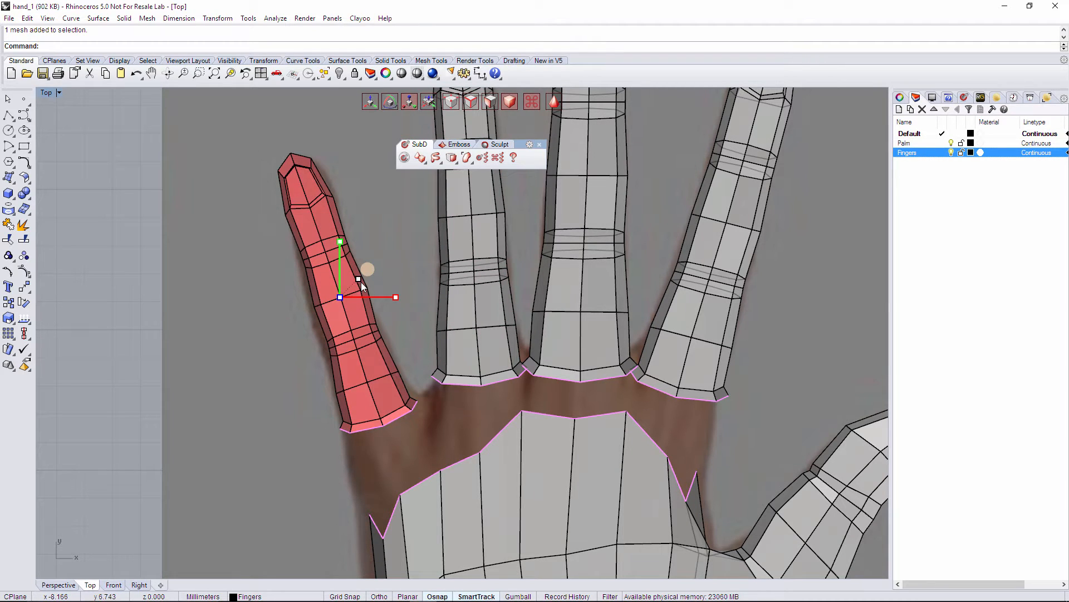
pyautogui.moveTo(359, 279); pyautogui.dragTo(370, 273)
pyautogui.scroll(-5, 414, 336)
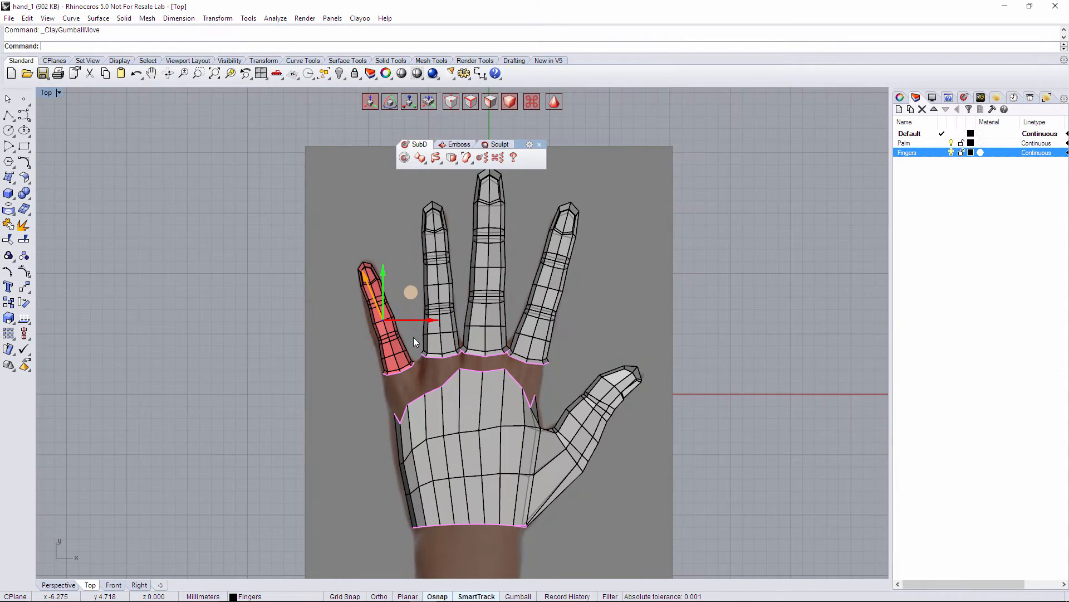
pyautogui.scroll(5, 413, 337)
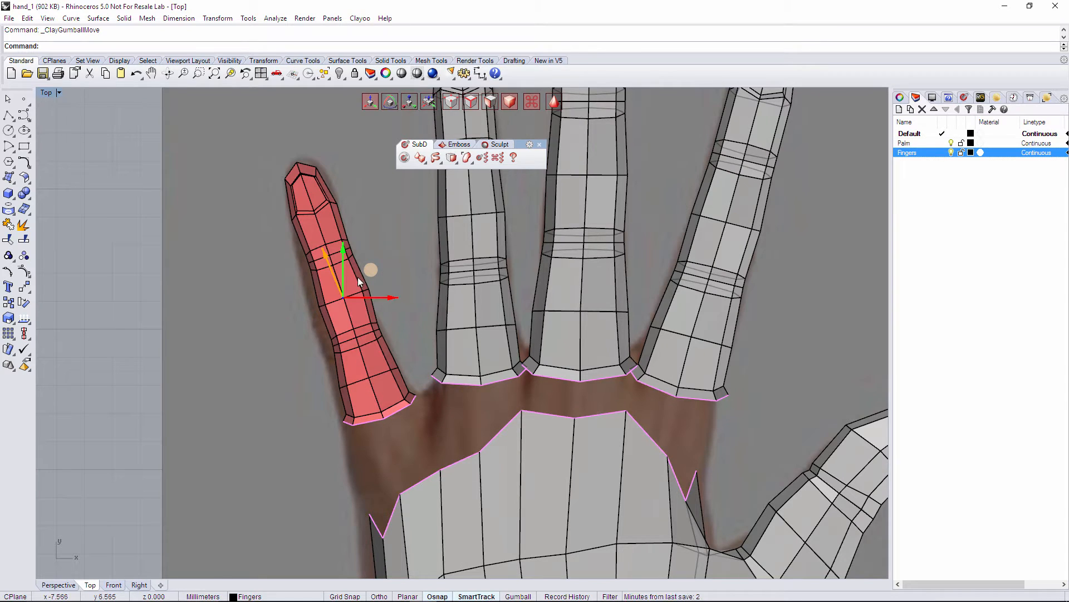
pyautogui.moveTo(357, 277); pyautogui.dragTo(362, 282)
pyautogui.click(370, 268)
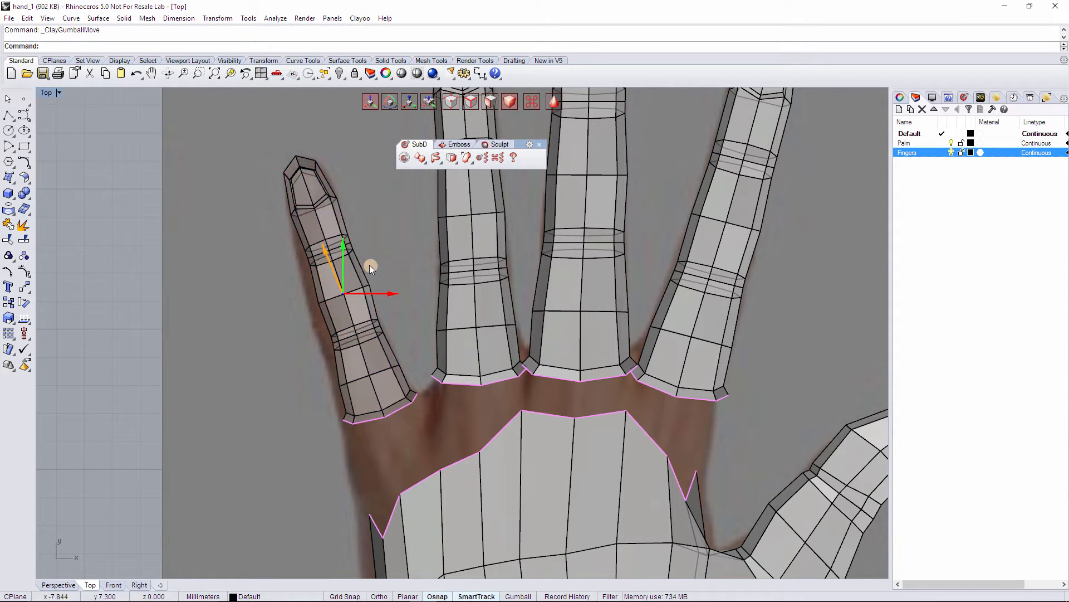
# Deselect the little finger and save the hand model file.
pyautogui.scroll(-4, 425, 363)
pyautogui.scroll(4, 429, 406)
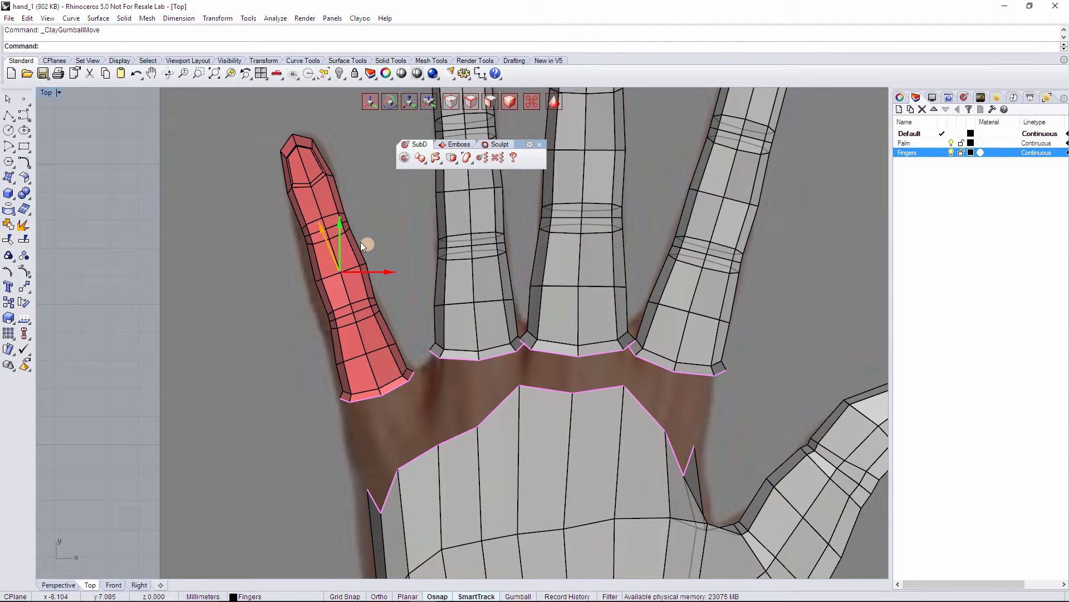
pyautogui.scroll(-2, 419, 323)
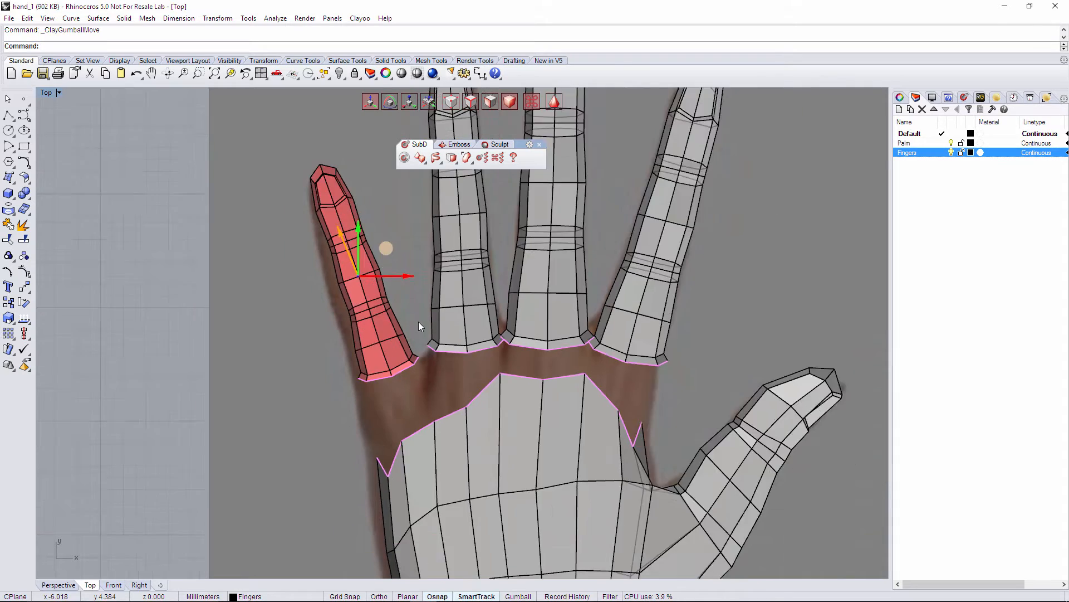
pyautogui.scroll(-3, 419, 323)
pyautogui.scroll(3, 410, 279)
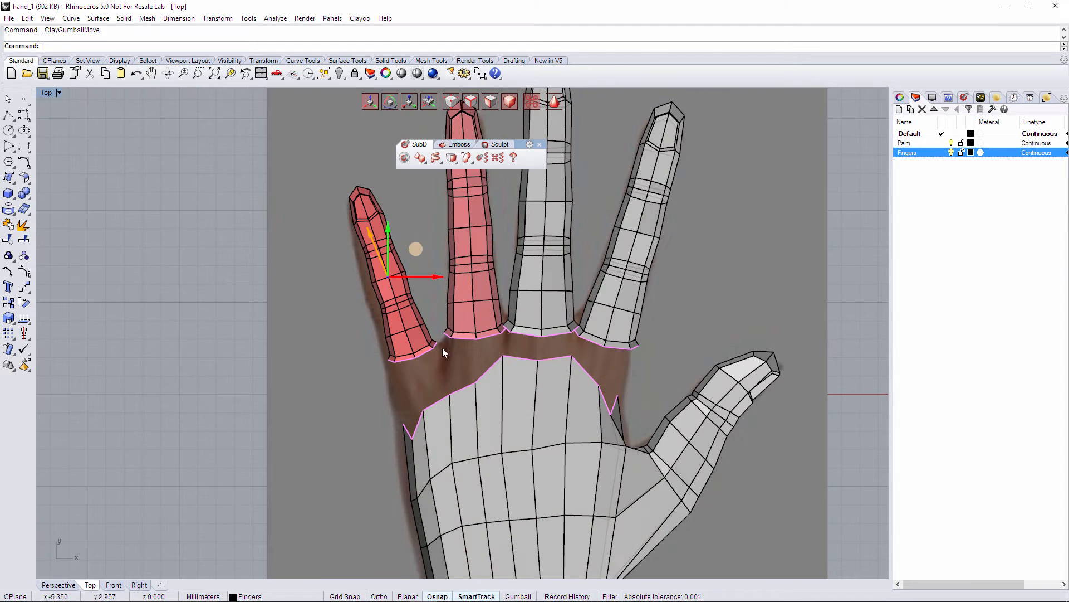
pyautogui.press('Escape')
pyautogui.scroll(-3, 455, 367)
pyautogui.hotkey('ctrl', 's')
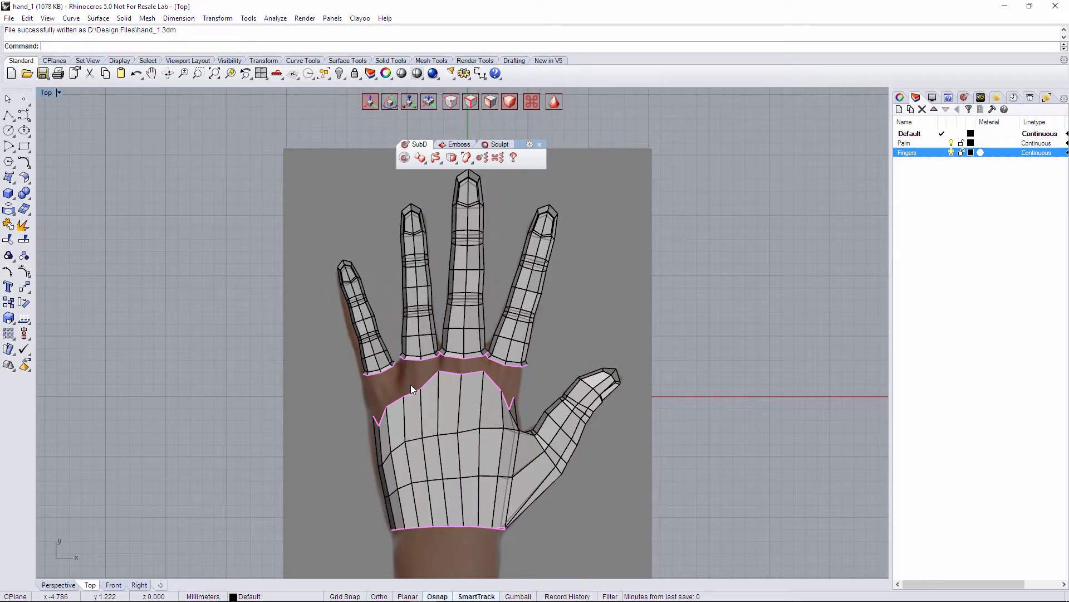
# Select the index finger mesh in the perspective view and adjust its position beside the middle finger.
pyautogui.scroll(4, 413, 438)
pyautogui.click(57, 585)
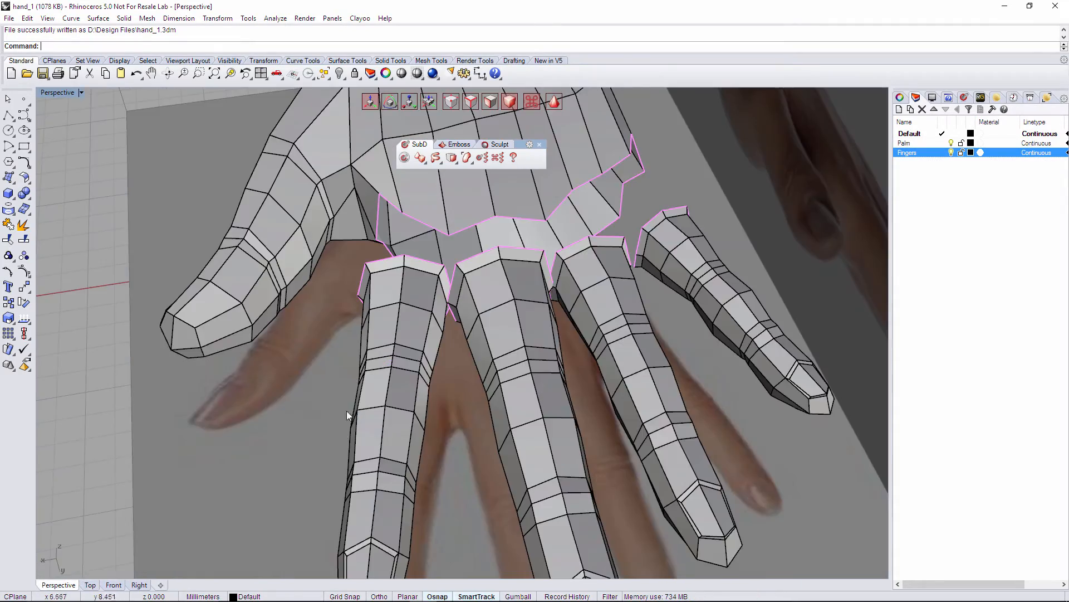
pyautogui.moveTo(346, 410); pyautogui.dragTo(462, 375, button='right')
pyautogui.scroll(4, 342, 349)
pyautogui.moveTo(342, 350); pyautogui.dragTo(468, 346, button='right')
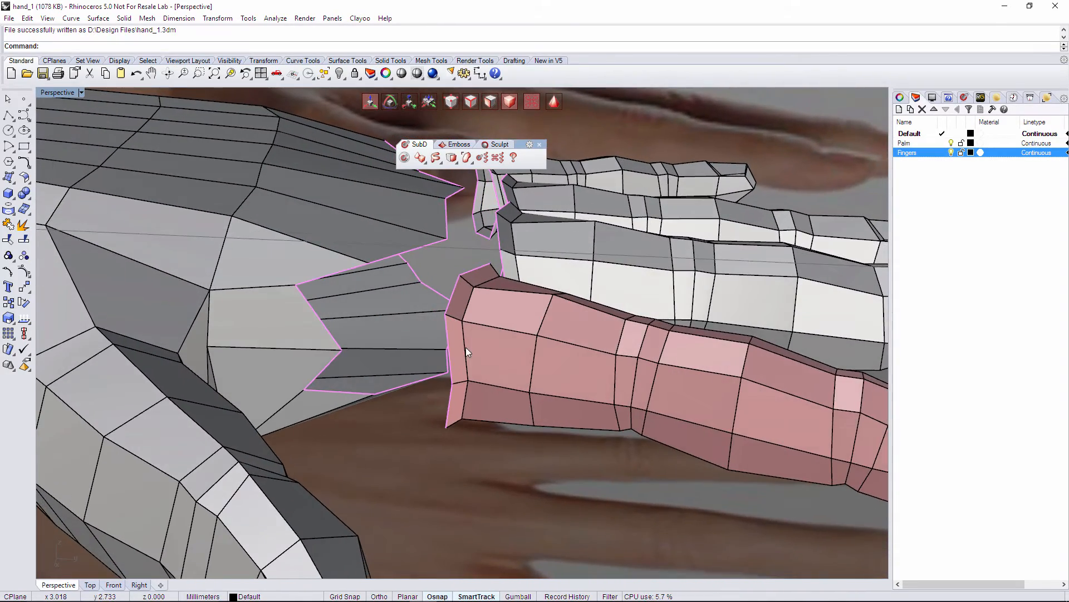
pyautogui.moveTo(528, 308); pyautogui.dragTo(430, 318, button='right')
pyautogui.click(435, 320)
pyautogui.moveTo(526, 280); pyautogui.dragTo(486, 232, button='right')
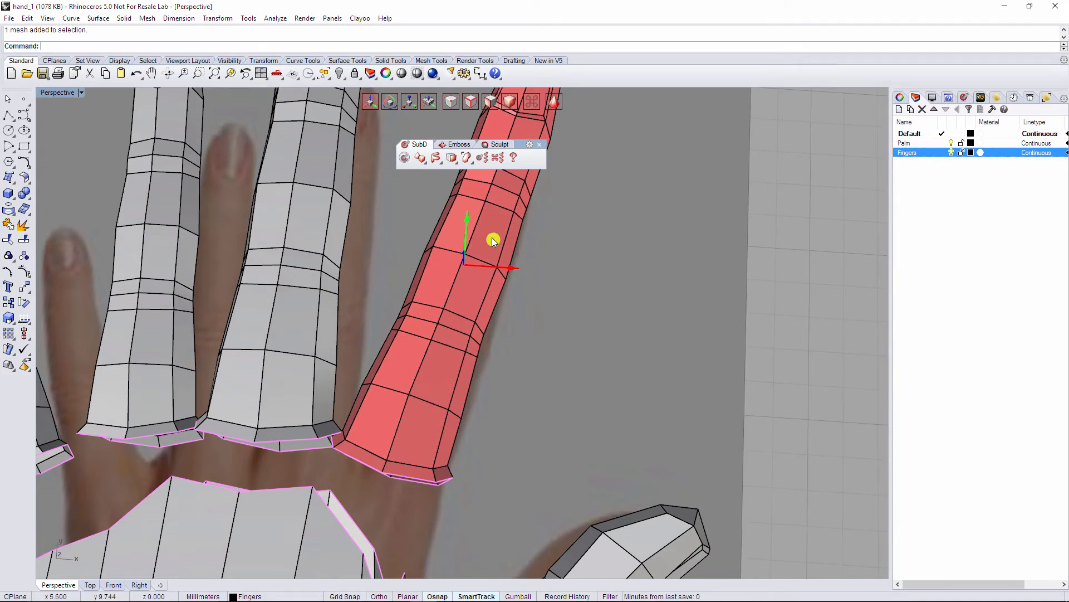
pyautogui.click(496, 239)
pyautogui.moveTo(249, 390); pyautogui.dragTo(533, 452, button='right')
# Collapse the two neighbouring border vertices between the index and middle finger bases into one shared vertex.
pyautogui.press('a')
pyautogui.scroll(4, 407, 344)
pyautogui.scroll(4, 534, 452)
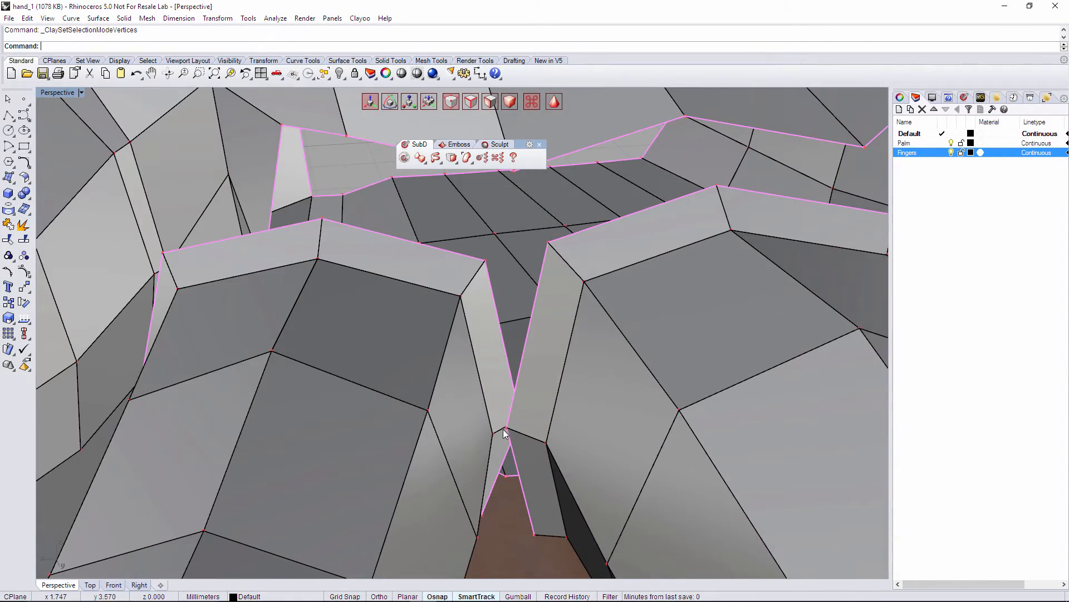
pyautogui.click(504, 428)
pyautogui.moveTo(539, 402); pyautogui.dragTo(65, 349, button='right')
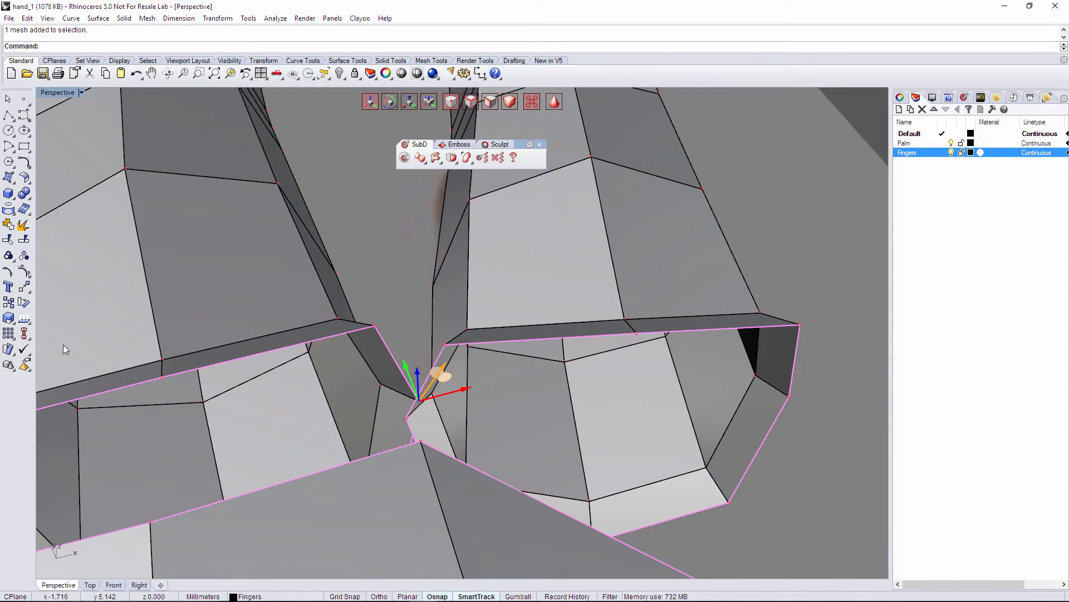
pyautogui.keyDown('shift'); pyautogui.click(406, 419); pyautogui.keyUp('shift')
pyautogui.rightClick(504, 395)
pyautogui.click(427, 344)
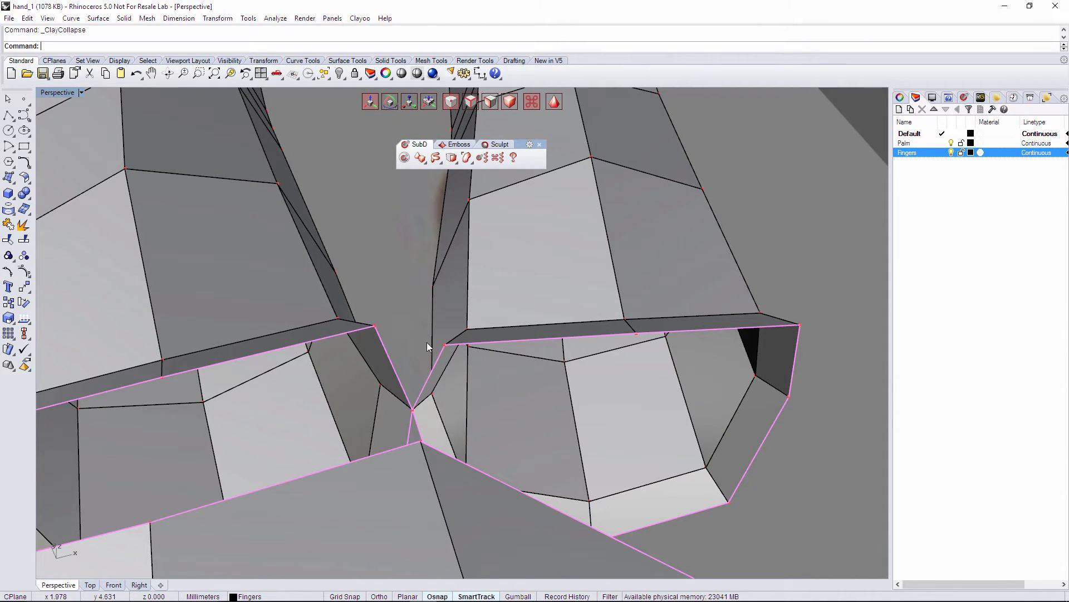
# Add a face between the two border edges meeting at the index and middle fingers' shared vertex, and show the smoothed mesh.
pyautogui.moveTo(427, 342)
pyautogui.mouseDown(button='right')
pyautogui.moveTo(434, 418)
pyautogui.moveTo(432, 345)
pyautogui.mouseUp(button='right')
pyautogui.click(397, 378)
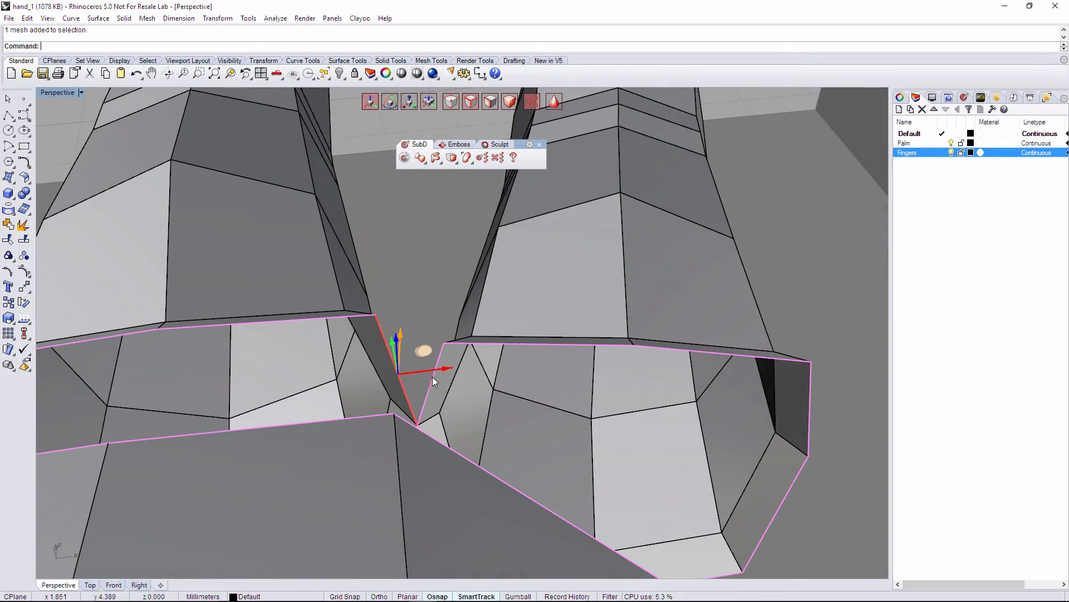
pyautogui.keyDown('shift'); pyautogui.click(432, 377); pyautogui.keyUp('shift')
pyautogui.rightClick(436, 297)
pyautogui.moveTo(479, 313); pyautogui.dragTo(451, 374, button='right')
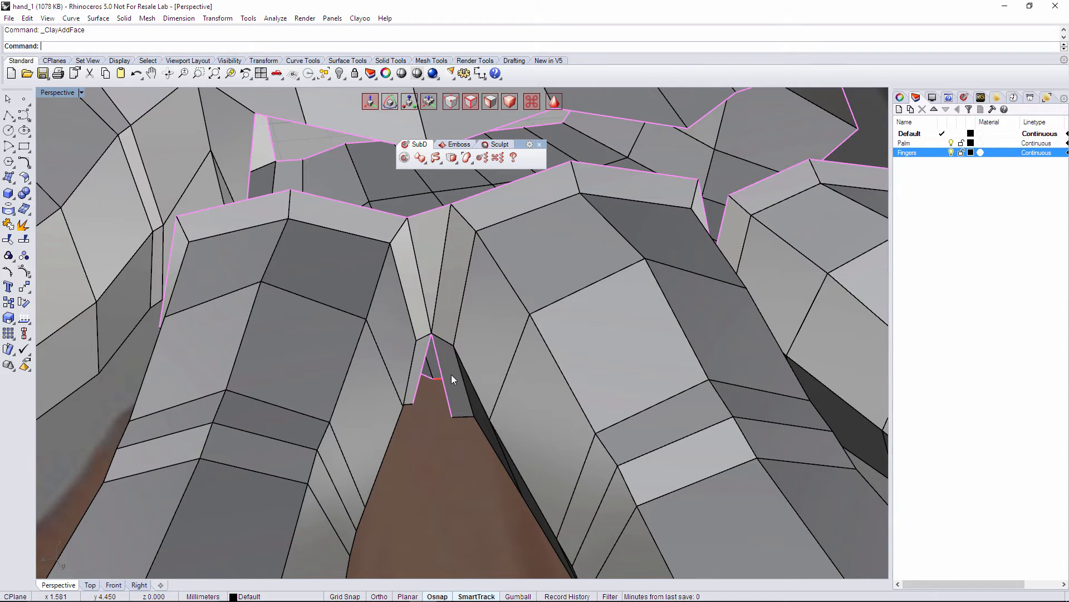
pyautogui.press('Tab')
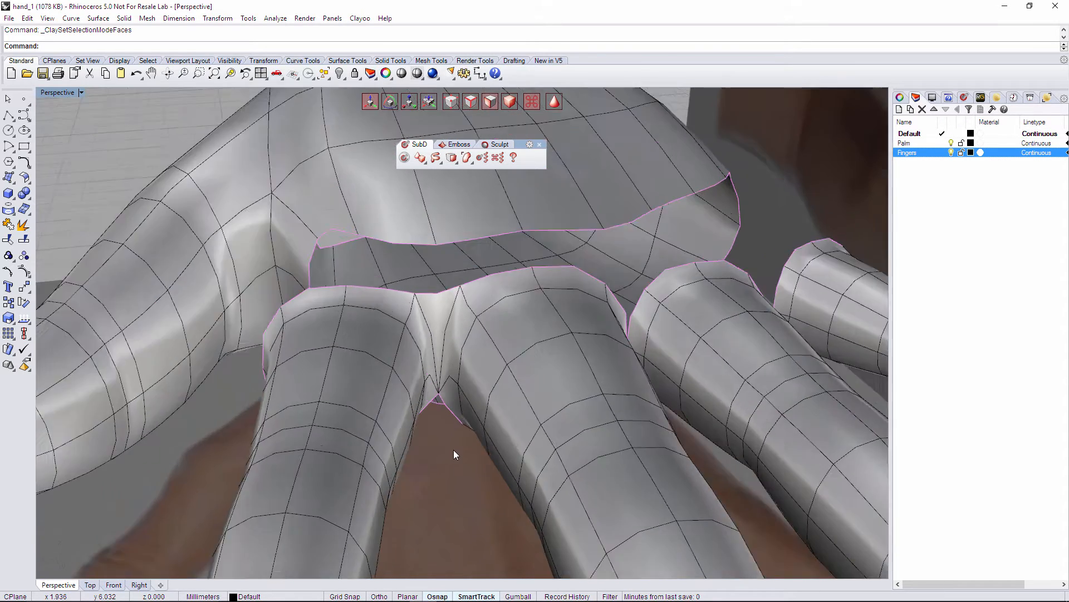
# Show the unsmoothed mesh and undo the added face and the vertex collapse between the index and middle finger bases.
pyautogui.moveTo(454, 450)
pyautogui.mouseDown(button='right')
pyautogui.moveTo(486, 447)
pyautogui.moveTo(455, 441)
pyautogui.mouseUp(button='right')
pyautogui.press('Tab')
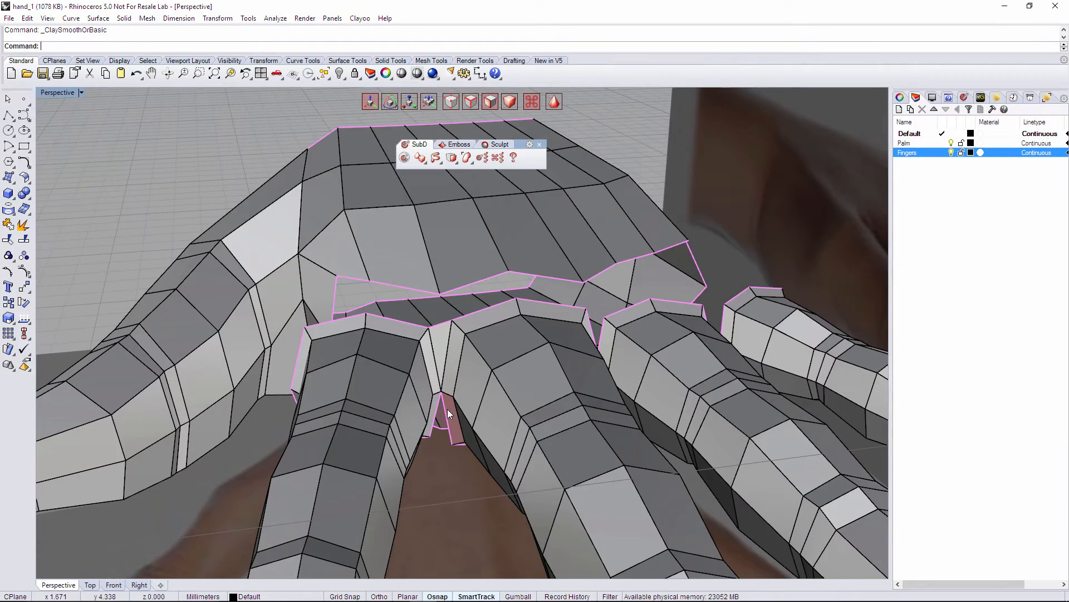
pyautogui.scroll(3, 447, 409)
pyautogui.hotkey('ctrl', 'z')
pyautogui.hotkey('ctrl', 'z')
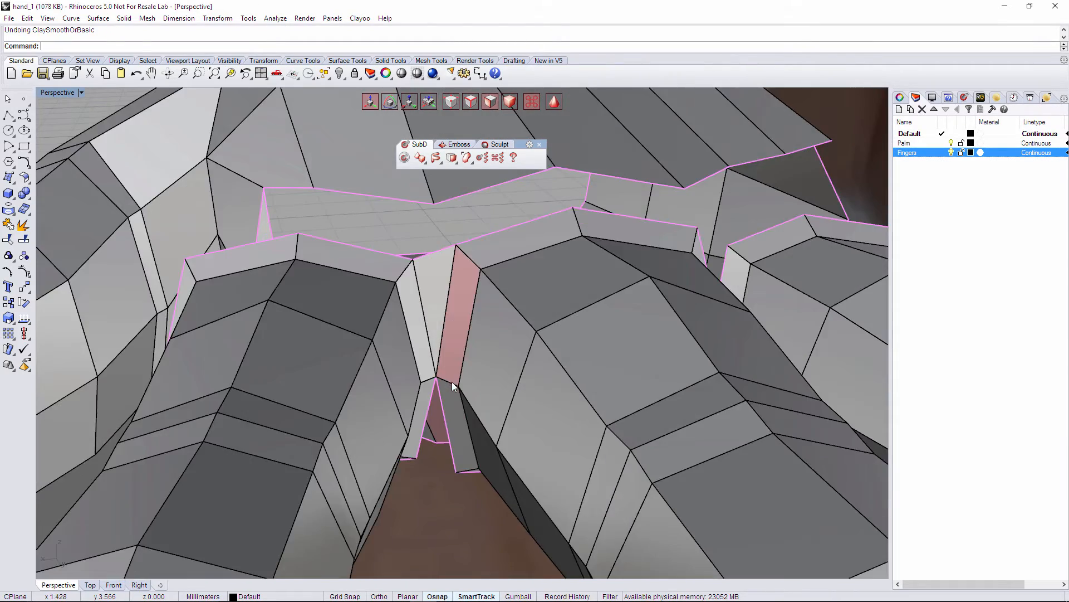
# Move the adjacent border vertices of the middle and index finger bases apart in the perspective view.
pyautogui.click(451, 402)
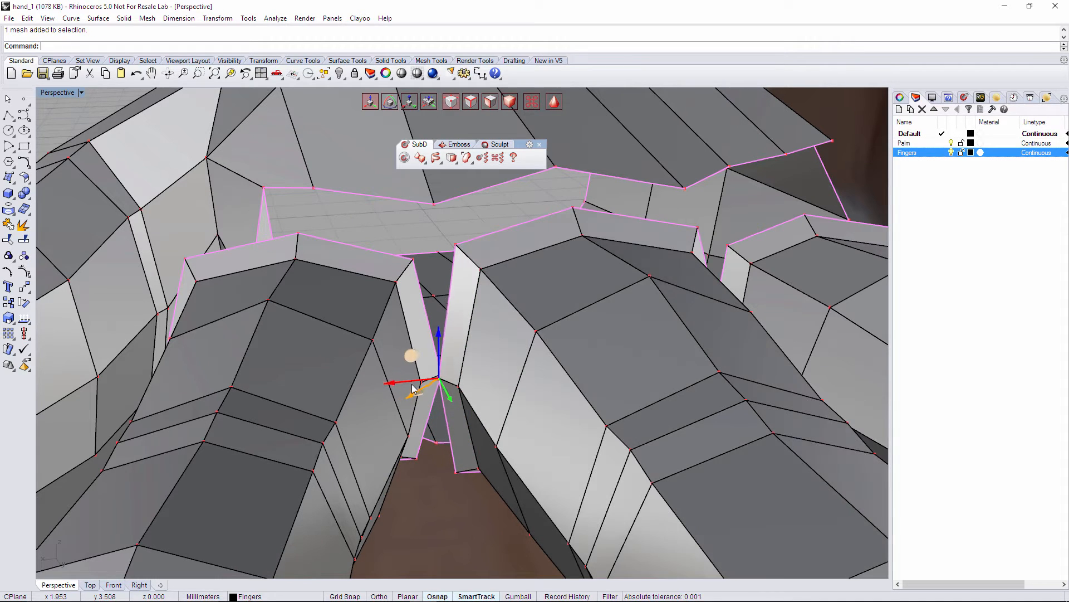
pyautogui.press('Escape')
pyautogui.scroll(3, 450, 370)
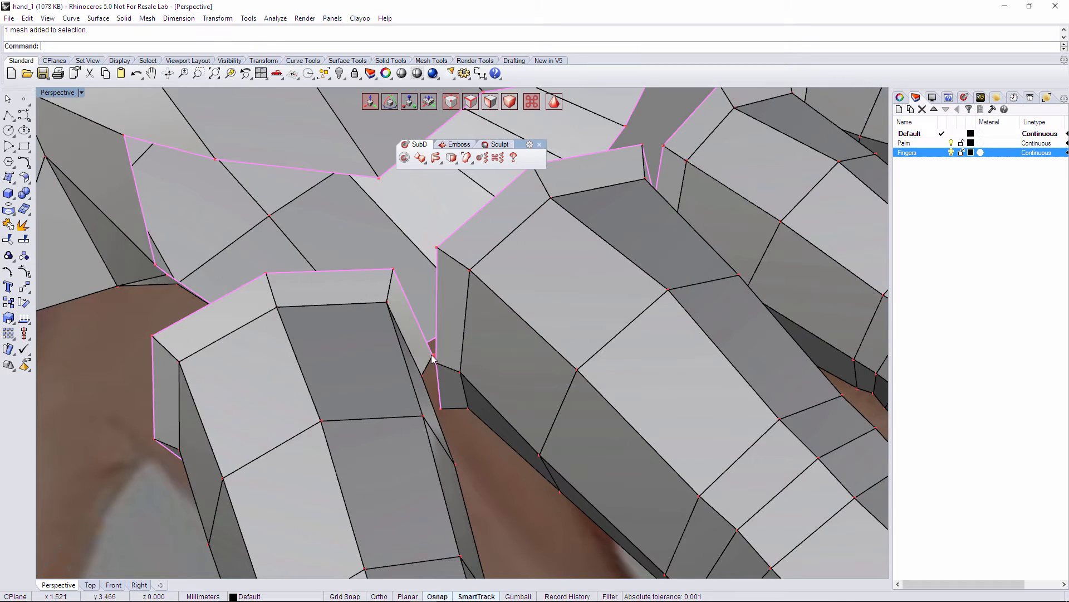
pyautogui.click(433, 355)
pyautogui.moveTo(431, 389); pyautogui.dragTo(428, 395)
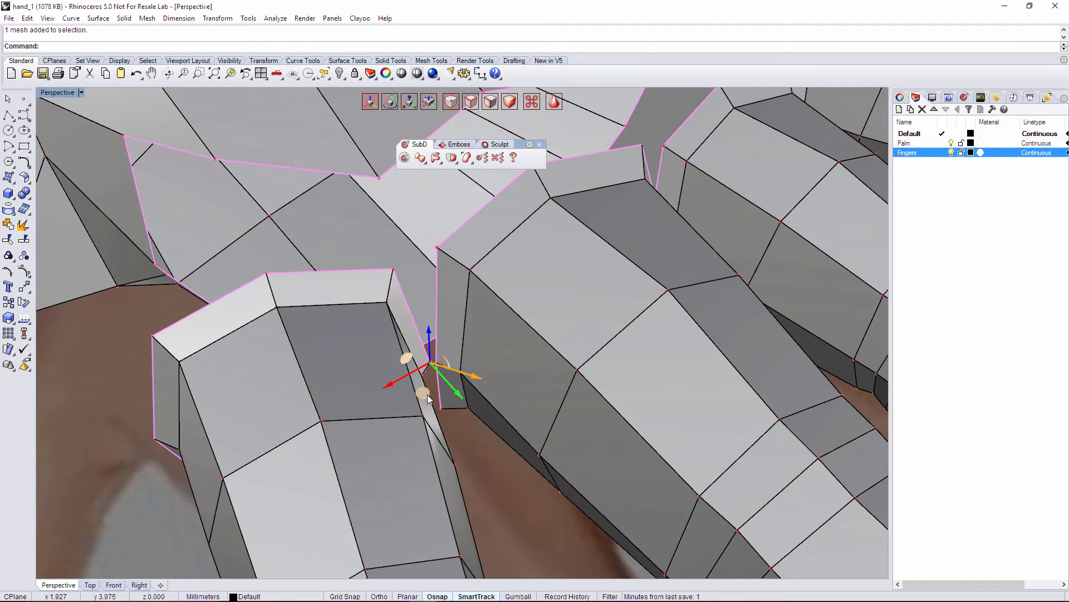
pyautogui.moveTo(458, 393); pyautogui.dragTo(453, 432, button='right')
pyautogui.press('Escape')
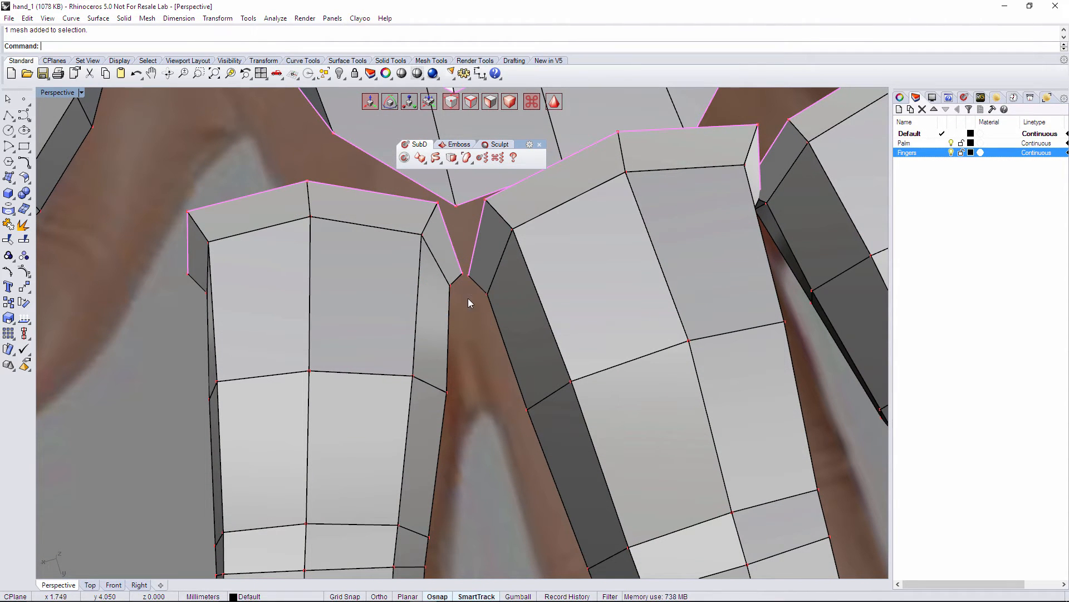
# In the top view, reposition the index finger's inner base vertex so it stays clear of the middle finger.
pyautogui.click(95, 584)
pyautogui.scroll(5, 491, 334)
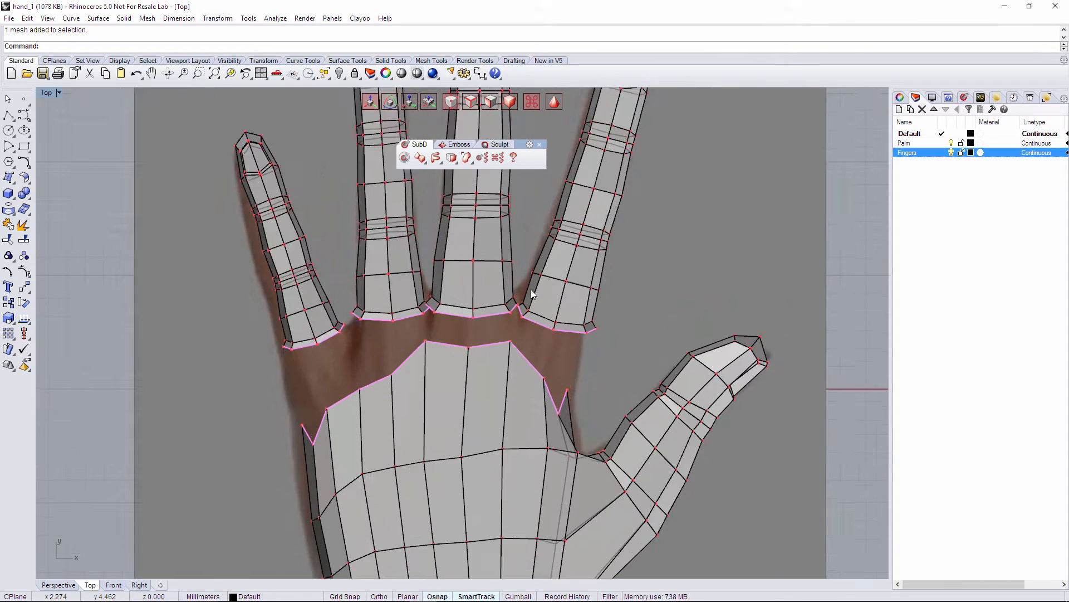
pyautogui.click(483, 342)
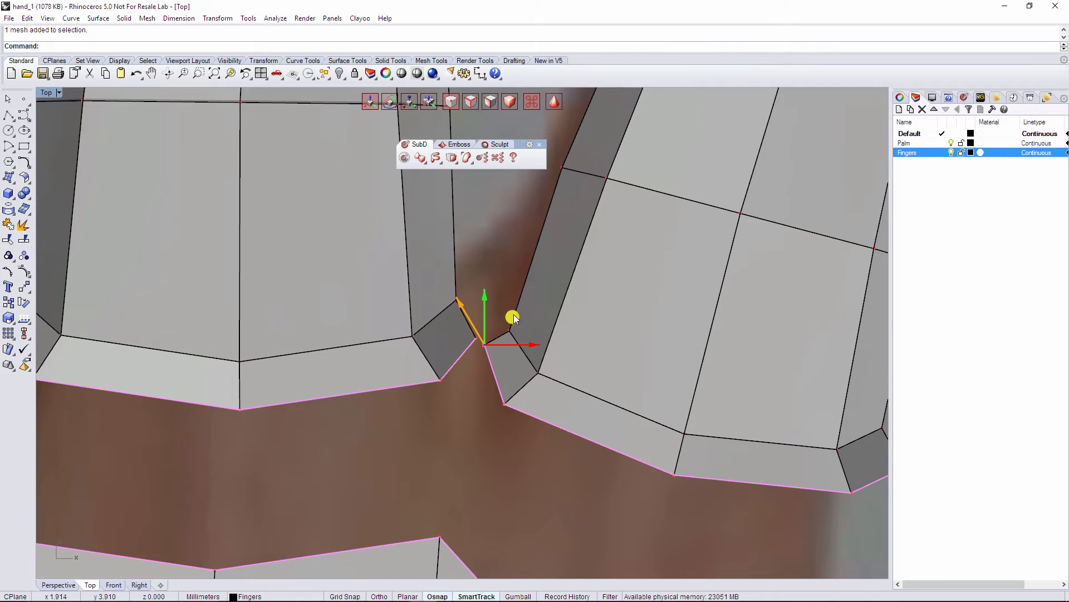
pyautogui.scroll(-4, 320, 412)
pyautogui.moveTo(320, 413); pyautogui.dragTo(531, 395, button='right')
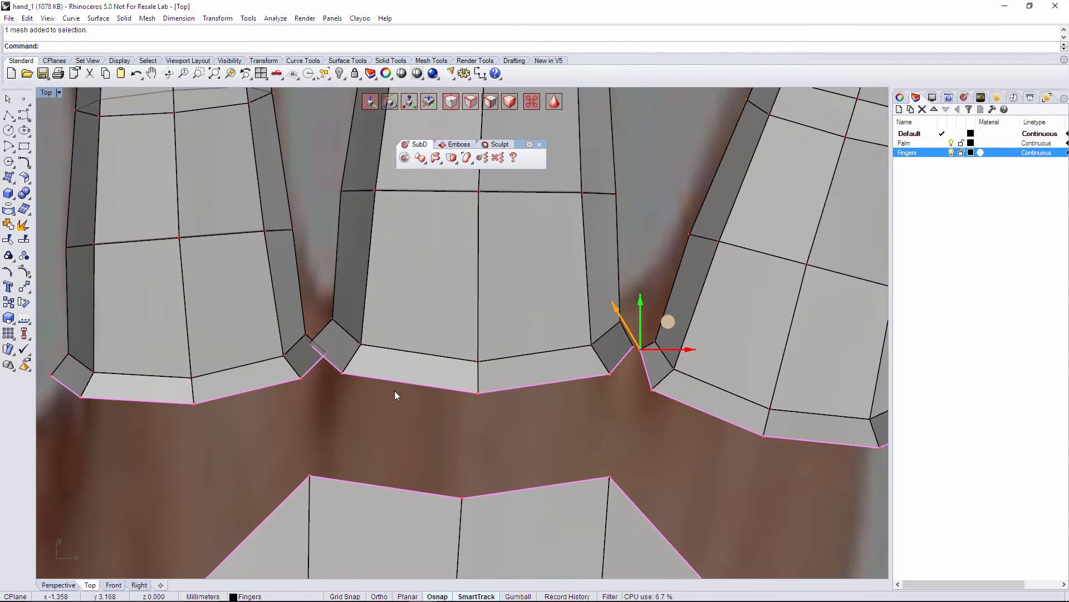
pyautogui.press('Escape')
# Separate the overlapping base vertices of the ring and middle fingers in the top view.
pyautogui.click(305, 336)
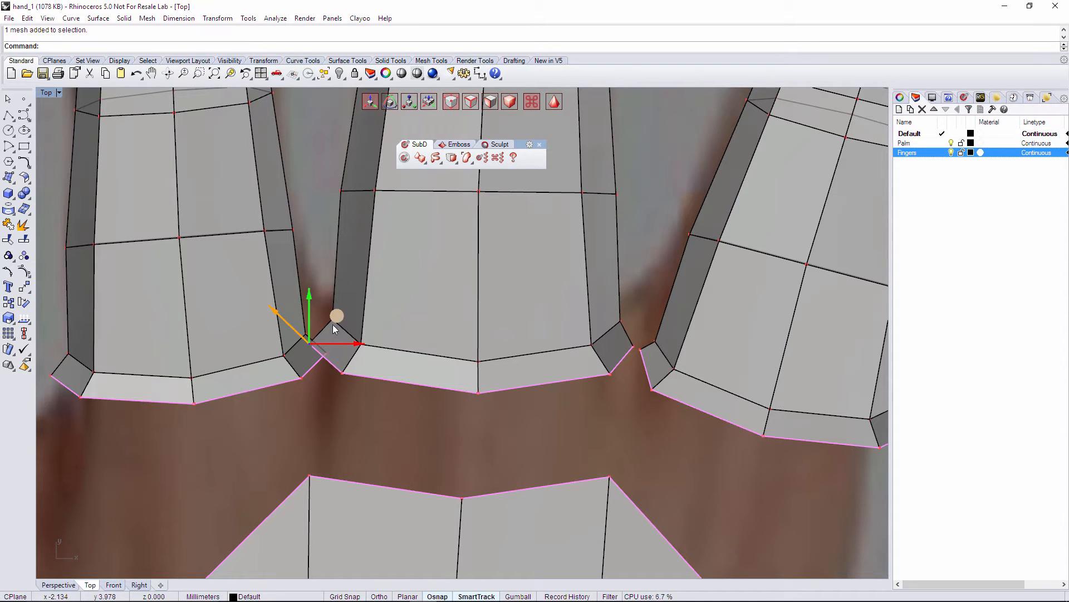
pyautogui.press('Escape')
pyautogui.click(305, 336)
pyautogui.scroll(1, 328, 327)
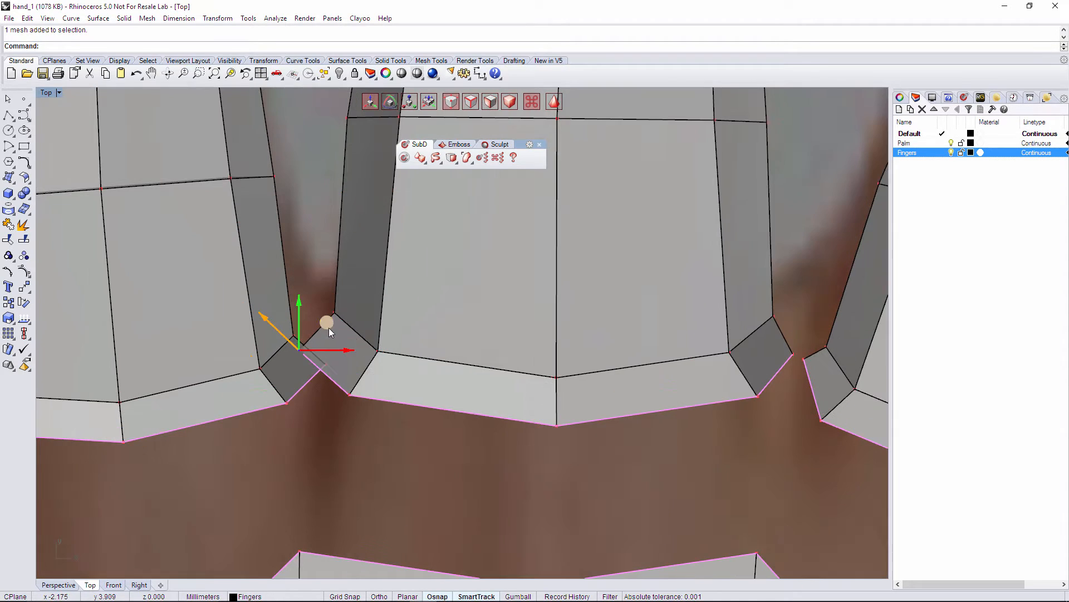
pyautogui.press('Escape')
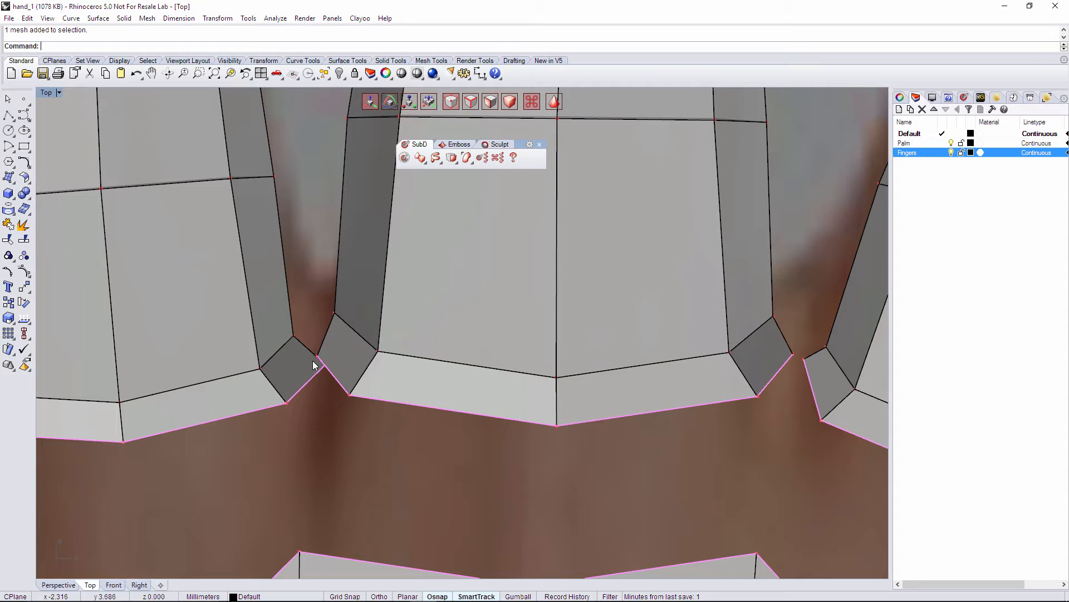
pyautogui.click(325, 365)
pyautogui.scroll(-1, 336, 333)
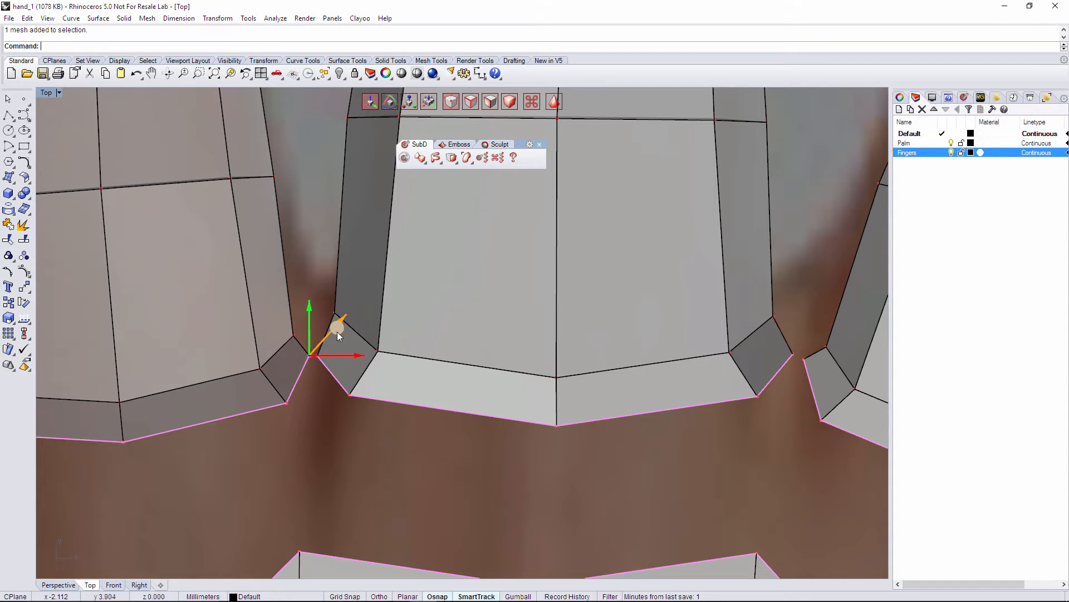
pyautogui.scroll(-1, 334, 340)
pyautogui.moveTo(331, 351); pyautogui.dragTo(583, 377, button='right')
pyautogui.press('Escape')
pyautogui.scroll(-2, 320, 429)
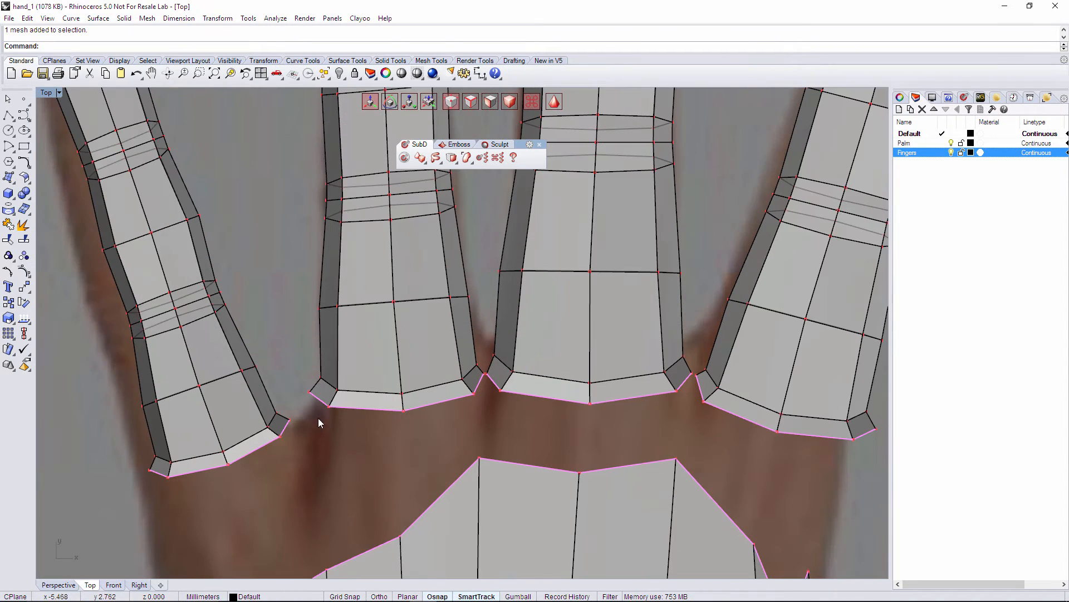
# Reposition the ring finger's base vertices on its little-finger side in the top view.
pyautogui.click(310, 391)
pyautogui.moveTo(335, 365); pyautogui.dragTo(356, 373)
pyautogui.click(312, 369)
pyautogui.click(329, 405)
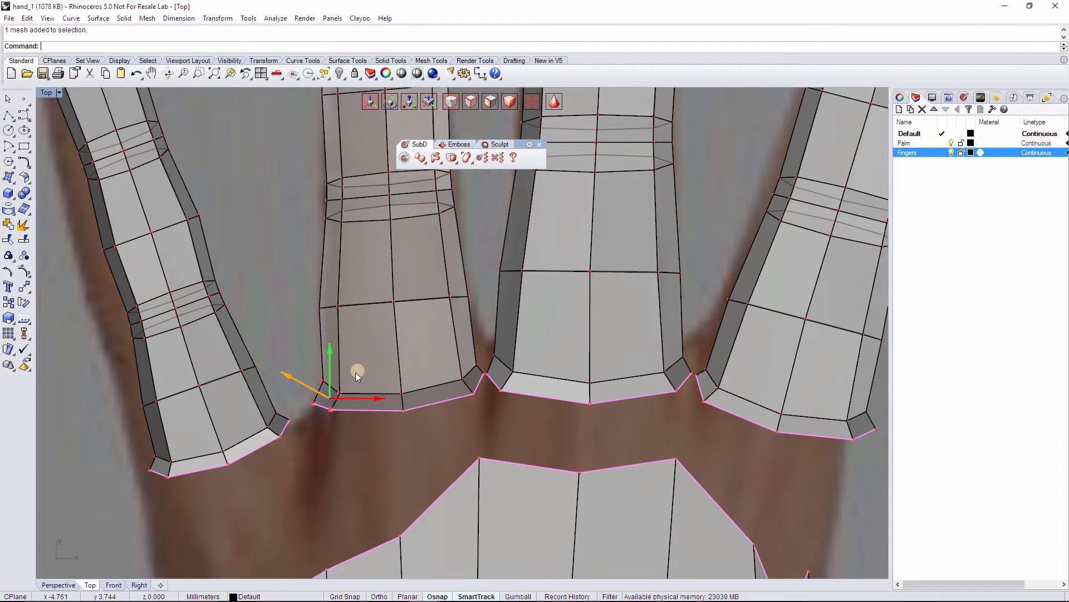
pyautogui.click(456, 443)
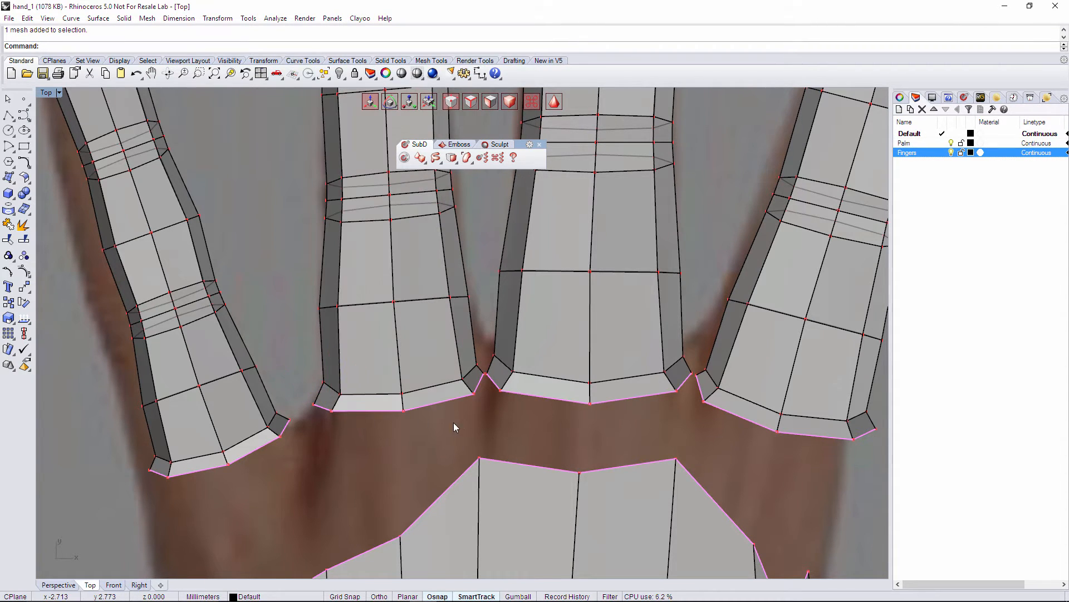
pyautogui.scroll(-6, 448, 421)
pyautogui.scroll(6, 400, 436)
pyautogui.moveTo(375, 425); pyautogui.dragTo(362, 408, button='right')
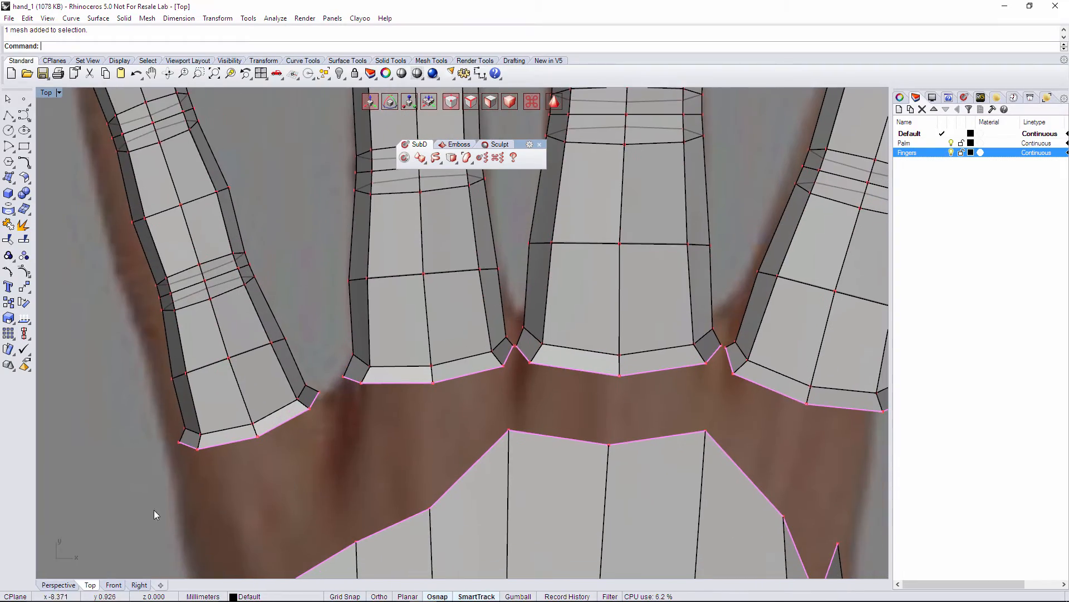
# Bridge the two pairs of facing border edges between the index and middle finger bases with 1 division.
pyautogui.click(72, 583)
pyautogui.scroll(-6, 475, 383)
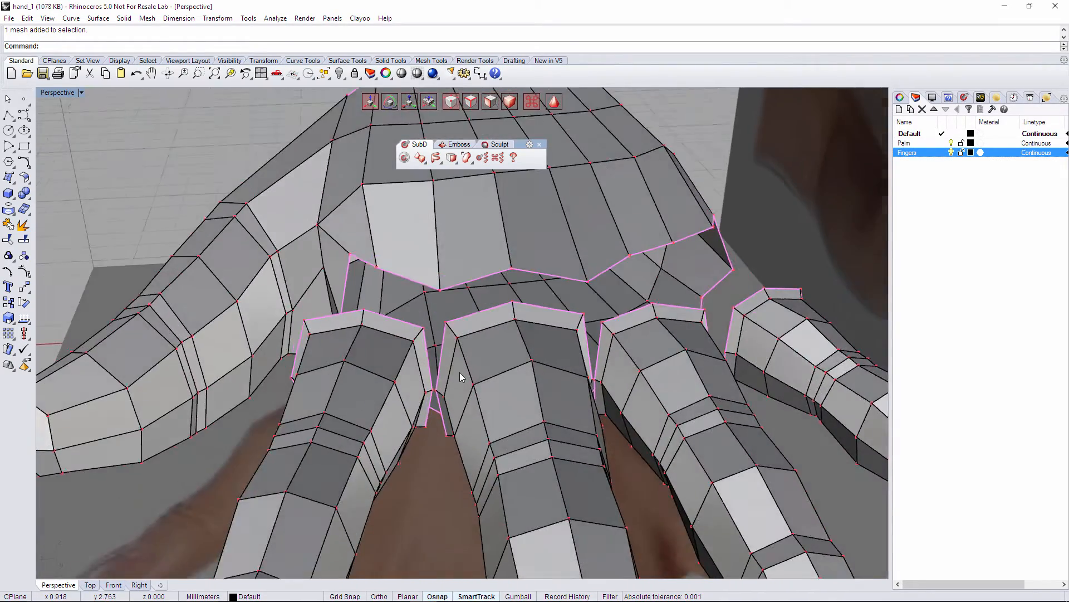
pyautogui.scroll(5, 459, 372)
pyautogui.keyDown('ctrl'); pyautogui.keyDown('shift'); pyautogui.click(403, 369); pyautogui.keyUp('shift'); pyautogui.keyUp('ctrl')
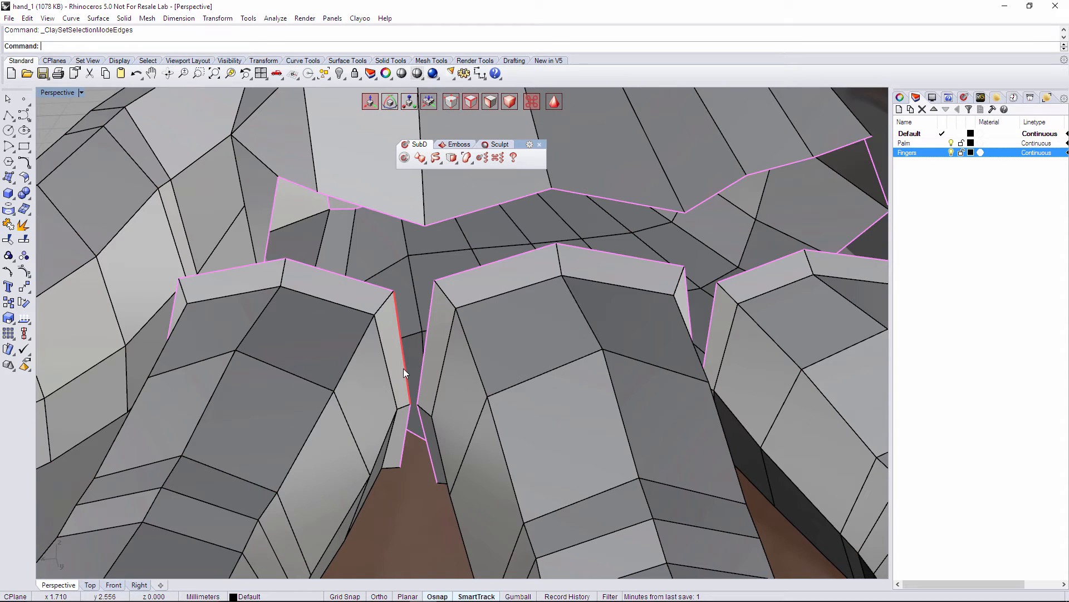
pyautogui.keyDown('ctrl'); pyautogui.keyDown('shift'); pyautogui.click(421, 385); pyautogui.keyUp('shift'); pyautogui.keyUp('ctrl')
pyautogui.keyDown('shift'); pyautogui.click(402, 457); pyautogui.keyUp('shift')
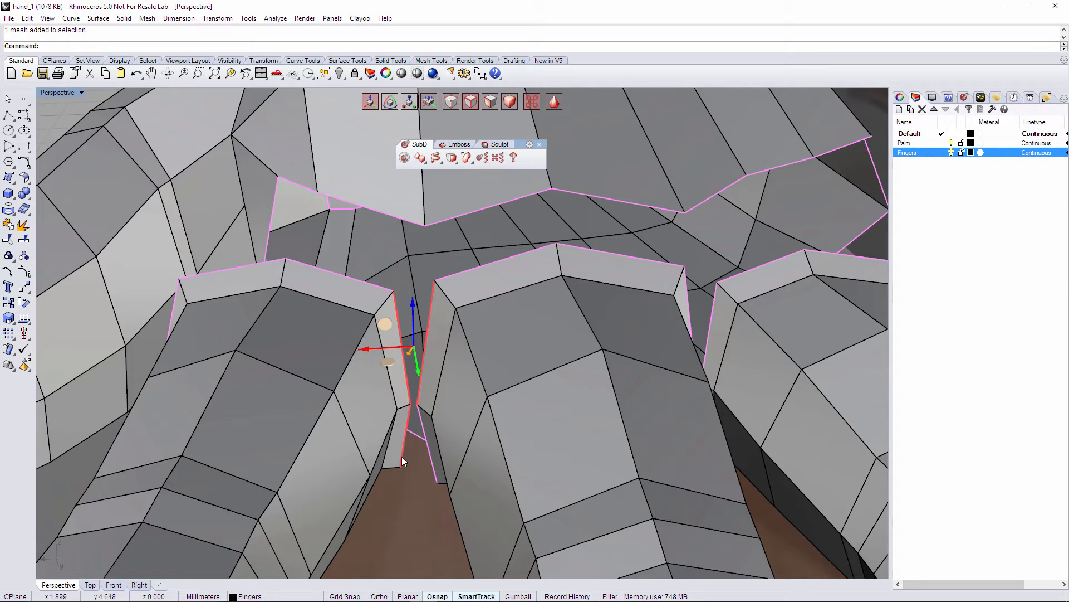
pyautogui.keyDown('shift'); pyautogui.click(428, 459); pyautogui.keyUp('shift')
pyautogui.scroll(-4, 430, 452)
pyautogui.scroll(3, 513, 178)
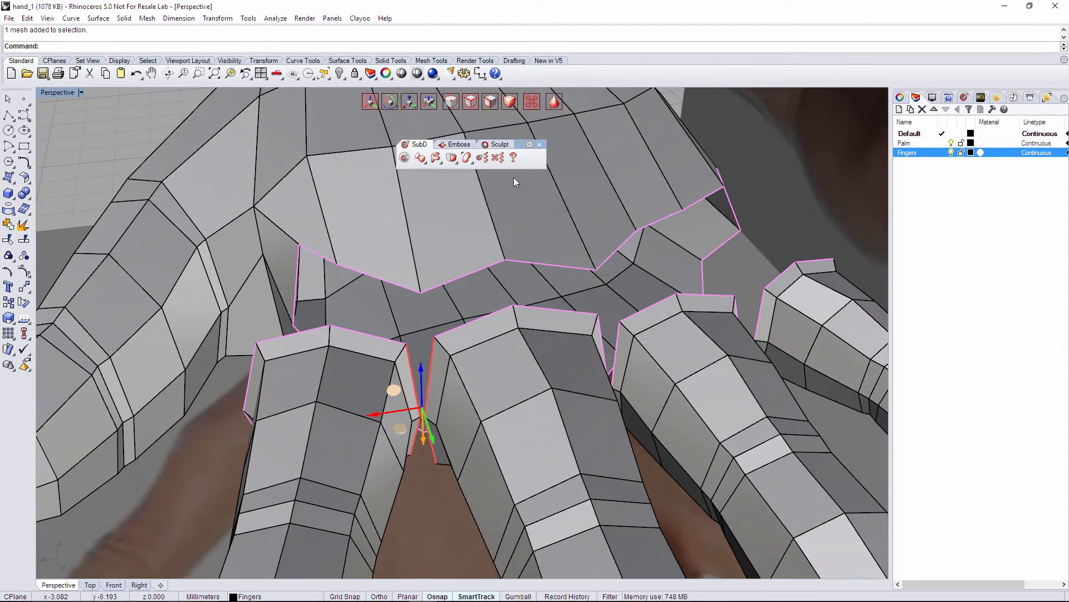
pyautogui.click(452, 158)
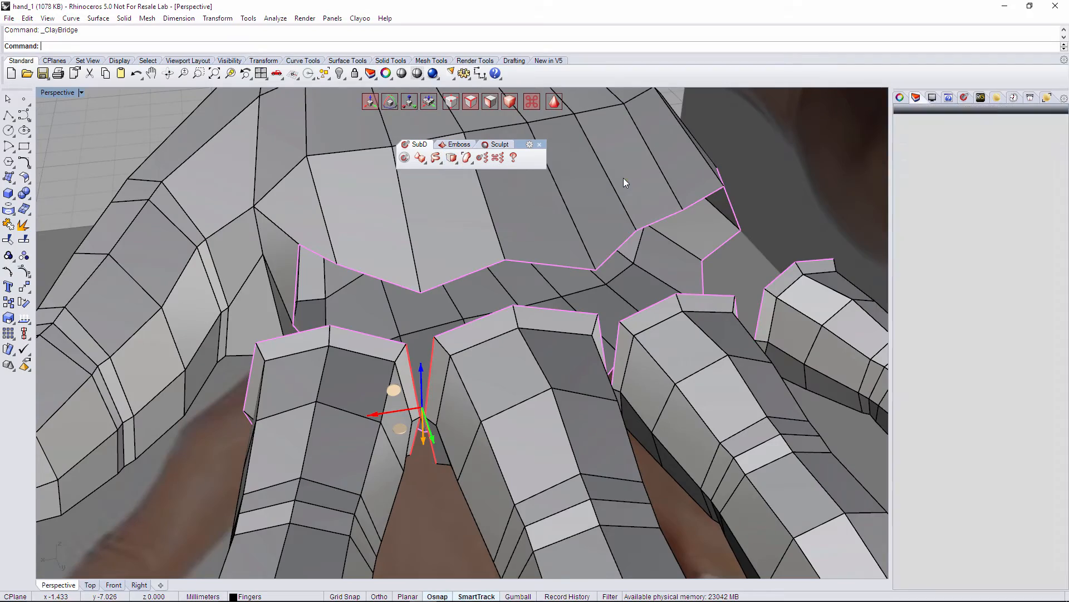
pyautogui.moveTo(474, 308)
pyautogui.mouseDown(button='right')
pyautogui.moveTo(518, 362)
pyautogui.moveTo(496, 389)
pyautogui.moveTo(473, 382)
pyautogui.moveTo(479, 446)
pyautogui.moveTo(529, 348)
pyautogui.moveTo(573, 334)
pyautogui.moveTo(511, 331)
pyautogui.moveTo(468, 351)
pyautogui.moveTo(476, 320)
pyautogui.mouseUp(button='right')
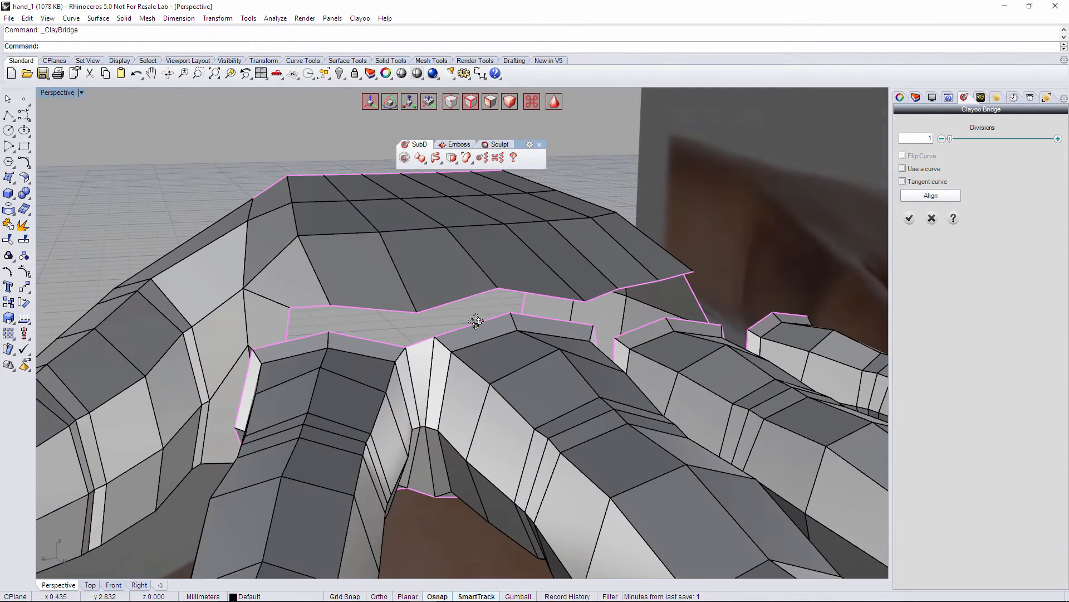
pyautogui.click(906, 220)
# Bridge the facing border edges between the middle and ring finger bases.
pyautogui.moveTo(524, 362); pyautogui.dragTo(707, 435, button='right')
pyautogui.click(616, 388)
pyautogui.keyDown('shift'); pyautogui.click(620, 444); pyautogui.keyUp('shift')
pyautogui.keyDown('shift'); pyautogui.click(629, 444); pyautogui.keyUp('shift')
pyautogui.rightClick(724, 378)
pyautogui.moveTo(725, 380); pyautogui.dragTo(596, 331, button='right')
pyautogui.click(909, 218)
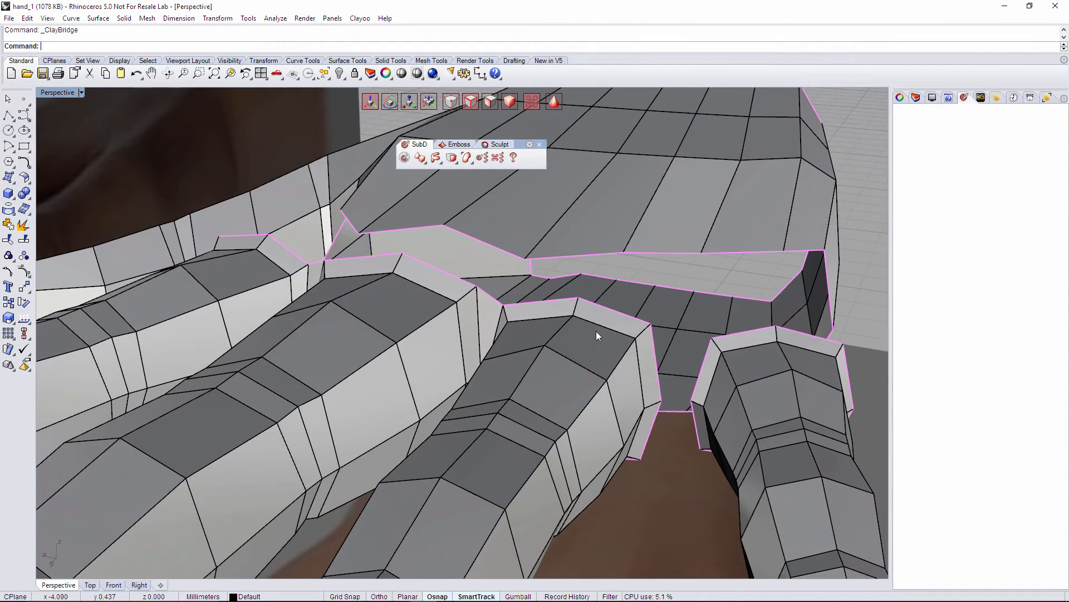
# Bridge the two pairs of facing border edges between the ring and little finger bases with 1 division, and check the smoothed mesh.
pyautogui.click(654, 346)
pyautogui.keyDown('shift'); pyautogui.click(702, 361); pyautogui.keyUp('shift')
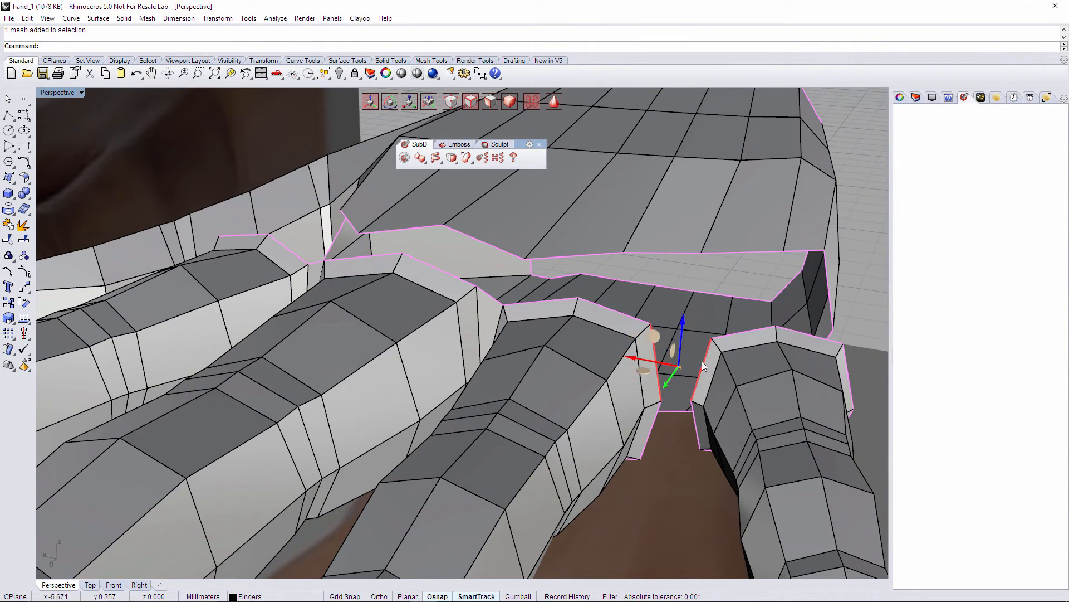
pyautogui.keyDown('shift'); pyautogui.click(653, 431); pyautogui.keyUp('shift')
pyautogui.keyDown('shift'); pyautogui.click(697, 430); pyautogui.keyUp('shift')
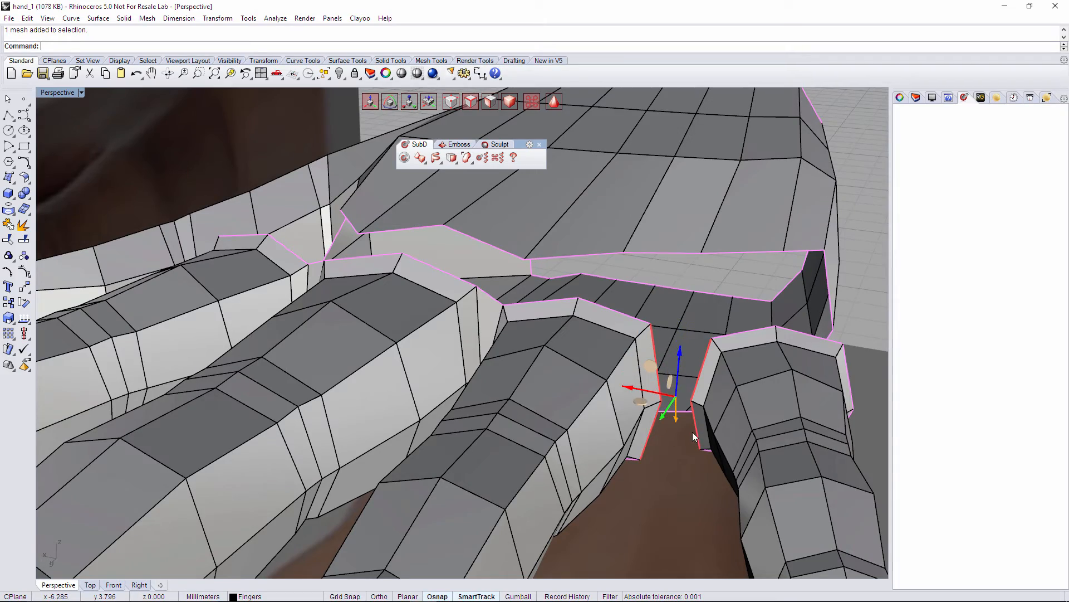
pyautogui.rightClick(721, 403)
pyautogui.moveTo(722, 403); pyautogui.dragTo(704, 392, button='right')
pyautogui.scroll(-5, 734, 403)
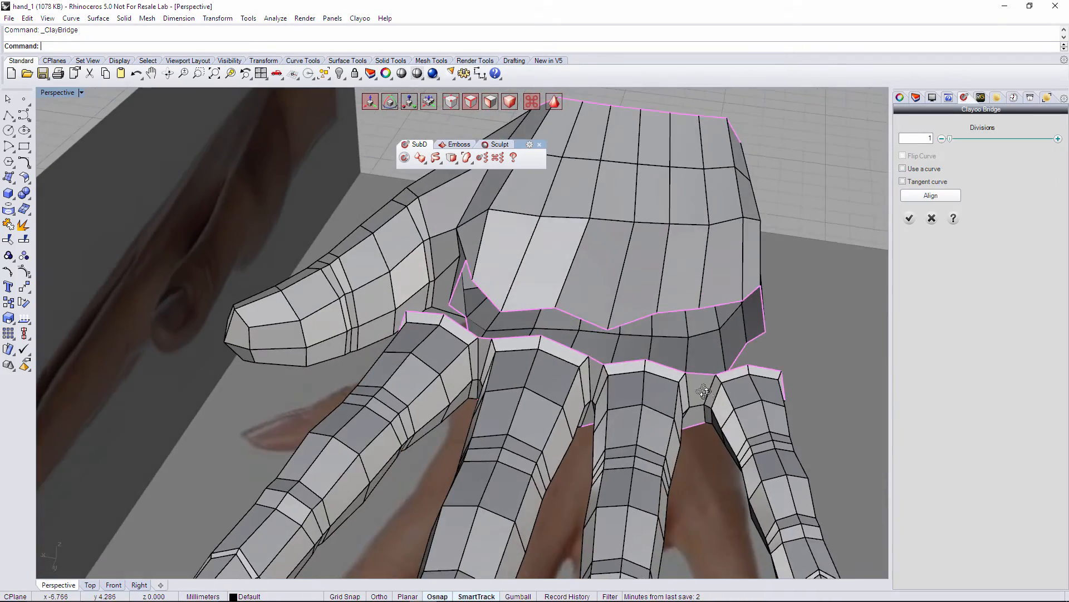
pyautogui.moveTo(756, 414); pyautogui.dragTo(744, 350, button='right')
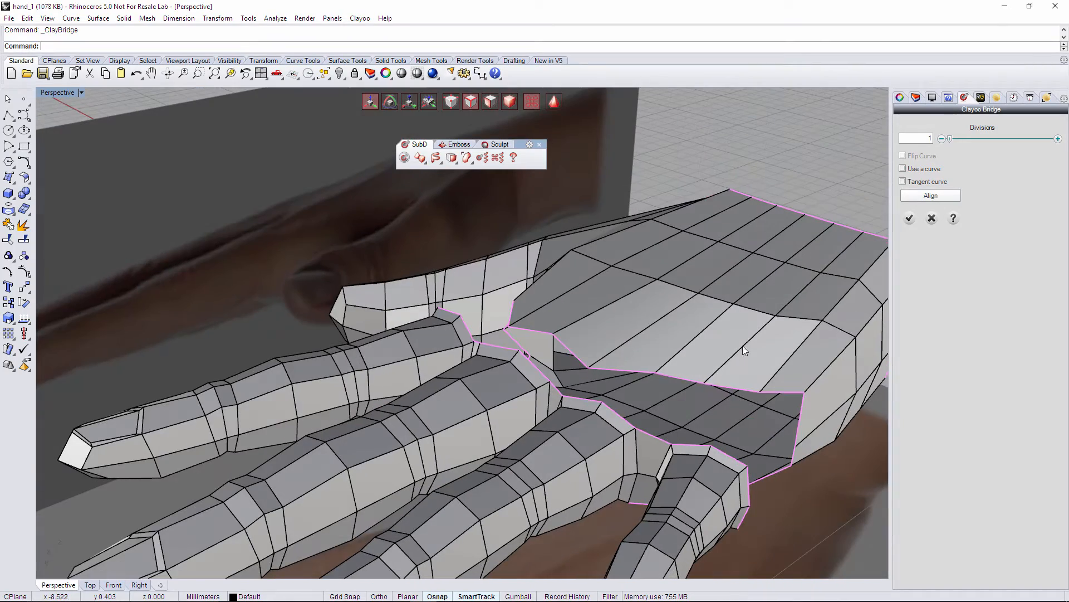
pyautogui.click(909, 218)
pyautogui.moveTo(837, 290); pyautogui.dragTo(454, 444, button='right')
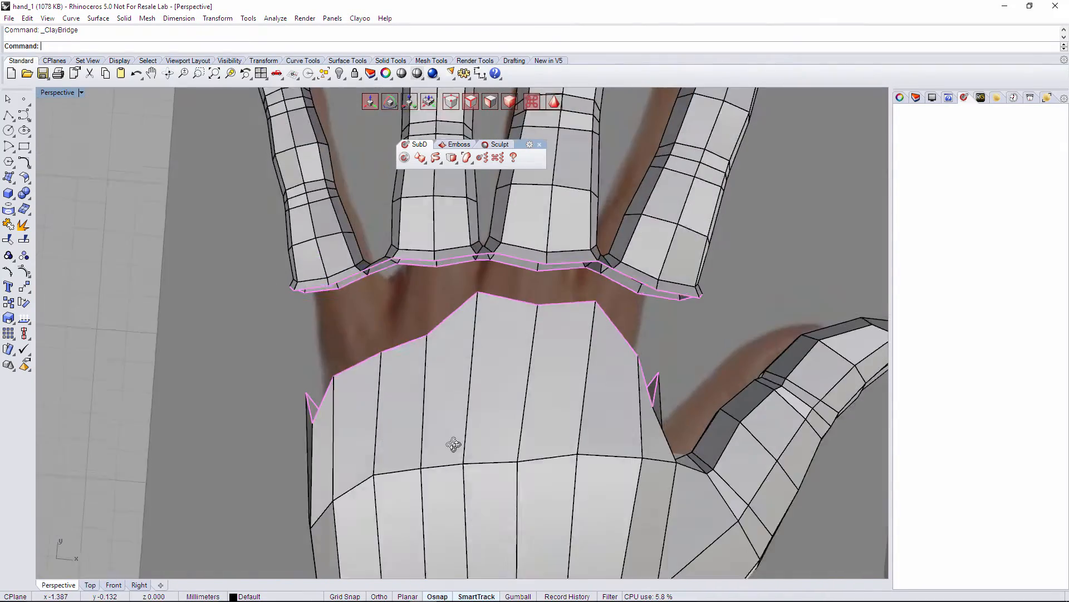
pyautogui.press('Tab')
pyautogui.moveTo(532, 311); pyautogui.dragTo(513, 334, button='right')
pyautogui.press('Tab')
# Match and weld two palm border vertices to the middle and lower vertices on the thumb side of the index finger base.
pyautogui.scroll(6, 564, 305)
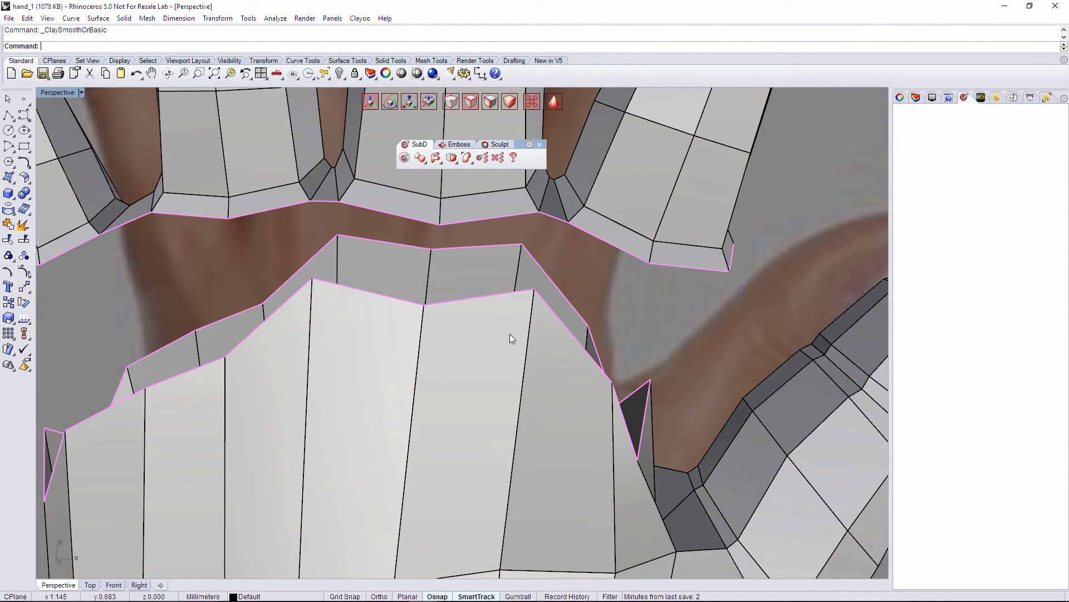
pyautogui.keyDown('shift'); pyautogui.moveTo(463, 298); pyautogui.dragTo(529, 306, button='right'); pyautogui.keyUp('shift')
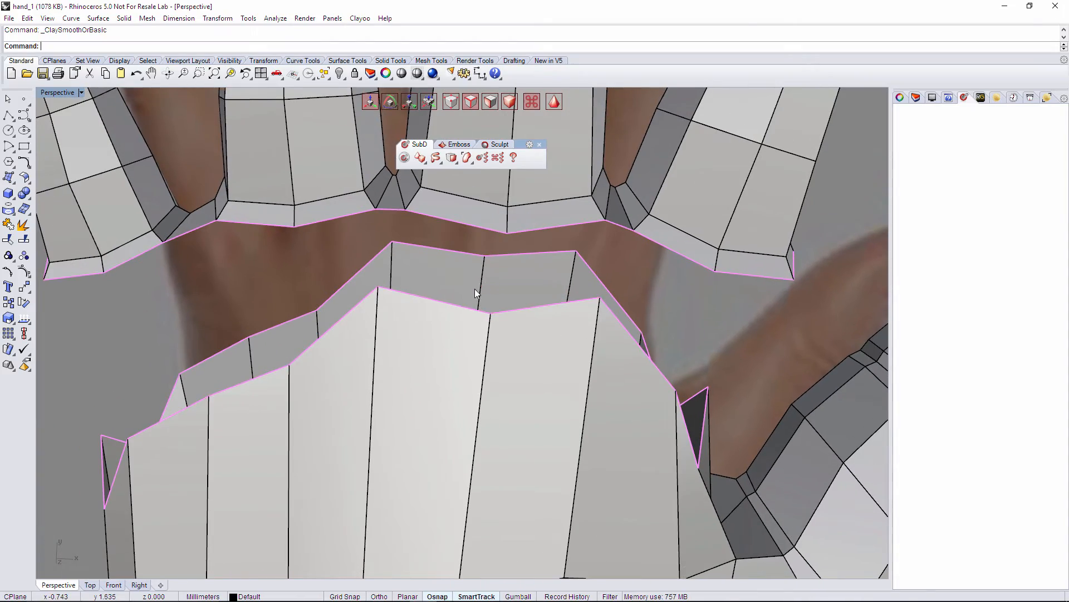
pyautogui.press('a')
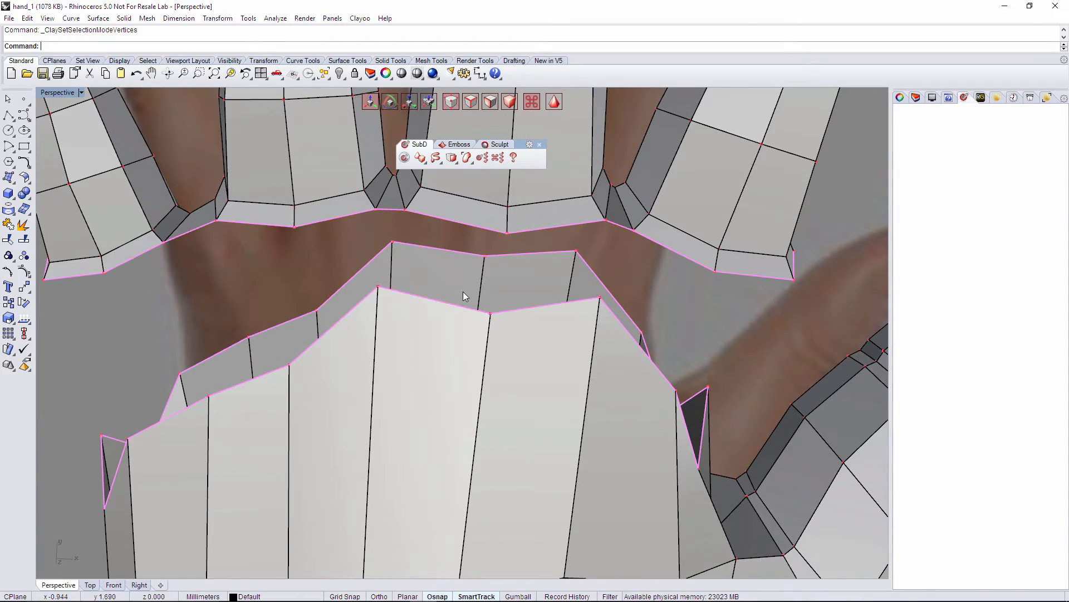
pyautogui.press('m')
pyautogui.moveTo(455, 349); pyautogui.dragTo(253, 472, button='right')
pyautogui.click(96, 585)
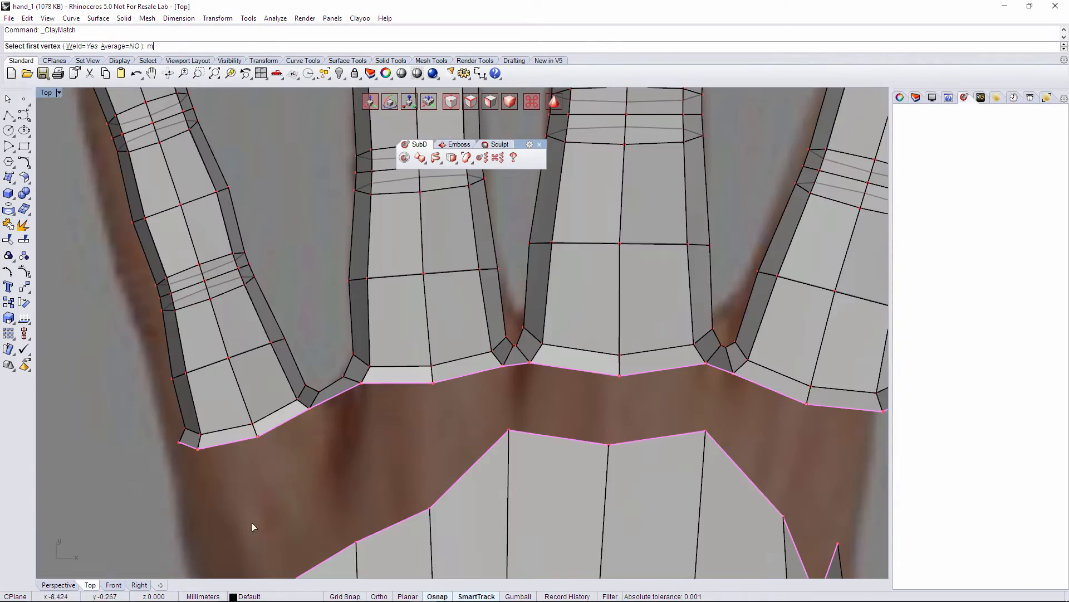
pyautogui.moveTo(615, 390); pyautogui.dragTo(348, 246, button='right')
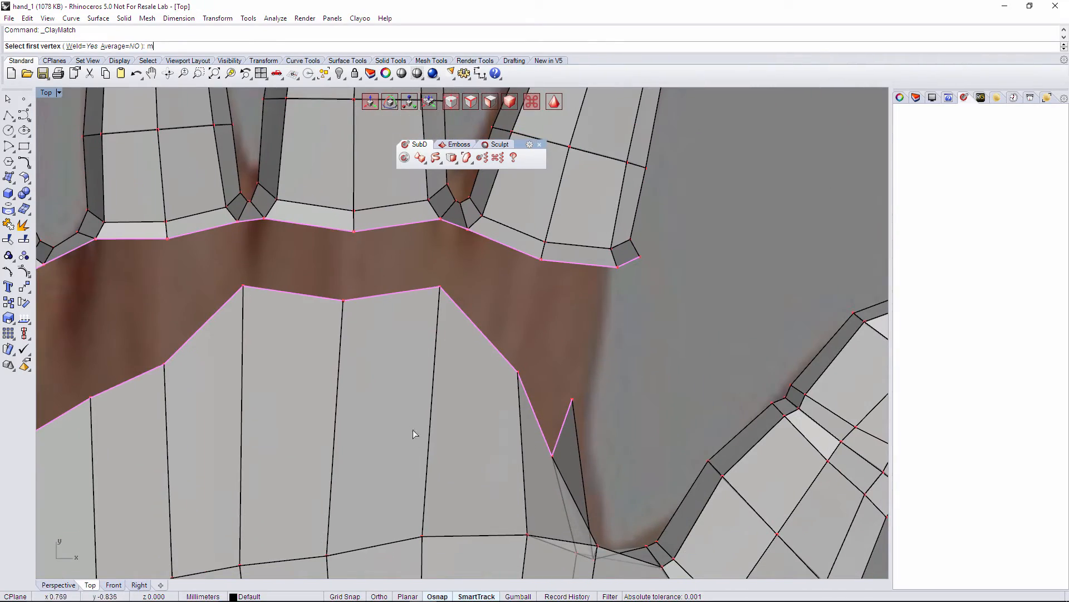
pyautogui.click(58, 585)
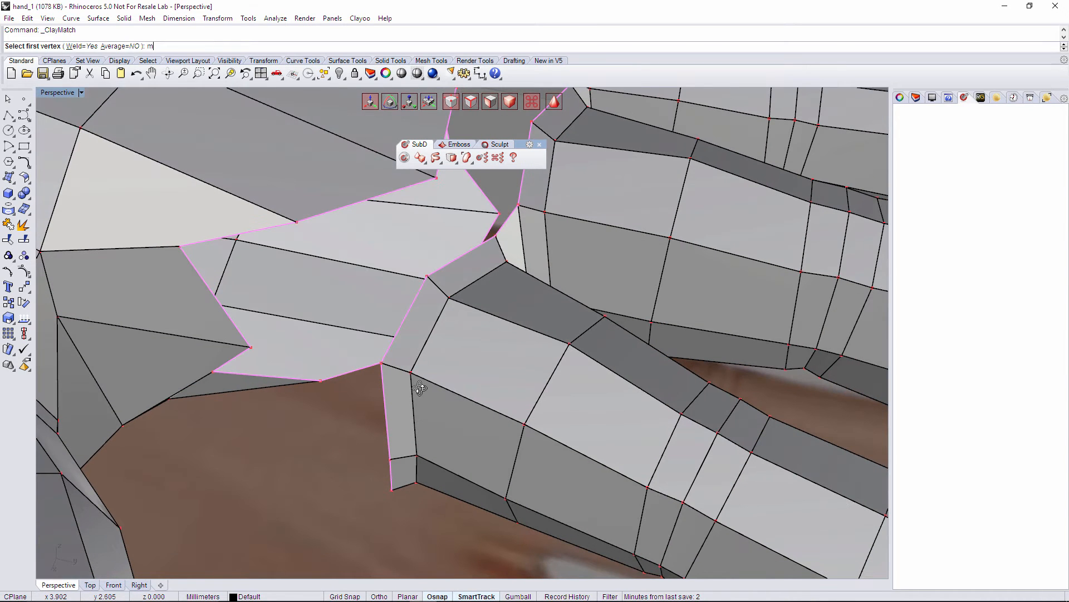
pyautogui.press('BackSpace')
pyautogui.moveTo(232, 269); pyautogui.dragTo(267, 372, button='right')
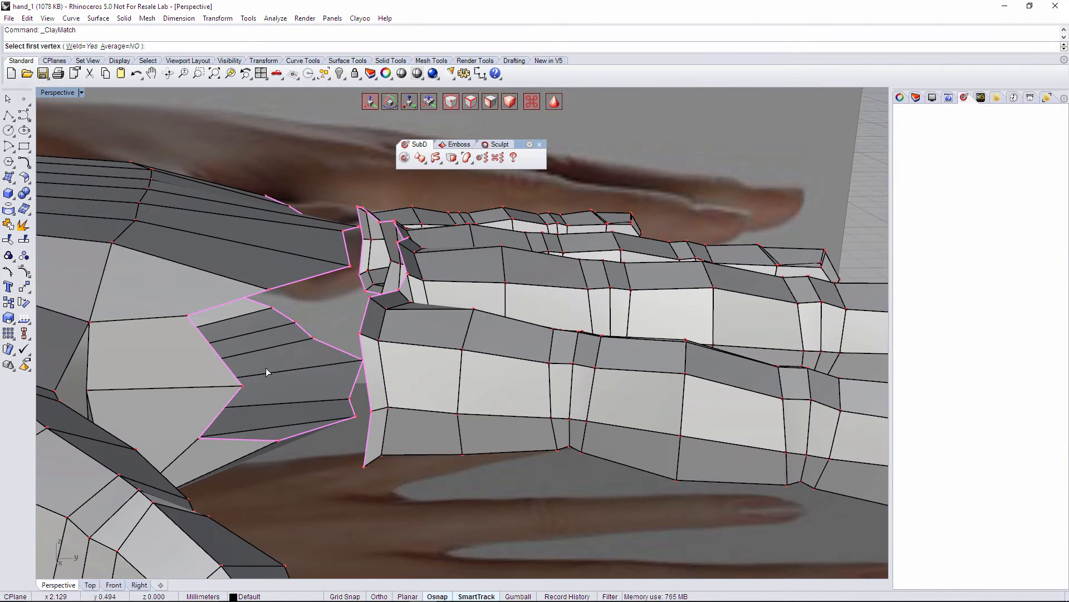
pyautogui.click(243, 387)
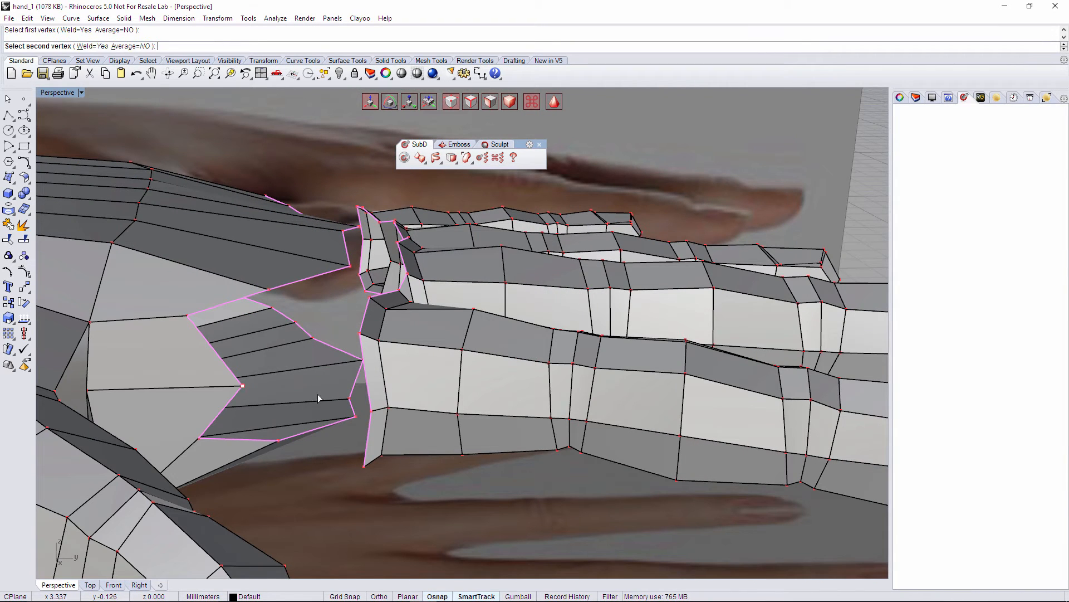
pyautogui.click(372, 412)
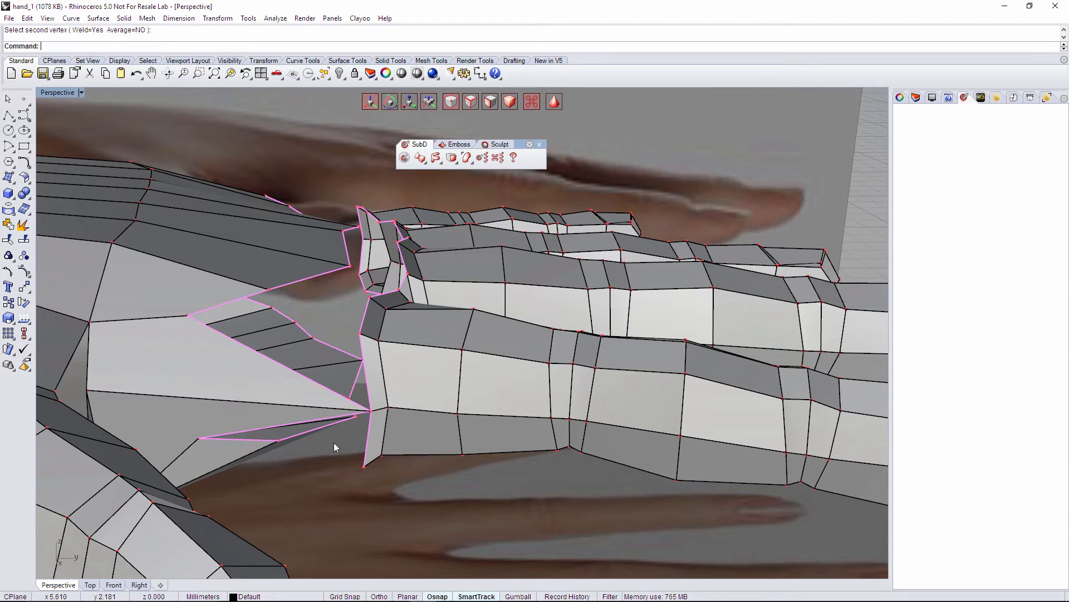
pyautogui.click(198, 439)
pyautogui.click(365, 468)
# Match and weld the palm border to the thumb-side upper corner and upper middle vertices of the index finger base.
pyautogui.scroll(2, 389, 372)
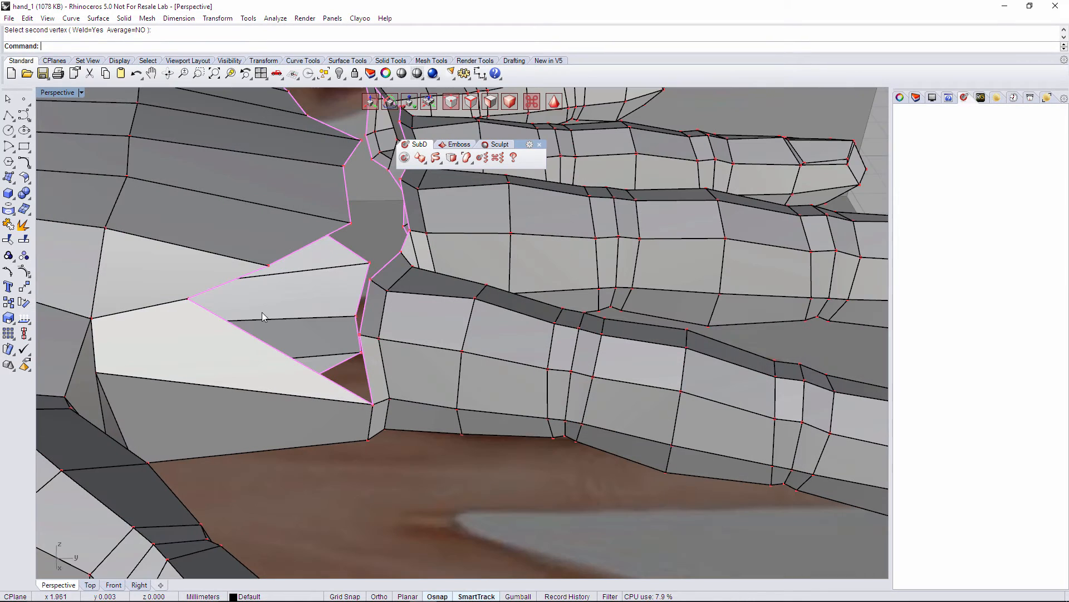
pyautogui.click(189, 299)
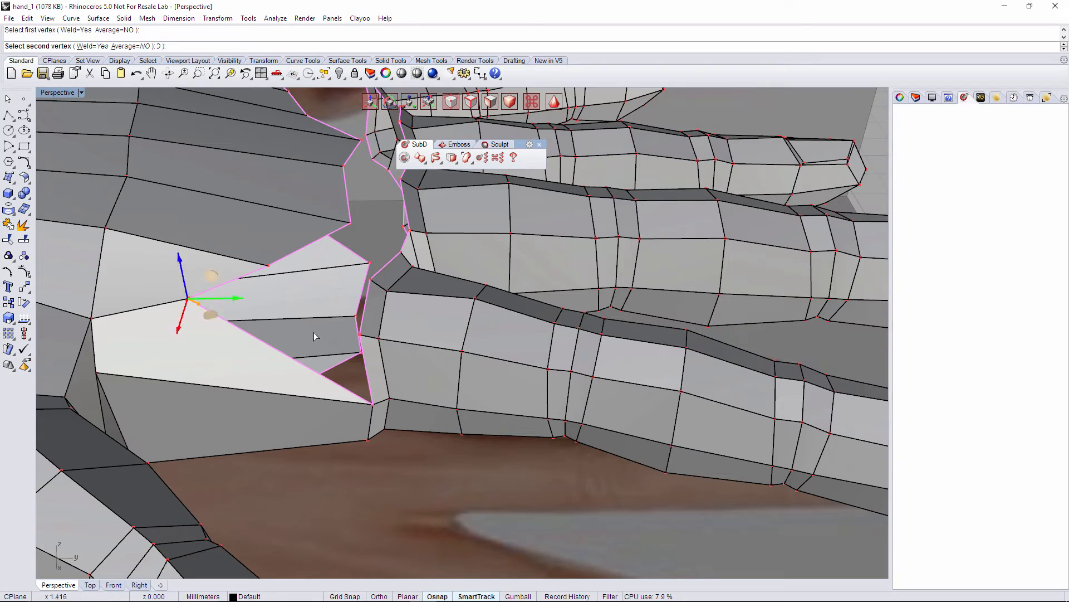
pyautogui.click(360, 334)
pyautogui.moveTo(427, 342); pyautogui.dragTo(368, 287, button='right')
pyautogui.scroll(4, 374, 366)
pyautogui.rightClick(363, 378)
pyautogui.click(370, 268)
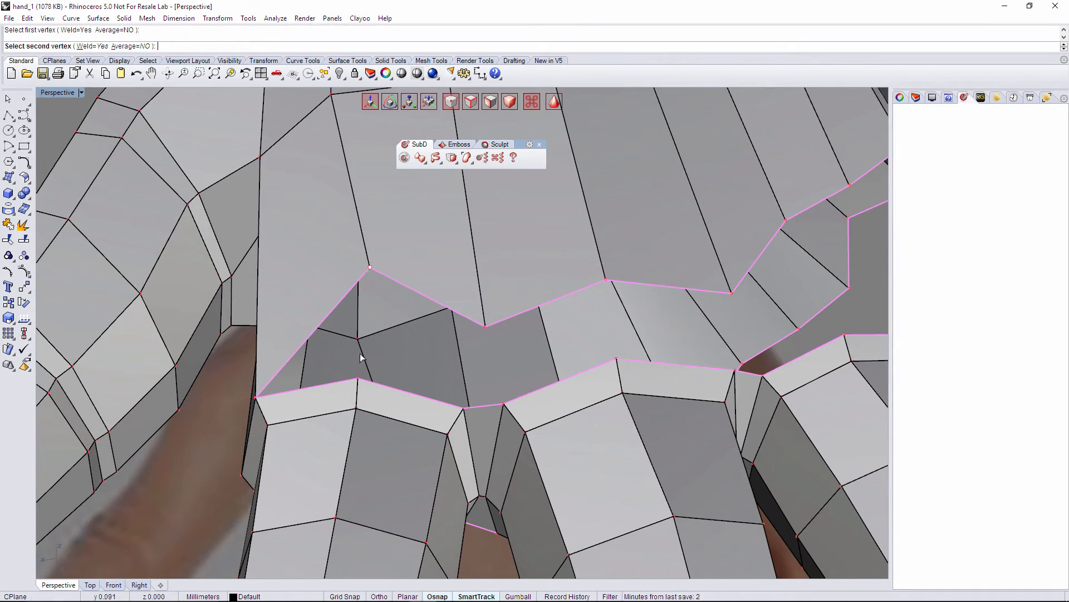
pyautogui.click(359, 380)
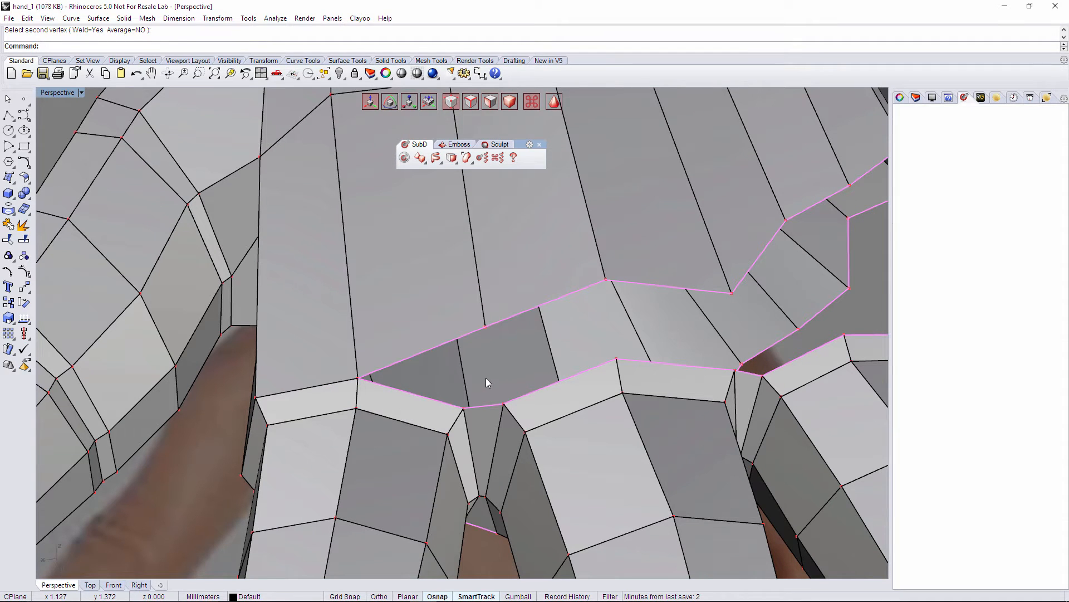
pyautogui.moveTo(489, 377); pyautogui.dragTo(473, 274, button='right')
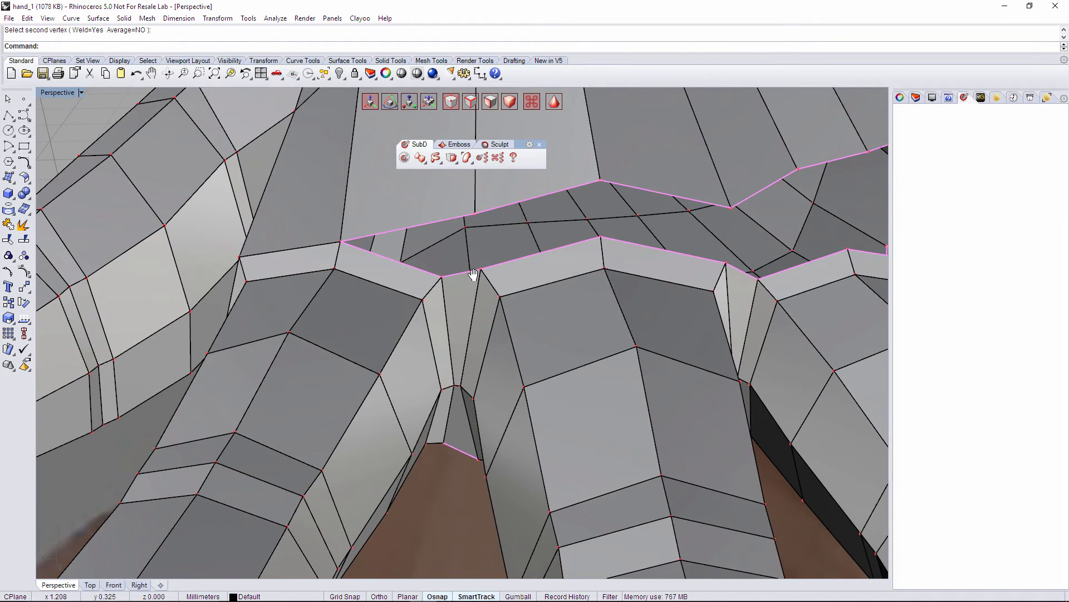
pyautogui.rightClick(552, 207)
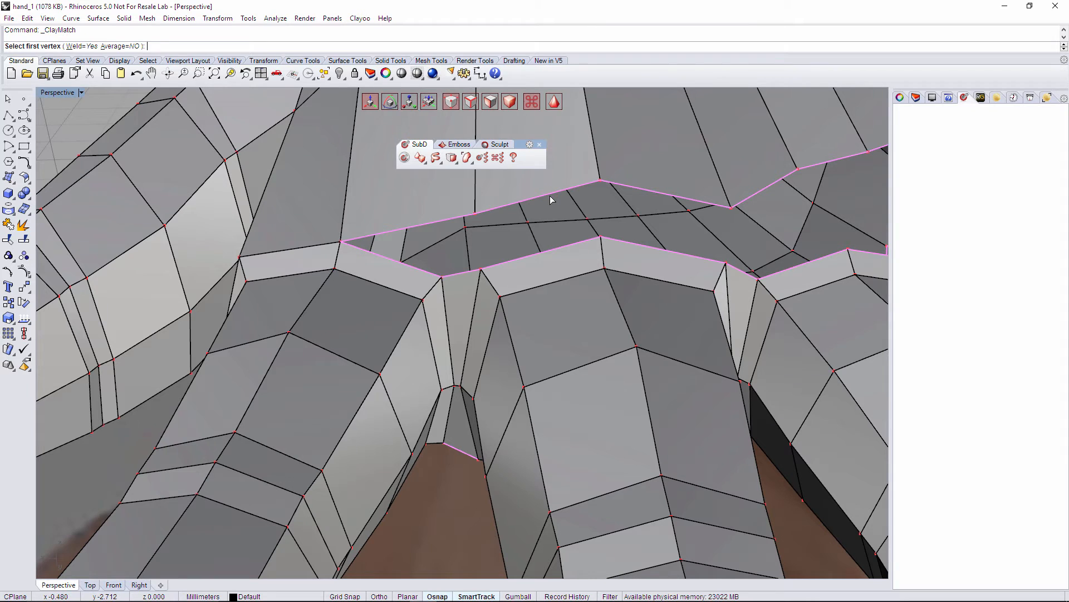
pyautogui.moveTo(552, 197); pyautogui.dragTo(533, 345, button='right')
pyautogui.click(507, 182)
pyautogui.press('Escape')
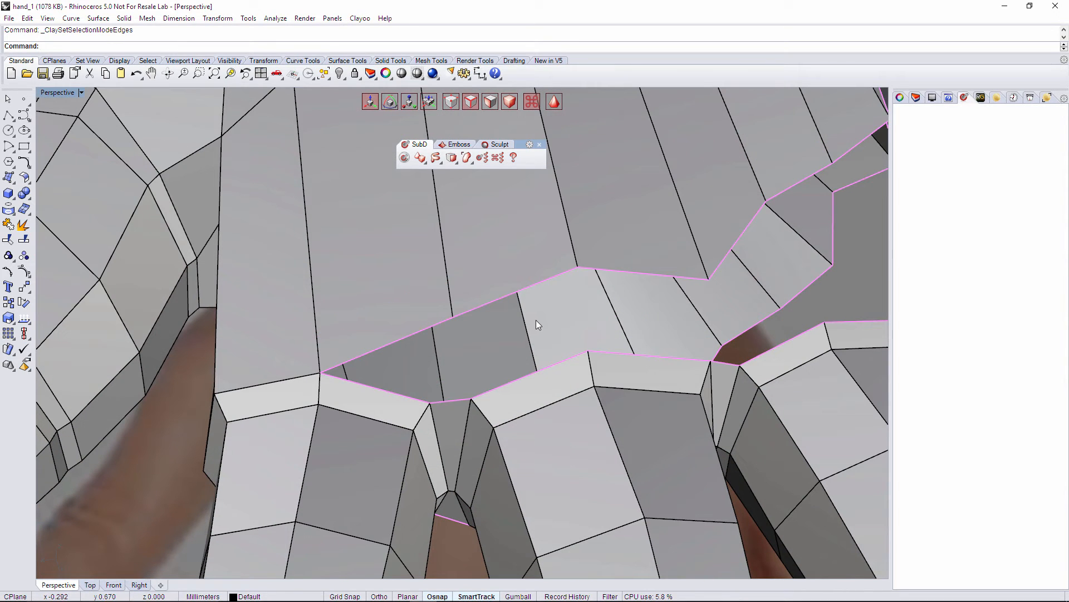
# Match and weld the facing palm border vertex to the upper middle vertex of the middle finger base.
pyautogui.press('v')
pyautogui.press('m')
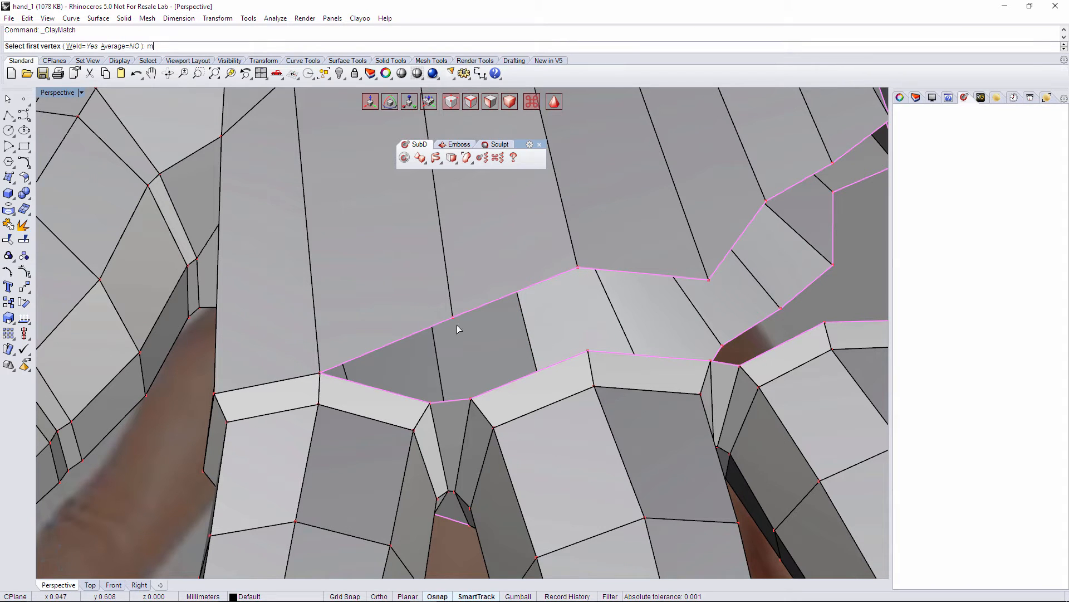
pyautogui.click(579, 269)
pyautogui.click(588, 351)
pyautogui.moveTo(596, 380); pyautogui.dragTo(571, 377, button='right')
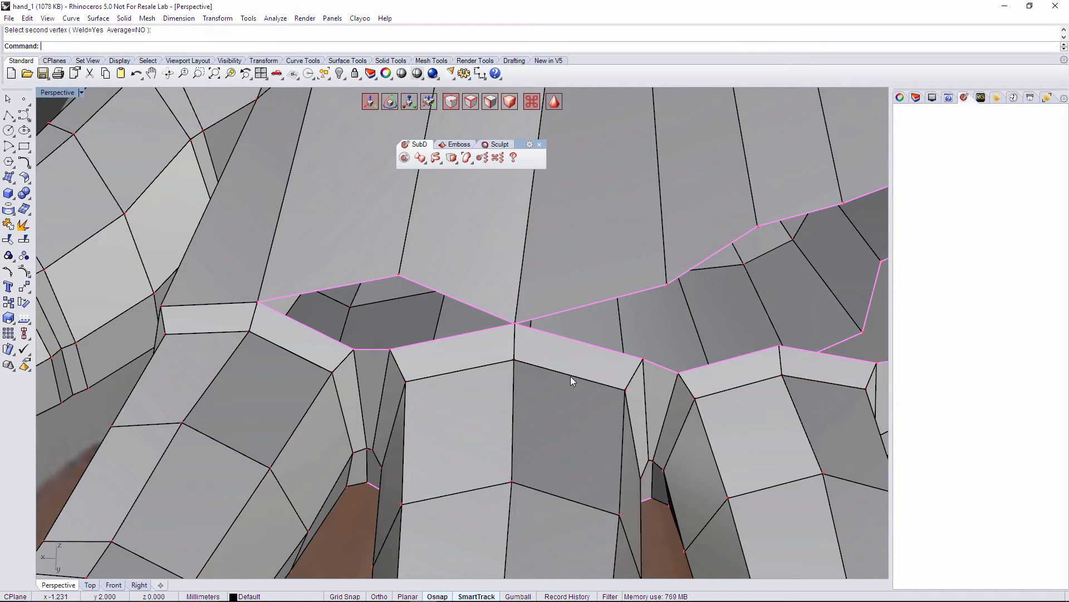
# Match and weld the facing palm border vertex to the upper middle vertex of the ring finger base.
pyautogui.moveTo(581, 369); pyautogui.dragTo(543, 339, button='right')
pyautogui.scroll(-5, 457, 365)
pyautogui.scroll(8, 490, 357)
pyautogui.moveTo(464, 379); pyautogui.dragTo(482, 374, button='right')
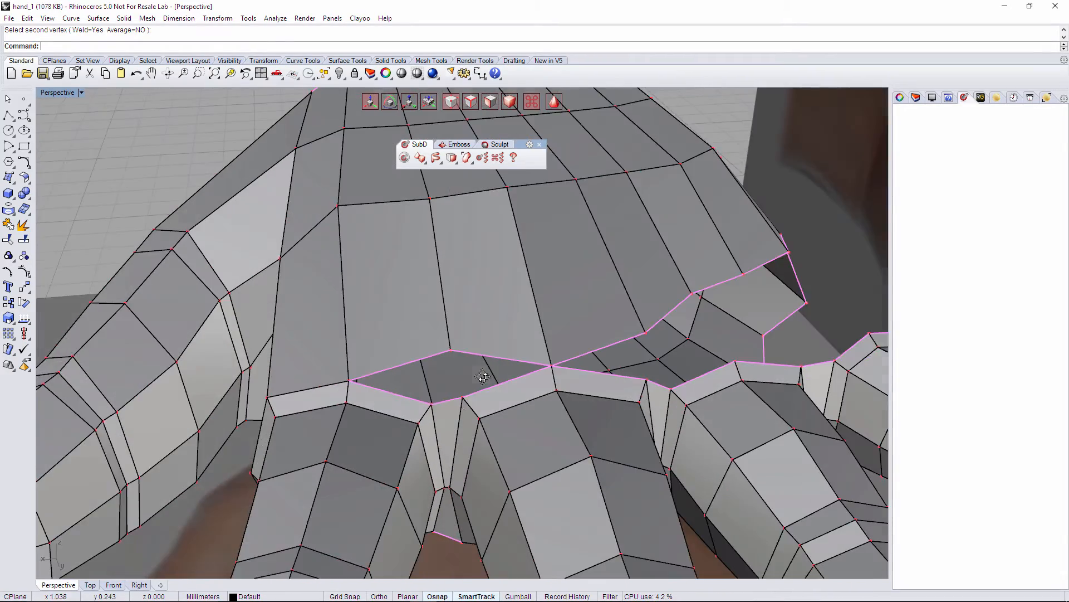
pyautogui.scroll(2, 459, 407)
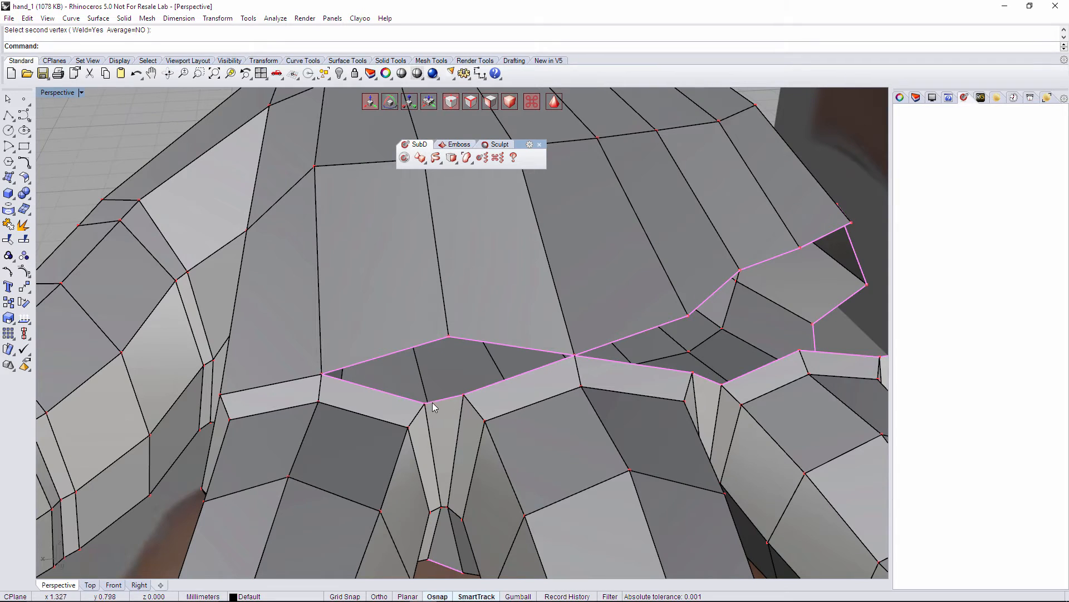
pyautogui.moveTo(436, 340); pyautogui.dragTo(579, 401, button='right')
pyautogui.keyDown('shift'); pyautogui.moveTo(580, 401); pyautogui.dragTo(498, 325, button='right'); pyautogui.keyUp('shift')
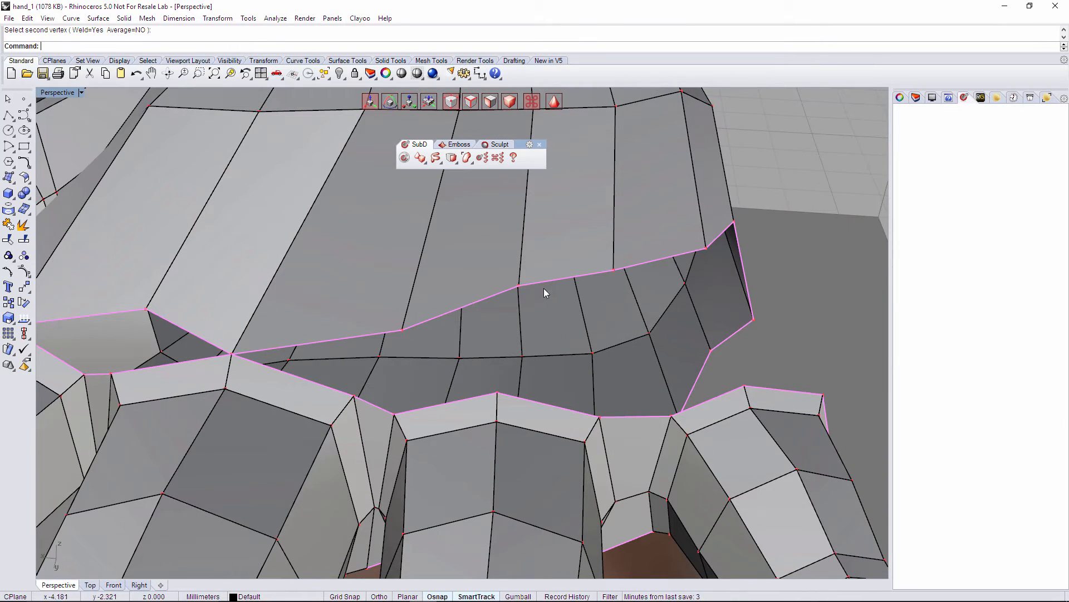
pyautogui.click(518, 286)
pyautogui.click(497, 392)
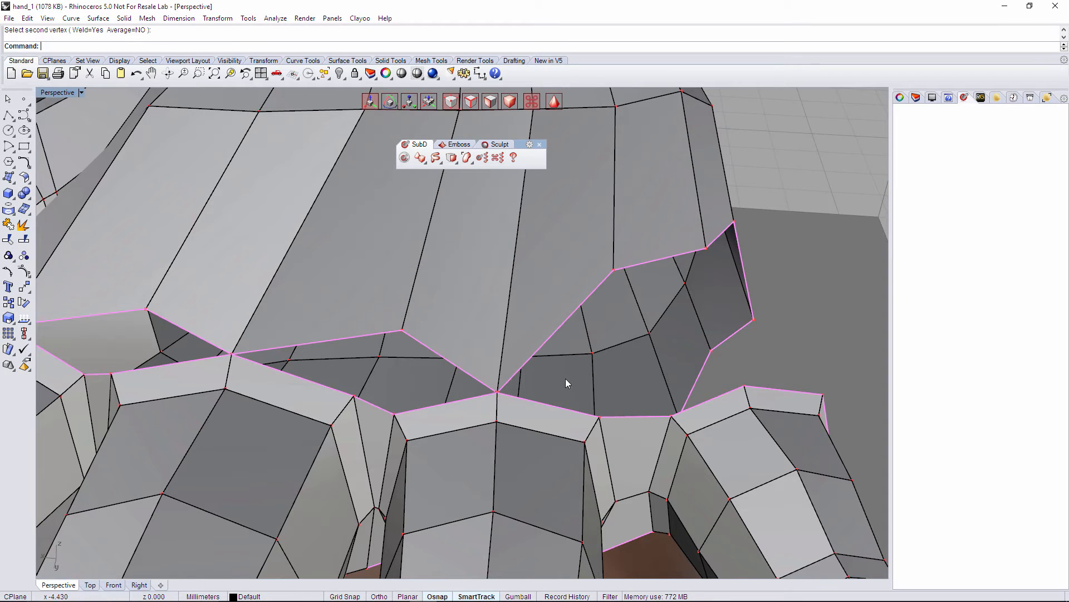
# Match and weld the palm border to the little finger base's upper middle and outer upper corner vertices, and save the file.
pyautogui.moveTo(566, 383); pyautogui.dragTo(607, 395, button='right')
pyautogui.rightClick(636, 320)
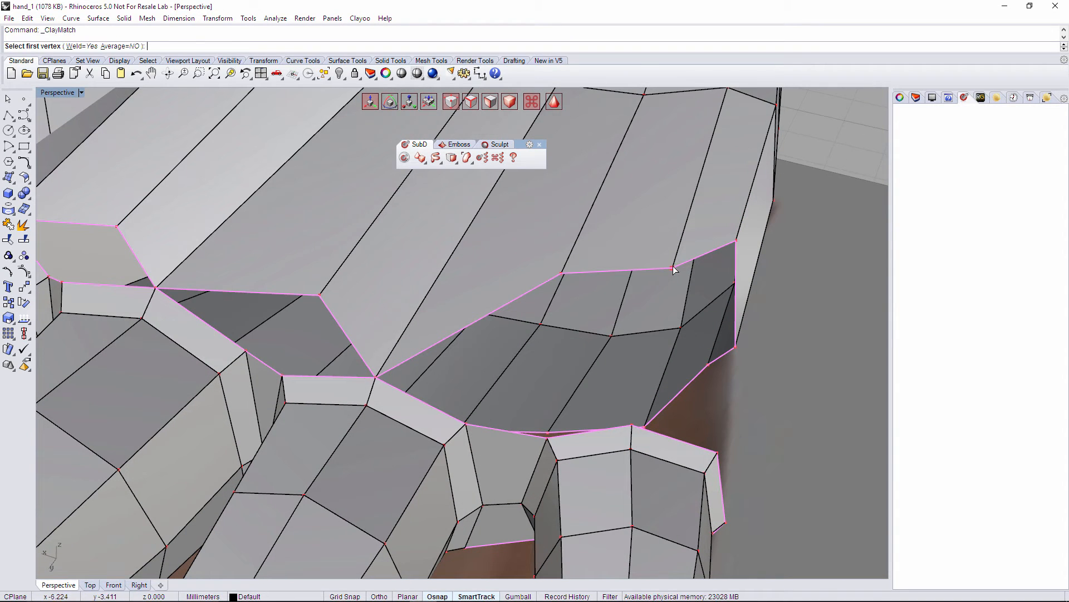
pyautogui.click(673, 267)
pyautogui.click(634, 427)
pyautogui.moveTo(634, 428); pyautogui.dragTo(681, 349, button='right')
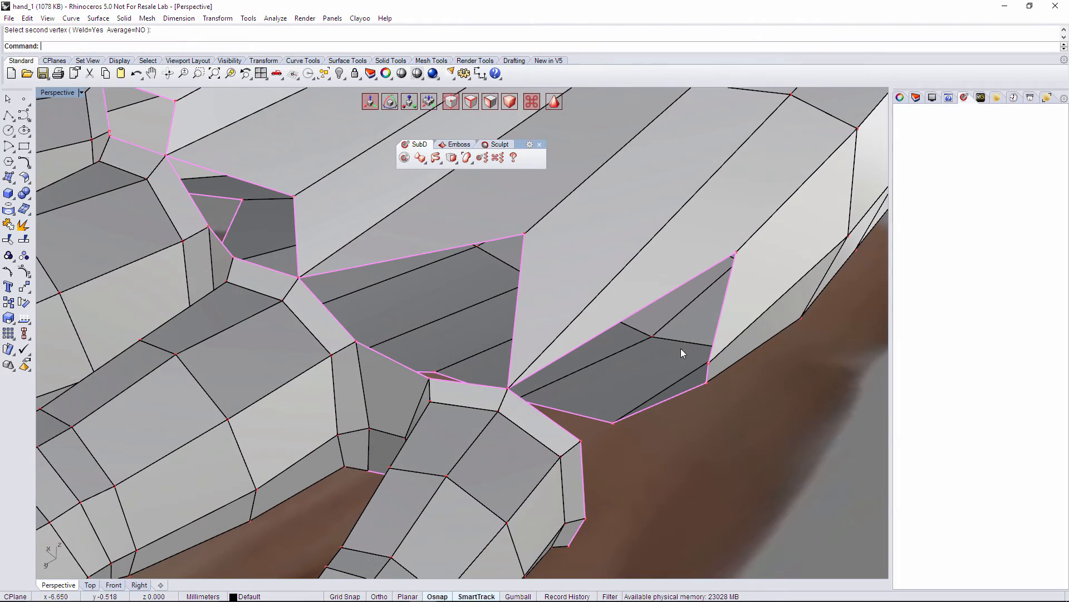
pyautogui.rightClick(713, 290)
pyautogui.click(737, 253)
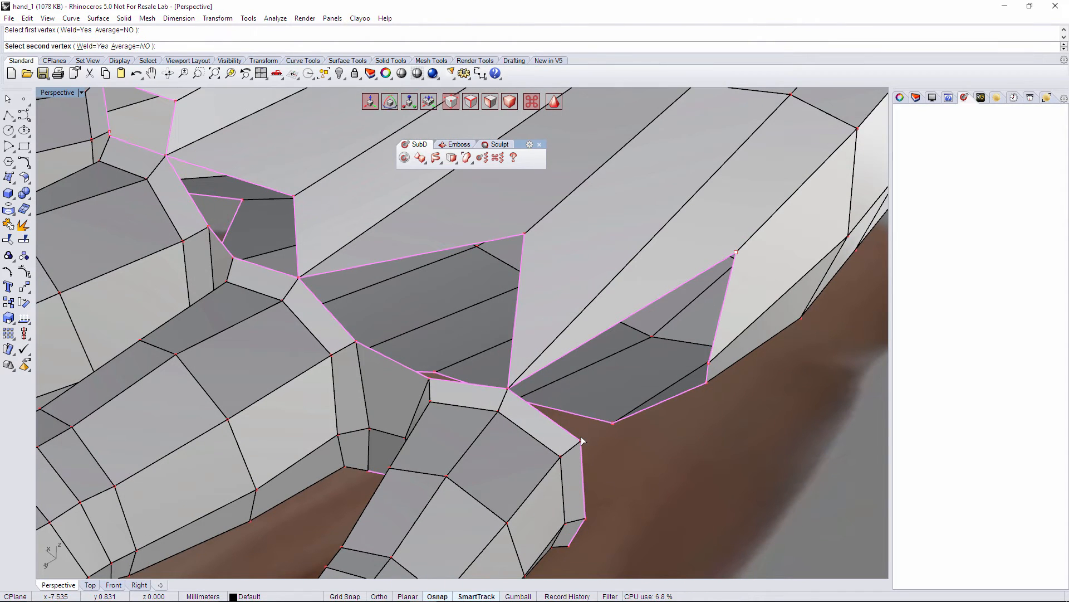
pyautogui.click(583, 442)
pyautogui.hotkey('ctrl', 's')
# Match and weld two palm border vertices to the middle and lower corner vertices on the little finger base's outer side.
pyautogui.moveTo(624, 437); pyautogui.dragTo(673, 433, button='right')
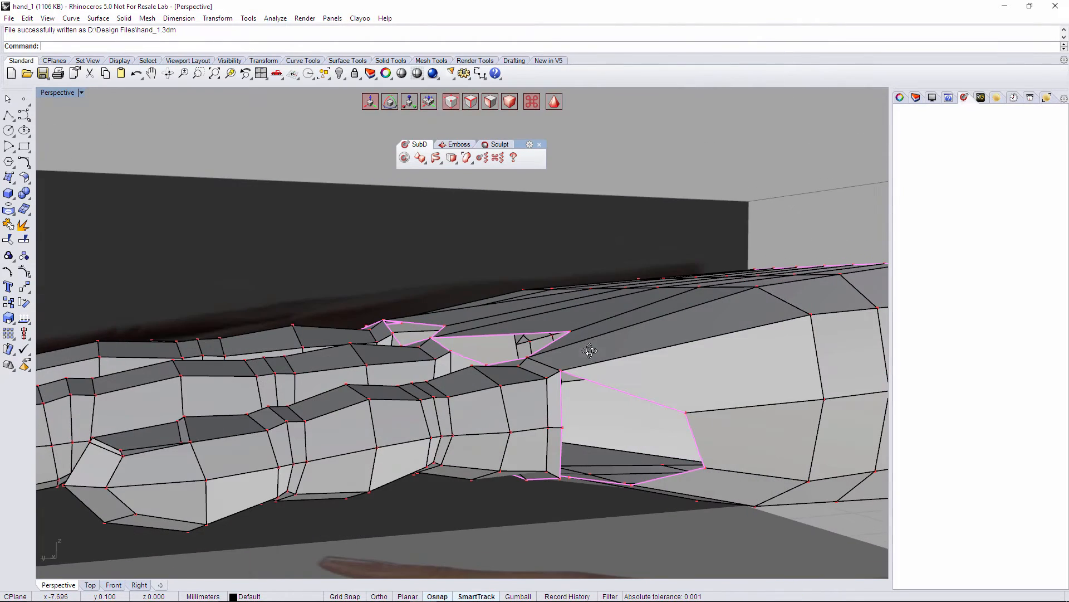
pyautogui.rightClick(703, 438)
pyautogui.click(686, 414)
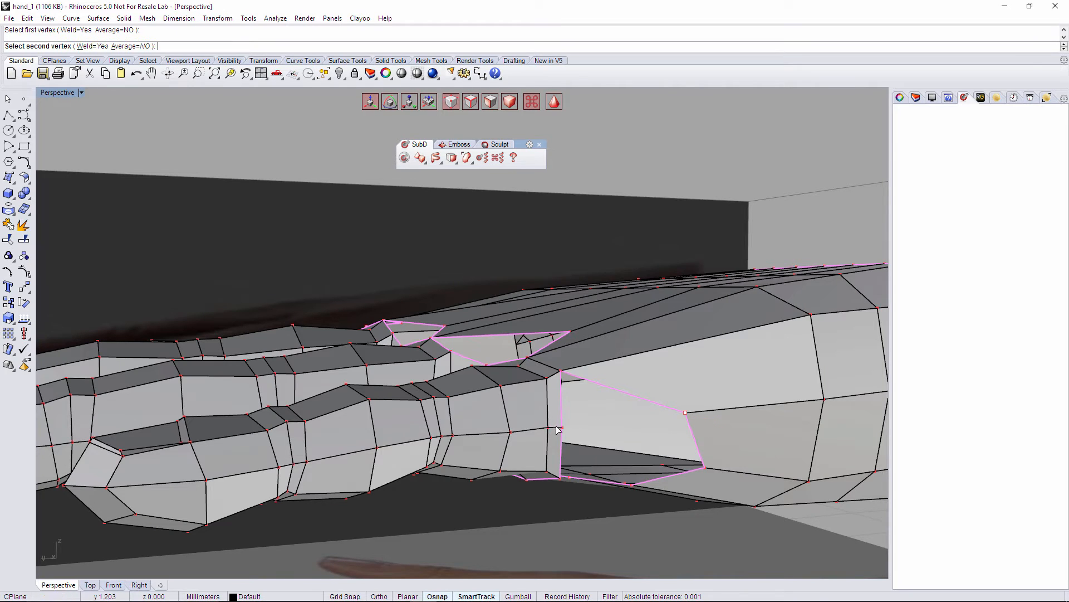
pyautogui.click(563, 429)
pyautogui.moveTo(656, 490); pyautogui.dragTo(709, 436, button='right')
pyautogui.rightClick(715, 440)
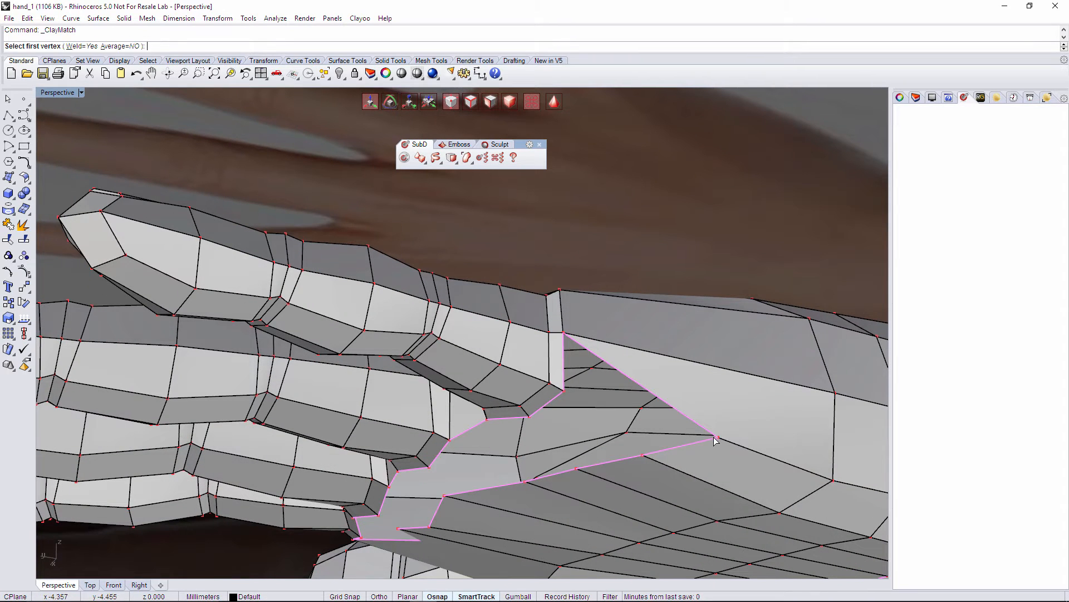
pyautogui.click(719, 438)
pyautogui.click(564, 392)
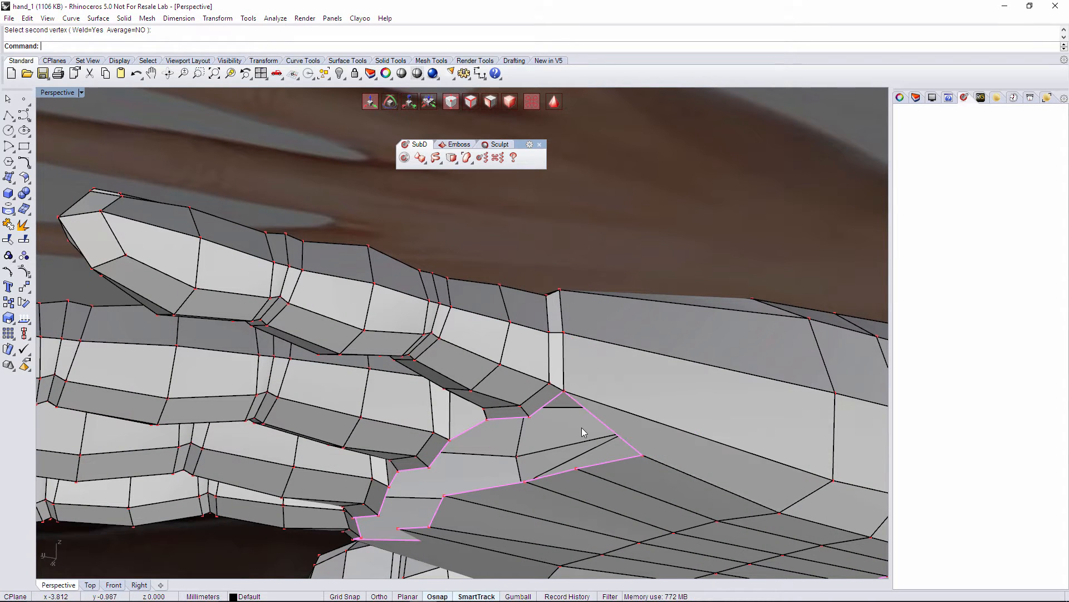
# Match and weld the palm's underside border to the lower middle vertices of the little and ring finger bases.
pyautogui.moveTo(582, 427); pyautogui.dragTo(633, 344, button='right')
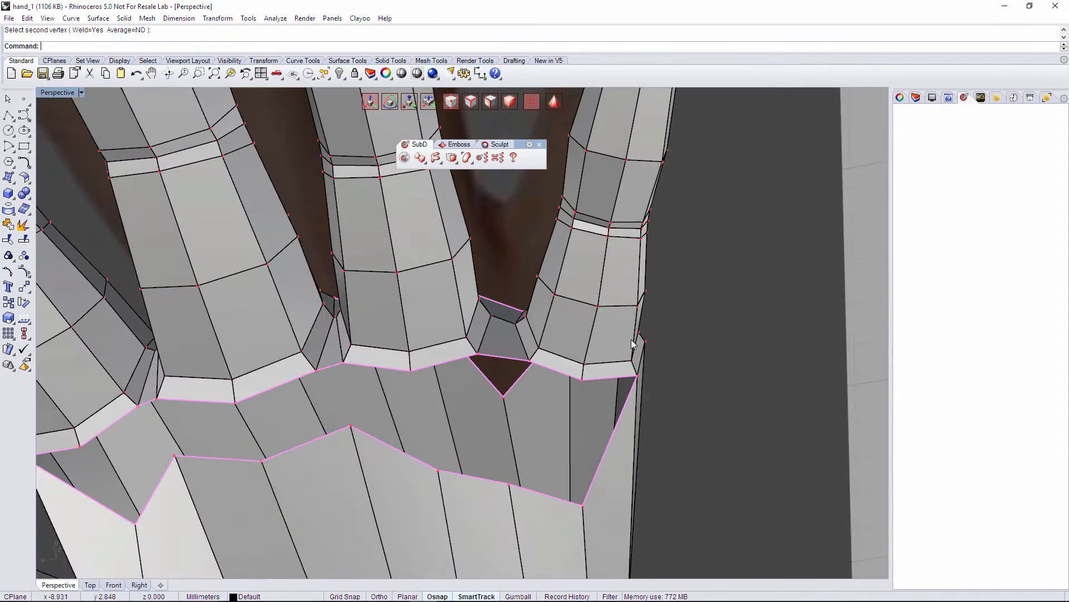
pyautogui.rightClick(590, 476)
pyautogui.click(582, 504)
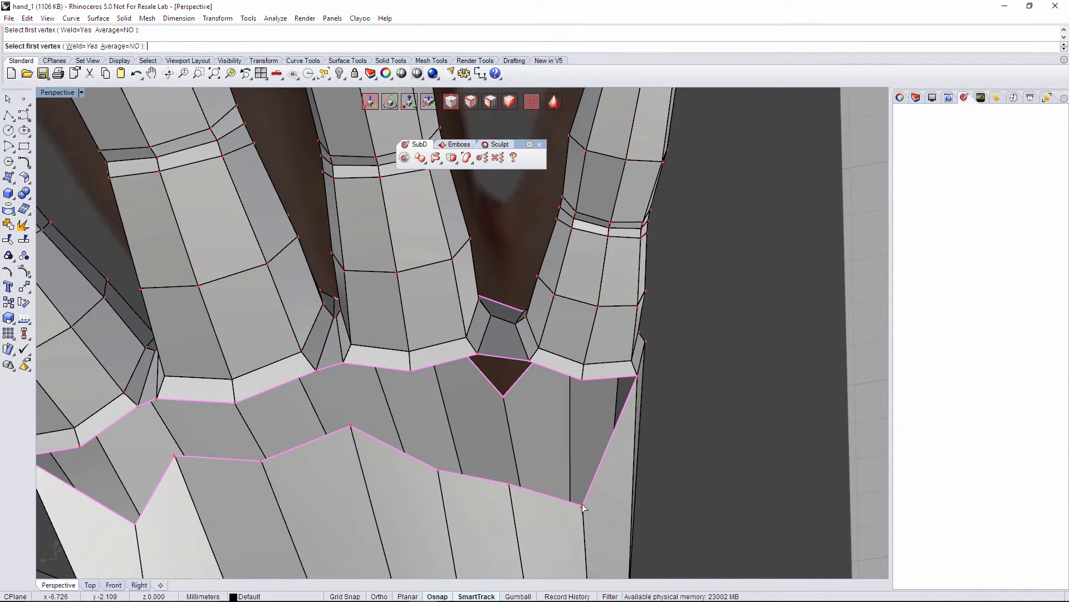
pyautogui.click(581, 380)
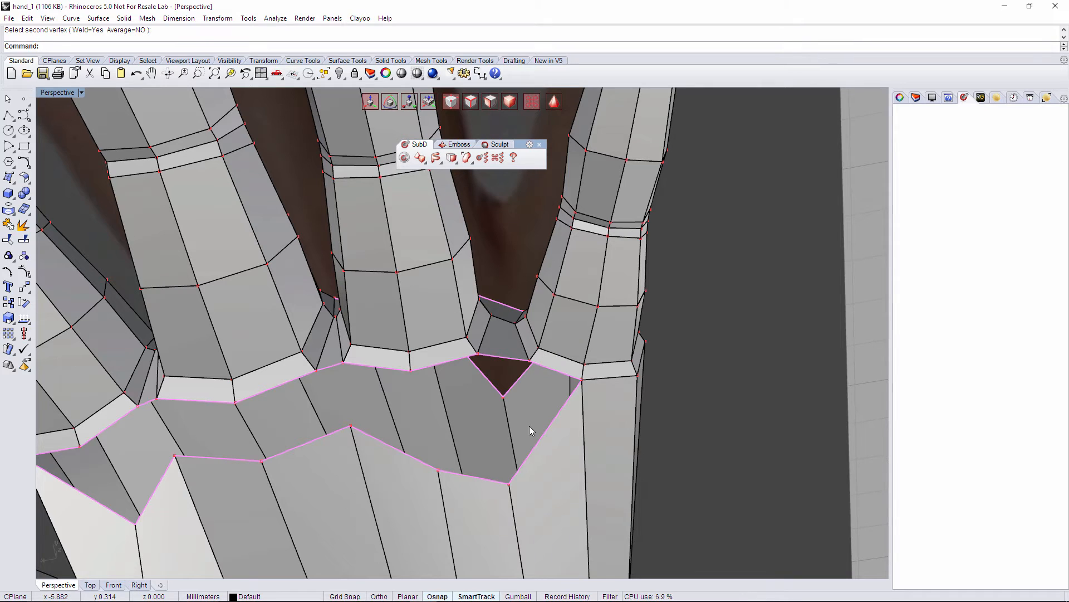
pyautogui.rightClick(415, 439)
pyautogui.moveTo(415, 439); pyautogui.dragTo(429, 411, button='right')
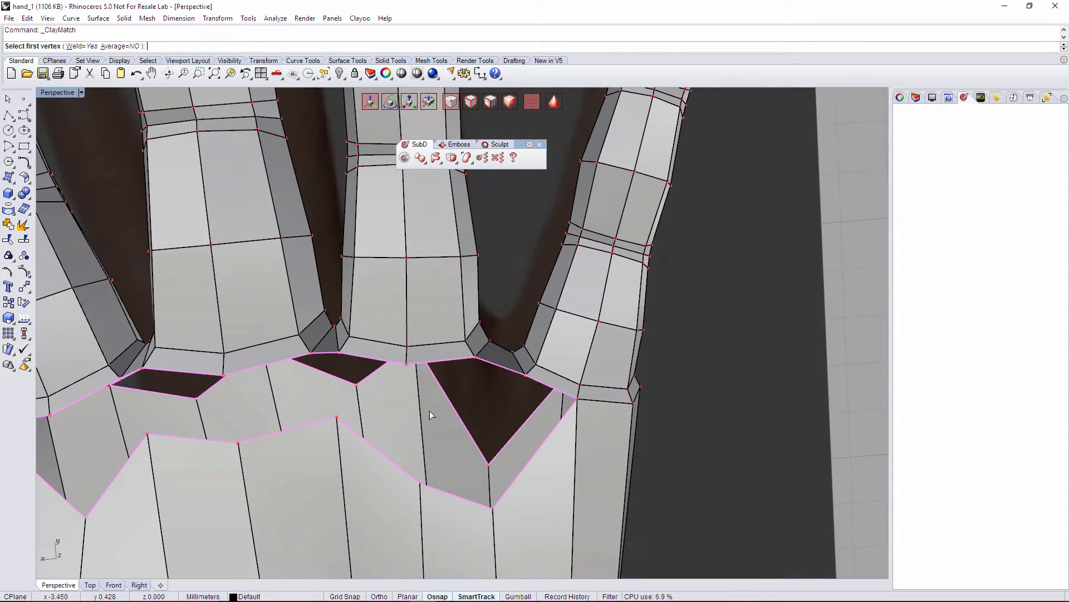
pyautogui.click(421, 484)
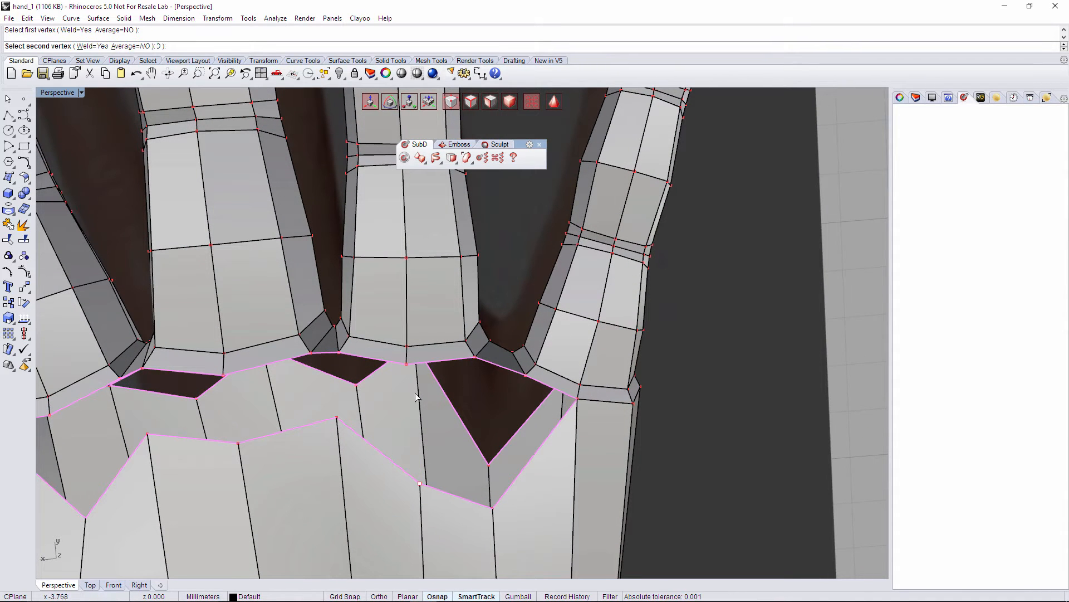
pyautogui.click(407, 365)
# Match and weld the palm's underside border vertex to the lower middle vertex of the middle finger base.
pyautogui.moveTo(415, 376); pyautogui.dragTo(569, 392, button='right')
pyautogui.rightClick(369, 380)
pyautogui.click(371, 389)
pyautogui.click(369, 322)
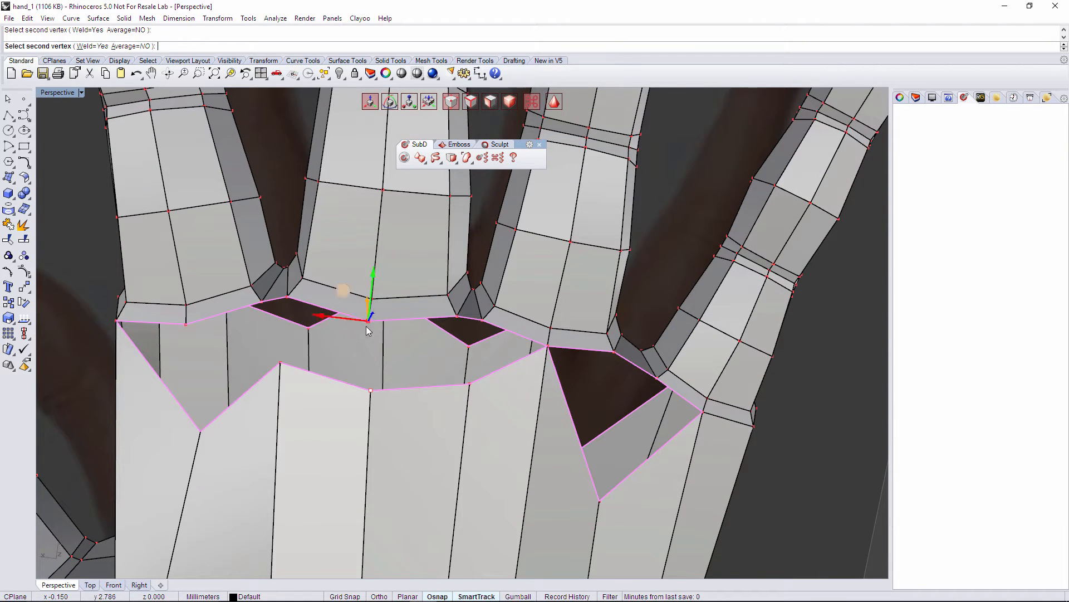
# Match and weld the palm's underside border vertex to the lower middle vertex of the index finger base.
pyautogui.keyDown('shift'); pyautogui.moveTo(160, 411); pyautogui.dragTo(342, 391, button='right'); pyautogui.keyUp('shift')
pyautogui.rightClick(356, 387)
pyautogui.click(379, 411)
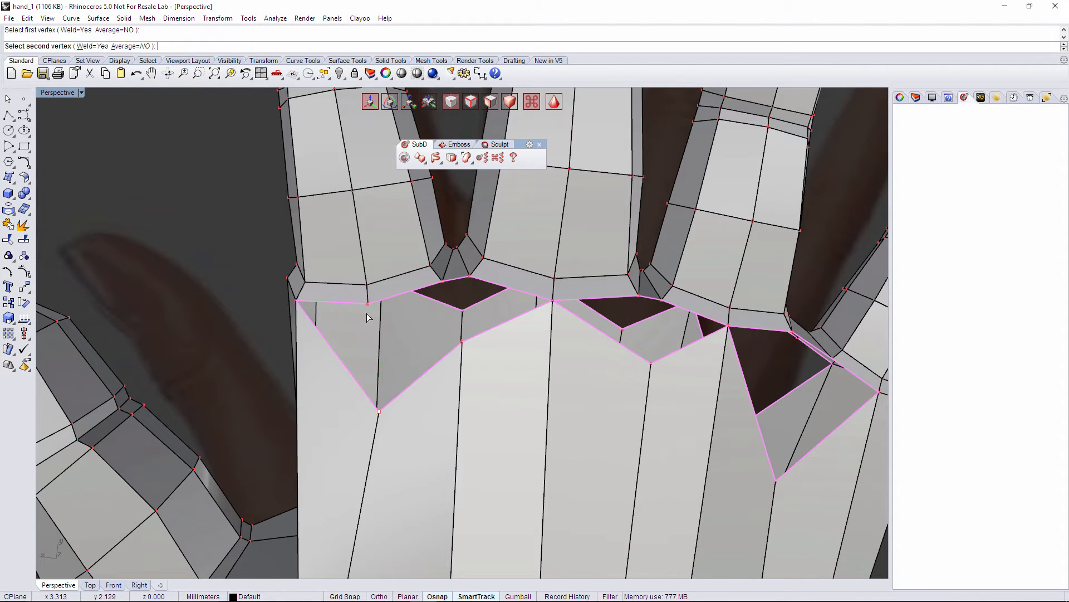
pyautogui.click(367, 305)
pyautogui.moveTo(367, 305); pyautogui.dragTo(155, 522, button='right')
# In the Top view, move the outer corner vertices where the little finger meets the palm slightly down along the palm's side.
pyautogui.click(90, 584)
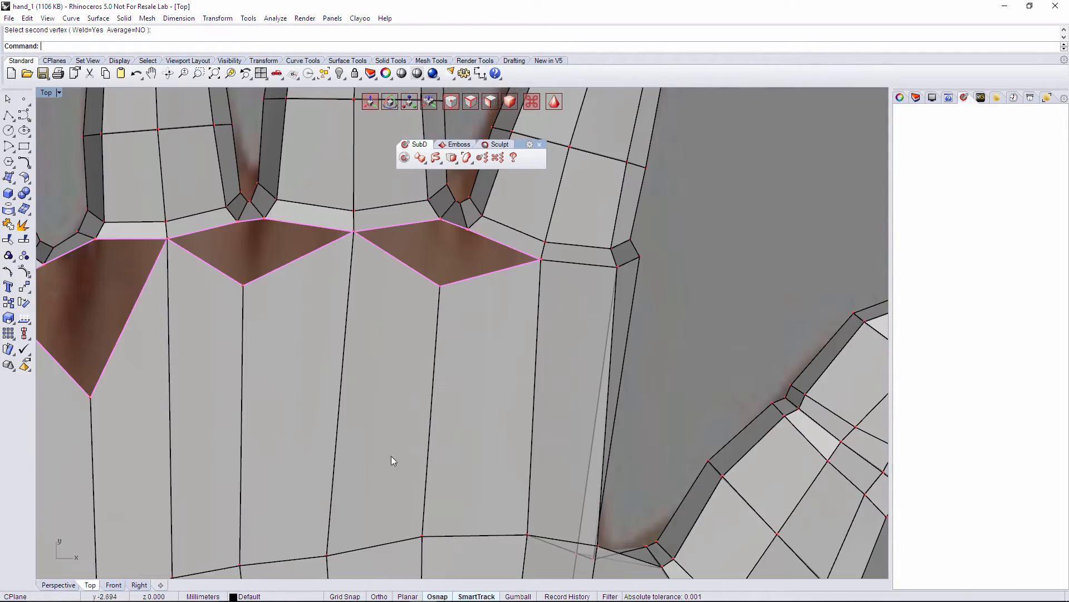
pyautogui.scroll(-3, 584, 323)
pyautogui.scroll(6, 328, 329)
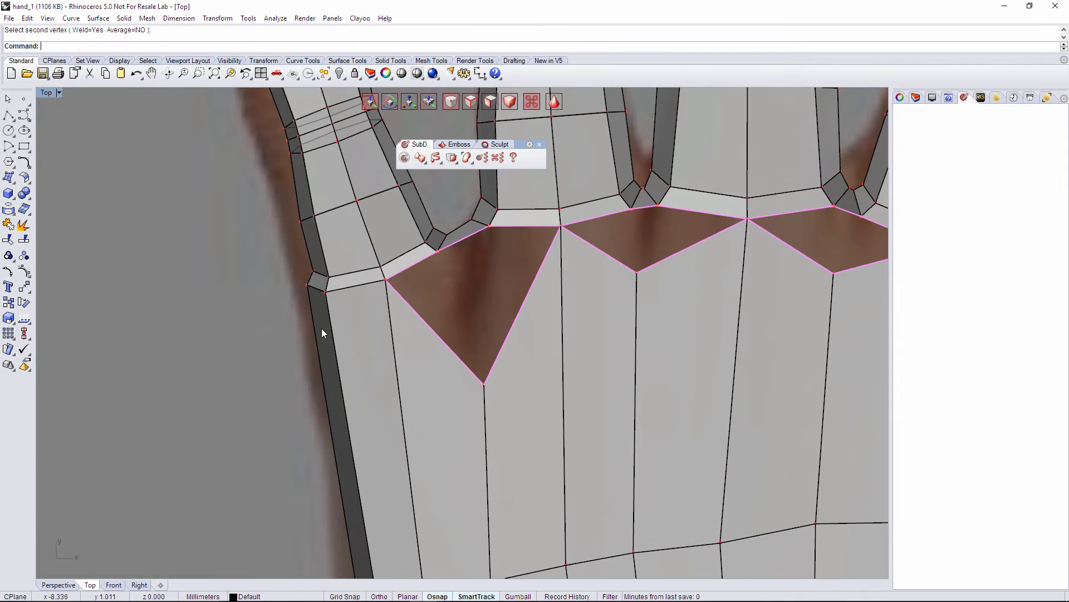
pyautogui.moveTo(291, 278); pyautogui.dragTo(321, 298)
pyautogui.moveTo(336, 261); pyautogui.dragTo(364, 286)
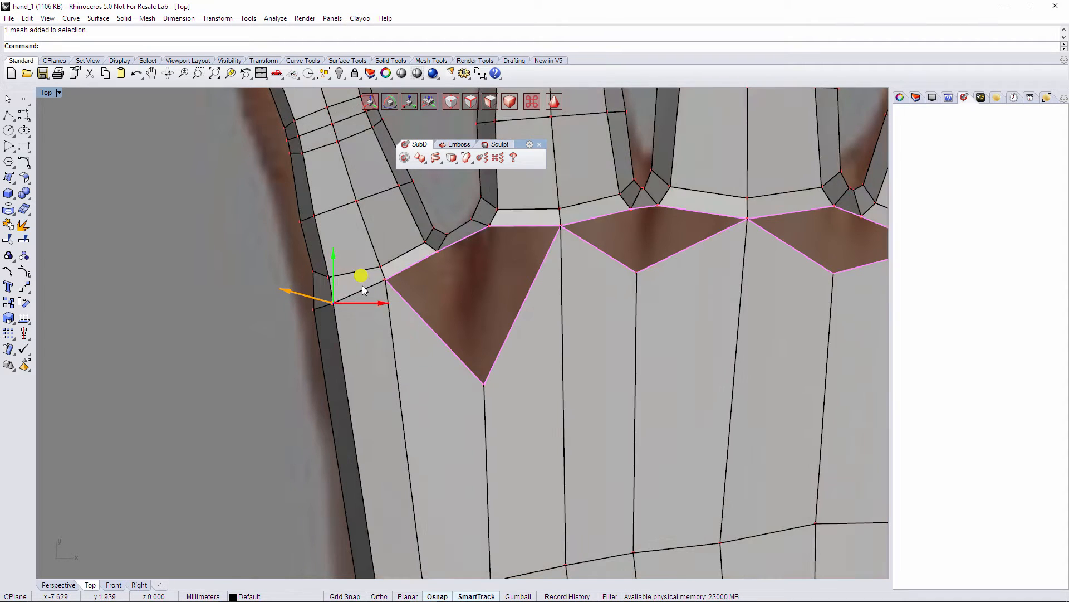
pyautogui.scroll(-3, 381, 319)
pyautogui.press('Escape')
pyautogui.scroll(3, 722, 314)
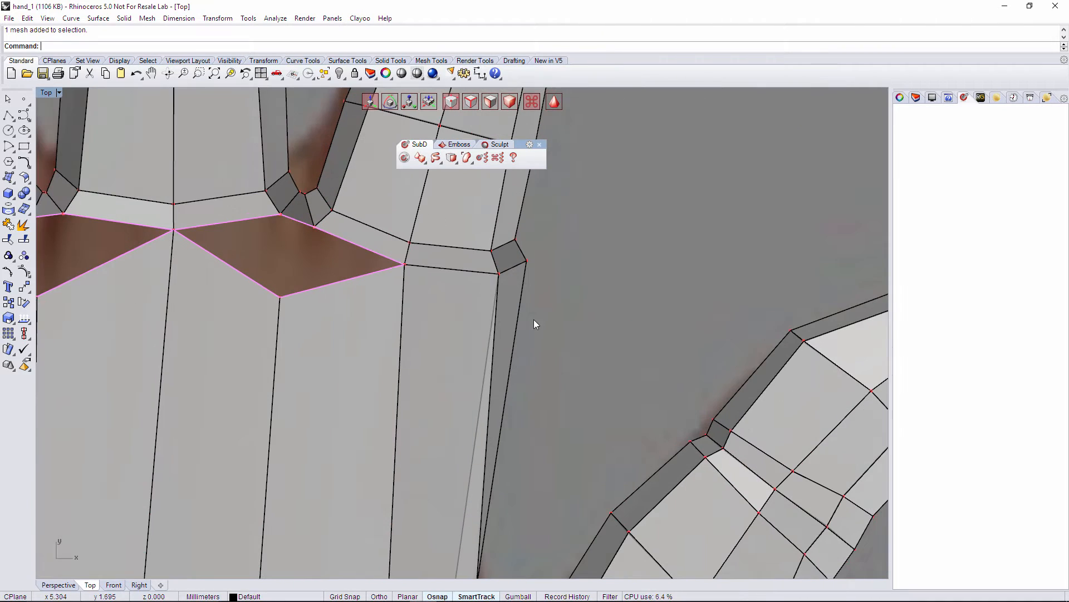
# Move the two outer corner vertices at the index finger base down and slightly inward to follow the palm's outline.
pyautogui.click(499, 274)
pyautogui.moveTo(517, 262); pyautogui.dragTo(518, 270)
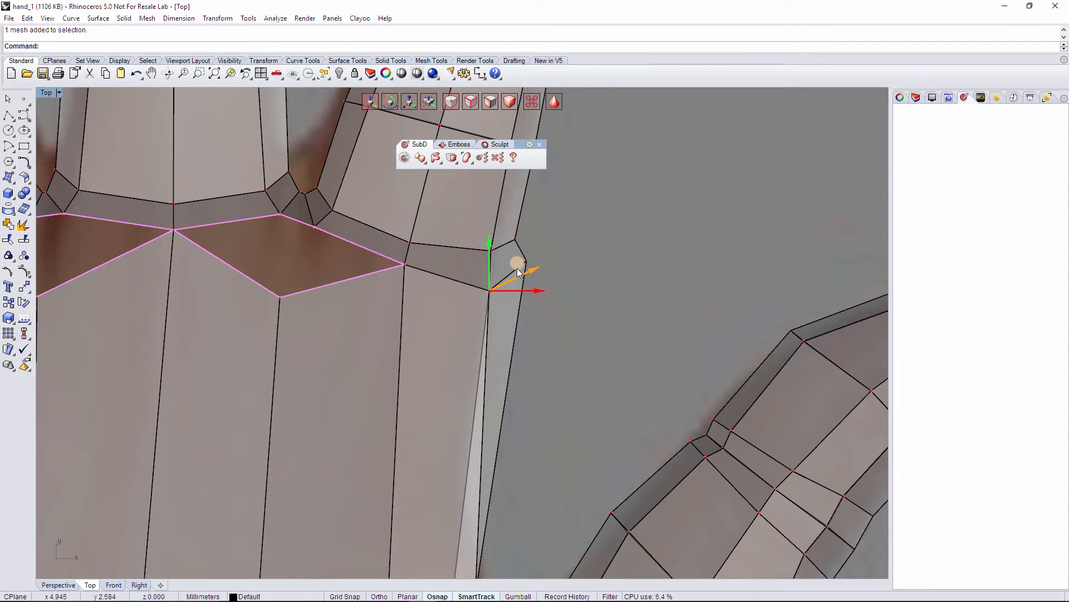
pyautogui.press('Escape')
pyautogui.click(526, 260)
pyautogui.moveTo(550, 237); pyautogui.dragTo(537, 252)
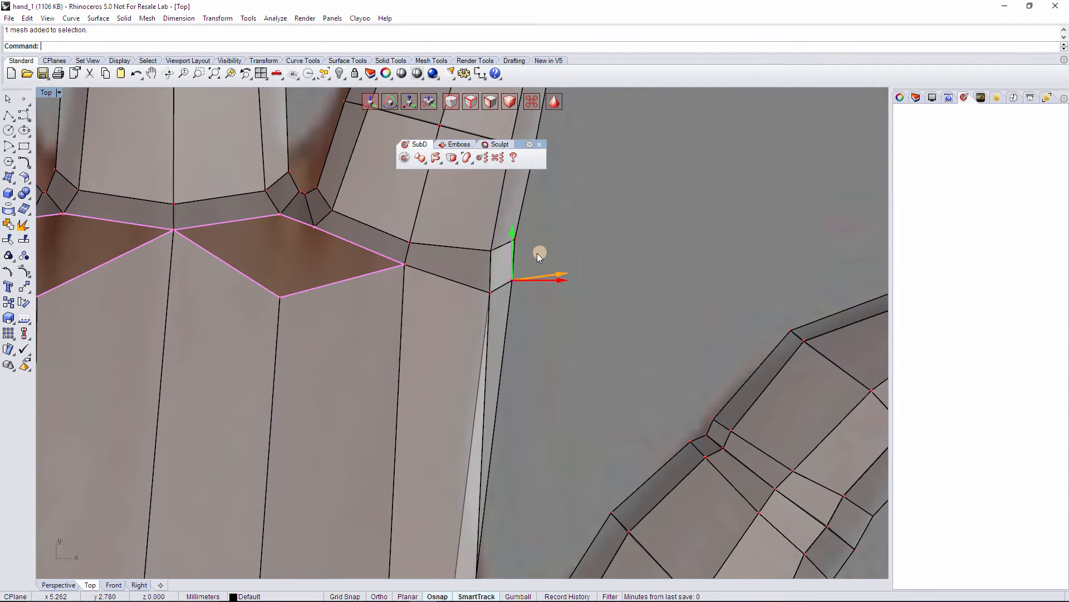
pyautogui.press('Escape')
pyautogui.scroll(-8, 586, 272)
pyautogui.scroll(-8, 586, 272)
pyautogui.scroll(10, 586, 263)
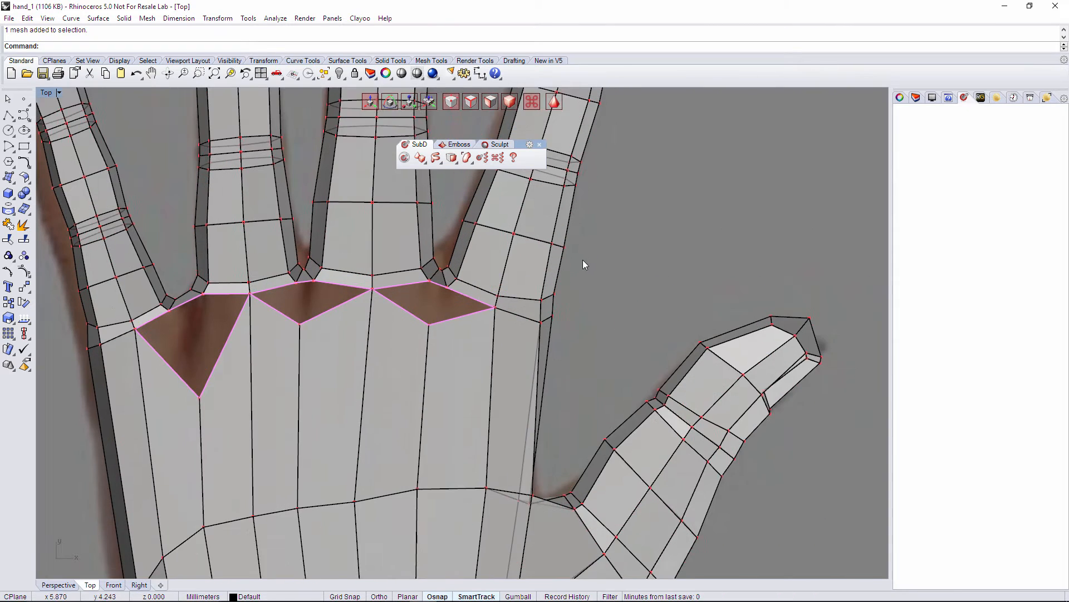
# Move the palm border vertices facing the three finger gaps to shape the openings, raising the little-ring one close to the finger bases.
pyautogui.moveTo(374, 339); pyautogui.dragTo(474, 351, button='right')
pyautogui.moveTo(341, 377); pyautogui.dragTo(389, 378, button='right')
pyautogui.click(341, 411)
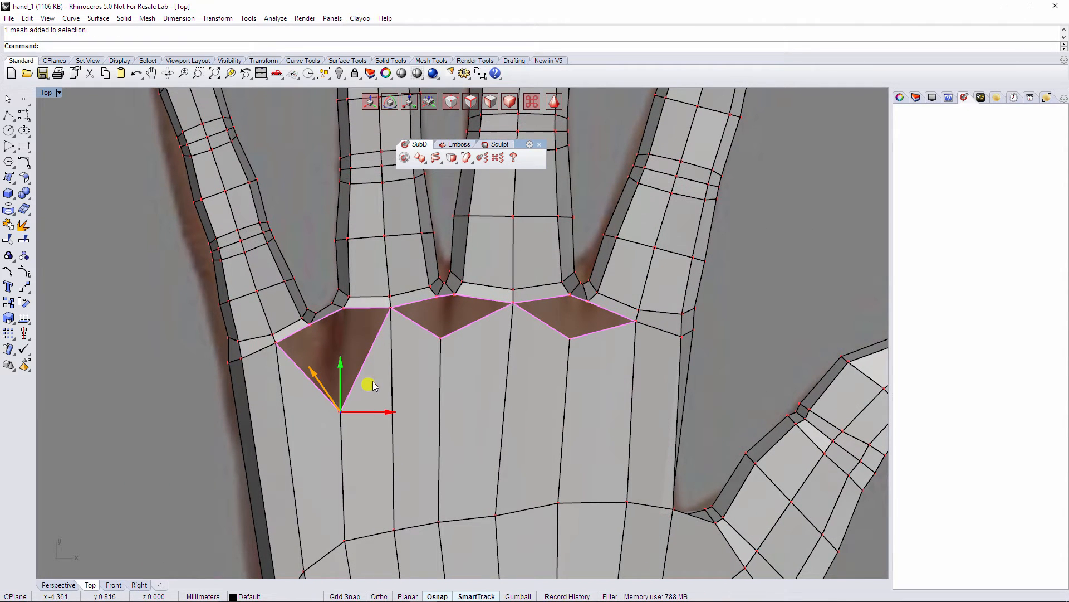
pyautogui.moveTo(370, 382); pyautogui.dragTo(361, 332)
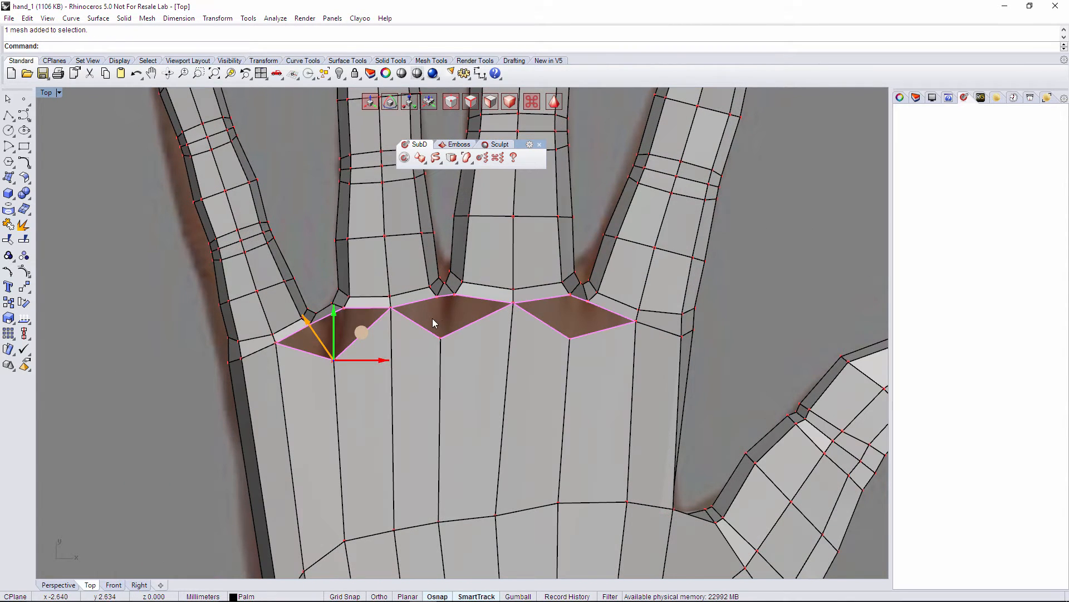
pyautogui.click(440, 337)
pyautogui.moveTo(469, 309); pyautogui.dragTo(477, 306)
pyautogui.moveTo(552, 322); pyautogui.dragTo(575, 351)
pyautogui.moveTo(595, 312); pyautogui.dragTo(599, 308)
pyautogui.press('Escape')
pyautogui.scroll(3, 434, 338)
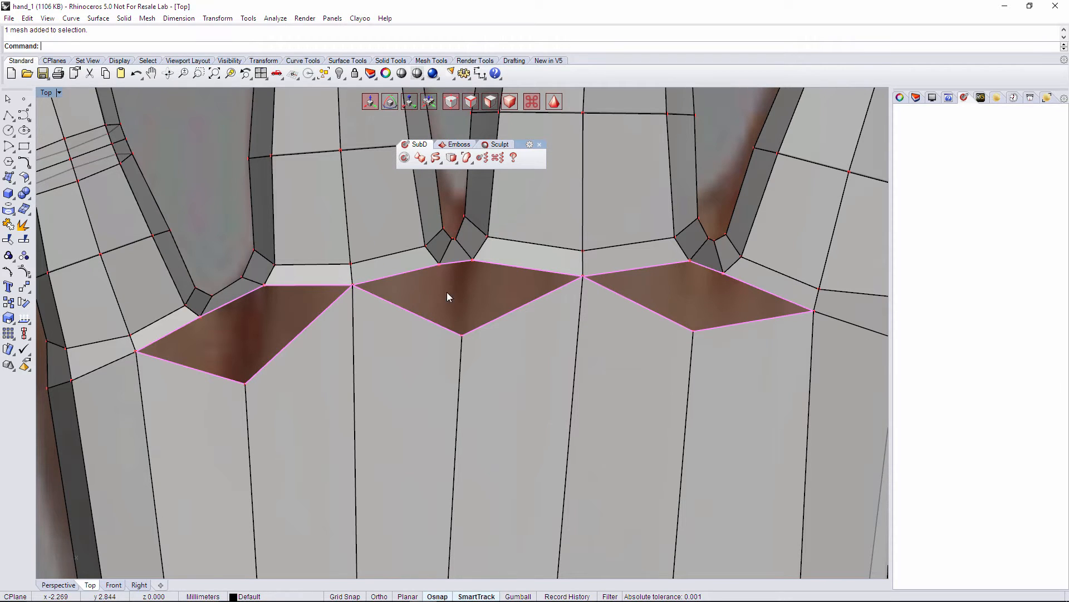
pyautogui.scroll(1, 446, 293)
pyautogui.click(390, 273)
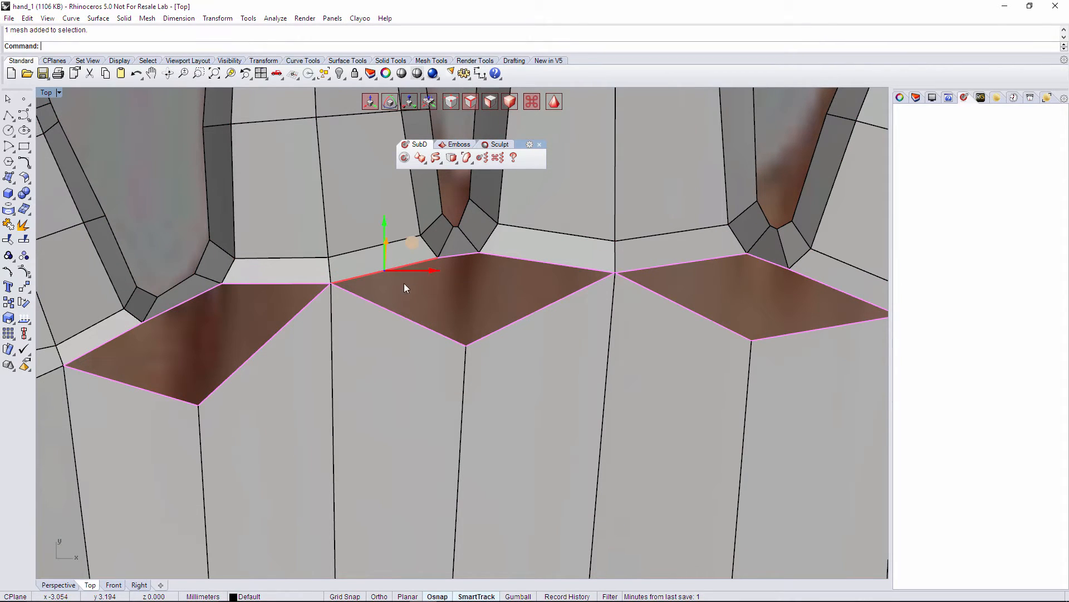
pyautogui.keyDown('shift'); pyautogui.click(404, 318); pyautogui.keyUp('shift')
# In the Perspective view, try adding a face between the index finger base and the palm border at the index-middle gap.
pyautogui.click(62, 583)
pyautogui.moveTo(356, 468); pyautogui.dragTo(639, 474, button='right')
pyautogui.click(640, 473)
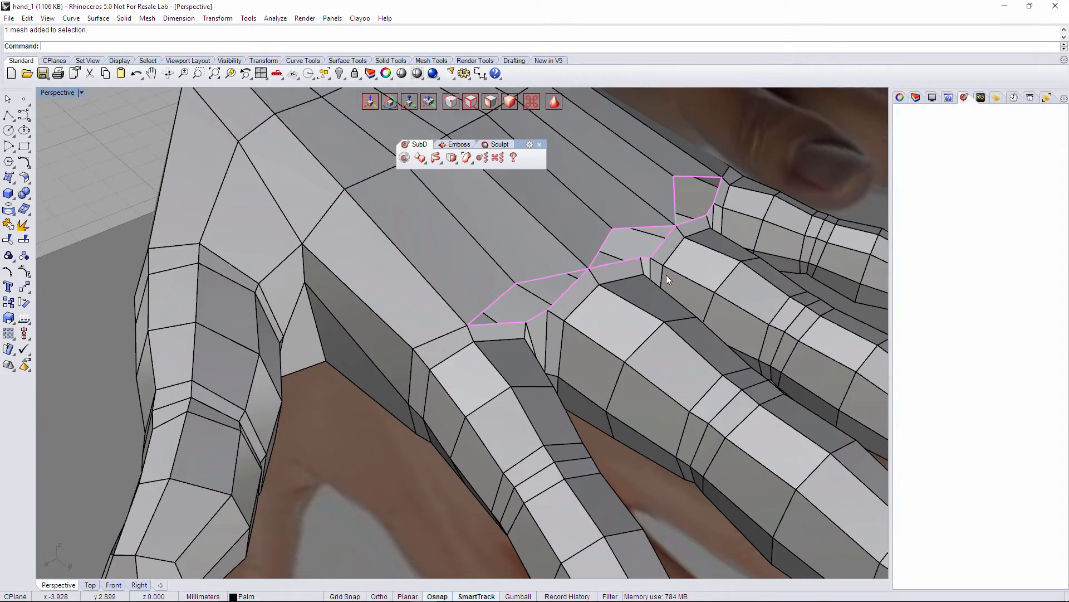
pyautogui.scroll(5, 666, 275)
pyautogui.moveTo(577, 312); pyautogui.dragTo(535, 339, button='right')
pyautogui.keyDown('shift'); pyautogui.moveTo(403, 313); pyautogui.dragTo(485, 273, button='right'); pyautogui.keyUp('shift')
pyautogui.keyDown('ctrl'); pyautogui.keyDown('shift'); pyautogui.click(369, 286); pyautogui.keyUp('shift'); pyautogui.keyUp('ctrl')
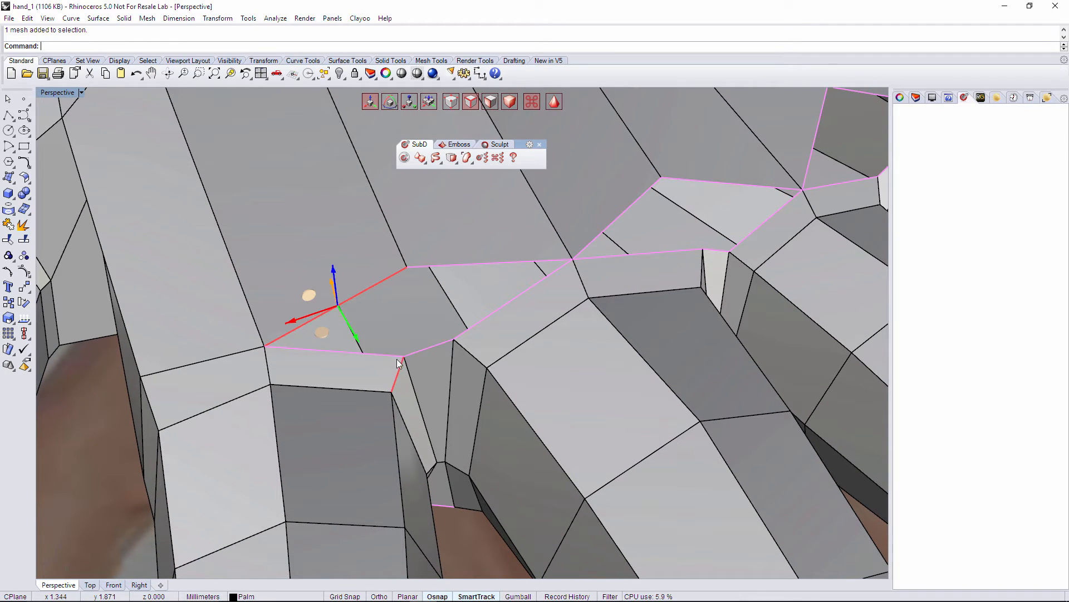
pyautogui.keyDown('shift'); pyautogui.click(394, 355); pyautogui.keyUp('shift')
pyautogui.rightClick(428, 347)
# Try closing the rest of the index-middle gap with two more faces, and undo all the faces added there.
pyautogui.click(487, 322)
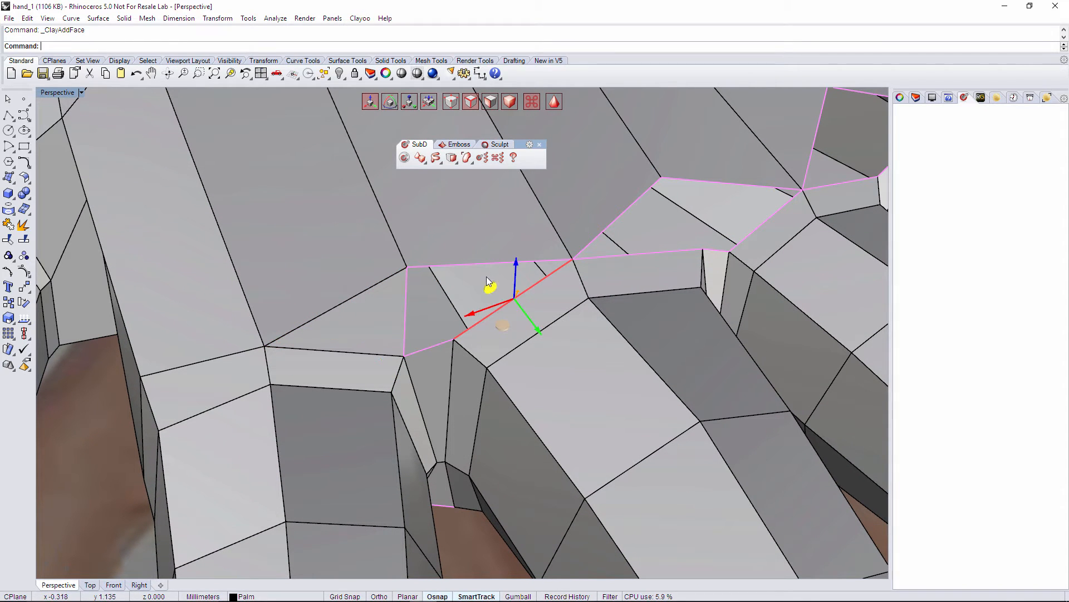
pyautogui.keyDown('shift'); pyautogui.click(486, 264); pyautogui.keyUp('shift')
pyautogui.rightClick(483, 271)
pyautogui.click(427, 346)
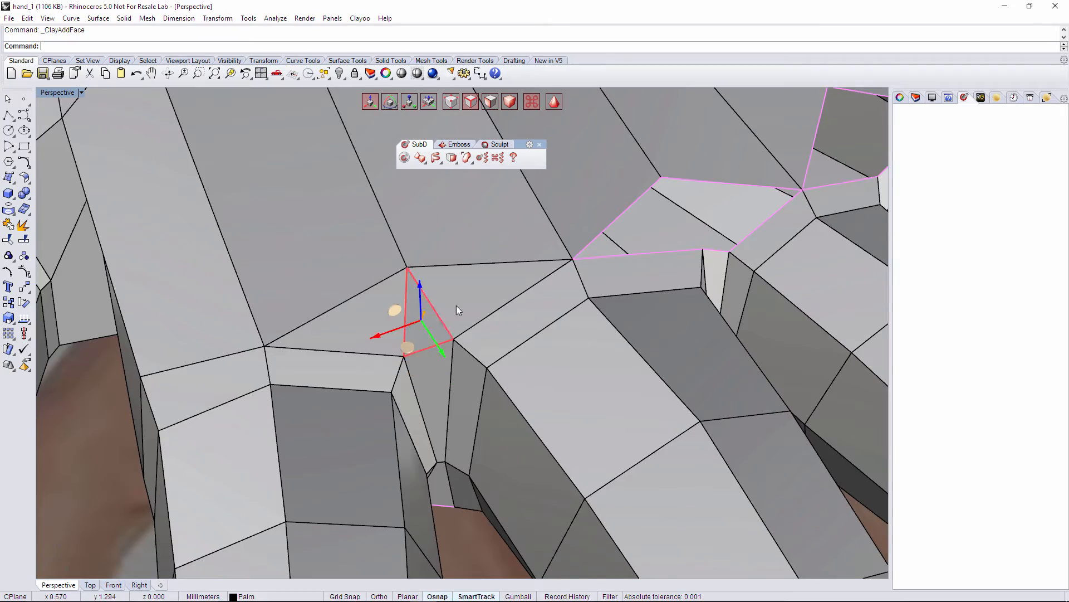
pyautogui.moveTo(456, 306); pyautogui.dragTo(505, 388, button='right')
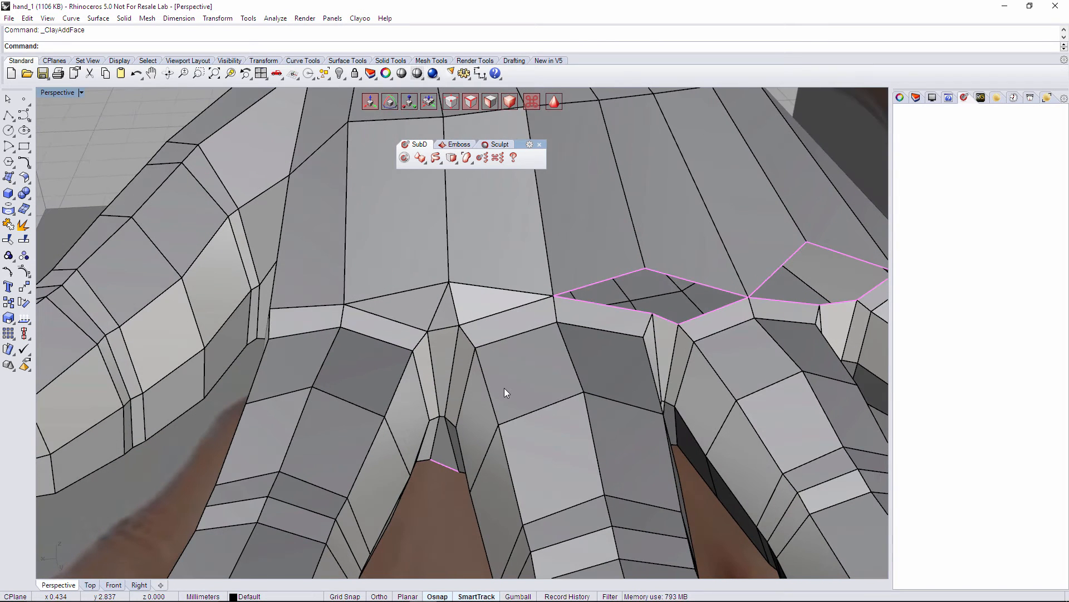
pyautogui.hotkey('ctrl', 'z')
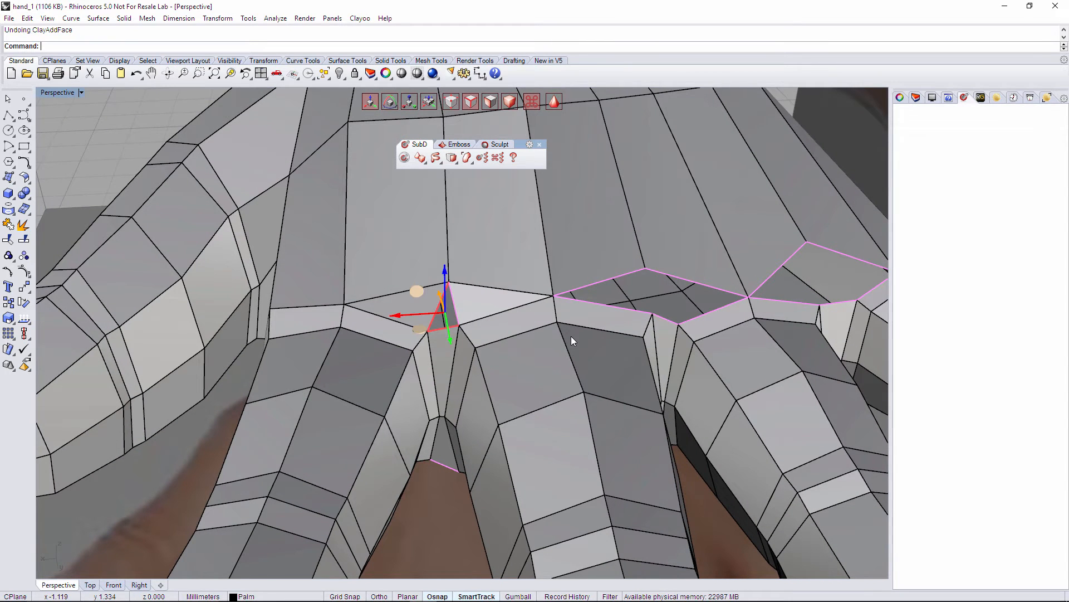
# Divide the web between the index and middle fingers lengthwise through its middle.
pyautogui.click(455, 460)
pyautogui.moveTo(456, 460); pyautogui.dragTo(409, 299, button='right')
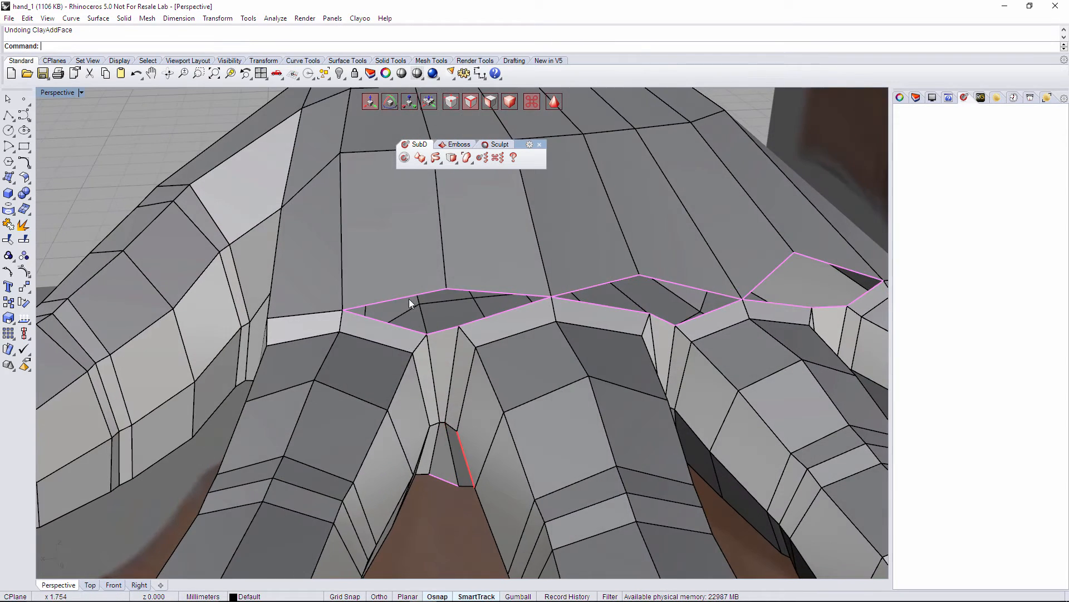
pyautogui.press('d')
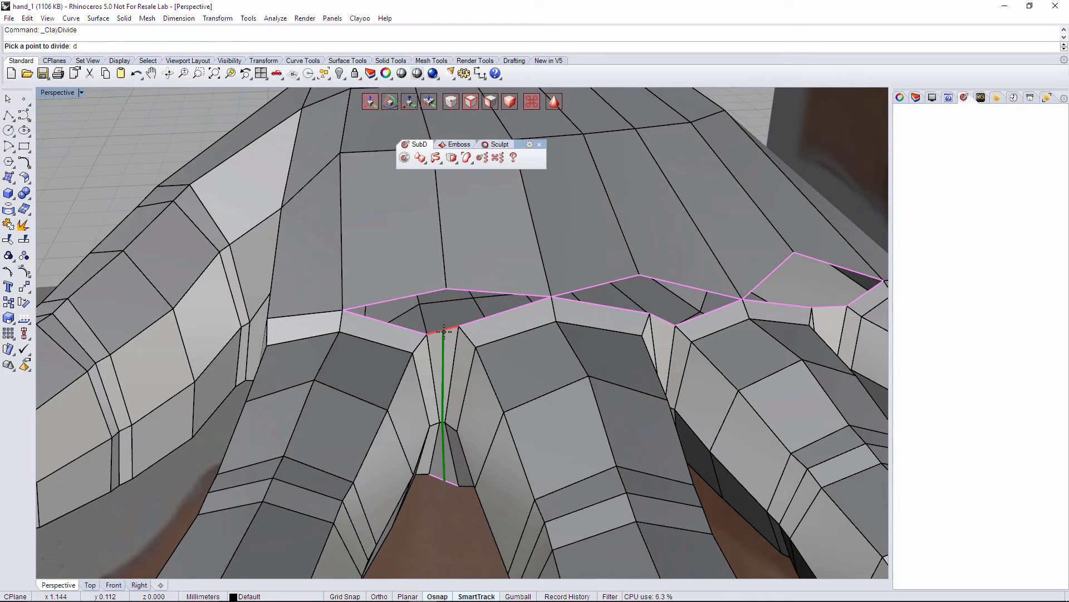
pyautogui.click(444, 331)
# Divide the middle-ring and ring-little finger webs lengthwise through their middles.
pyautogui.moveTo(444, 331); pyautogui.dragTo(585, 400, button='right')
pyautogui.moveTo(623, 355); pyautogui.dragTo(633, 341, button='right')
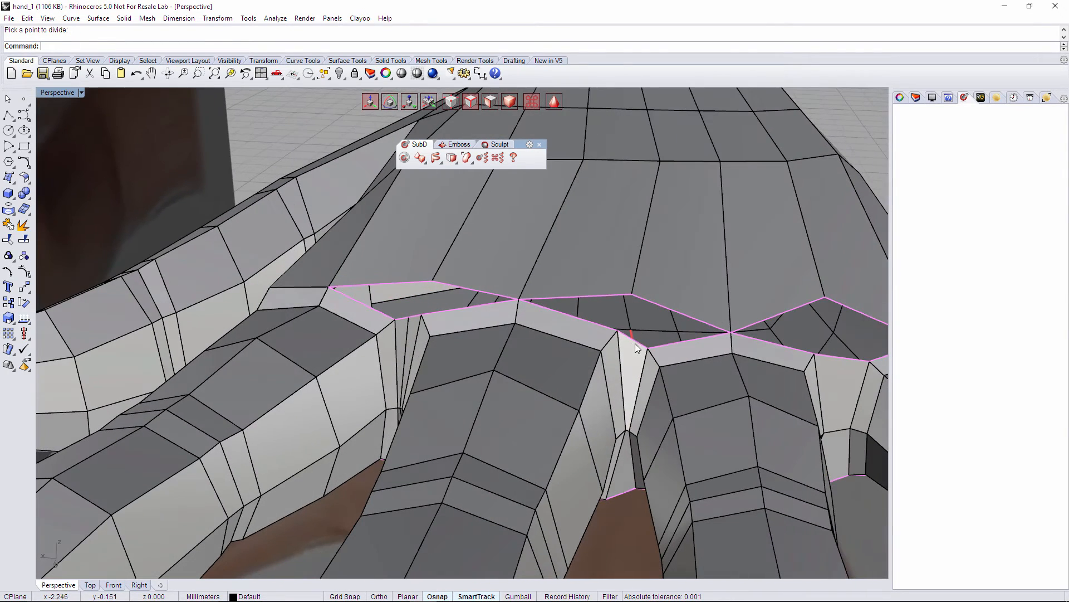
pyautogui.press('d')
pyautogui.moveTo(708, 399); pyautogui.dragTo(552, 465, button='right')
pyautogui.click(710, 367)
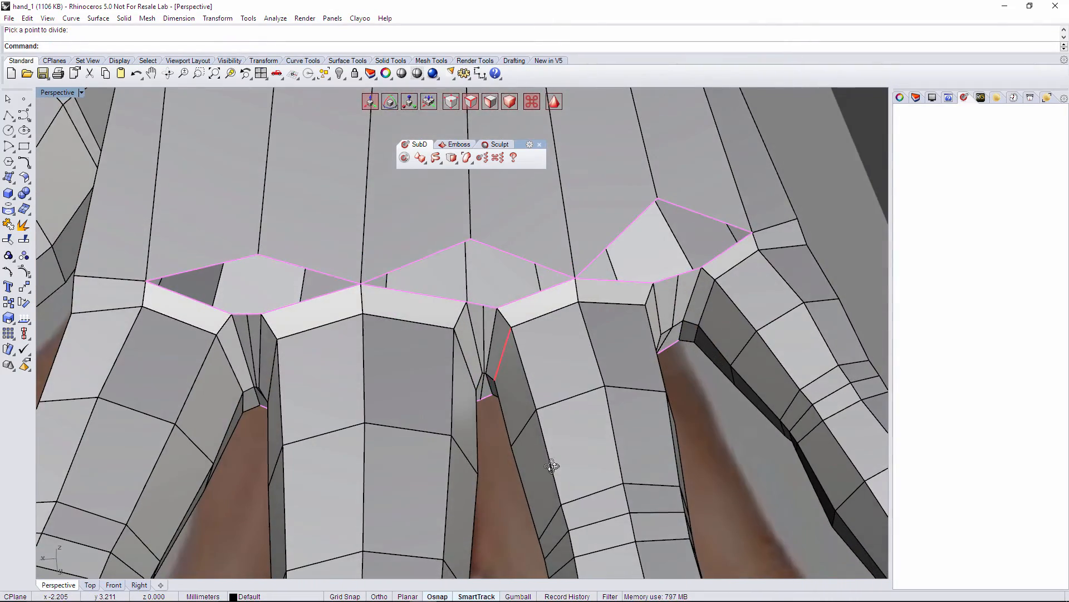
# Move the middle edge of the index-middle web slightly toward the palm.
pyautogui.moveTo(336, 413); pyautogui.dragTo(465, 449, button='right')
pyautogui.click(402, 422)
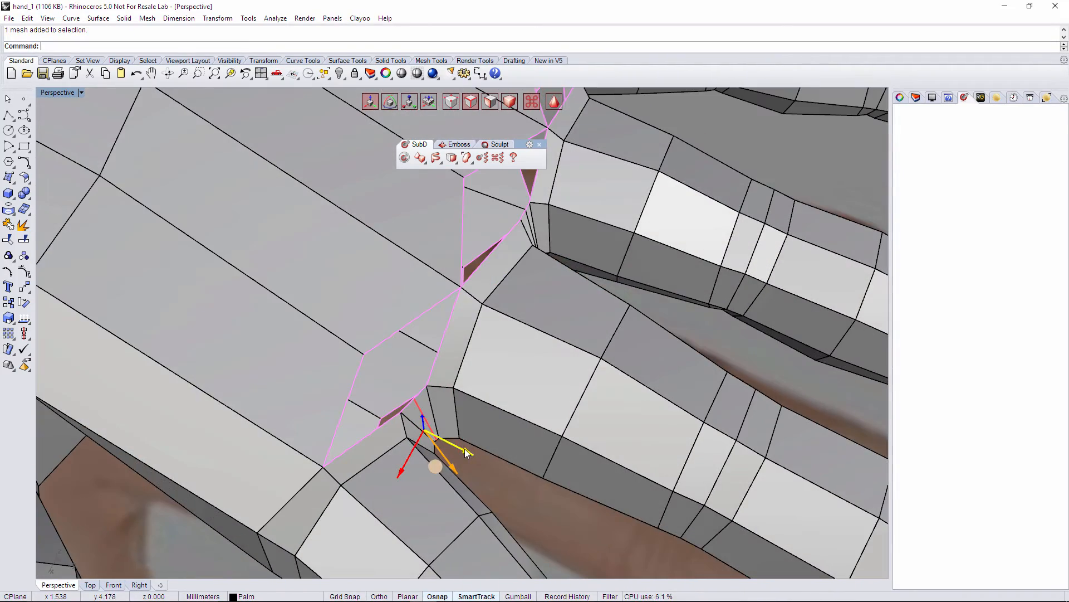
pyautogui.moveTo(465, 449); pyautogui.dragTo(459, 447)
pyautogui.click(515, 483)
# Fill the opening between the palm and the index-middle web with two faces built from its facing border edges.
pyautogui.moveTo(434, 356); pyautogui.dragTo(380, 357, button='right')
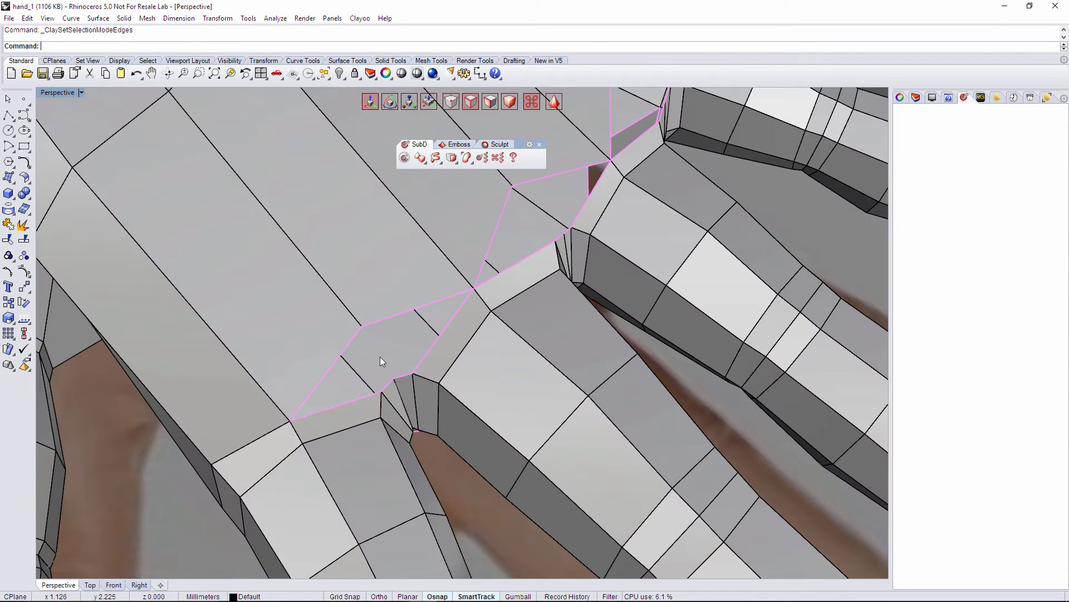
pyautogui.click(392, 386)
pyautogui.keyDown('shift'); pyautogui.click(347, 341); pyautogui.keyUp('shift')
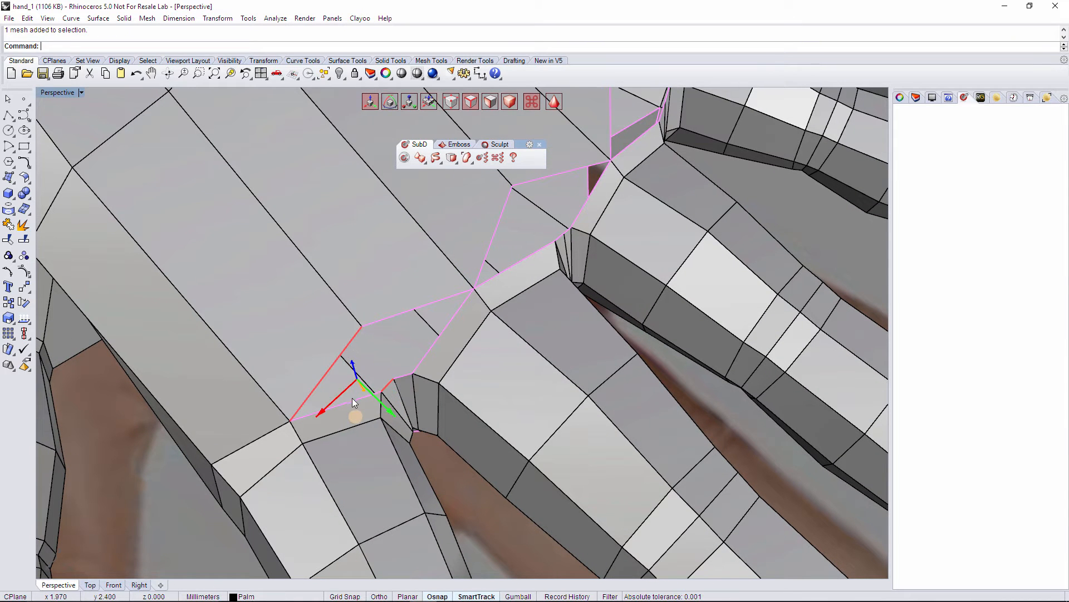
pyautogui.press('f')
pyautogui.moveTo(460, 368); pyautogui.dragTo(382, 432, button='right')
pyautogui.click(382, 433)
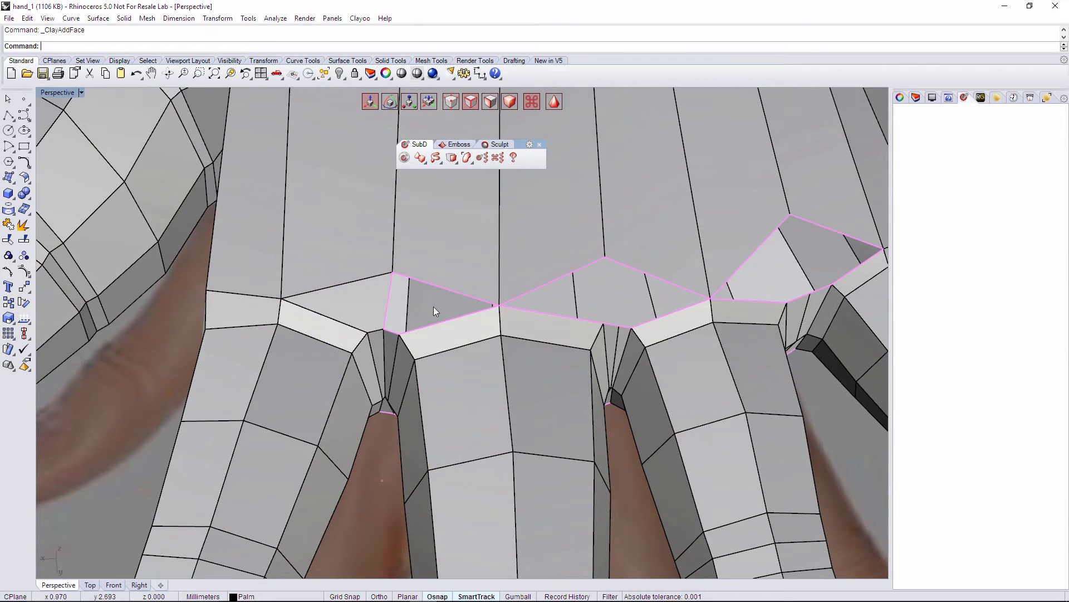
pyautogui.click(440, 289)
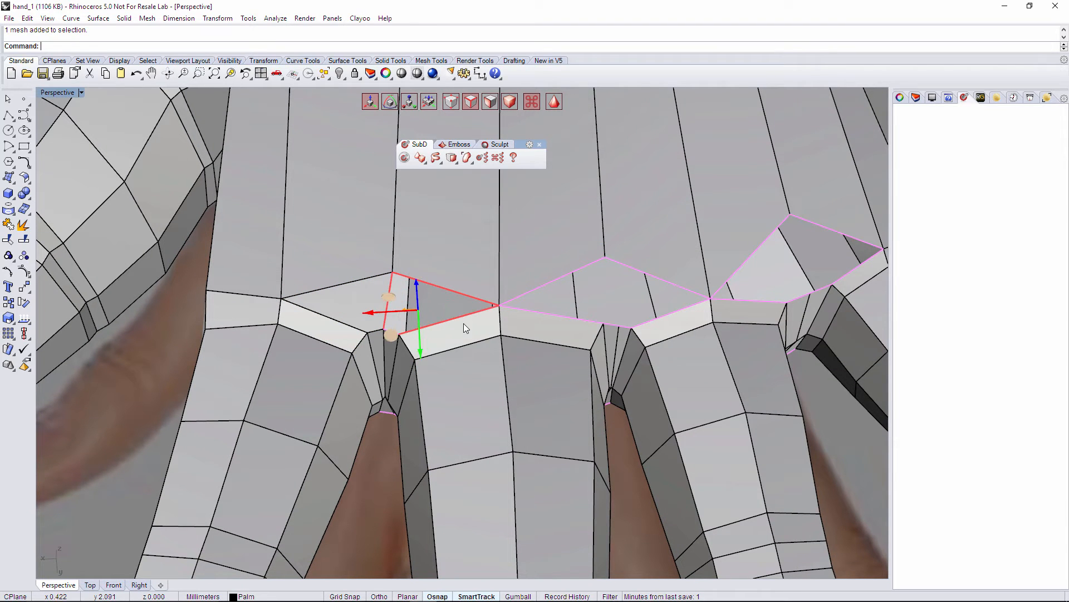
pyautogui.press('f')
pyautogui.press('Escape')
# Move the middle edge of the middle-ring web slightly toward the palm.
pyautogui.moveTo(633, 397); pyautogui.dragTo(624, 359, button='right')
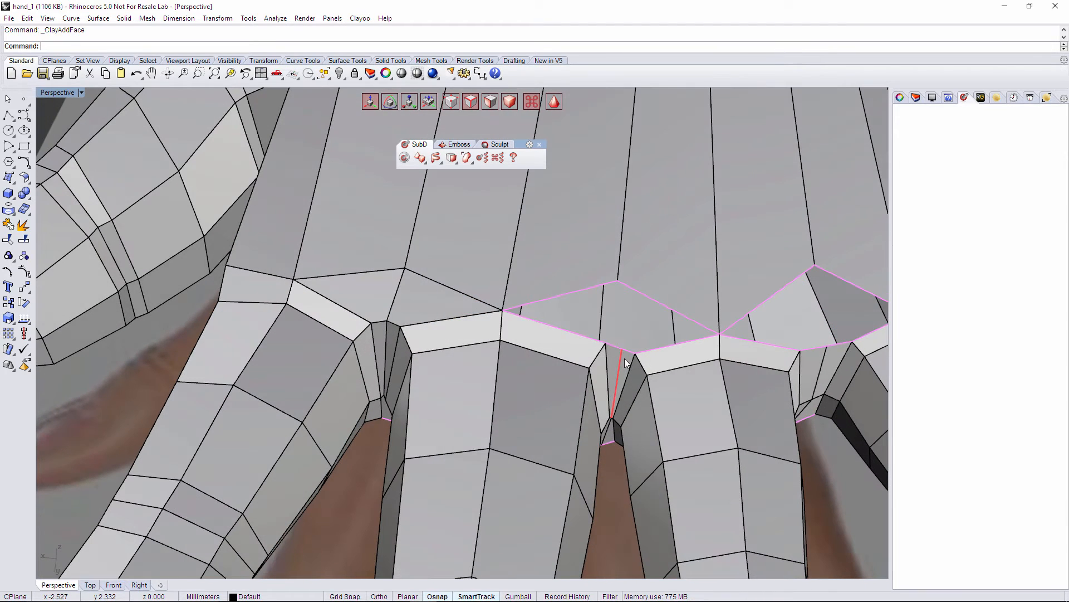
pyautogui.click(617, 383)
pyautogui.moveTo(607, 429); pyautogui.dragTo(613, 440, button='right')
pyautogui.moveTo(611, 417); pyautogui.dragTo(610, 412)
pyautogui.click(620, 458)
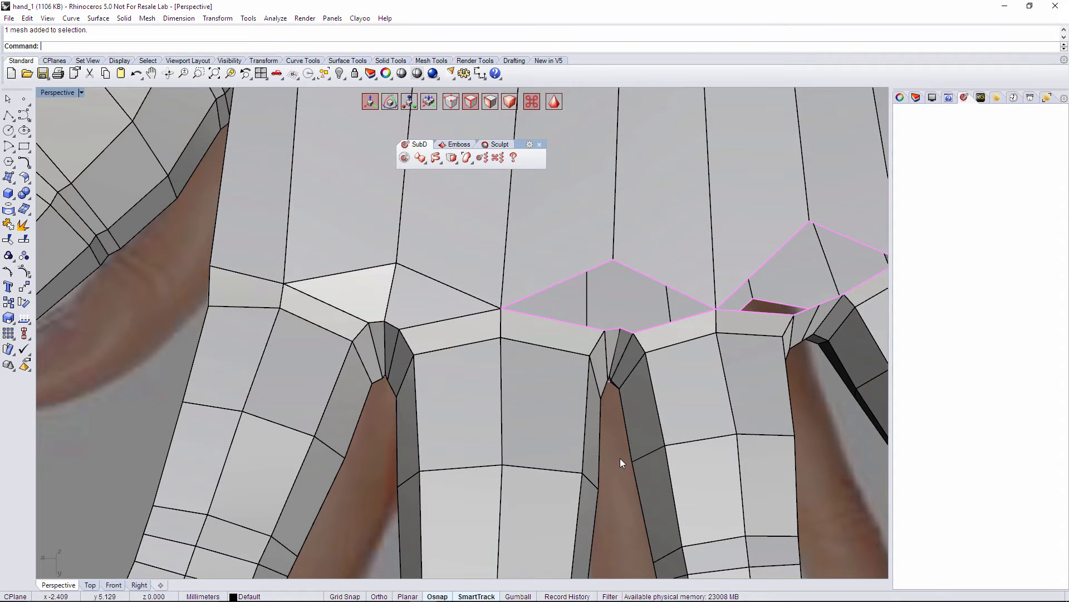
# Fill the opening between the palm and the middle-ring web with two faces built from its facing border edges.
pyautogui.moveTo(600, 395); pyautogui.dragTo(586, 342, button='right')
pyautogui.press('e')
pyautogui.click(577, 332)
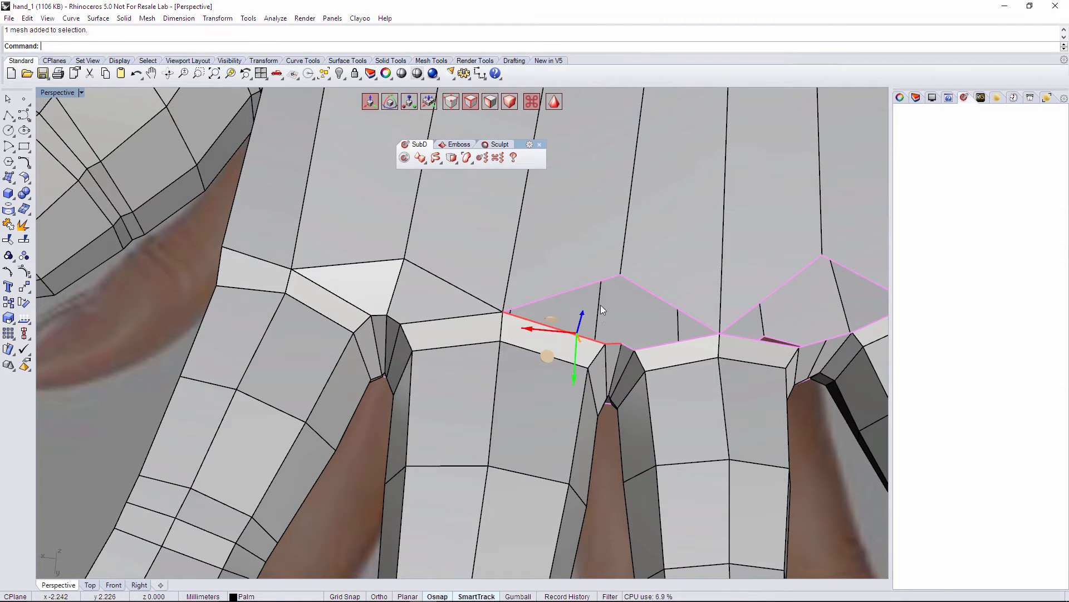
pyautogui.keyDown('shift'); pyautogui.click(591, 284); pyautogui.keyUp('shift')
pyautogui.rightClick(636, 325)
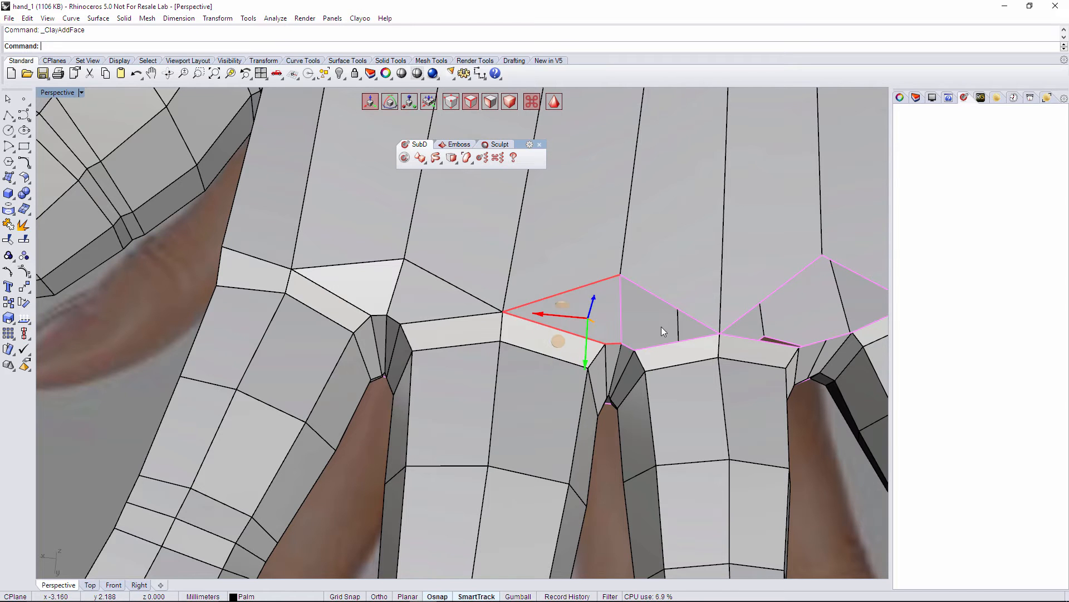
pyautogui.click(666, 299)
pyautogui.keyDown('shift'); pyautogui.click(626, 348); pyautogui.keyUp('shift')
pyautogui.rightClick(626, 348)
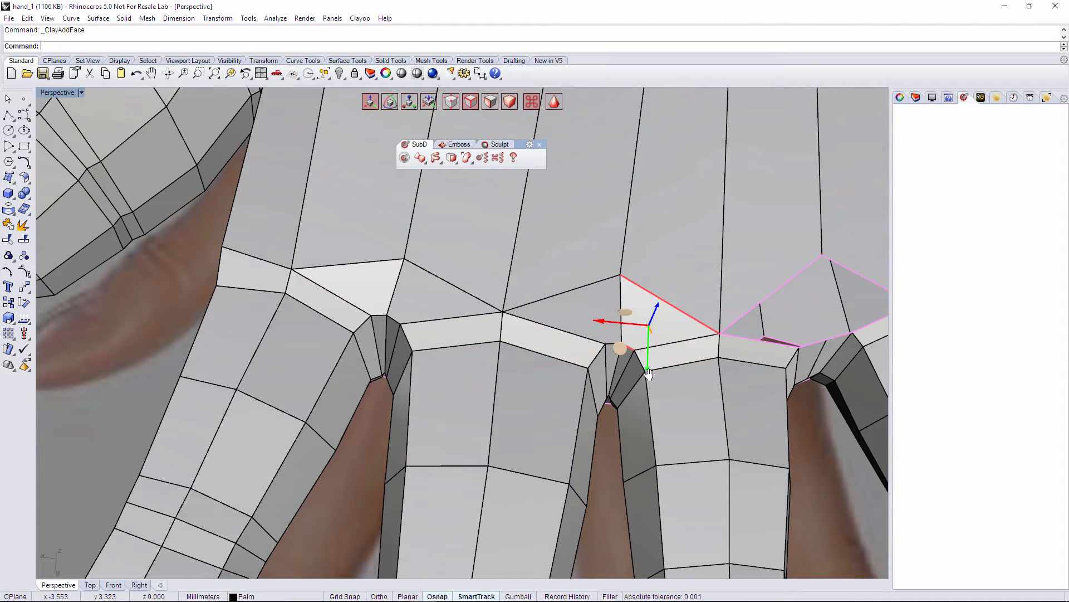
# Move the middle edge of the ring-little web slightly toward the palm.
pyautogui.write('a')
pyautogui.keyDown('shift'); pyautogui.moveTo(782, 443); pyautogui.dragTo(644, 394, button='right'); pyautogui.keyUp('shift')
pyautogui.click(716, 420)
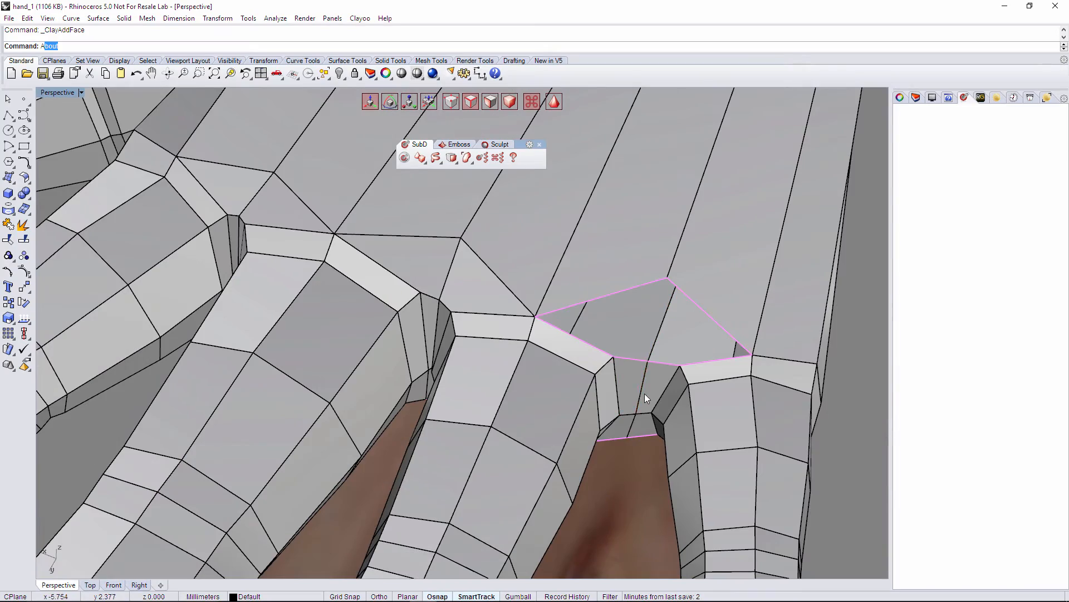
pyautogui.moveTo(663, 452); pyautogui.dragTo(669, 462, button='right')
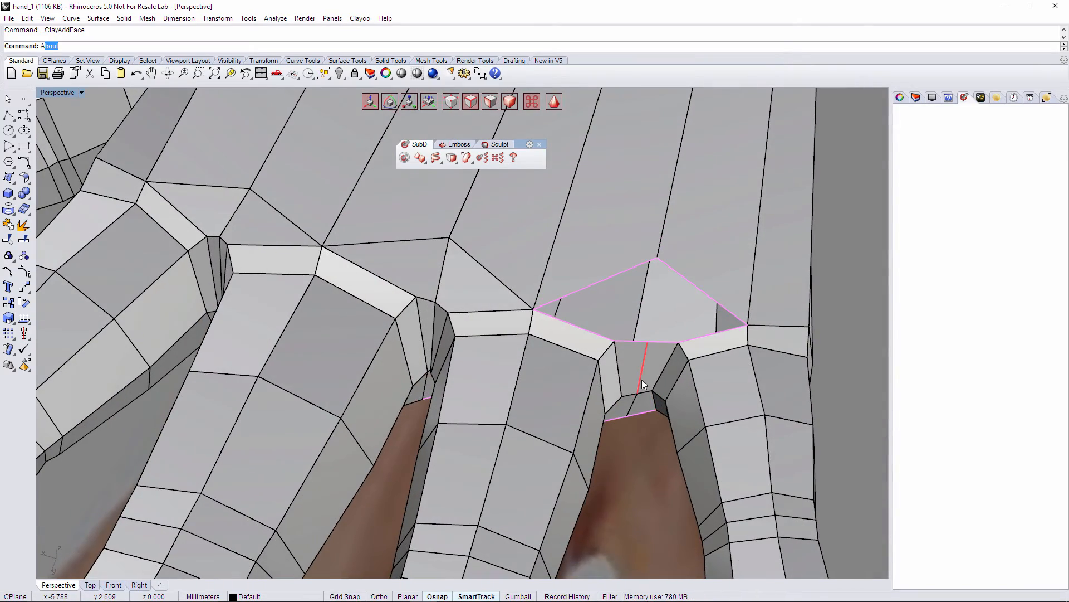
pyautogui.click(642, 379)
pyautogui.moveTo(646, 409); pyautogui.dragTo(616, 462, button='right')
pyautogui.press('Escape')
pyautogui.click(613, 462)
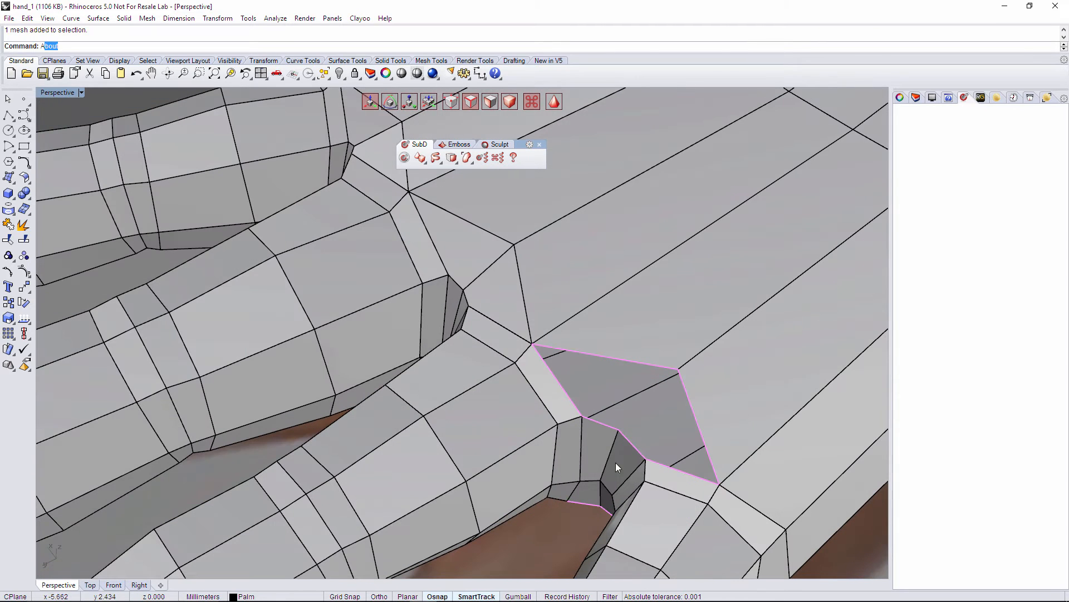
# Fill the opening between the back of the hand and the ring-little web with faces built from its border edges.
pyautogui.click(599, 422)
pyautogui.keyDown('shift'); pyautogui.click(613, 357); pyautogui.keyUp('shift')
pyautogui.keyDown('shift'); pyautogui.click(545, 366); pyautogui.keyUp('shift')
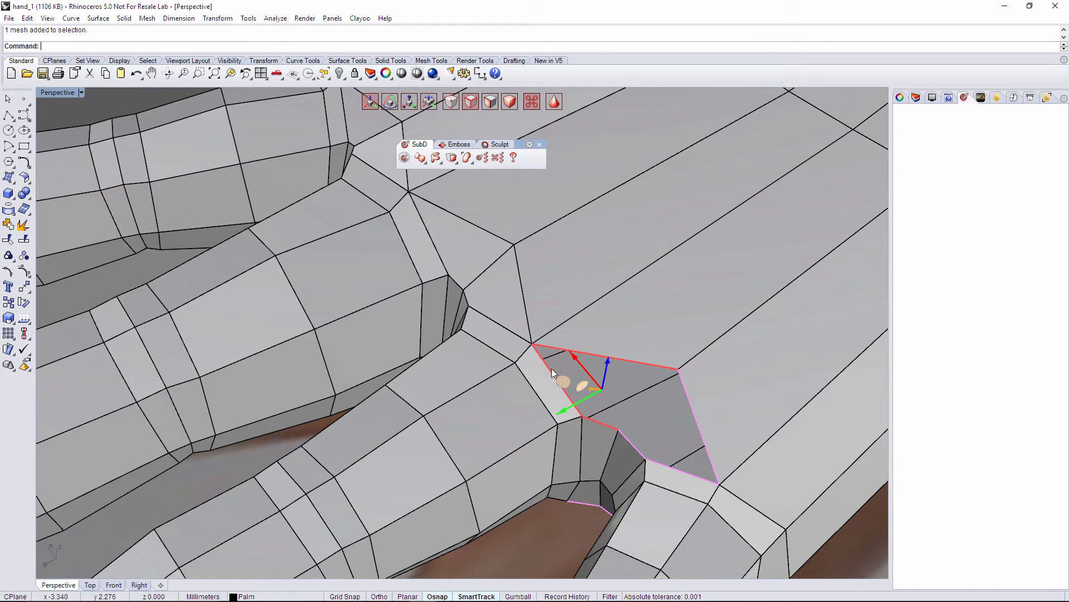
pyautogui.rightClick(552, 369)
pyautogui.moveTo(551, 369); pyautogui.dragTo(660, 350, button='right')
pyautogui.click(659, 383)
pyautogui.click(720, 355)
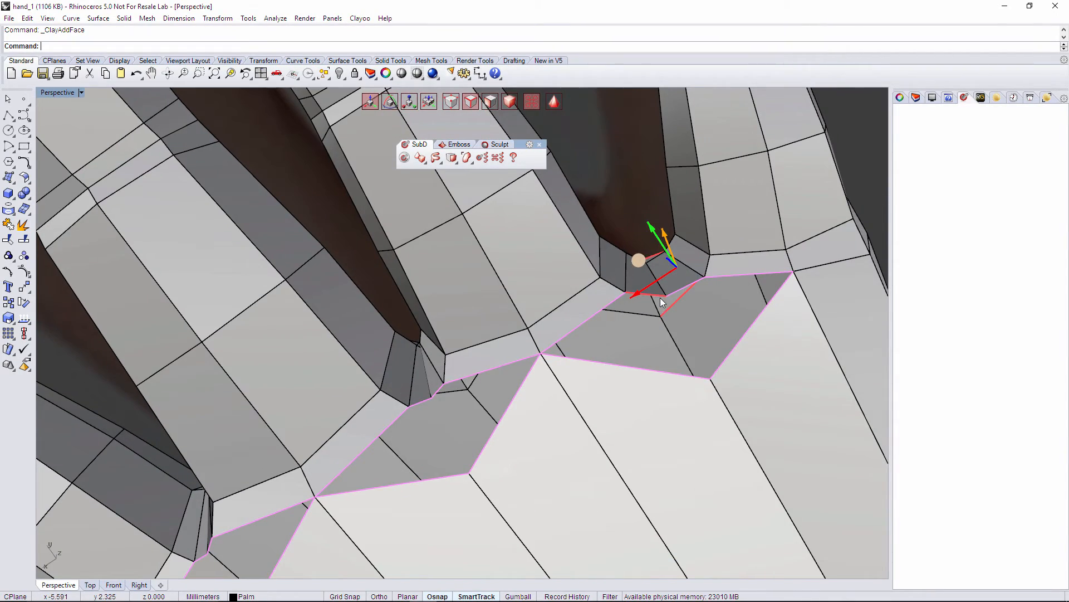
# Fill the palm-side opening at the ring-little web with two faces built from its facing border edges.
pyautogui.click(660, 297)
pyautogui.keyDown('shift'); pyautogui.click(648, 369); pyautogui.keyUp('shift')
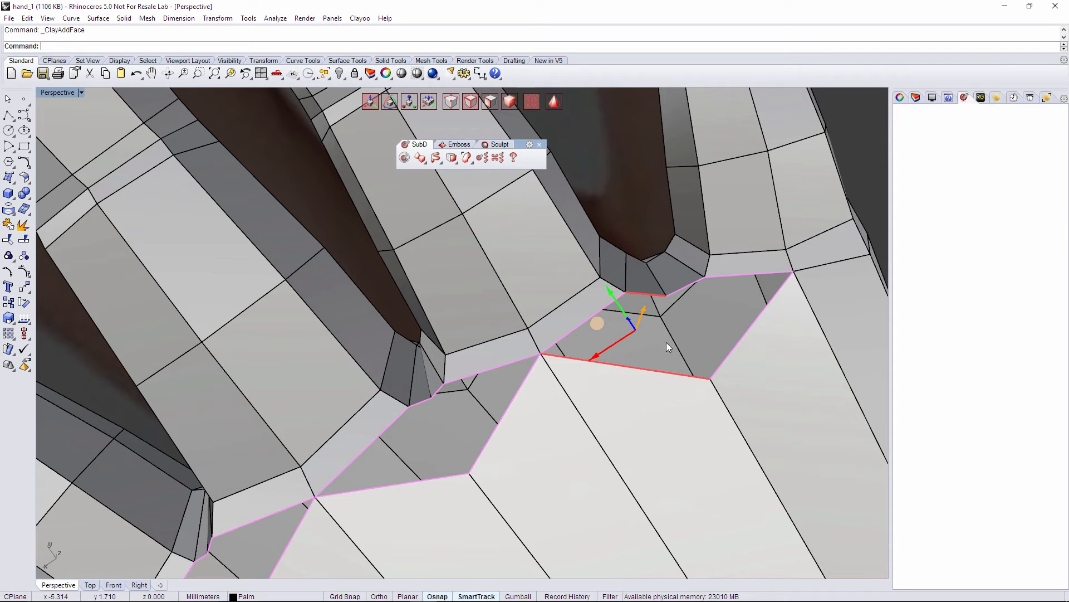
pyautogui.press('Return')
pyautogui.click(685, 285)
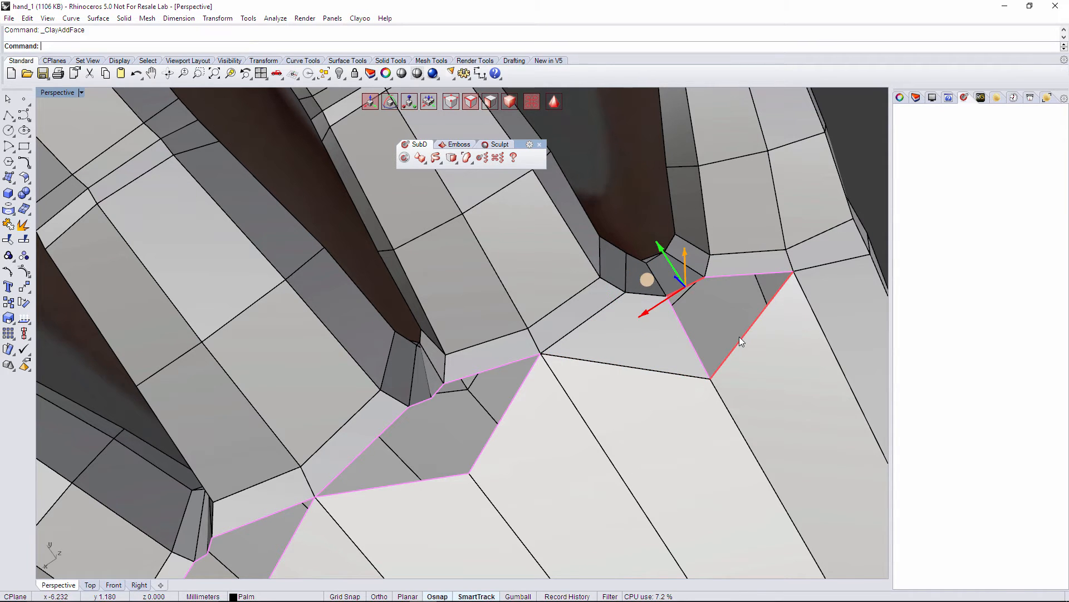
pyautogui.keyDown('shift'); pyautogui.click(740, 337); pyautogui.keyUp('shift')
pyautogui.keyDown('shift'); pyautogui.moveTo(620, 400); pyautogui.dragTo(643, 374, button='right'); pyautogui.keyUp('shift')
pyautogui.write('About')
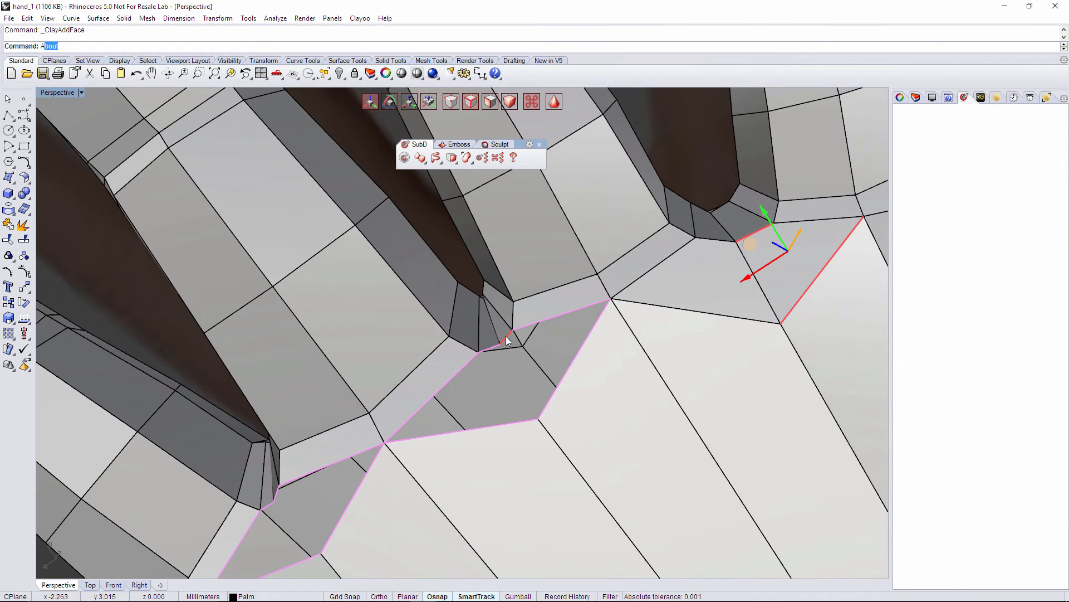
# Fill the palm-side opening at the middle-ring web with two faces built from its facing border edges.
pyautogui.click(506, 336)
pyautogui.keyDown('shift'); pyautogui.click(575, 356); pyautogui.keyUp('shift')
pyautogui.press('Return')
pyautogui.press('BackSpace')
pyautogui.click(459, 374)
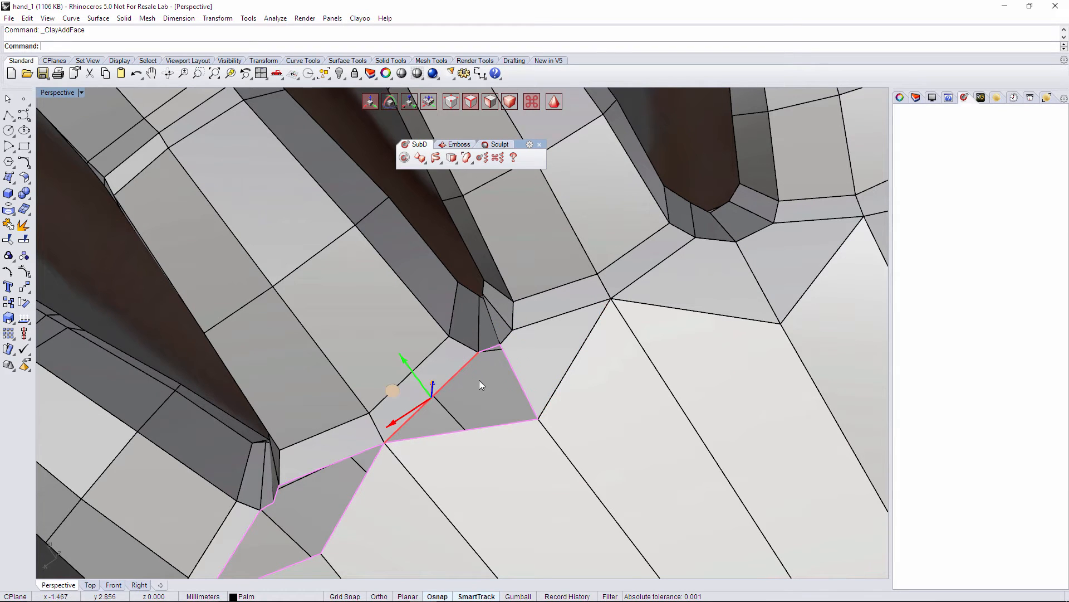
pyautogui.keyDown('shift'); pyautogui.click(523, 389); pyautogui.keyUp('shift')
pyautogui.keyDown('shift'); pyautogui.moveTo(543, 338); pyautogui.dragTo(599, 289, button='right'); pyautogui.keyUp('shift')
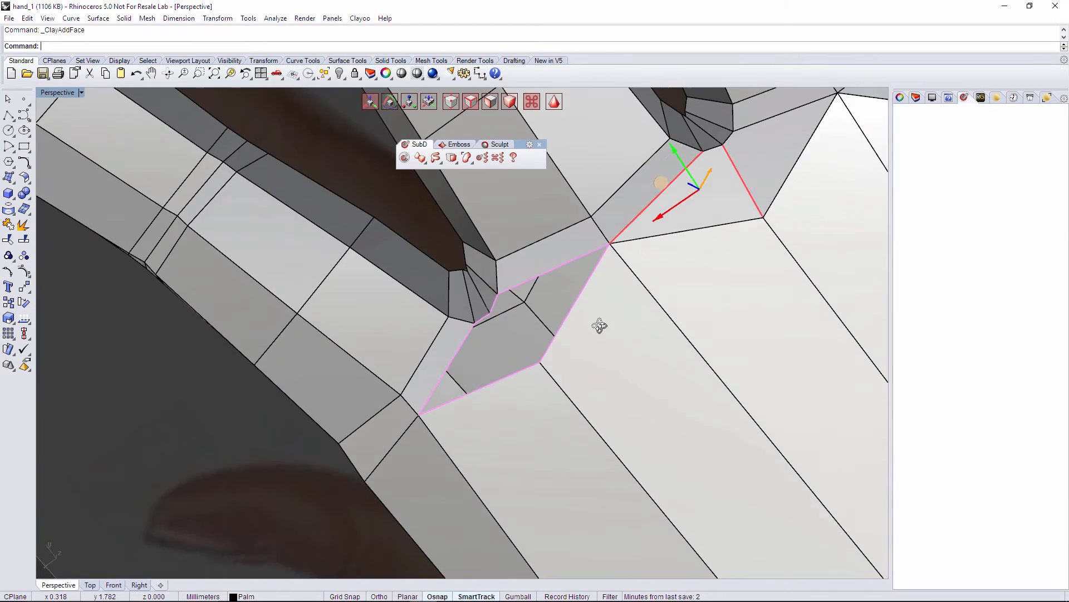
# Fill the palm-side opening at the index-middle web with two faces built from its border edges.
pyautogui.moveTo(600, 327); pyautogui.dragTo(618, 326, button='right')
pyautogui.click(557, 255)
pyautogui.keyDown('shift'); pyautogui.click(583, 275); pyautogui.keyUp('shift')
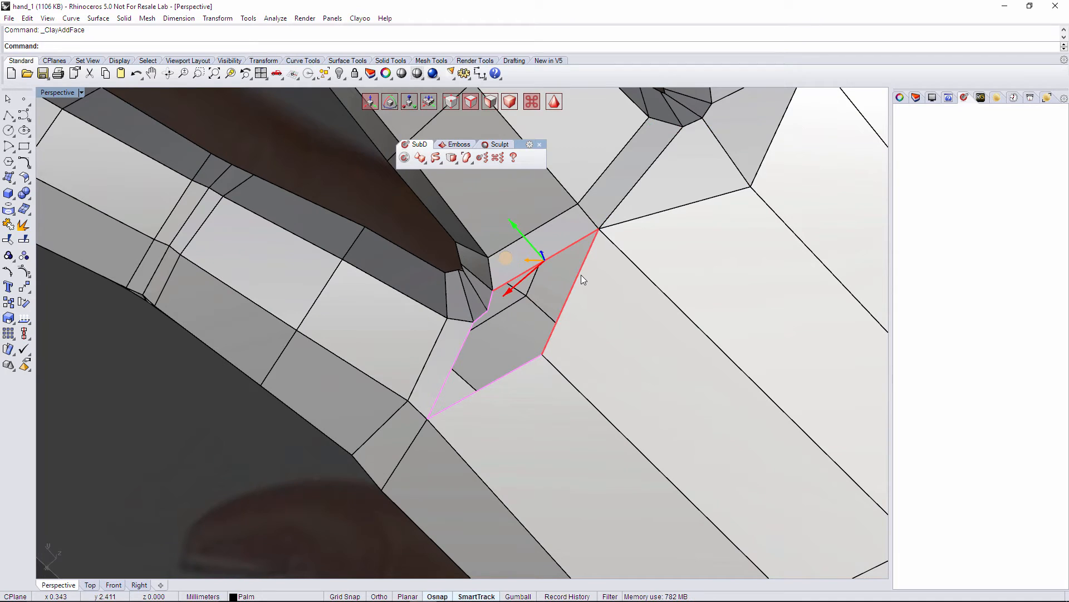
pyautogui.keyDown('shift'); pyautogui.click(494, 295); pyautogui.keyUp('shift')
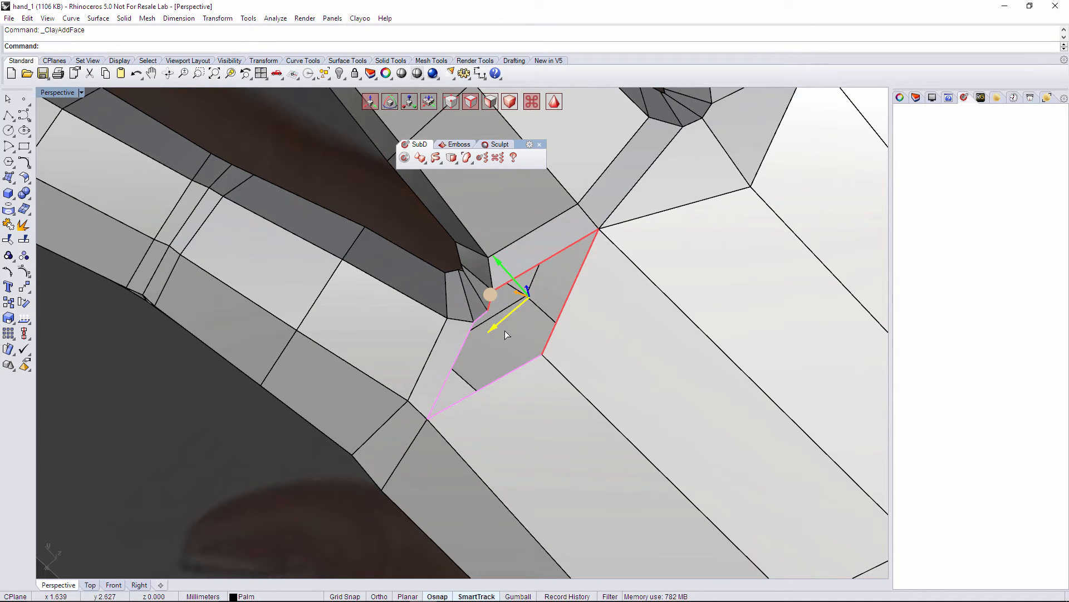
pyautogui.write('a')
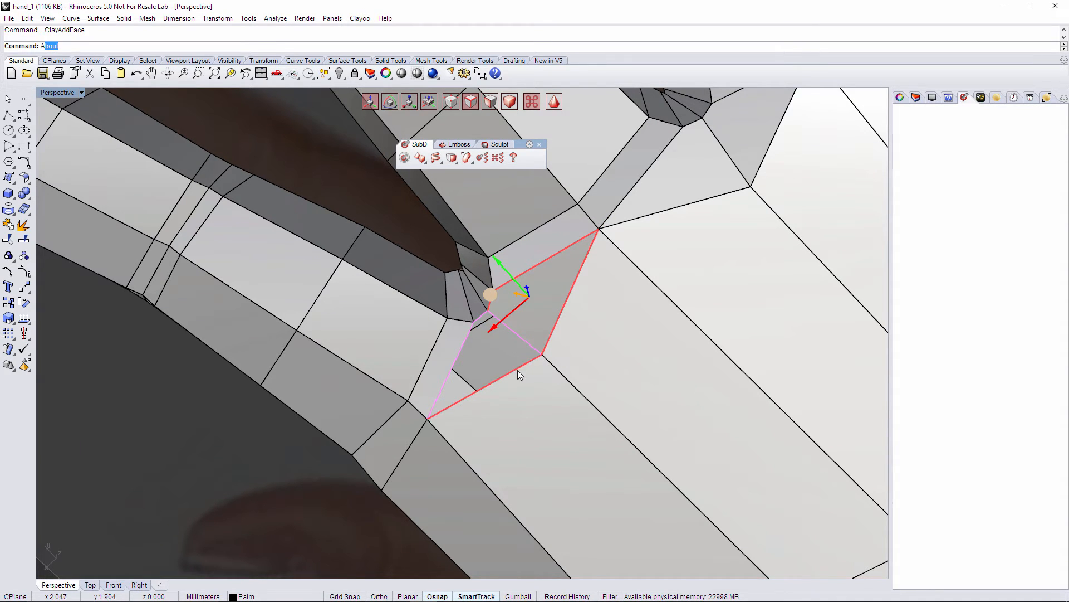
pyautogui.click(517, 370)
pyautogui.keyDown('shift'); pyautogui.click(466, 346); pyautogui.keyUp('shift')
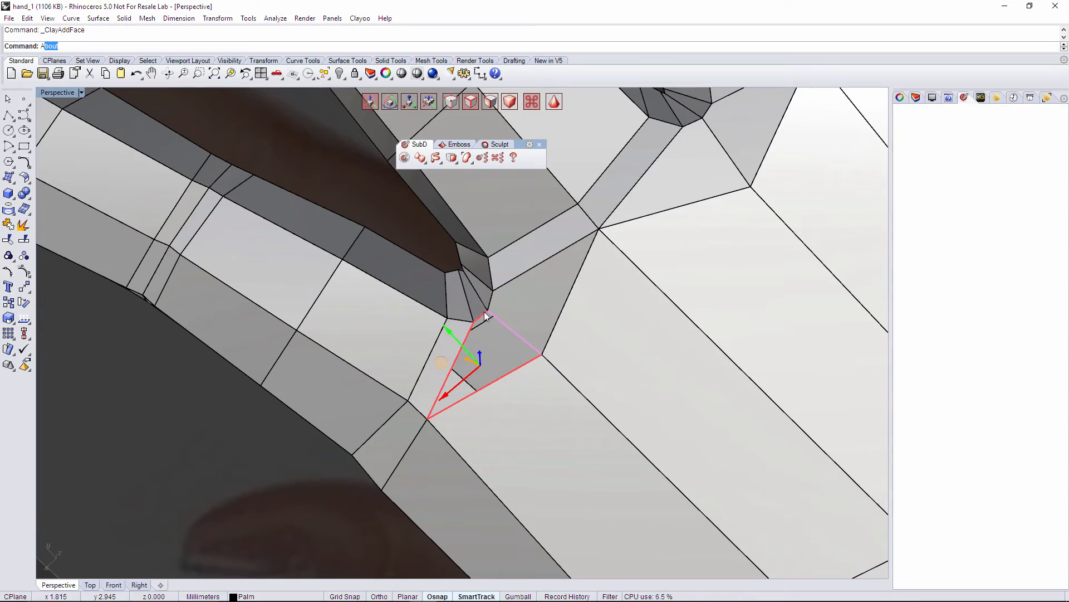
pyautogui.rightClick(513, 329)
# Clear the edge selection and save the hand file.
pyautogui.scroll(-6, 516, 335)
pyautogui.click(428, 426)
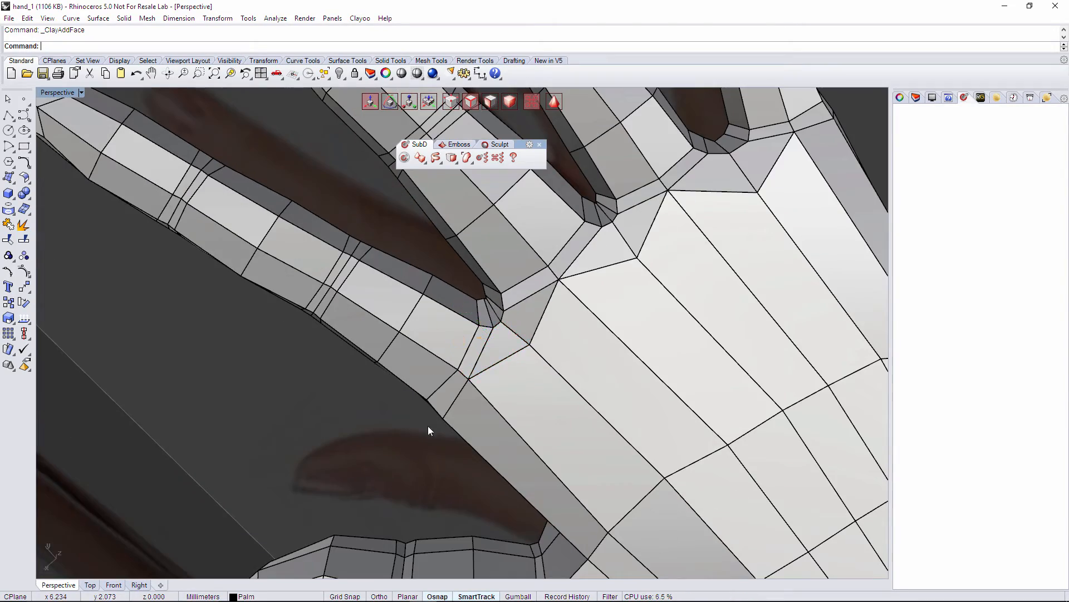
pyautogui.moveTo(578, 339); pyautogui.dragTo(641, 451, button='right')
pyautogui.hotkey('ctrl', 's')
# Preview the smoothed hand to inspect the knuckles and finger webs, and return to the basic mesh.
pyautogui.moveTo(575, 306); pyautogui.dragTo(376, 256, button='right')
pyautogui.scroll(7, 377, 319)
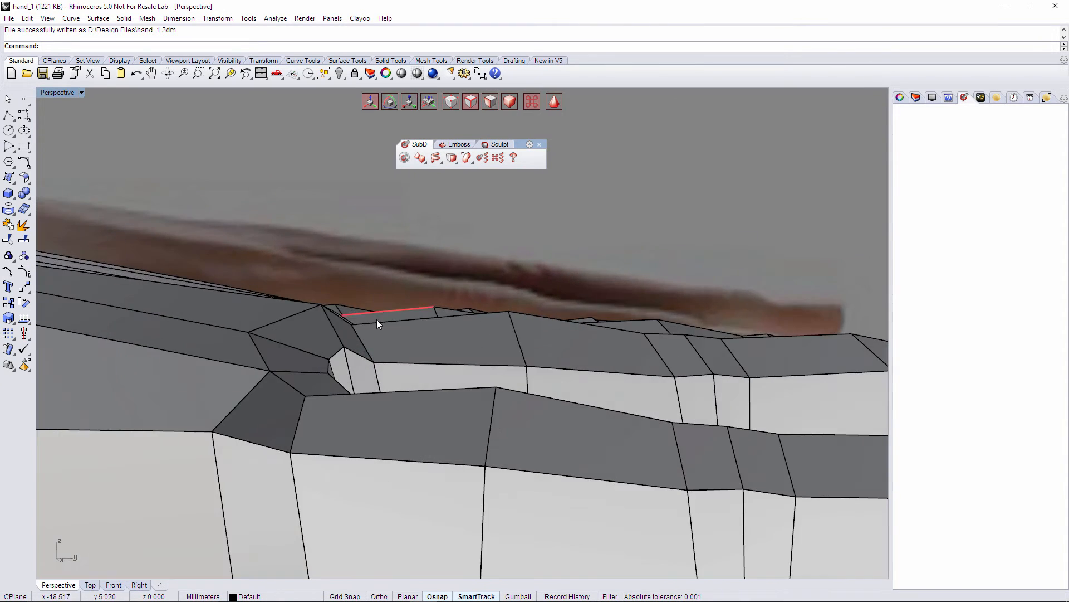
pyautogui.press('a')
pyautogui.moveTo(376, 319); pyautogui.dragTo(456, 323, button='right')
pyautogui.click(244, 334)
pyautogui.scroll(-4, 295, 327)
pyautogui.press('Tab')
pyautogui.write('sd2')
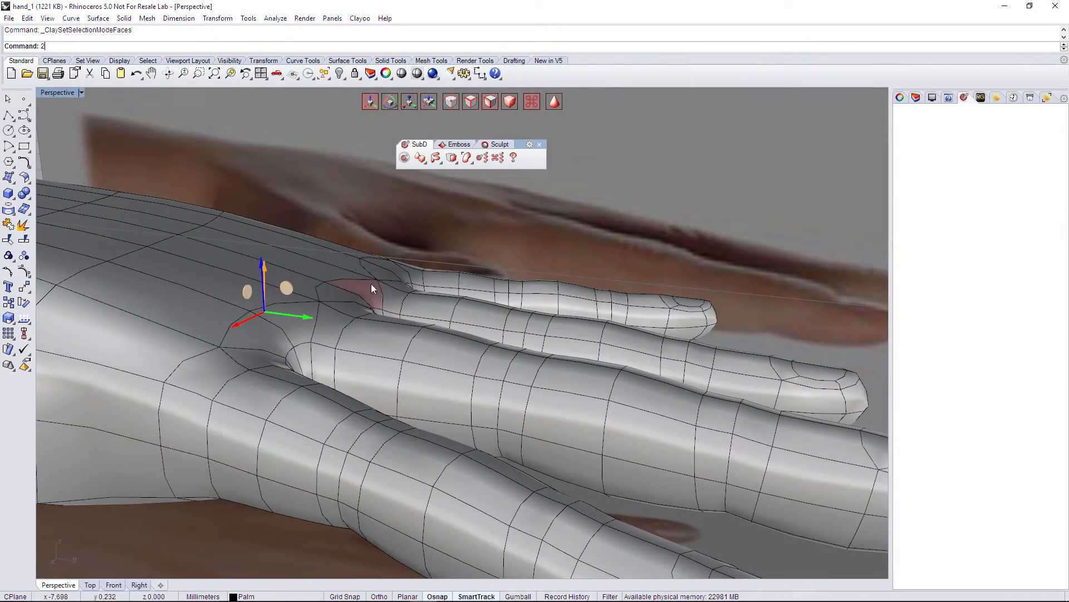
pyautogui.press('Return')
pyautogui.press('Tab')
# Straighten the middle-ring web junction by shifting its top vertex sideways and raising the adjacent vertex on the back of the hand.
pyautogui.scroll(6, 374, 245)
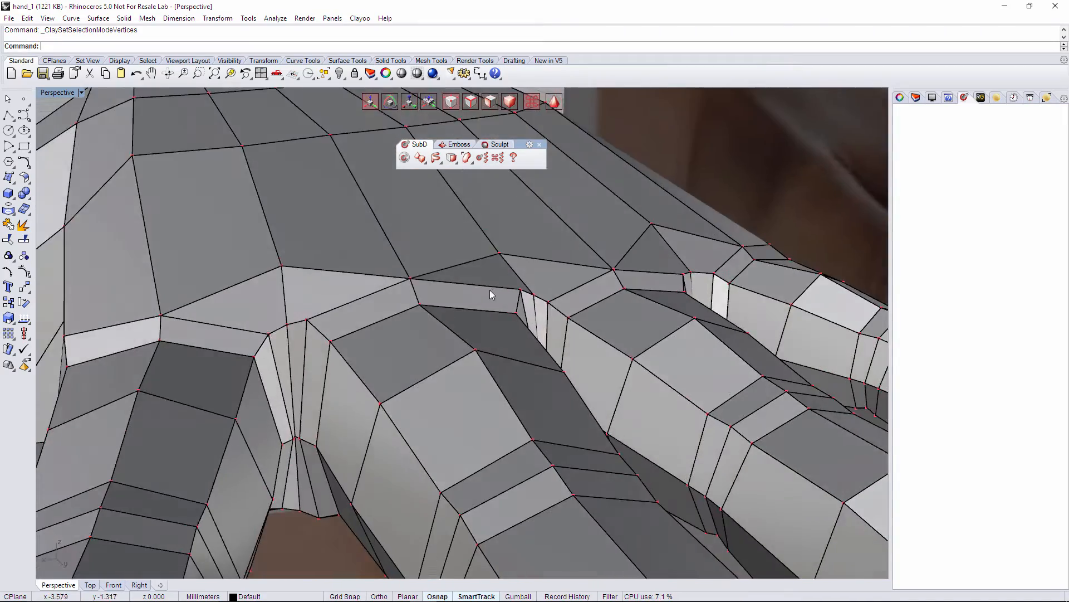
pyautogui.moveTo(489, 290); pyautogui.dragTo(419, 347, button='right')
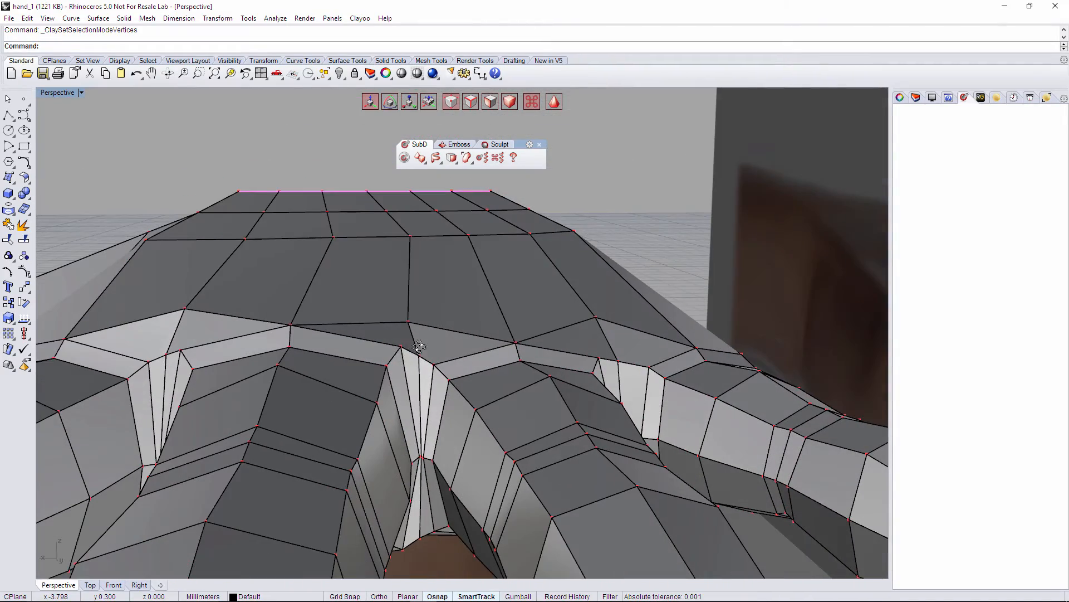
pyautogui.click(401, 346)
pyautogui.moveTo(401, 314); pyautogui.dragTo(413, 284)
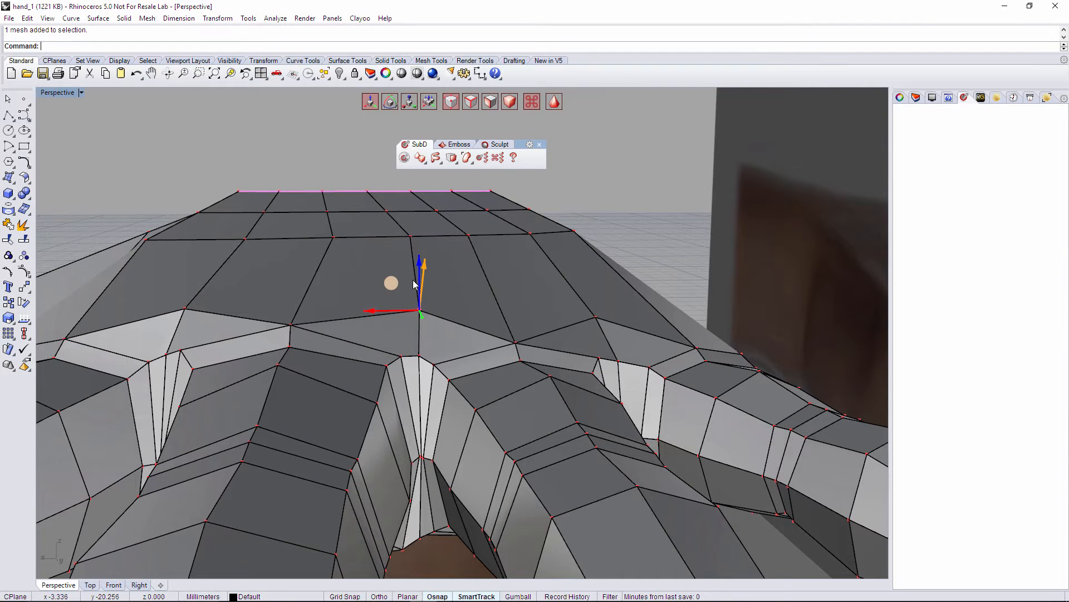
# Reposition the back-of-hand vertex behind the ring-little web slightly.
pyautogui.moveTo(537, 338); pyautogui.dragTo(612, 336, button='right')
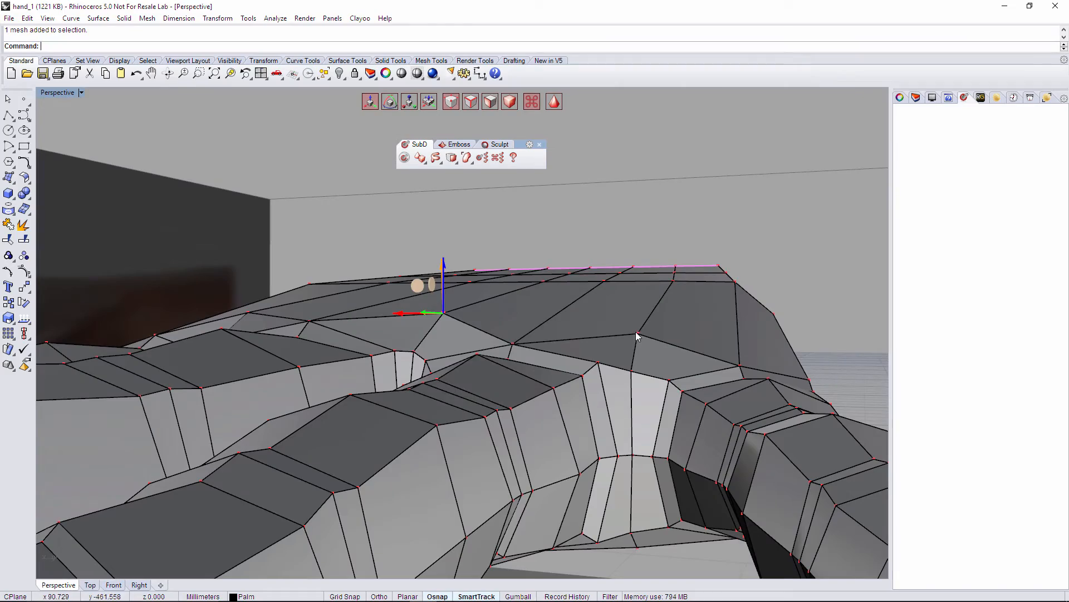
pyautogui.click(638, 336)
pyautogui.scroll(6, 635, 345)
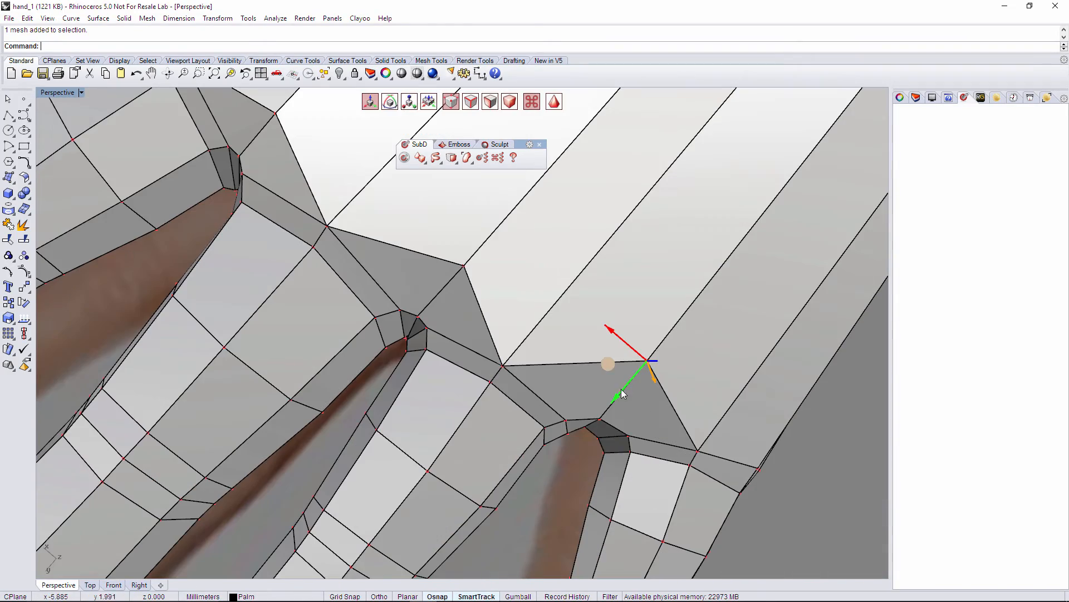
pyautogui.moveTo(609, 365); pyautogui.dragTo(601, 376)
# Lower the vertex on the thumb-side edge of the back of the hand slightly and clear the selection.
pyautogui.scroll(-6, 416, 376)
pyautogui.moveTo(417, 375); pyautogui.dragTo(543, 239, button='right')
pyautogui.moveTo(327, 350); pyautogui.dragTo(455, 321, button='right')
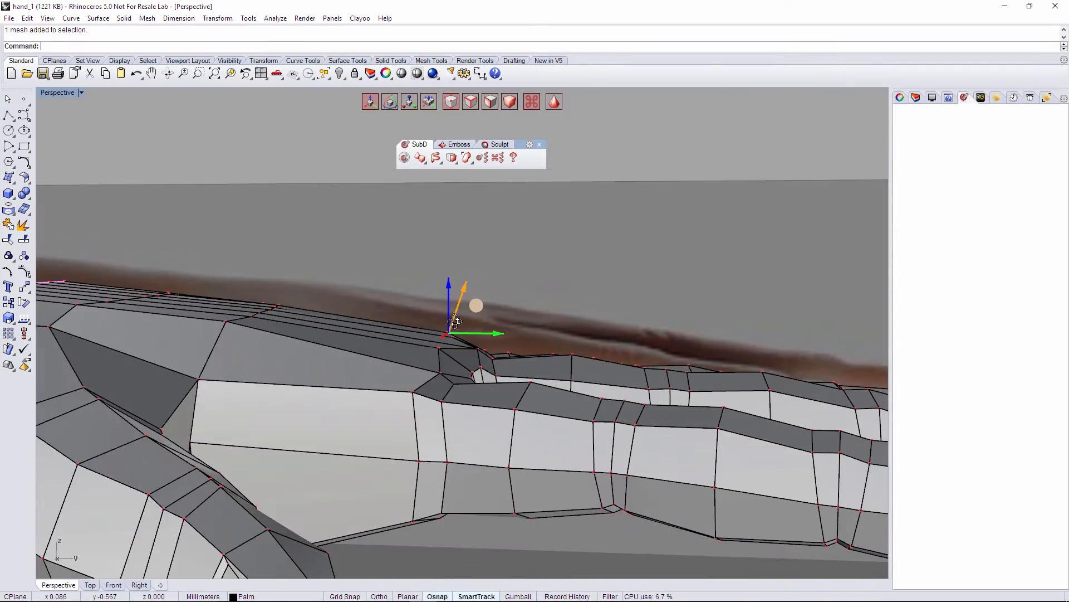
pyautogui.scroll(-5, 541, 309)
pyautogui.moveTo(542, 309); pyautogui.dragTo(362, 307, button='right')
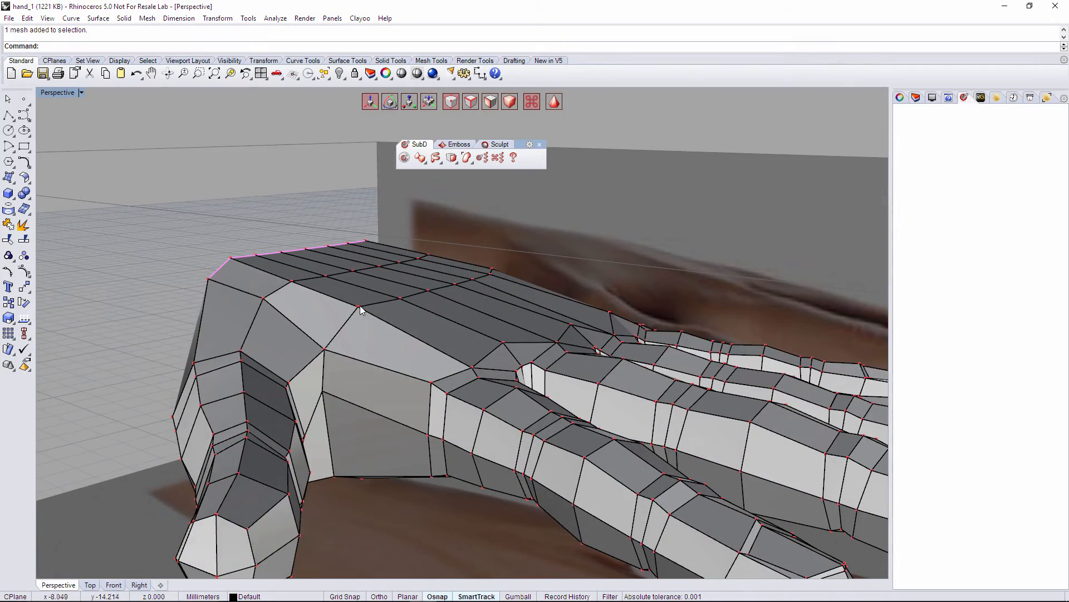
pyautogui.click(358, 307)
pyautogui.press('Escape')
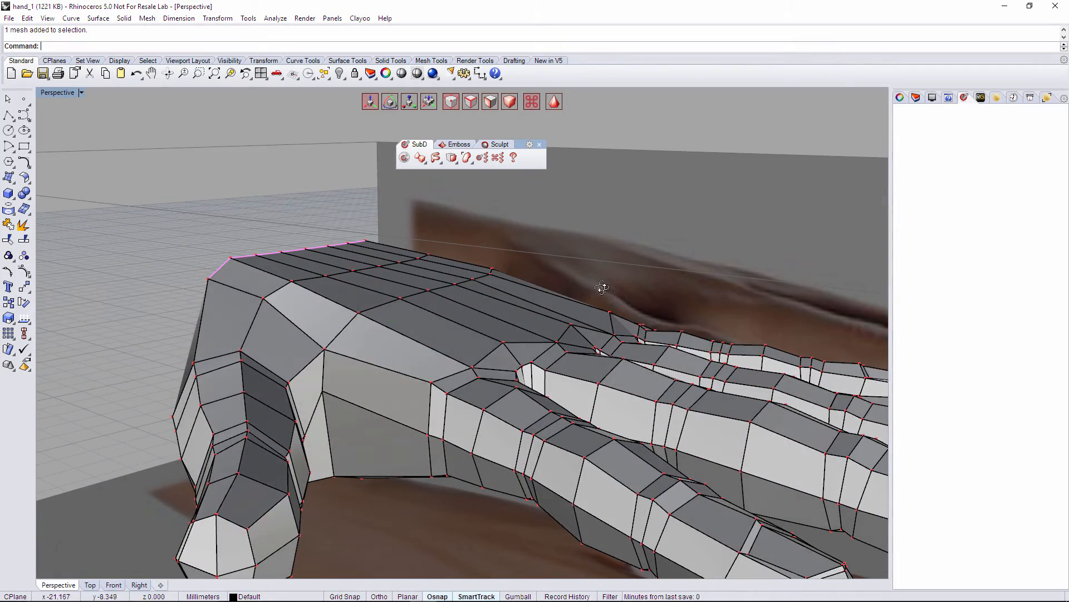
# Examine the smoothed hand in Rendered display mode, and restore Shaded mode and the basic mesh.
pyautogui.moveTo(537, 289); pyautogui.dragTo(615, 306, button='right')
pyautogui.scroll(-2, 615, 306)
pyautogui.moveTo(665, 336); pyautogui.dragTo(443, 363, button='right')
pyautogui.press('Tab')
pyautogui.scroll(-3, 477, 323)
pyautogui.press('d')
pyautogui.click(58, 93)
pyautogui.click(71, 146)
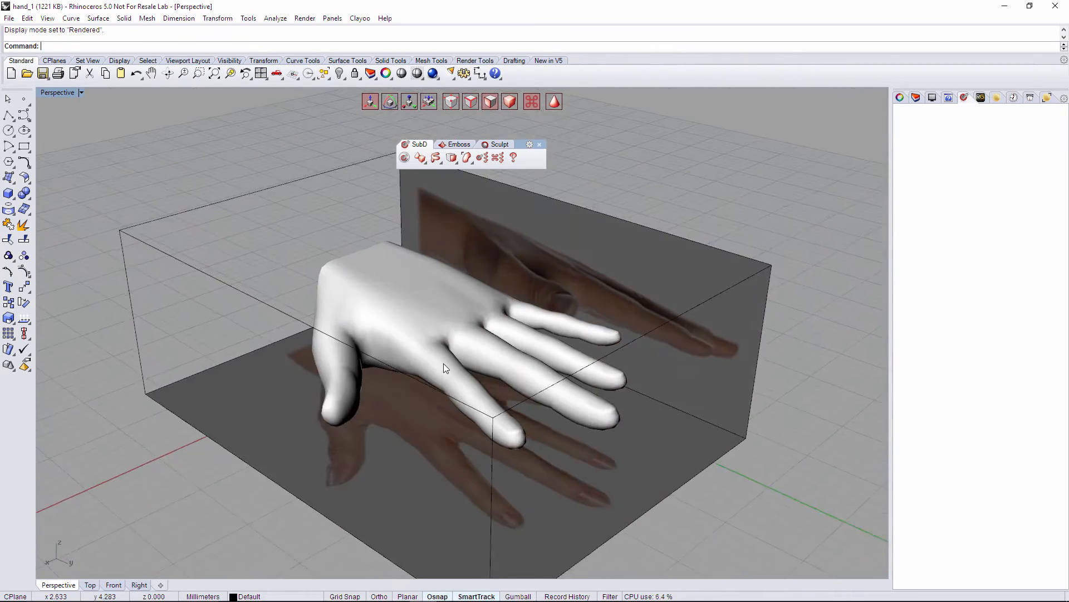
pyautogui.scroll(5, 69, 121)
pyautogui.click(58, 92)
pyautogui.click(72, 132)
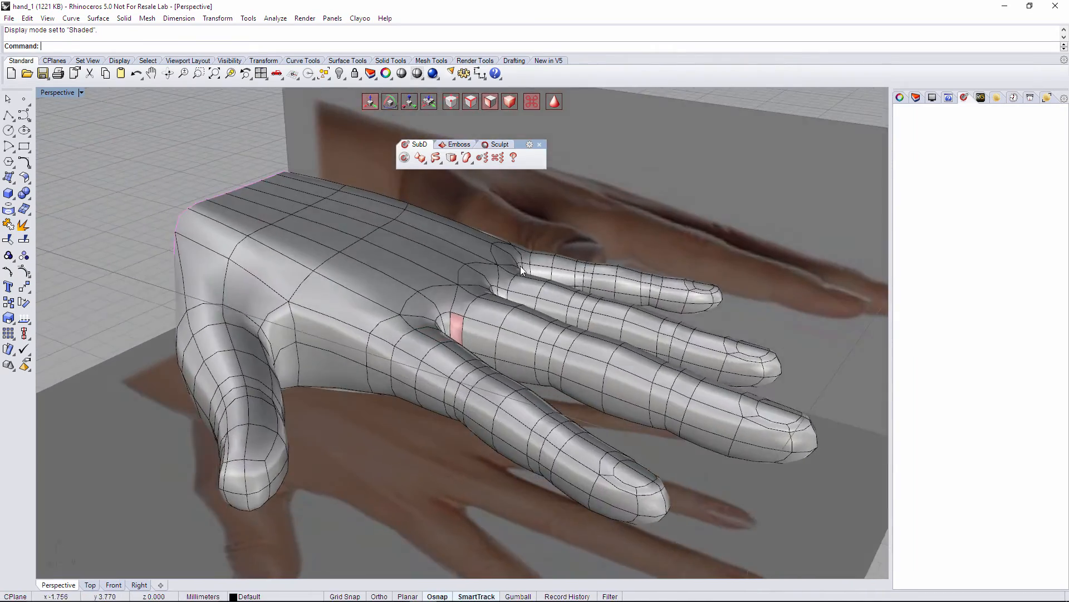
pyautogui.press('Tab')
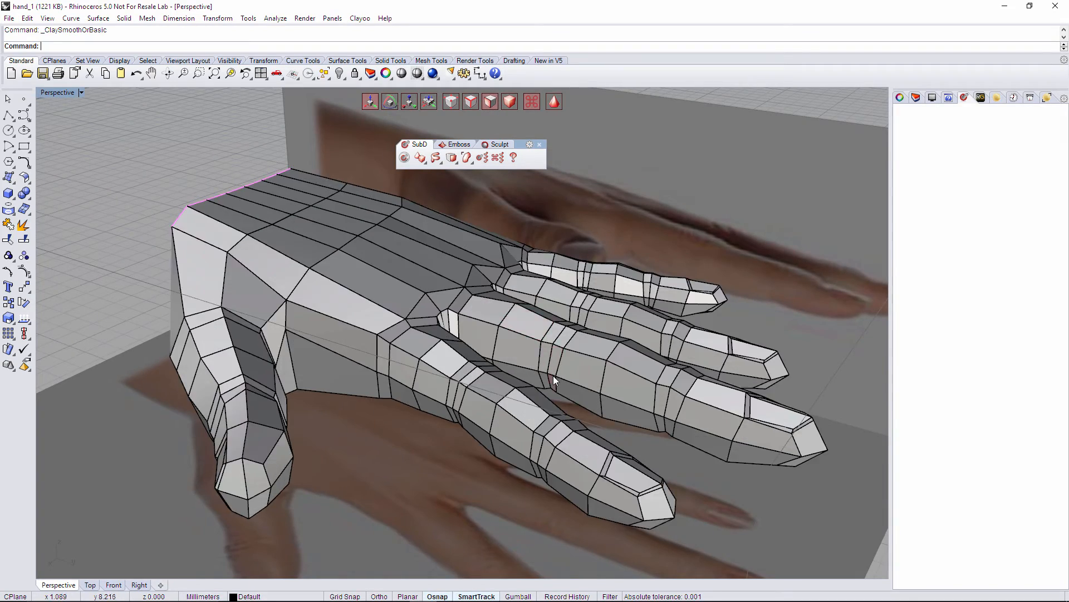
# Raise the top vertex at the base of the index finger, using vertex selection mode.
pyautogui.moveTo(553, 376); pyautogui.dragTo(417, 277, button='right')
pyautogui.scroll(6, 500, 309)
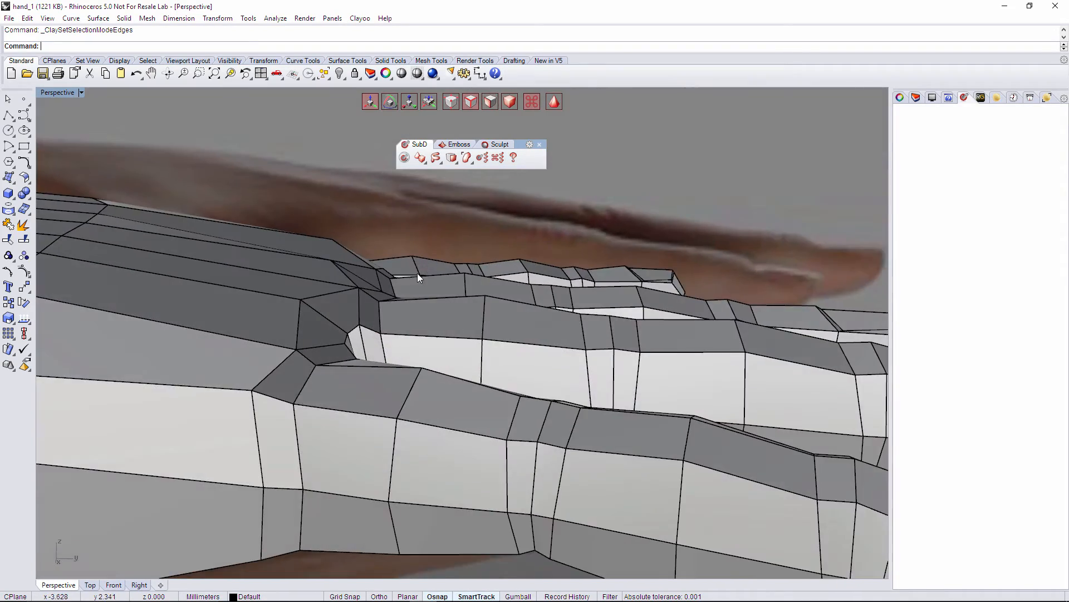
pyautogui.scroll(3, 417, 276)
pyautogui.moveTo(388, 351); pyautogui.dragTo(326, 371, button='right')
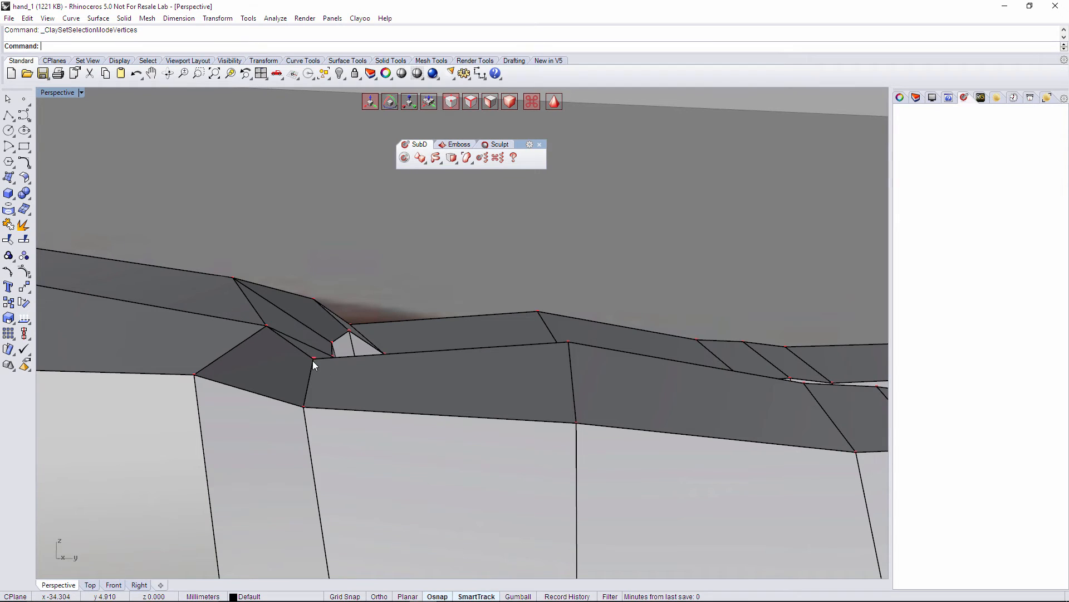
pyautogui.click(313, 359)
pyautogui.moveTo(315, 334); pyautogui.dragTo(318, 310)
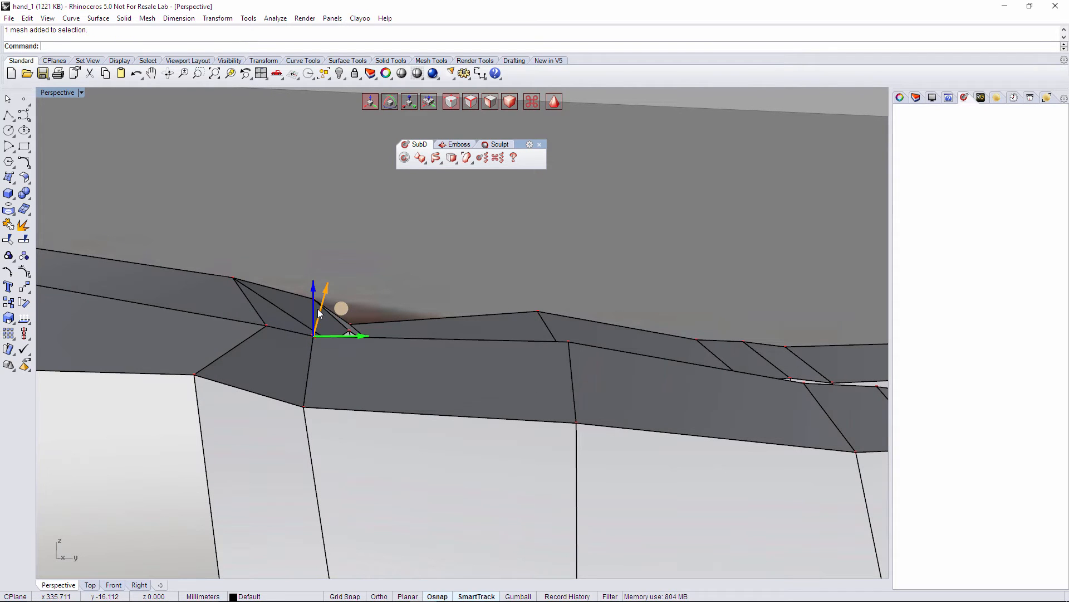
# Raise the top vertices at the bases of the middle and ring fingers slightly.
pyautogui.moveTo(321, 312); pyautogui.dragTo(341, 371, button='right')
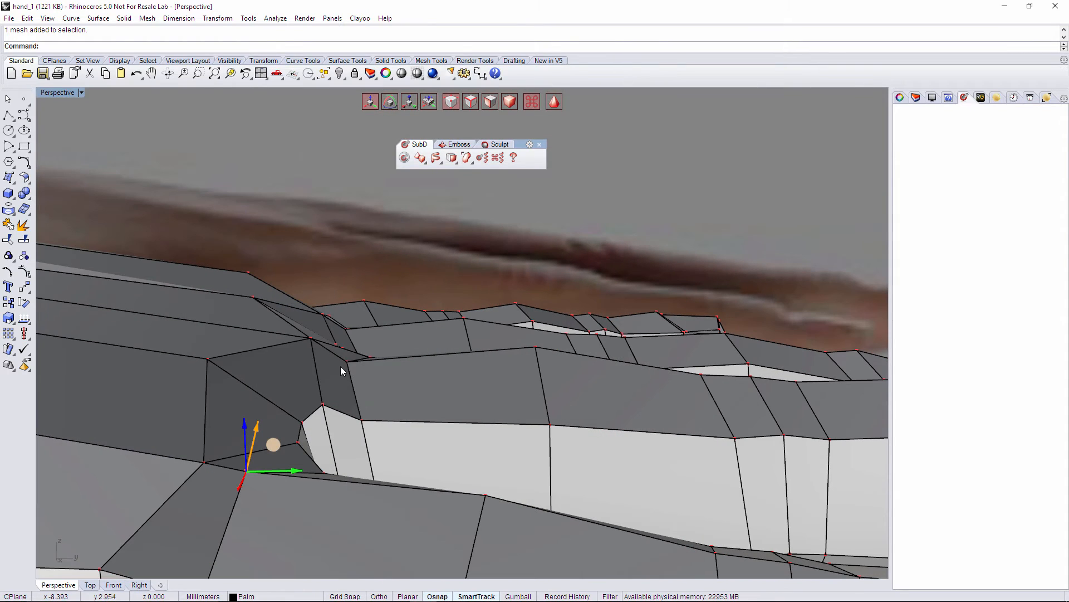
pyautogui.click(348, 362)
pyautogui.moveTo(346, 338); pyautogui.dragTo(345, 318)
pyautogui.keyDown('shift'); pyautogui.moveTo(405, 334); pyautogui.dragTo(312, 457, button='right'); pyautogui.keyUp('shift')
pyautogui.click(302, 459)
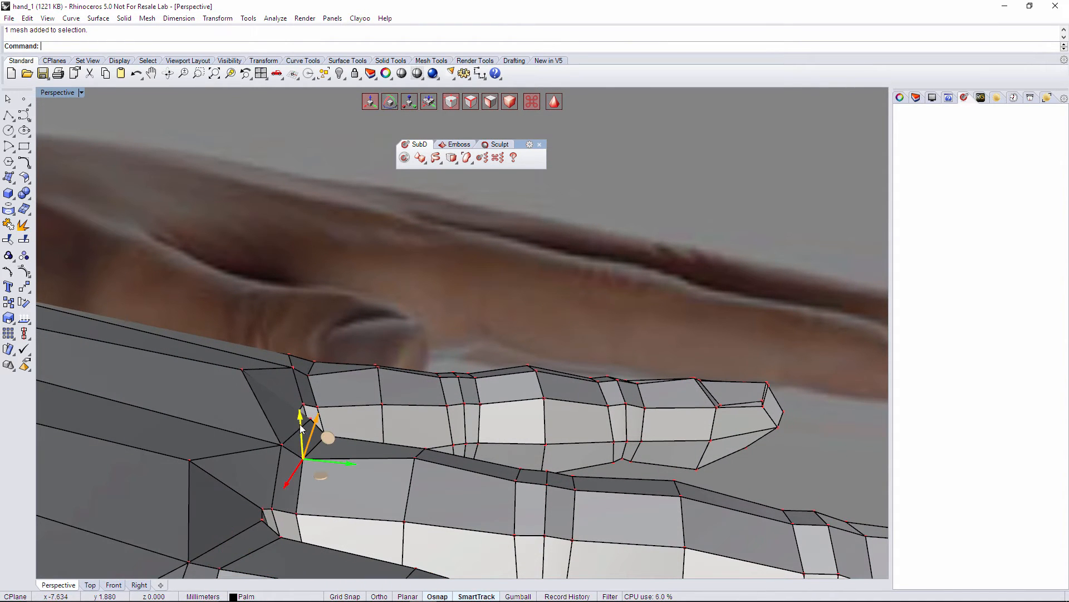
pyautogui.moveTo(304, 425); pyautogui.dragTo(304, 414)
# Raise the top vertex at the little finger's base and the short edge connecting it to the back of the hand.
pyautogui.moveTo(309, 423); pyautogui.dragTo(405, 349, button='right')
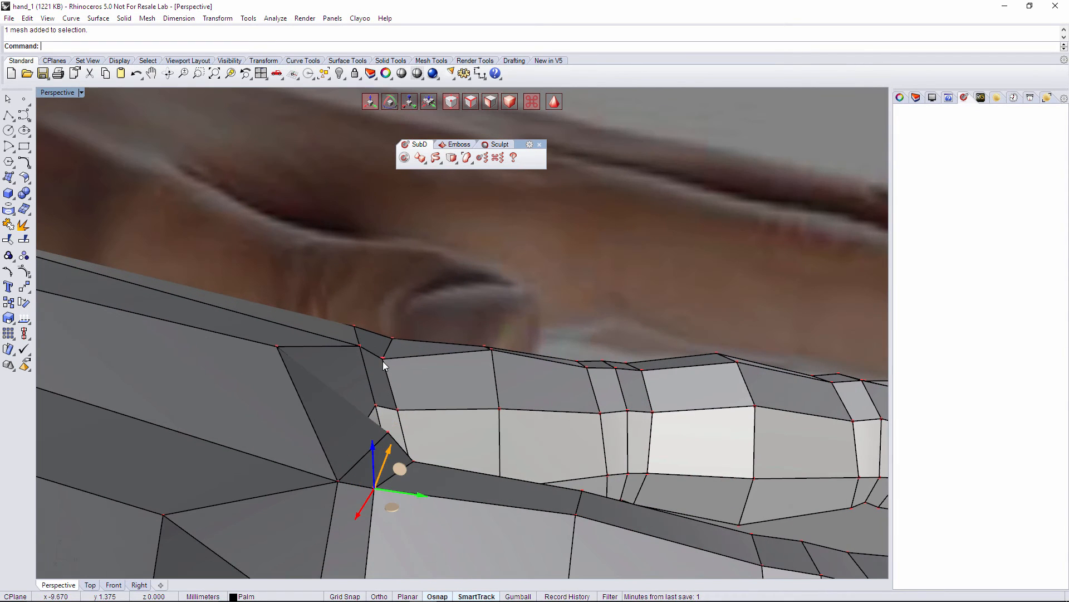
pyautogui.click(383, 359)
pyautogui.moveTo(382, 335); pyautogui.dragTo(382, 322)
pyautogui.moveTo(383, 384); pyautogui.dragTo(382, 355, button='right')
pyautogui.click(362, 348)
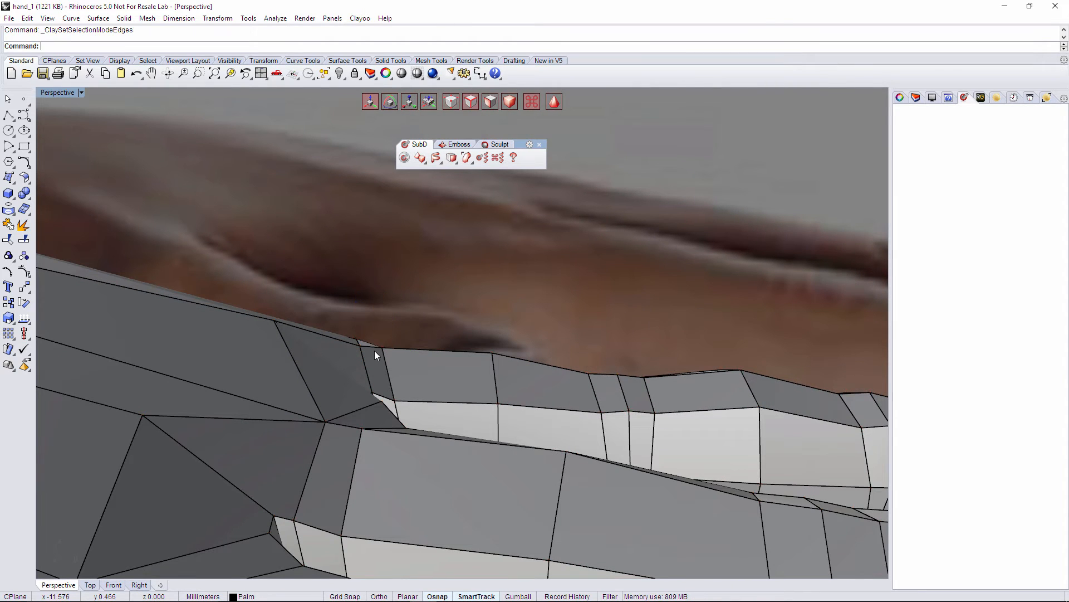
pyautogui.click(374, 352)
pyautogui.moveTo(370, 322); pyautogui.dragTo(373, 316)
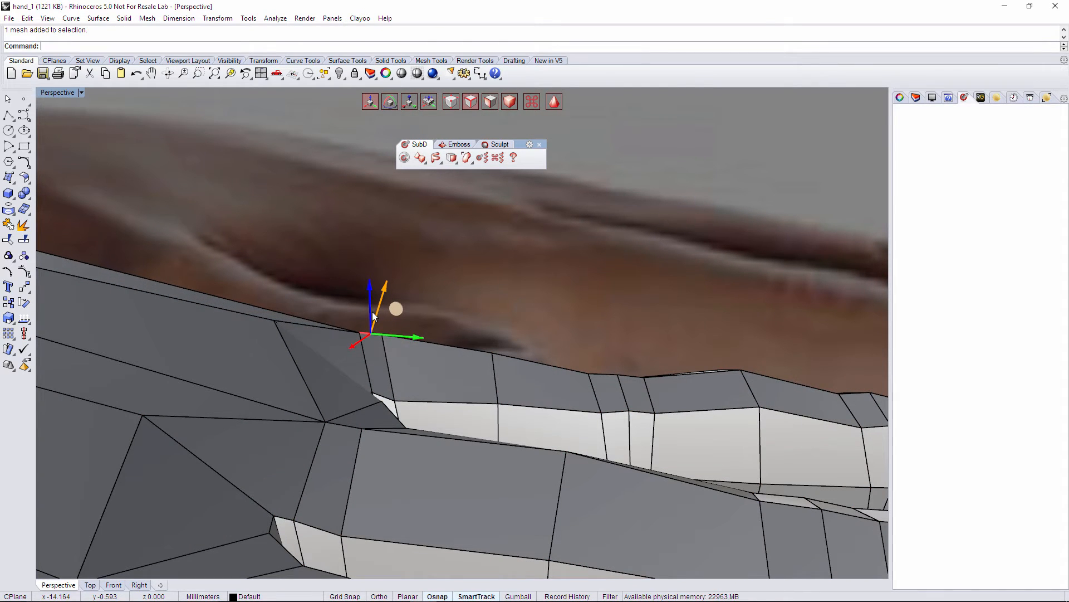
# Raise the short edge connecting the ring finger's base to the back of the hand.
pyautogui.moveTo(374, 315); pyautogui.dragTo(416, 362, button='right')
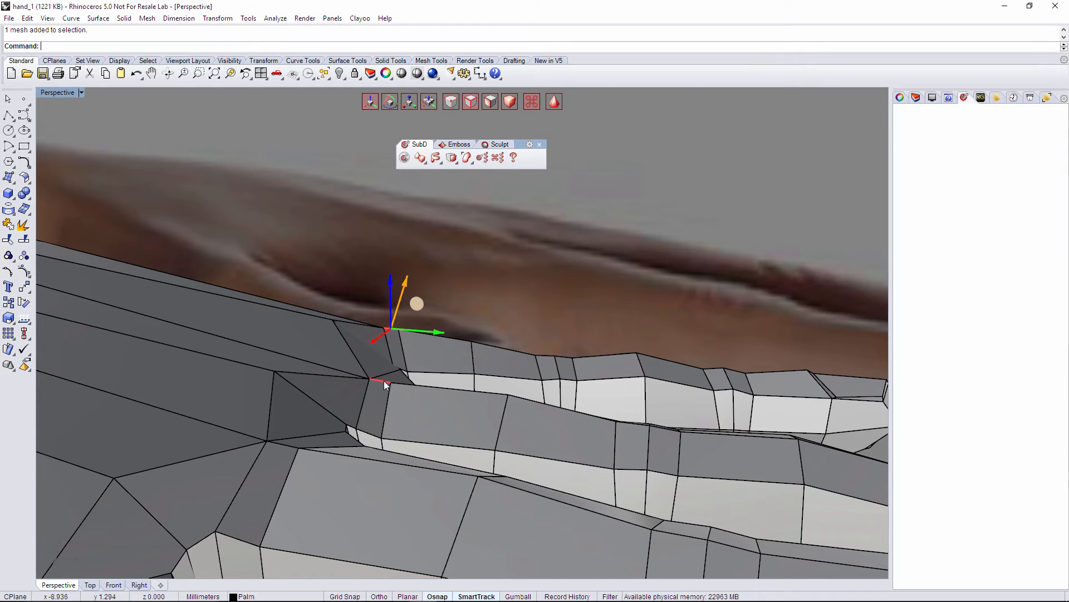
pyautogui.moveTo(383, 380); pyautogui.dragTo(380, 352)
pyautogui.moveTo(379, 348); pyautogui.dragTo(479, 382, button='right')
pyautogui.keyDown('ctrl'); pyautogui.keyDown('shift'); pyautogui.click(423, 362); pyautogui.keyUp('shift'); pyautogui.keyUp('ctrl')
pyautogui.moveTo(410, 356); pyautogui.dragTo(360, 316, button='right')
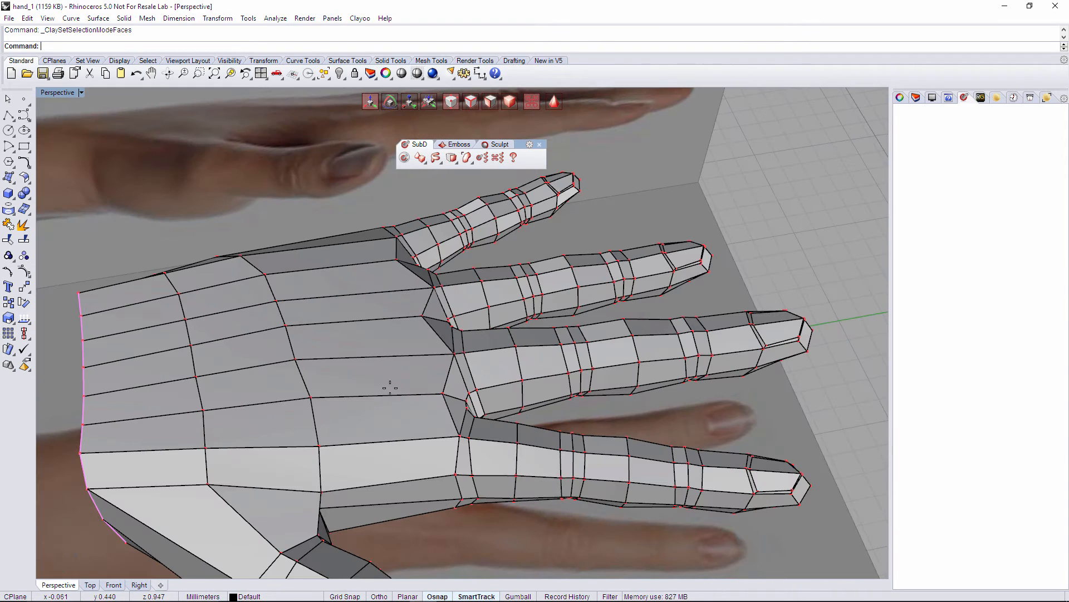
# Divide the row of faces just behind the fingers with an edge loop around the hand, about midway along the row.
pyautogui.press('d')
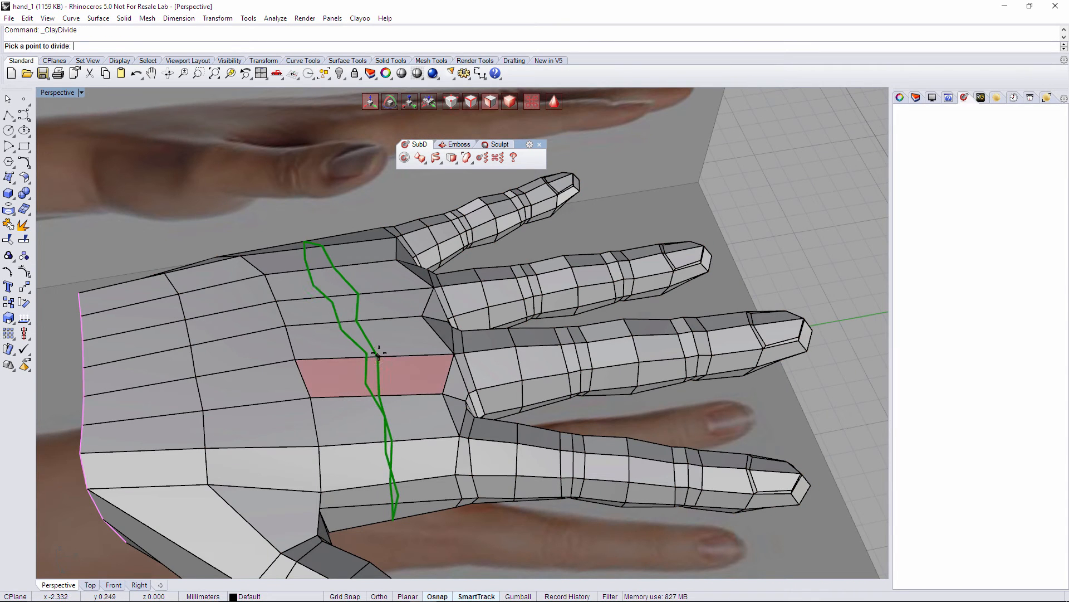
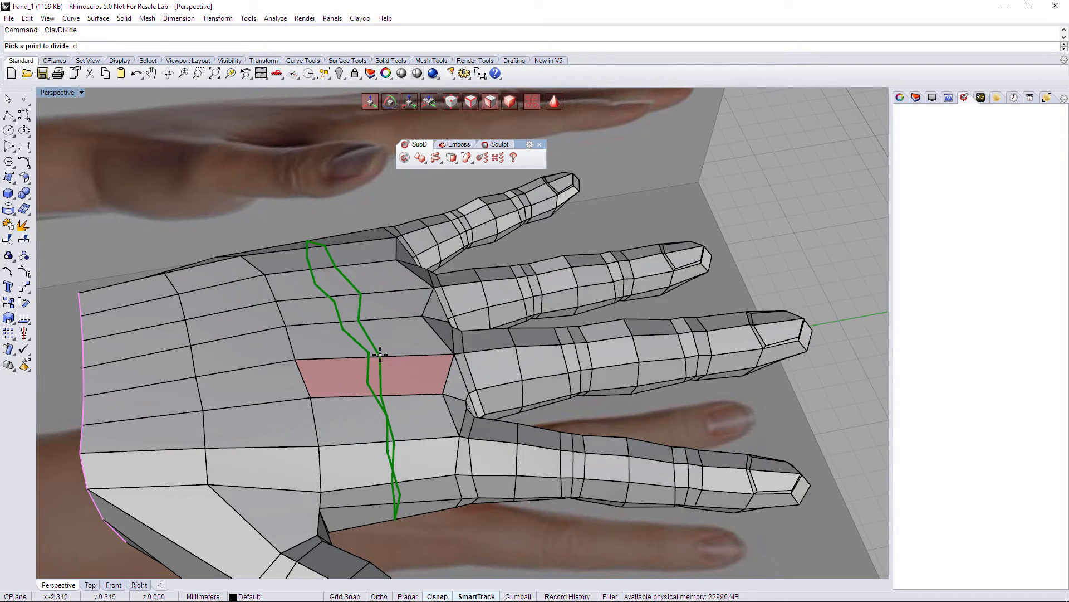
pyautogui.click(383, 355)
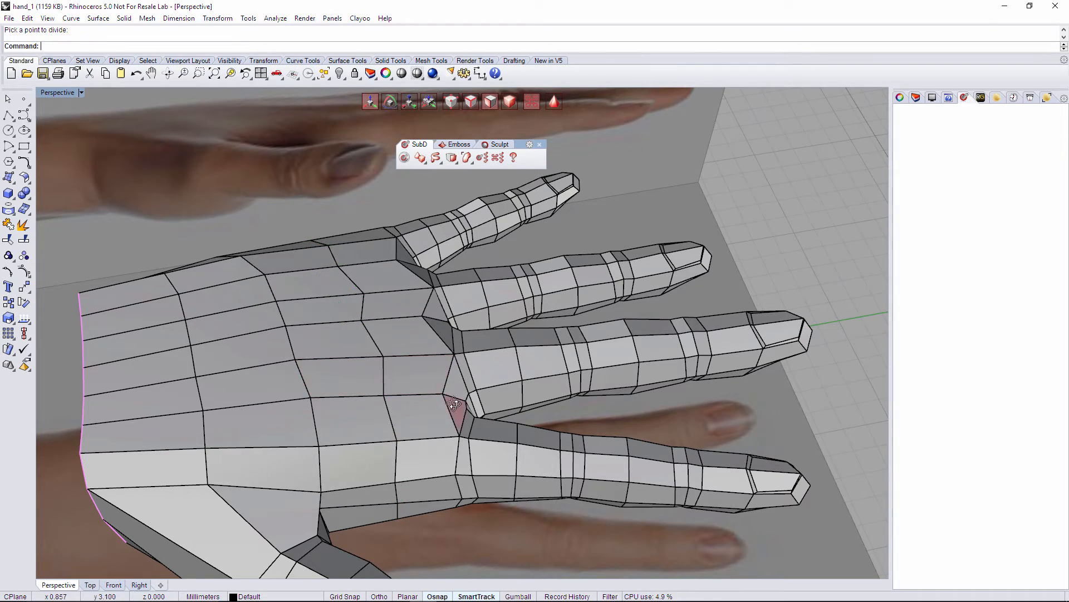
pyautogui.moveTo(454, 409); pyautogui.dragTo(406, 435, button='right')
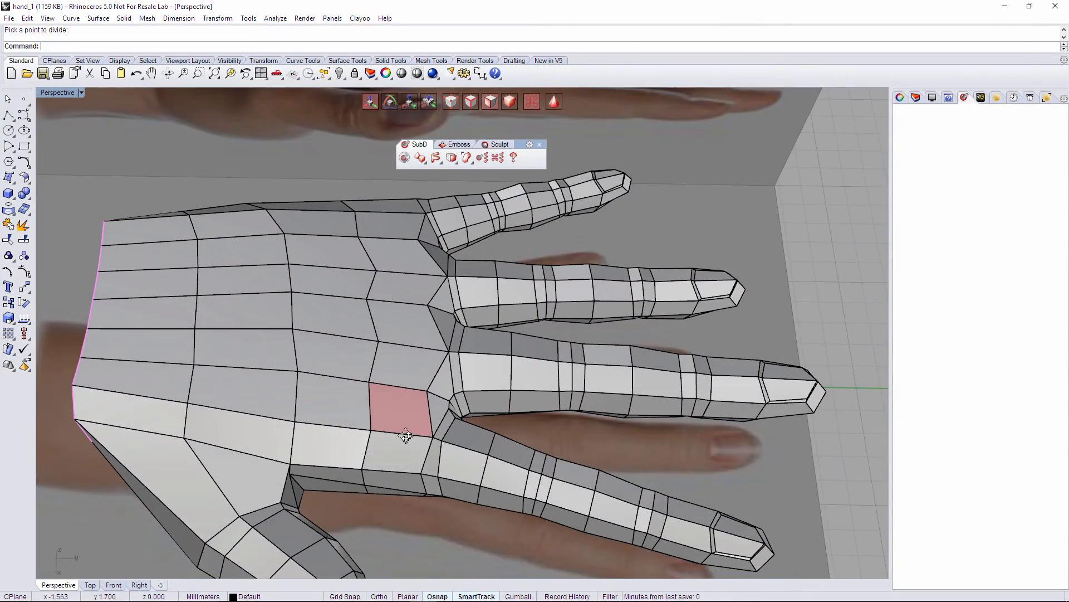
pyautogui.doubleClick(371, 403)
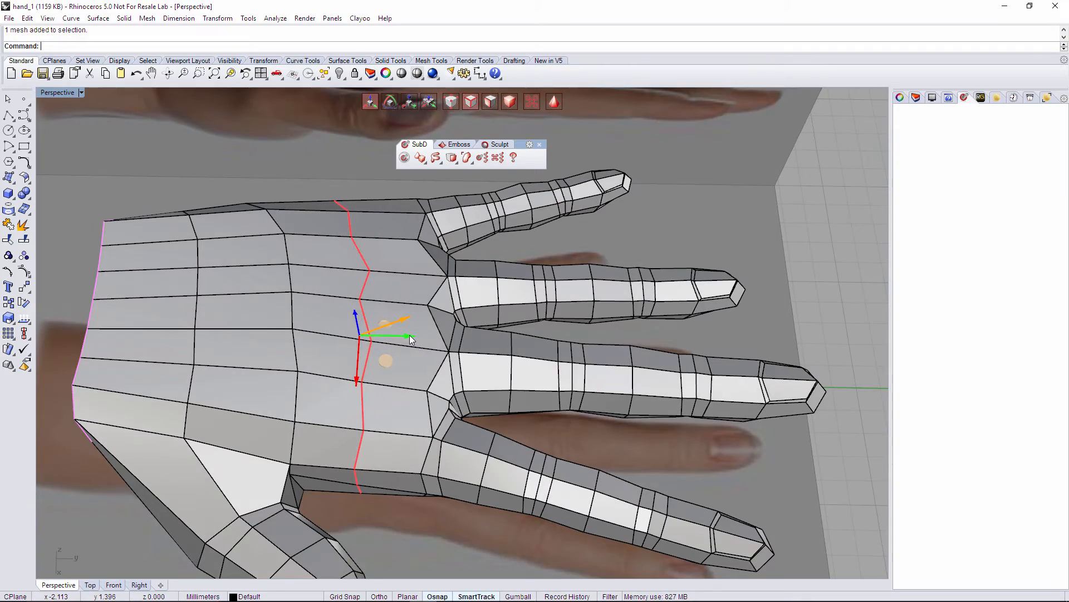
pyautogui.press('Escape')
pyautogui.moveTo(544, 428); pyautogui.dragTo(473, 403, button='right')
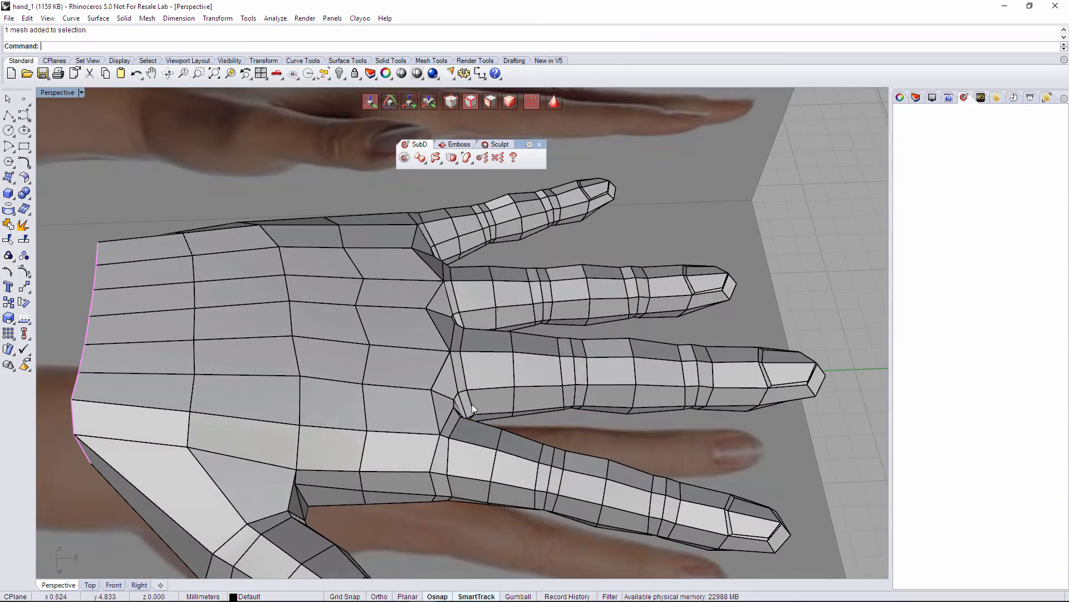
# Inset the two top faces behind the index finger by 0.709 and check the result in the smoothed display.
pyautogui.click(409, 419)
pyautogui.keyDown('shift'); pyautogui.click(404, 447); pyautogui.keyUp('shift')
pyautogui.moveTo(477, 451); pyautogui.dragTo(512, 405, button='right')
pyautogui.press('Return')
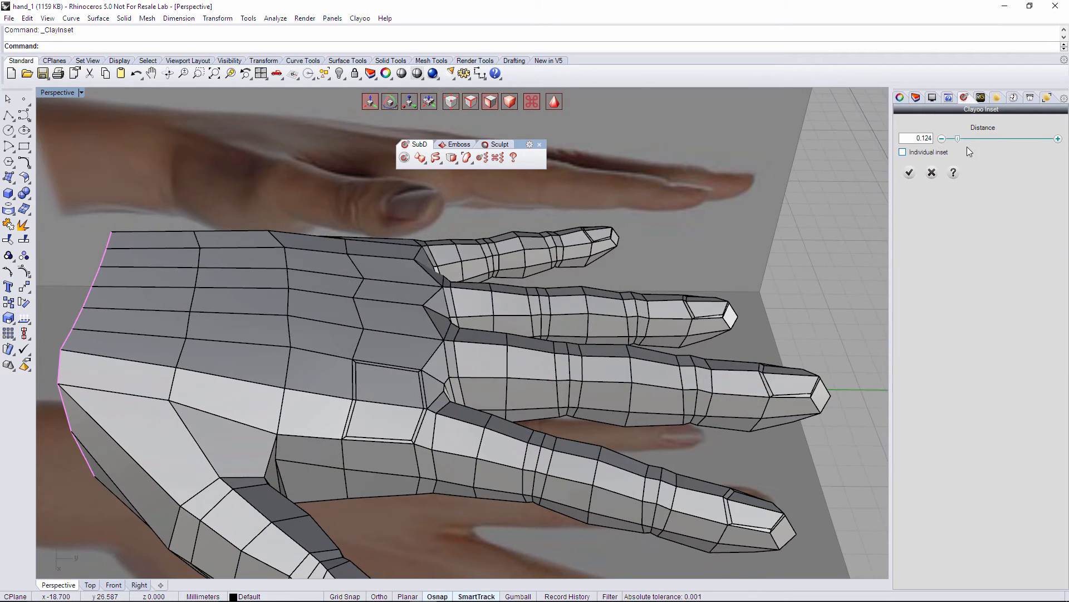
pyautogui.moveTo(958, 139); pyautogui.dragTo(998, 144)
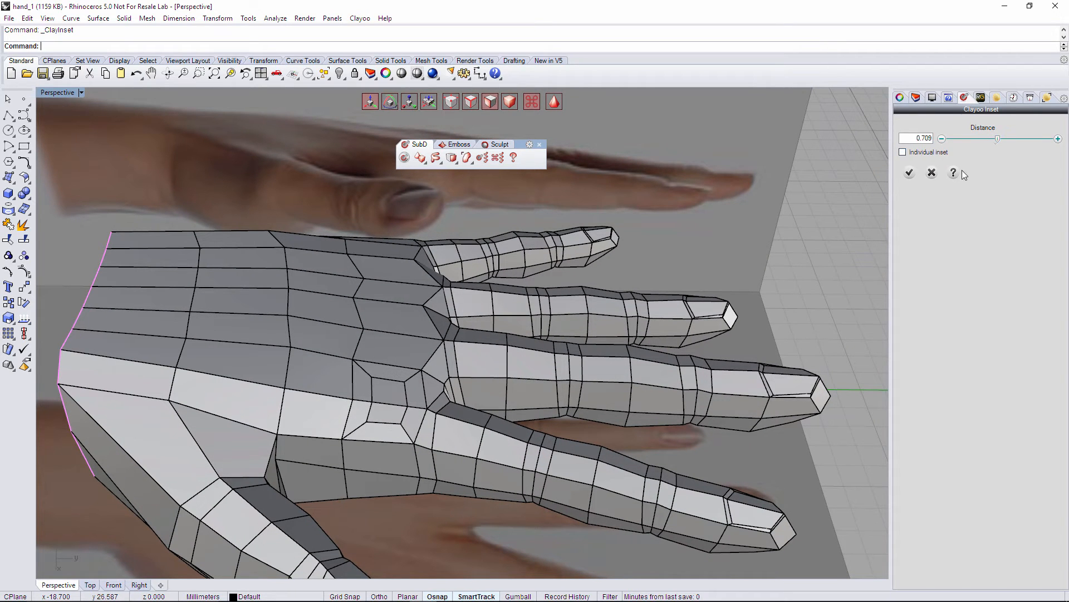
pyautogui.click(910, 173)
pyautogui.moveTo(401, 423); pyautogui.dragTo(417, 301, button='right')
pyautogui.press('Escape')
pyautogui.press('Tab')
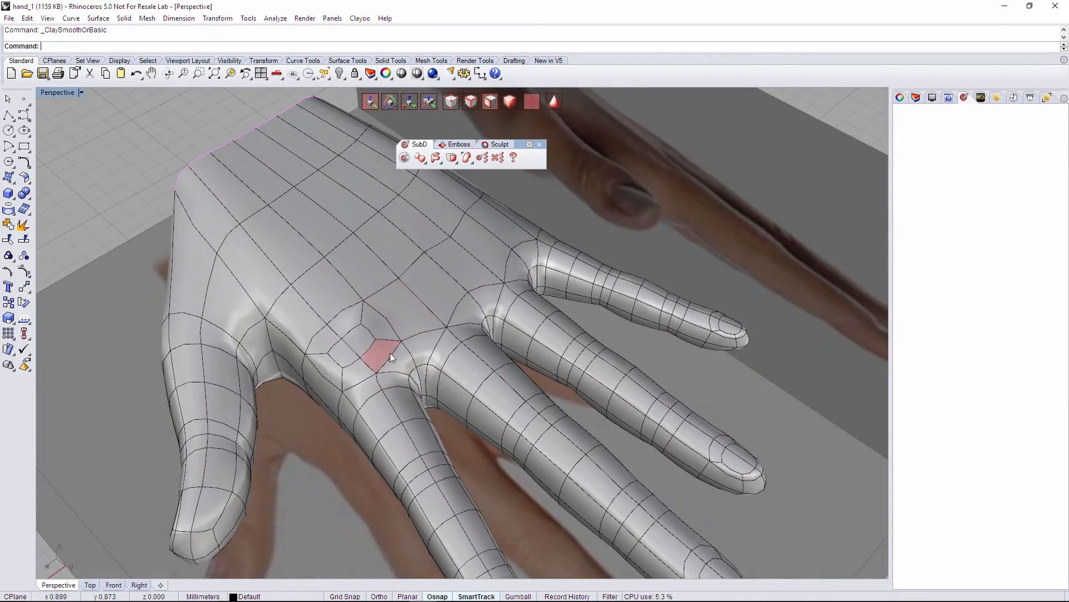
pyautogui.press('Tab')
# Move the two outer side edges of the index knuckle's inset faces inward to narrow the inset.
pyautogui.scroll(5, 382, 363)
pyautogui.click(377, 346)
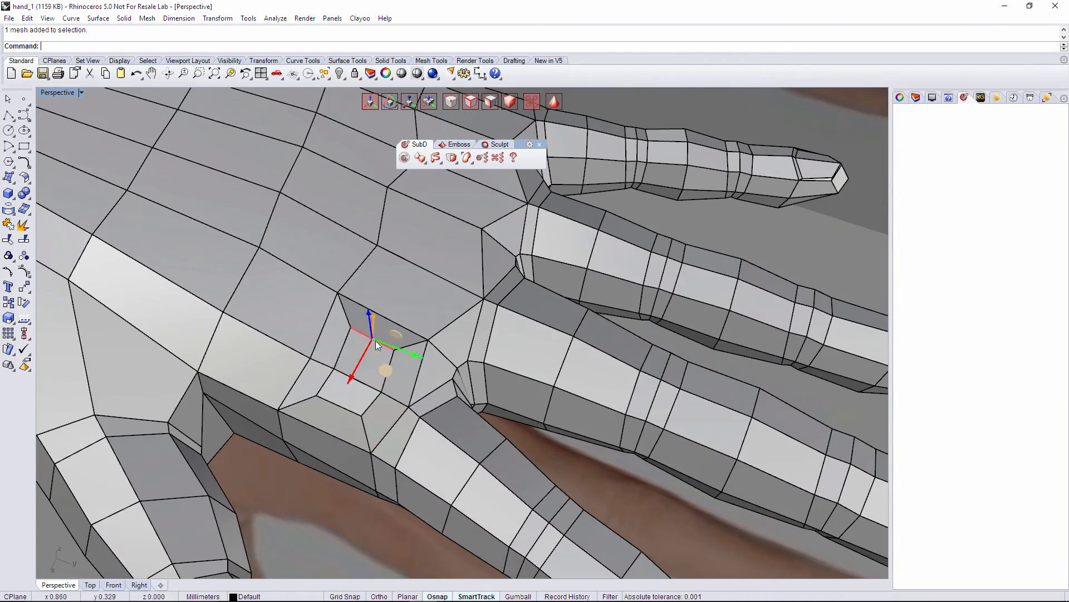
pyautogui.moveTo(376, 342); pyautogui.dragTo(409, 405, button='right')
pyautogui.moveTo(398, 397); pyautogui.dragTo(396, 403)
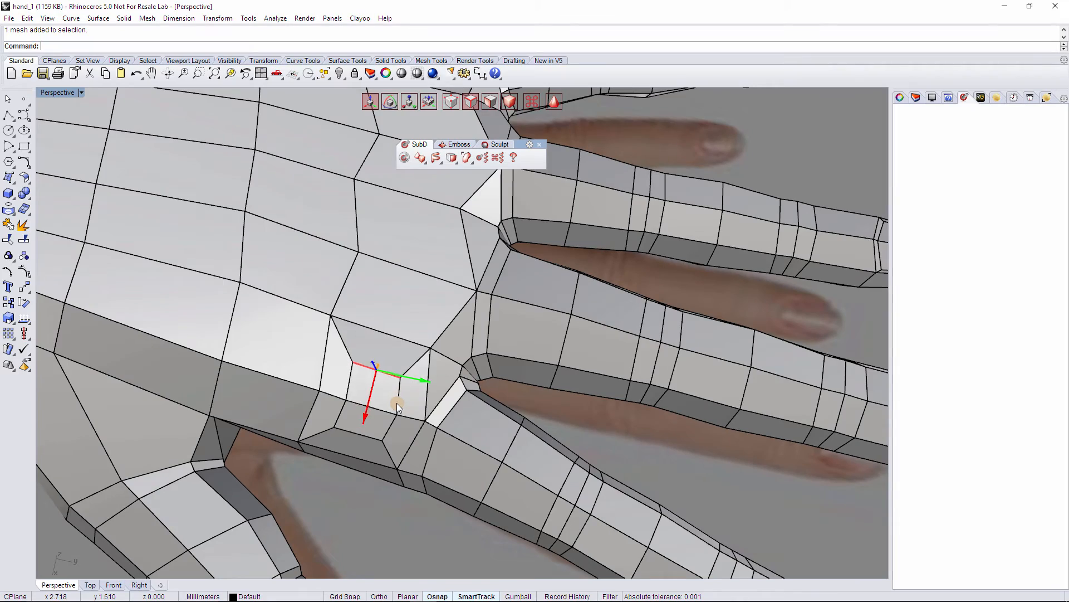
pyautogui.click(372, 434)
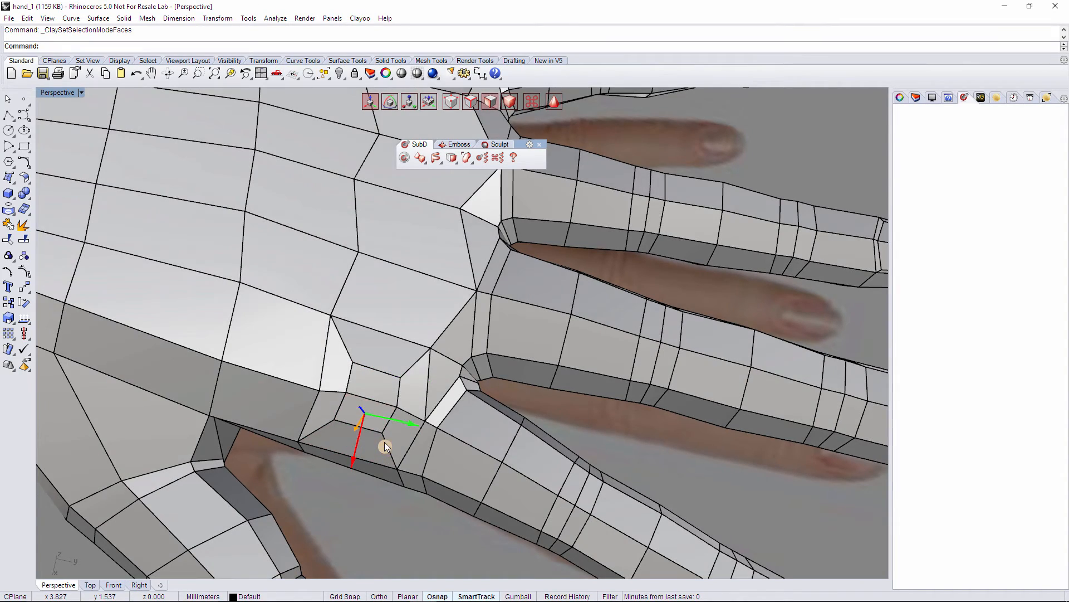
# Inset the two top faces behind the middle finger.
pyautogui.moveTo(385, 443); pyautogui.dragTo(414, 390, button='right')
pyautogui.keyDown('shift'); pyautogui.click(417, 362); pyautogui.keyUp('shift')
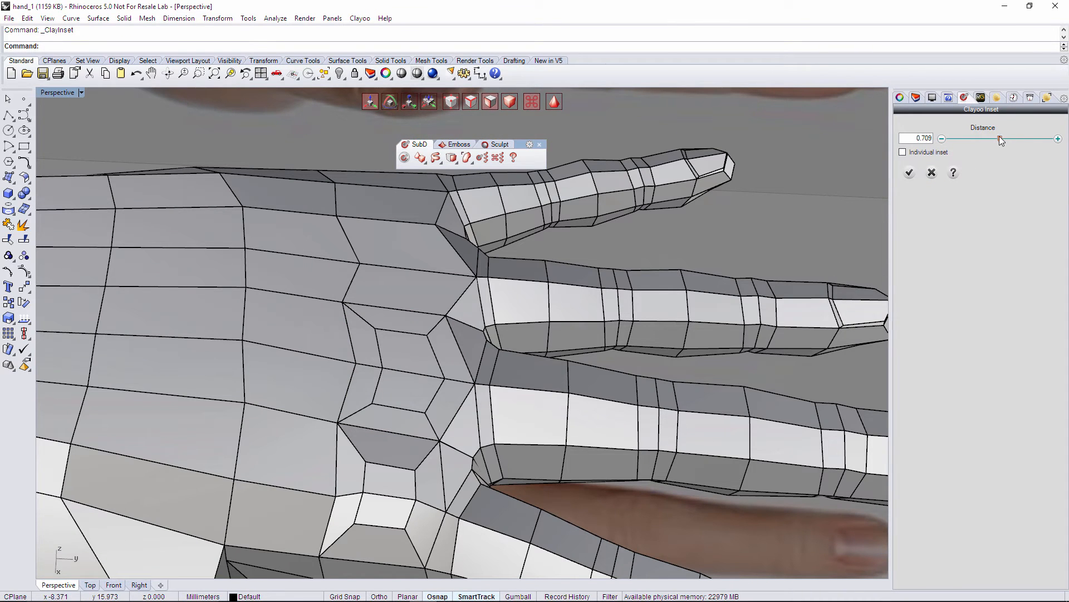
pyautogui.moveTo(1000, 138); pyautogui.dragTo(1002, 138)
pyautogui.click(910, 172)
# Narrow the middle knuckle inset by moving its side edges inward, and shift its rear centre vertex toward the wrist.
pyautogui.scroll(8, 410, 392)
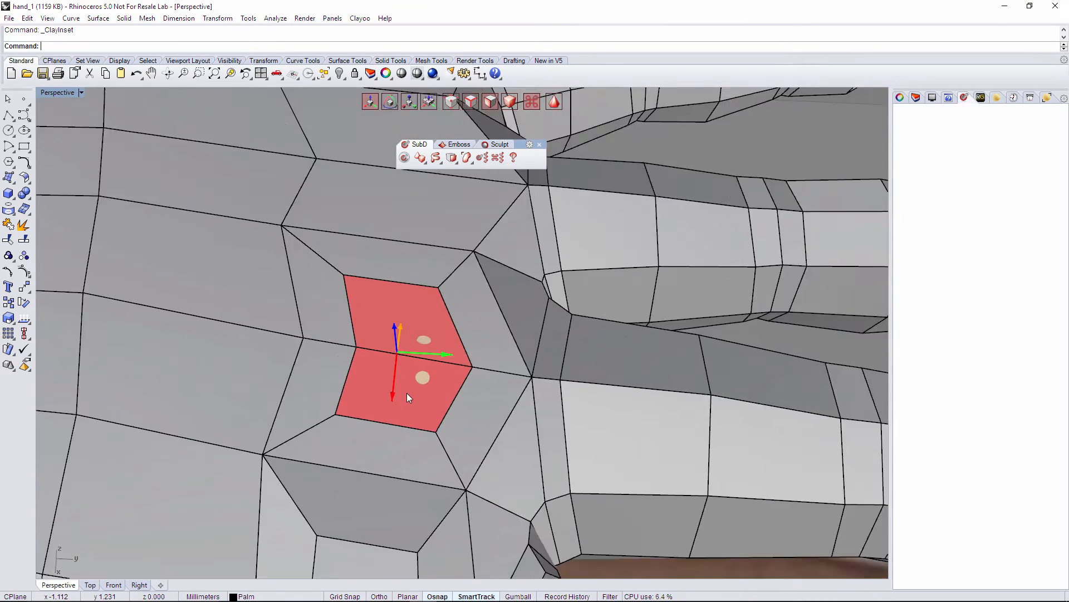
pyautogui.press('s')
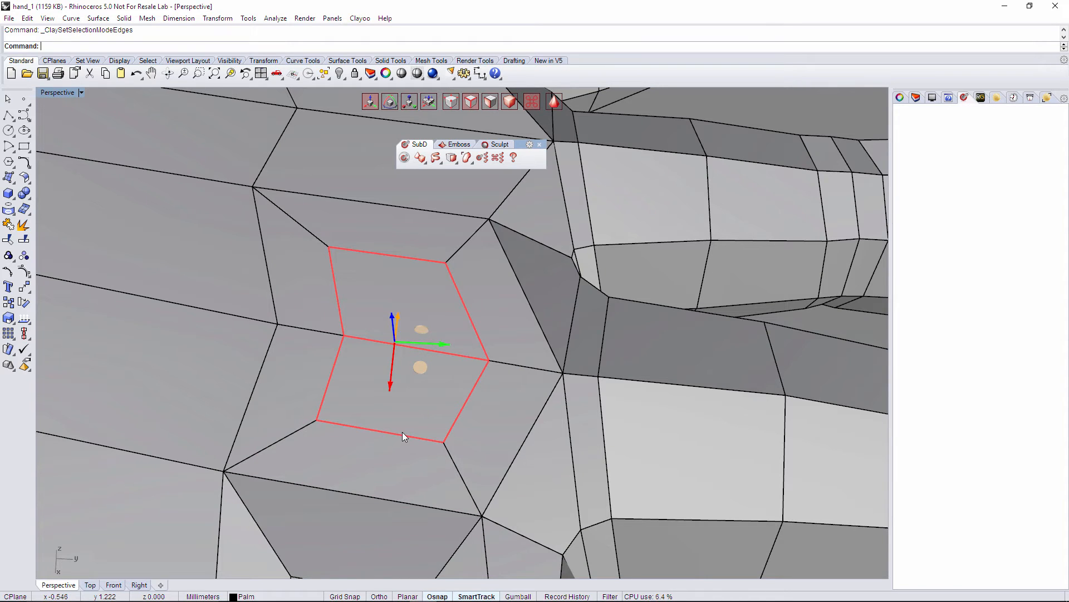
pyautogui.click(402, 433)
pyautogui.moveTo(406, 460); pyautogui.dragTo(410, 446)
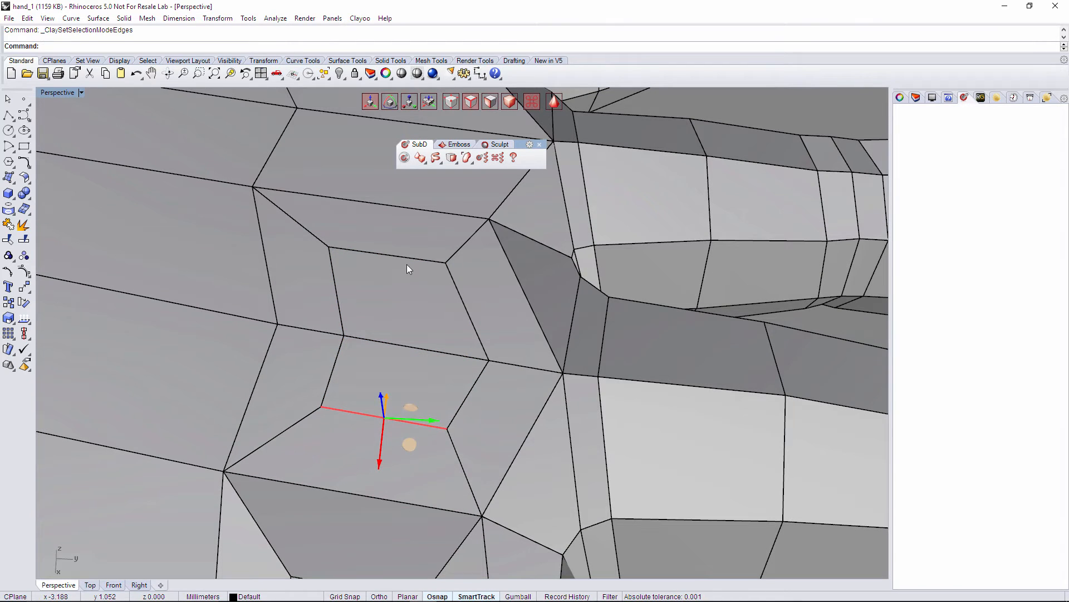
pyautogui.click(413, 256)
pyautogui.moveTo(419, 288); pyautogui.dragTo(422, 300)
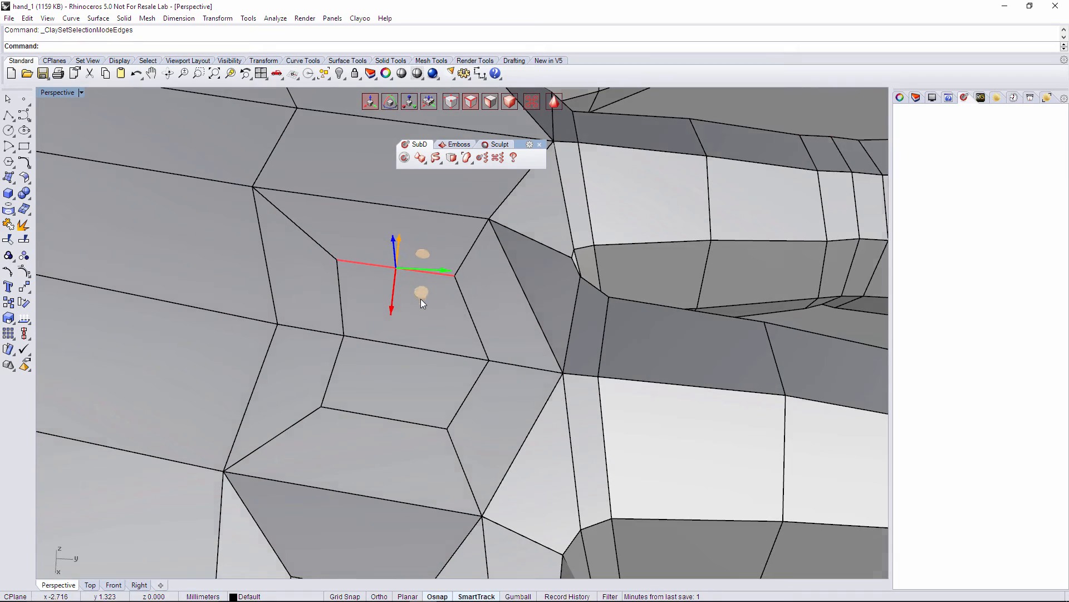
pyautogui.press('a')
pyautogui.click(343, 336)
# Raise the middle knuckle's inset faces, with extra height on their shared centre edge.
pyautogui.scroll(-6, 367, 335)
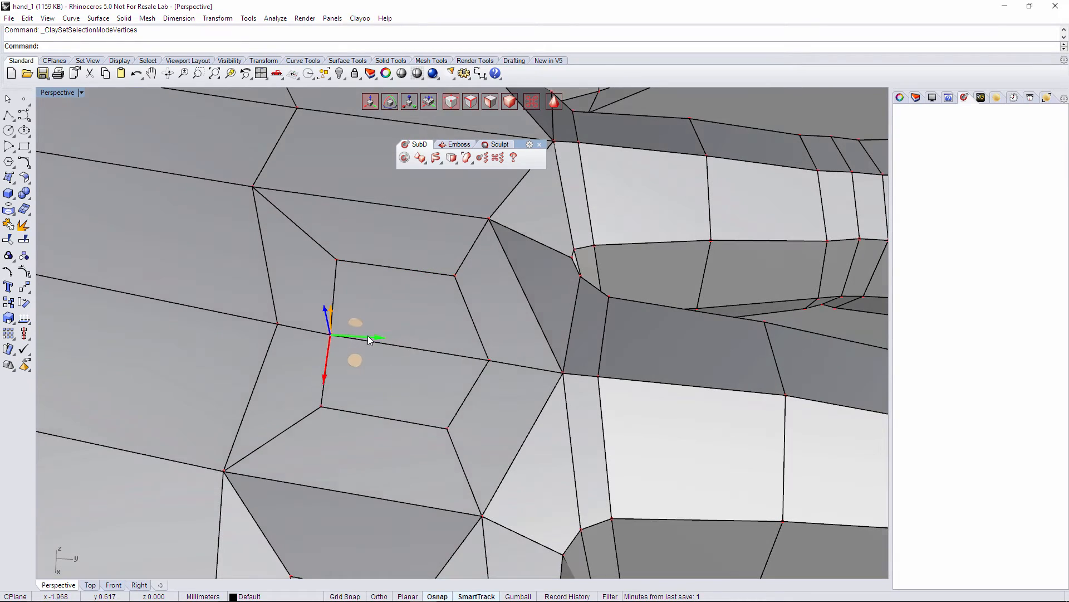
pyautogui.moveTo(367, 336); pyautogui.dragTo(322, 298, button='right')
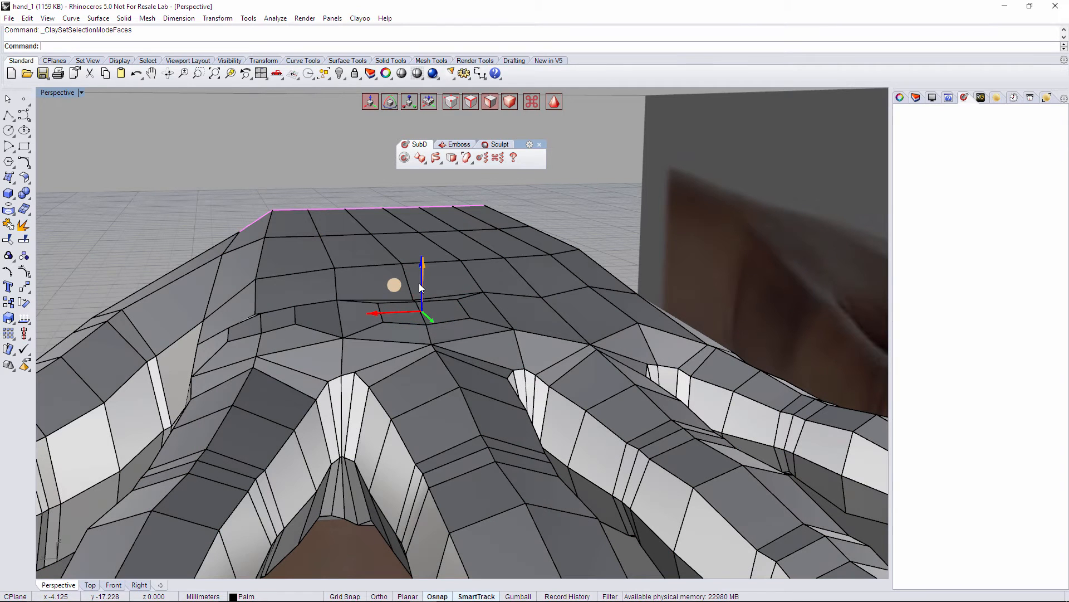
pyautogui.moveTo(418, 282); pyautogui.dragTo(436, 303, button='right')
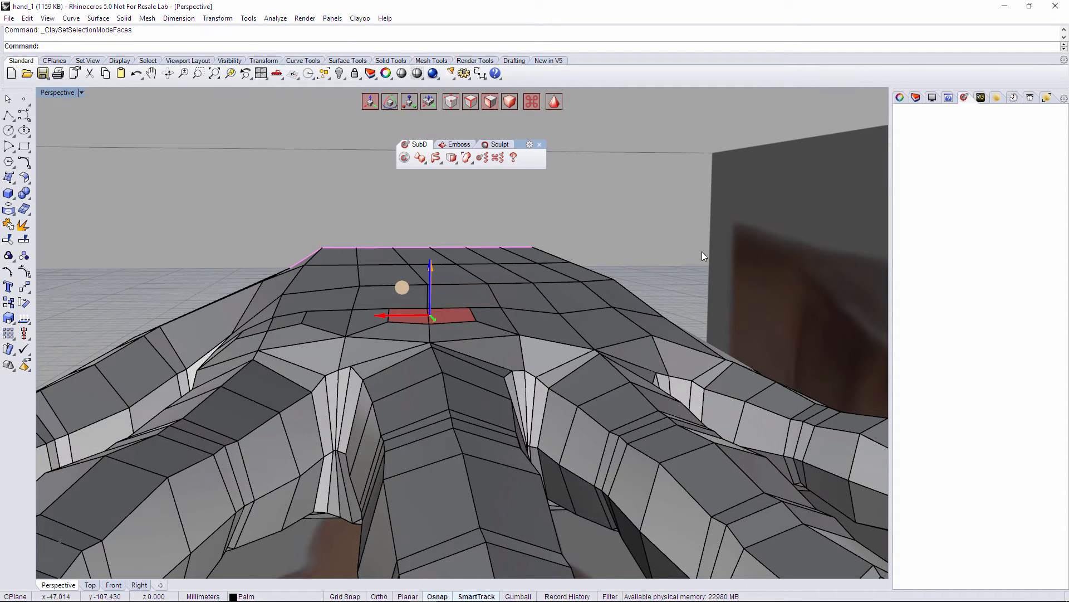
pyautogui.click(429, 319)
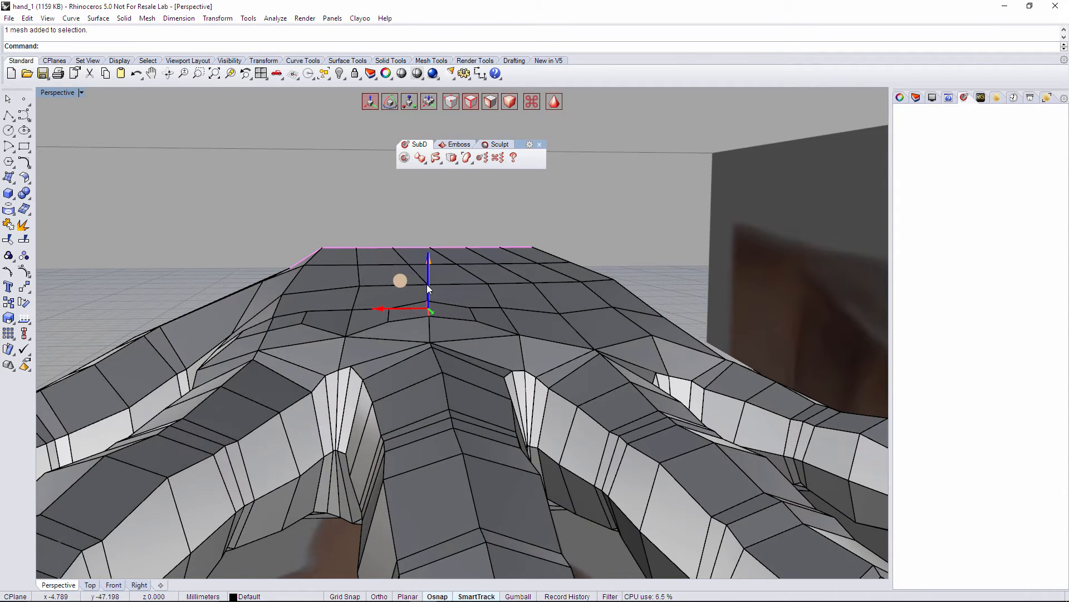
# Move the side edges of the middle and index knuckle insets further inward.
pyautogui.moveTo(429, 286); pyautogui.dragTo(495, 450, button='right')
pyautogui.click(490, 463)
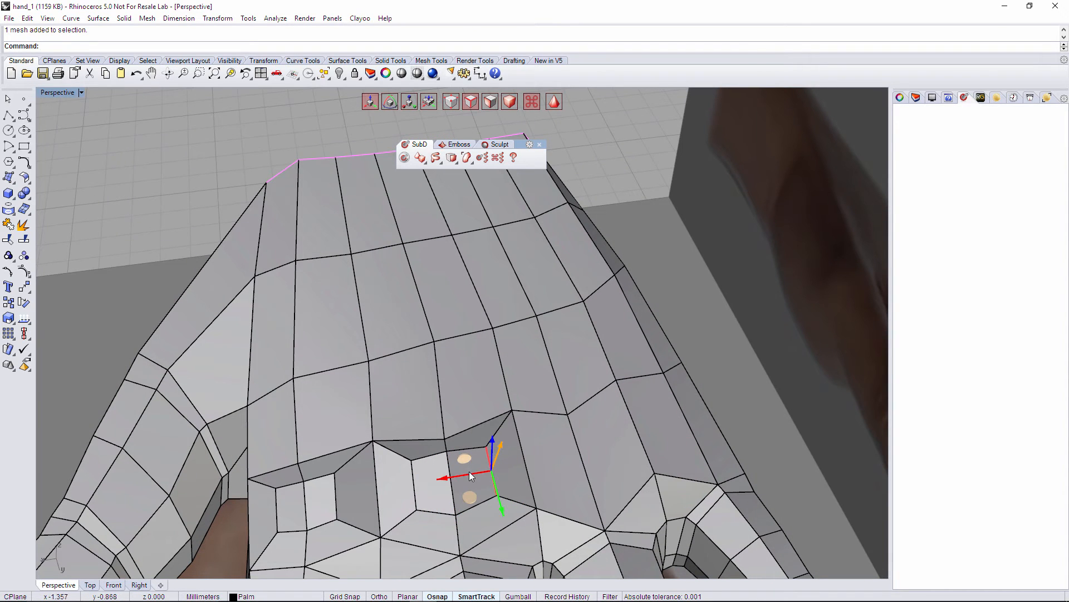
pyautogui.moveTo(470, 472); pyautogui.dragTo(463, 472)
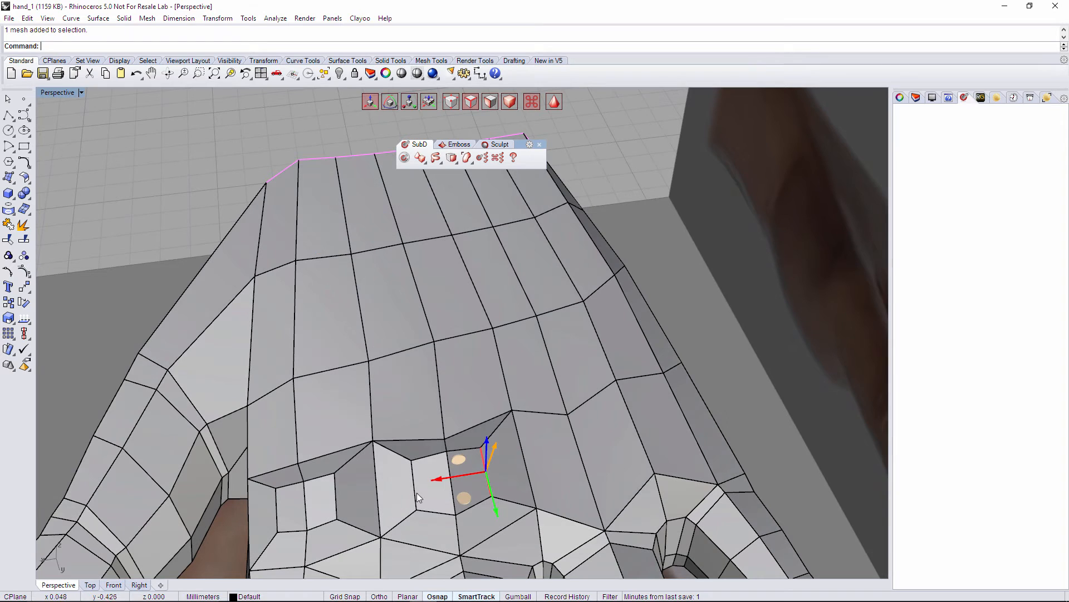
pyautogui.click(415, 493)
pyautogui.moveTo(399, 488); pyautogui.dragTo(407, 486)
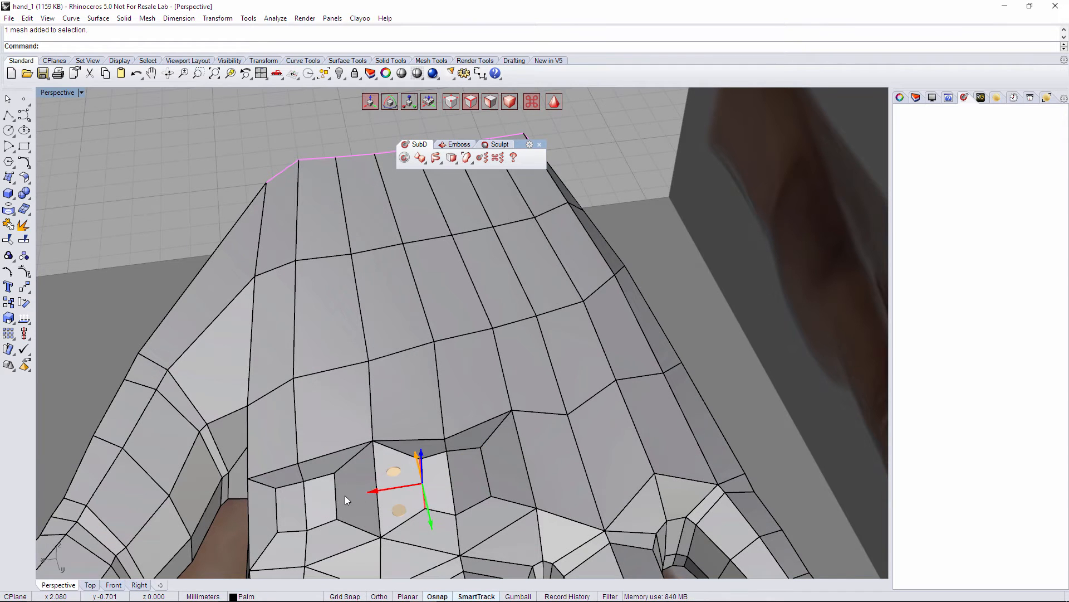
pyautogui.click(336, 497)
pyautogui.moveTo(358, 501); pyautogui.dragTo(545, 419, button='right')
pyautogui.click(380, 482)
# Inset the two top faces behind the ring finger by 0.732.
pyautogui.press('F3')
pyautogui.click(558, 422)
pyautogui.keyDown('shift'); pyautogui.click(623, 429); pyautogui.keyUp('shift')
pyautogui.moveTo(624, 430); pyautogui.dragTo(857, 200, button='right')
pyautogui.rightClick(665, 512)
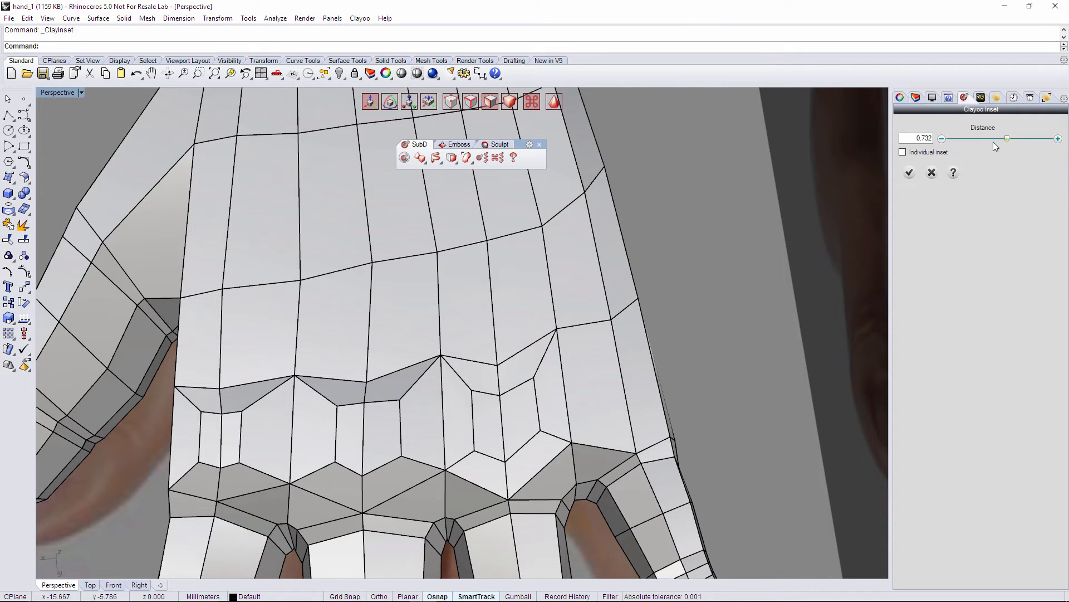
pyautogui.click(912, 176)
# Move both outer side edges of the ring knuckle inset inward toward its centre edge.
pyautogui.scroll(5, 492, 402)
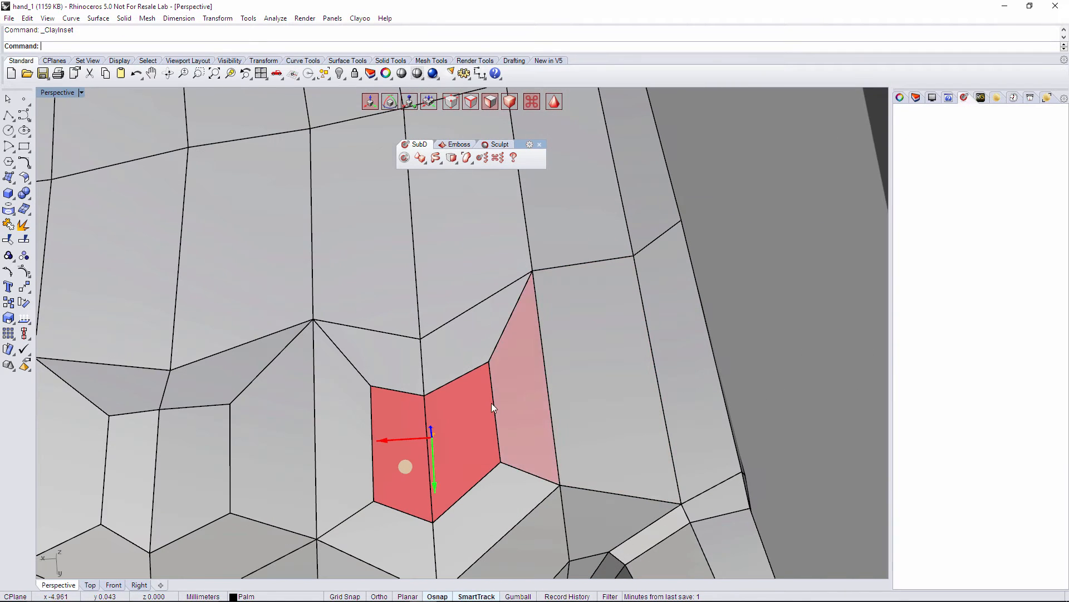
pyautogui.press('F1')
pyautogui.press('F2')
pyautogui.click(371, 412)
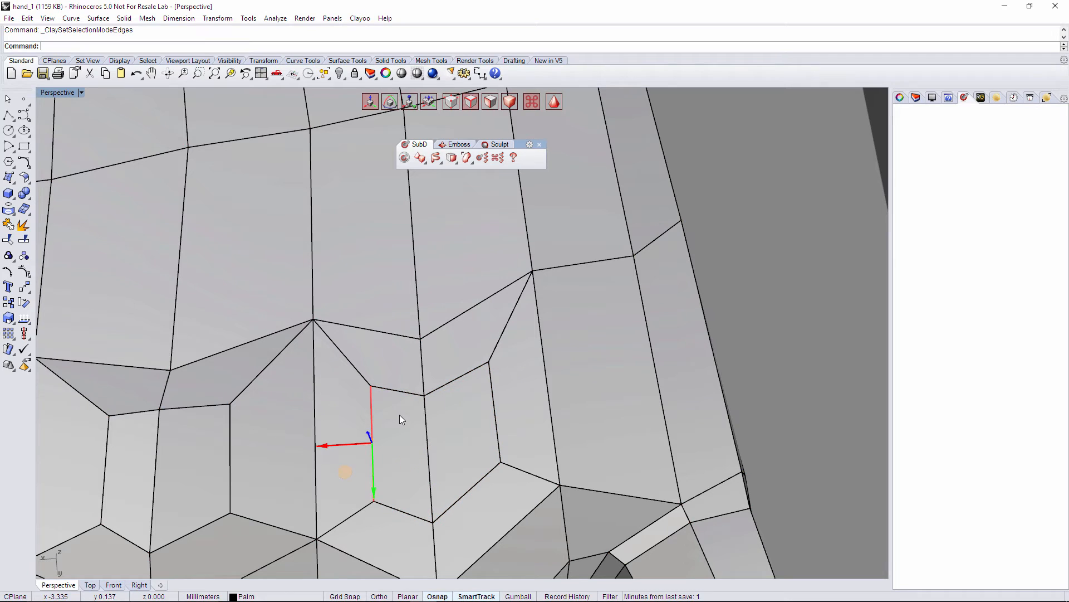
pyautogui.moveTo(345, 449); pyautogui.dragTo(366, 472)
pyautogui.click(494, 413)
pyautogui.moveTo(471, 437); pyautogui.dragTo(459, 461)
# Shift the ring knuckle's two inset faces slightly toward the wrist.
pyautogui.press('F3')
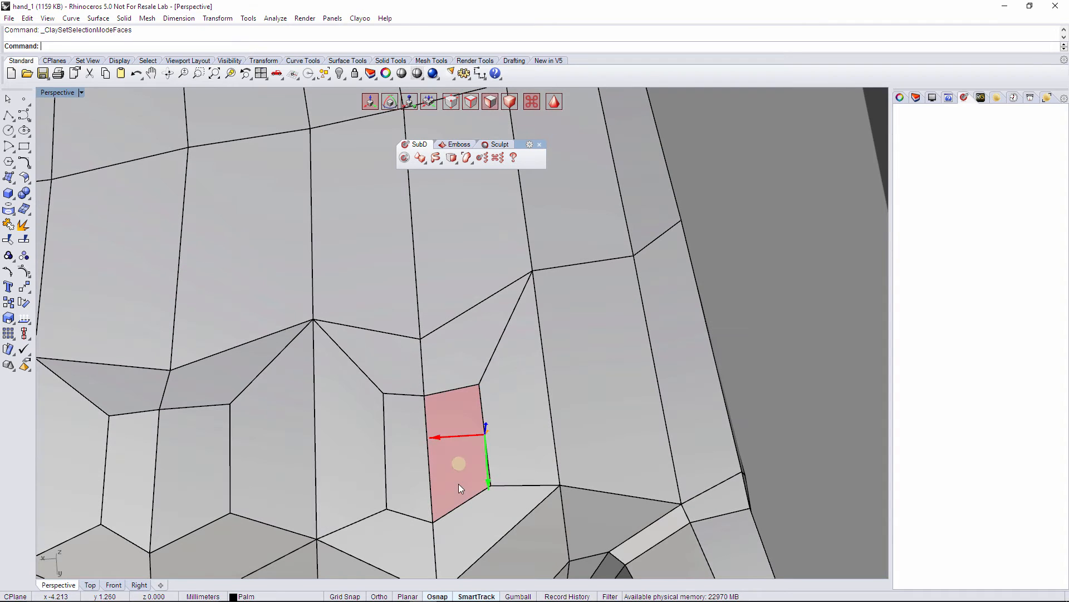
pyautogui.click(430, 475)
pyautogui.keyDown('shift'); pyautogui.click(410, 481); pyautogui.keyUp('shift')
pyautogui.moveTo(434, 488); pyautogui.dragTo(434, 469)
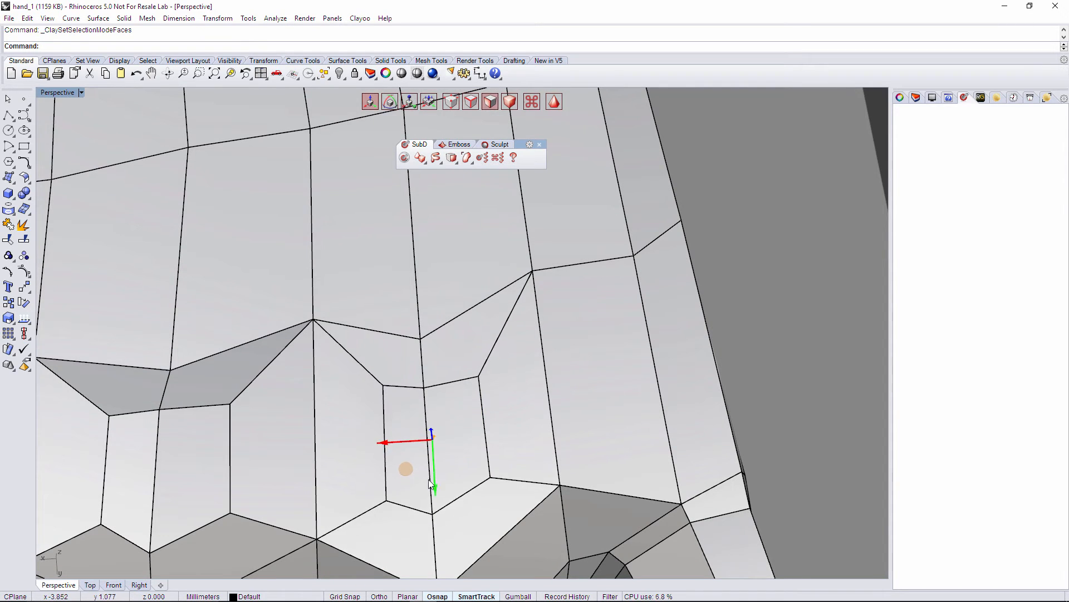
# Raise the ring knuckle's inset faces and their shared centre edge.
pyautogui.moveTo(434, 469); pyautogui.dragTo(674, 306, button='right')
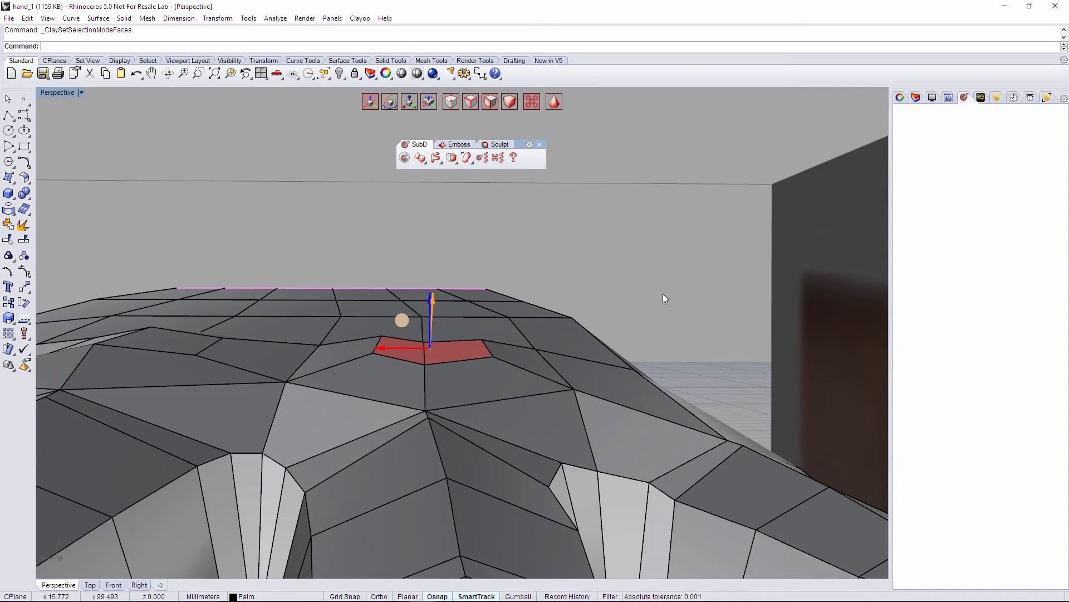
pyautogui.click(664, 299)
pyautogui.click(425, 355)
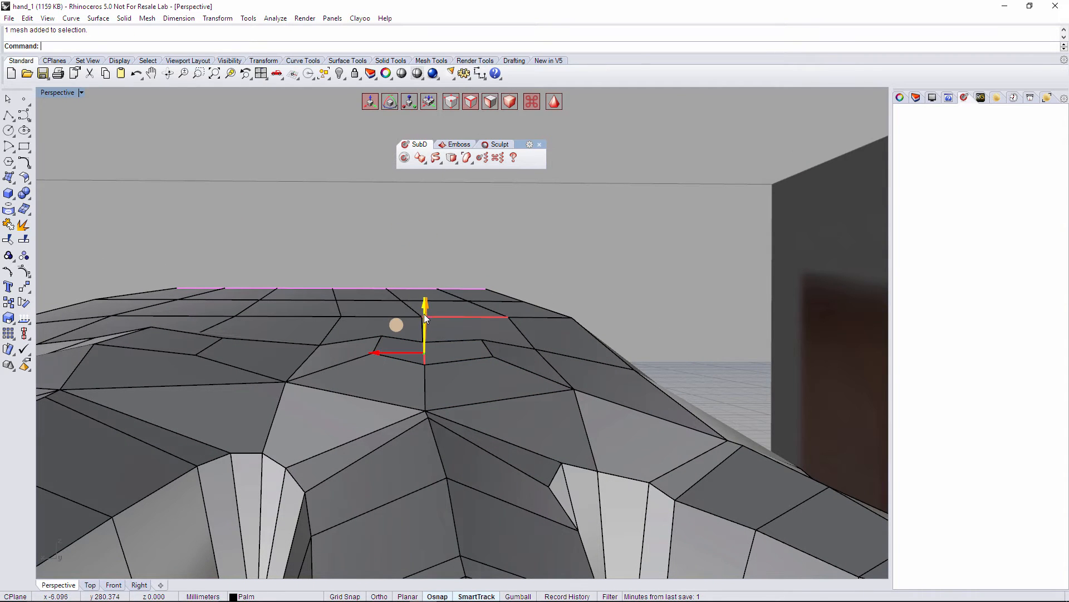
# Raise the shared centre edge of the index knuckle inset and save the file.
pyautogui.moveTo(275, 359); pyautogui.dragTo(548, 390, button='right')
pyautogui.click(213, 383)
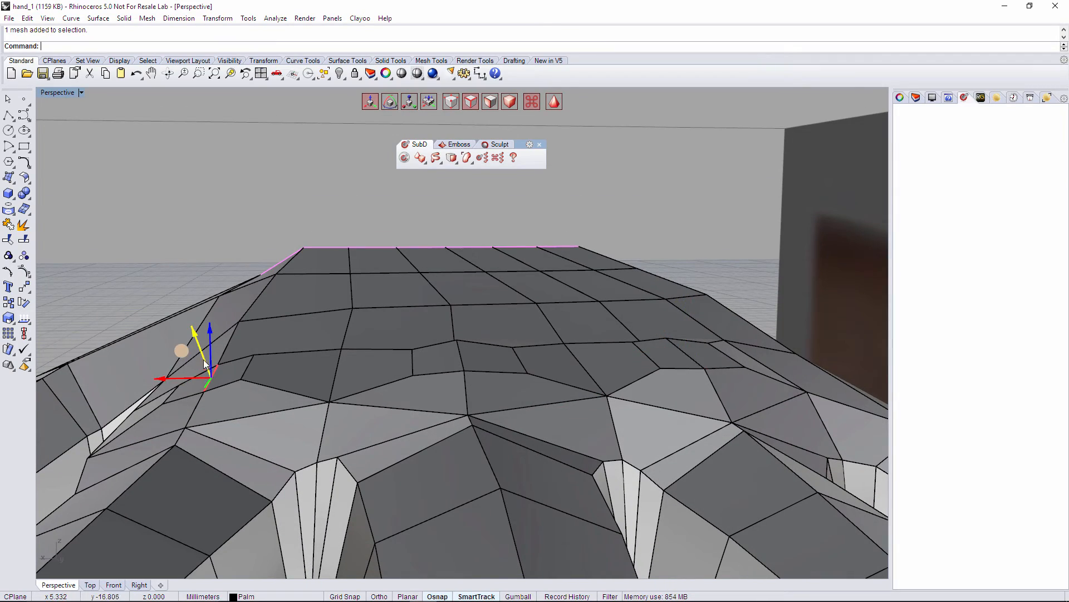
pyautogui.hotkey('ctrl', 's')
# Inset the two faces on the back of the hand behind the little finger with a distance of 0.868.
pyautogui.moveTo(225, 357); pyautogui.dragTo(661, 456, button='right')
pyautogui.click(602, 403)
pyautogui.keyDown('ctrl'); pyautogui.keyDown('shift'); pyautogui.click(616, 418); pyautogui.keyUp('shift'); pyautogui.keyUp('ctrl')
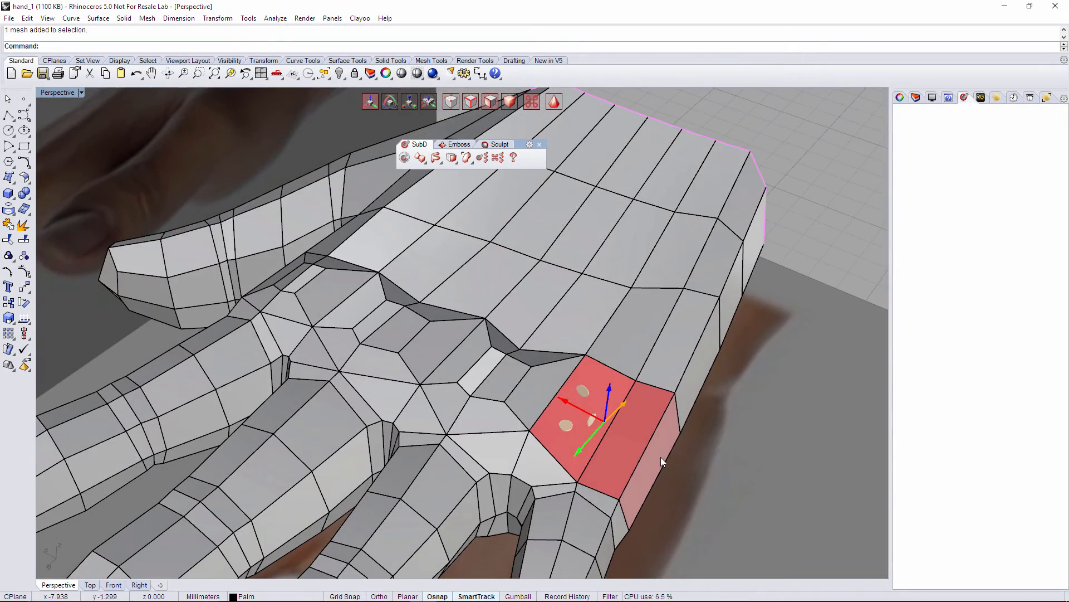
pyautogui.rightClick(657, 439)
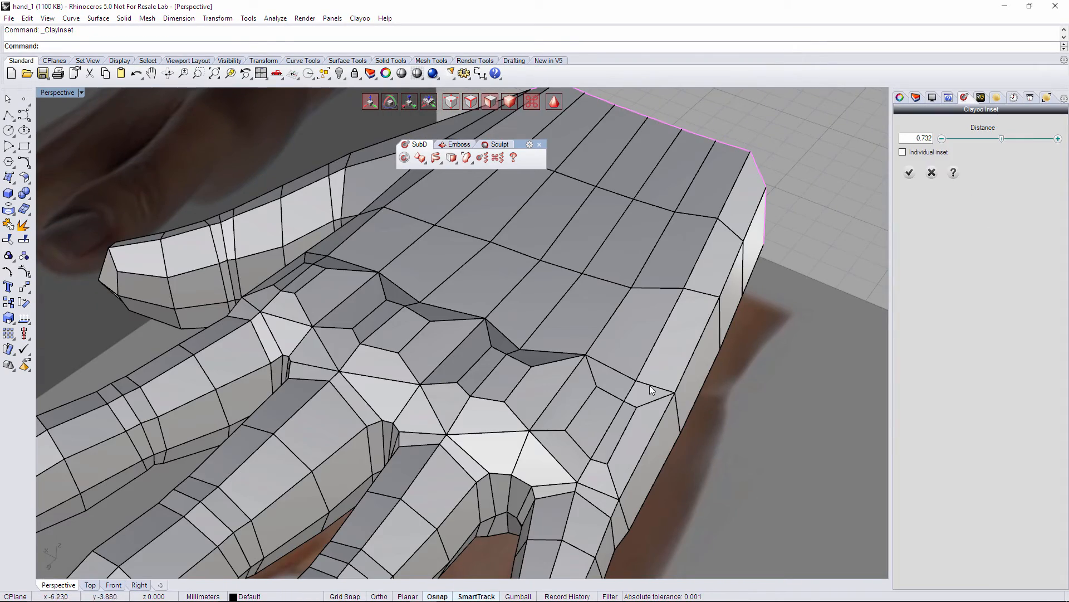
pyautogui.moveTo(650, 385); pyautogui.dragTo(687, 437, button='right')
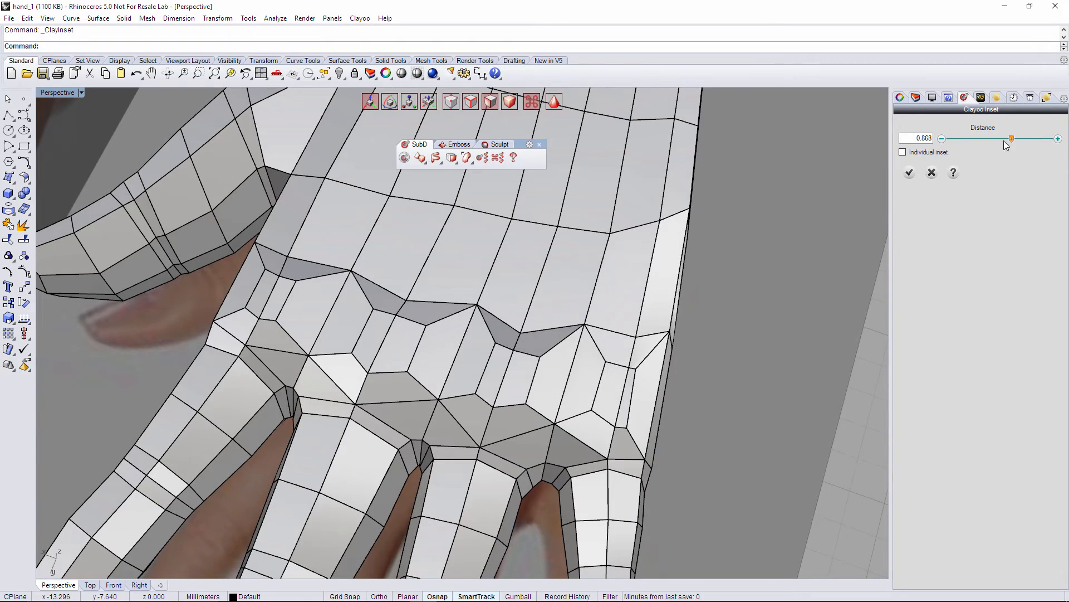
pyautogui.click(910, 173)
# Raise the shared centre edge of the little finger's knuckle inset slightly above the surrounding faces.
pyautogui.moveTo(630, 364); pyautogui.dragTo(655, 281, button='right')
pyautogui.scroll(6, 673, 423)
pyautogui.click(685, 402)
pyautogui.press('s')
pyautogui.click(591, 373)
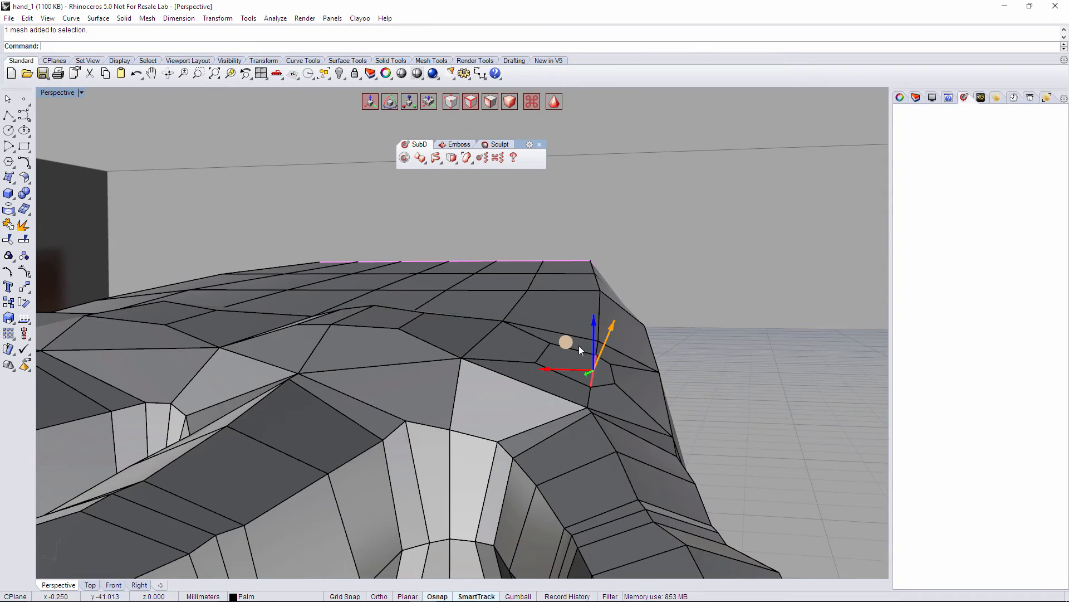
pyautogui.moveTo(568, 344); pyautogui.dragTo(559, 324)
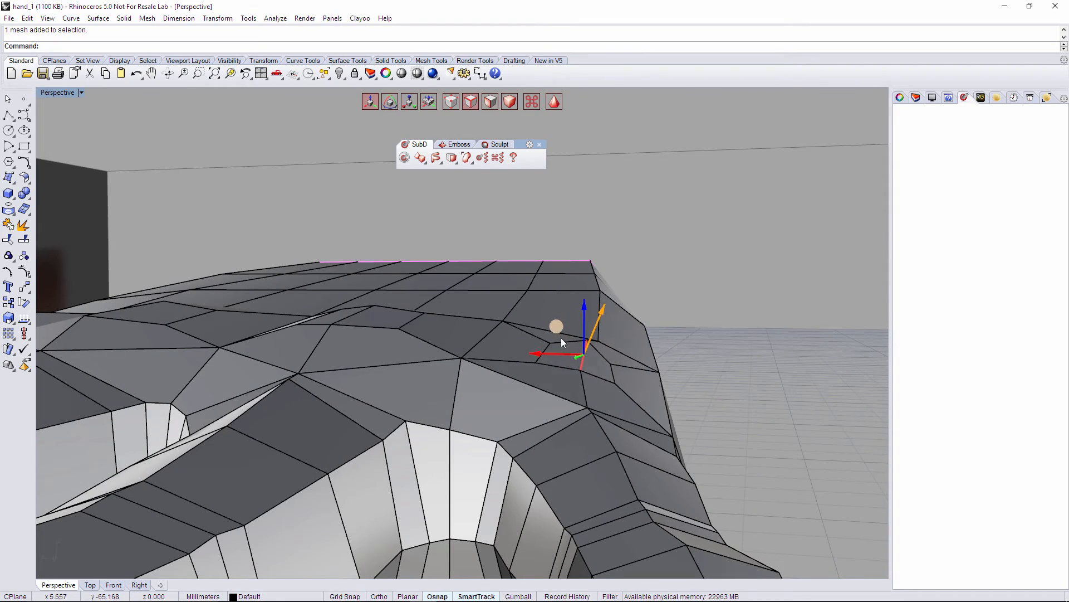
# In the Top view, move the outer front edge of the little knuckle inset back toward the wrist.
pyautogui.moveTo(560, 337); pyautogui.dragTo(465, 451, button='right')
pyautogui.scroll(-5, 592, 411)
pyautogui.click(91, 585)
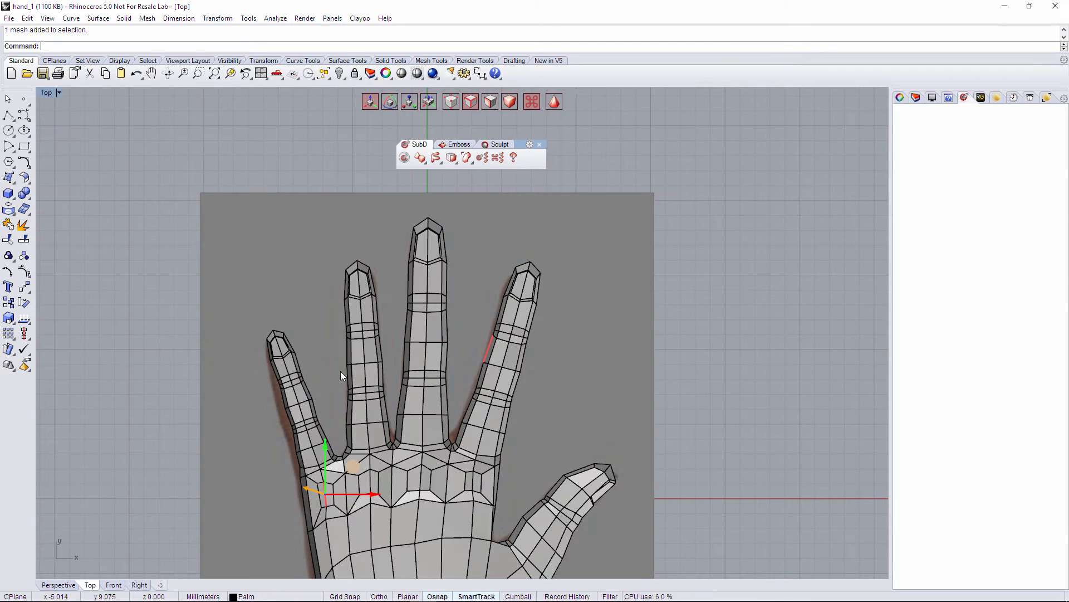
pyautogui.scroll(8, 345, 390)
pyautogui.press('a')
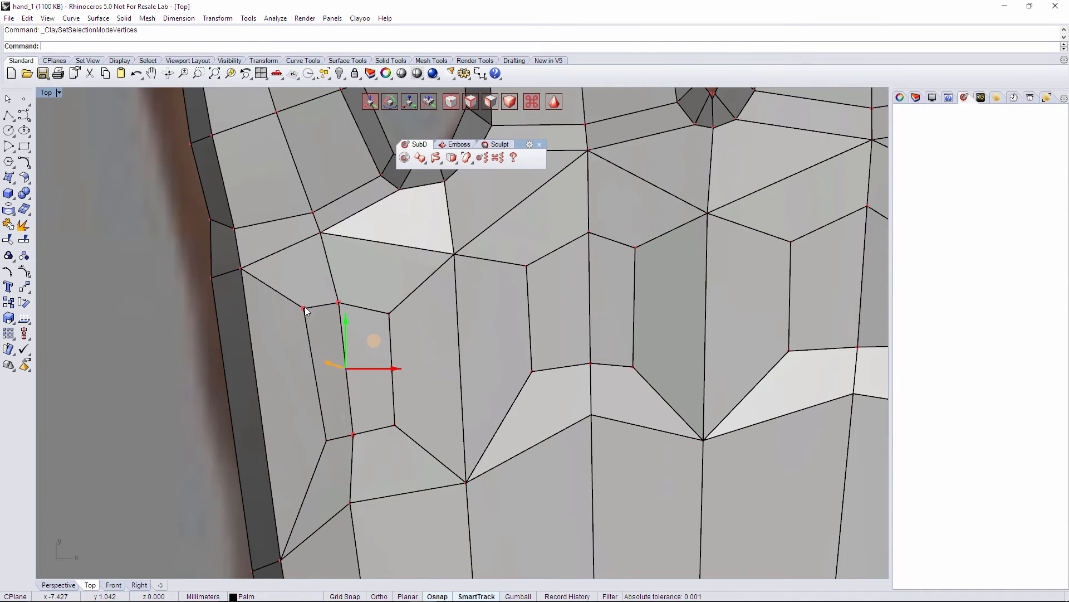
pyautogui.press('s')
pyautogui.click(316, 304)
pyautogui.moveTo(347, 282); pyautogui.dragTo(343, 302)
# Shift the little knuckle's outer and centre lengthwise edges toward the hand's outer side and its inner inset face toward the ring finger.
pyautogui.press('a')
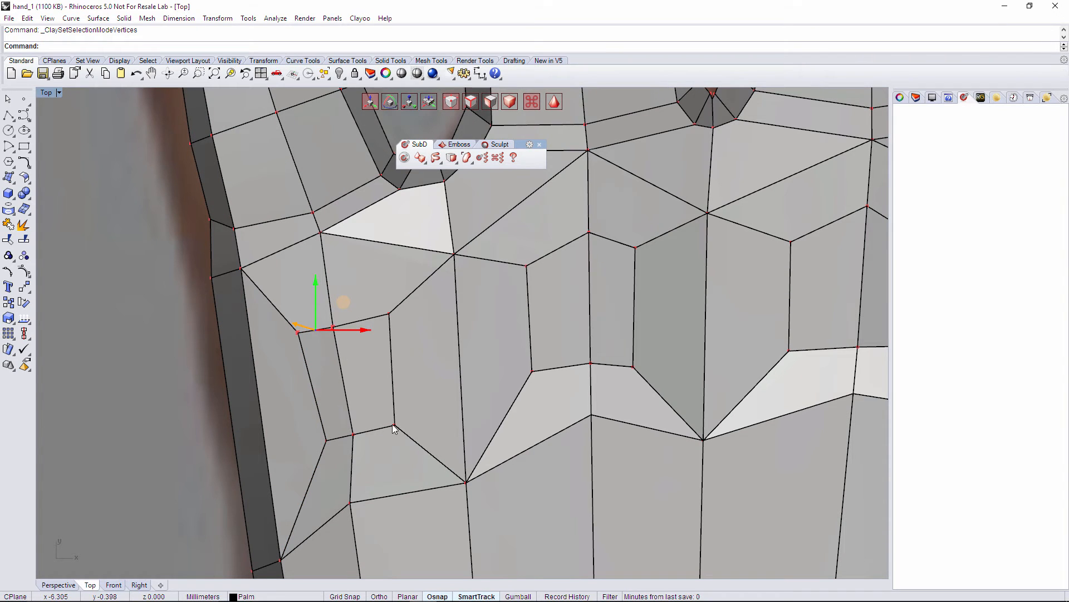
pyautogui.press('s')
pyautogui.click(320, 410)
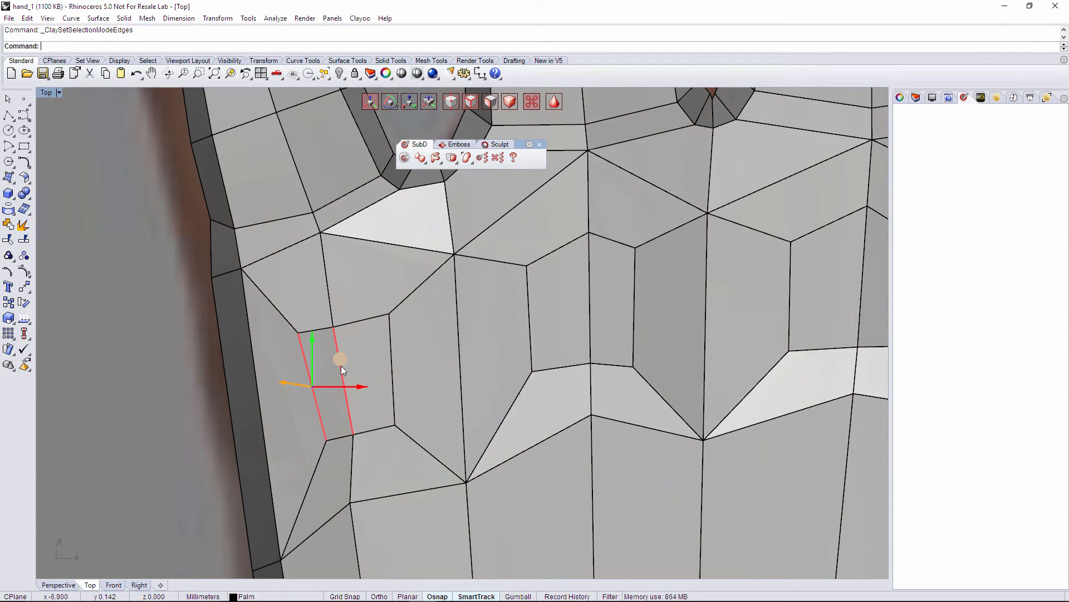
pyautogui.moveTo(332, 365); pyautogui.dragTo(329, 367)
pyautogui.press('d')
pyautogui.click(369, 355)
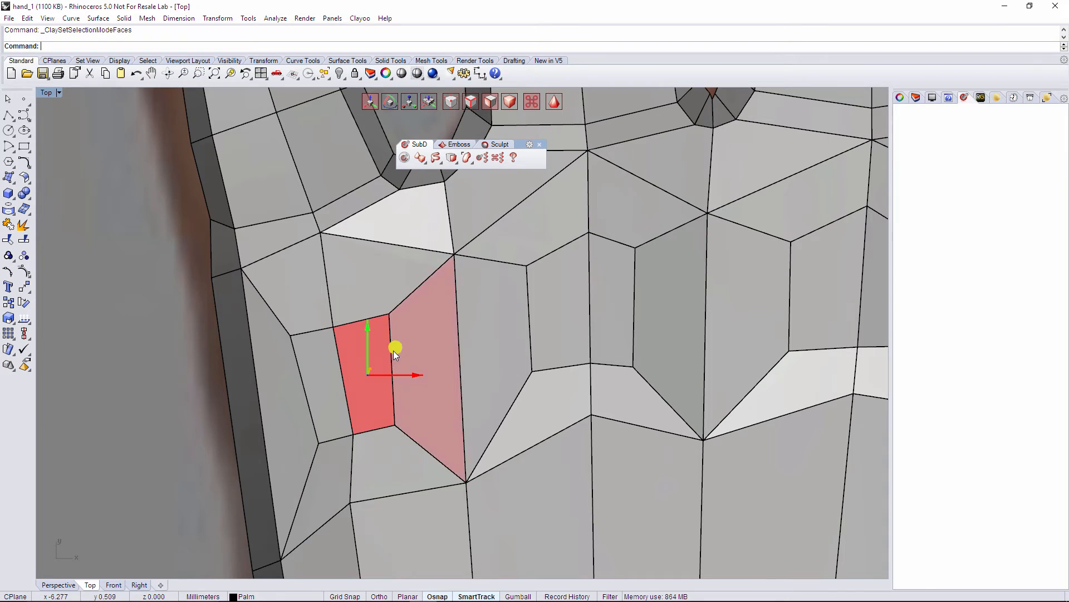
pyautogui.moveTo(393, 349); pyautogui.dragTo(400, 349)
pyautogui.scroll(-4, 357, 413)
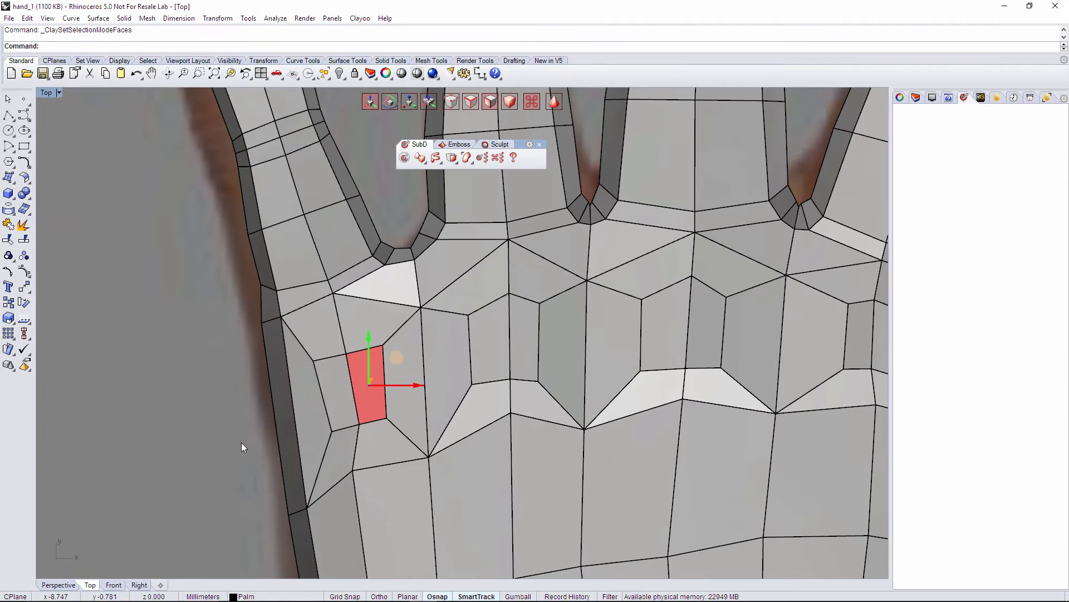
pyautogui.click(241, 443)
# Move the rear centre vertices of the ring, middle and index knuckle insets slightly toward the wrist.
pyautogui.scroll(-4, 464, 360)
pyautogui.click(478, 369)
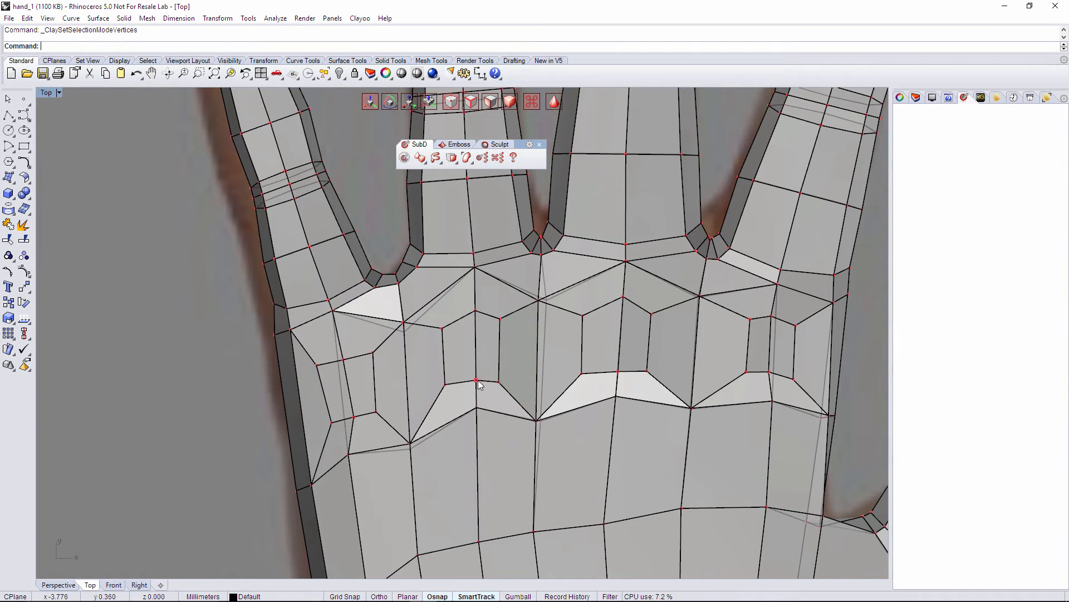
pyautogui.moveTo(478, 362); pyautogui.dragTo(478, 369)
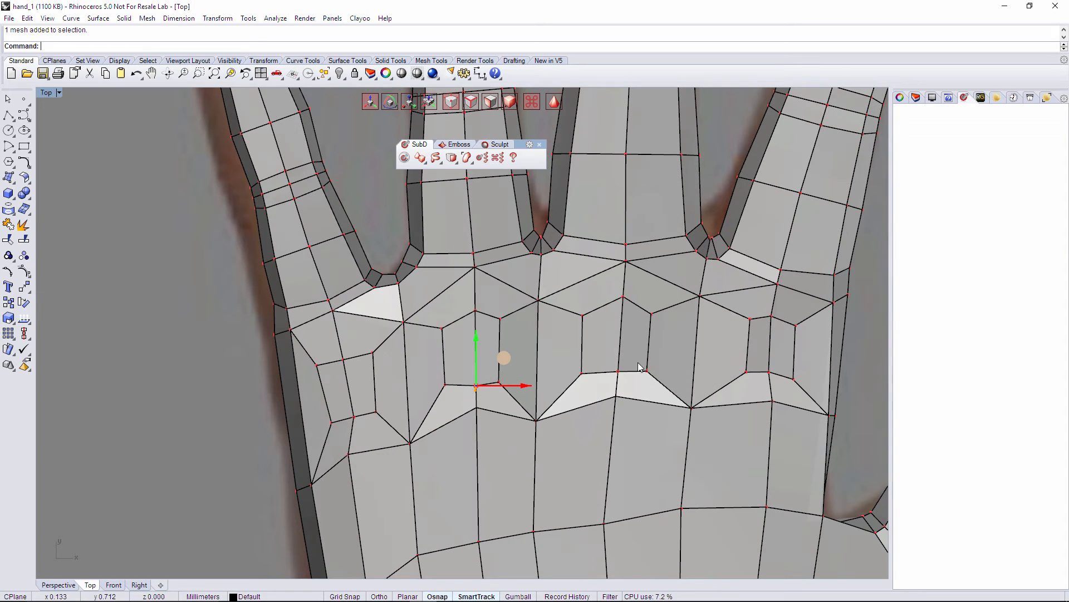
pyautogui.moveTo(618, 372); pyautogui.dragTo(619, 376)
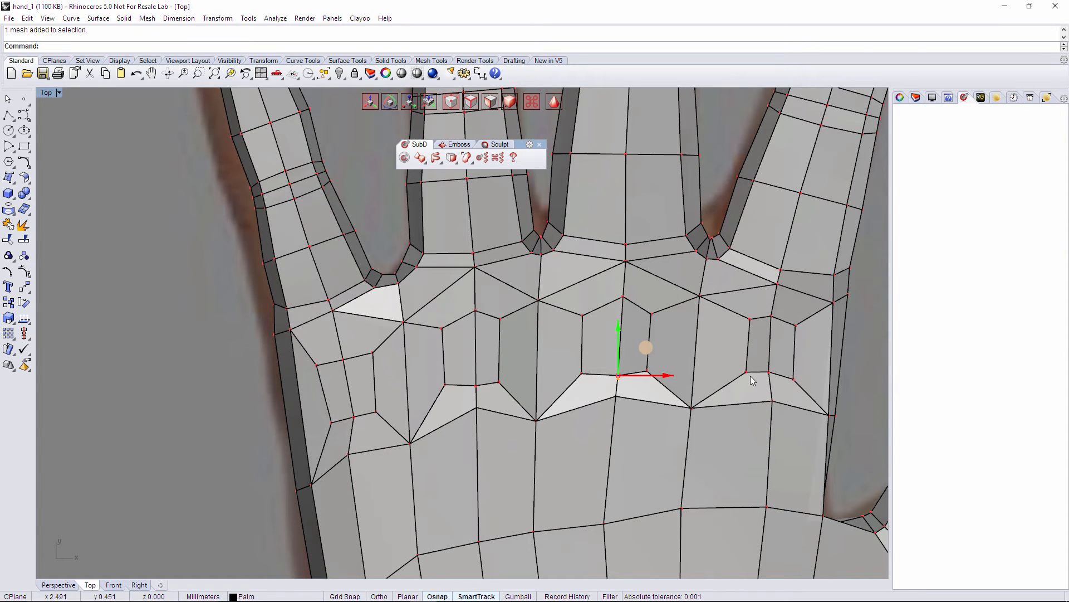
pyautogui.click(770, 372)
pyautogui.moveTo(772, 355); pyautogui.dragTo(772, 361)
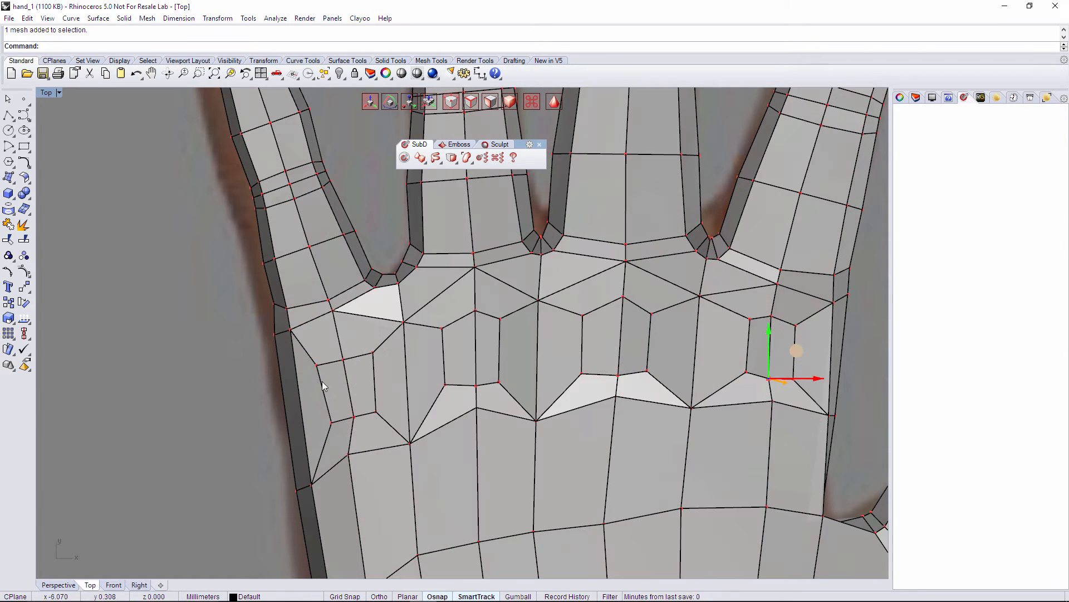
# Reposition the outer corner vertices and the front inner corner vertex of the little knuckle inset to round its outline.
pyautogui.click(318, 365)
pyautogui.moveTo(341, 338); pyautogui.dragTo(346, 350)
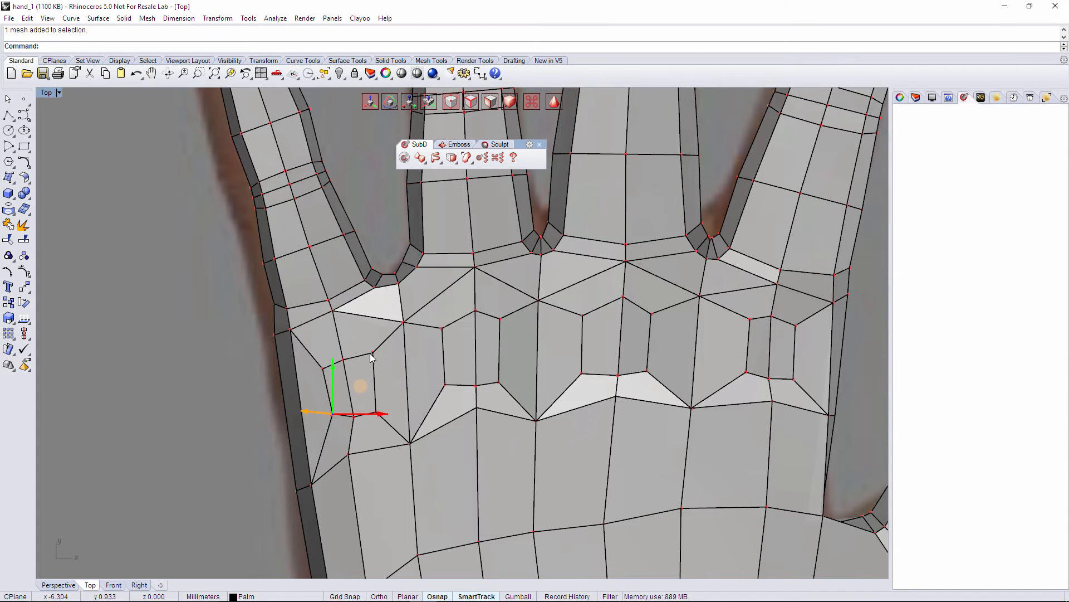
pyautogui.click(373, 352)
pyautogui.moveTo(401, 331); pyautogui.dragTo(396, 334)
pyautogui.click(248, 415)
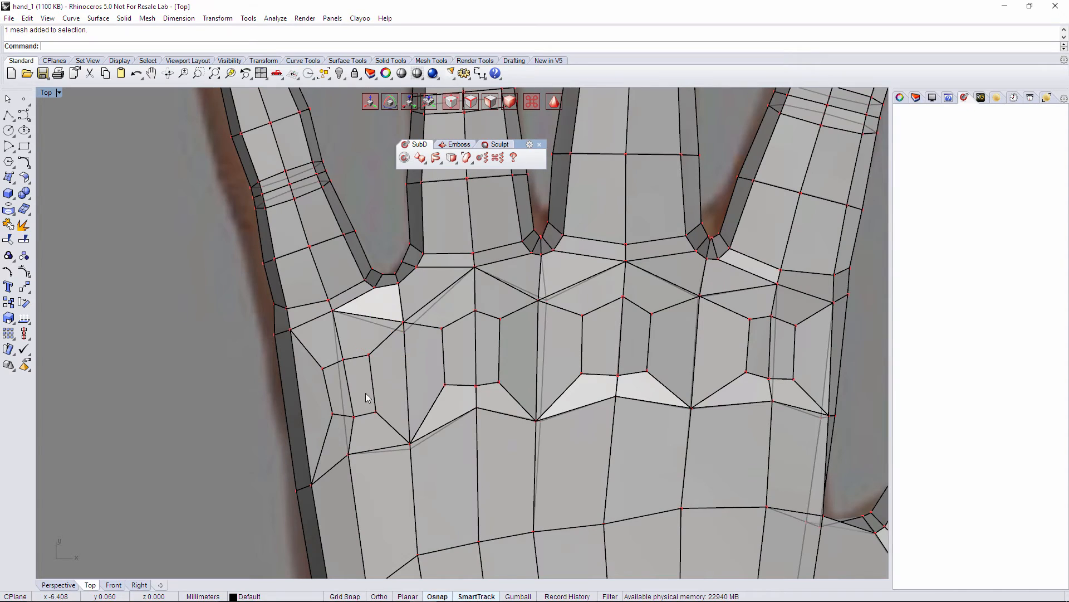
# Raise the little knuckle's inset faces in the Perspective view.
pyautogui.press('s')
pyautogui.click(349, 392)
pyautogui.click(73, 584)
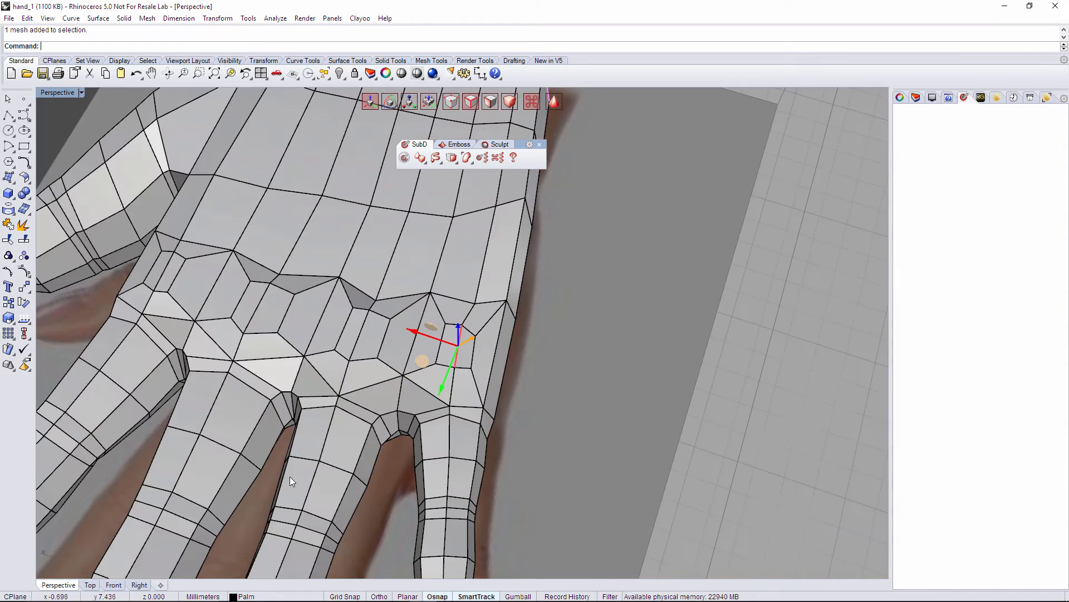
pyautogui.moveTo(424, 362); pyautogui.dragTo(466, 312, button='right')
pyautogui.scroll(5, 467, 320)
pyautogui.press('d')
pyautogui.click(466, 370)
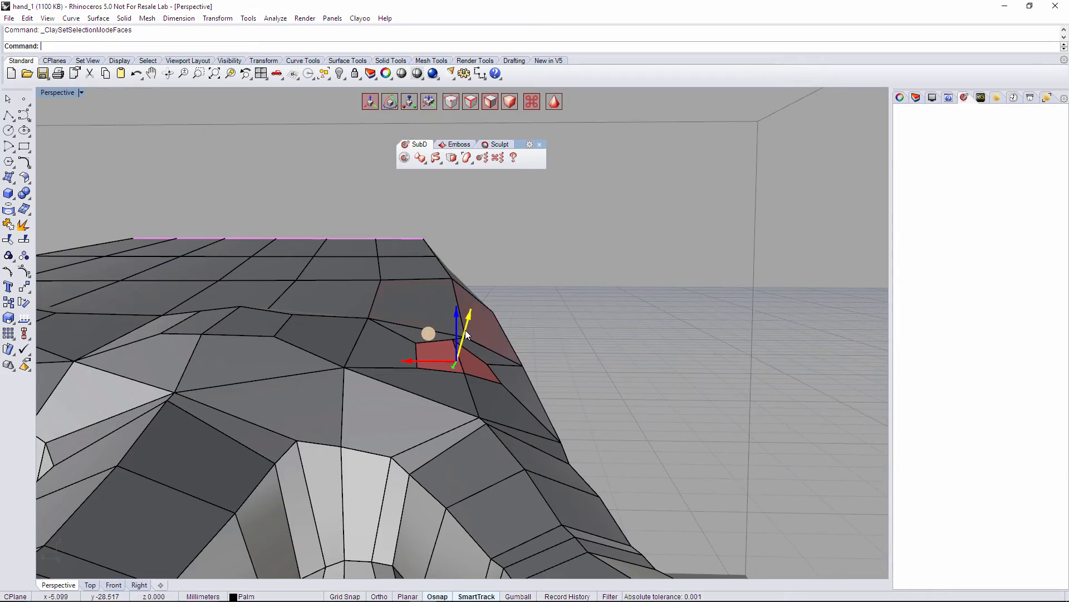
pyautogui.moveTo(466, 334); pyautogui.dragTo(471, 315)
pyautogui.click(578, 339)
# Inspect the smoothed hand in Rendered display mode and return to the unsmoothed mesh with visible edges.
pyautogui.moveTo(578, 339); pyautogui.dragTo(611, 374, button='right')
pyautogui.press('Tab')
pyautogui.scroll(-4, 478, 370)
pyautogui.scroll(-4, 611, 374)
pyautogui.moveTo(563, 401); pyautogui.dragTo(612, 424, button='right')
pyautogui.keyDown('shift'); pyautogui.moveTo(538, 400); pyautogui.dragTo(468, 364, button='right'); pyautogui.keyUp('shift')
pyautogui.click(82, 92)
pyautogui.click(79, 146)
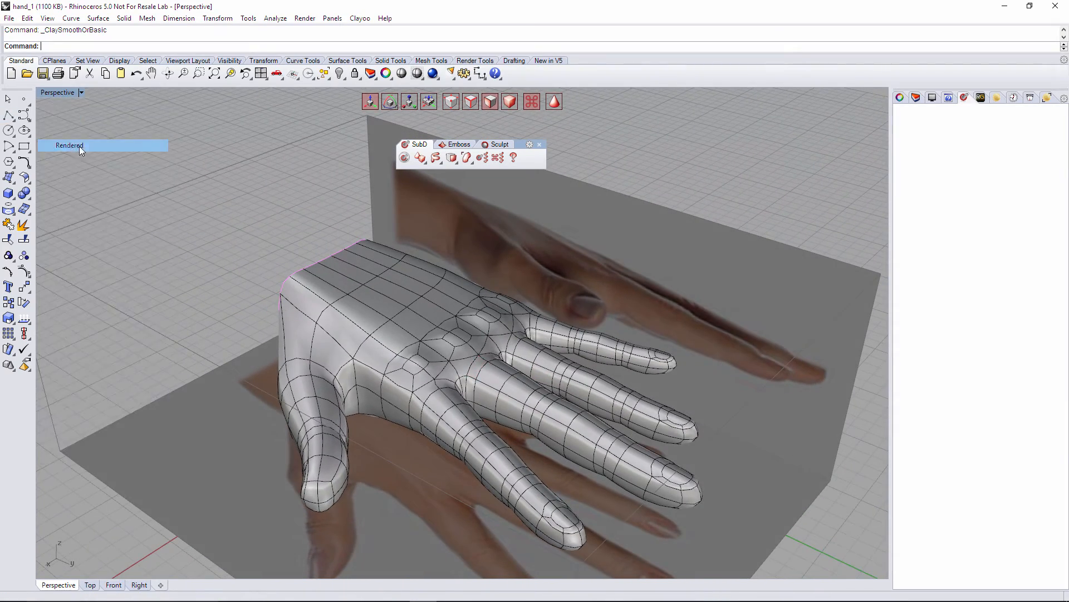
pyautogui.moveTo(535, 329)
pyautogui.mouseDown(button='right')
pyautogui.moveTo(430, 272)
pyautogui.moveTo(473, 275)
pyautogui.moveTo(556, 330)
pyautogui.moveTo(568, 362)
pyautogui.moveTo(556, 292)
pyautogui.moveTo(517, 260)
pyautogui.moveTo(463, 245)
pyautogui.mouseUp(button='right')
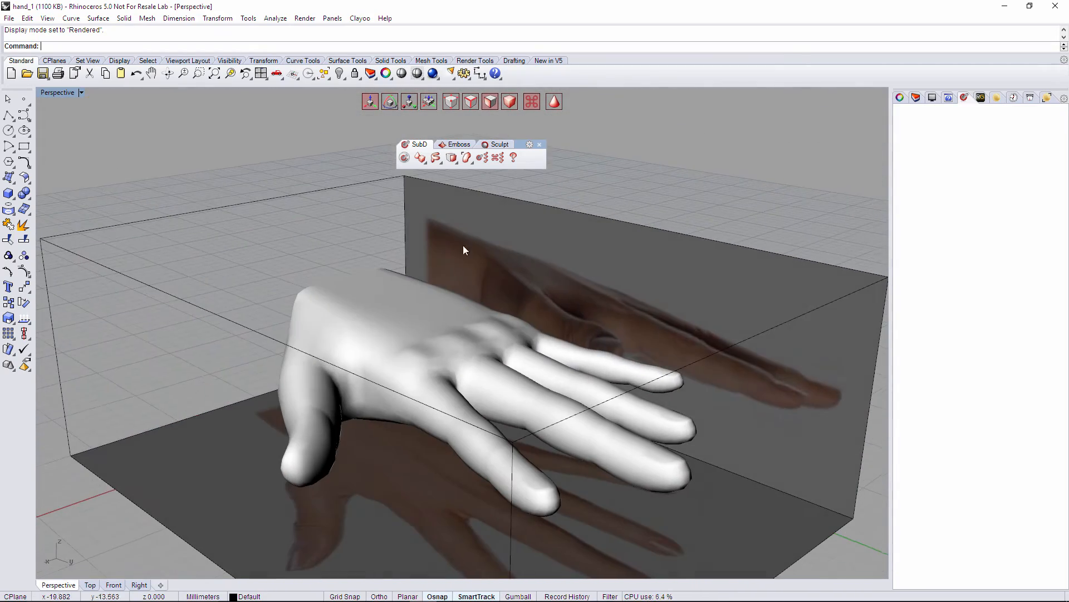
pyautogui.rightClick(64, 91)
pyautogui.click(71, 138)
pyautogui.moveTo(406, 360)
pyautogui.mouseDown(button='right')
pyautogui.moveTo(502, 380)
pyautogui.moveTo(384, 334)
pyautogui.moveTo(357, 329)
pyautogui.moveTo(343, 340)
pyautogui.moveTo(213, 315)
pyautogui.mouseUp(button='right')
pyautogui.press('Tab')
# Raise the vertex on the thumb-side edge of the hand's back, one row behind the index knuckle.
pyautogui.scroll(5, 500, 389)
pyautogui.click(362, 333)
pyautogui.click(212, 315)
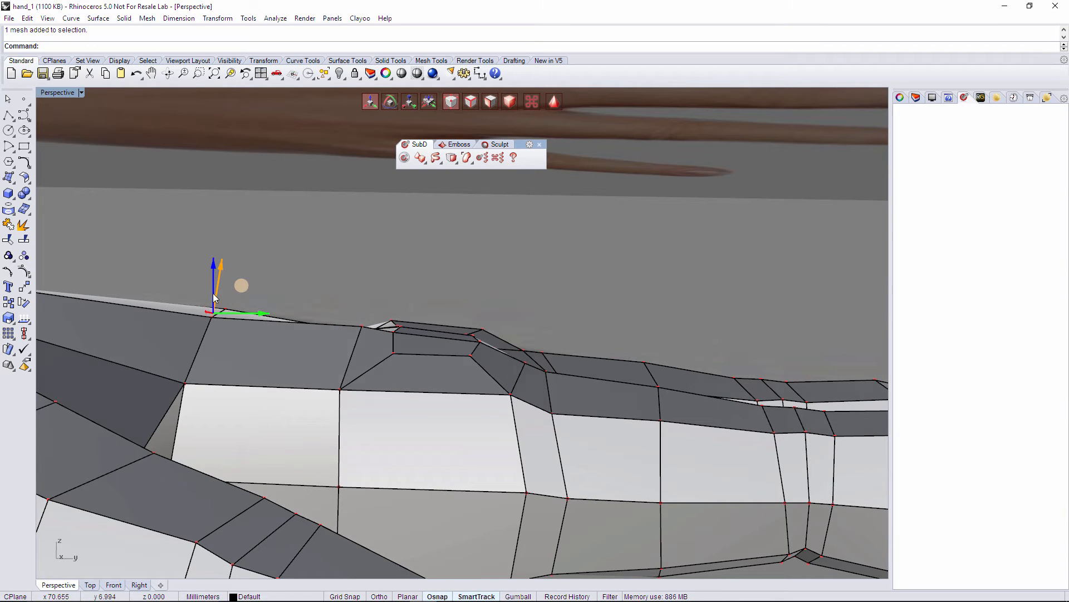
pyautogui.press('Escape')
pyautogui.click(214, 317)
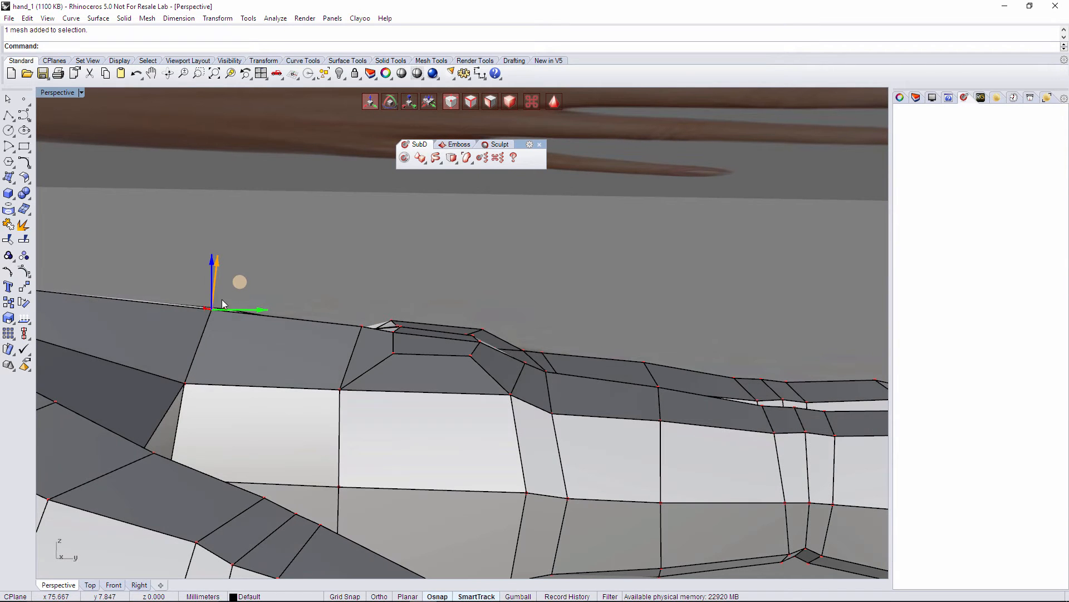
pyautogui.moveTo(222, 299); pyautogui.dragTo(219, 342, button='right')
# Raise the vertices directly behind the middle and ring knuckle insets.
pyautogui.moveTo(360, 327); pyautogui.dragTo(450, 334, button='right')
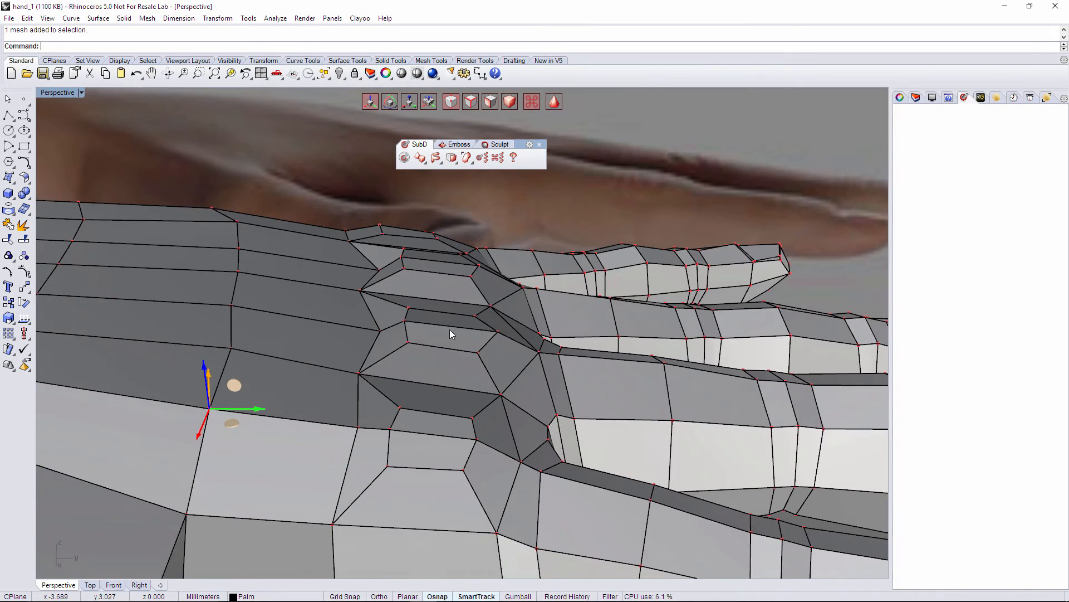
pyautogui.click(379, 333)
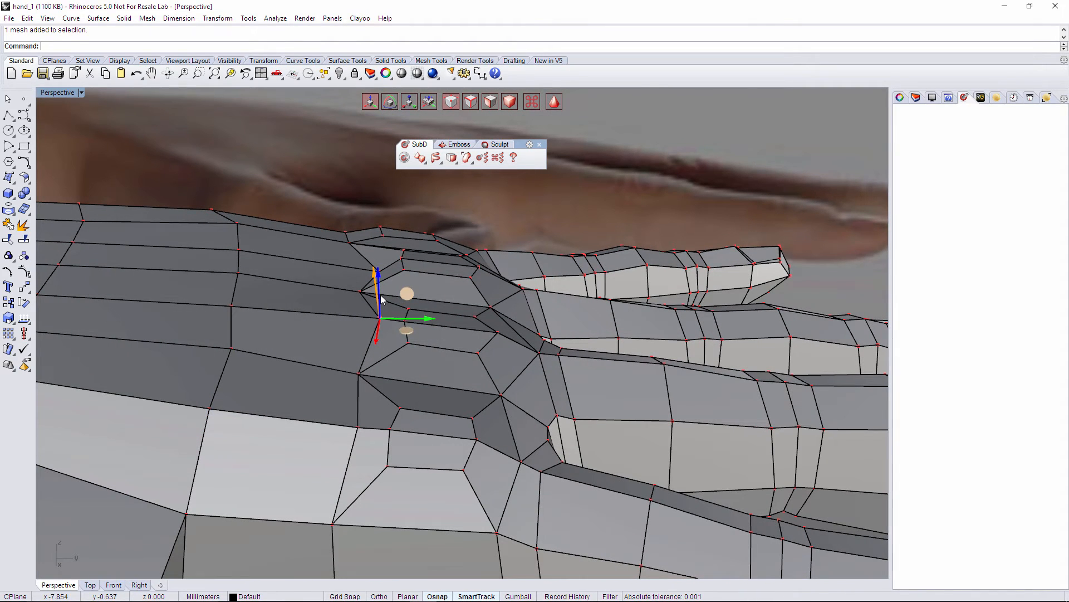
pyautogui.moveTo(387, 305); pyautogui.dragTo(466, 351, button='right')
pyautogui.scroll(3, 429, 383)
pyautogui.moveTo(460, 357); pyautogui.dragTo(464, 314)
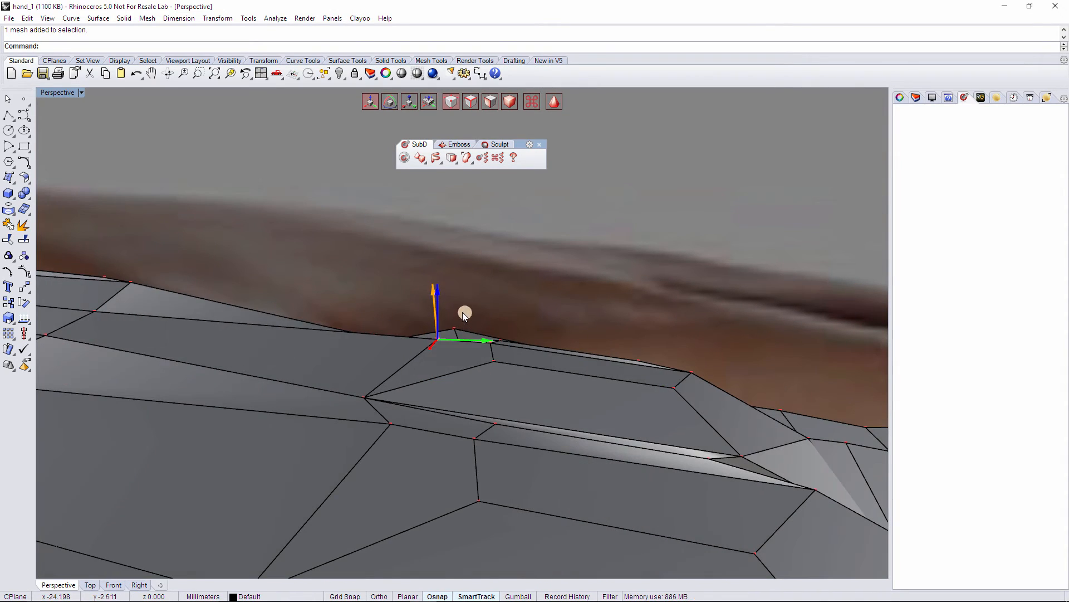
# Raise the vertex directly behind the little knuckle inset.
pyautogui.moveTo(483, 323); pyautogui.dragTo(543, 327, button='right')
pyautogui.click(415, 294)
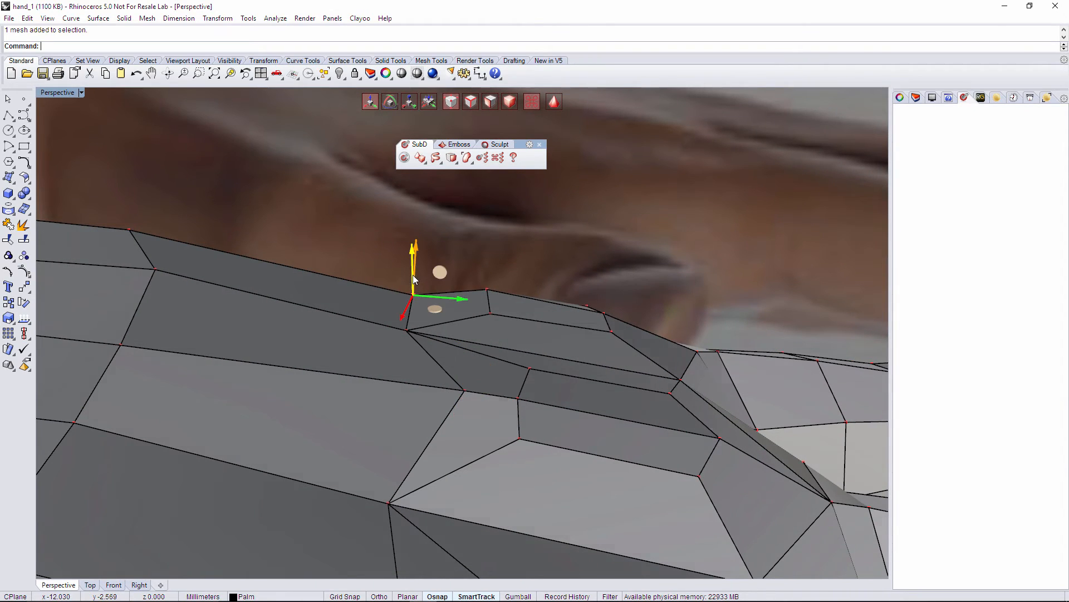
pyautogui.moveTo(527, 307); pyautogui.dragTo(513, 346, button='right')
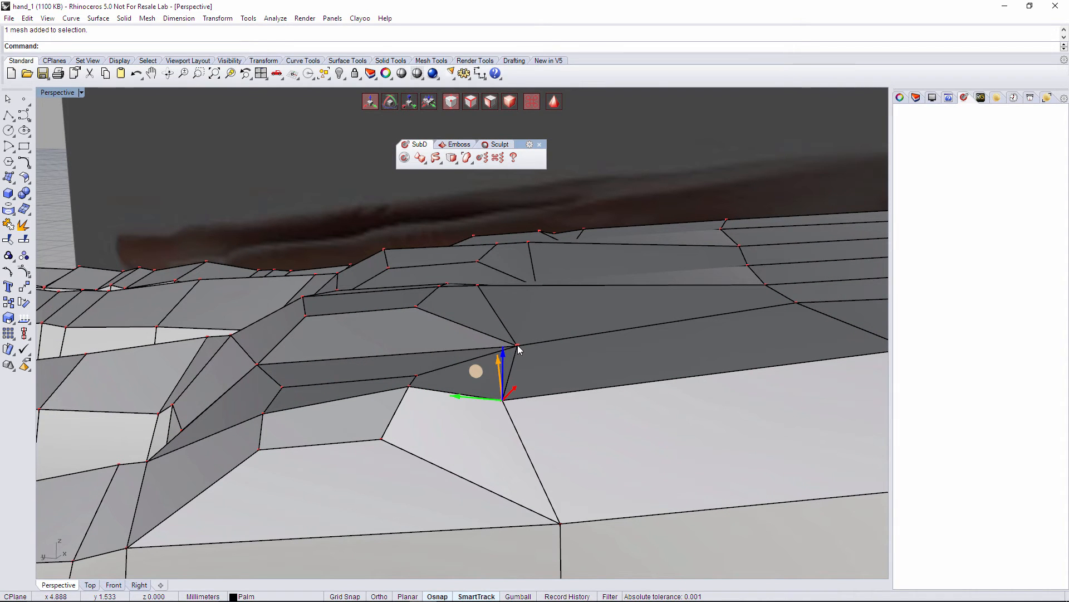
pyautogui.scroll(-6, 528, 349)
pyautogui.moveTo(527, 350); pyautogui.dragTo(507, 362, button='right')
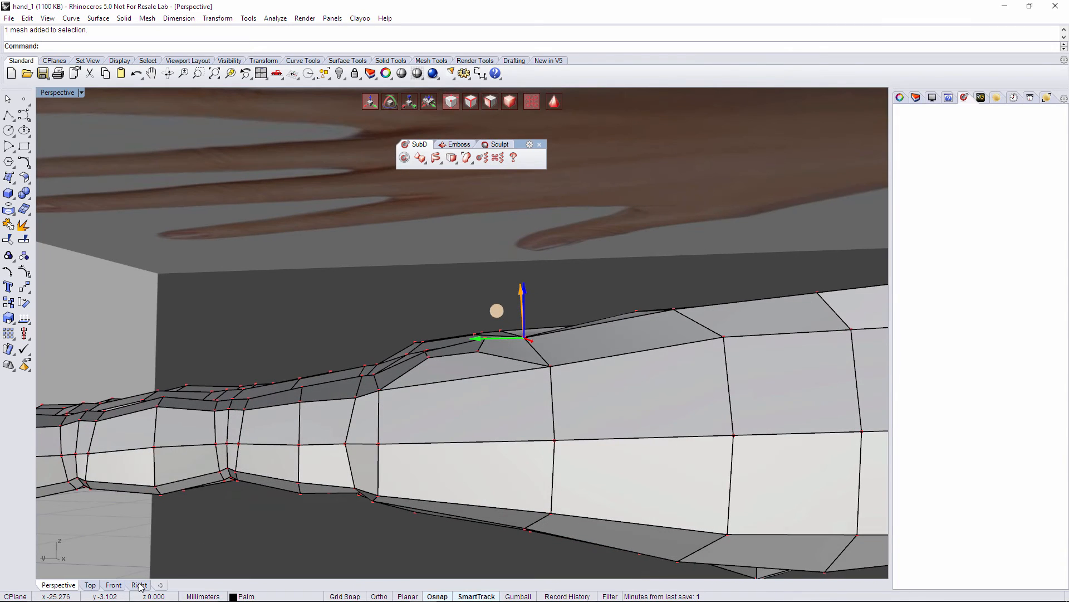
# In the Right view, adjust the vertices around the index finger's base to refine its side profile.
pyautogui.click(139, 585)
pyautogui.scroll(5, 557, 362)
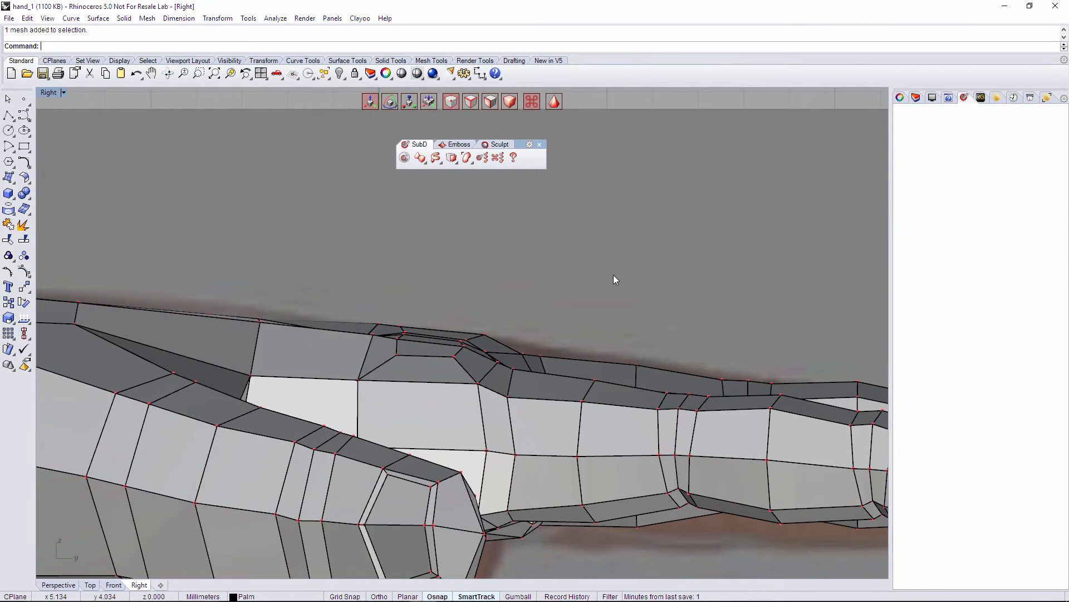
pyautogui.scroll(2, 509, 366)
pyautogui.scroll(2, 530, 326)
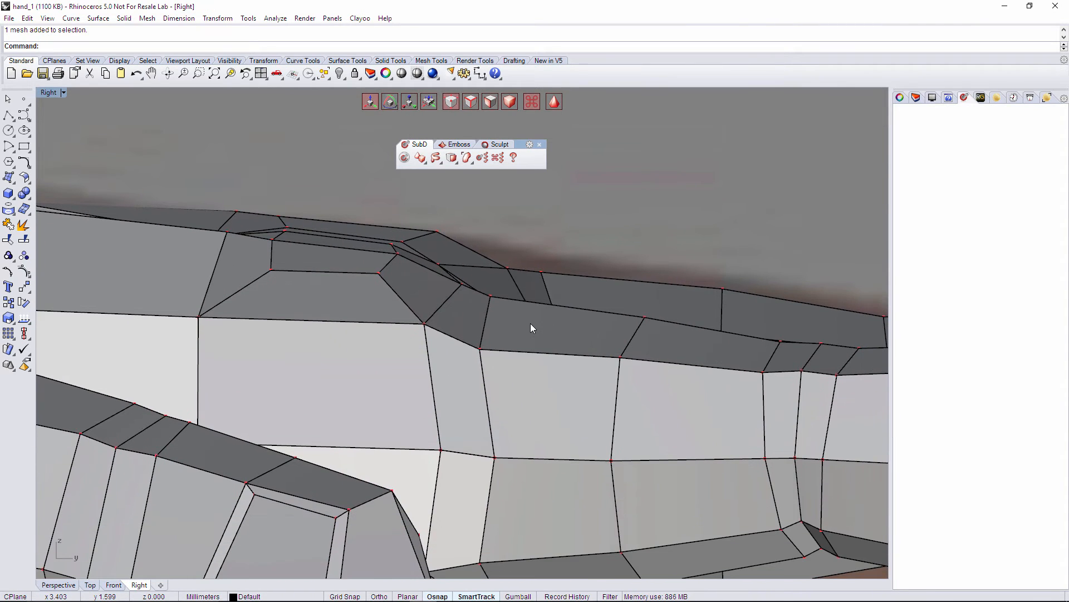
pyautogui.moveTo(515, 336); pyautogui.dragTo(504, 354, button='right')
pyautogui.moveTo(620, 393); pyautogui.dragTo(616, 392)
pyautogui.moveTo(489, 316); pyautogui.dragTo(490, 302)
pyautogui.moveTo(566, 333); pyautogui.dragTo(510, 333, button='right')
# Raise the back-of-hand vertex one row behind the middle knuckle slightly in the Perspective view.
pyautogui.click(58, 584)
pyautogui.moveTo(390, 384); pyautogui.dragTo(383, 335, button='right')
pyautogui.moveTo(272, 392); pyautogui.dragTo(450, 360, button='right')
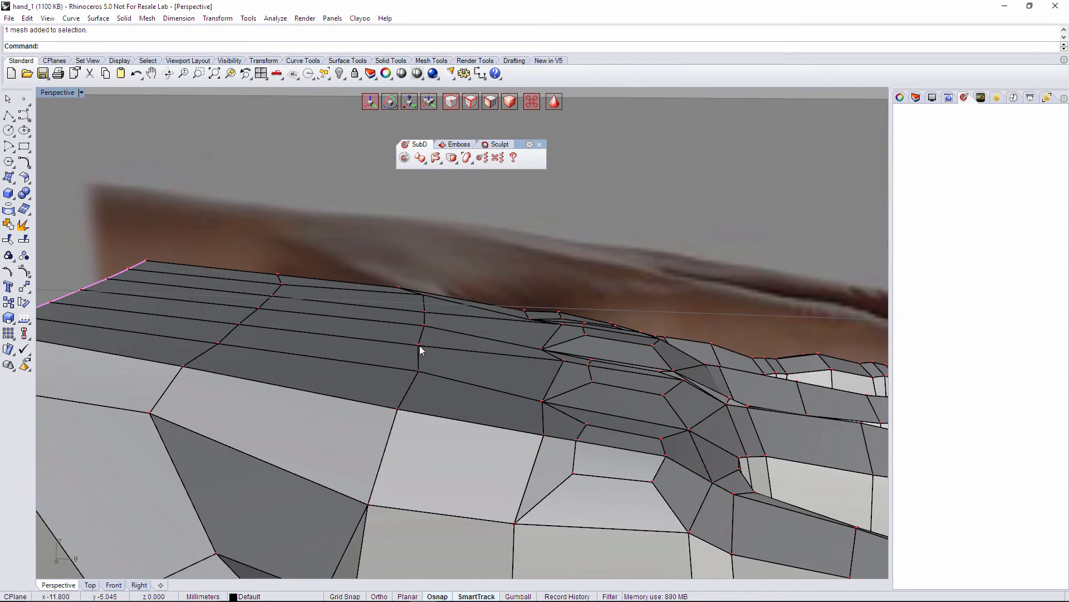
pyautogui.moveTo(421, 327); pyautogui.dragTo(419, 321)
# Examine the smoothed hand's side profile against the reference photo in the Right view and return to the unsmoothed mesh.
pyautogui.moveTo(495, 375); pyautogui.dragTo(243, 331, button='right')
pyautogui.press('Tab')
pyautogui.press('F3')
pyautogui.moveTo(597, 341); pyautogui.dragTo(548, 306, button='right')
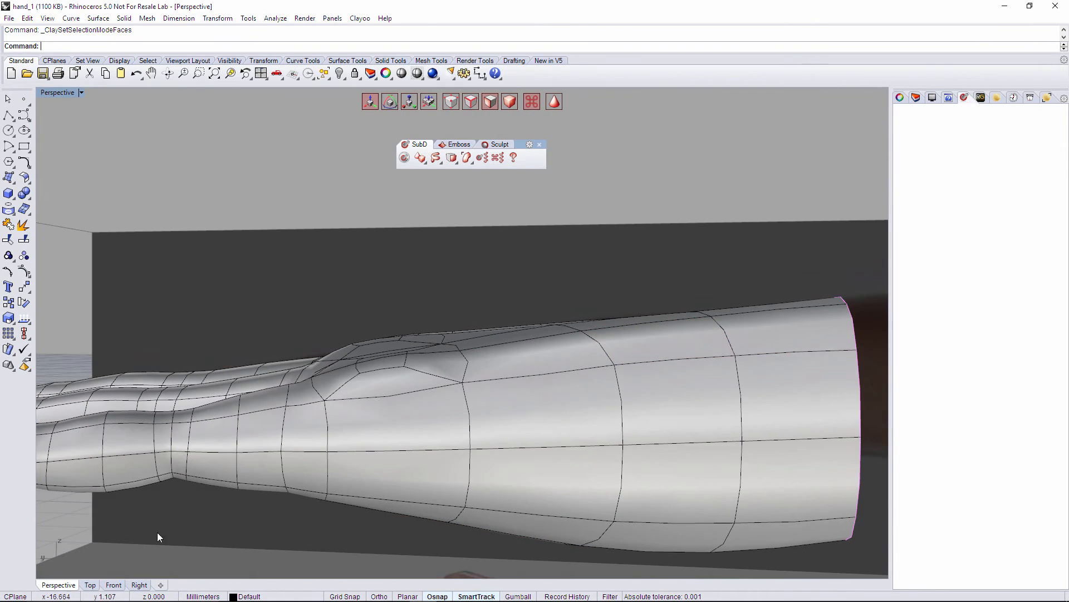
pyautogui.click(140, 585)
pyautogui.scroll(-5, 308, 383)
pyautogui.scroll(6, 379, 413)
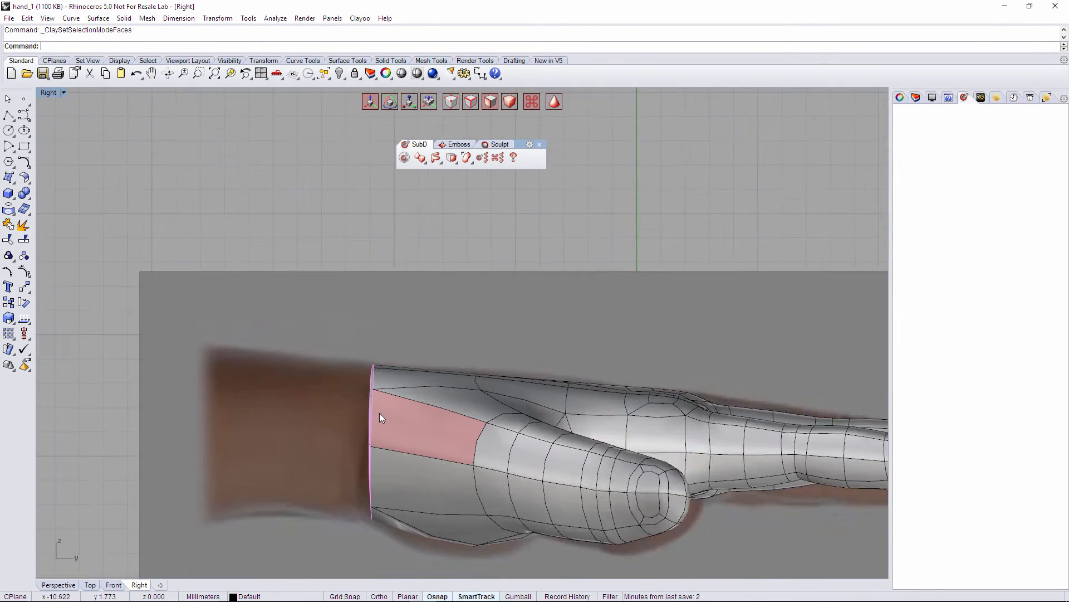
pyautogui.press('Tab')
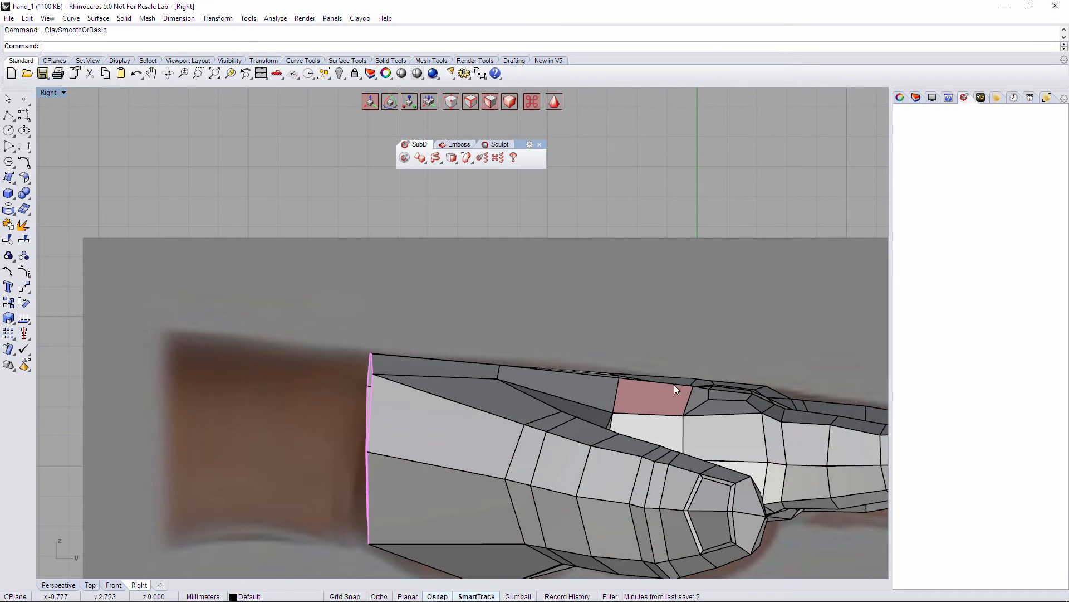
# In the Right view, raise the back-of-hand vertices around and behind the index knuckle slightly to follow the reference profile.
pyautogui.moveTo(674, 385); pyautogui.dragTo(620, 386, button='right')
pyautogui.press('a')
pyautogui.moveTo(540, 357); pyautogui.dragTo(583, 424)
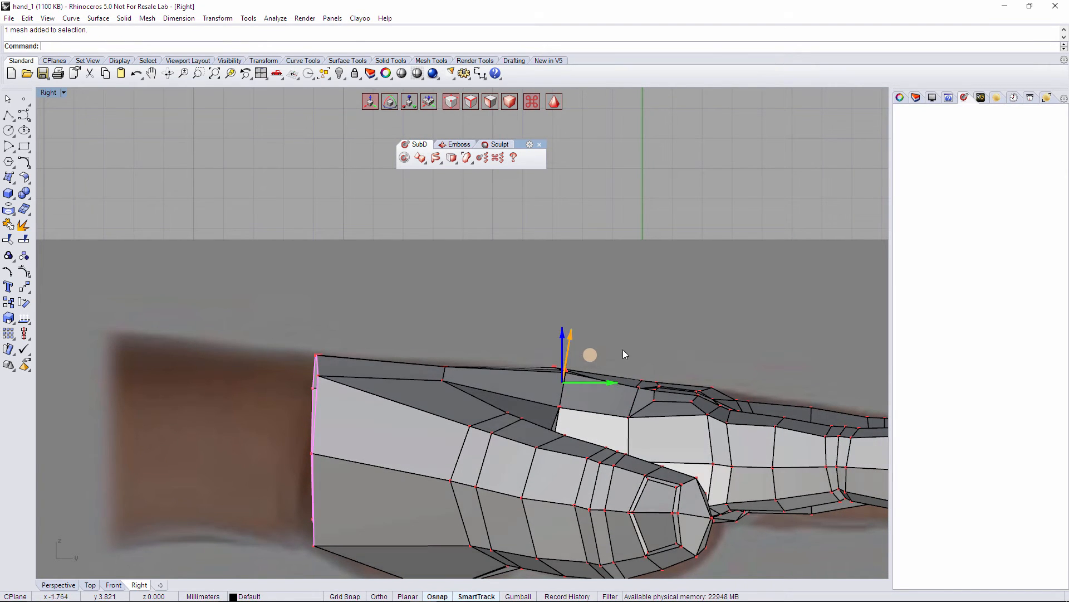
pyautogui.click(623, 350)
pyautogui.moveTo(613, 361); pyautogui.dragTo(493, 323, button='right')
pyautogui.scroll(2, 494, 323)
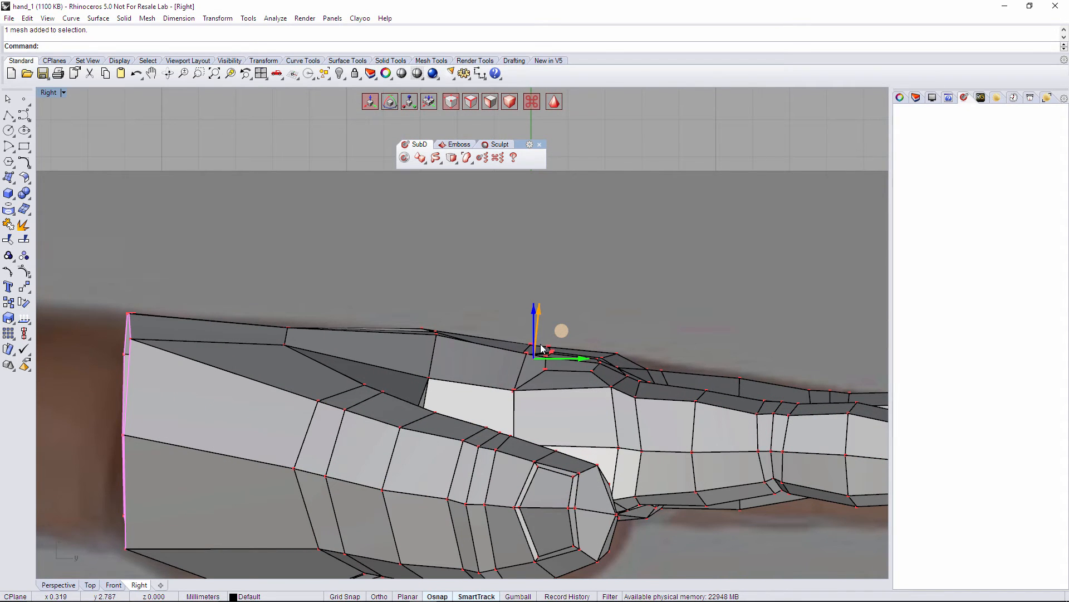
pyautogui.moveTo(538, 334); pyautogui.dragTo(536, 330)
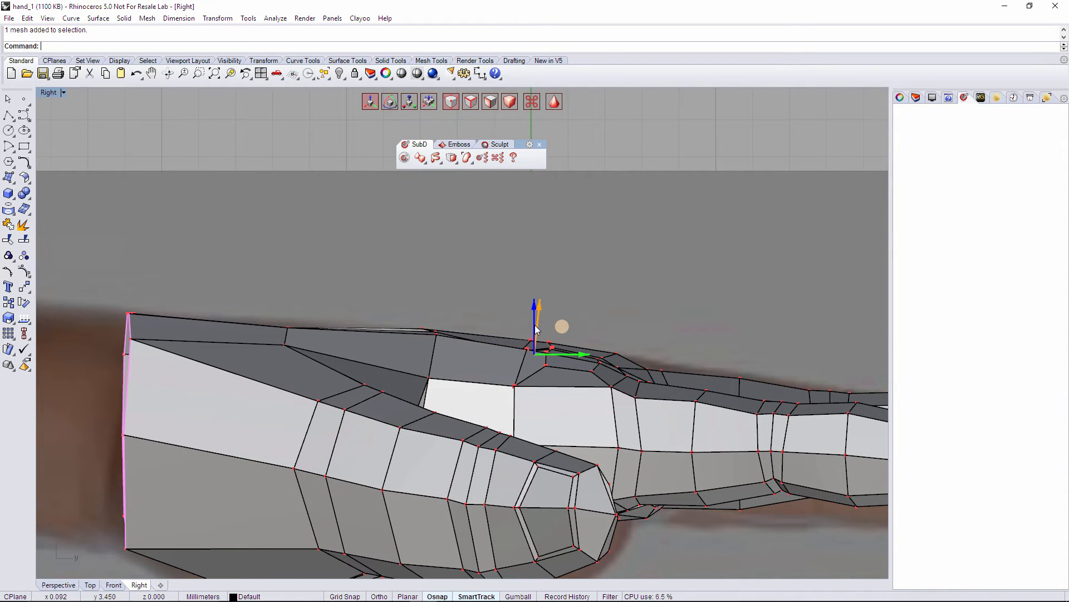
pyautogui.moveTo(630, 383); pyautogui.dragTo(506, 371, button='right')
pyautogui.scroll(6, 510, 369)
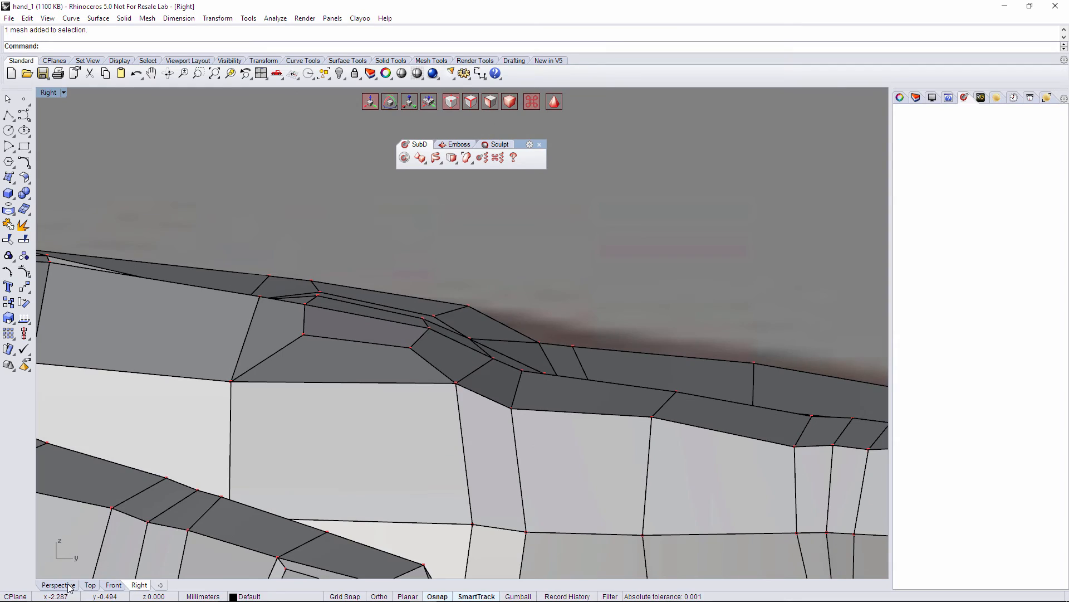
# In the Perspective view, raise the short upper edge where the little finger's outer side meets the hand.
pyautogui.click(69, 586)
pyautogui.scroll(8, 446, 336)
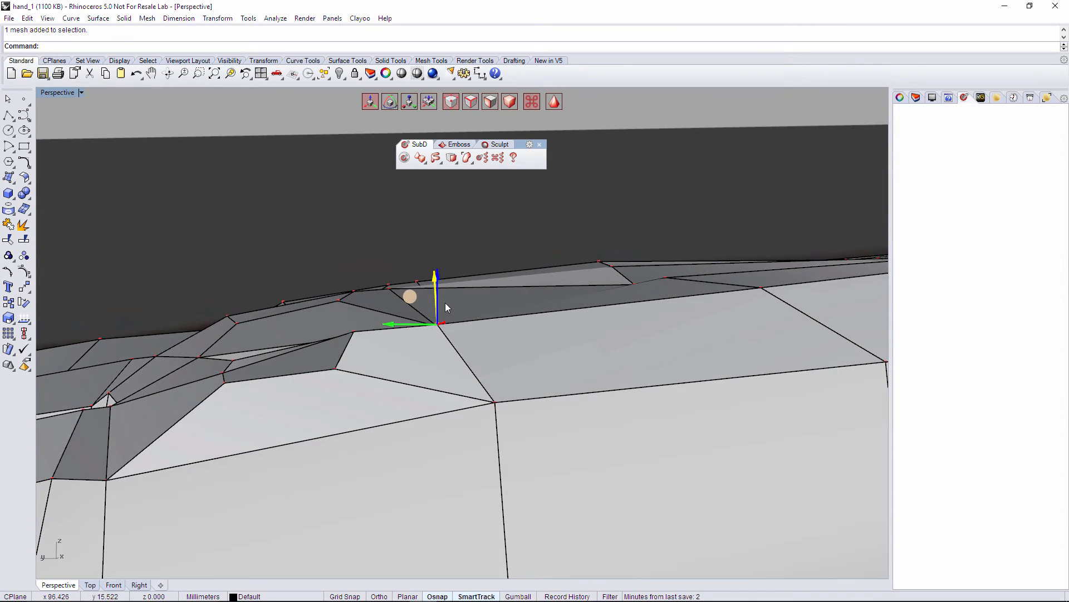
pyautogui.moveTo(445, 305); pyautogui.dragTo(398, 344, button='right')
pyautogui.press('s')
pyautogui.click(324, 383)
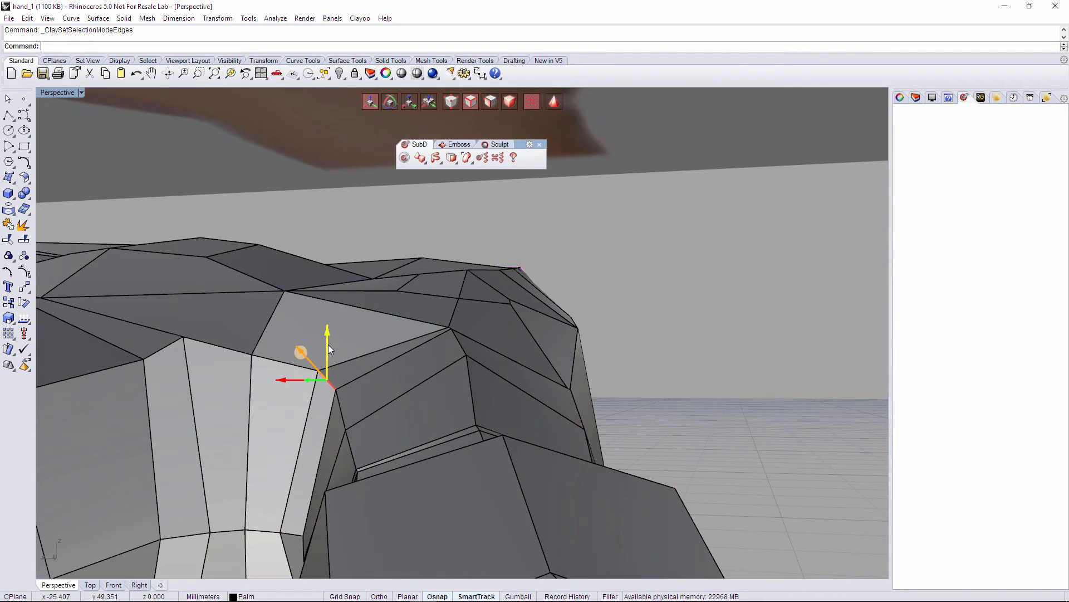
pyautogui.moveTo(332, 352); pyautogui.dragTo(330, 323)
pyautogui.moveTo(532, 381); pyautogui.dragTo(437, 426, button='right')
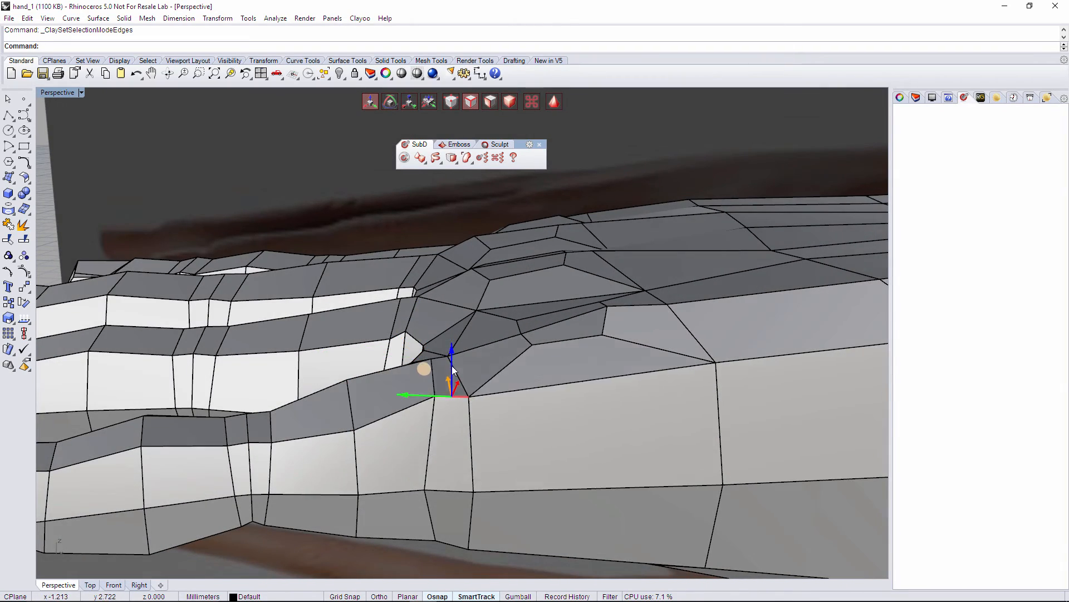
# Inspect the smoothed hand around the knuckles and little-finger side, and save the file in its unsmoothed state.
pyautogui.moveTo(451, 375); pyautogui.dragTo(623, 394, button='right')
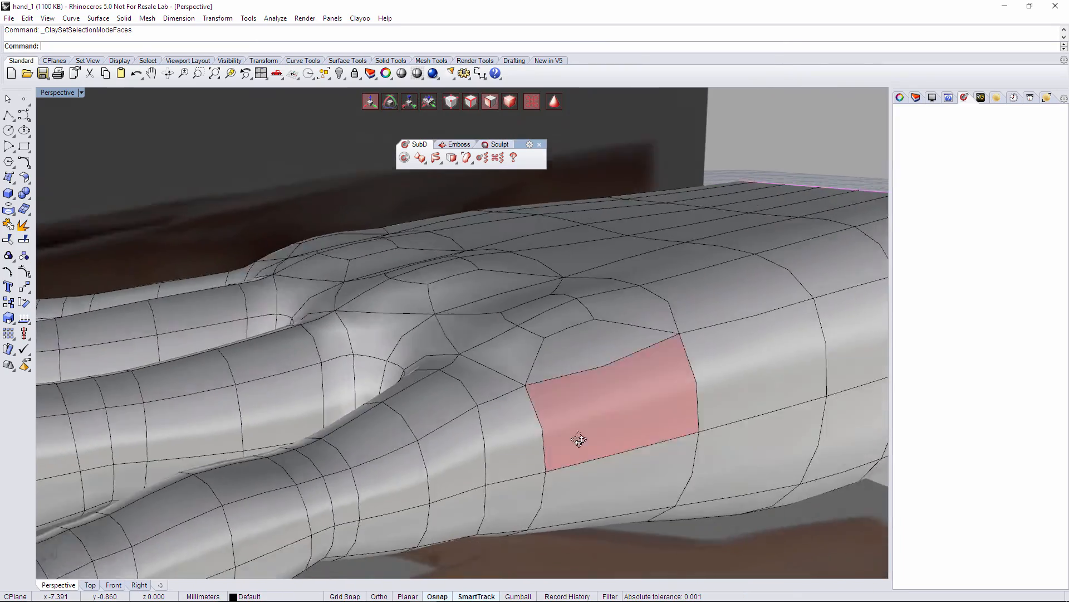
pyautogui.moveTo(625, 442); pyautogui.dragTo(601, 416, button='right')
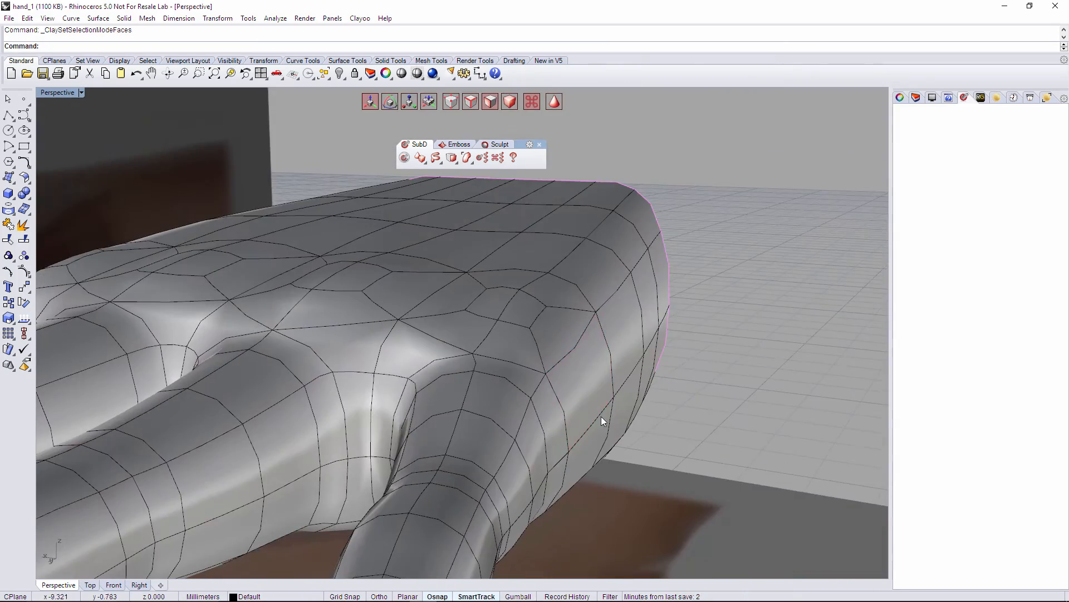
pyautogui.scroll(-2, 382, 370)
pyautogui.moveTo(383, 370); pyautogui.dragTo(612, 371, button='right')
pyautogui.press('Tab')
pyautogui.moveTo(515, 376)
pyautogui.mouseDown(button='right')
pyautogui.moveTo(428, 374)
pyautogui.moveTo(560, 325)
pyautogui.moveTo(652, 330)
pyautogui.moveTo(567, 326)
pyautogui.moveTo(557, 390)
pyautogui.moveTo(536, 347)
pyautogui.moveTo(522, 349)
pyautogui.moveTo(559, 417)
pyautogui.moveTo(509, 376)
pyautogui.mouseUp(button='right')
pyautogui.hotkey('ctrl', 's')
# Adjust the palm-side edges running between the thumb's base and the corner of the wrist opening.
pyautogui.scroll(5, 580, 382)
pyautogui.scroll(5, 509, 376)
pyautogui.moveTo(505, 462)
pyautogui.mouseDown(button='right')
pyautogui.moveTo(485, 427)
pyautogui.moveTo(497, 462)
pyautogui.mouseUp(button='right')
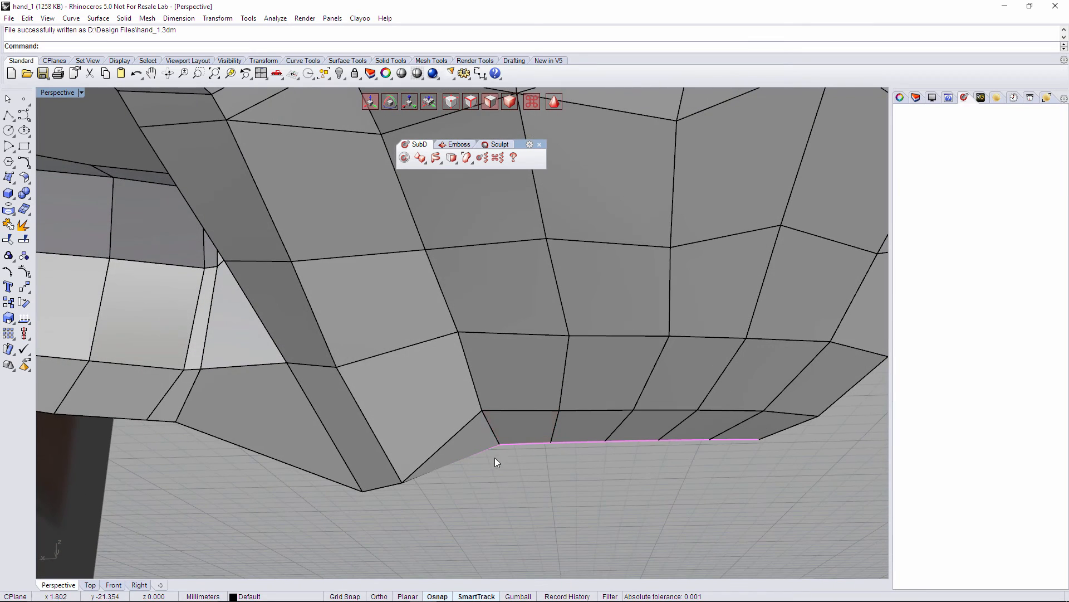
pyautogui.click(489, 429)
pyautogui.moveTo(509, 415); pyautogui.dragTo(548, 481, button='right')
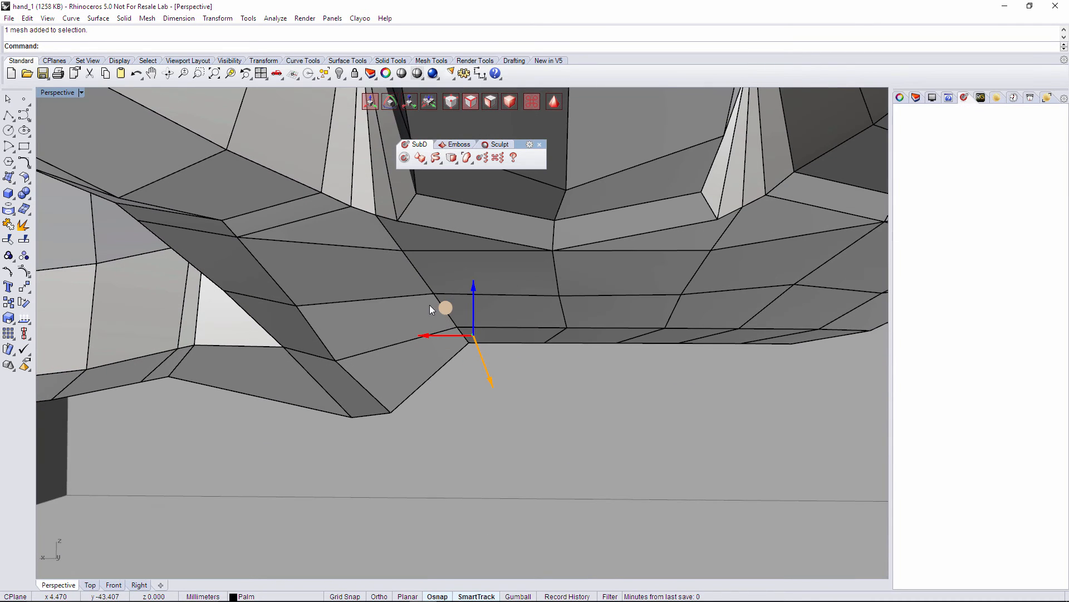
pyautogui.click(439, 299)
pyautogui.click(439, 299)
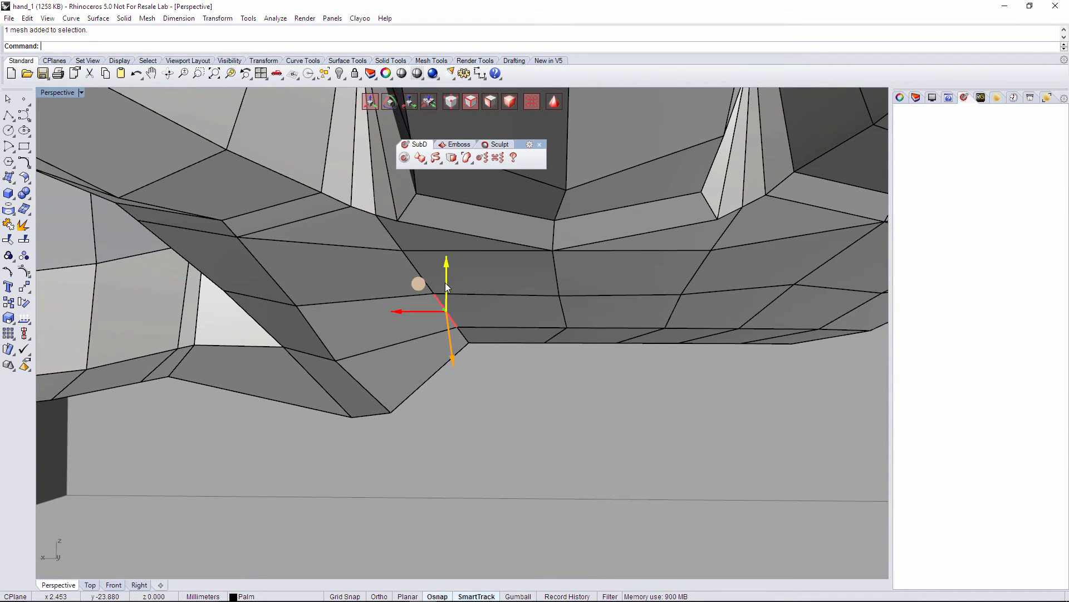
pyautogui.moveTo(446, 307); pyautogui.dragTo(518, 436, button='right')
# Reposition the palm-heel vertex between the thumb's base and the wrist opening.
pyautogui.press('a')
pyautogui.click(469, 399)
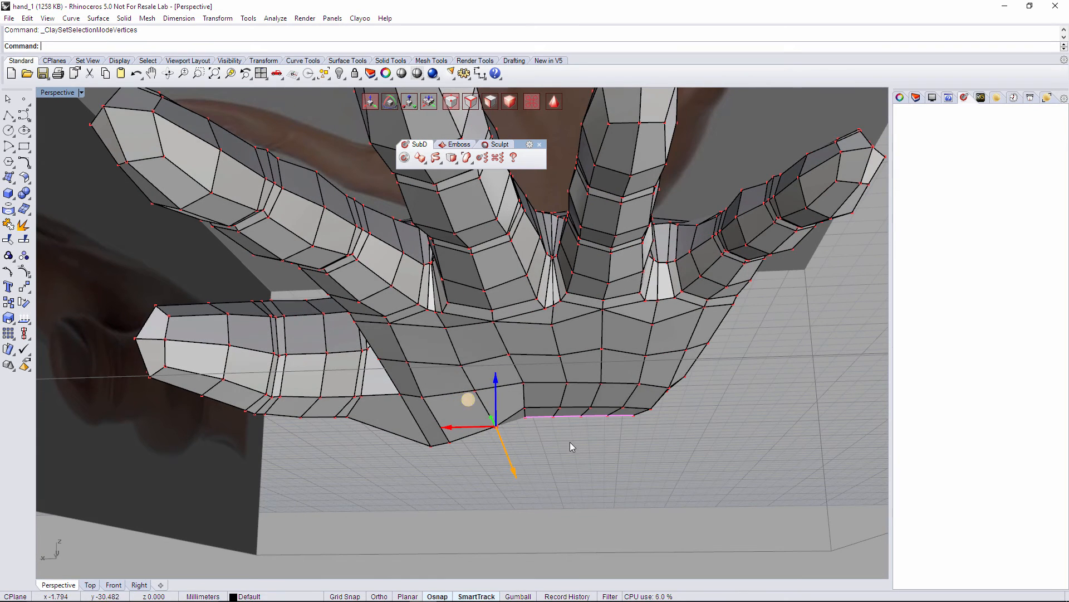
pyautogui.click(478, 395)
pyautogui.moveTo(477, 394); pyautogui.dragTo(490, 430, button='right')
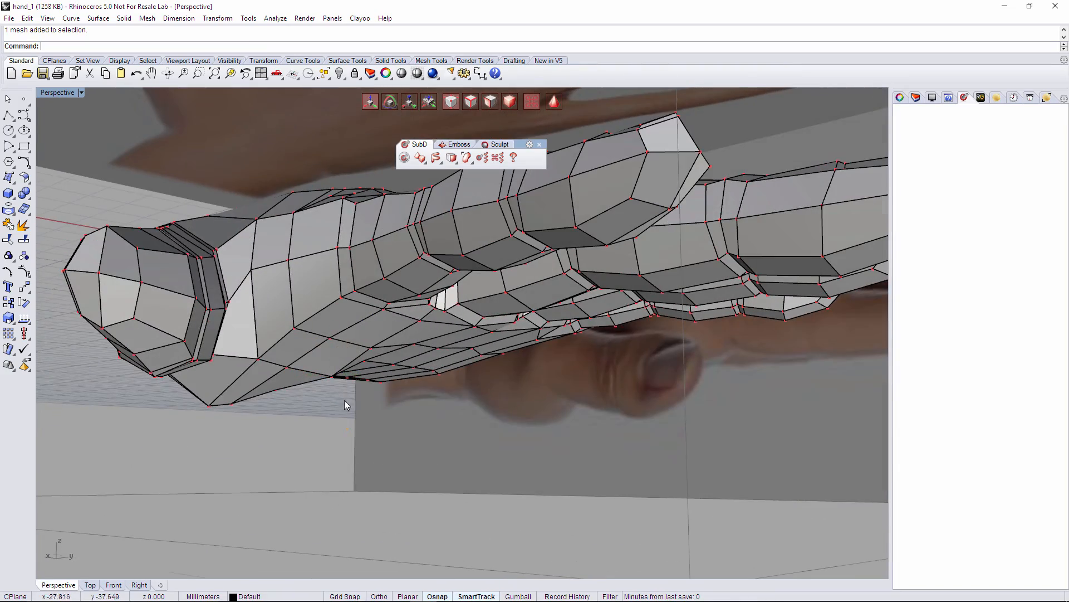
# Inset the two palm faces below the gap between the index and middle fingers by a distance of 0.550.
pyautogui.moveTo(345, 404); pyautogui.dragTo(238, 382, button='right')
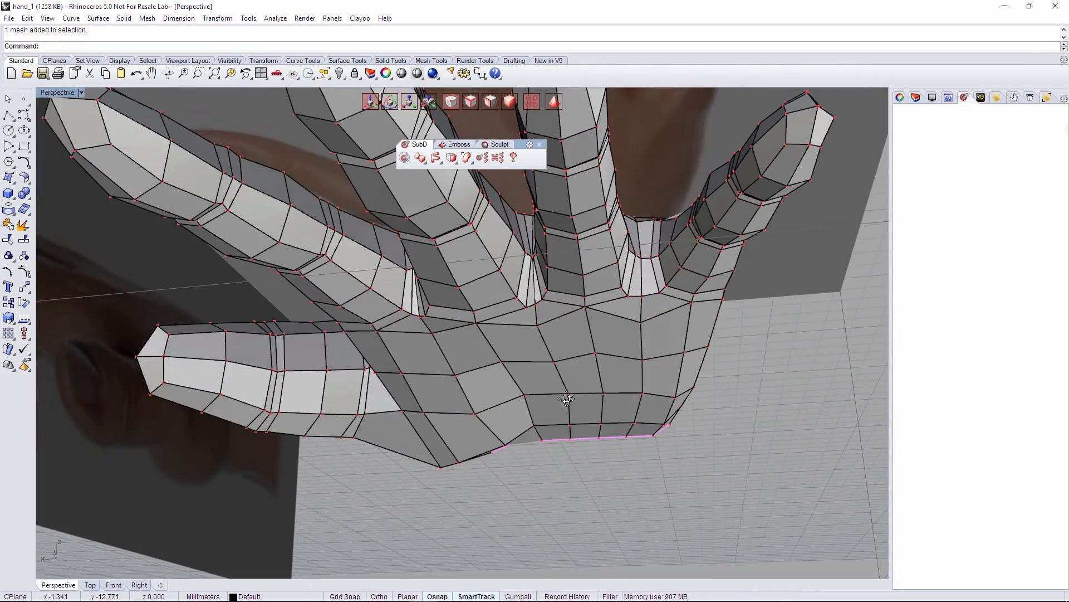
pyautogui.moveTo(567, 399); pyautogui.dragTo(620, 343, button='right')
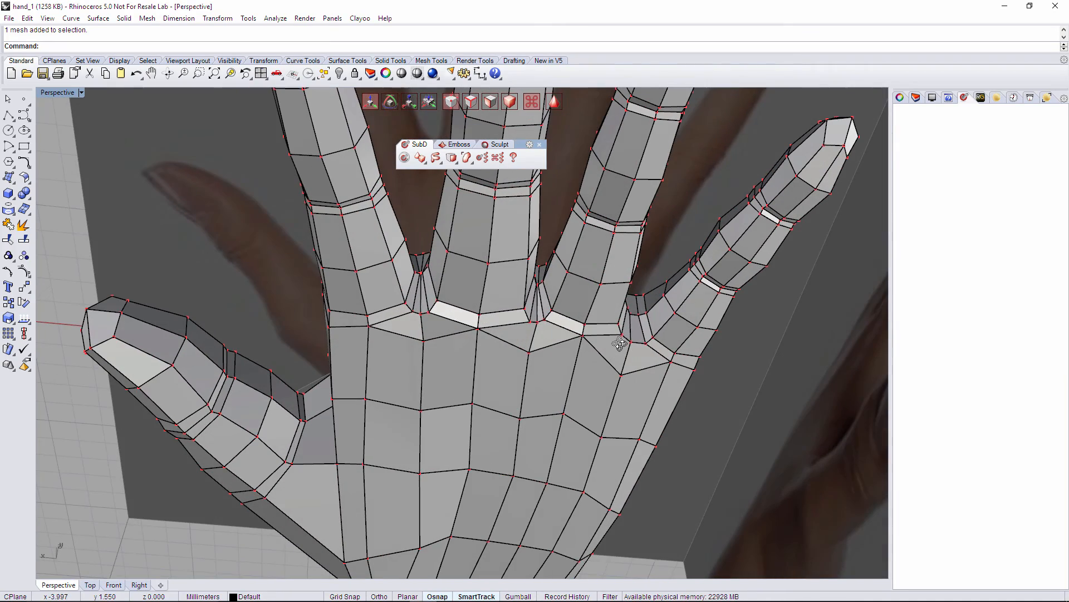
pyautogui.moveTo(458, 416); pyautogui.dragTo(443, 400, button='right')
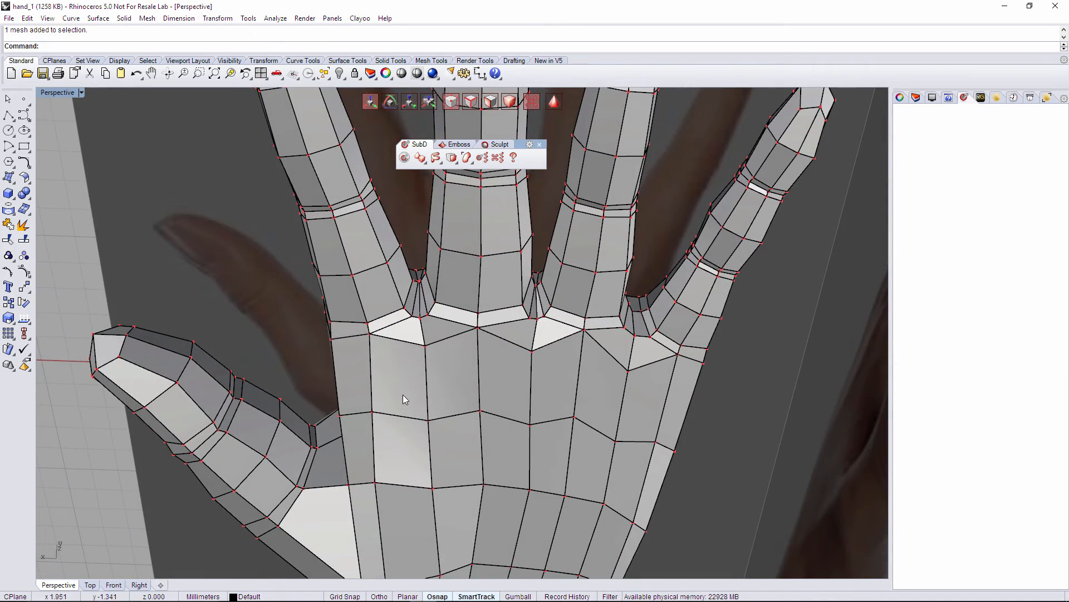
pyautogui.keyDown('ctrl'); pyautogui.keyDown('shift'); pyautogui.click(402, 393); pyautogui.keyUp('shift'); pyautogui.keyUp('ctrl')
pyautogui.keyDown('ctrl'); pyautogui.keyDown('shift'); pyautogui.click(446, 389); pyautogui.keyUp('shift'); pyautogui.keyUp('ctrl')
pyautogui.keyDown('ctrl'); pyautogui.keyDown('shift'); pyautogui.click(502, 379); pyautogui.keyUp('shift'); pyautogui.keyUp('ctrl')
pyautogui.moveTo(501, 379); pyautogui.dragTo(450, 399, button='right')
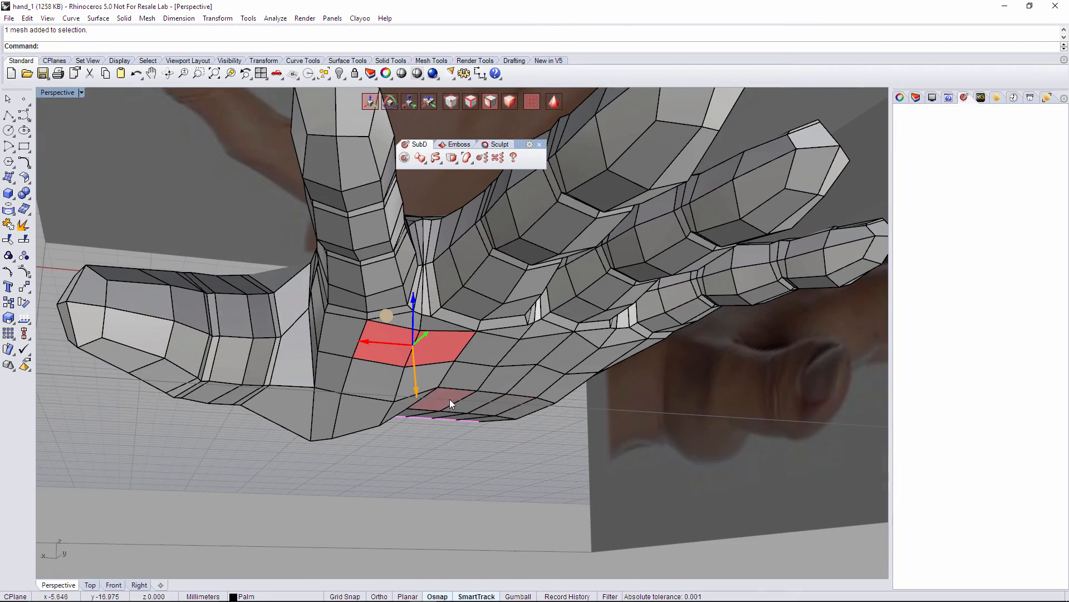
pyautogui.press('i')
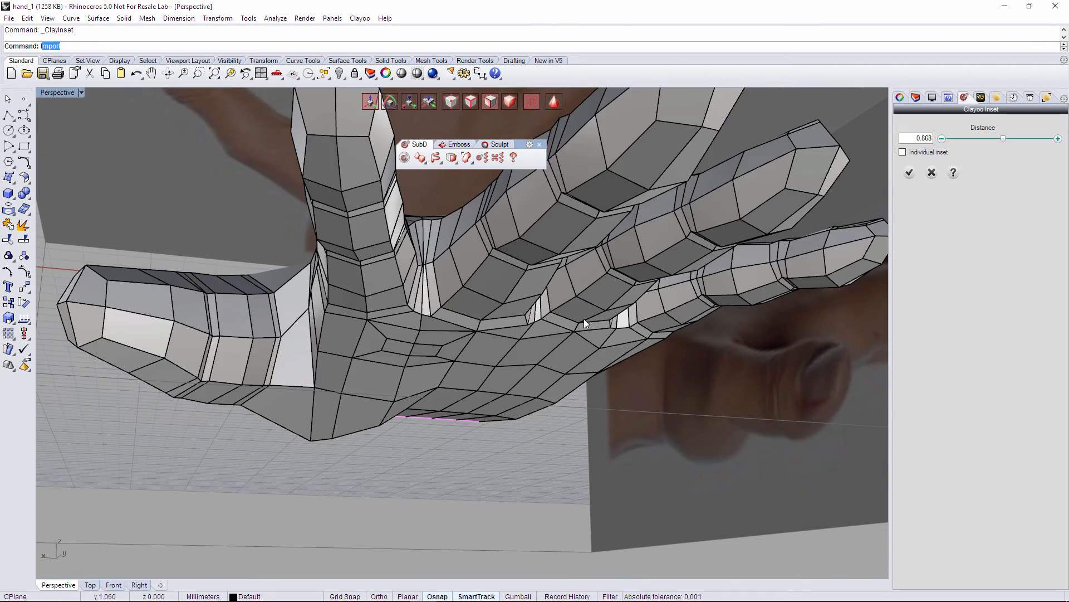
pyautogui.moveTo(584, 319); pyautogui.dragTo(552, 289, button='right')
pyautogui.click(973, 140)
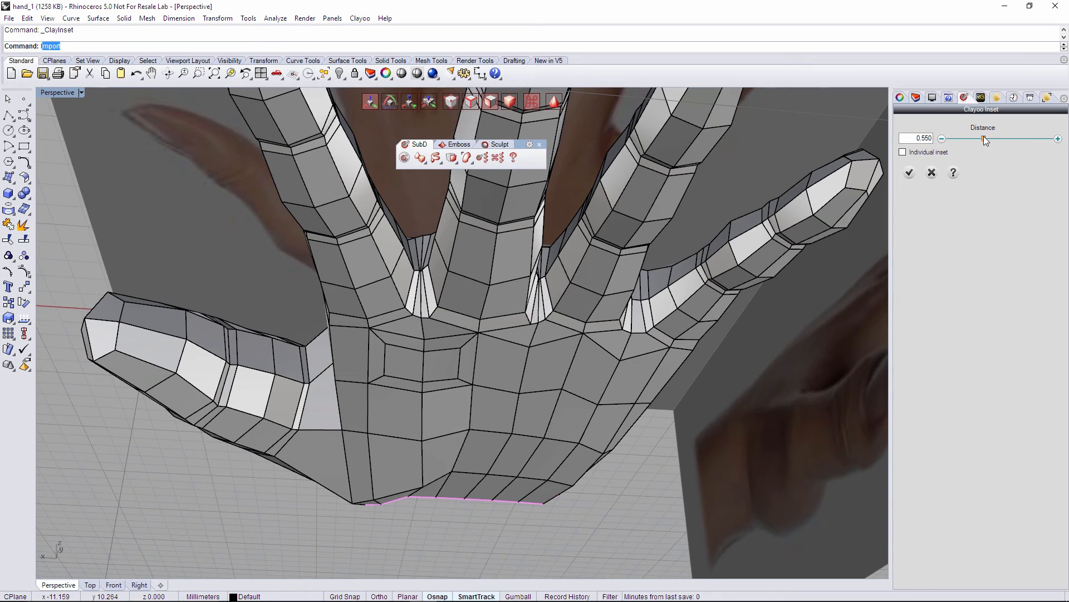
pyautogui.click(909, 173)
# Pull the inset faces below the index and middle fingers slightly outward from the palm and check the pad smoothed.
pyautogui.moveTo(490, 390); pyautogui.dragTo(509, 367, button='right')
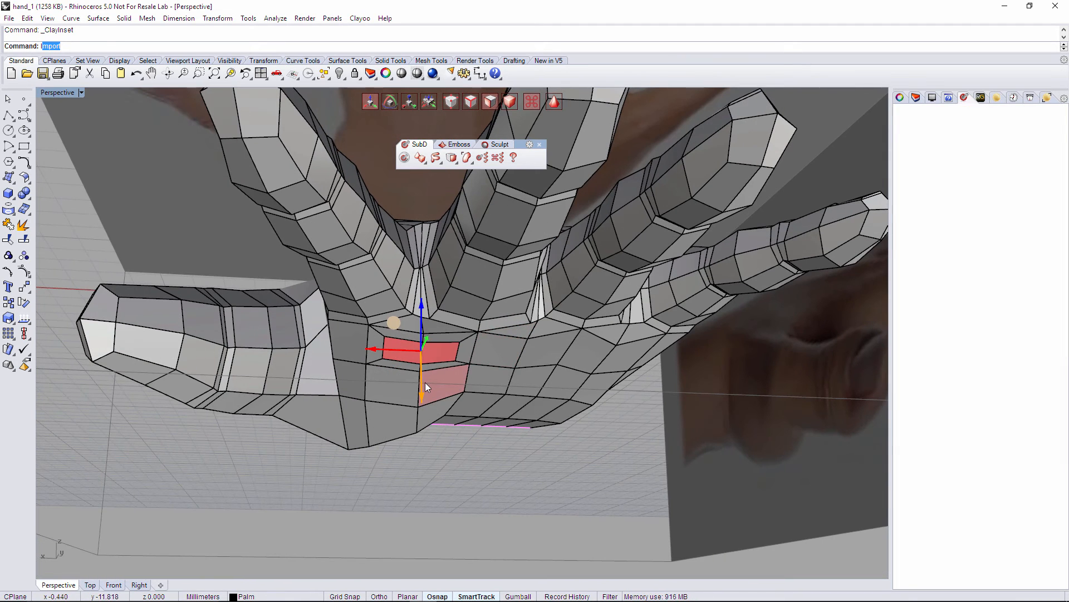
pyautogui.moveTo(424, 383); pyautogui.dragTo(424, 388)
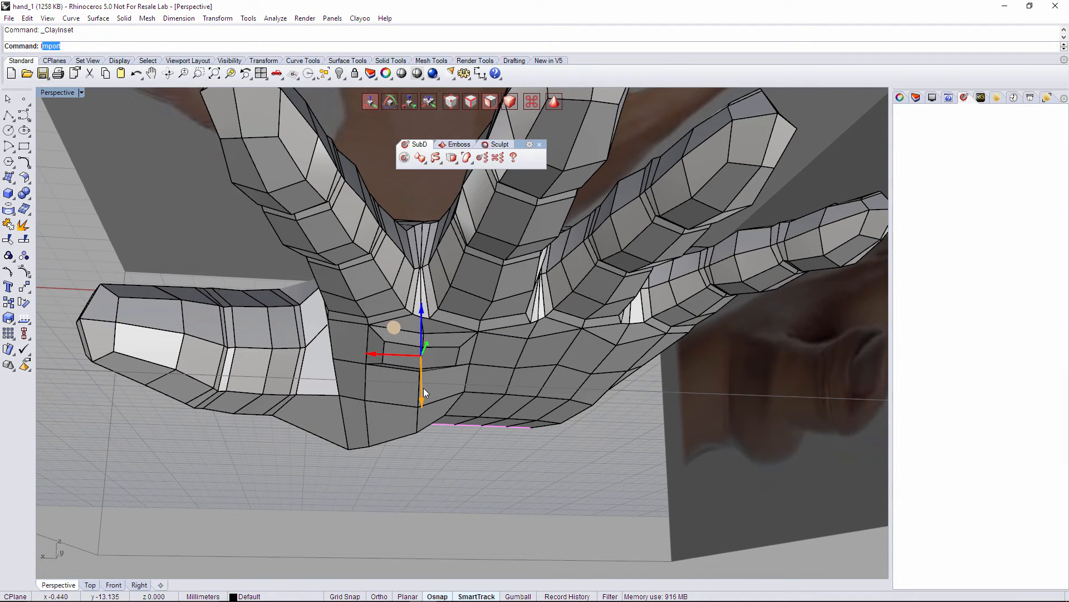
pyautogui.press('Tab')
pyautogui.moveTo(455, 423); pyautogui.dragTo(453, 370, button='right')
pyautogui.press('Tab')
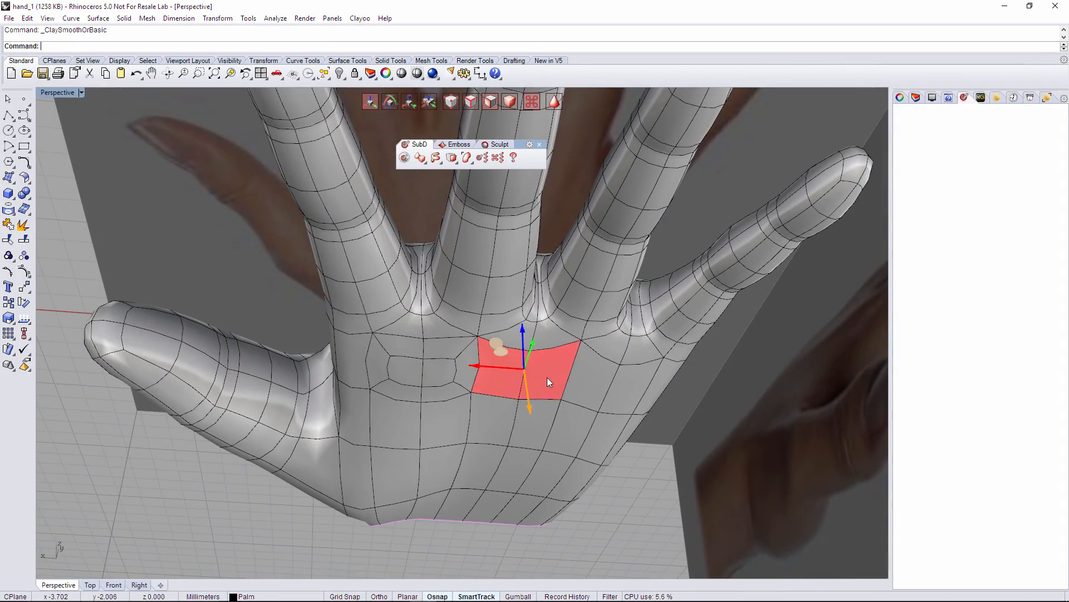
# Inset the two palm faces below the gap between the middle and ring fingers by 0.550 on the unsmoothed mesh.
pyautogui.press('Tab')
pyautogui.moveTo(547, 377); pyautogui.dragTo(559, 409, button='right')
pyautogui.press('i')
pyautogui.click(909, 172)
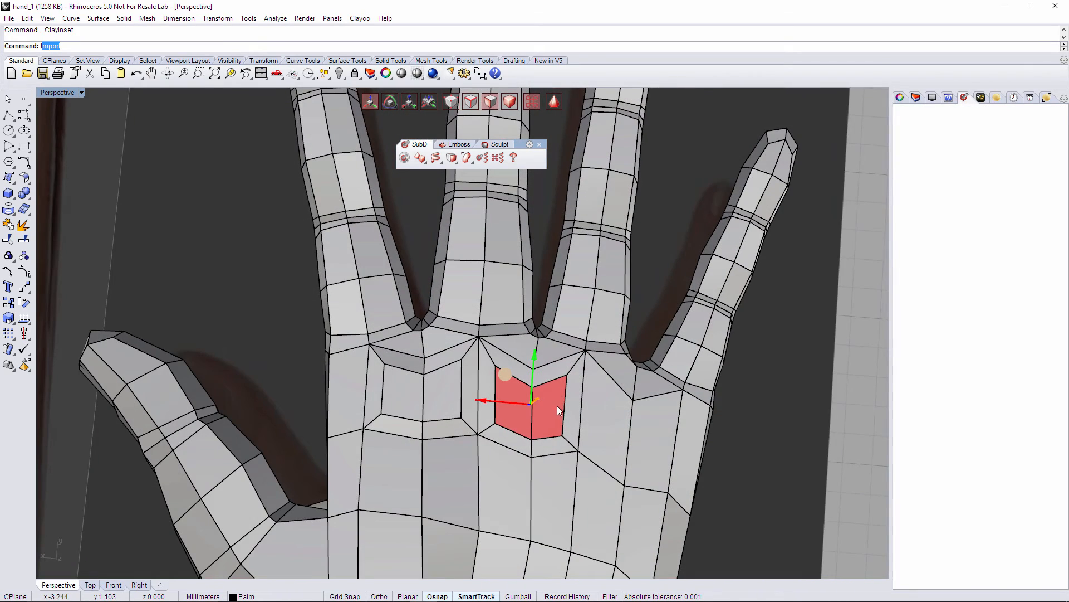
# Reposition the finger-side vertices of the inset below the middle and ring fingers to even out its front edge.
pyautogui.click(514, 423)
pyautogui.scroll(4, 507, 389)
pyautogui.press('a')
pyautogui.click(490, 354)
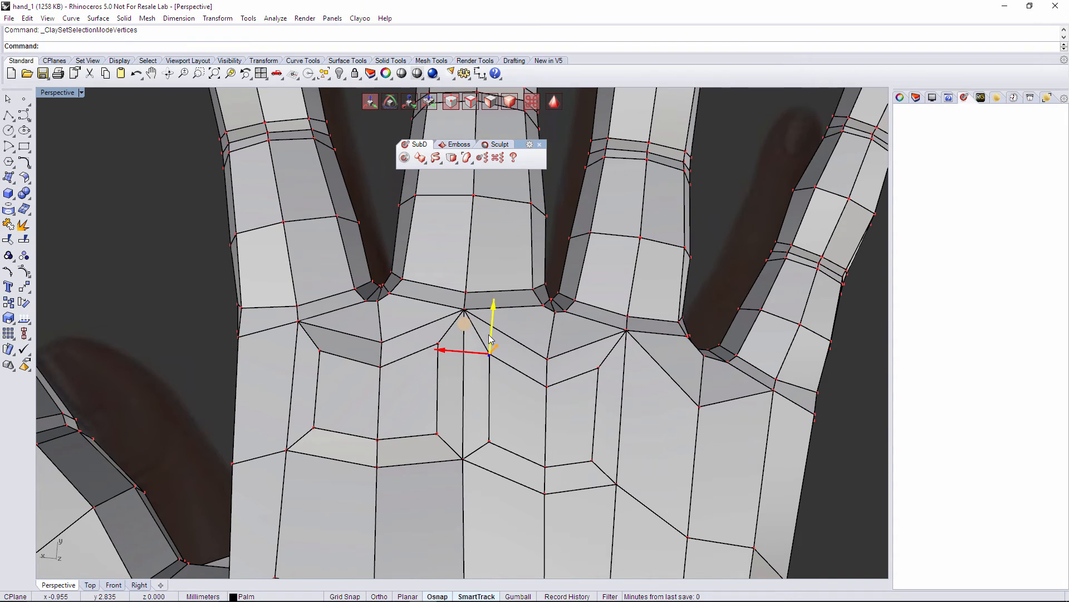
pyautogui.moveTo(464, 327); pyautogui.dragTo(469, 341)
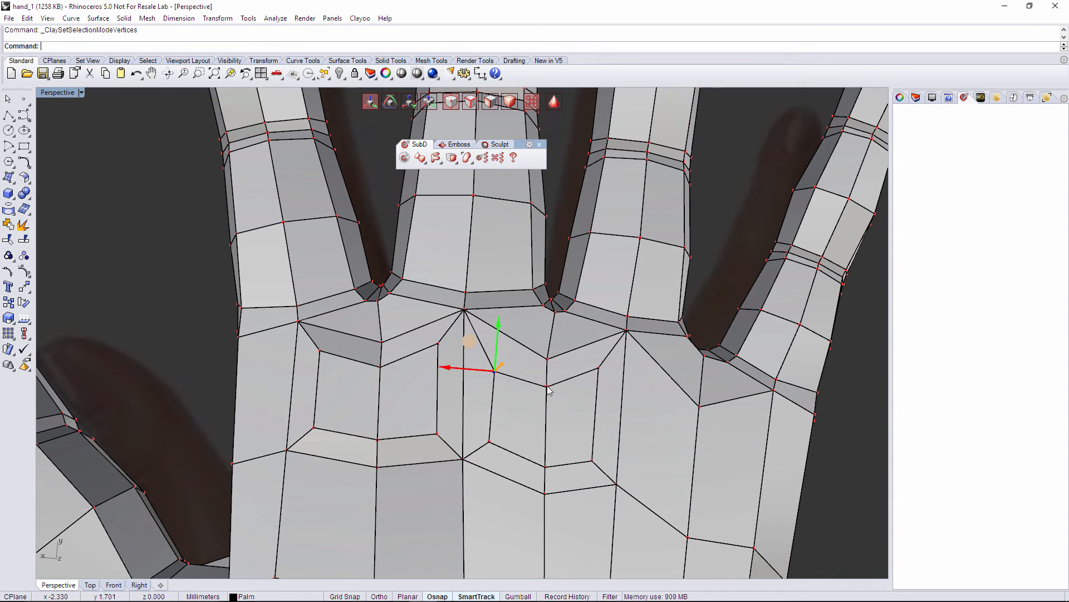
pyautogui.moveTo(525, 368); pyautogui.dragTo(574, 354)
# Pull the two inset faces below the middle and ring fingers slightly outward from the palm.
pyautogui.press('d')
pyautogui.click(574, 420)
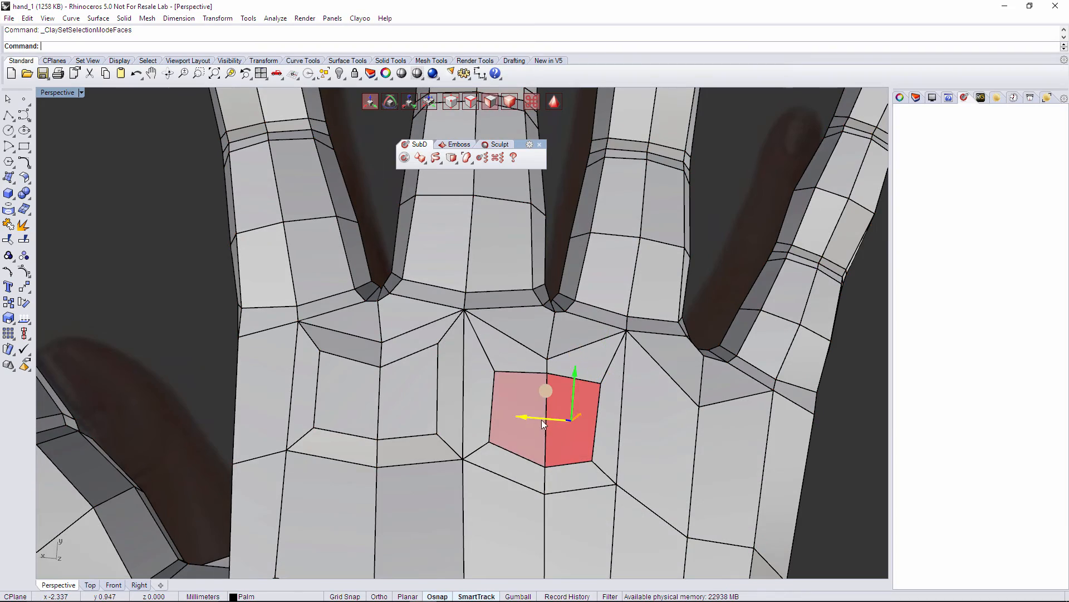
pyautogui.keyDown('shift'); pyautogui.click(542, 420); pyautogui.keyUp('shift')
pyautogui.moveTo(637, 368); pyautogui.dragTo(629, 516, button='right')
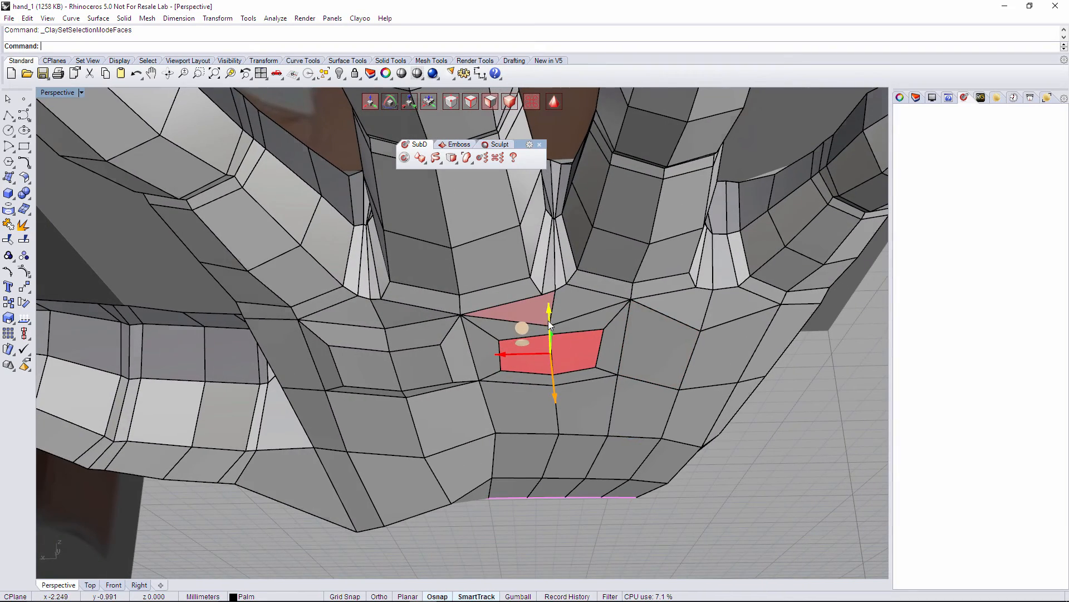
pyautogui.moveTo(549, 320); pyautogui.dragTo(548, 327)
# Move the vertices along the finger side of the index-middle palm pad toward the fingers.
pyautogui.moveTo(420, 372); pyautogui.dragTo(420, 295, button='right')
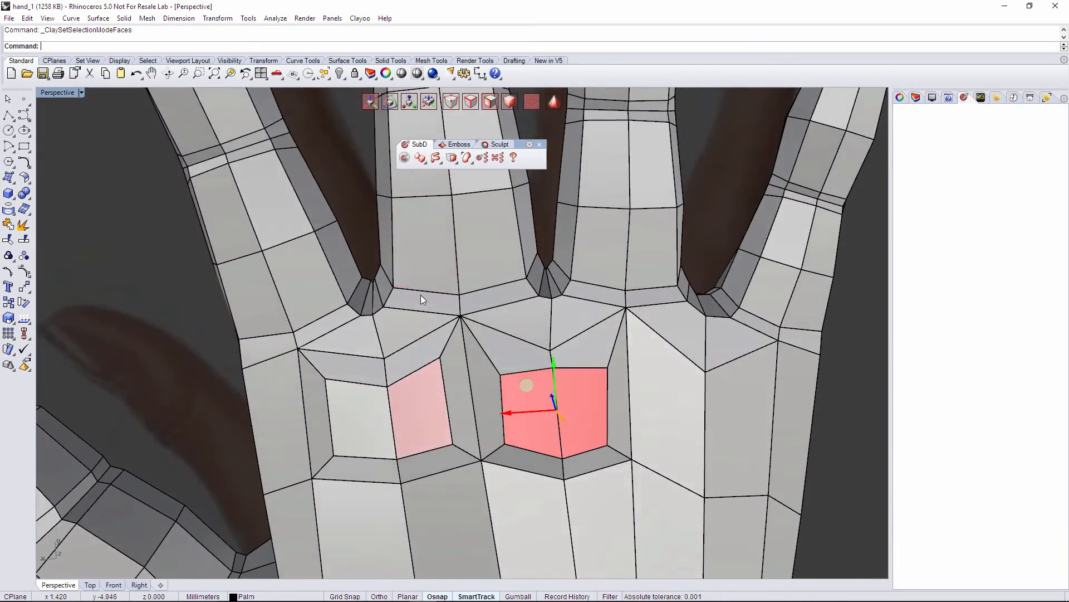
pyautogui.press('a')
pyautogui.scroll(2, 384, 391)
pyautogui.moveTo(353, 356); pyautogui.dragTo(352, 339)
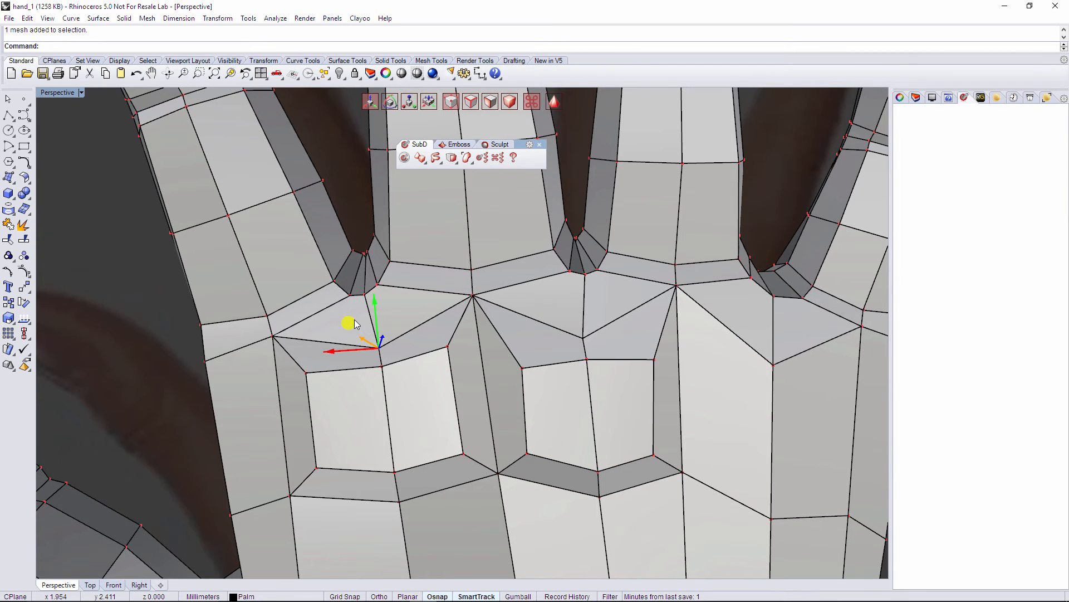
# Move the palm vertex below the gap between the ring and little fingers toward the fingers.
pyautogui.scroll(-2, 355, 323)
pyautogui.scroll(-3, 370, 324)
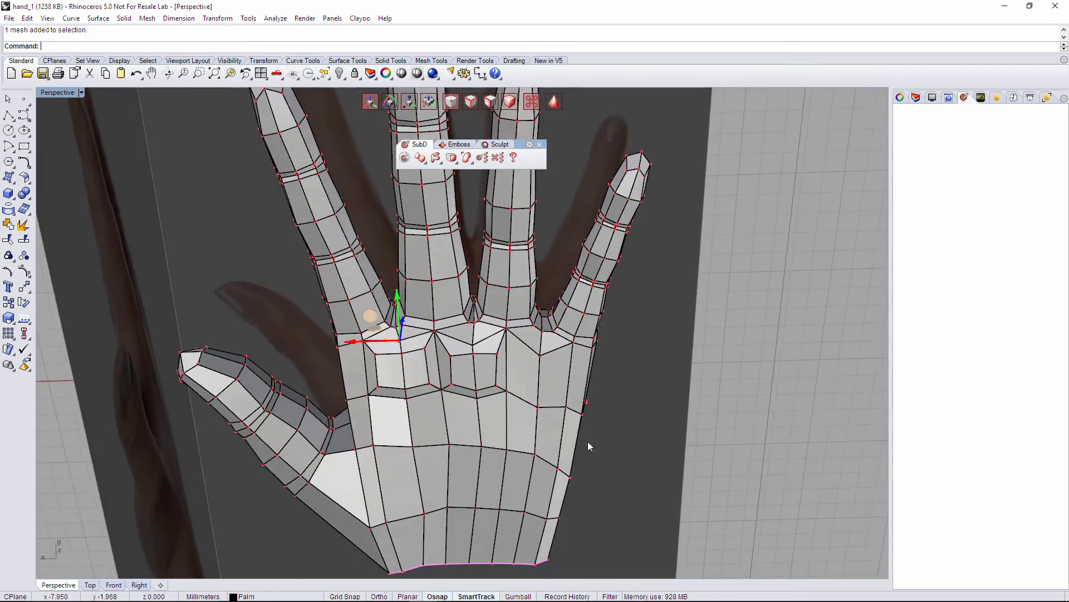
pyautogui.scroll(3, 527, 399)
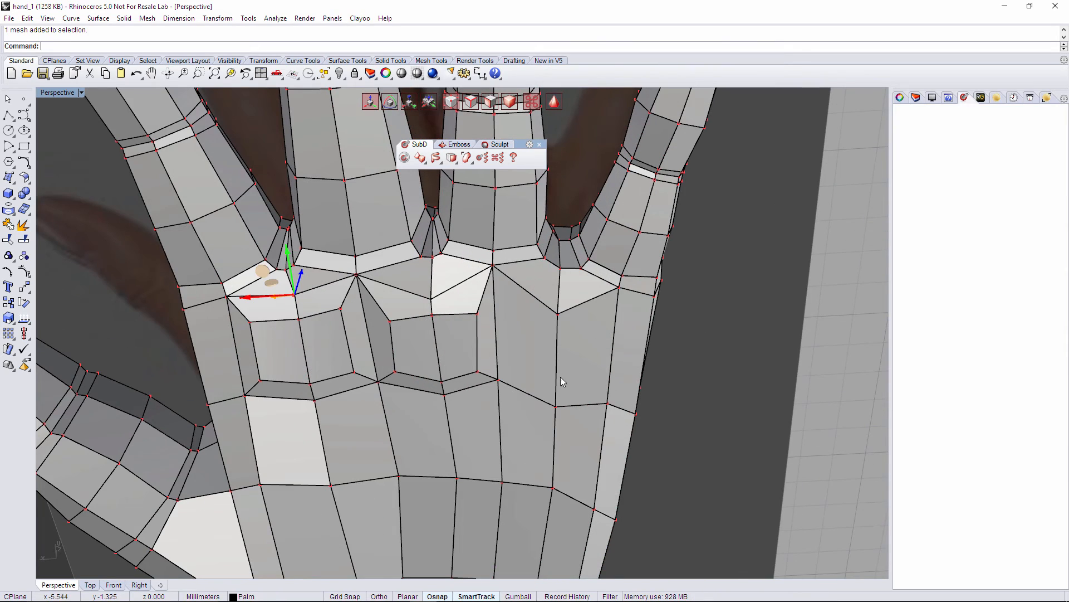
pyautogui.moveTo(561, 377); pyautogui.dragTo(560, 344, button='right')
pyautogui.click(531, 362)
pyautogui.click(605, 331)
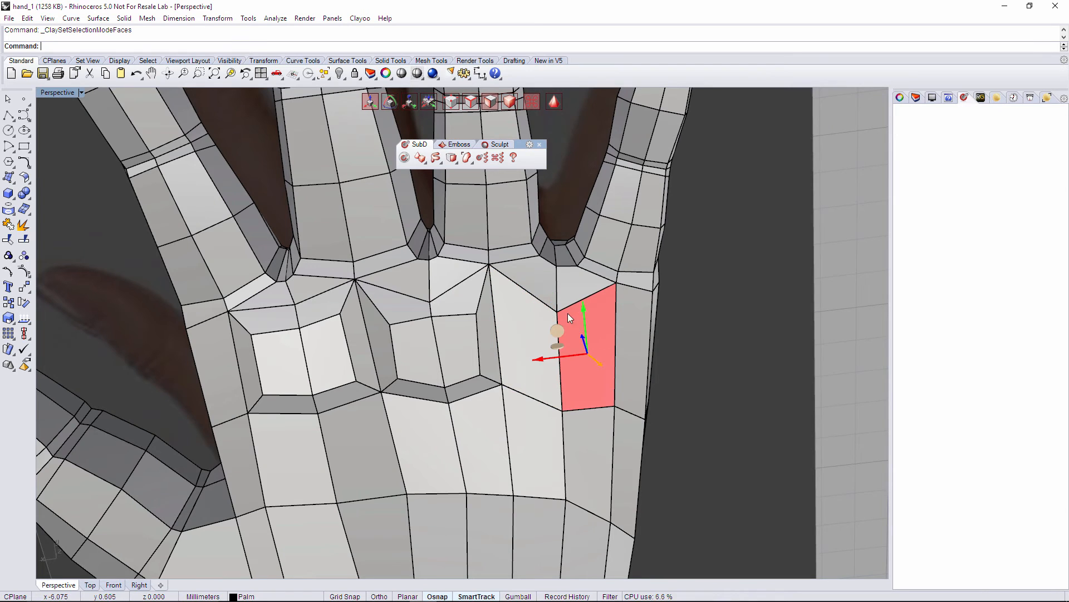
pyautogui.press('a')
pyautogui.moveTo(526, 283); pyautogui.dragTo(526, 264)
# Inset the two palm faces below the ring and little fingers together at a distance of 0.590.
pyautogui.press('d')
pyautogui.click(537, 343)
pyautogui.keyDown('shift'); pyautogui.click(578, 352); pyautogui.keyUp('shift')
pyautogui.press('i')
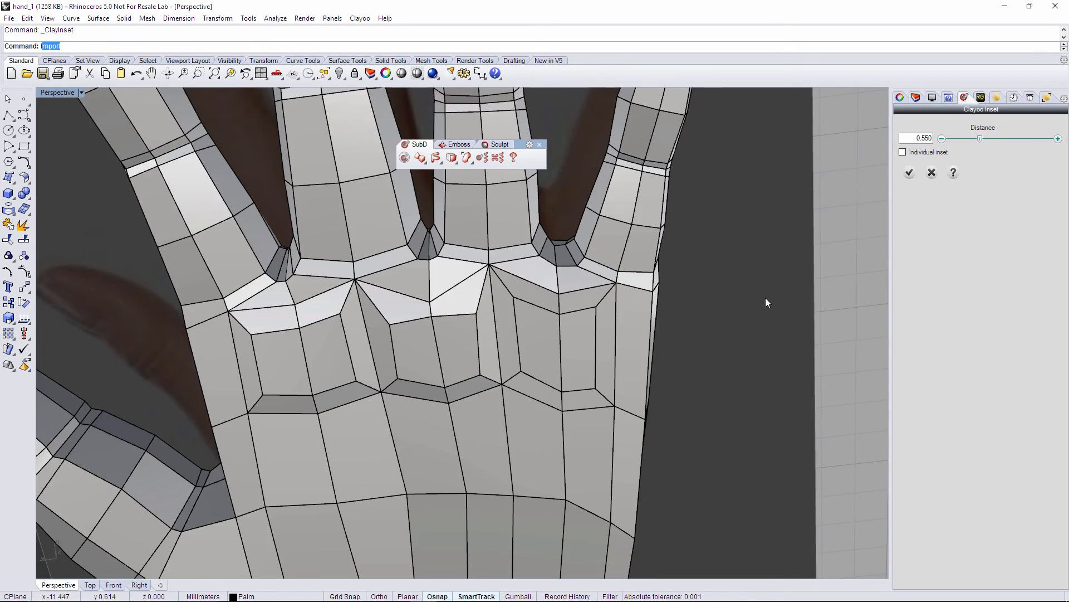
pyautogui.moveTo(948, 139); pyautogui.dragTo(986, 138)
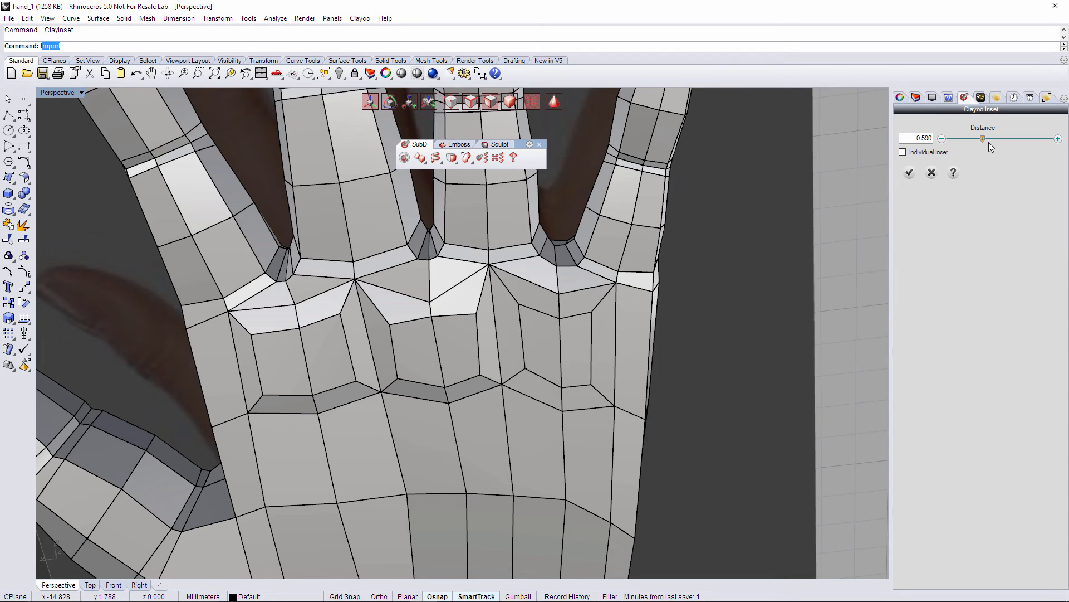
pyautogui.click(909, 174)
# Reposition the finger-side vertices of the inset below the ring and little fingers to even out its front edge.
pyautogui.press('a')
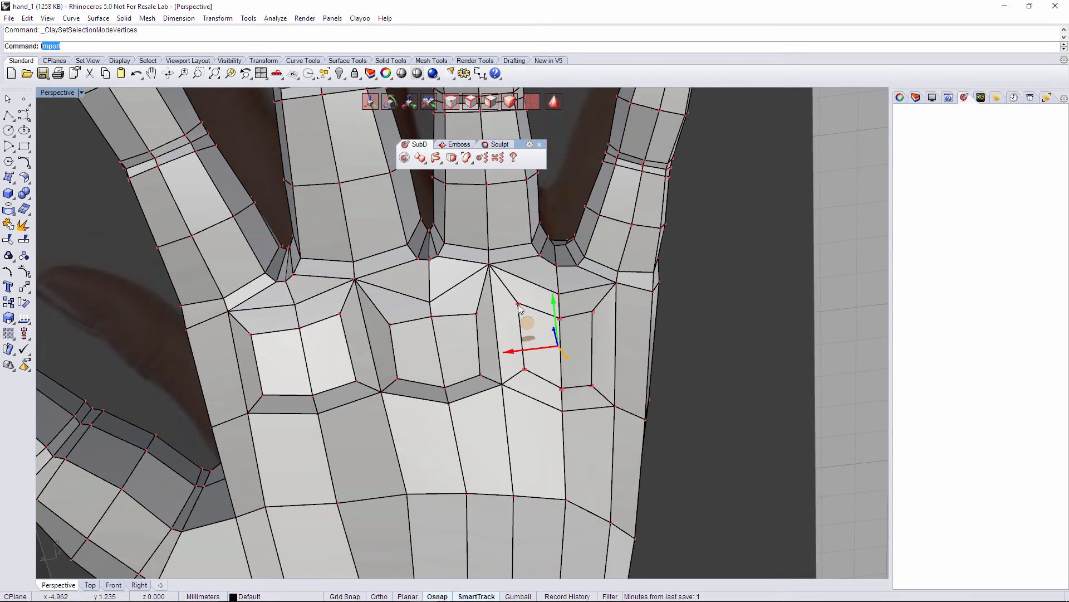
pyautogui.moveTo(486, 285); pyautogui.dragTo(500, 305)
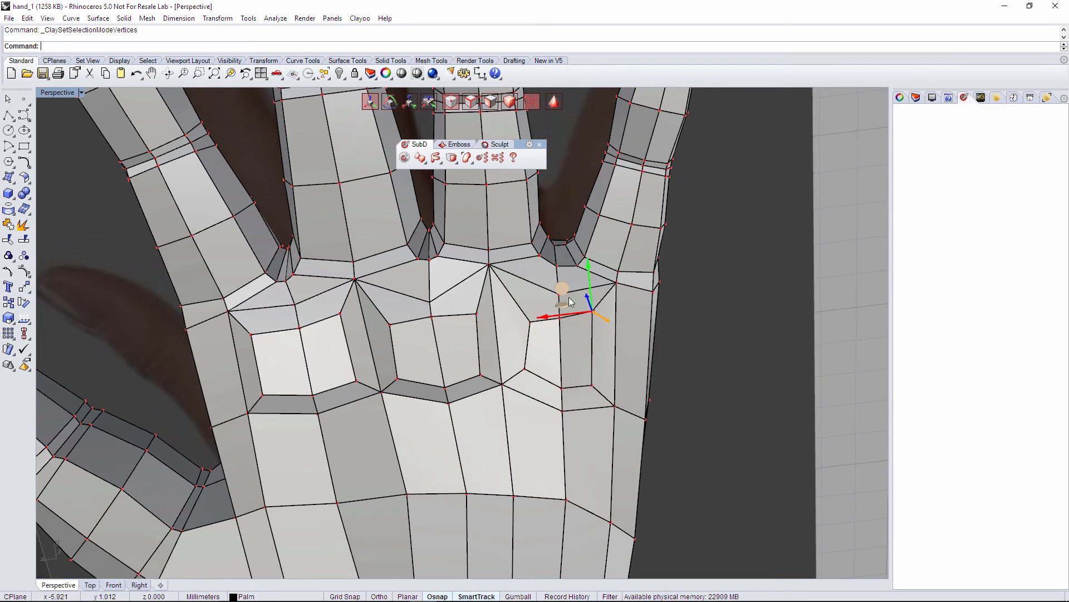
pyautogui.moveTo(569, 301); pyautogui.dragTo(564, 305)
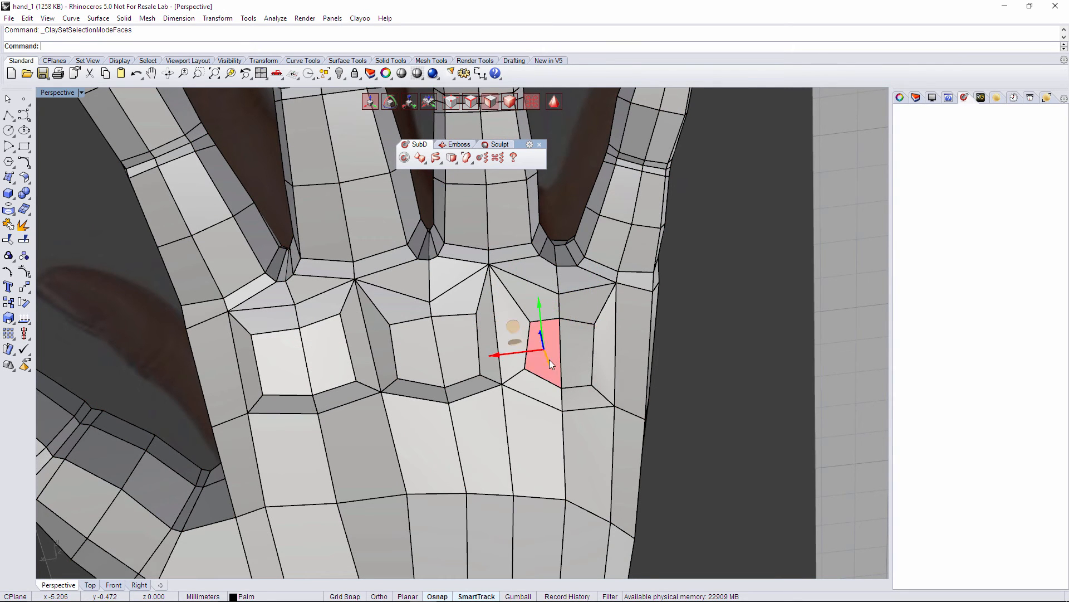
# Pull the two inset faces below the ring and little fingers slightly outward from the palm.
pyautogui.moveTo(615, 342); pyautogui.dragTo(555, 283, button='right')
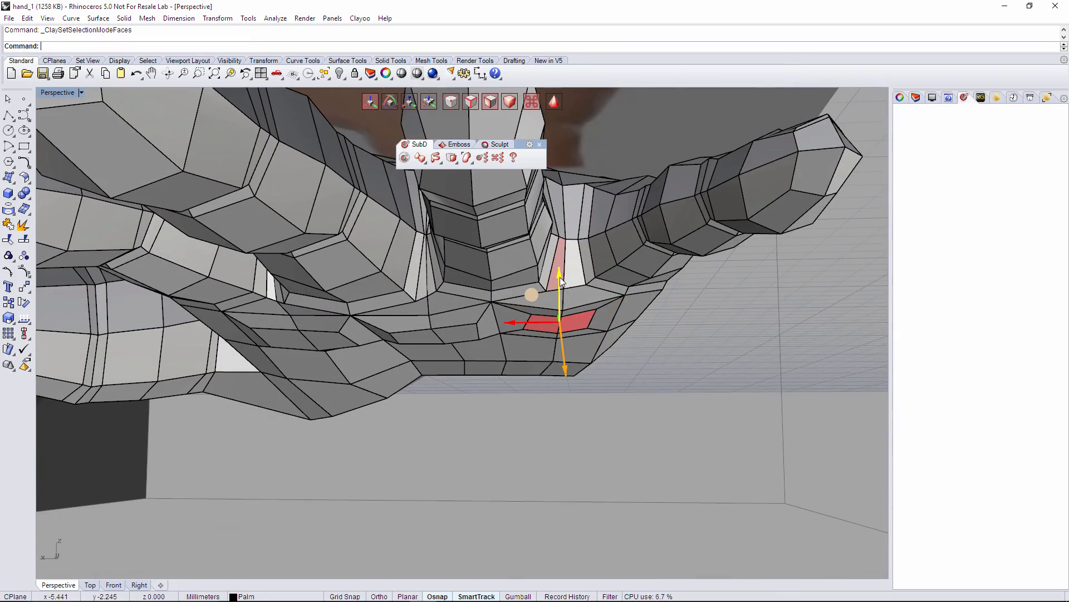
pyautogui.moveTo(560, 282); pyautogui.dragTo(560, 286)
pyautogui.click(619, 429)
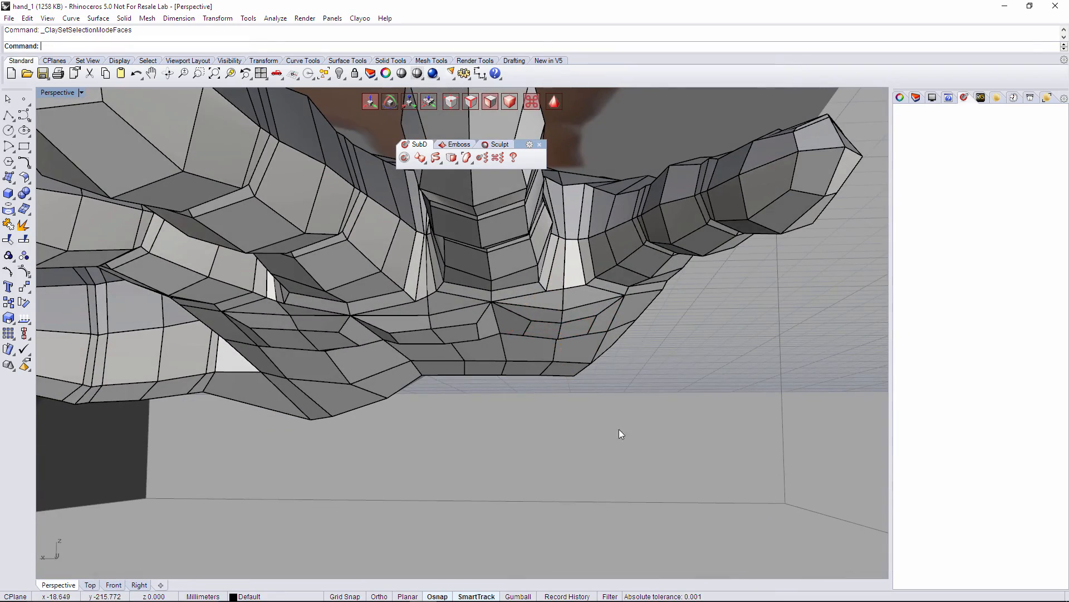
# Push the central palm faces near the wrist slightly inward toward the back of the hand.
pyautogui.moveTo(619, 429); pyautogui.dragTo(466, 428, button='right')
pyautogui.click(450, 417)
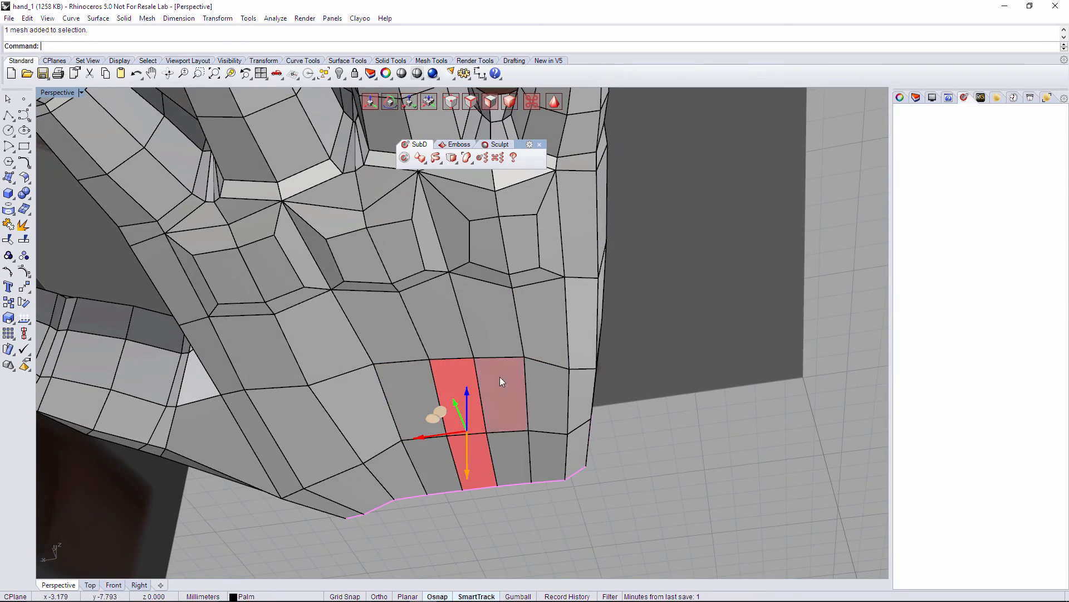
pyautogui.moveTo(500, 377); pyautogui.dragTo(479, 413, button='right')
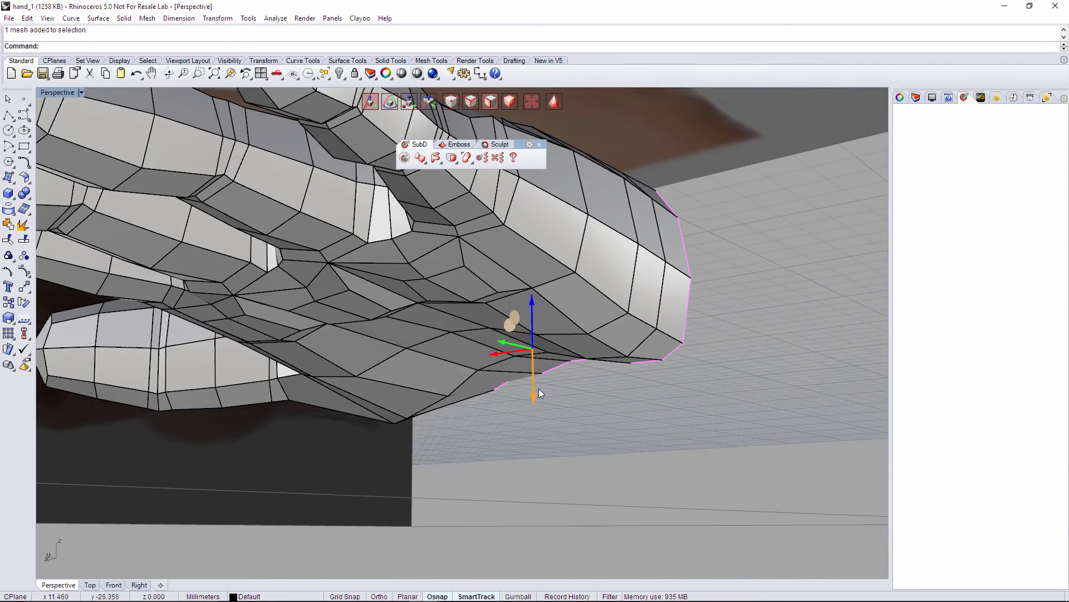
pyautogui.moveTo(539, 389); pyautogui.dragTo(613, 295, button='right')
pyautogui.moveTo(613, 295); pyautogui.dragTo(611, 287)
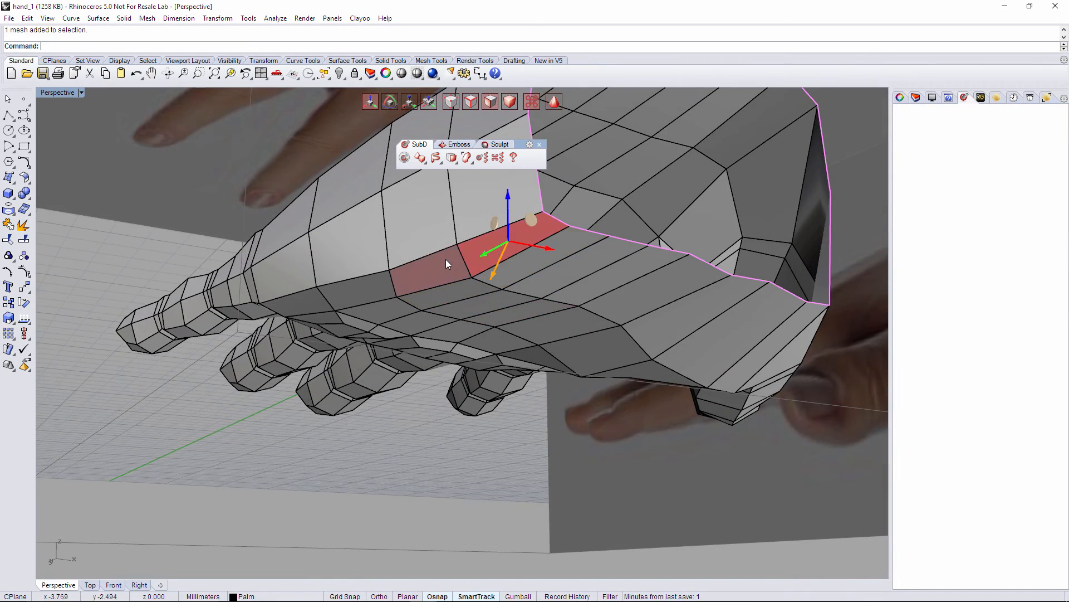
# Raise the two faces on the little-finger edge of the palm near the wrist toward the back of the hand.
pyautogui.keyDown('shift'); pyautogui.click(446, 259); pyautogui.keyUp('shift')
pyautogui.moveTo(467, 213); pyautogui.dragTo(468, 200)
pyautogui.keyDown('shift'); pyautogui.moveTo(551, 320); pyautogui.dragTo(563, 333, button='right'); pyautogui.keyUp('shift')
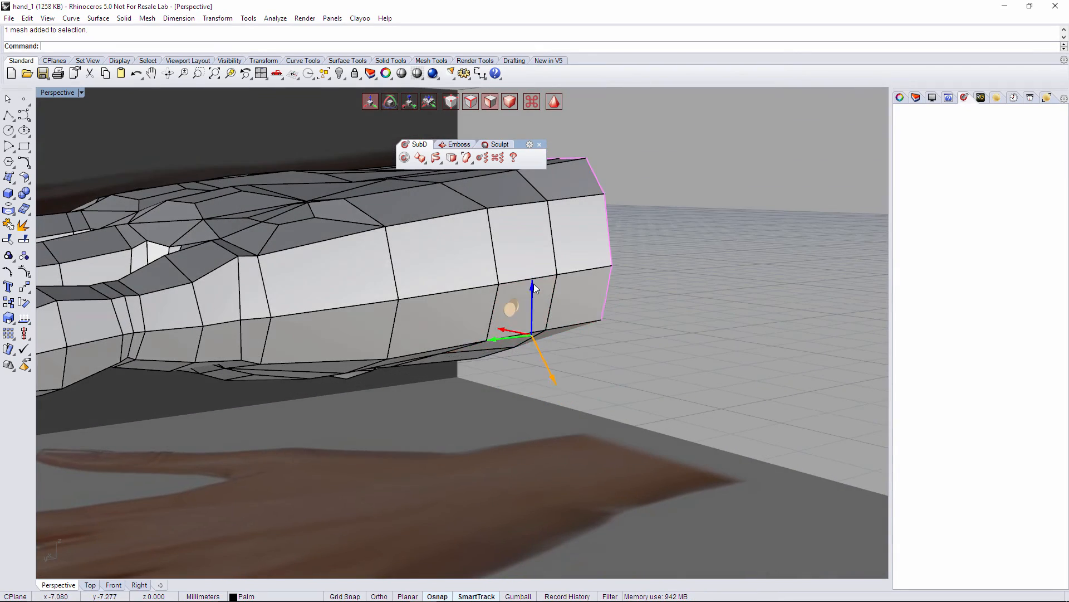
pyautogui.moveTo(533, 283); pyautogui.dragTo(533, 272)
# Raise the neighbouring palm edges at the wrist opening to smooth the curve toward the little-finger side.
pyautogui.moveTo(568, 348); pyautogui.dragTo(648, 317, button='right')
pyautogui.scroll(-4, 551, 324)
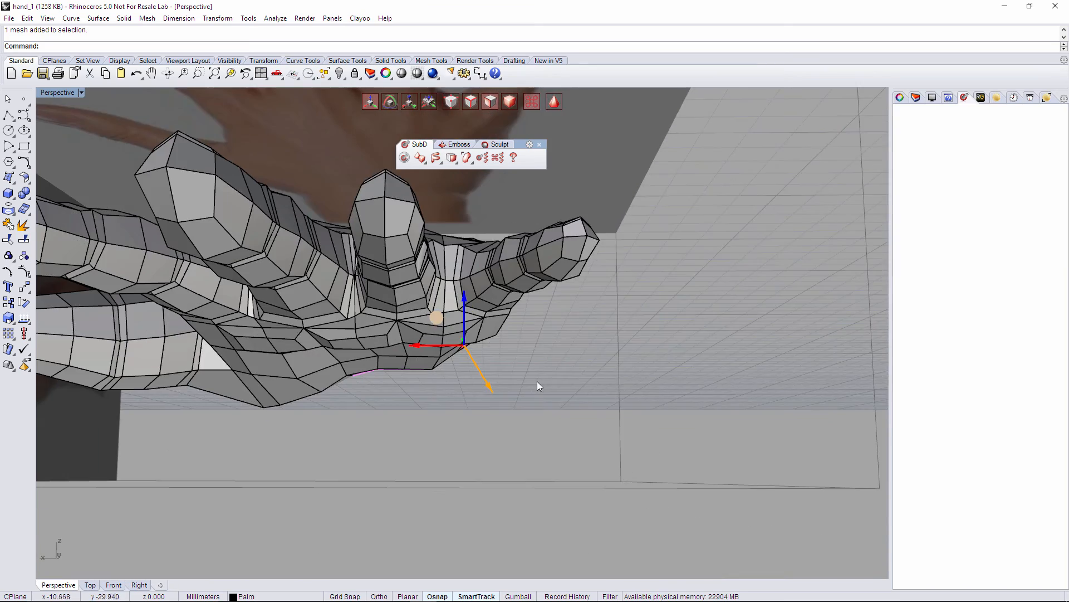
pyautogui.moveTo(537, 386); pyautogui.dragTo(565, 442, button='right')
pyautogui.scroll(6, 524, 407)
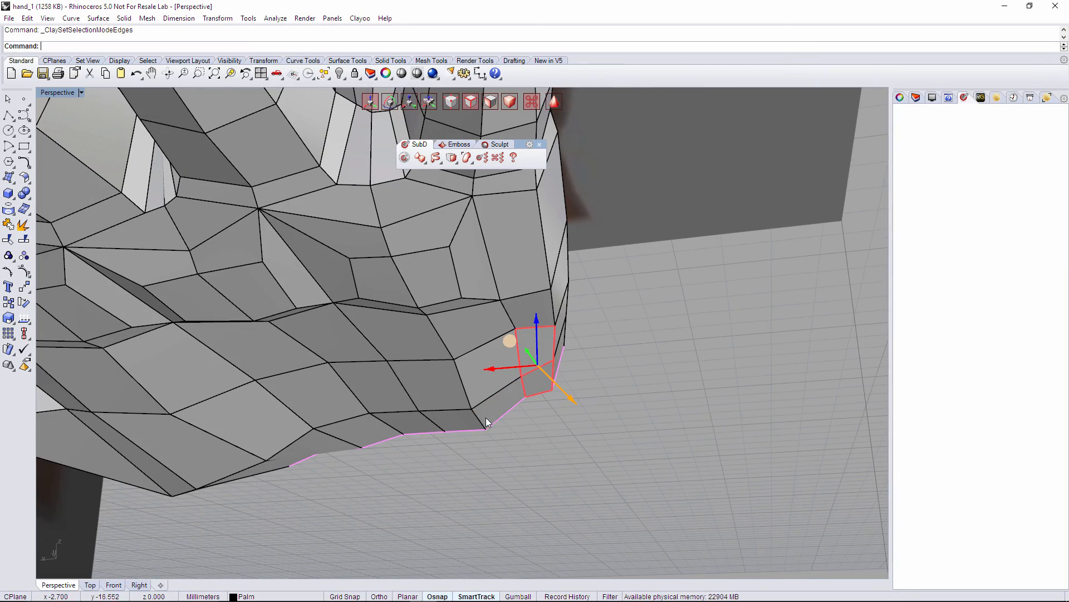
pyautogui.moveTo(475, 370); pyautogui.dragTo(473, 348)
pyautogui.click(434, 421)
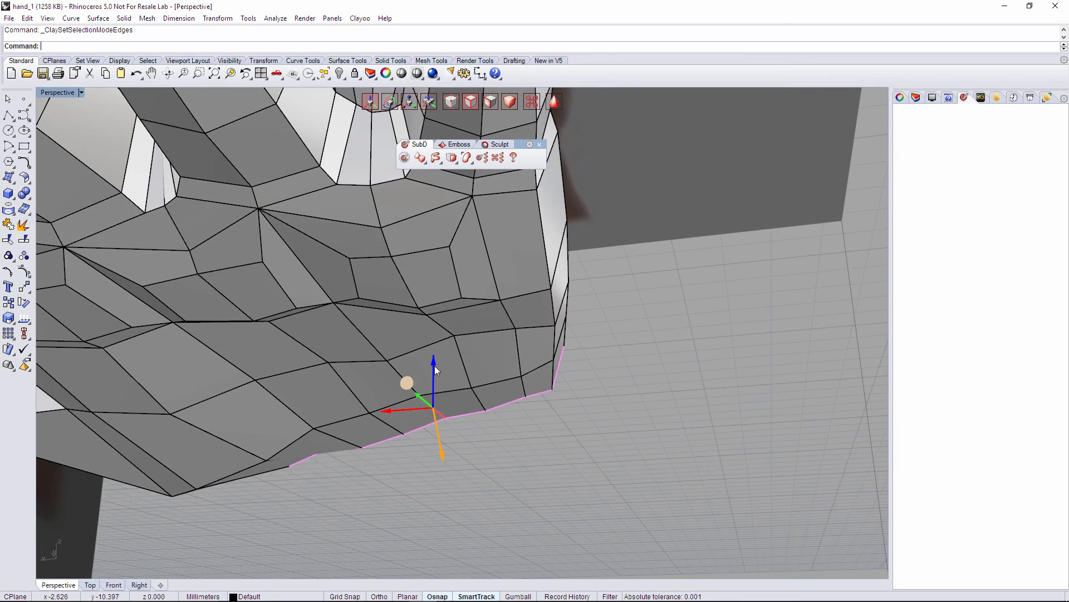
# Lower the upper vertices on the little-finger side of the hand at the wrist opening to round the profile.
pyautogui.moveTo(432, 383); pyautogui.dragTo(566, 386, button='right')
pyautogui.scroll(3, 579, 310)
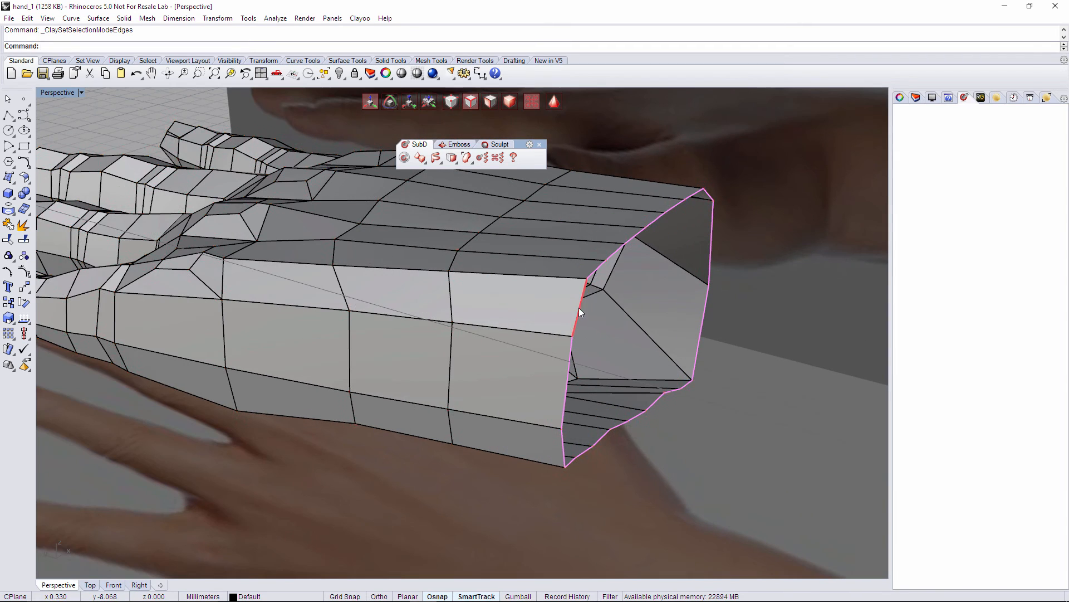
pyautogui.moveTo(588, 261); pyautogui.dragTo(576, 322)
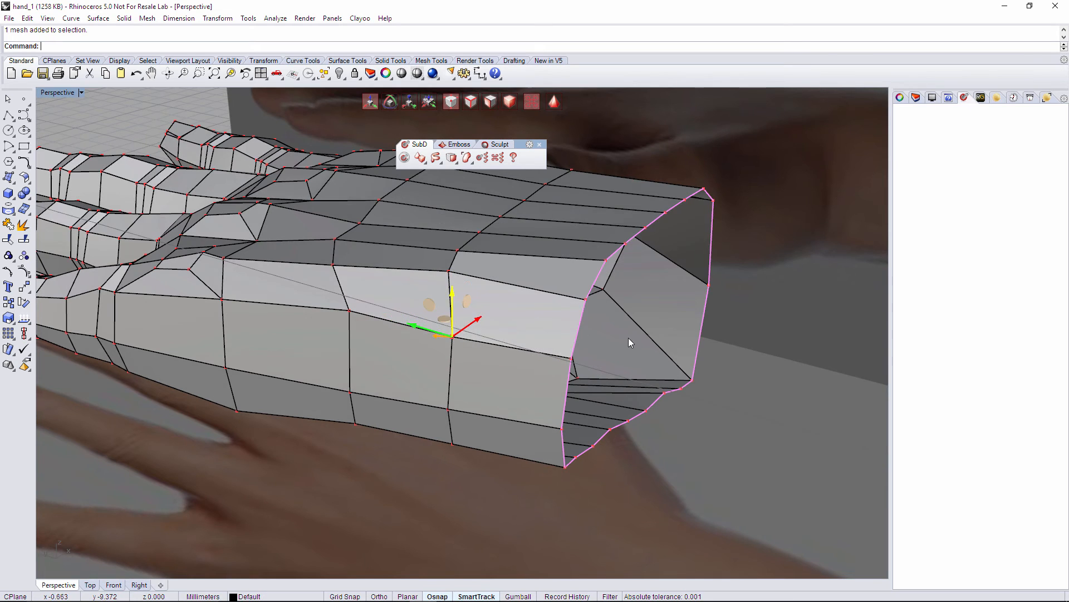
pyautogui.moveTo(628, 341); pyautogui.dragTo(497, 327, button='right')
pyautogui.moveTo(576, 287); pyautogui.dragTo(604, 308)
# Raise individual vertices on the back of the hand between the knuckles and the wrist.
pyautogui.moveTo(634, 285); pyautogui.dragTo(630, 328, button='right')
pyautogui.moveTo(411, 360); pyautogui.dragTo(338, 403, button='right')
pyautogui.click(338, 397)
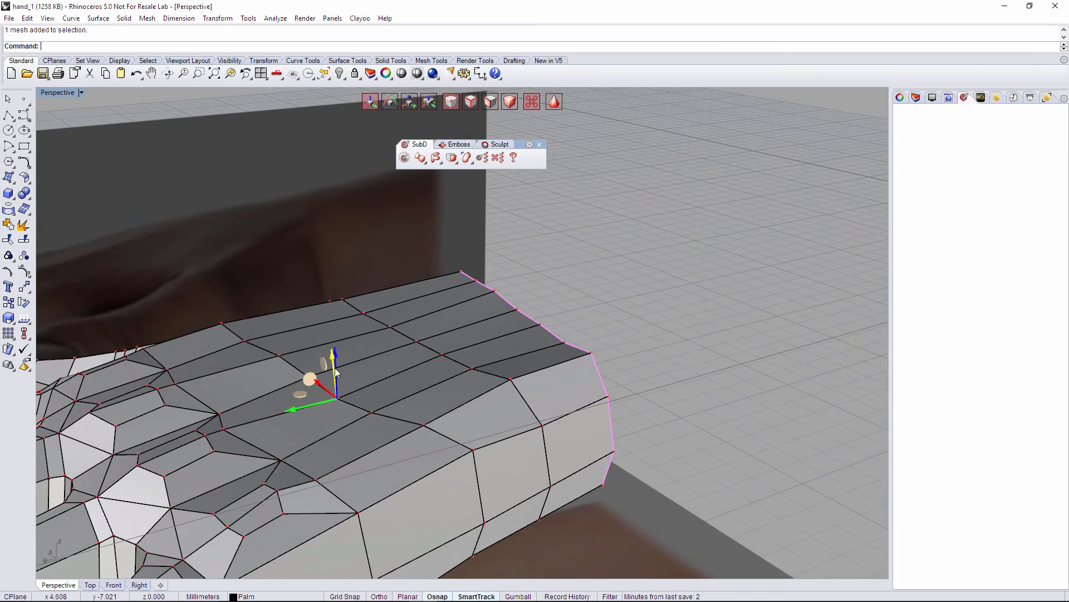
pyautogui.moveTo(336, 368); pyautogui.dragTo(337, 360)
pyautogui.moveTo(345, 360); pyautogui.dragTo(516, 391, button='right')
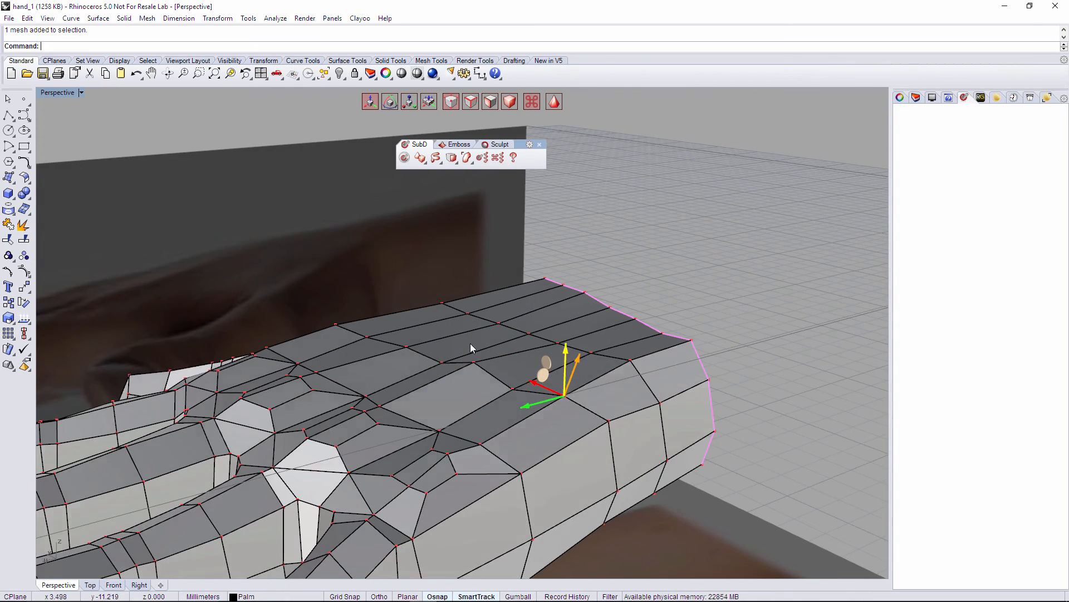
pyautogui.moveTo(470, 351)
pyautogui.mouseDown(button='right')
pyautogui.moveTo(414, 355)
pyautogui.moveTo(398, 342)
pyautogui.moveTo(361, 410)
pyautogui.moveTo(470, 371)
pyautogui.mouseUp(button='right')
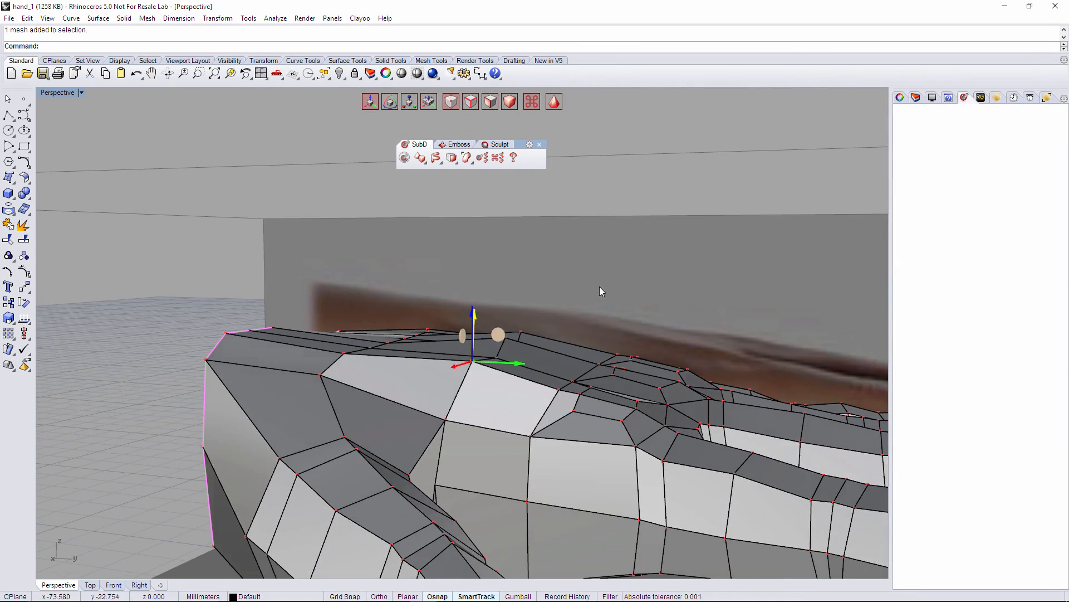
# Switch the hand to its smoothed display and examine its overall shape against the reference photos.
pyautogui.moveTo(600, 291); pyautogui.dragTo(447, 424, button='right')
pyautogui.press('Tab')
pyautogui.press('d')
pyautogui.scroll(-6, 456, 371)
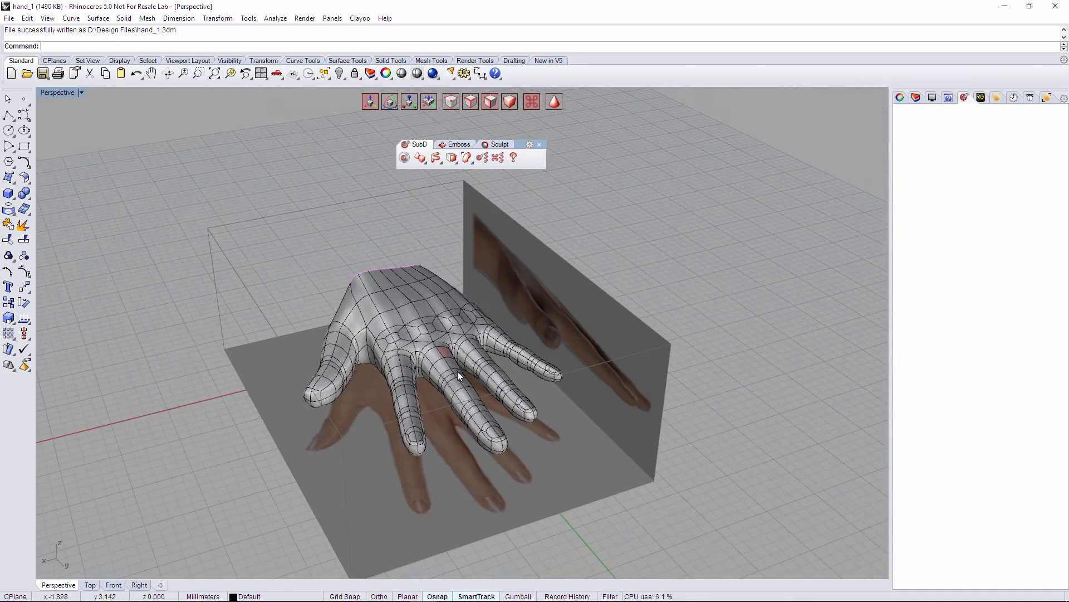
pyautogui.moveTo(457, 371); pyautogui.dragTo(483, 389, button='right')
pyautogui.moveTo(569, 443); pyautogui.dragTo(588, 438, button='right')
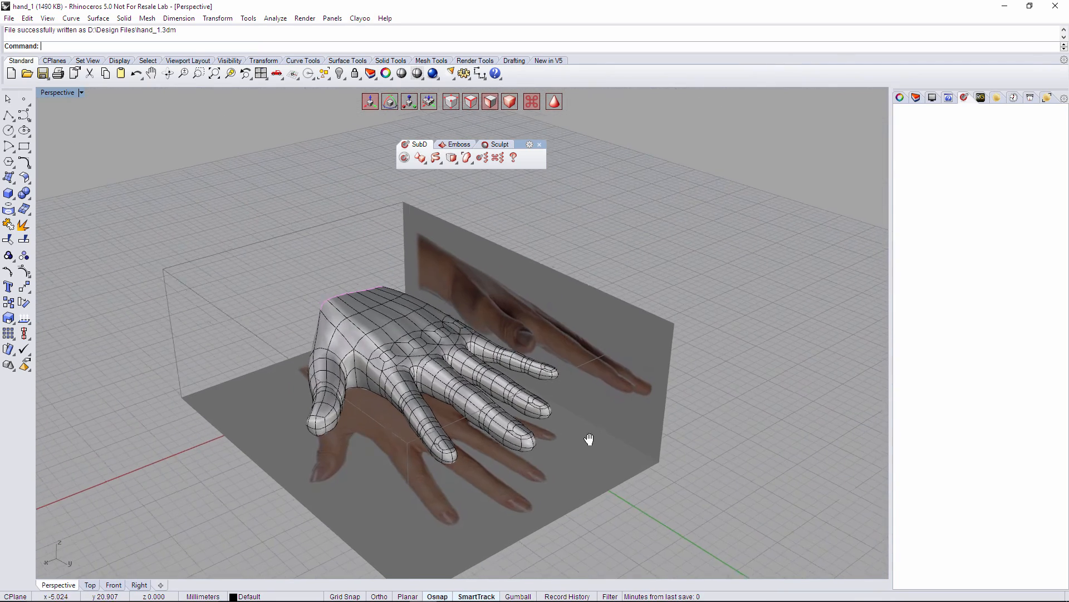
# Set the perspective view to Rendered display and apply the Custom geometry quality in the Clayoo options.
pyautogui.click(58, 92)
pyautogui.click(77, 145)
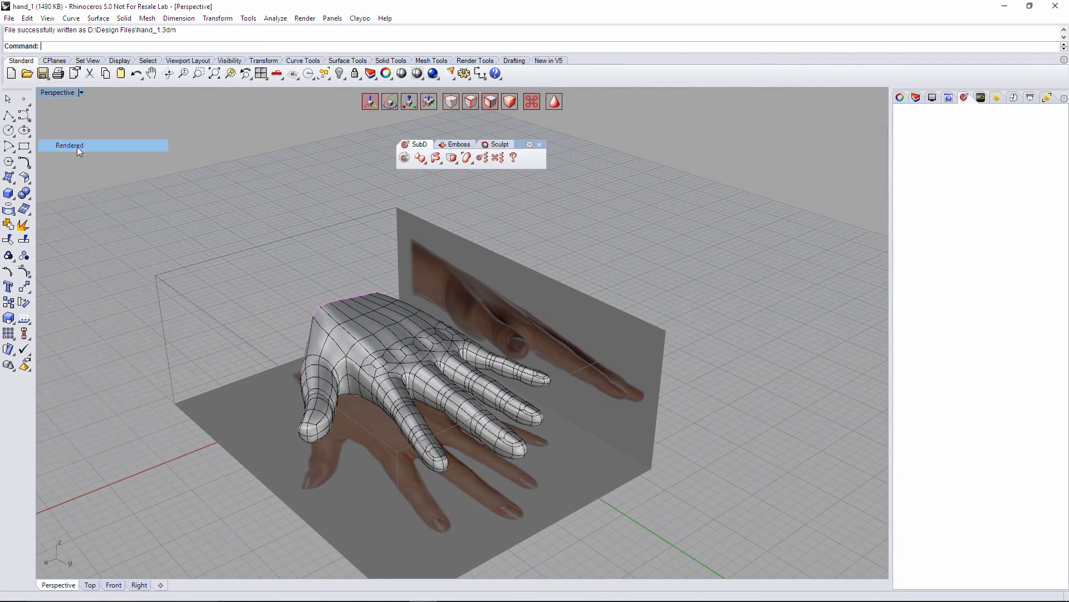
pyautogui.click(482, 161)
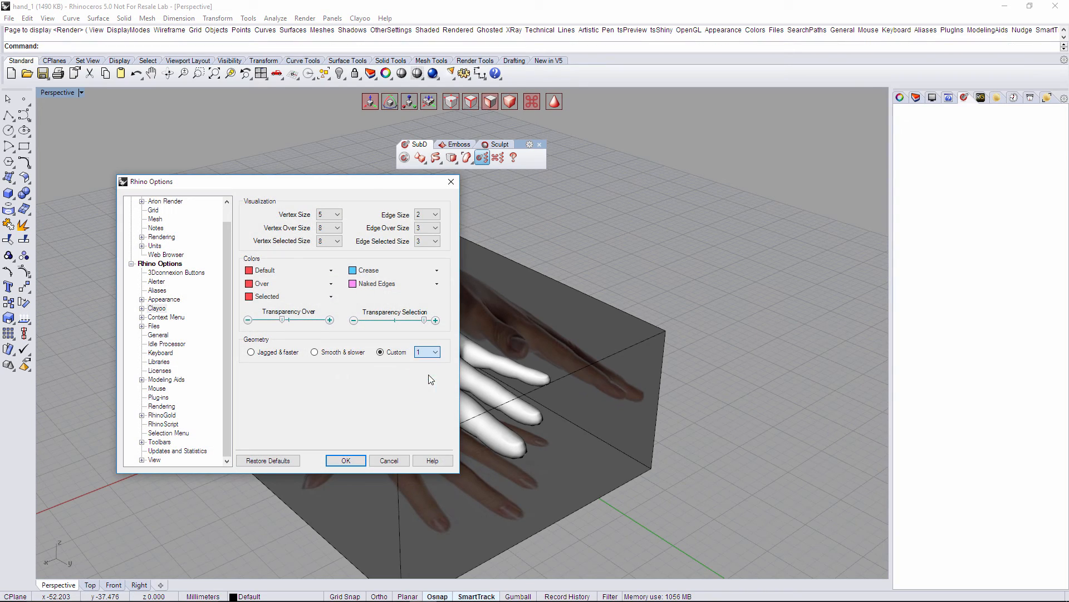
pyautogui.click(352, 462)
# Examine the three palm pads in the rendered view, then return to the shaded display with mesh edges.
pyautogui.moveTo(352, 462); pyautogui.dragTo(376, 191, button='right')
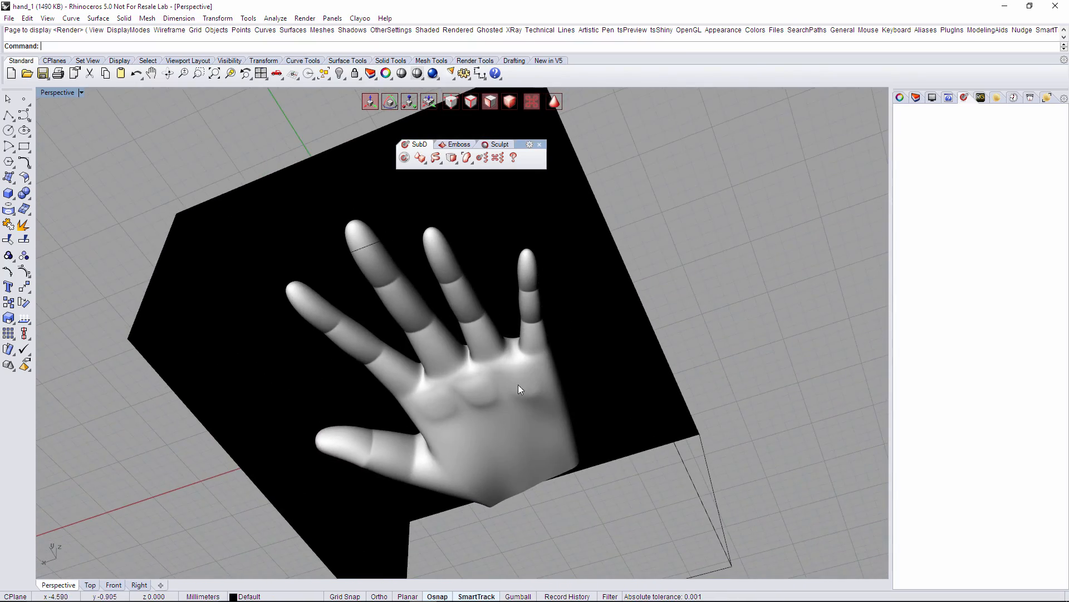
pyautogui.moveTo(519, 385); pyautogui.dragTo(545, 185, button='right')
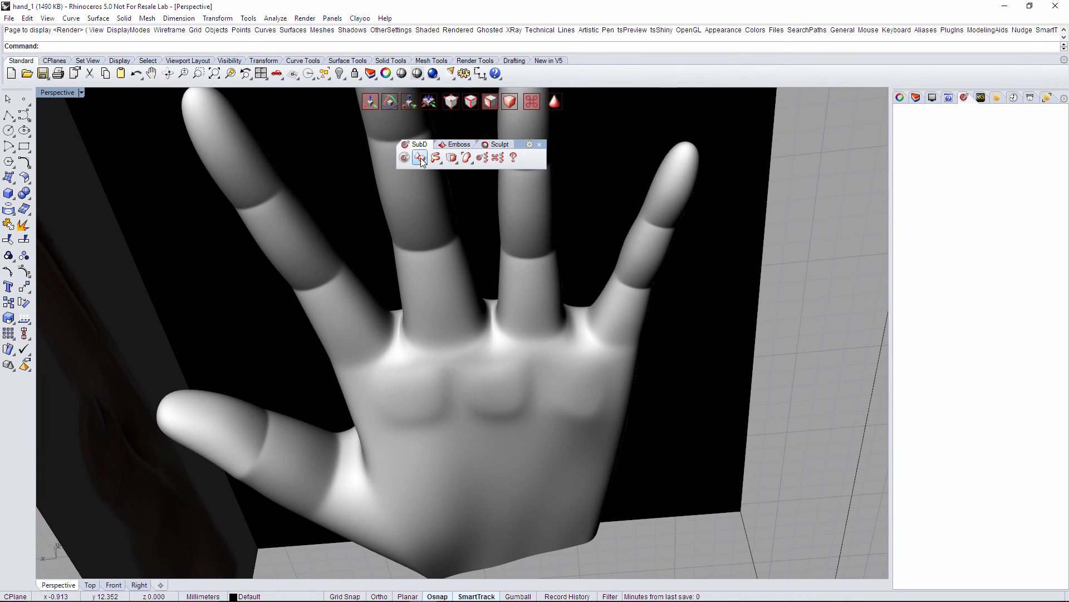
pyautogui.click(476, 106)
pyautogui.scroll(6, 522, 373)
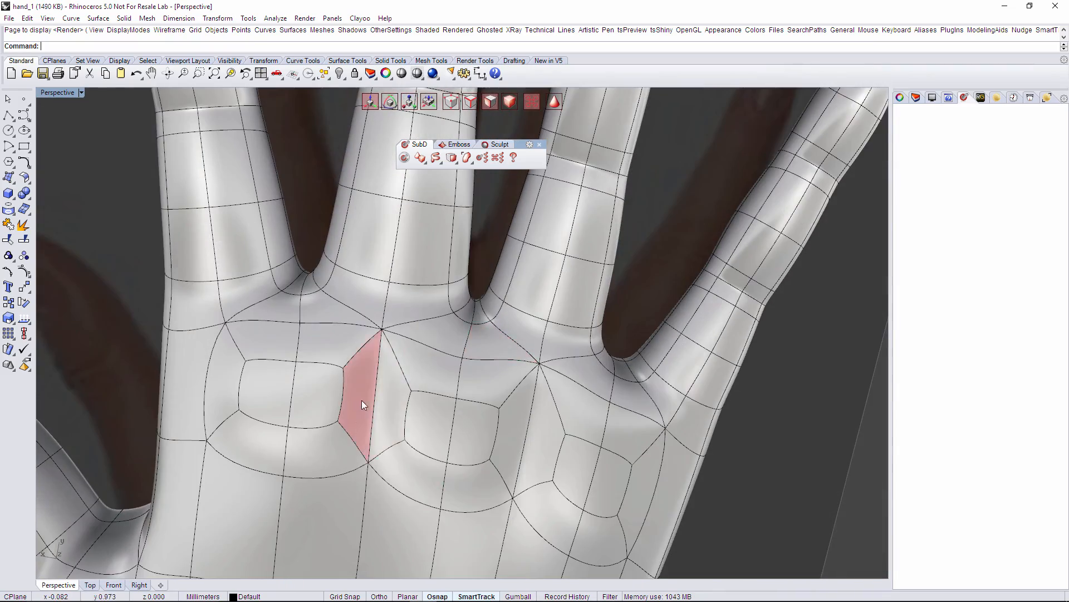
# Return to the faceted mesh and scale down the two top faces of the pad below the index and middle fingers.
pyautogui.moveTo(362, 400); pyautogui.dragTo(344, 412, button='right')
pyautogui.press('Tab')
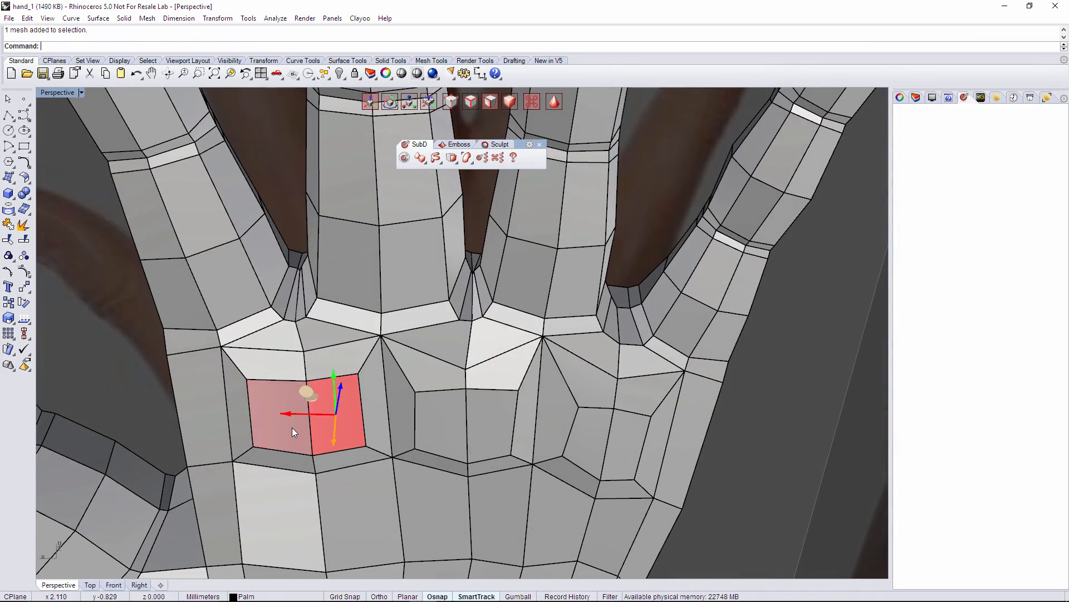
pyautogui.keyDown('shift'); pyautogui.click(292, 428); pyautogui.keyUp('shift')
pyautogui.press('r')
pyautogui.moveTo(290, 389); pyautogui.dragTo(313, 397)
pyautogui.moveTo(340, 404); pyautogui.dragTo(377, 476, button='right')
pyautogui.press('w')
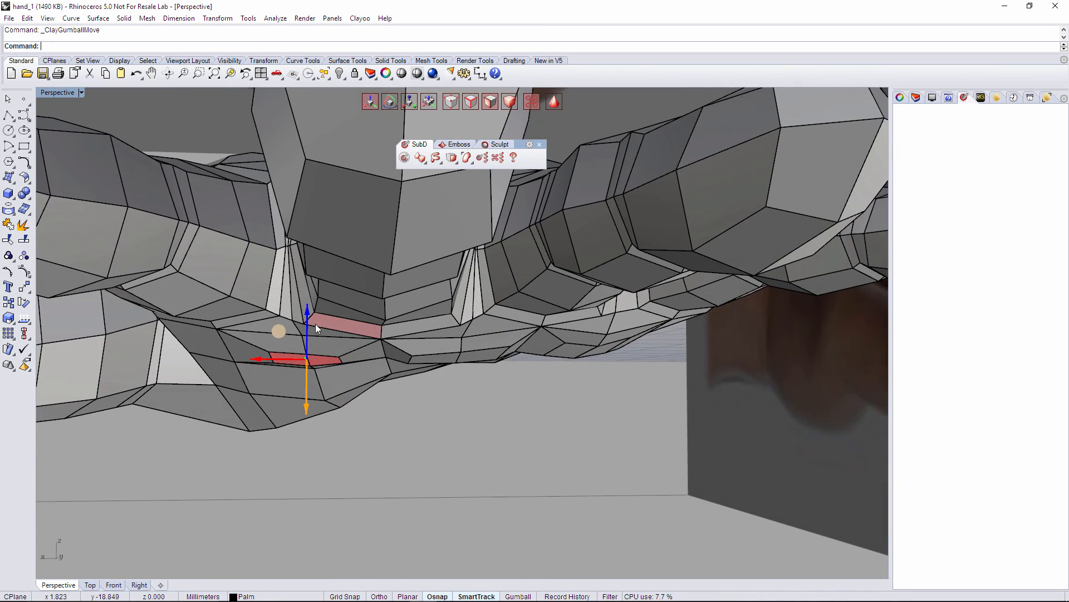
# Scale down the top faces of the middle-ring palm pad and of the ring-little palm pad.
pyautogui.moveTo(315, 323); pyautogui.dragTo(494, 420, button='right')
pyautogui.keyDown('shift'); pyautogui.click(472, 438); pyautogui.keyUp('shift')
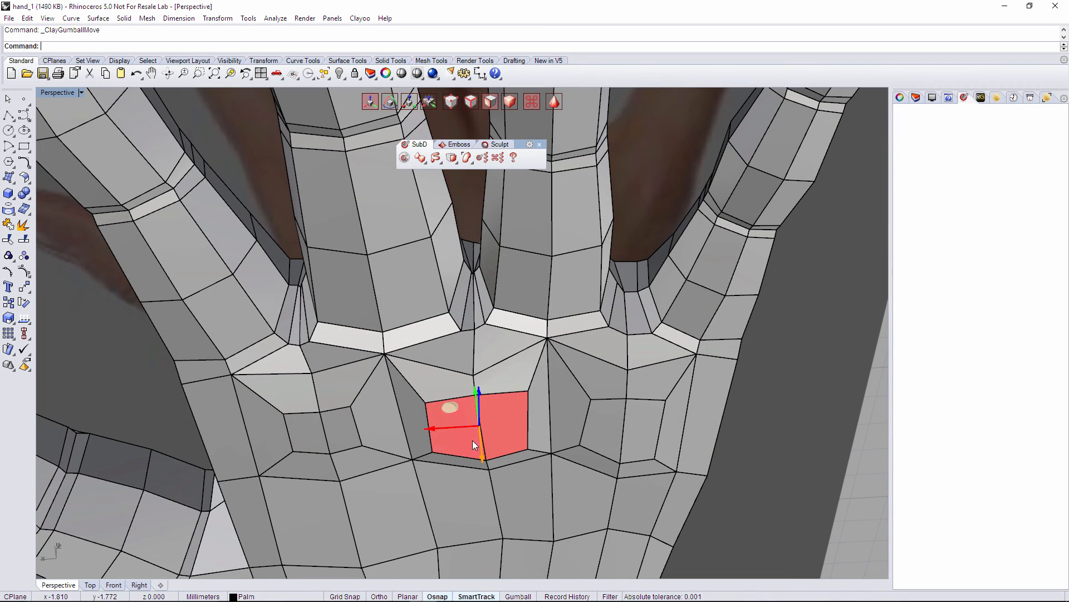
pyautogui.press('r')
pyautogui.moveTo(460, 401); pyautogui.dragTo(493, 410)
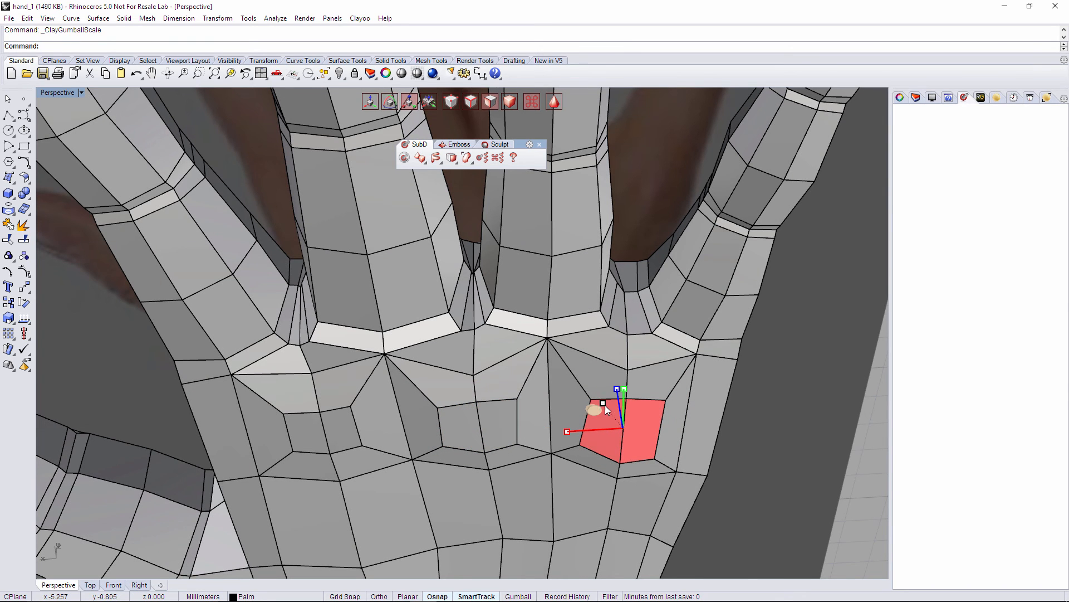
pyautogui.moveTo(605, 403); pyautogui.dragTo(609, 408)
pyautogui.press('w')
# Push the top faces of the middle-ring palm pad slightly inward toward the back of the hand.
pyautogui.moveTo(650, 369); pyautogui.dragTo(633, 385, button='right')
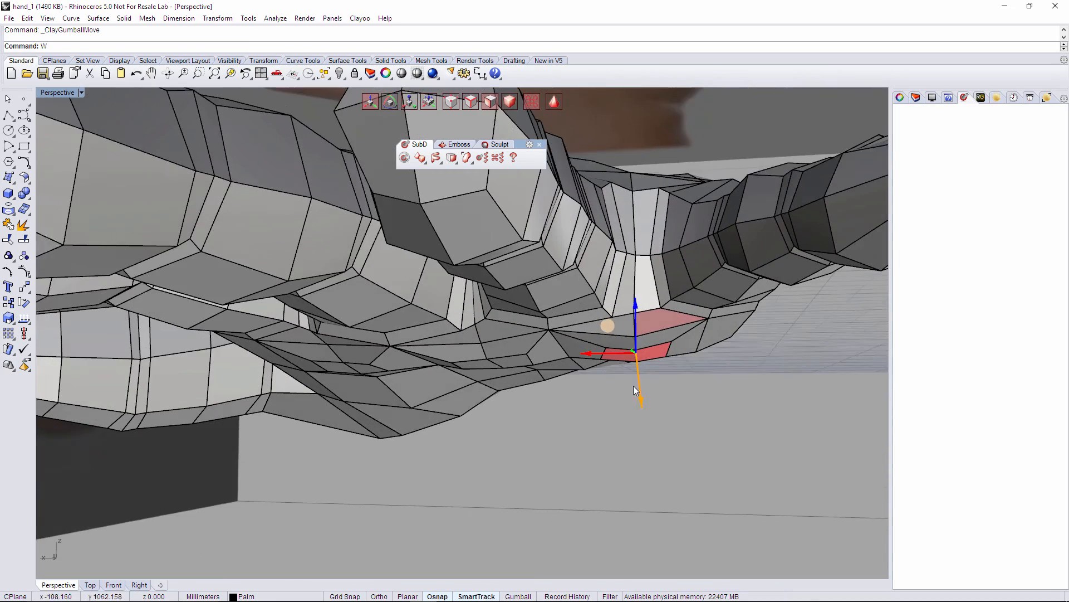
pyautogui.moveTo(635, 317); pyautogui.dragTo(479, 339, button='right')
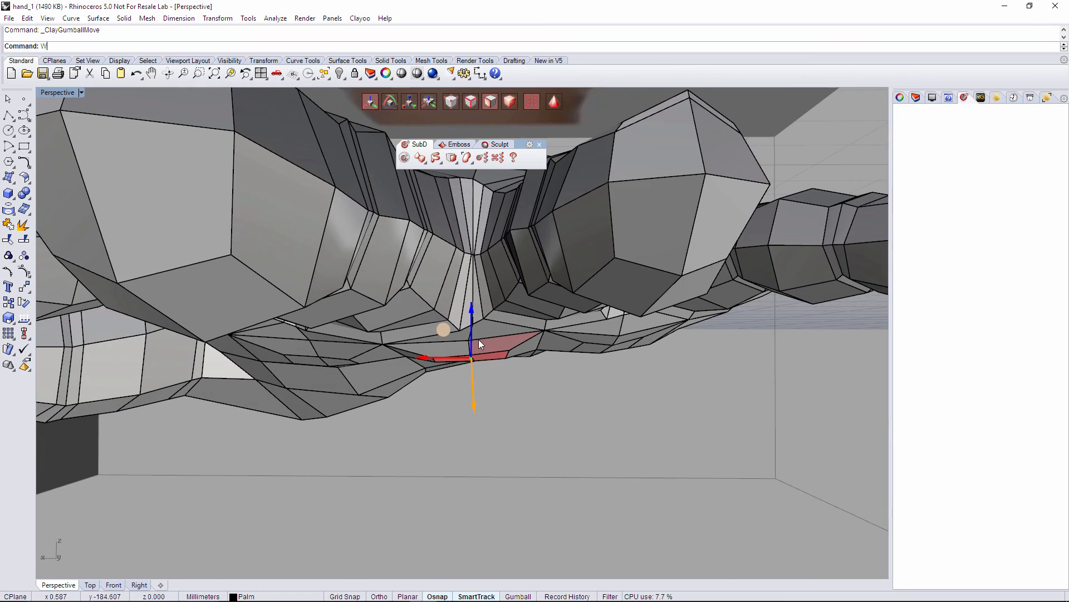
pyautogui.moveTo(470, 333); pyautogui.dragTo(470, 329)
pyautogui.click(502, 397)
# Move the two side edges of the middle-ring palm pad slightly inward to round off the pad.
pyautogui.moveTo(502, 397); pyautogui.dragTo(468, 346, button='right')
pyautogui.press('Return')
pyautogui.click(436, 391)
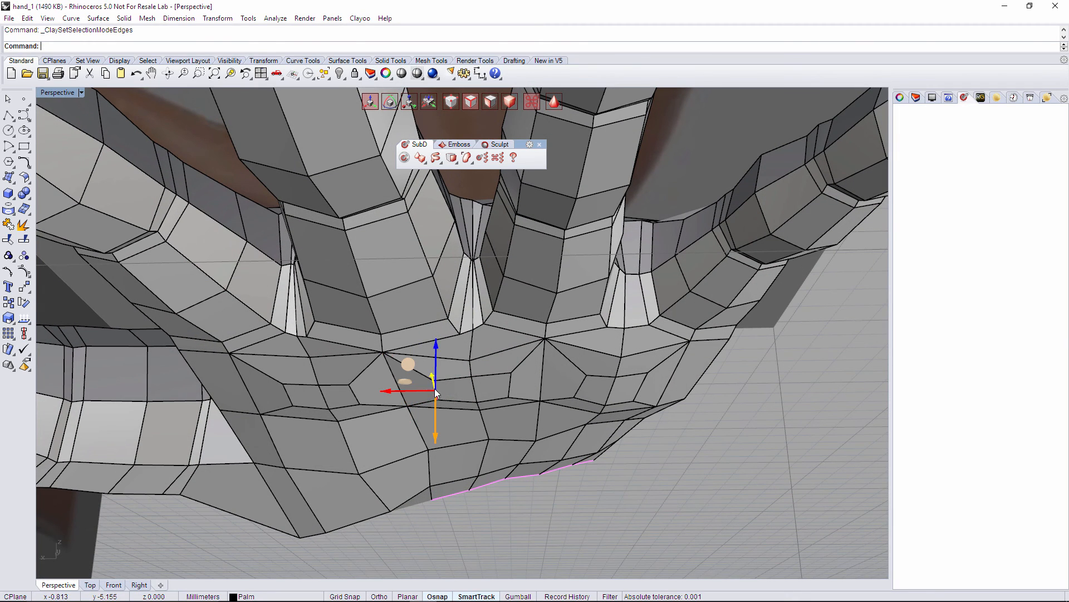
pyautogui.click(511, 387)
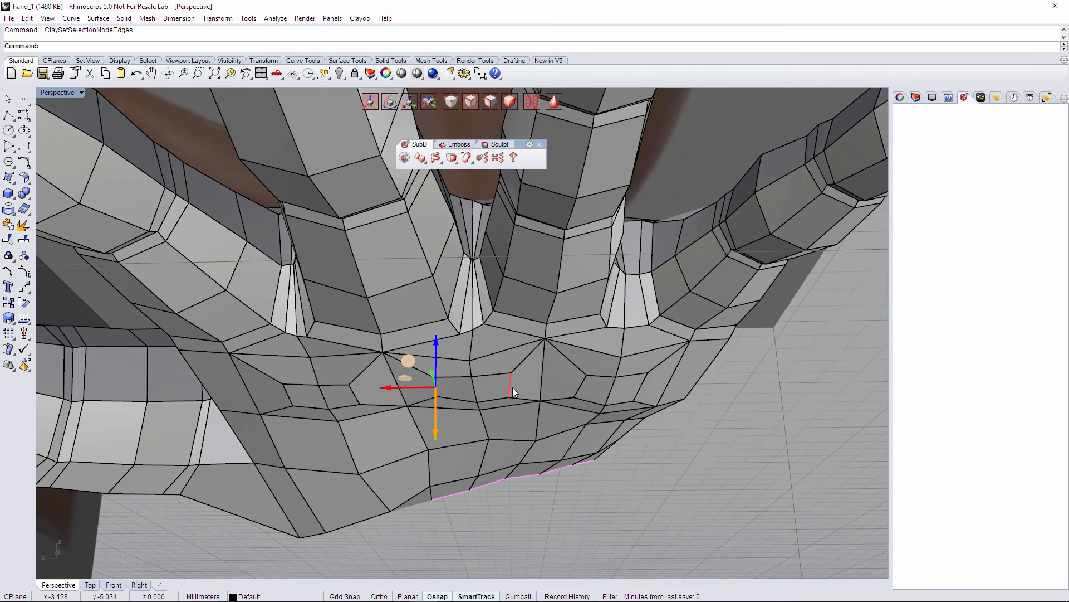
pyautogui.moveTo(512, 363); pyautogui.dragTo(509, 353)
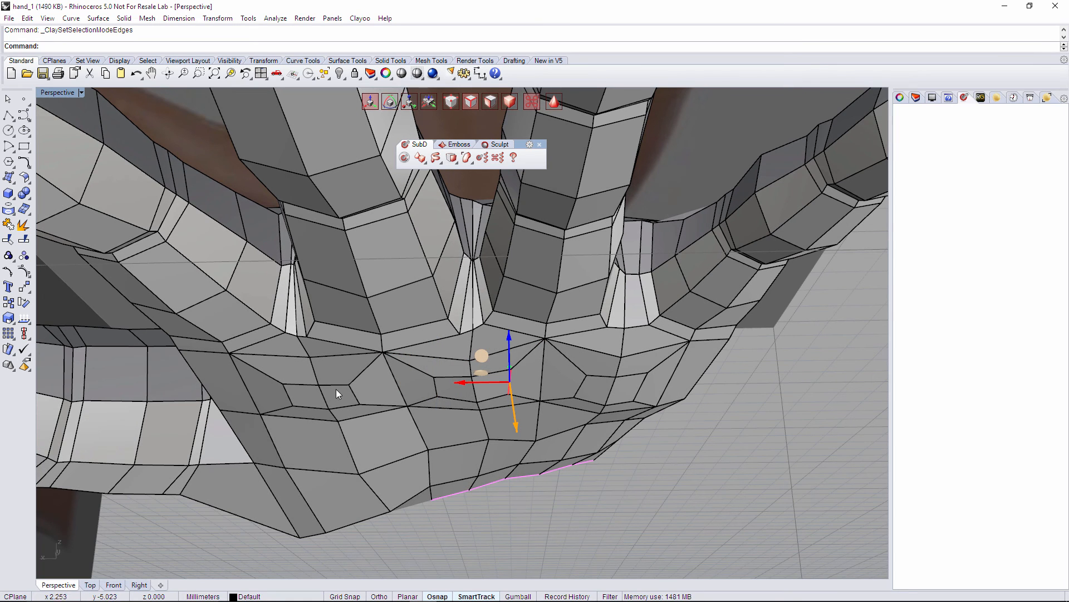
# Move the two side edges of the palm pad below the index and middle fingers slightly inward to round off the pad.
pyautogui.click(351, 393)
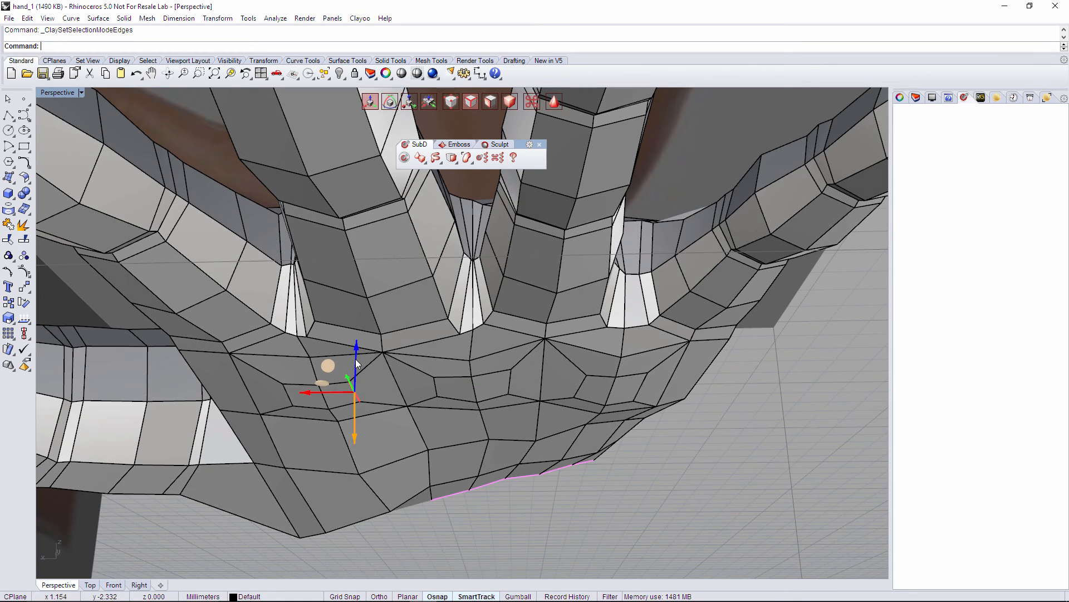
pyautogui.click(291, 393)
pyautogui.moveTo(290, 365); pyautogui.dragTo(289, 363)
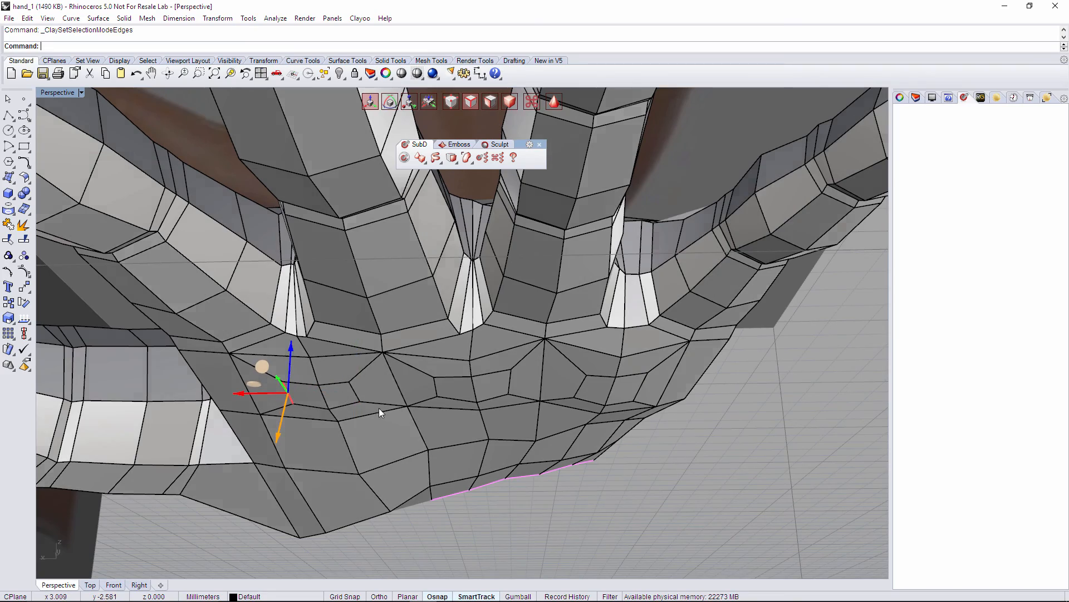
pyautogui.click(562, 493)
# Examine the hand from the back in the Rendered display mode with the mesh smoothed.
pyautogui.moveTo(563, 493); pyautogui.dragTo(589, 493, button='right')
pyautogui.scroll(-5, 589, 493)
pyautogui.write('2')
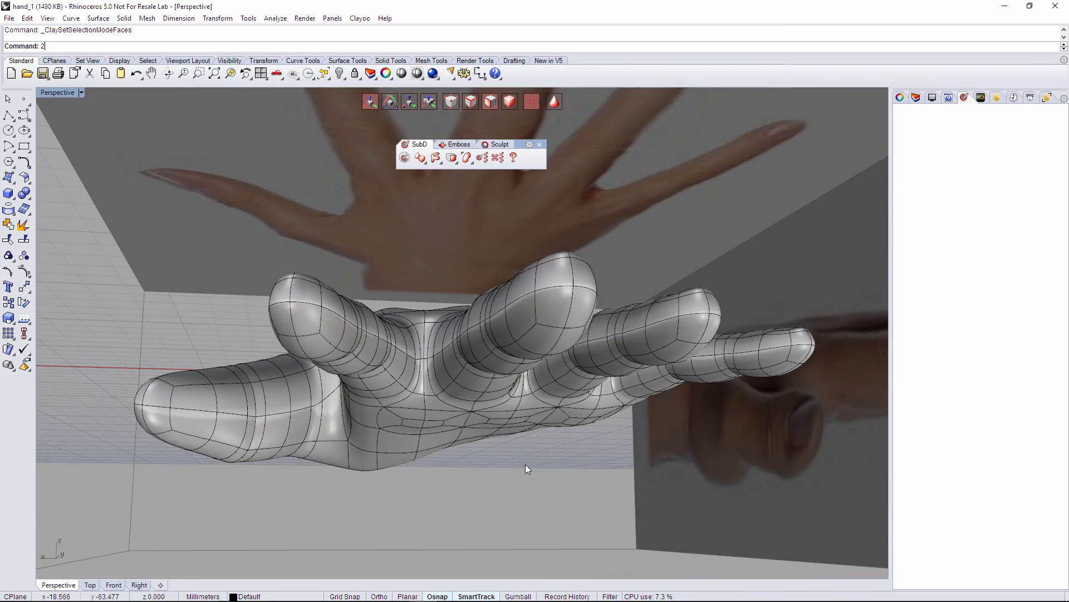
pyautogui.moveTo(526, 464); pyautogui.dragTo(483, 407, button='right')
pyautogui.click(59, 93)
pyautogui.click(61, 144)
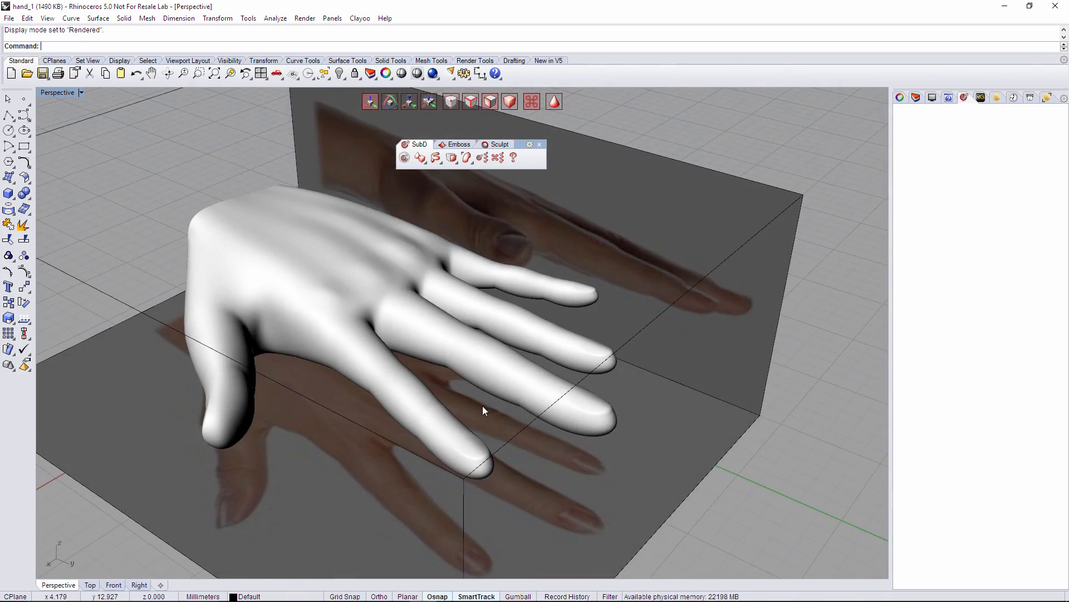
# Return to the Shaded faceted mesh and divide the index fingernail faces with a loop just inside the nail outline.
pyautogui.rightClick(64, 93)
pyautogui.click(72, 132)
pyautogui.scroll(5, 441, 430)
pyautogui.press('Tab')
pyautogui.moveTo(445, 429); pyautogui.dragTo(450, 400, button='right')
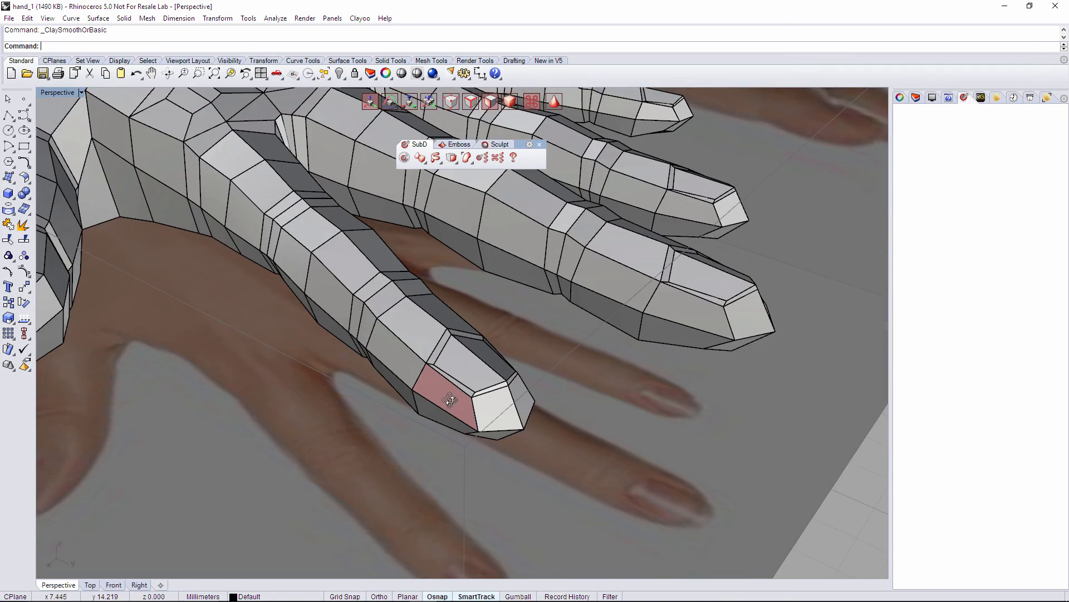
pyautogui.scroll(6, 462, 357)
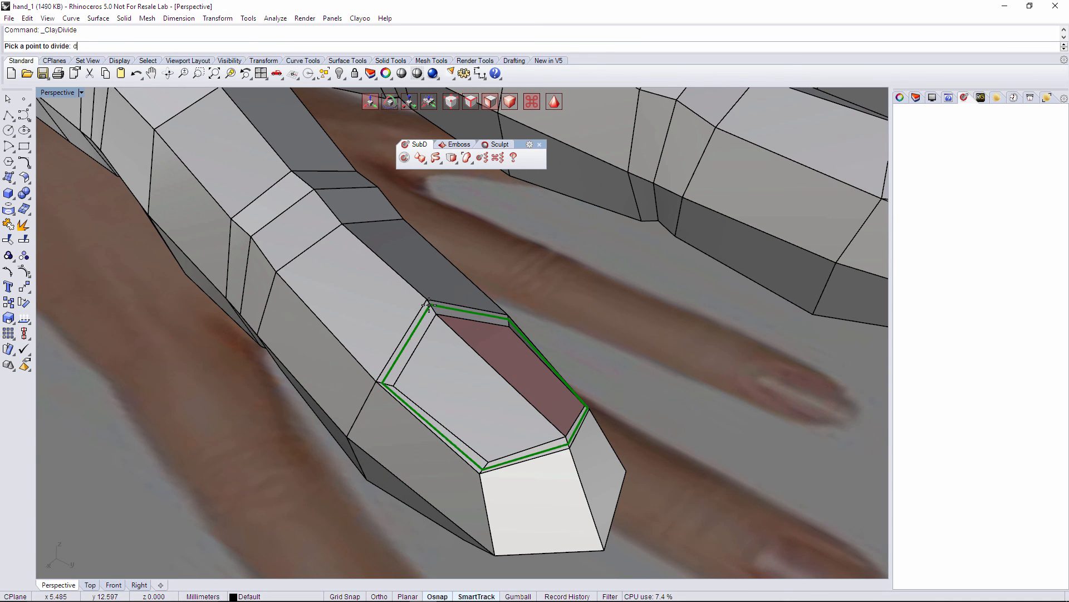
pyautogui.scroll(-8, 485, 368)
# Smooth the mesh and examine the index fingernail in the Rendered display mode.
pyautogui.press('Tab')
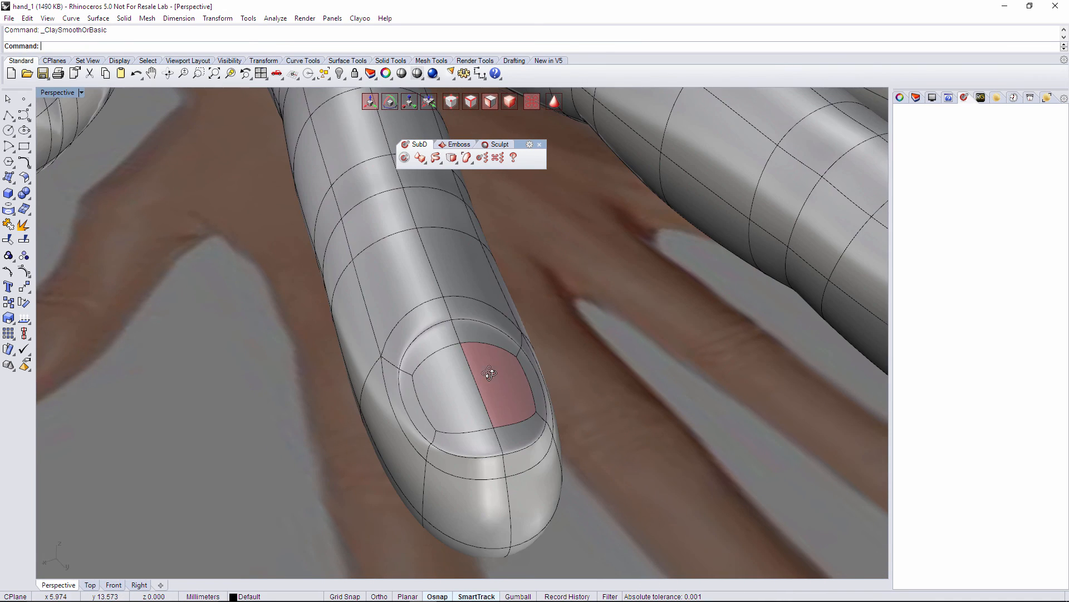
pyautogui.scroll(2, 546, 407)
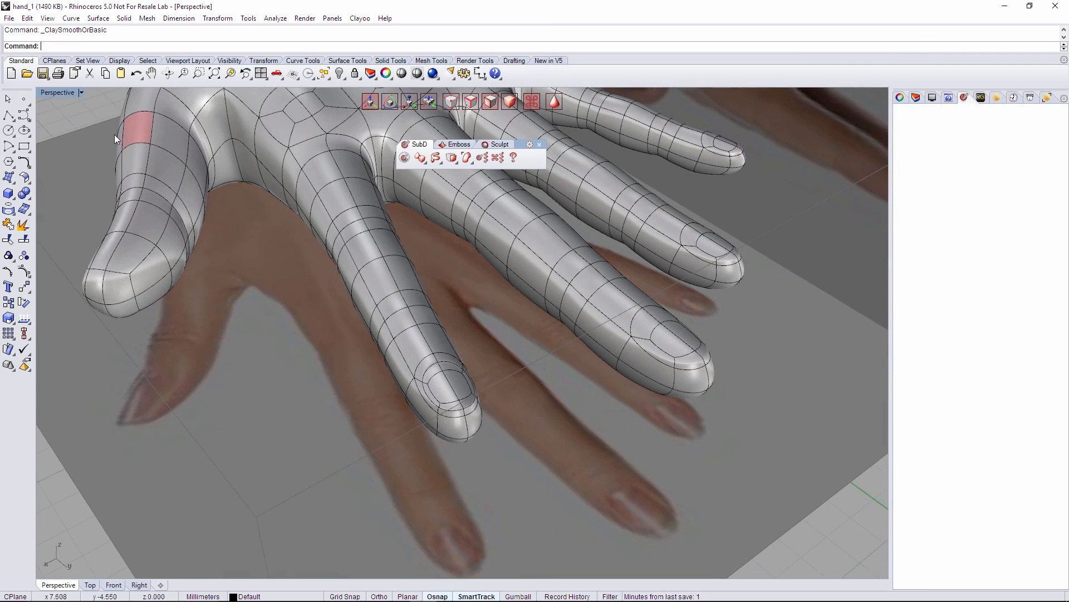
pyautogui.rightClick(49, 93)
pyautogui.click(75, 145)
pyautogui.moveTo(468, 353); pyautogui.dragTo(506, 353, button='right')
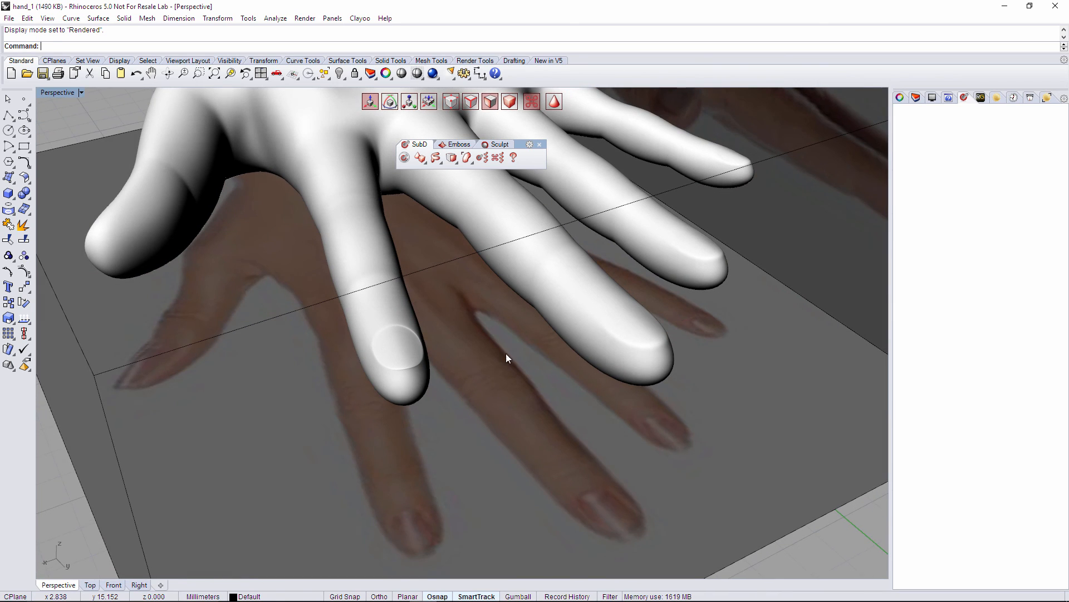
# Return to the Shaded faceted mesh and inset the two middle fingernail faces together by a distance of 0.136.
pyautogui.click(71, 94)
pyautogui.click(79, 135)
pyautogui.moveTo(488, 310)
pyautogui.mouseDown(button='right')
pyautogui.moveTo(543, 363)
pyautogui.moveTo(533, 372)
pyautogui.mouseUp(button='right')
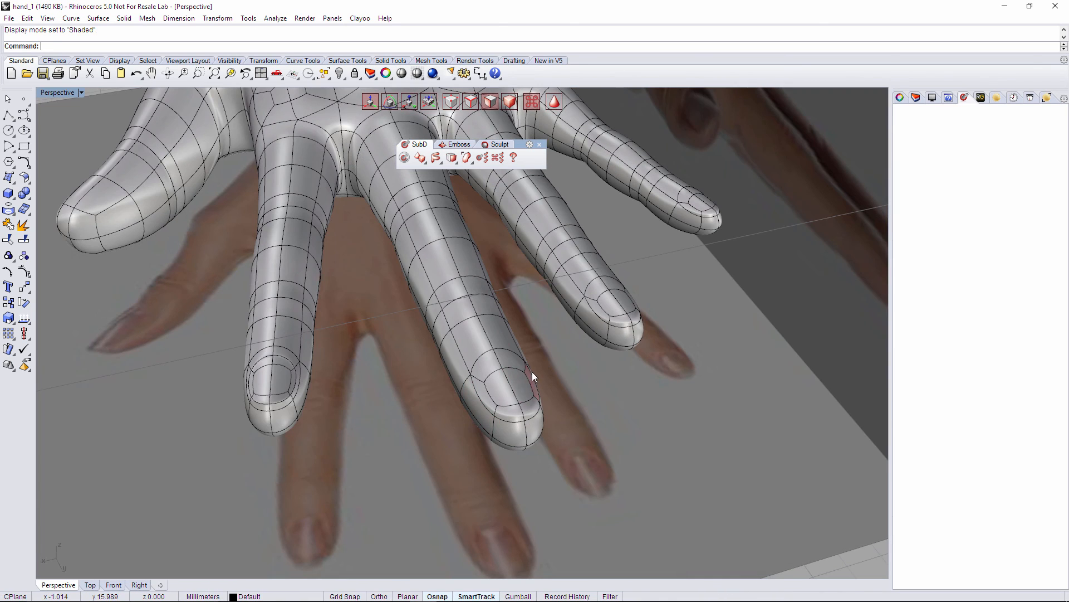
pyautogui.press('Tab')
pyautogui.click(525, 393)
pyautogui.keyDown('shift'); pyautogui.click(508, 397); pyautogui.keyUp('shift')
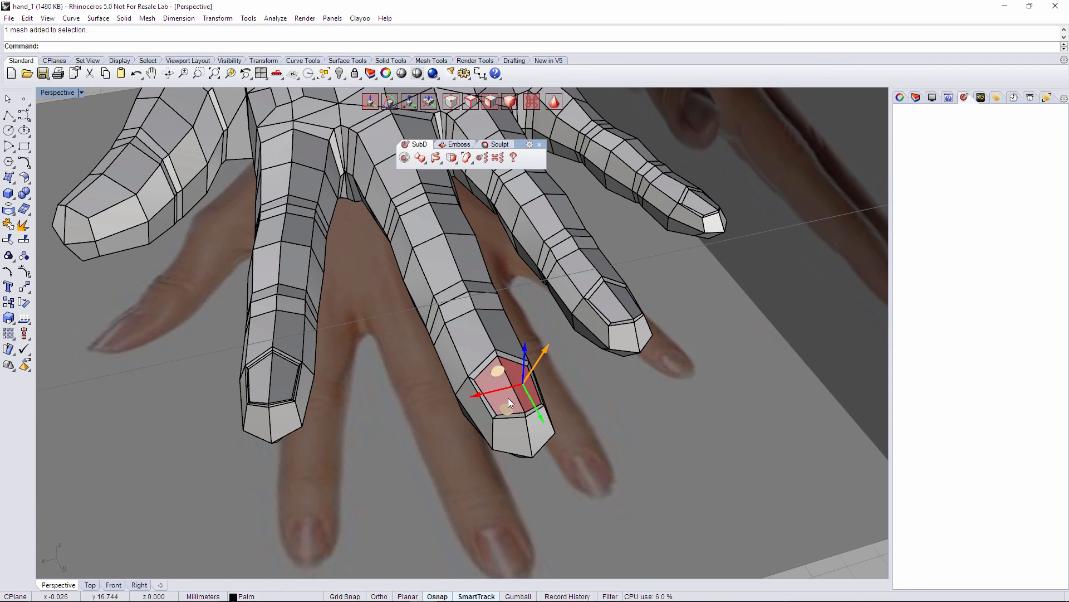
pyautogui.scroll(4, 529, 395)
pyautogui.rightClick(637, 356)
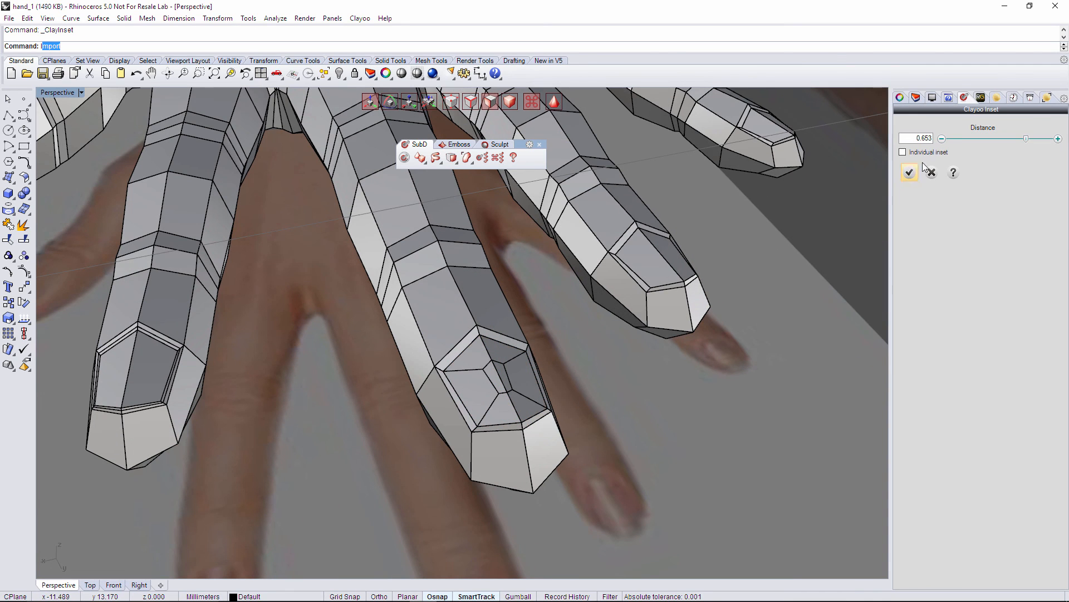
pyautogui.moveTo(957, 139); pyautogui.dragTo(967, 143)
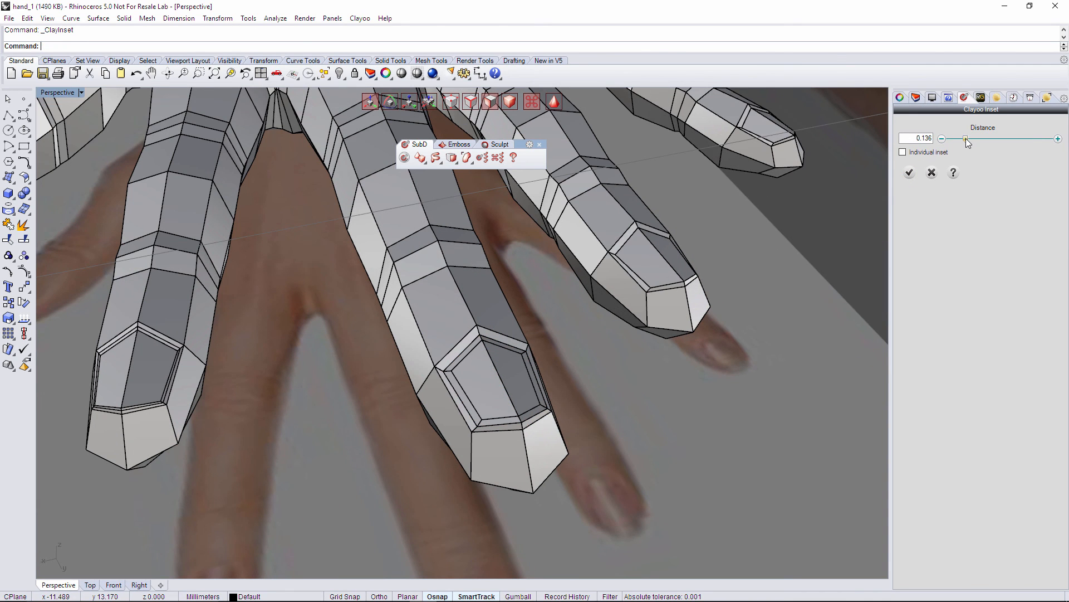
pyautogui.click(909, 173)
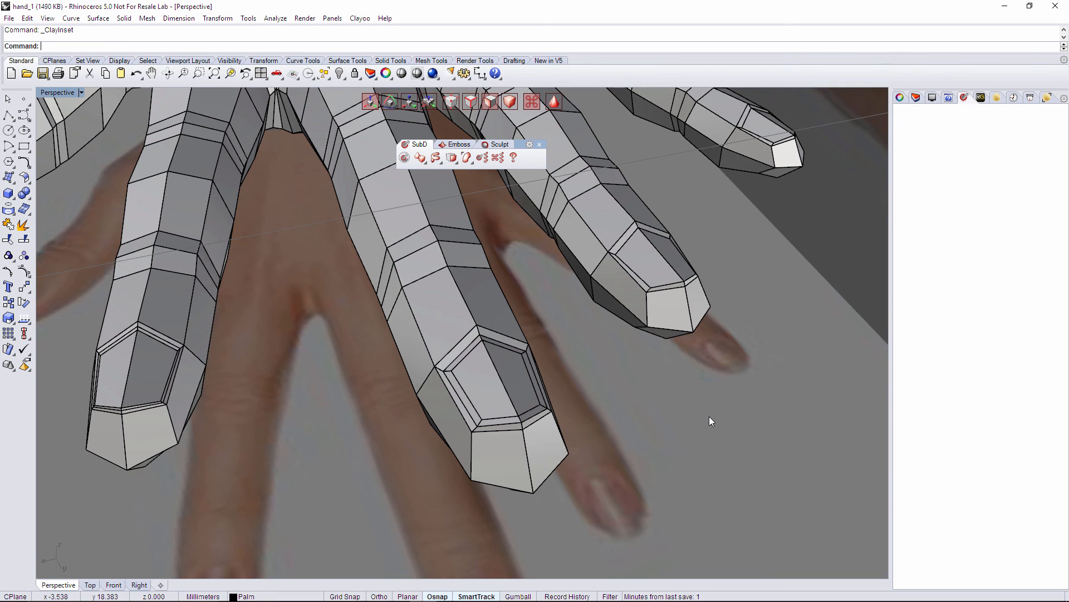
# Smooth the mesh and compare the index and middle fingernails in the Rendered display mode.
pyautogui.scroll(-6, 653, 420)
pyautogui.press('Tab')
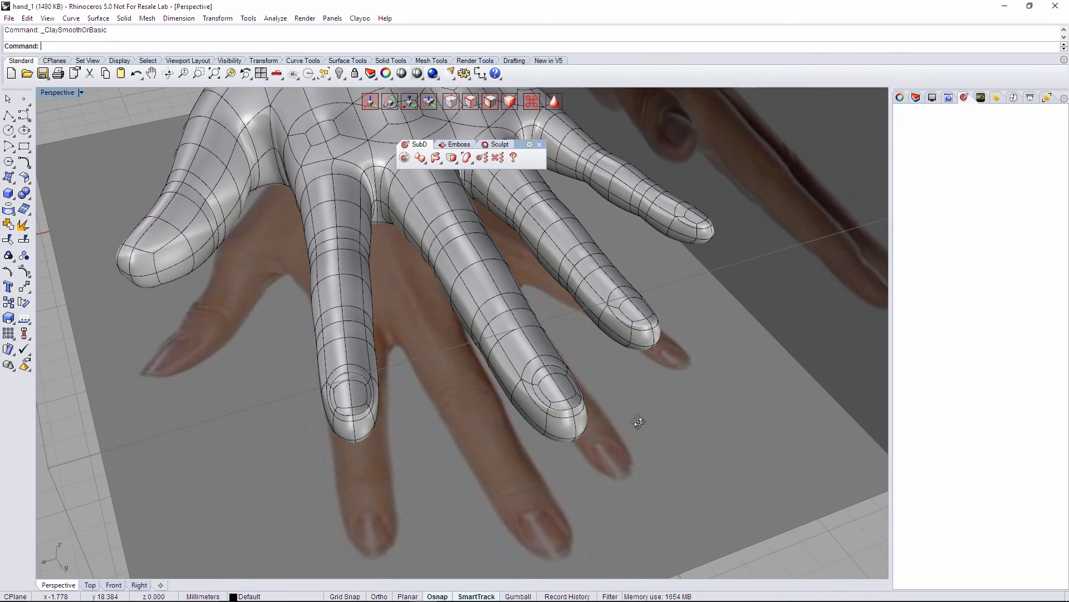
pyautogui.click(80, 93)
pyautogui.click(69, 144)
pyautogui.scroll(-4, 529, 388)
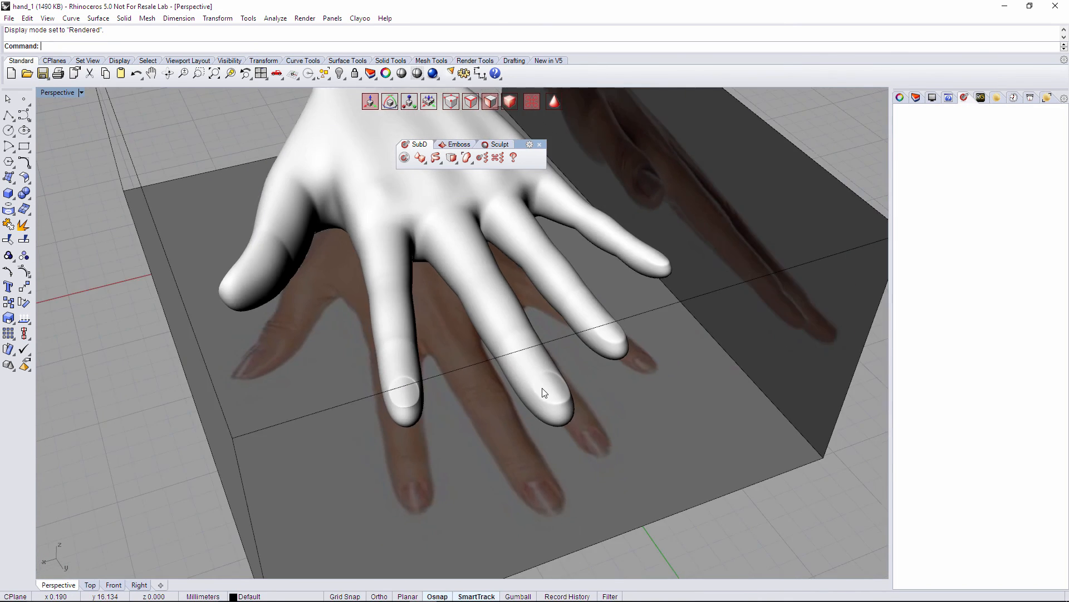
pyautogui.moveTo(544, 390)
pyautogui.mouseDown(button='right')
pyautogui.moveTo(522, 403)
pyautogui.moveTo(570, 433)
pyautogui.moveTo(542, 410)
pyautogui.moveTo(567, 363)
pyautogui.moveTo(443, 366)
pyautogui.moveTo(418, 399)
pyautogui.moveTo(447, 358)
pyautogui.moveTo(387, 313)
pyautogui.moveTo(599, 332)
pyautogui.moveTo(630, 415)
pyautogui.moveTo(565, 364)
pyautogui.moveTo(583, 374)
pyautogui.moveTo(573, 392)
pyautogui.mouseUp(button='right')
# Return to the Shaded display mode and undo the middle fingernail inset and the index fingernail divide.
pyautogui.rightClick(54, 95)
pyautogui.click(72, 132)
pyautogui.hotkey('ctrl', 'z')
pyautogui.hotkey('ctrl', 'z')
pyautogui.hotkey('ctrl', 'z')
pyautogui.hotkey('ctrl', 'z')
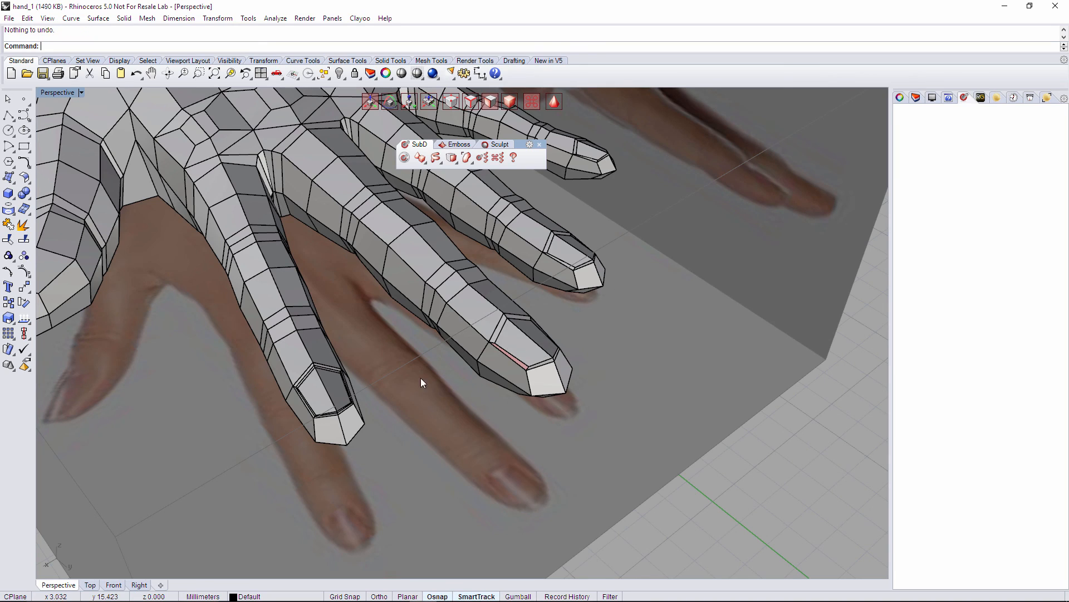
pyautogui.hotkey('ctrl', 'z')
pyautogui.hotkey('ctrl', 'z')
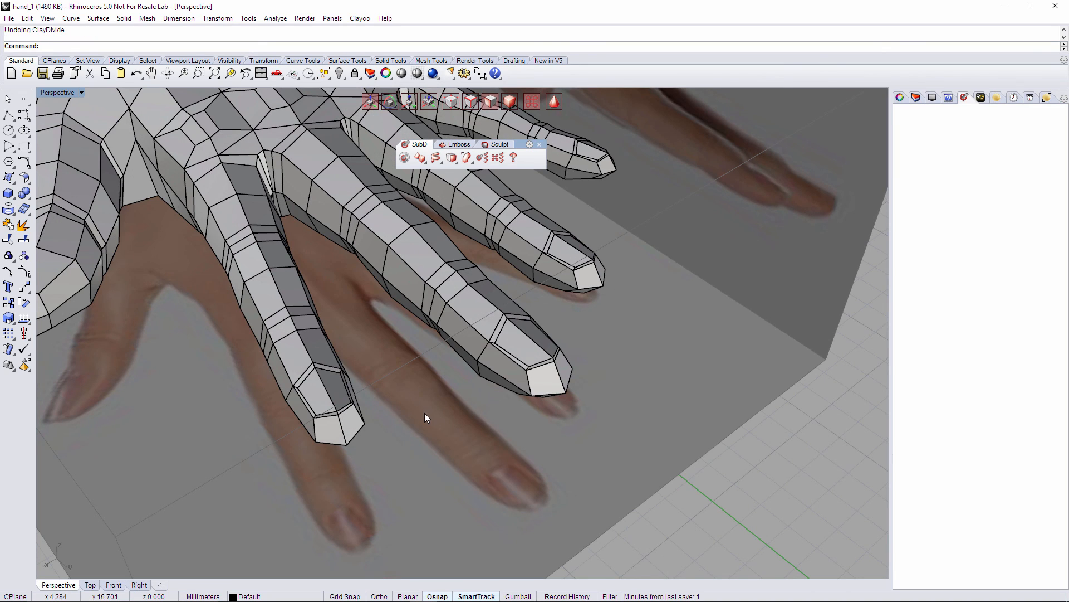
# Smooth the mesh and examine the whole hand in the Rendered display mode.
pyautogui.moveTo(424, 412)
pyautogui.mouseDown(button='right')
pyautogui.moveTo(408, 416)
pyautogui.moveTo(454, 385)
pyautogui.moveTo(393, 407)
pyautogui.moveTo(440, 417)
pyautogui.mouseUp(button='right')
pyautogui.press('Tab')
pyautogui.scroll(-3, 415, 411)
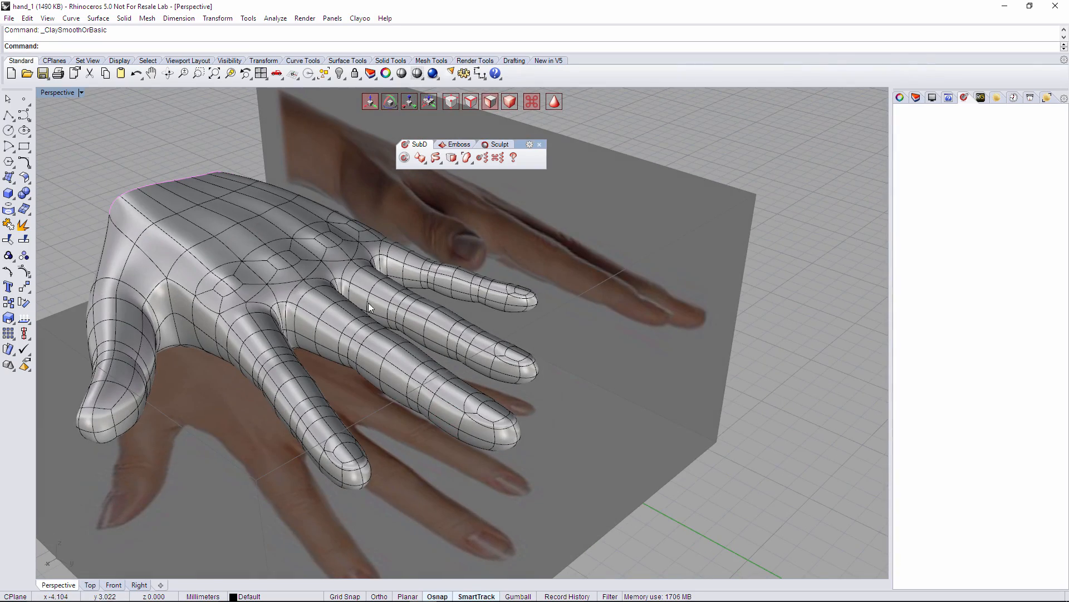
pyautogui.scroll(-3, 369, 307)
pyautogui.moveTo(369, 307); pyautogui.dragTo(425, 385, button='right')
pyautogui.click(82, 148)
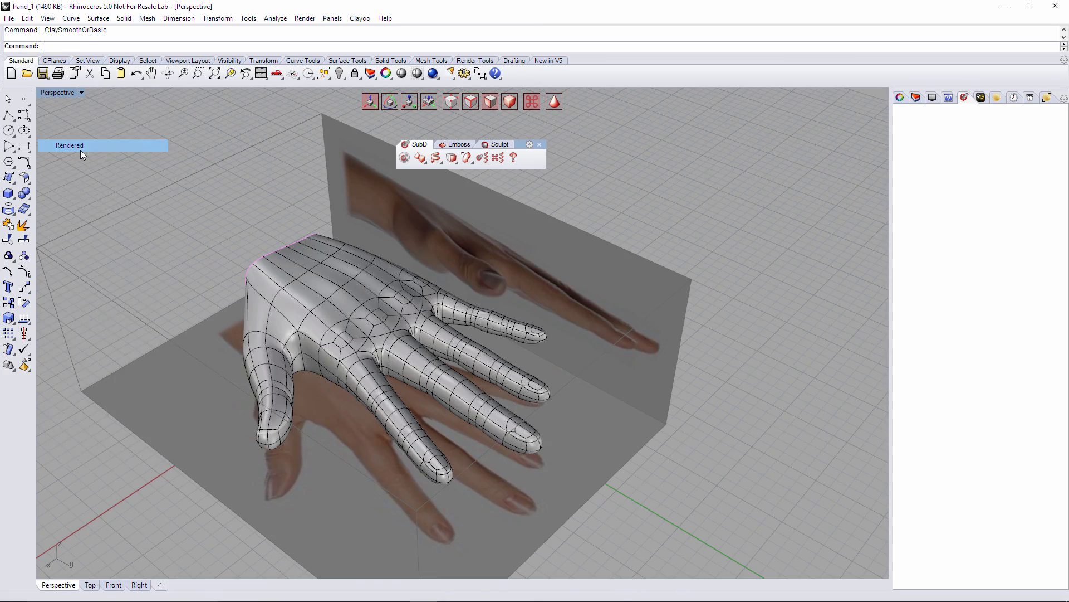
pyautogui.scroll(-3, 492, 346)
pyautogui.moveTo(504, 380); pyautogui.dragTo(741, 493, button='right')
# Compare the hand with the reference photo in the Top view, and inspect its rendered form again in the Perspective view.
pyautogui.click(92, 582)
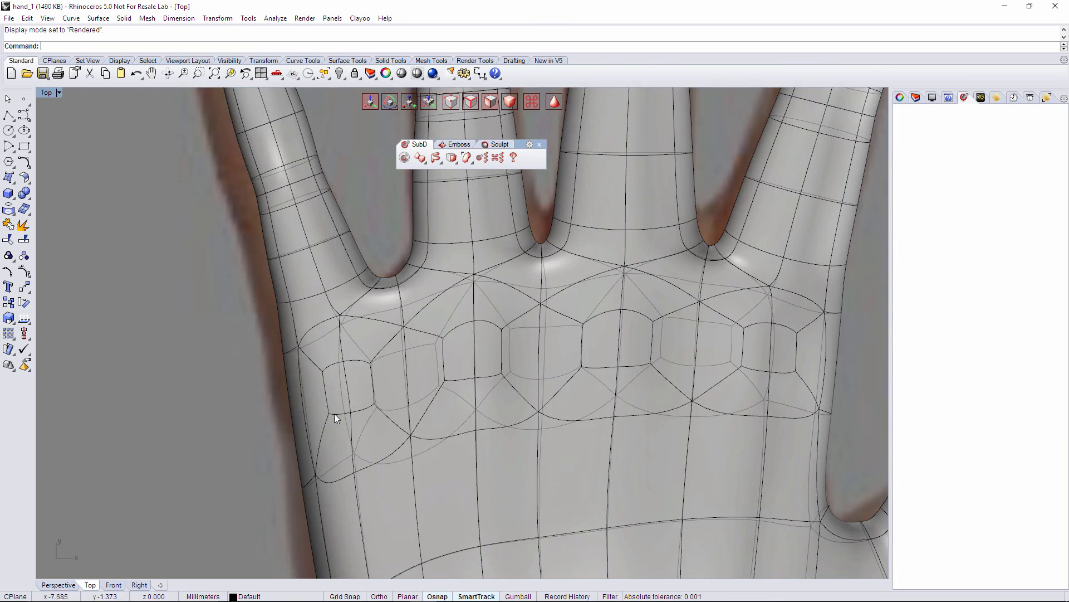
pyautogui.scroll(-6, 388, 323)
pyautogui.moveTo(398, 273); pyautogui.dragTo(262, 344, button='right')
pyautogui.scroll(-4, 259, 341)
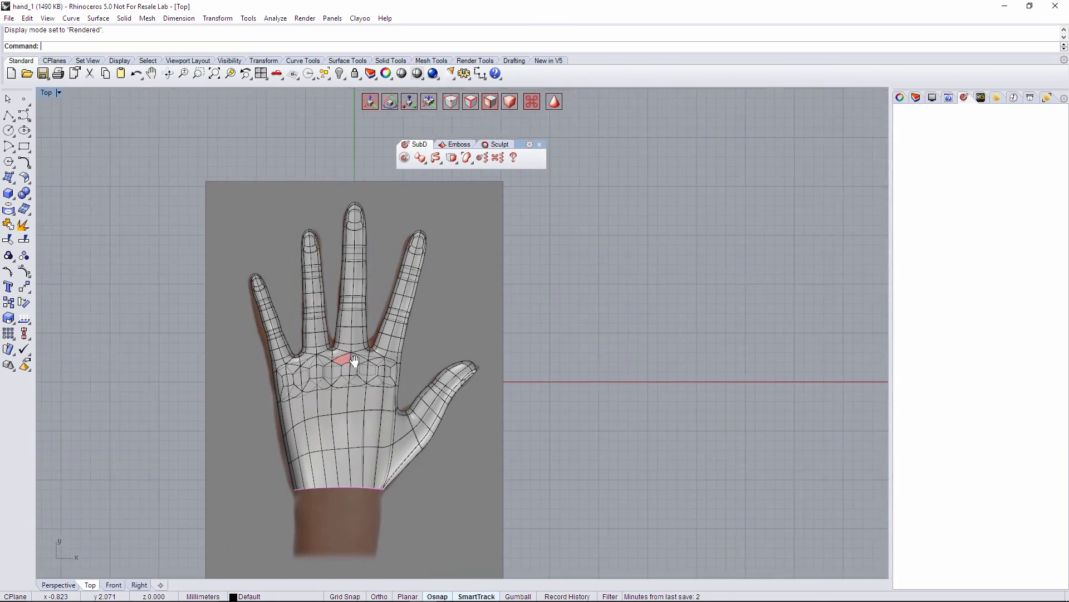
pyautogui.click(59, 584)
pyautogui.moveTo(220, 504); pyautogui.dragTo(290, 250, button='right')
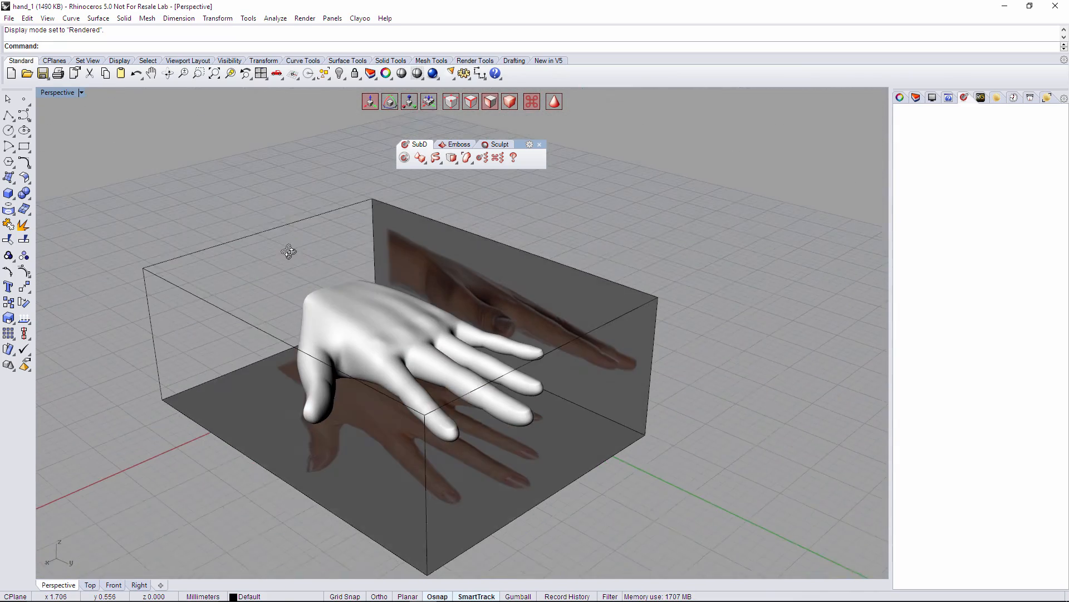
pyautogui.moveTo(367, 359); pyautogui.dragTo(428, 366, button='right')
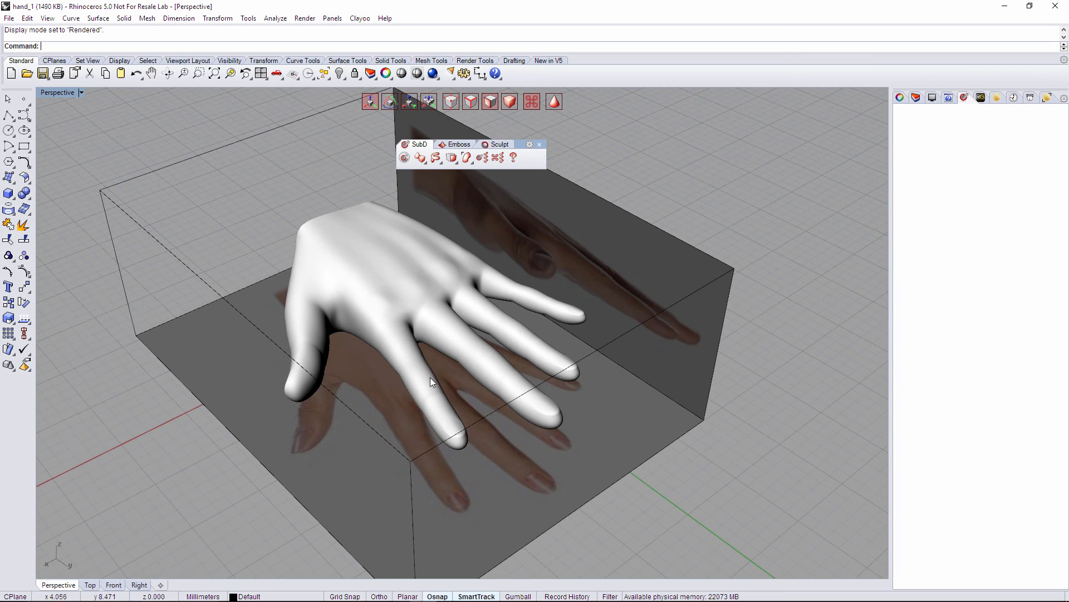